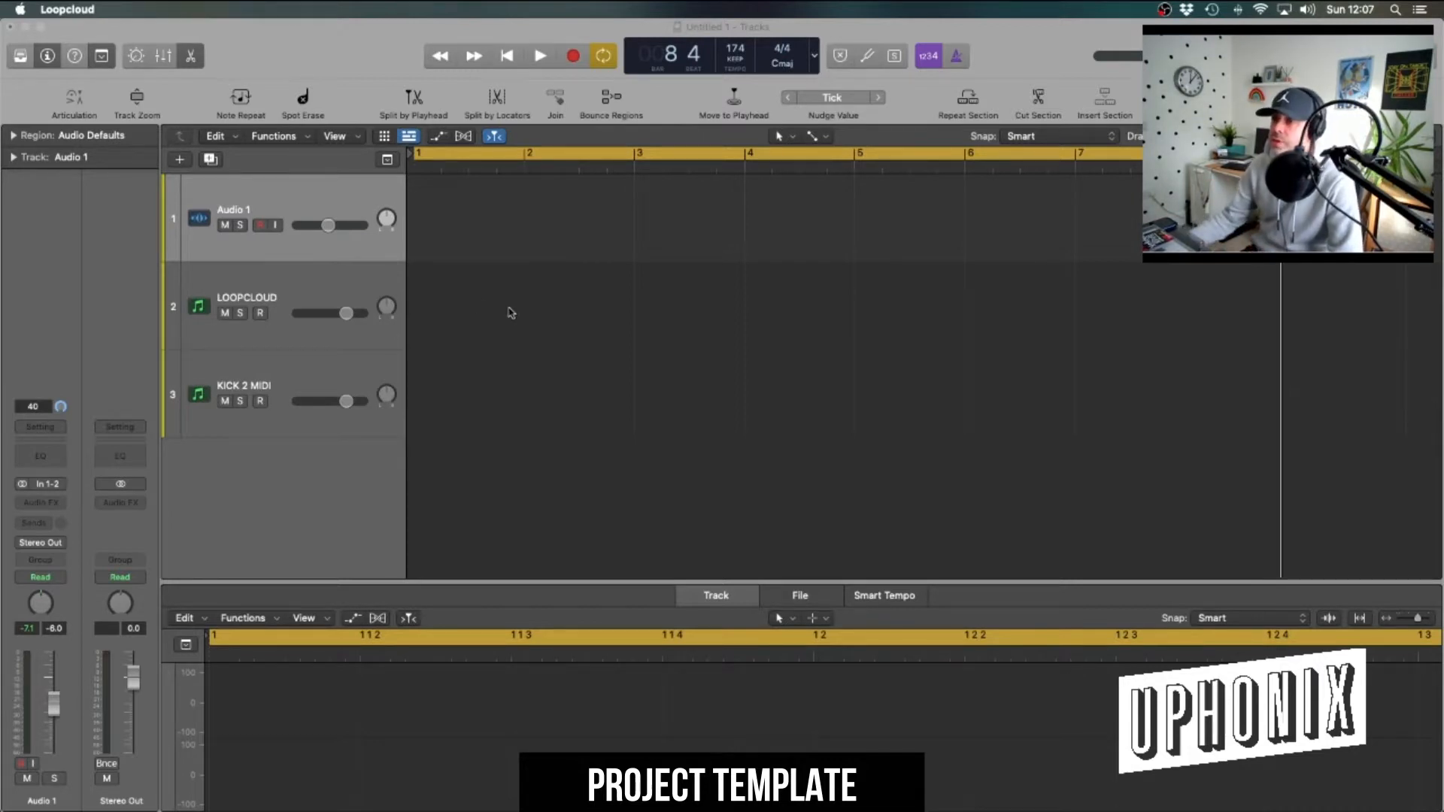
Select the KICK 2 MIDI track and inspect its Kick 2 instrument, closing the plug-in window when done
click(311, 275)
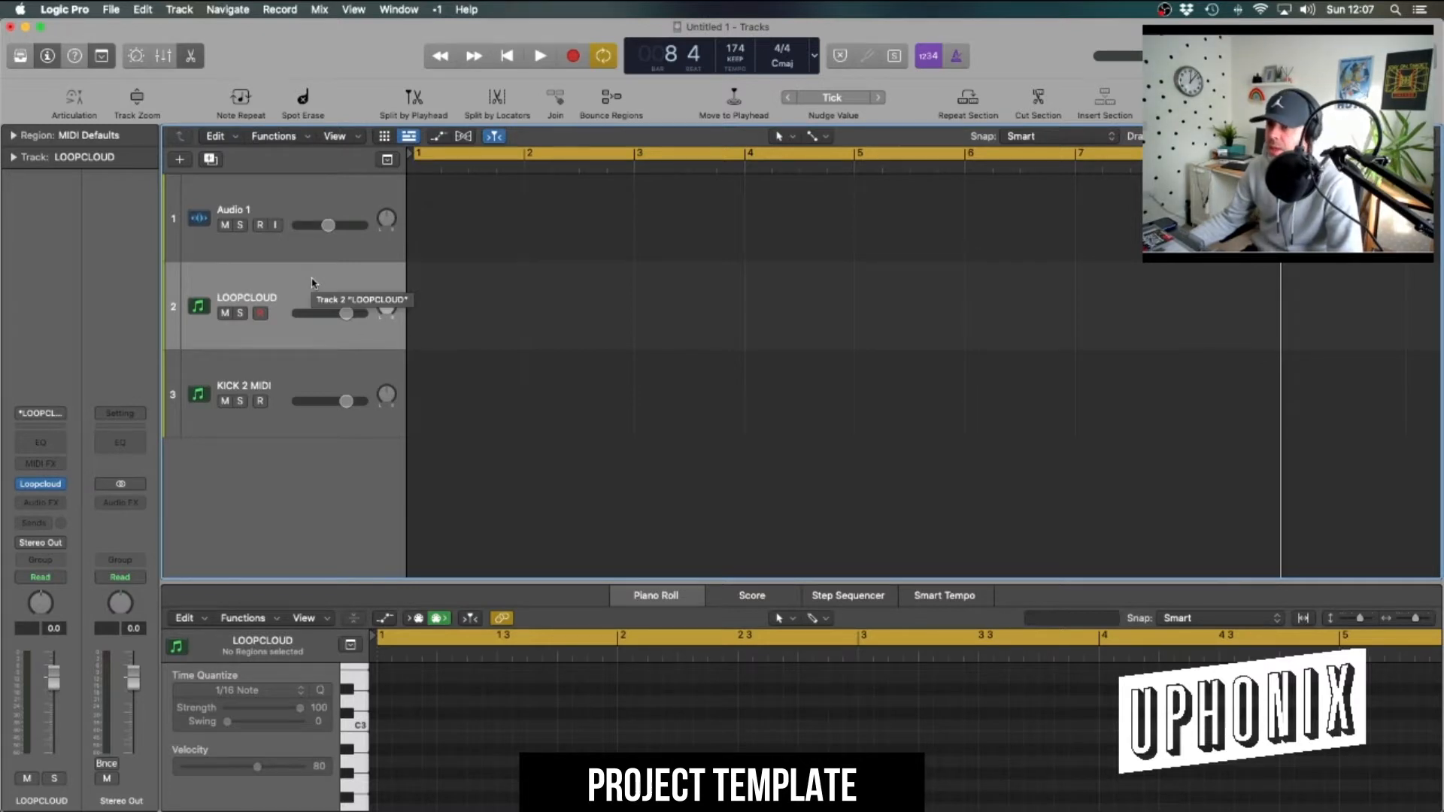
click(325, 376)
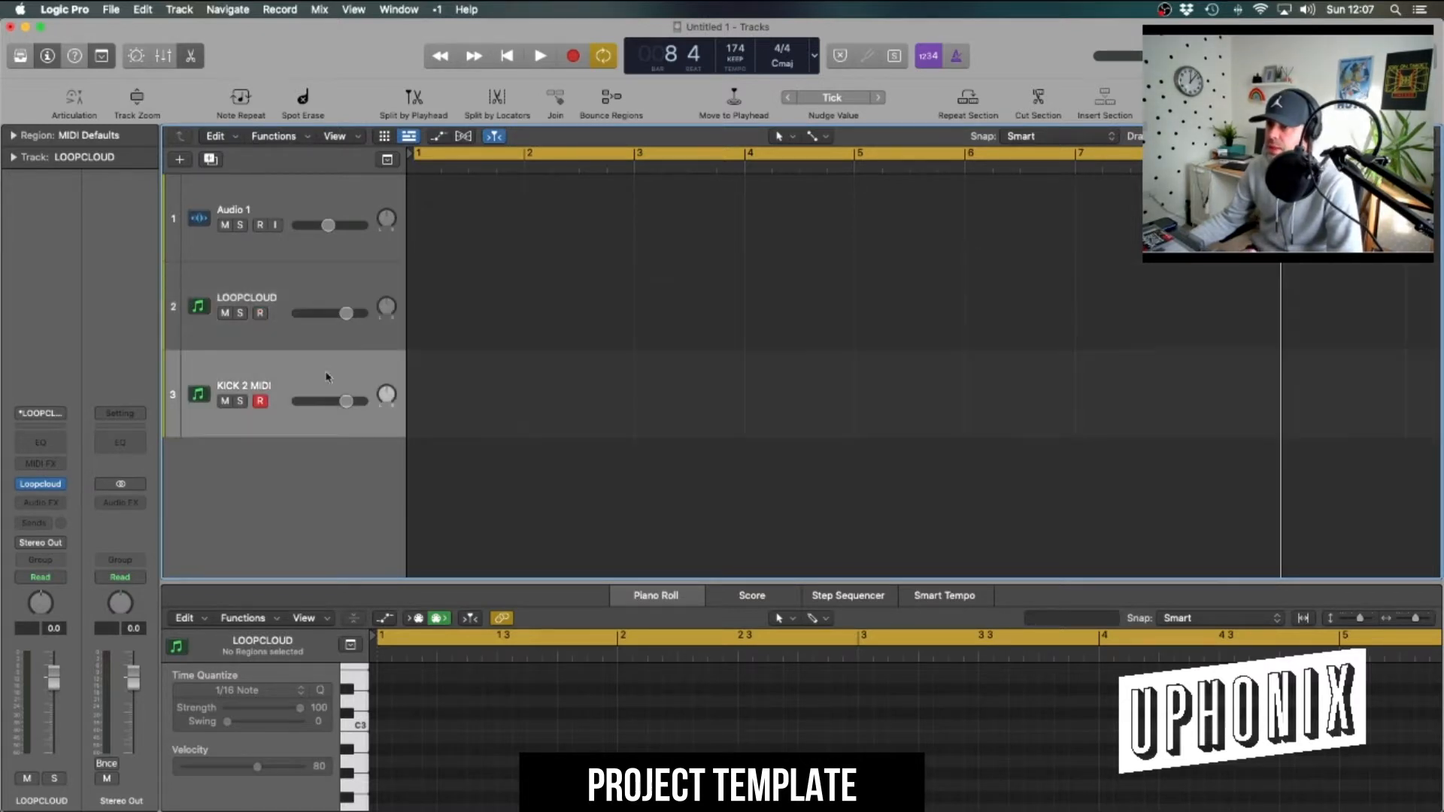
mouse_move(45, 456)
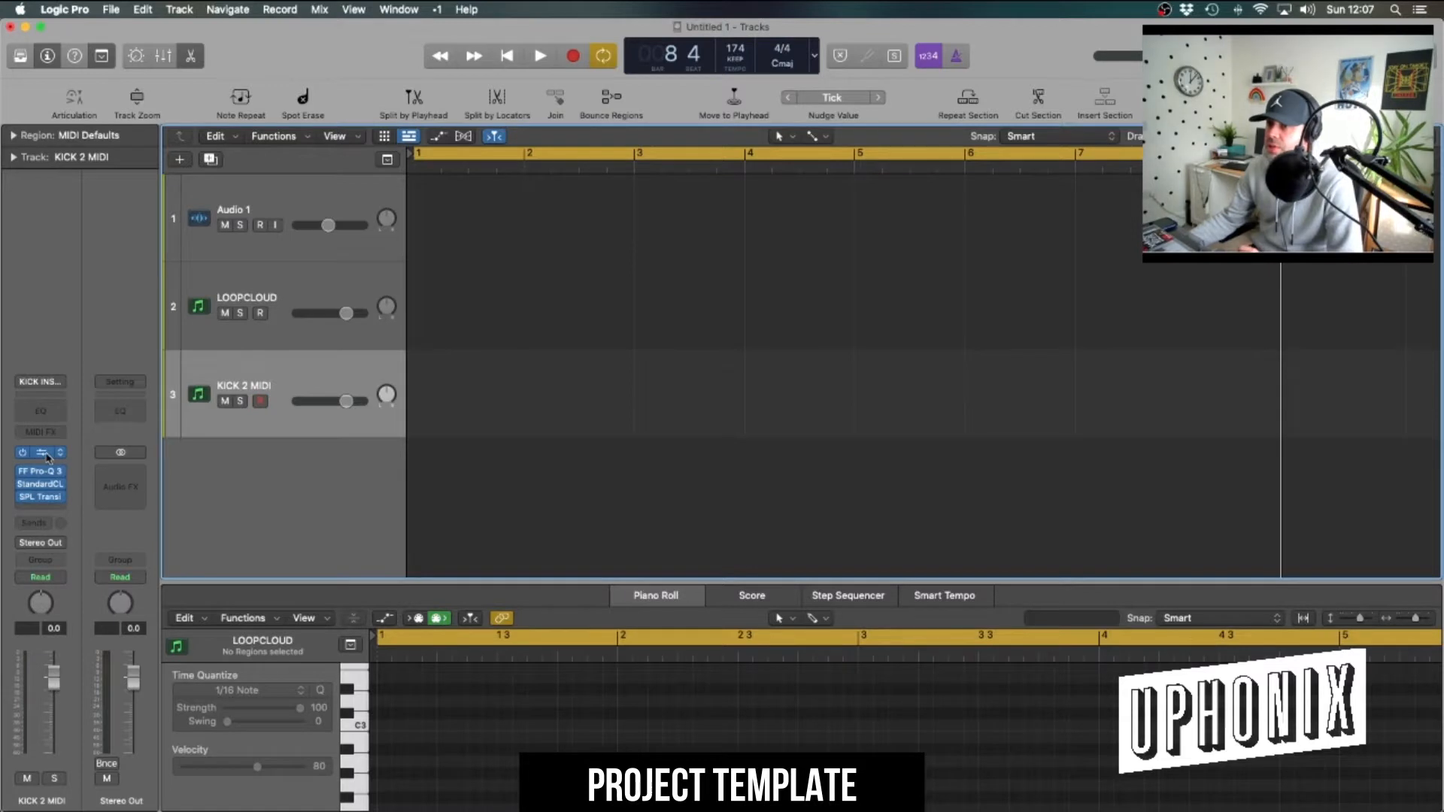
click(44, 455)
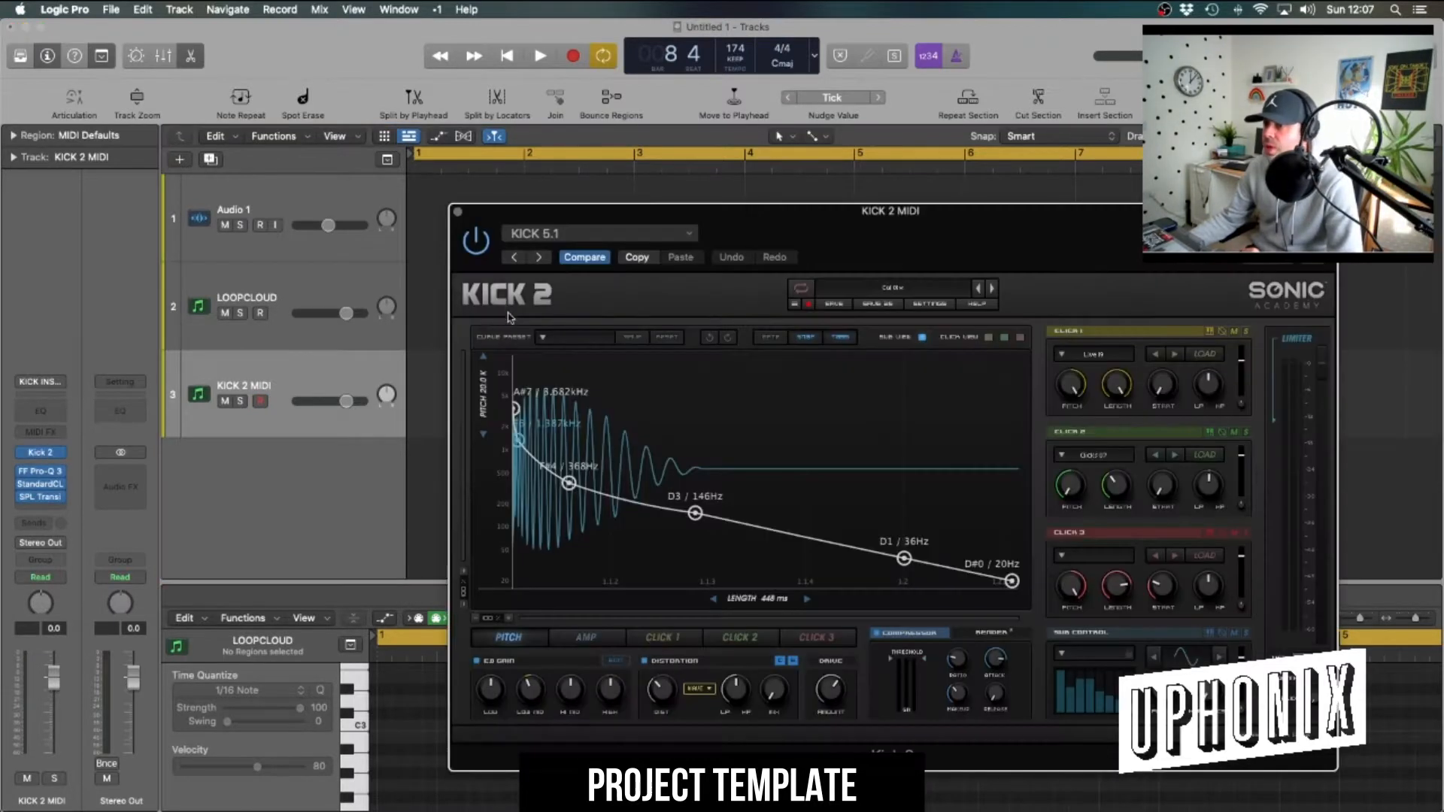
click(459, 214)
Examine the low-cut, mid-dip and high-cut bands of the kick track's FabFilter Pro-Q 3, and close the plug-in
mouse_move(47, 474)
click(45, 473)
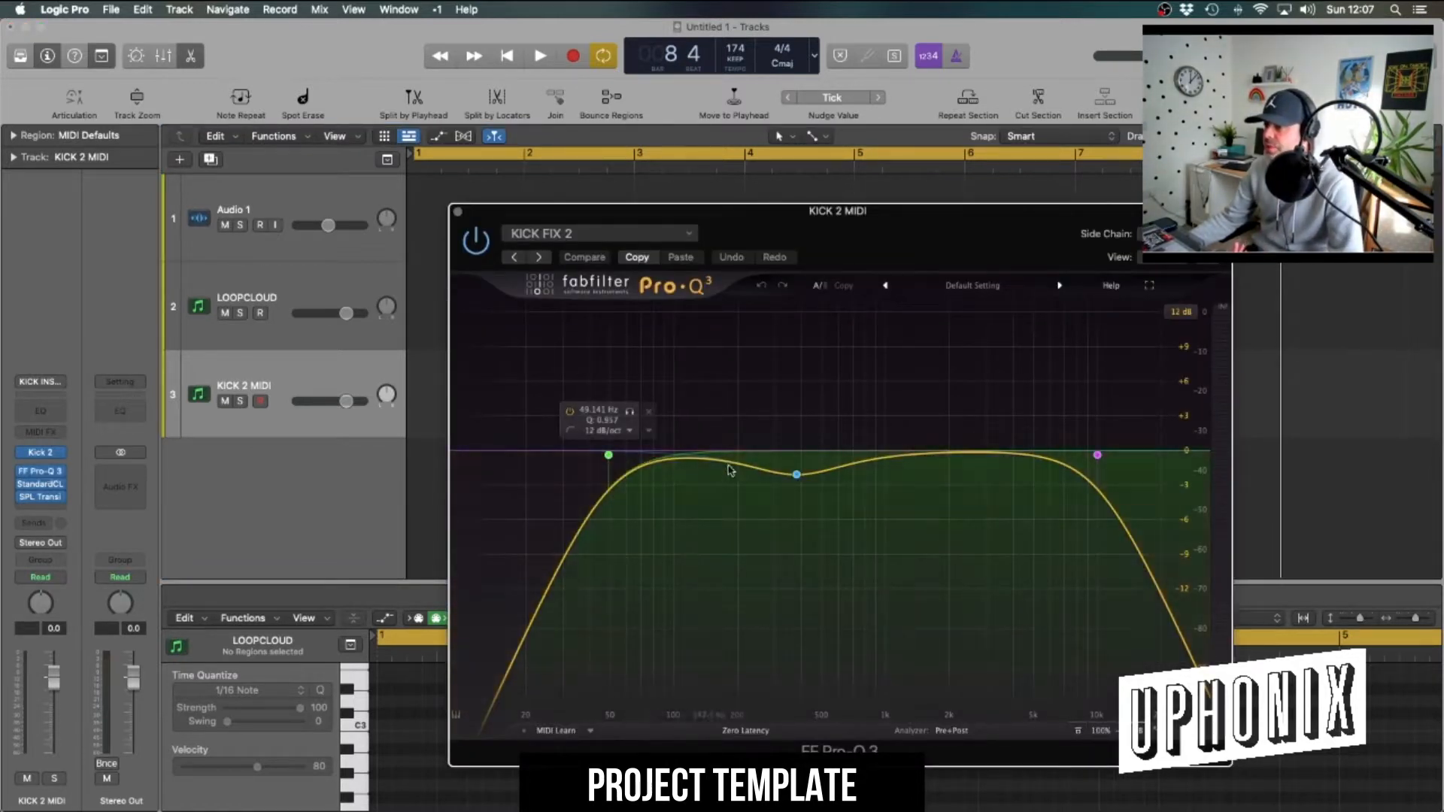
mouse_move(780, 469)
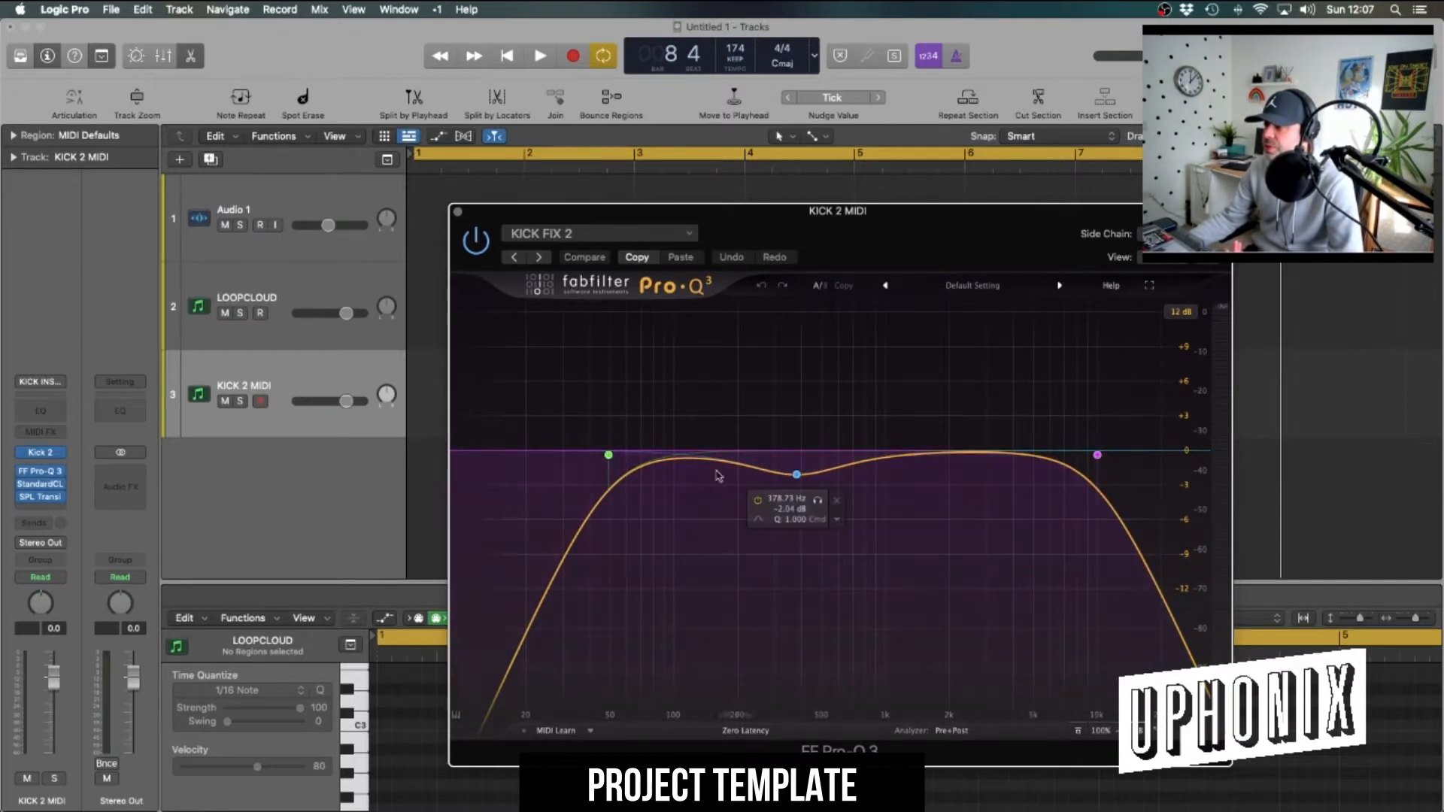
mouse_move(619, 461)
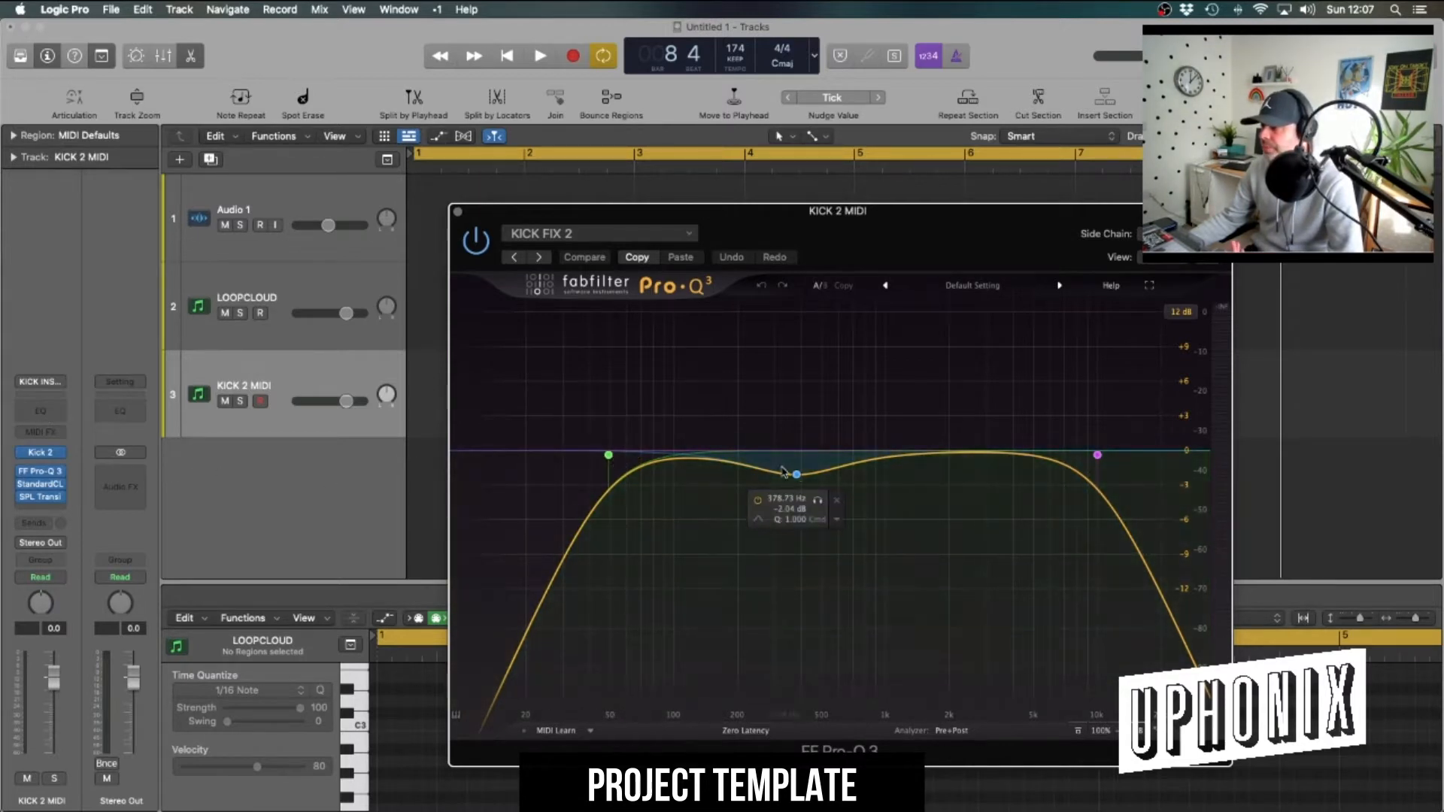
mouse_move(1117, 462)
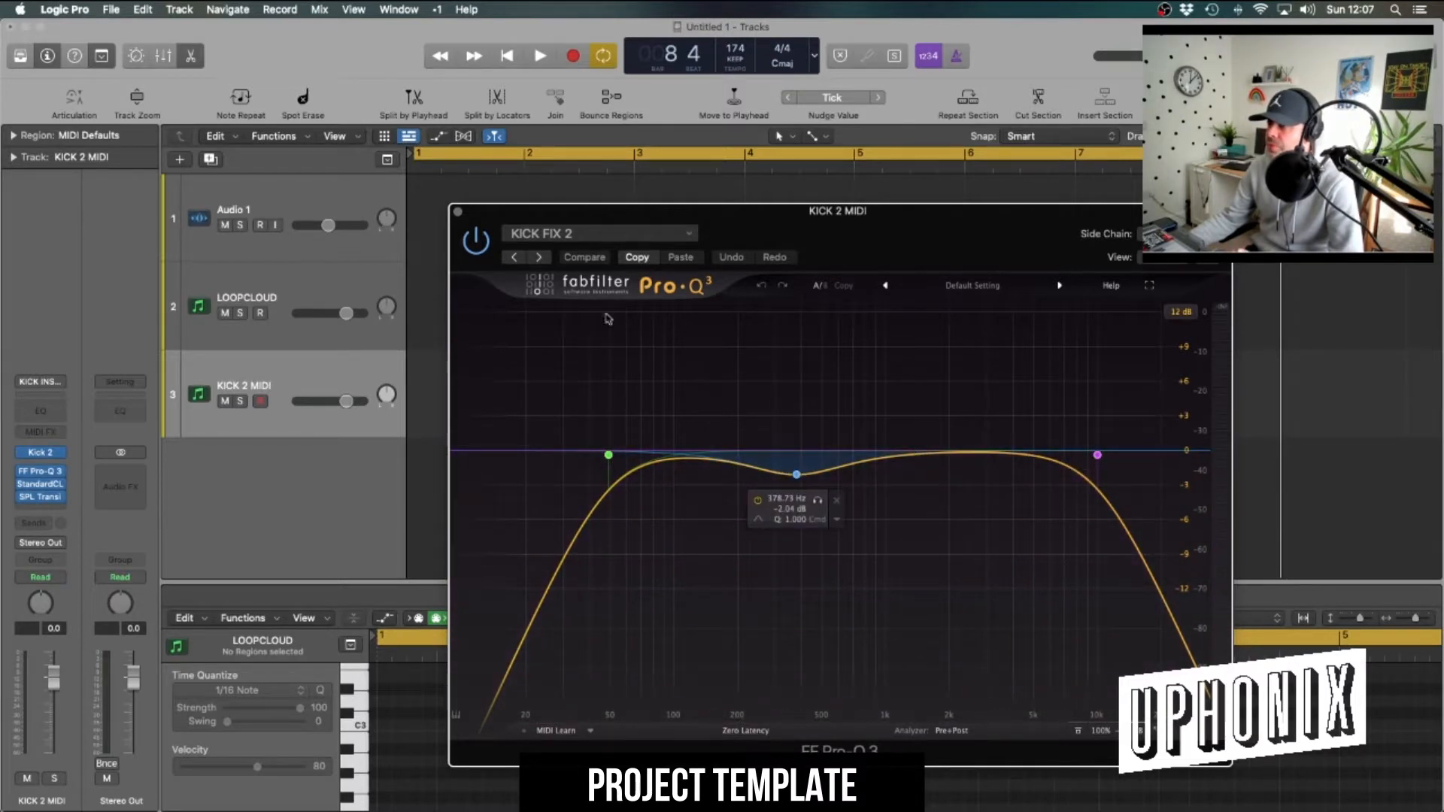
click(457, 211)
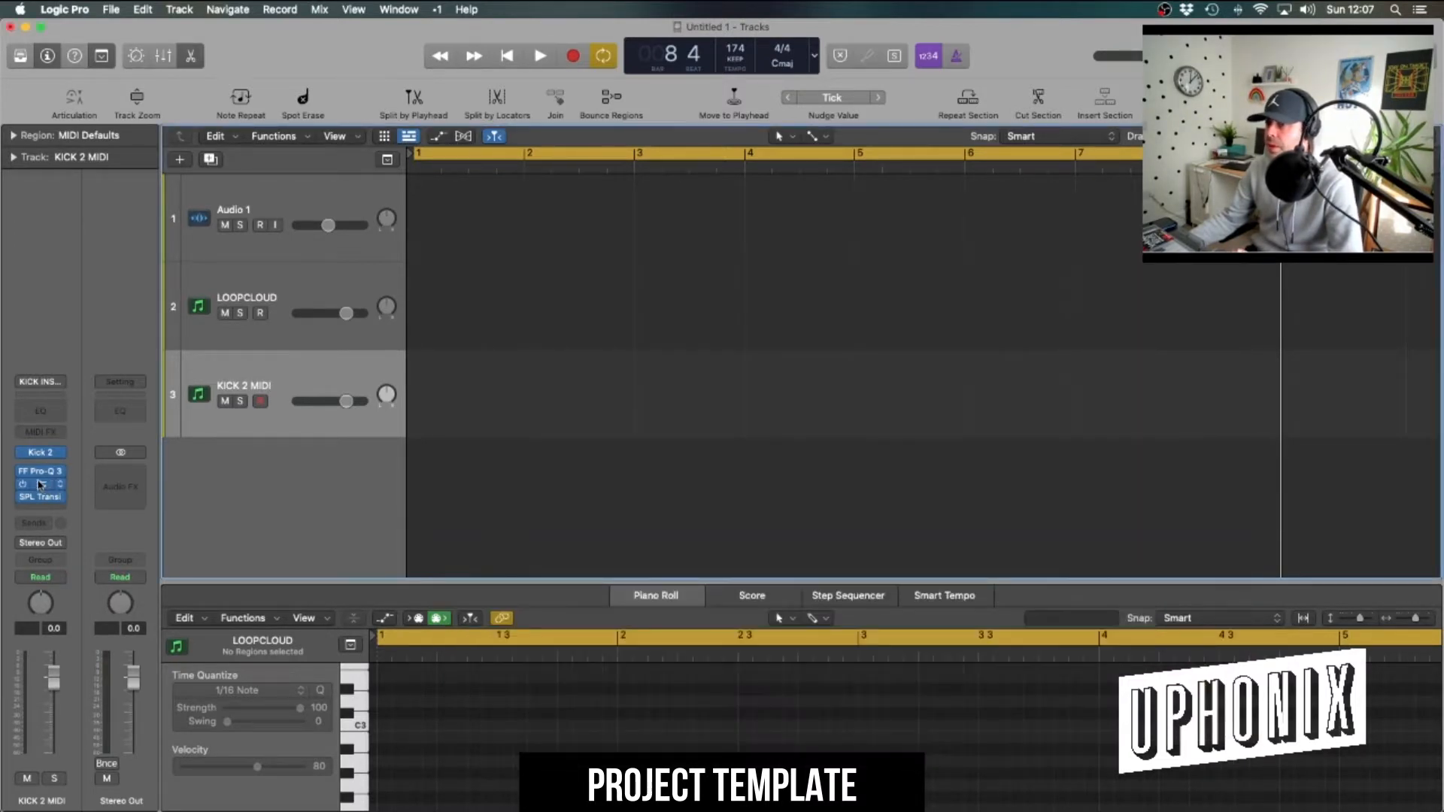
Review the settings of the StandardCLIP and SPL Transient Designer Plus effects on the KICK 2 MIDI track, closing each window
click(41, 484)
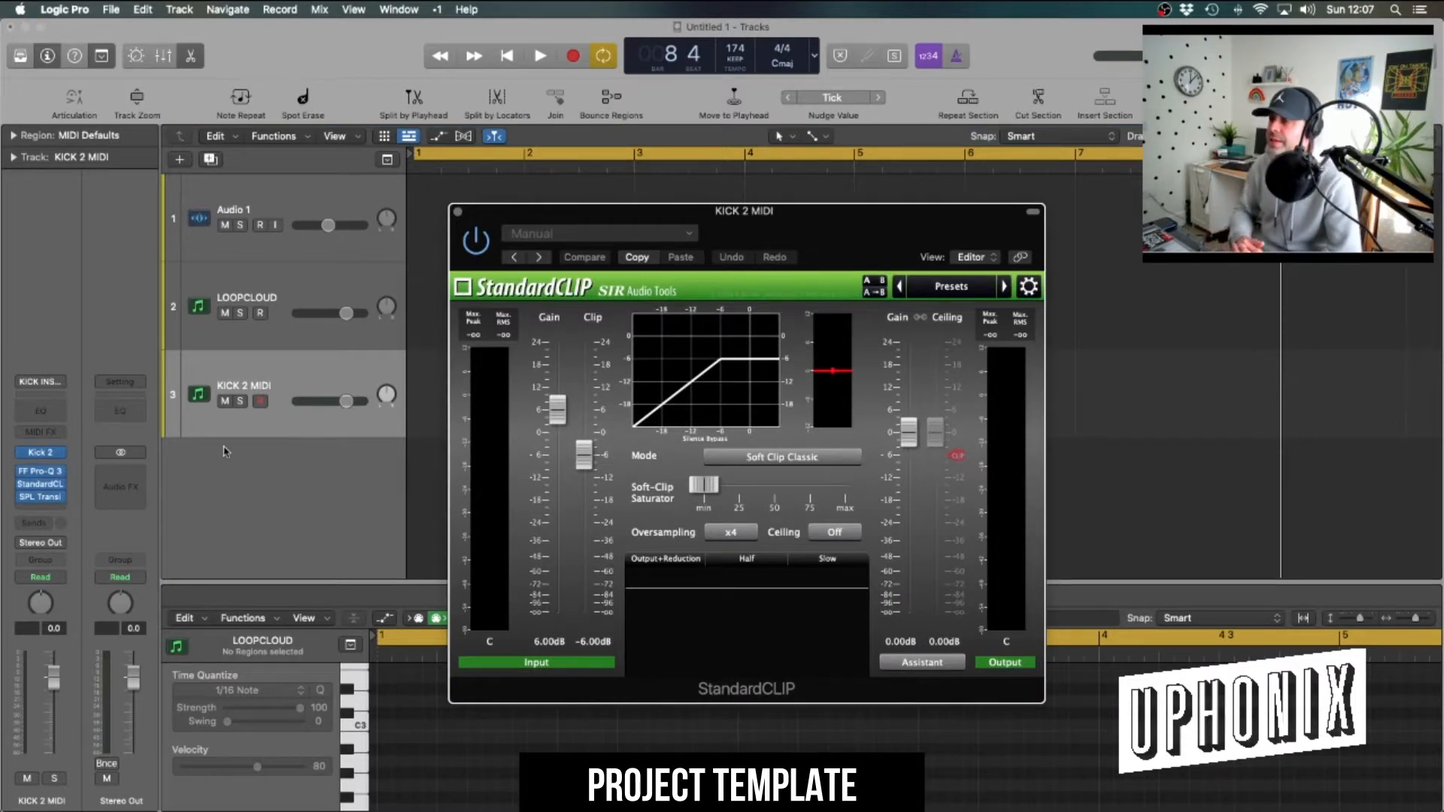
mouse_move(568, 453)
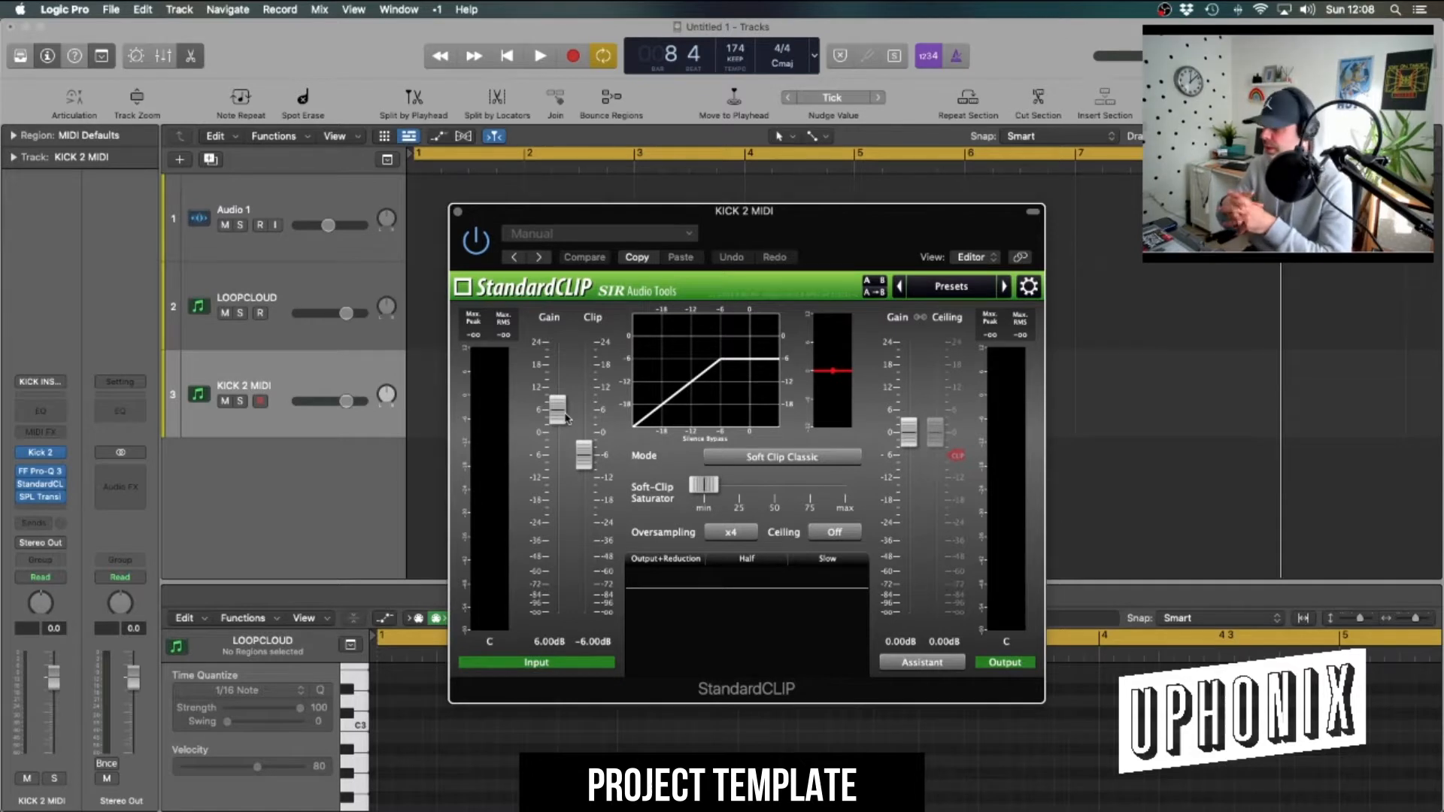
click(457, 211)
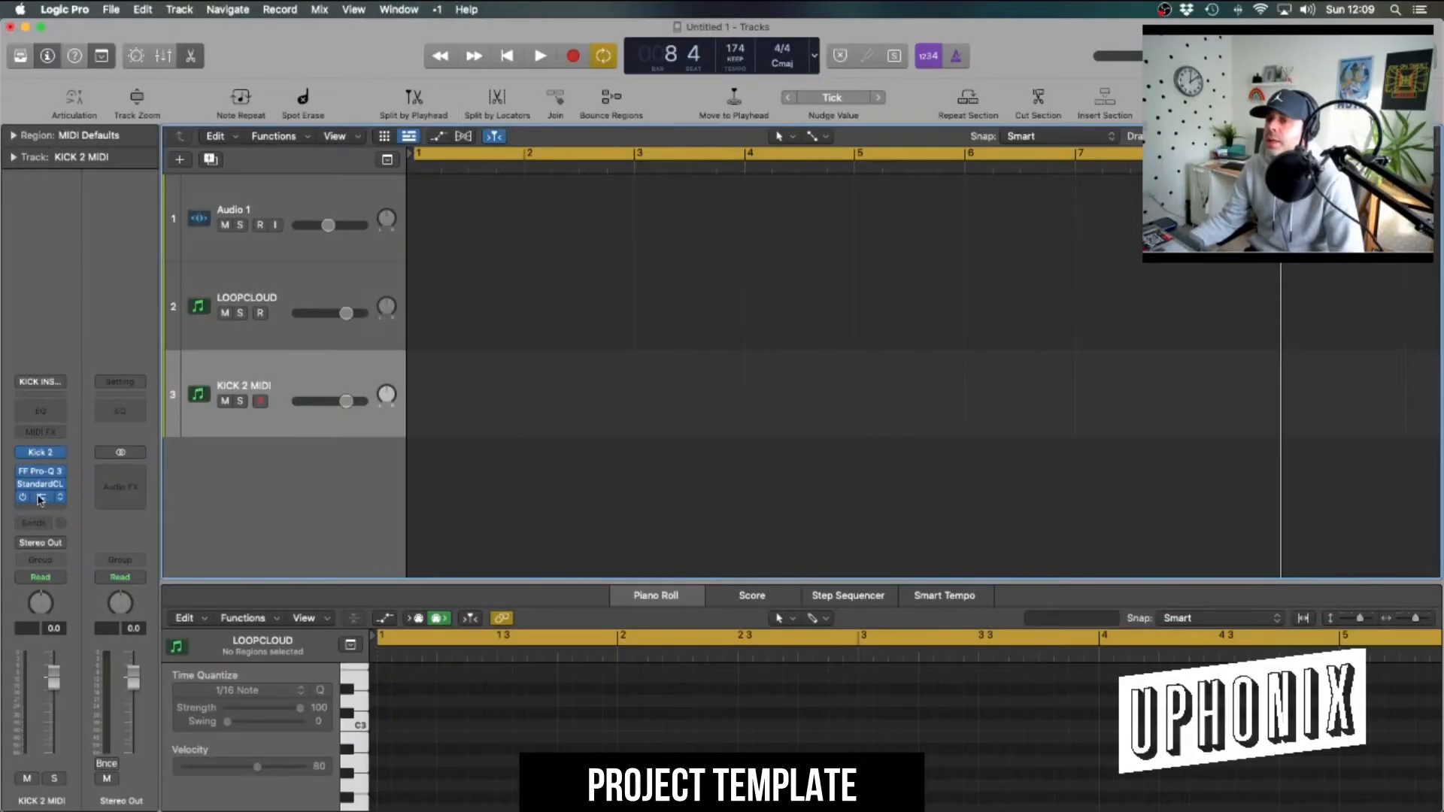
click(41, 497)
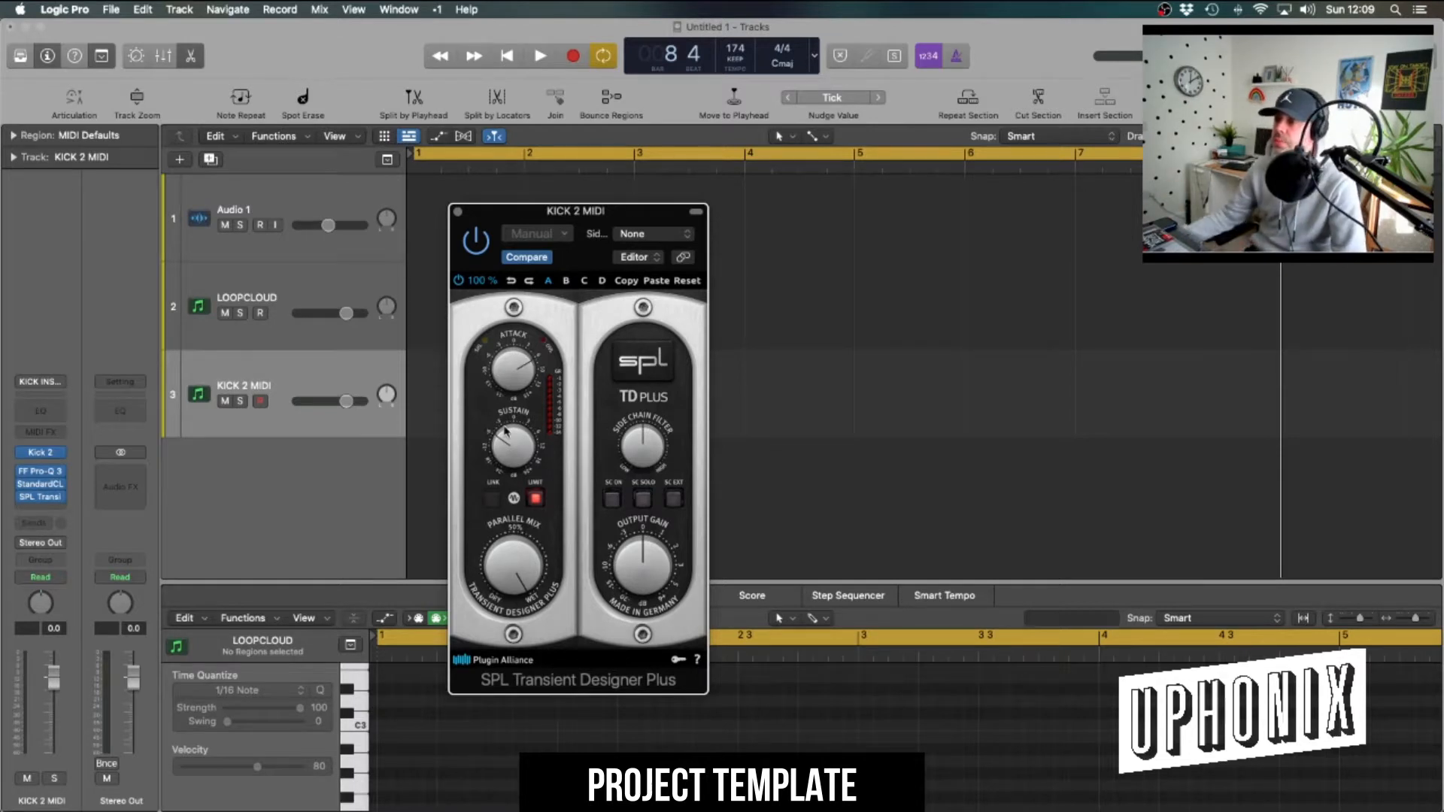
click(458, 211)
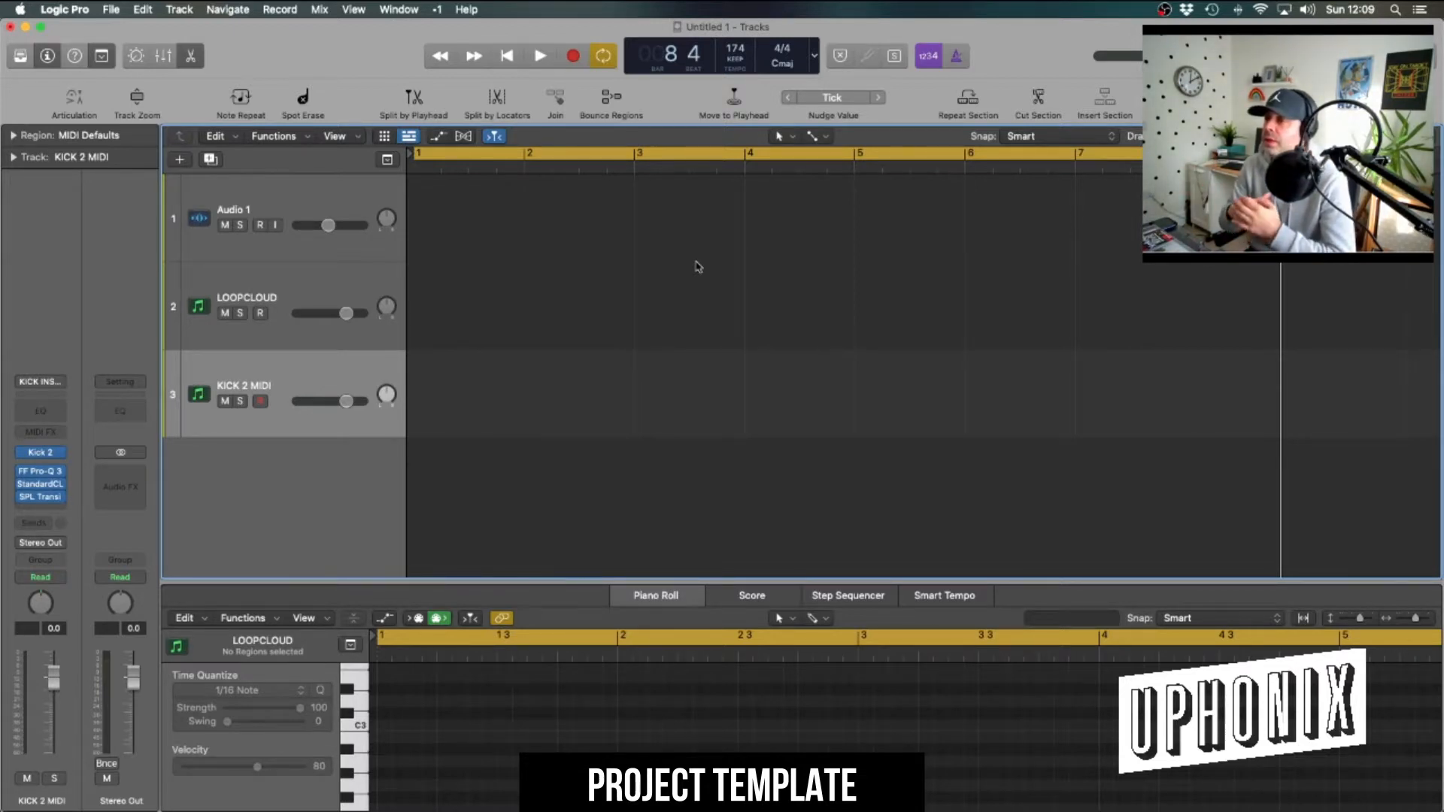
With the LOOPCLOUD track selected, review the secondary tool choices and the snap options for the tracks area
click(627, 317)
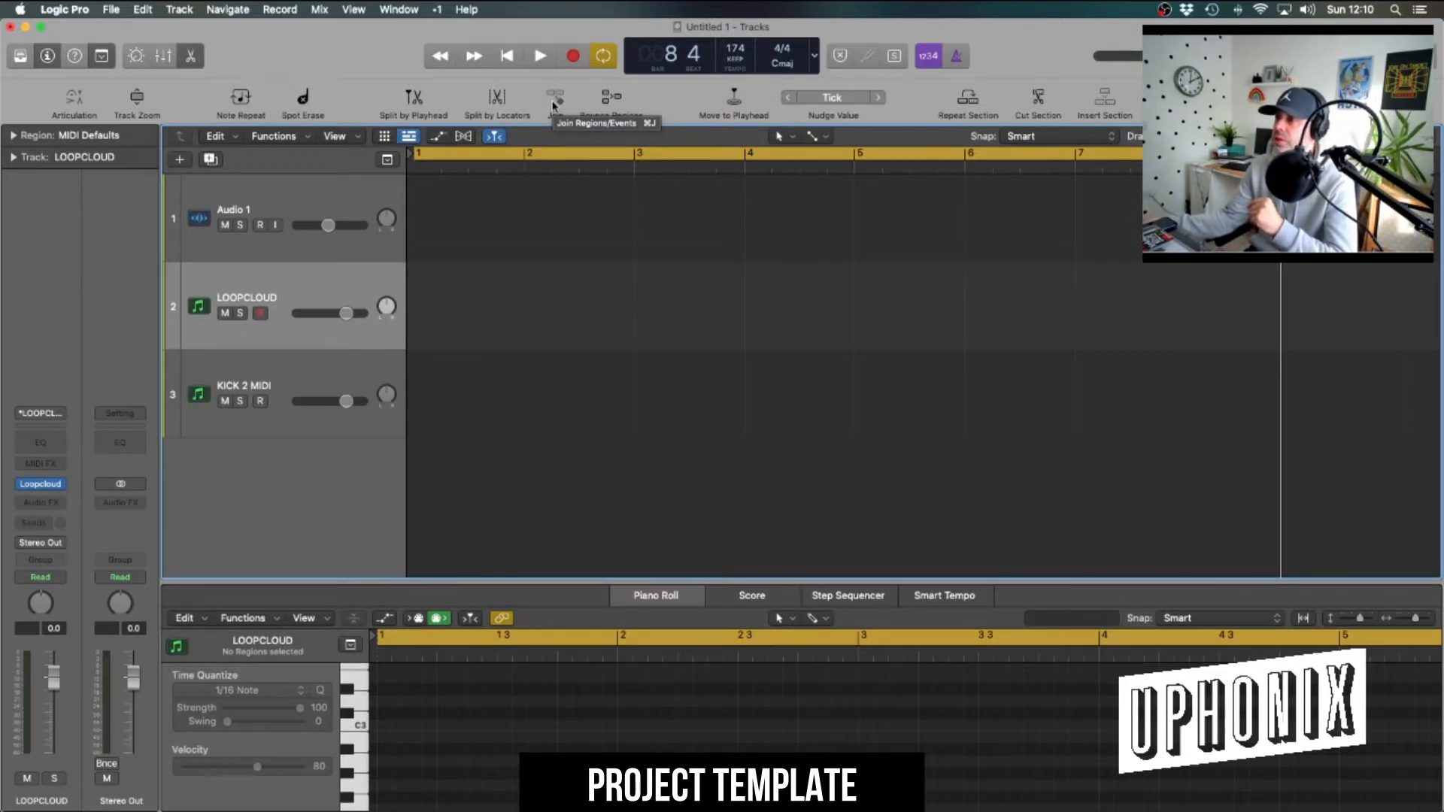
click(814, 137)
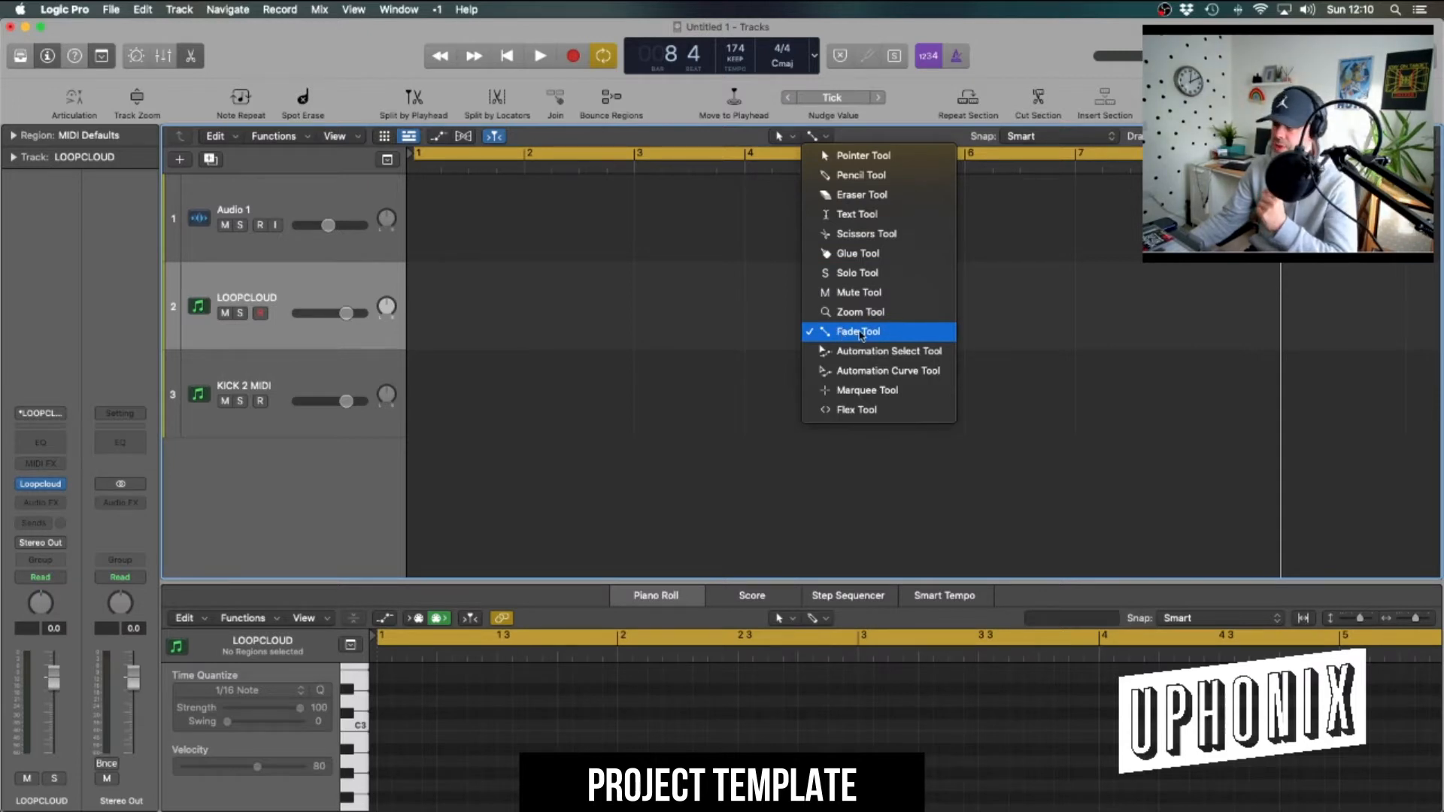
click(785, 473)
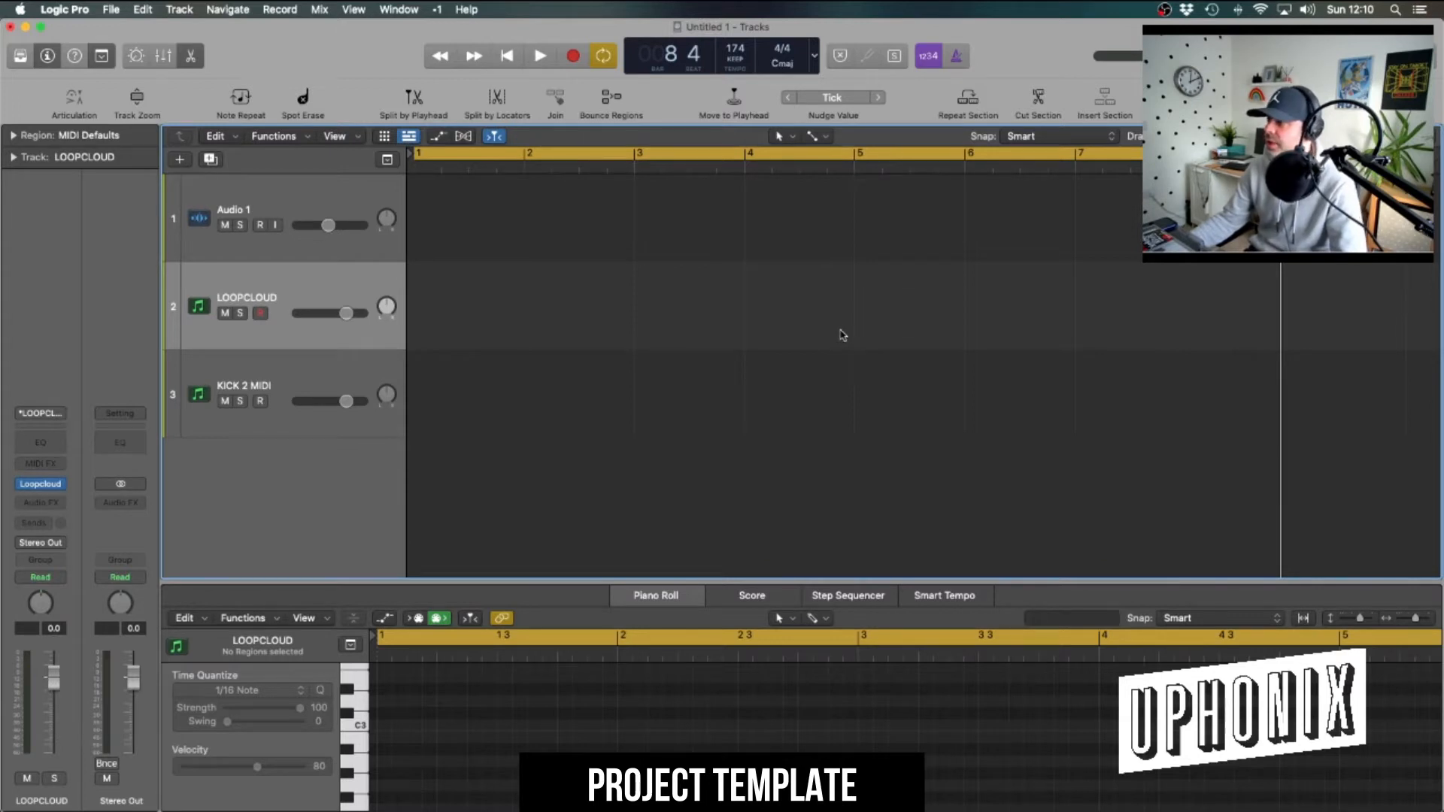
click(1043, 137)
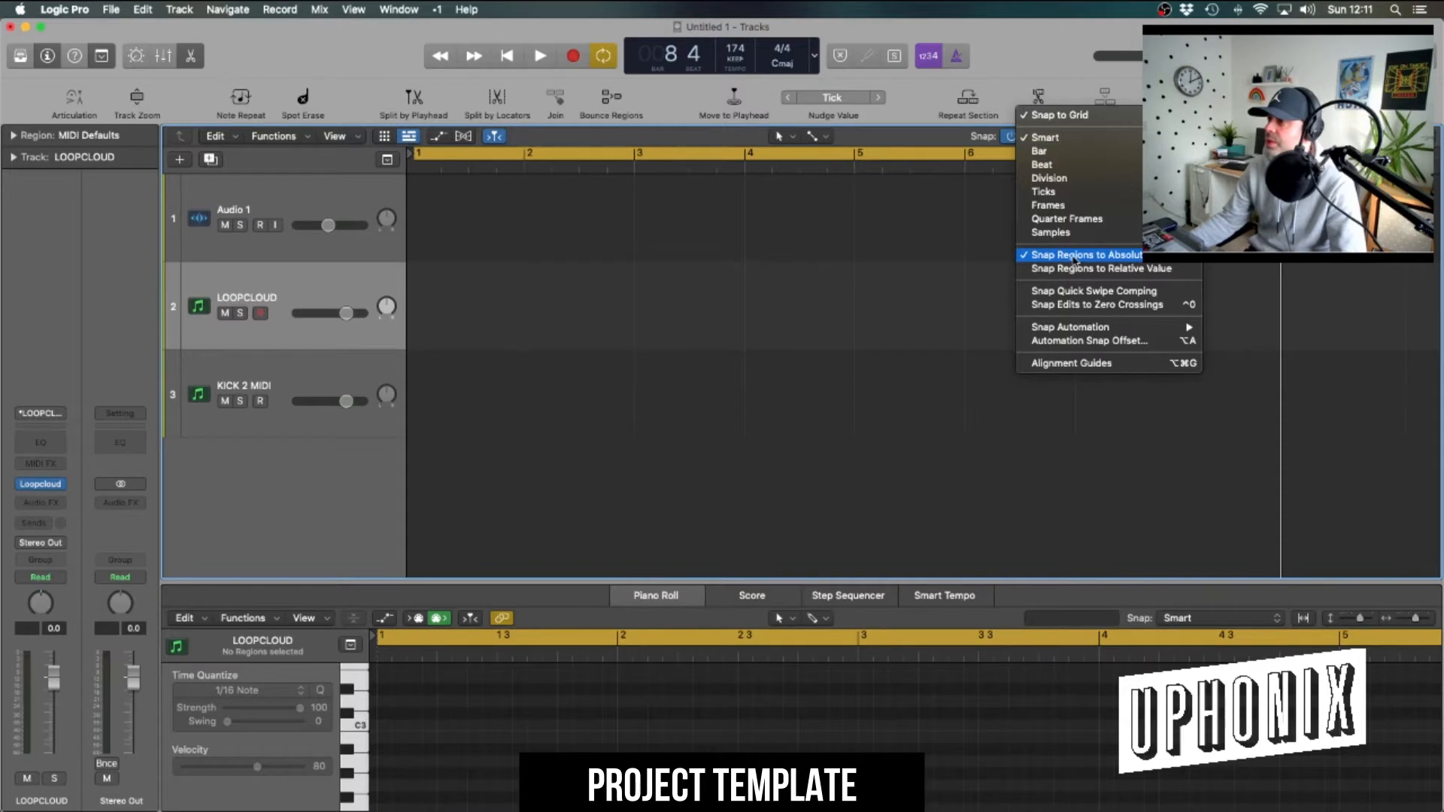
click(1071, 501)
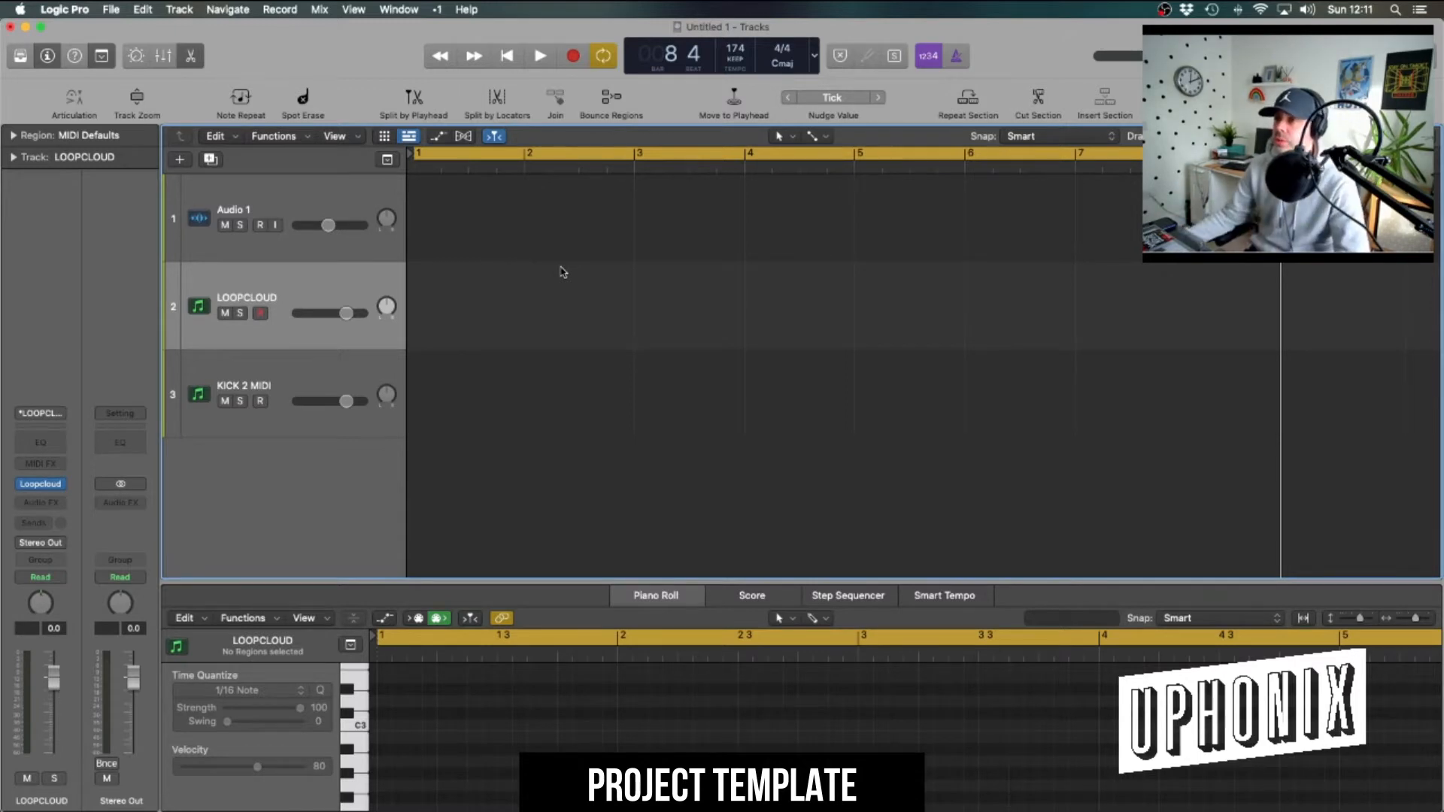
Look over the options available for screenset 1
click(437, 10)
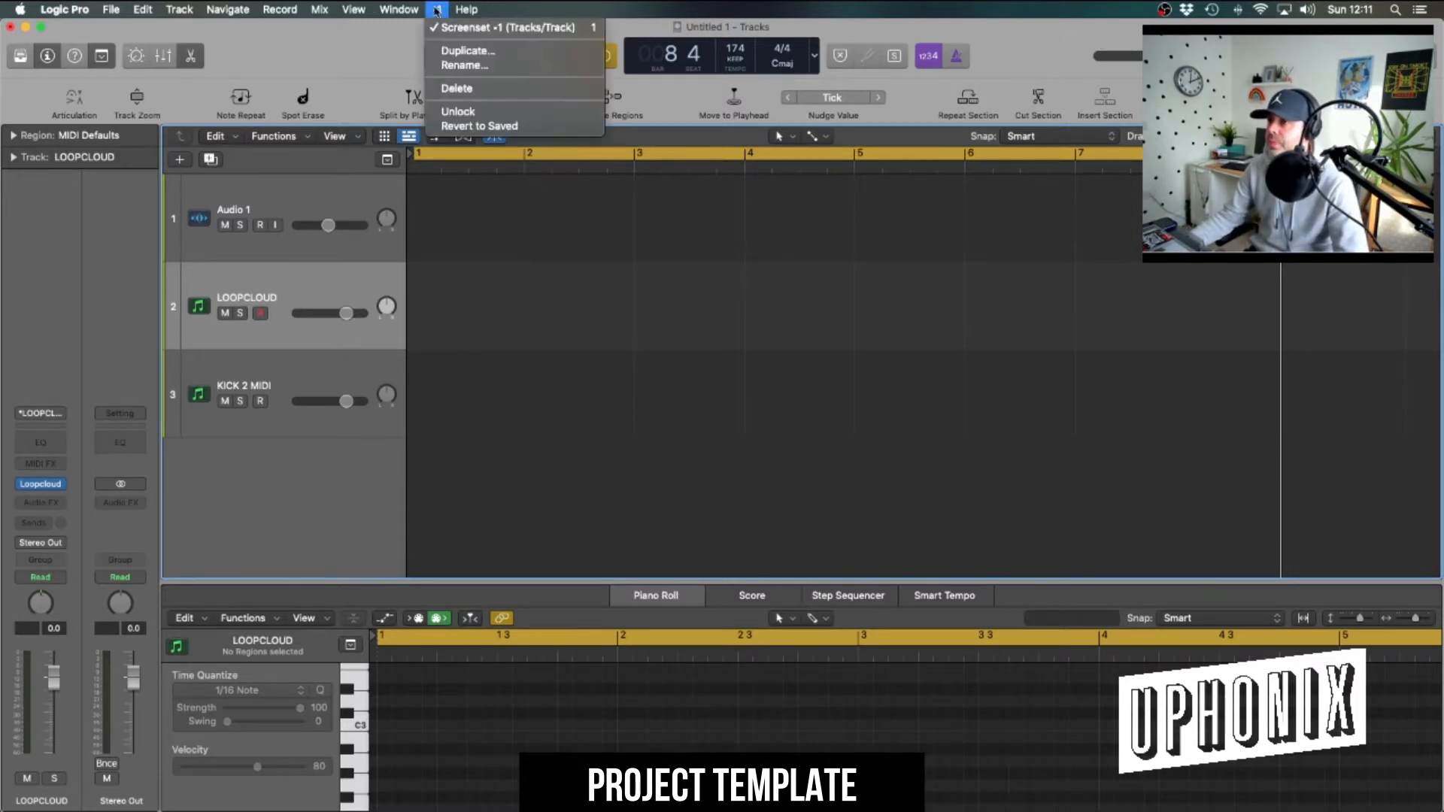
mouse_move(450, 11)
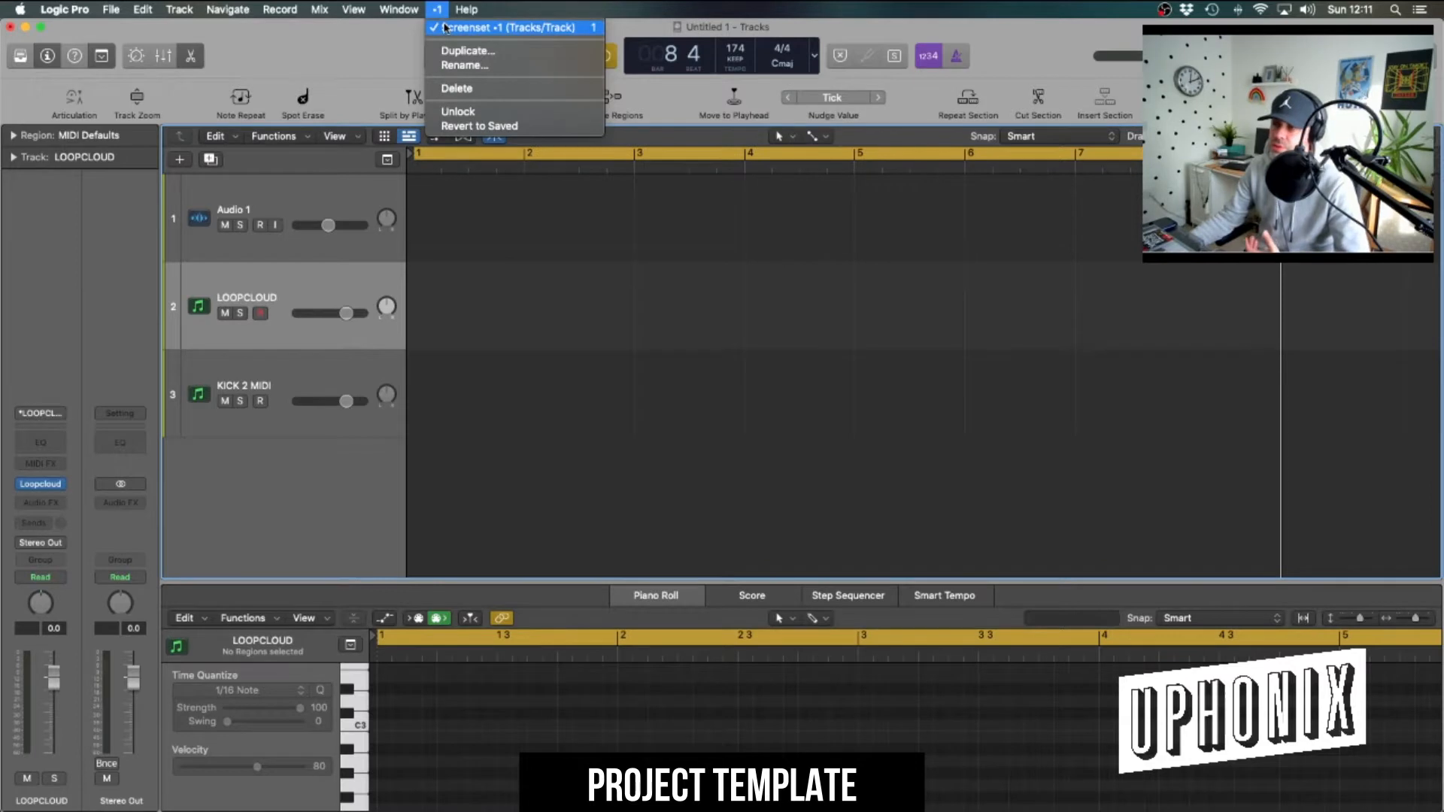
click(391, 64)
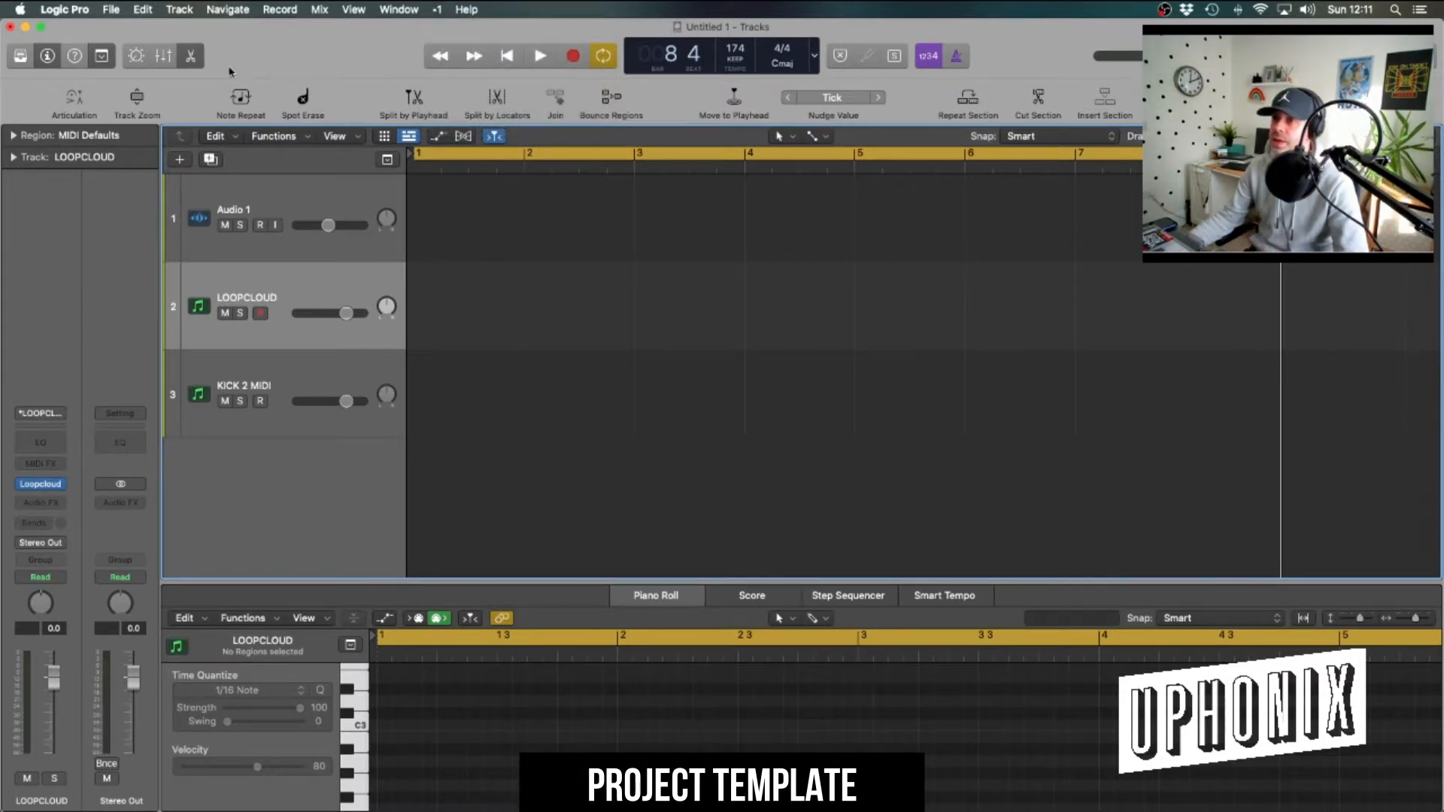
Switch to screenset 2 and try closing its Tracks window, cancelling the save request to keep the project open
click(392, 10)
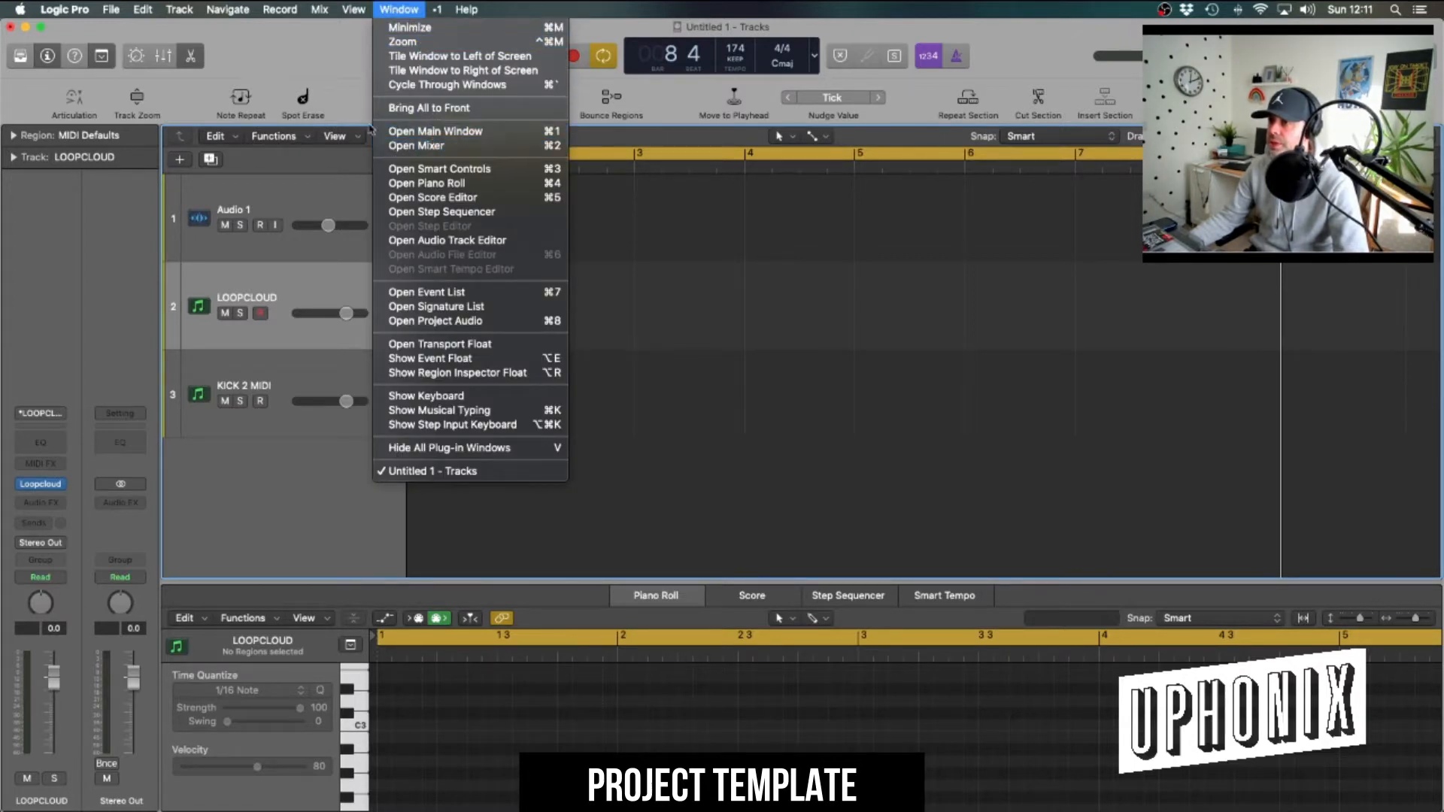
click(294, 56)
double_click(294, 56)
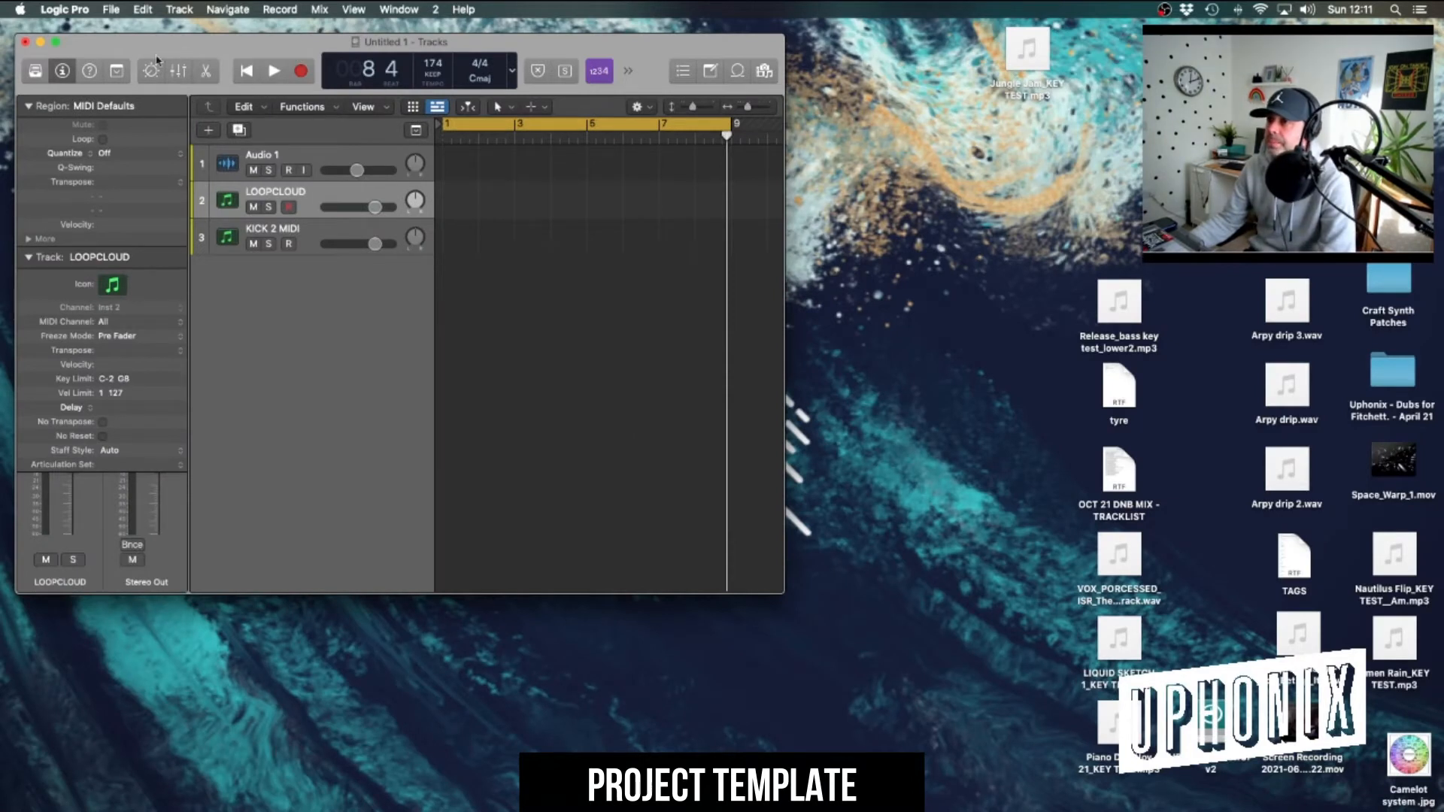
click(24, 41)
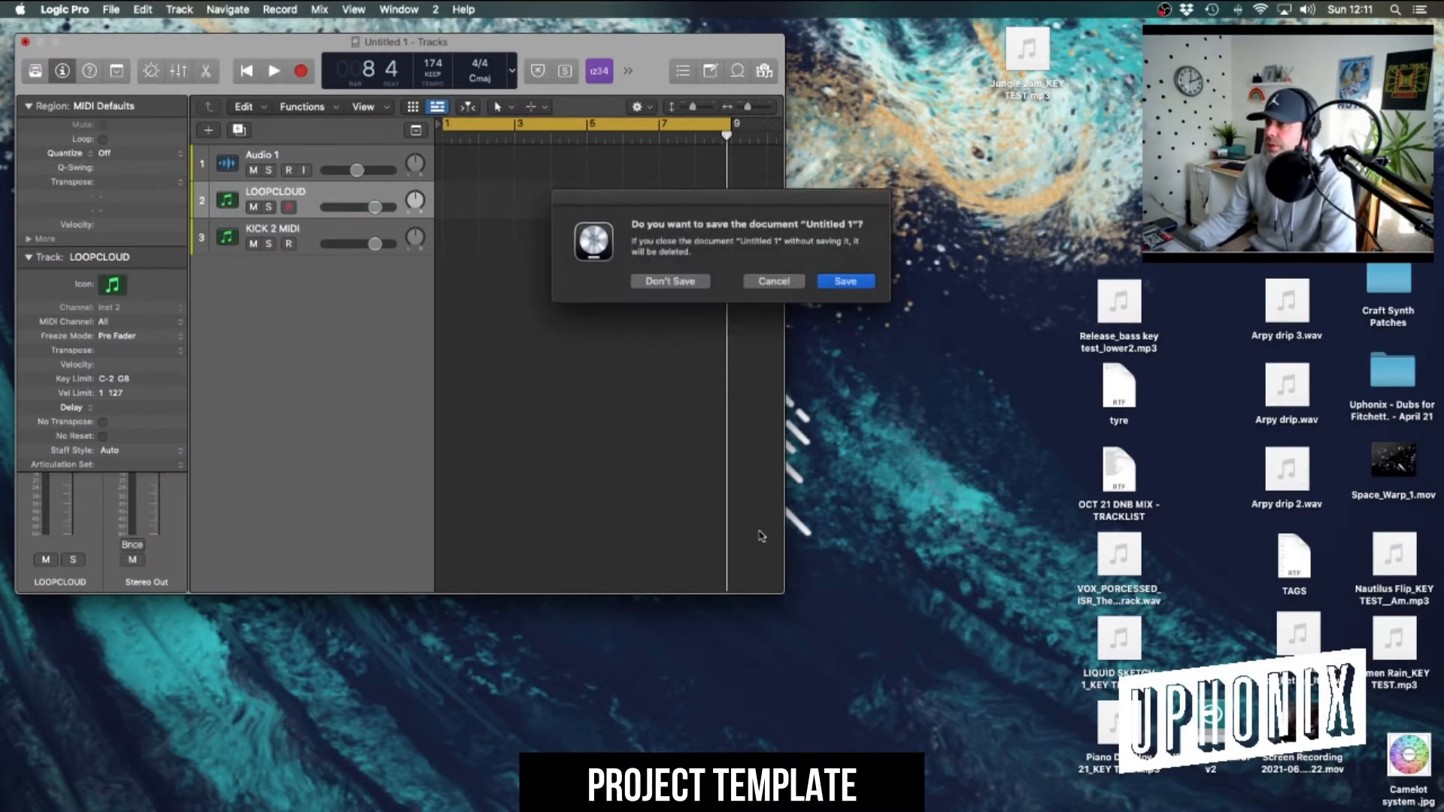
click(787, 281)
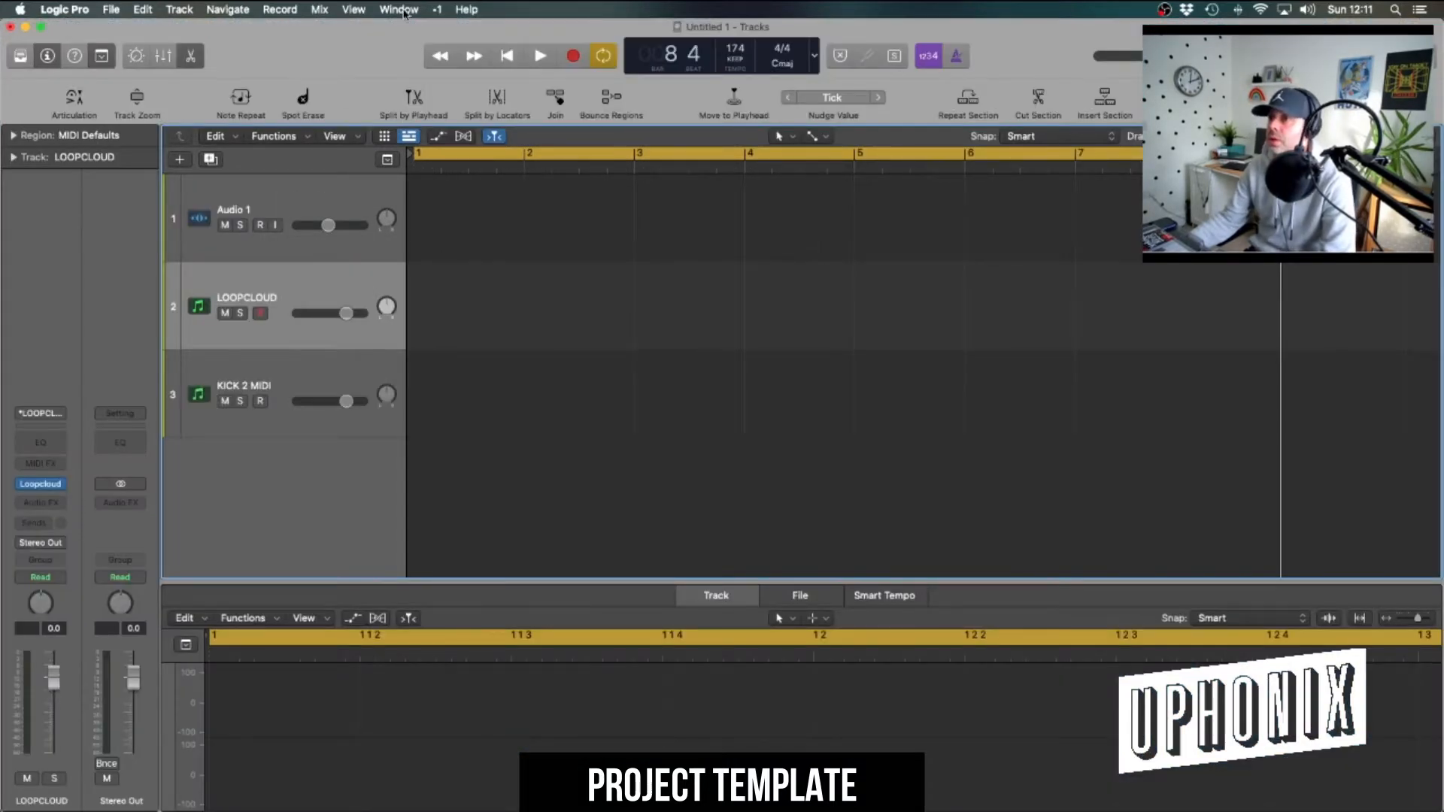
Open the Mixer in a separate window, and recall screenset 1 to restore its locked layout
click(399, 9)
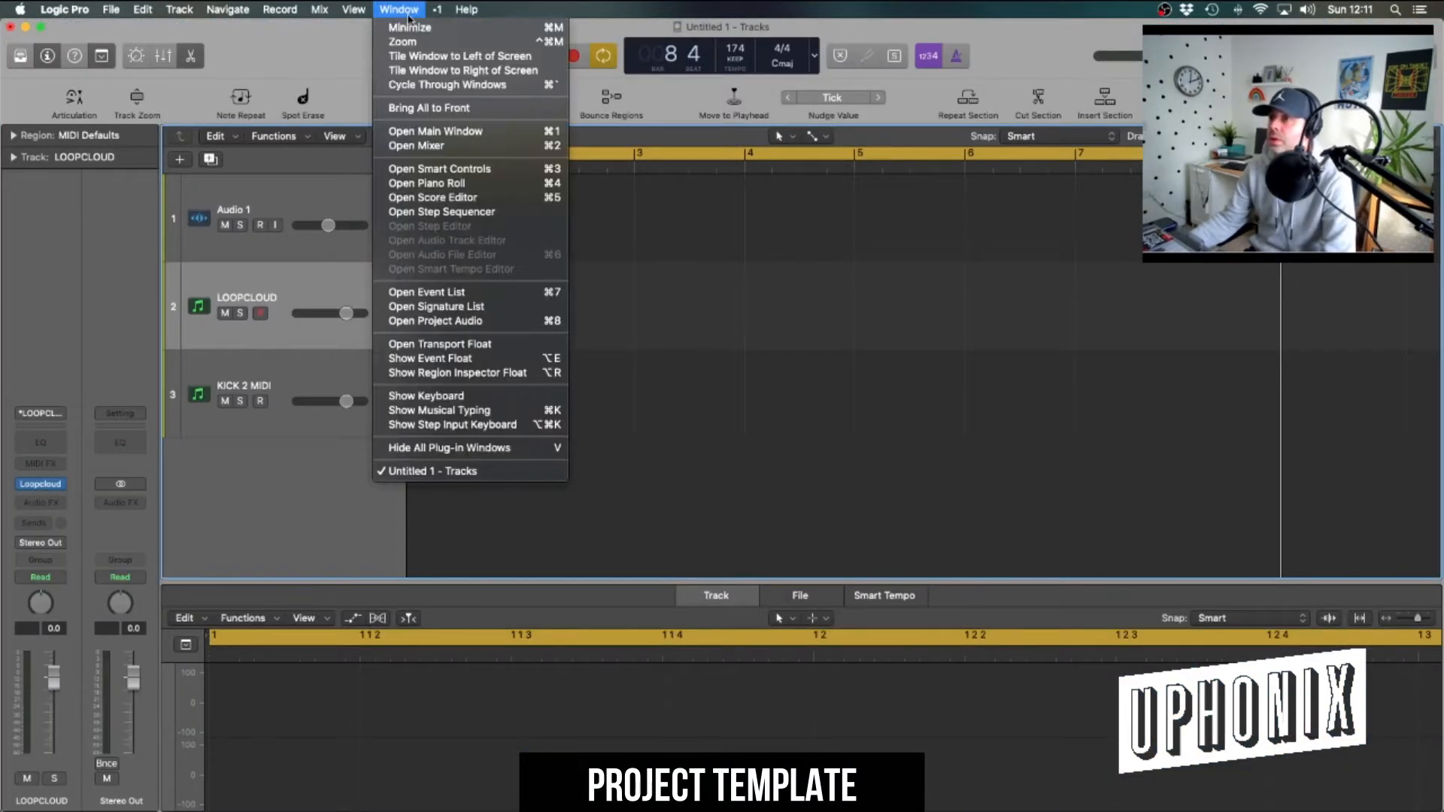
click(492, 147)
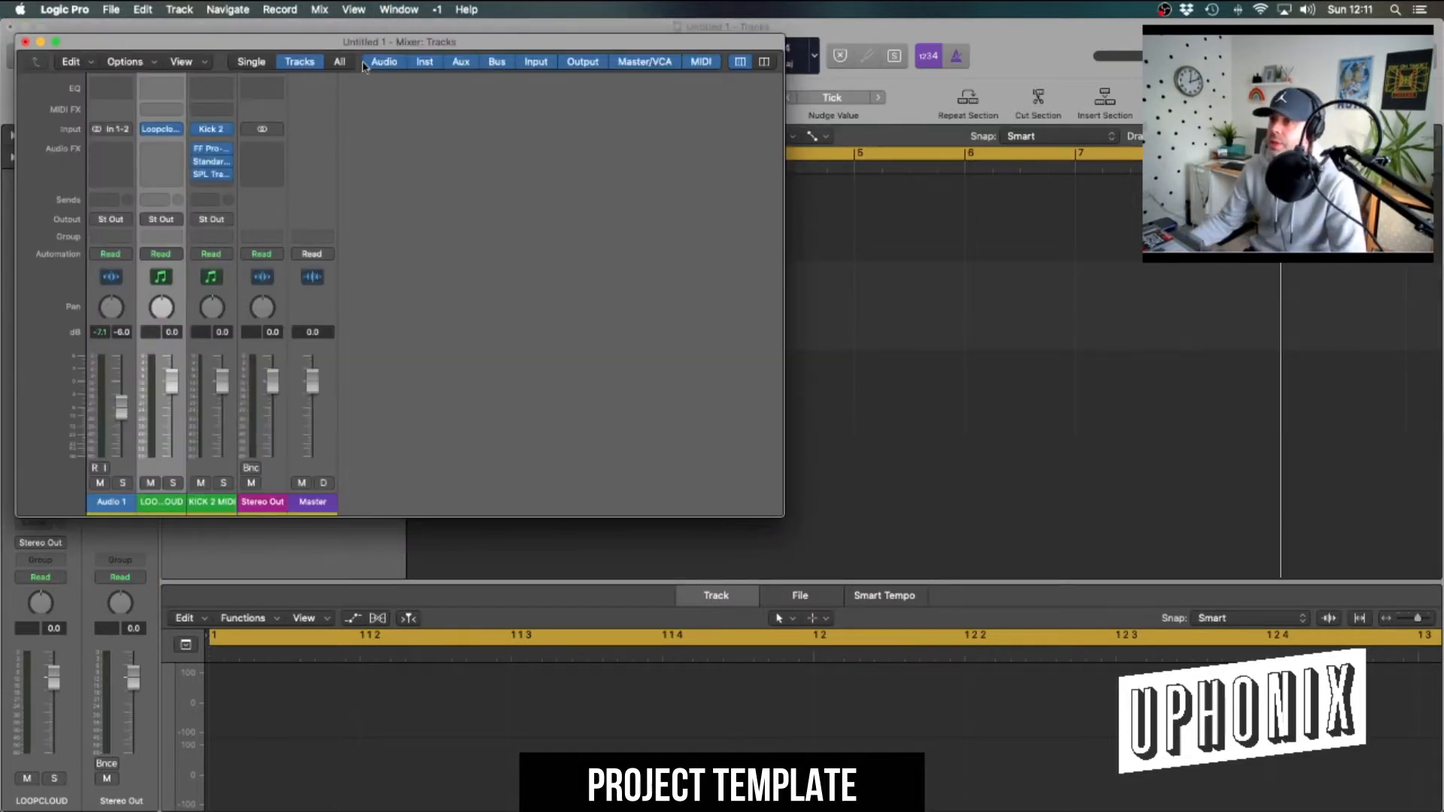
click(9, 27)
drag(192, 40, 218, 55)
key(super+1)
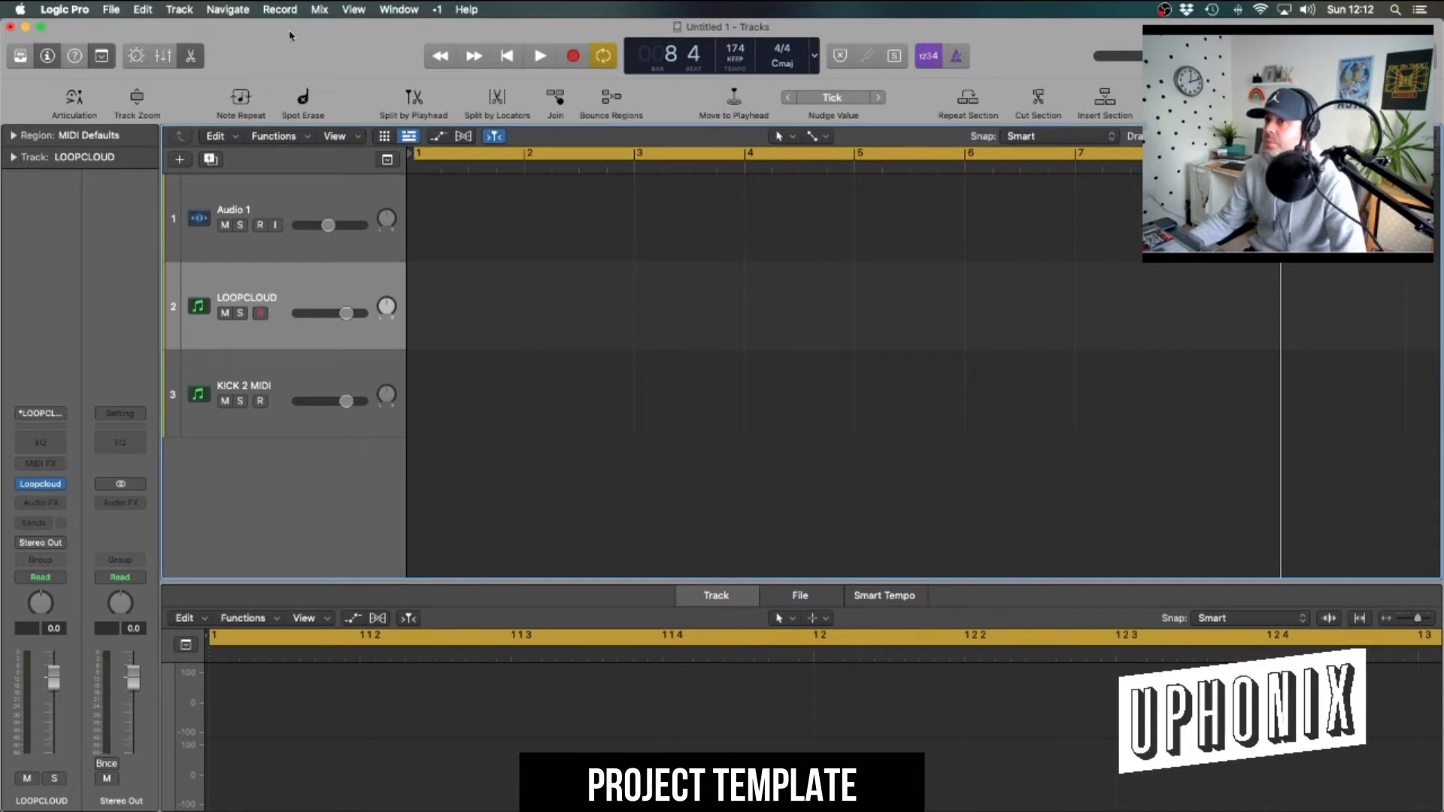
Arrange a separate Mixer window behind the shifted main Tracks window and unlock screenset 1
click(399, 9)
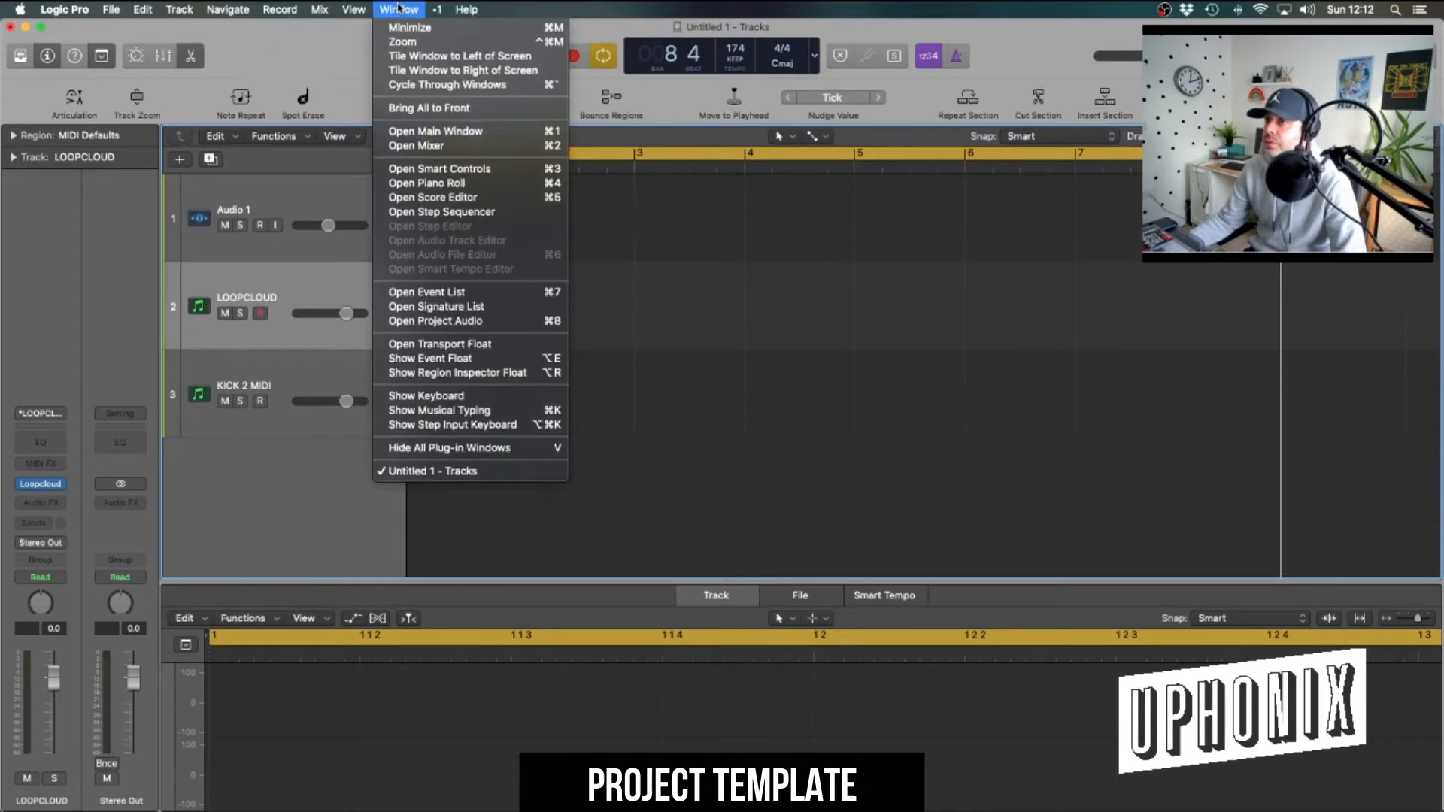
click(455, 146)
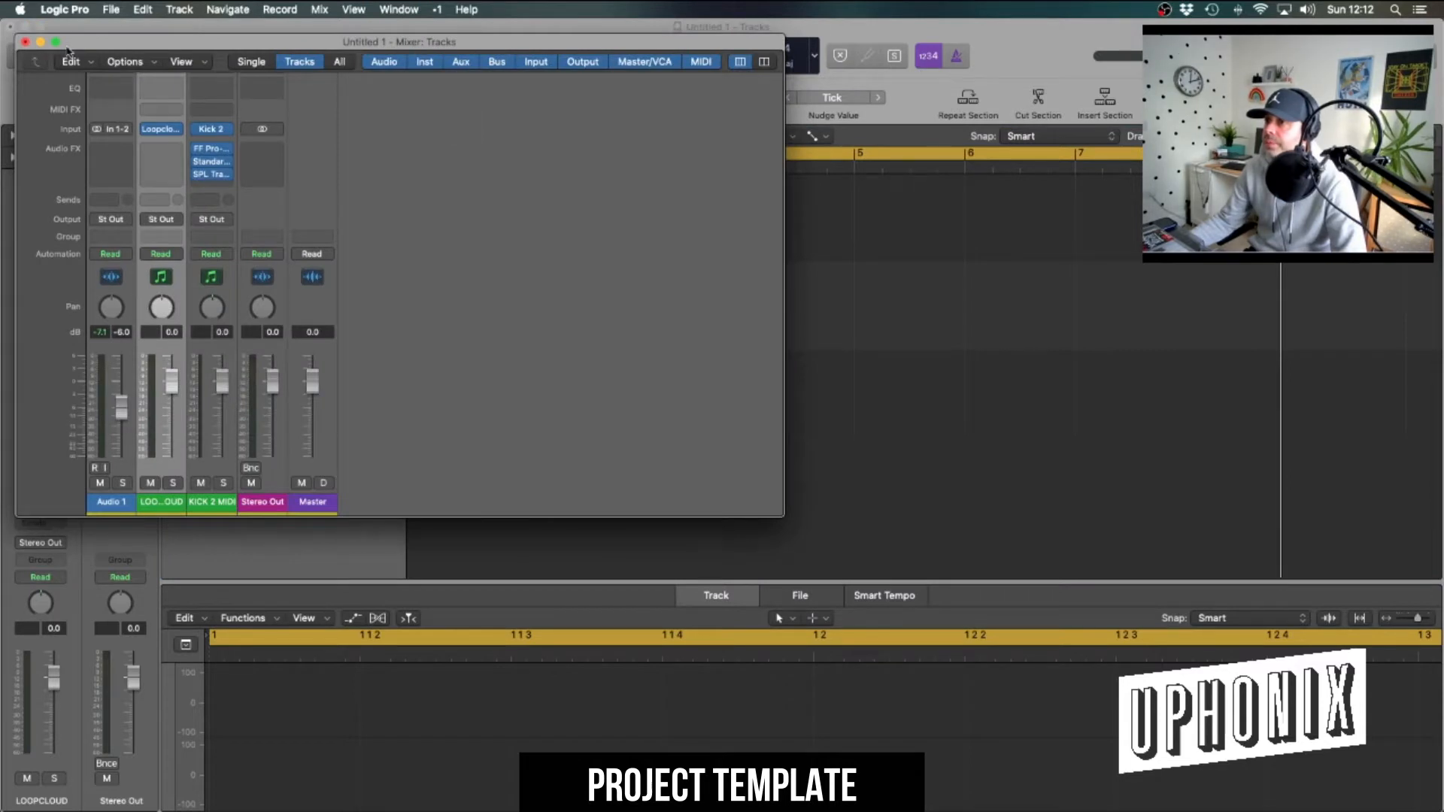
key(super+w)
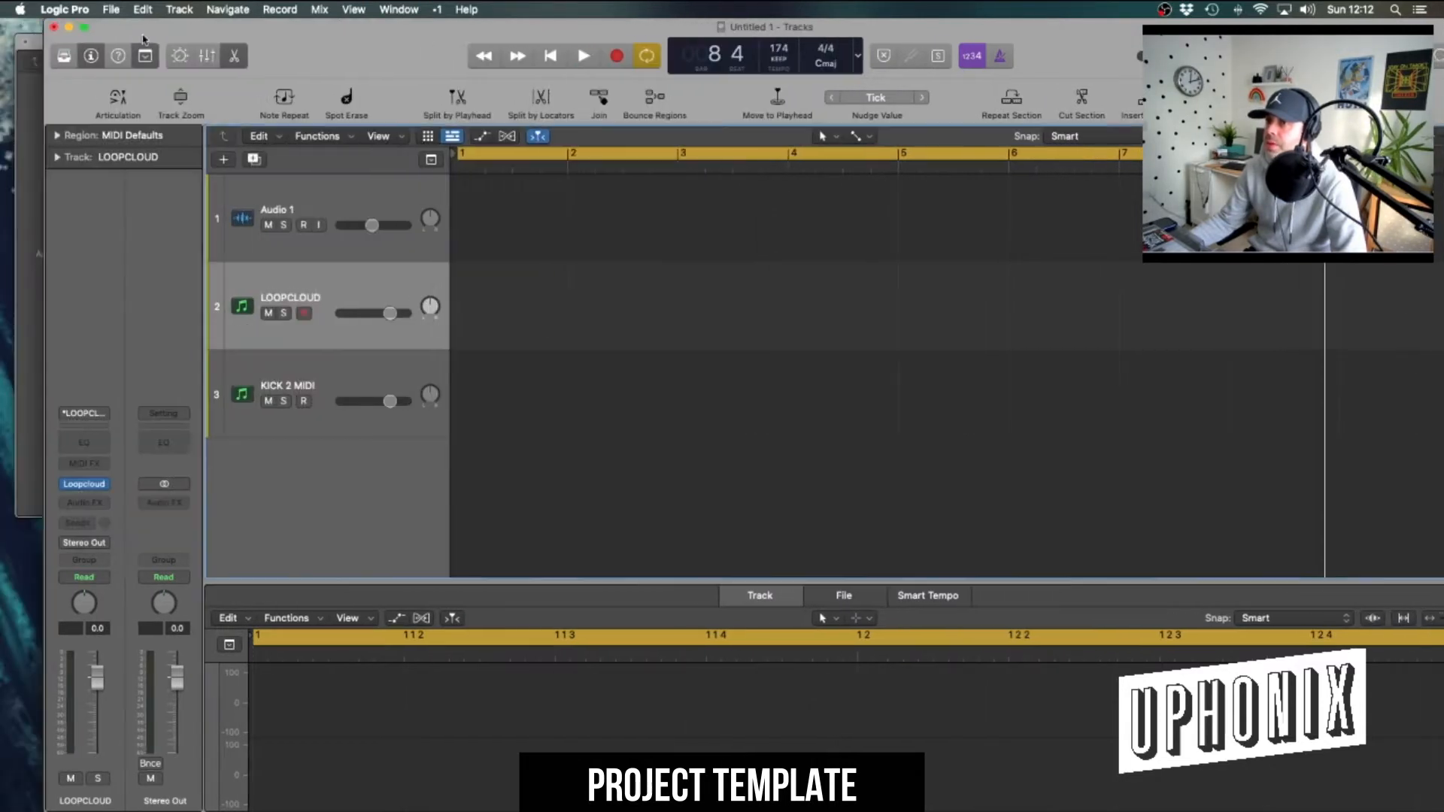
click(24, 94)
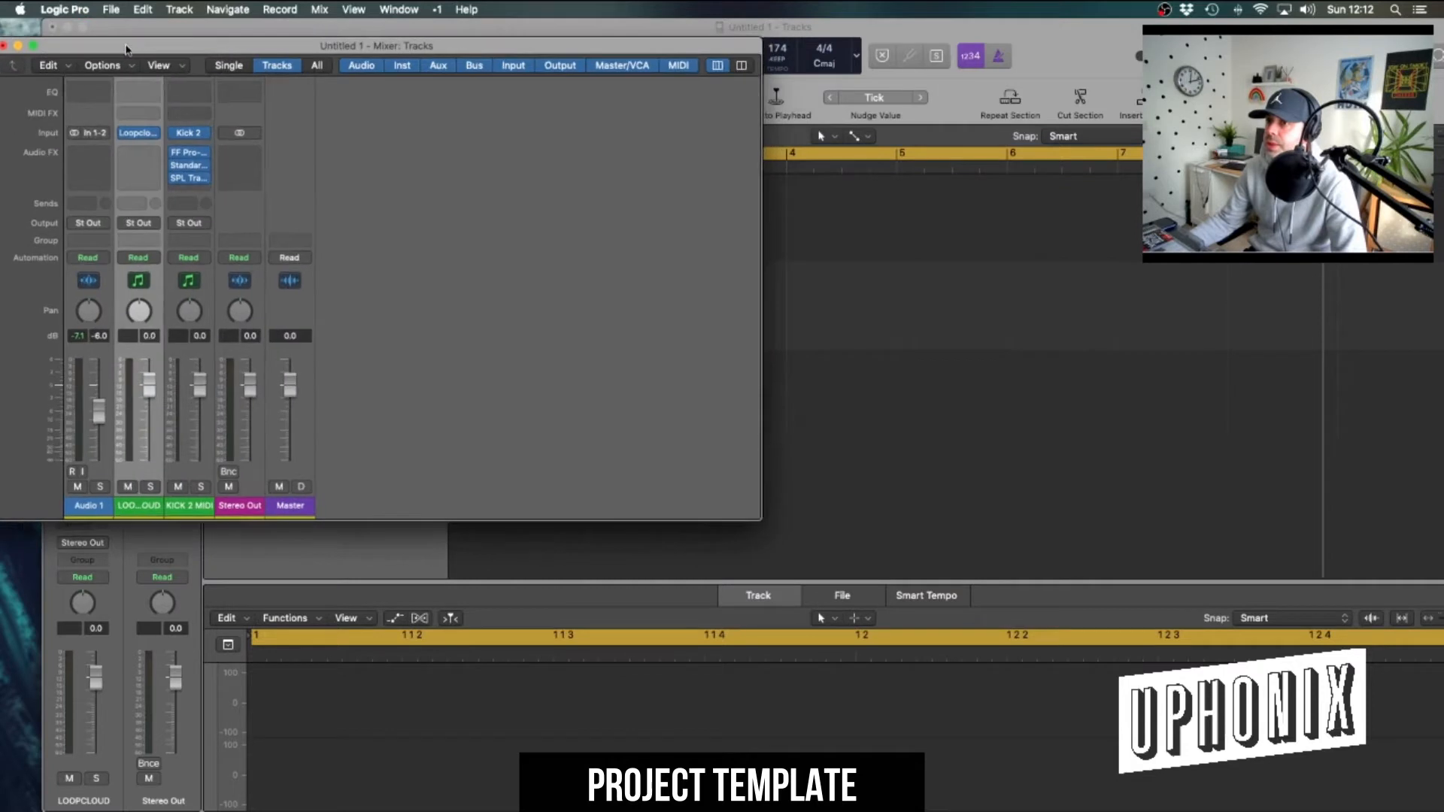
click(171, 31)
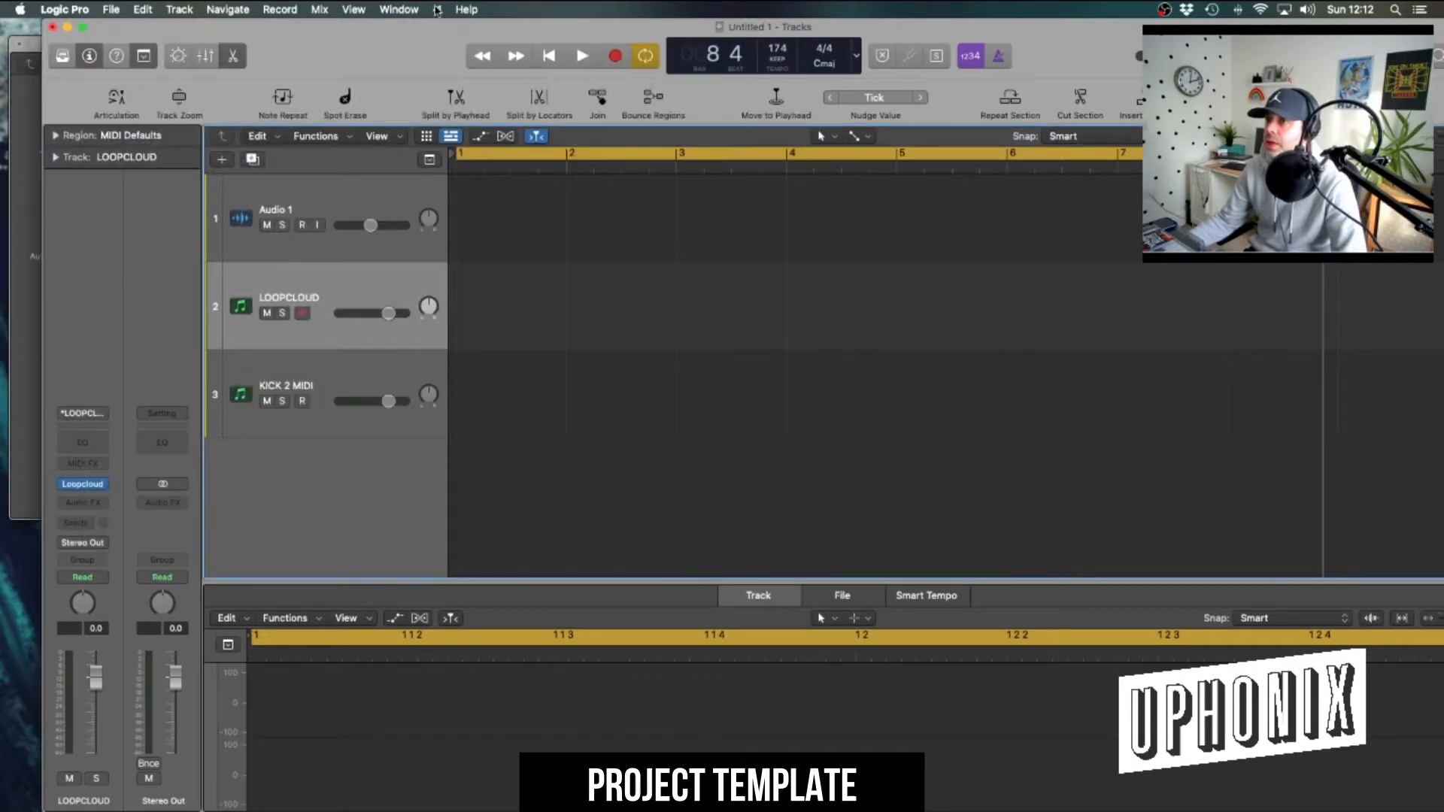
click(437, 10)
click(452, 124)
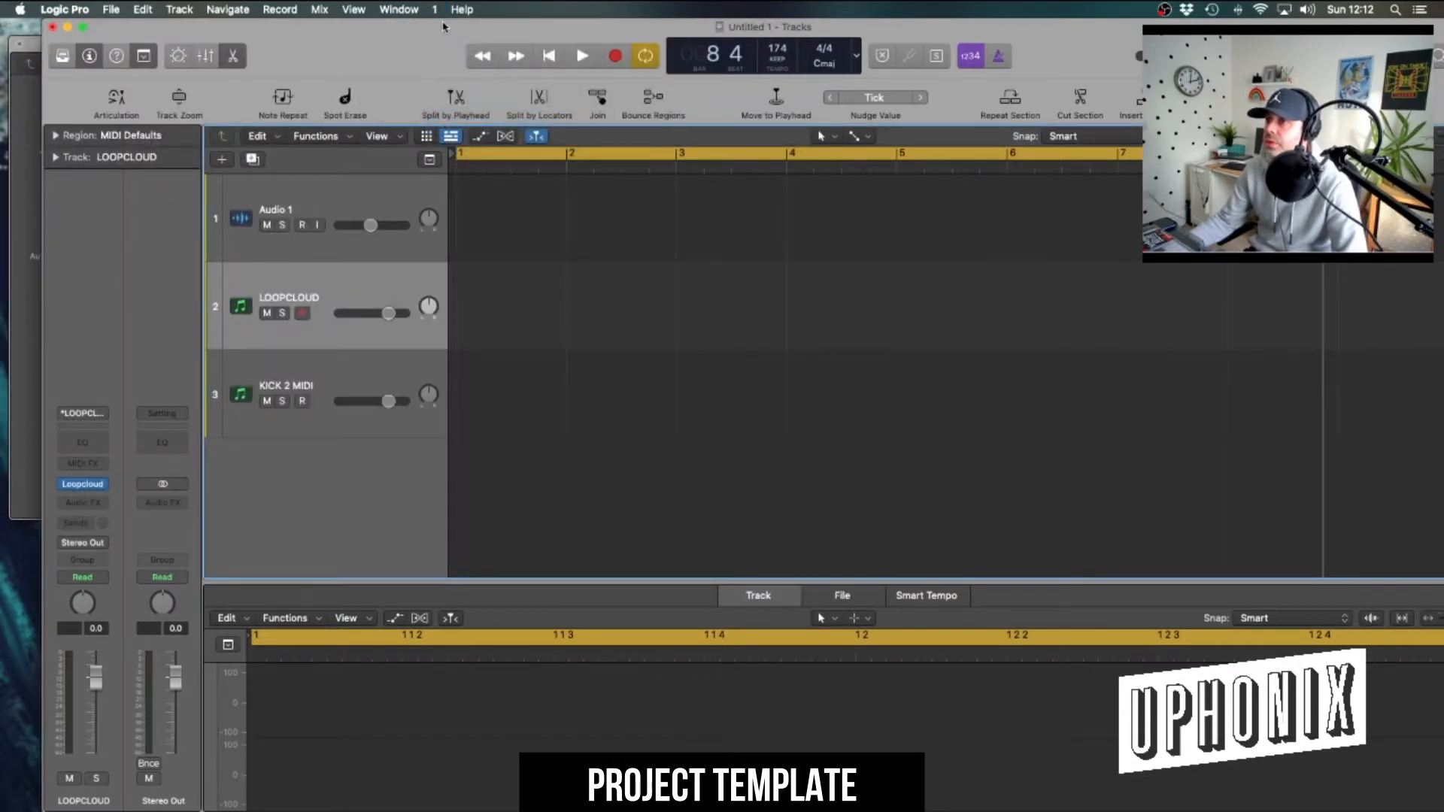
Lock screenset 1 and cycle through screensets 3 and 4 before recalling screenset 1
click(436, 10)
click(465, 125)
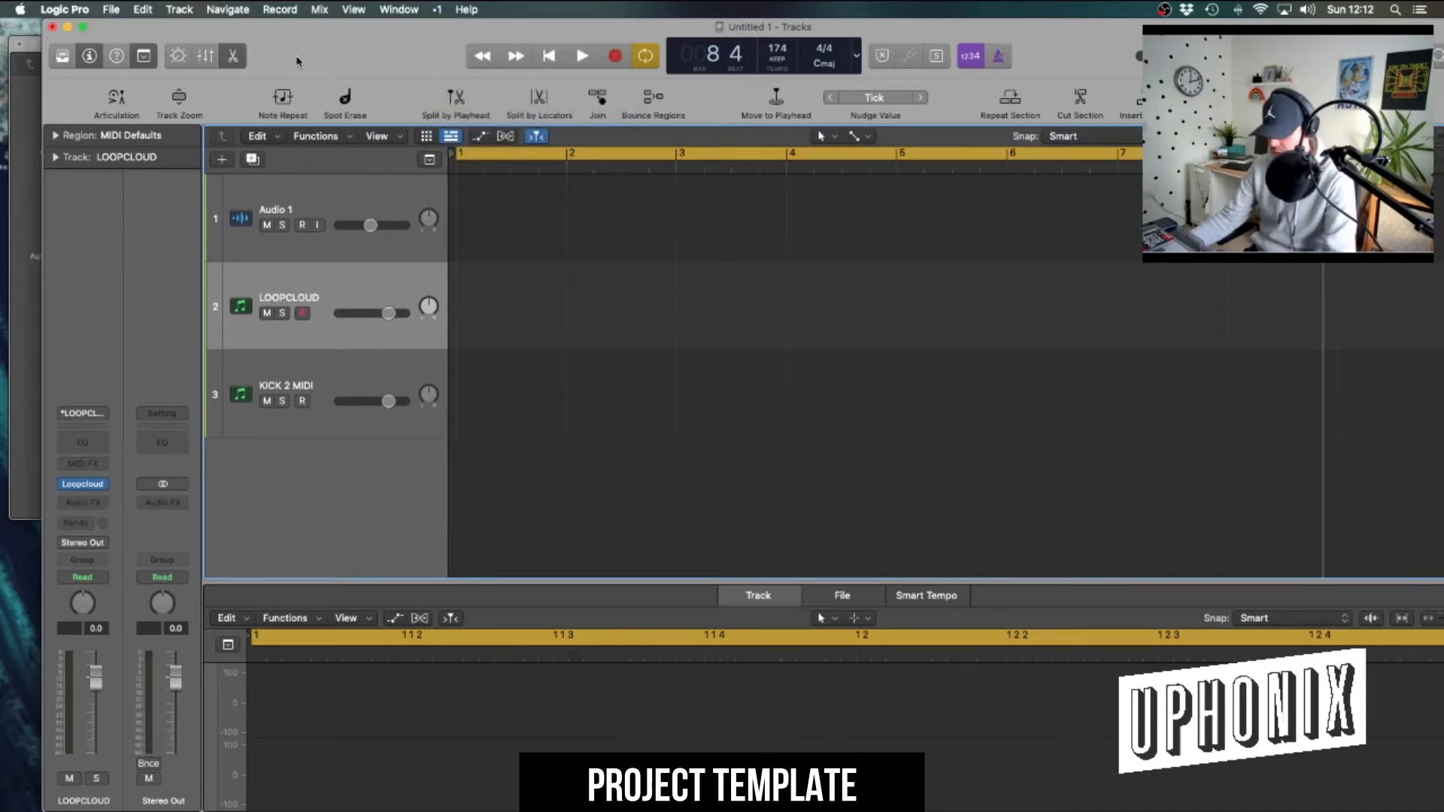
key(3)
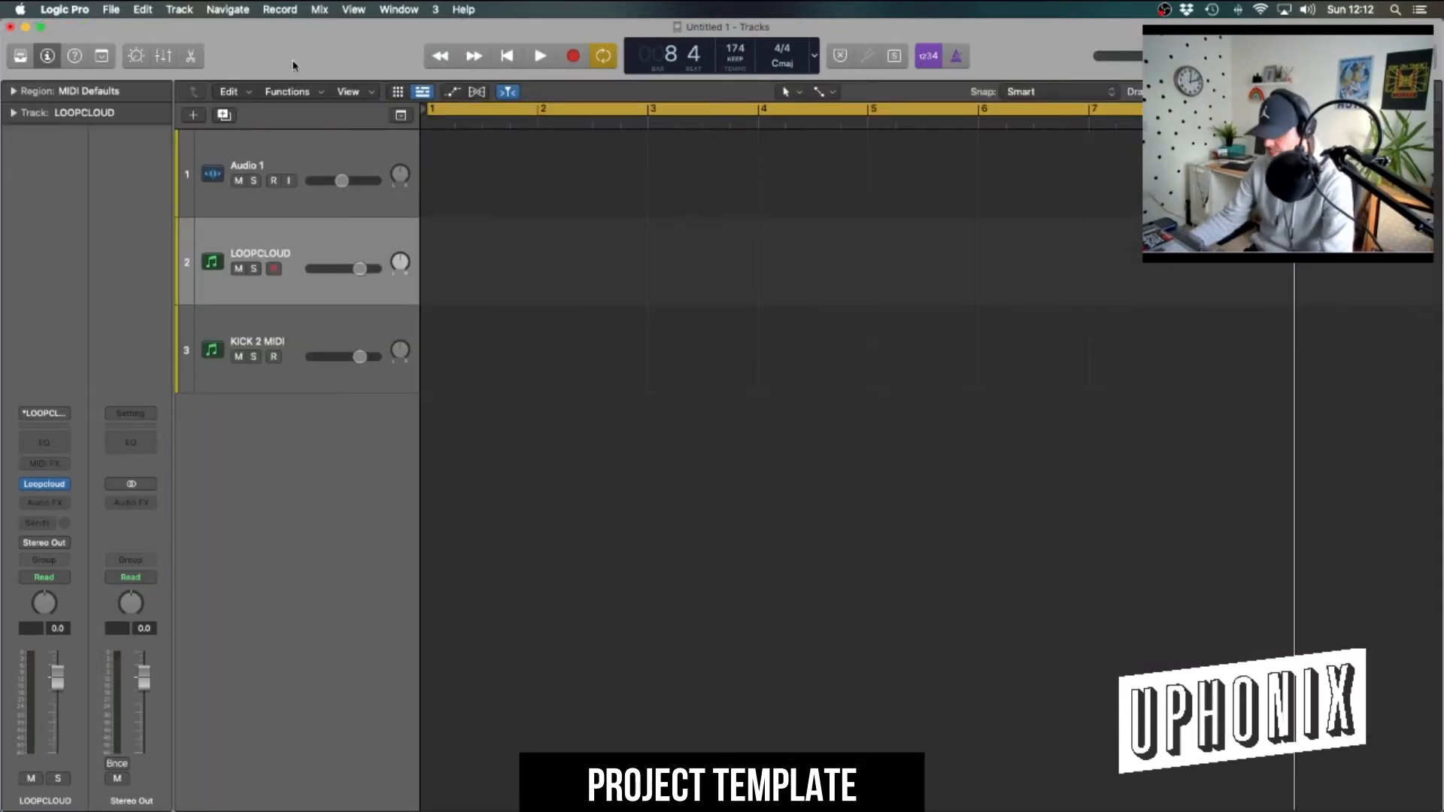
key(4)
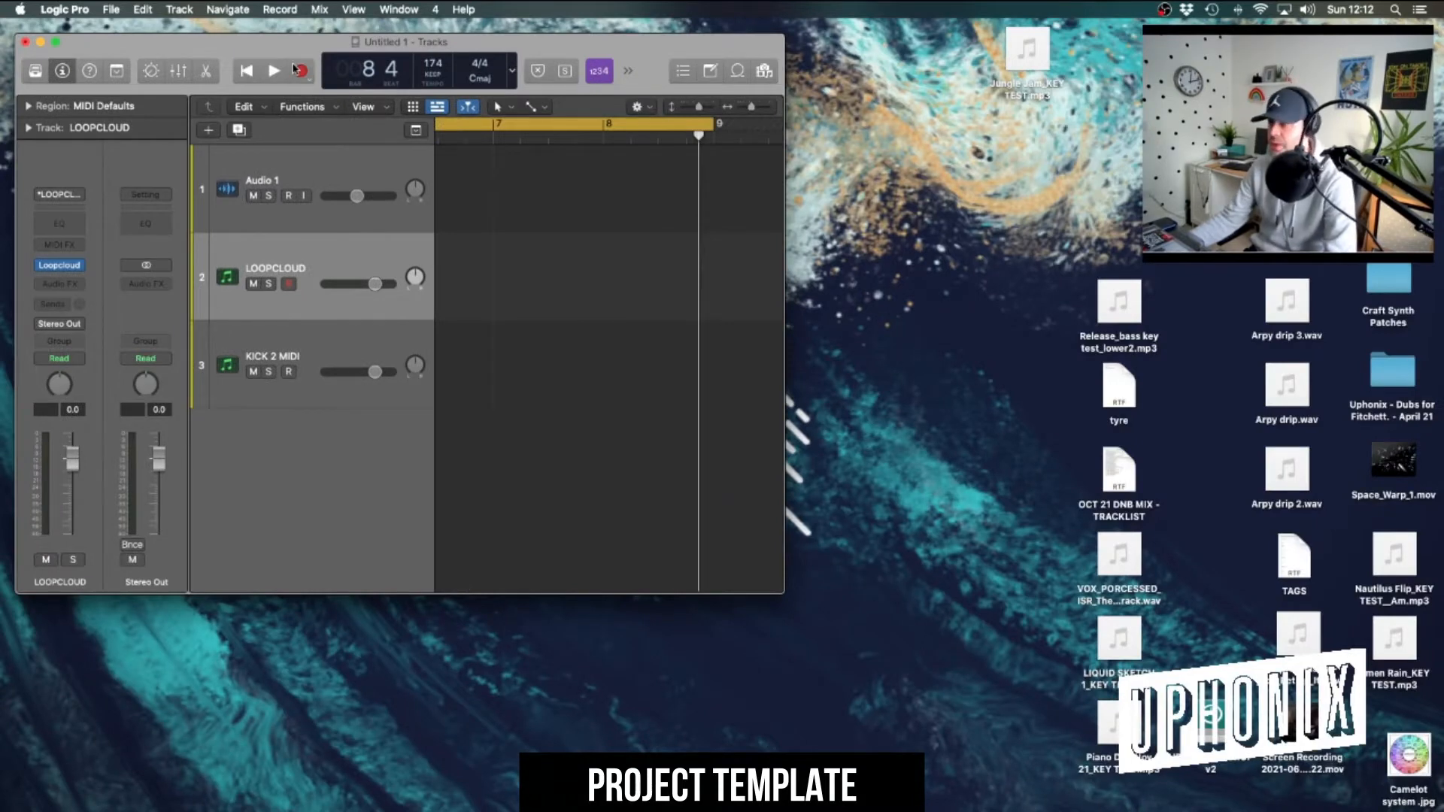
key(1)
Shift the main Tracks window aside, bring up the separate Mixer window and close it
drag(3, 32, 39, 32)
key(super+2)
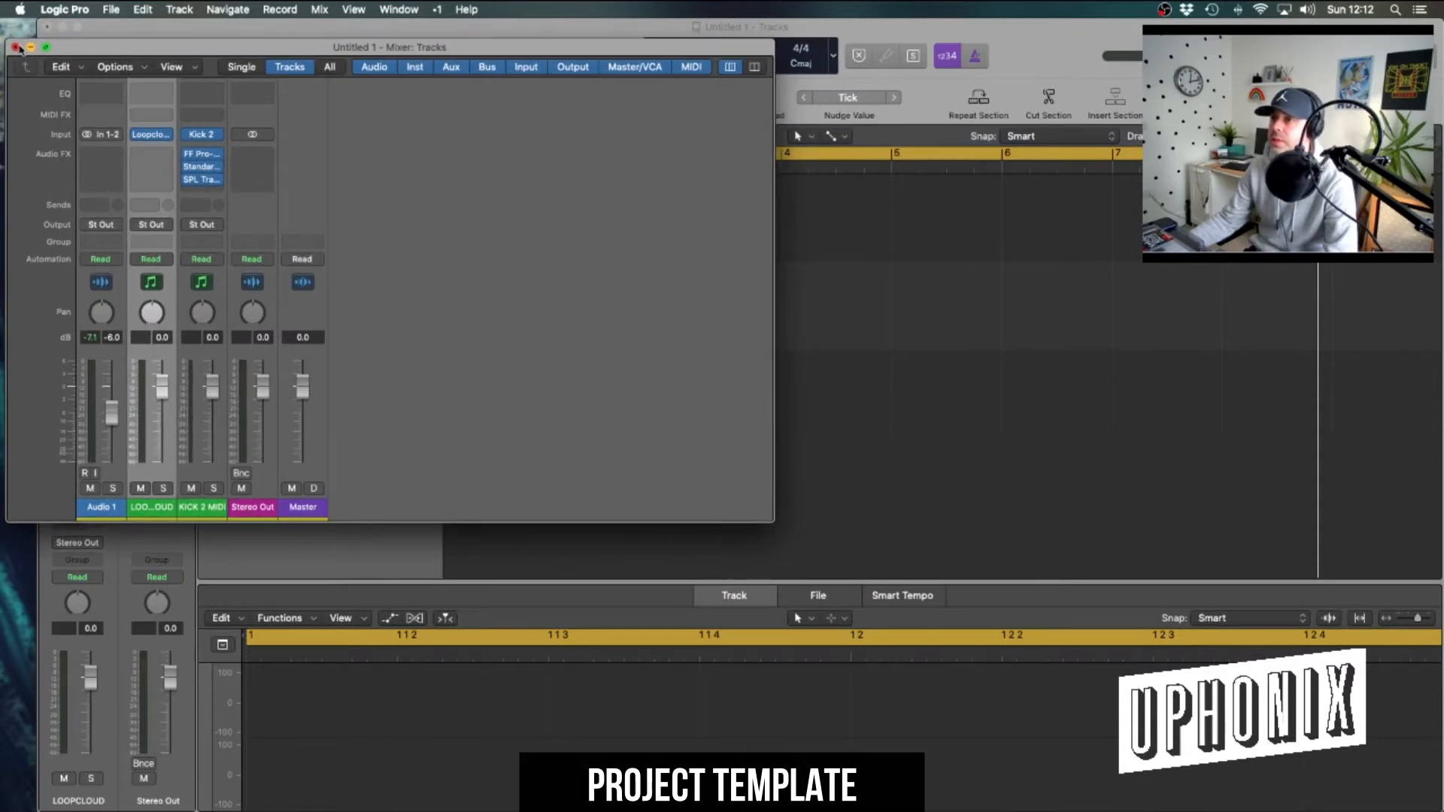
click(16, 47)
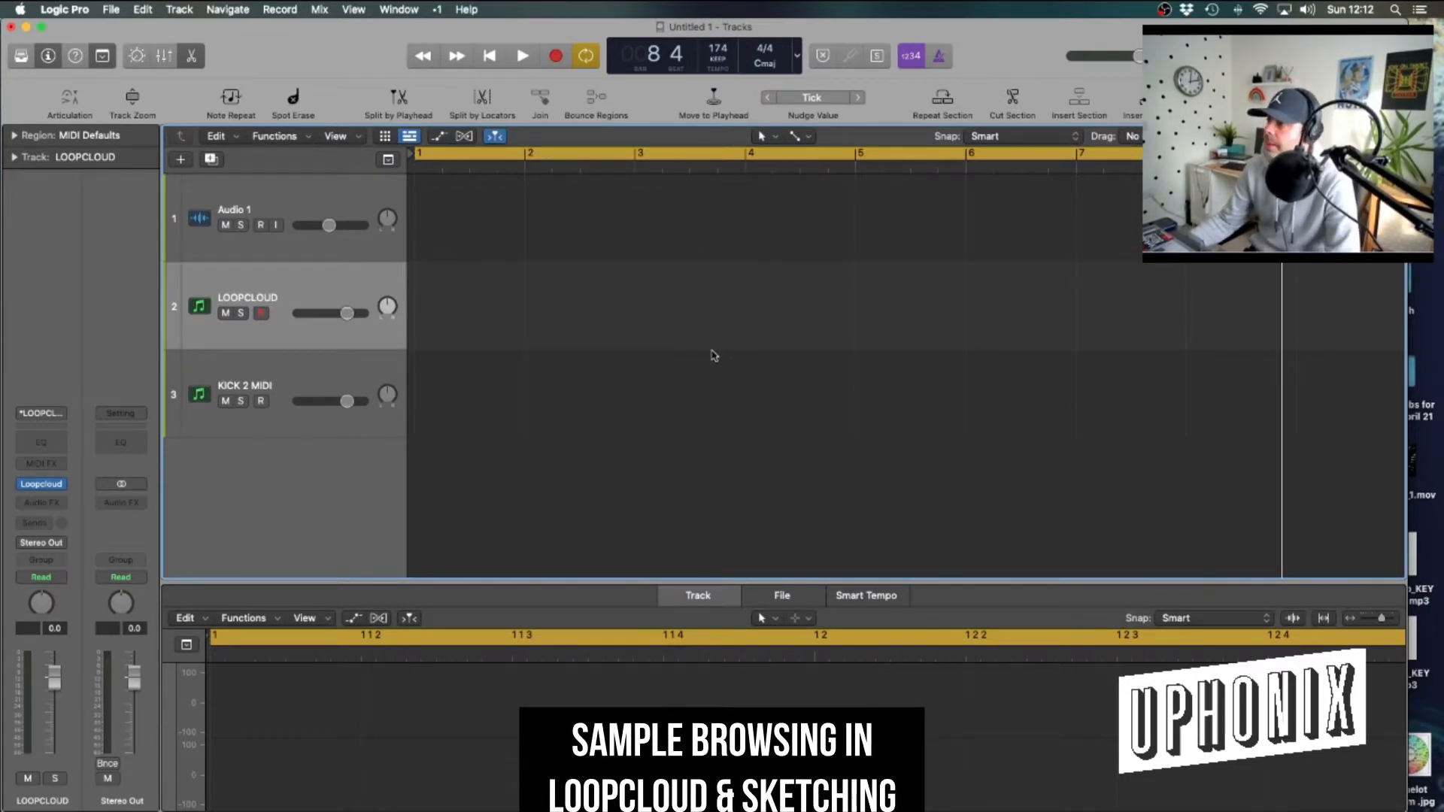
Switch to Loopcloud, reposition its window and load Eastside 2.wav from the 101 Beats Individual Breaks folder
mouse_move(1136, 796)
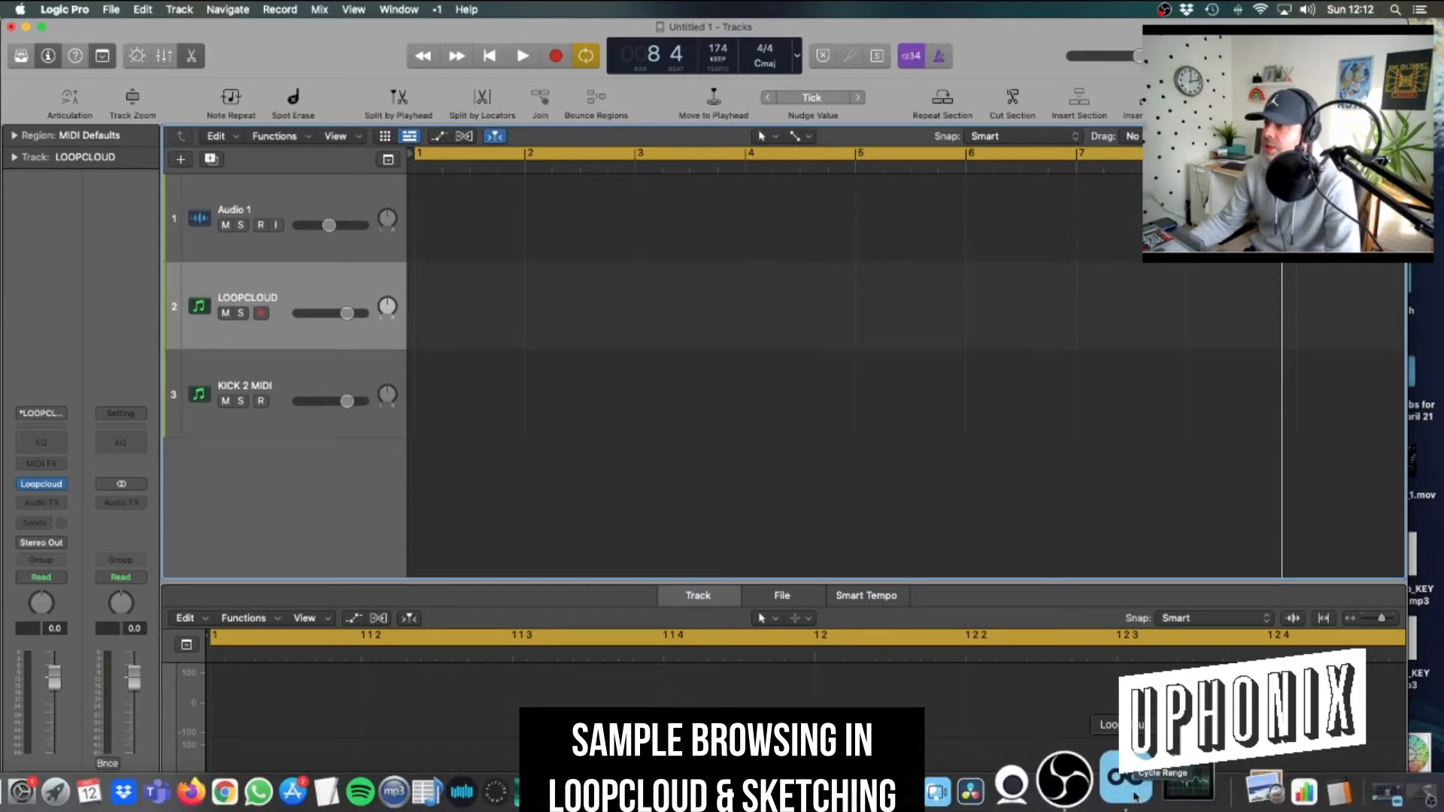
click(1136, 796)
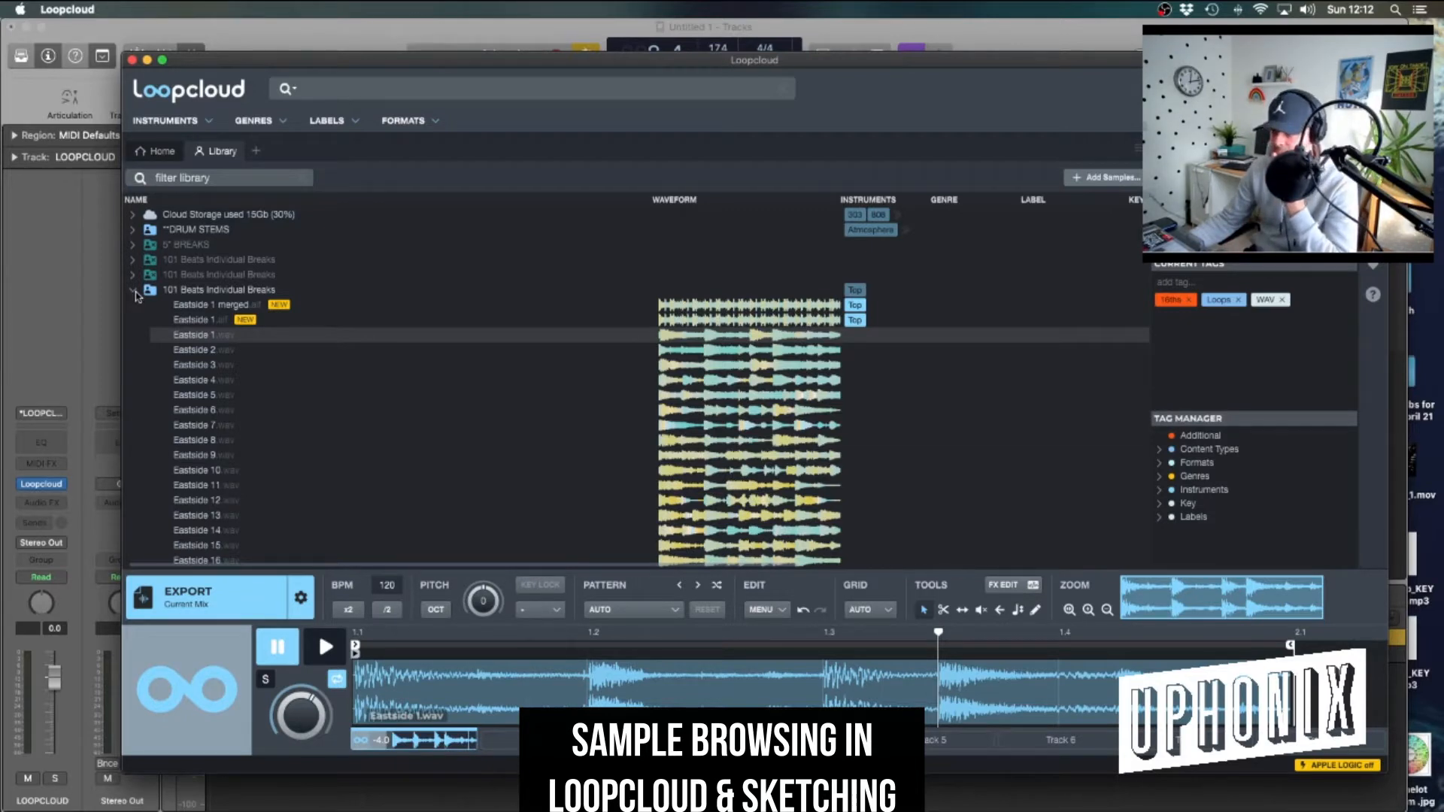
drag(538, 68, 583, 62)
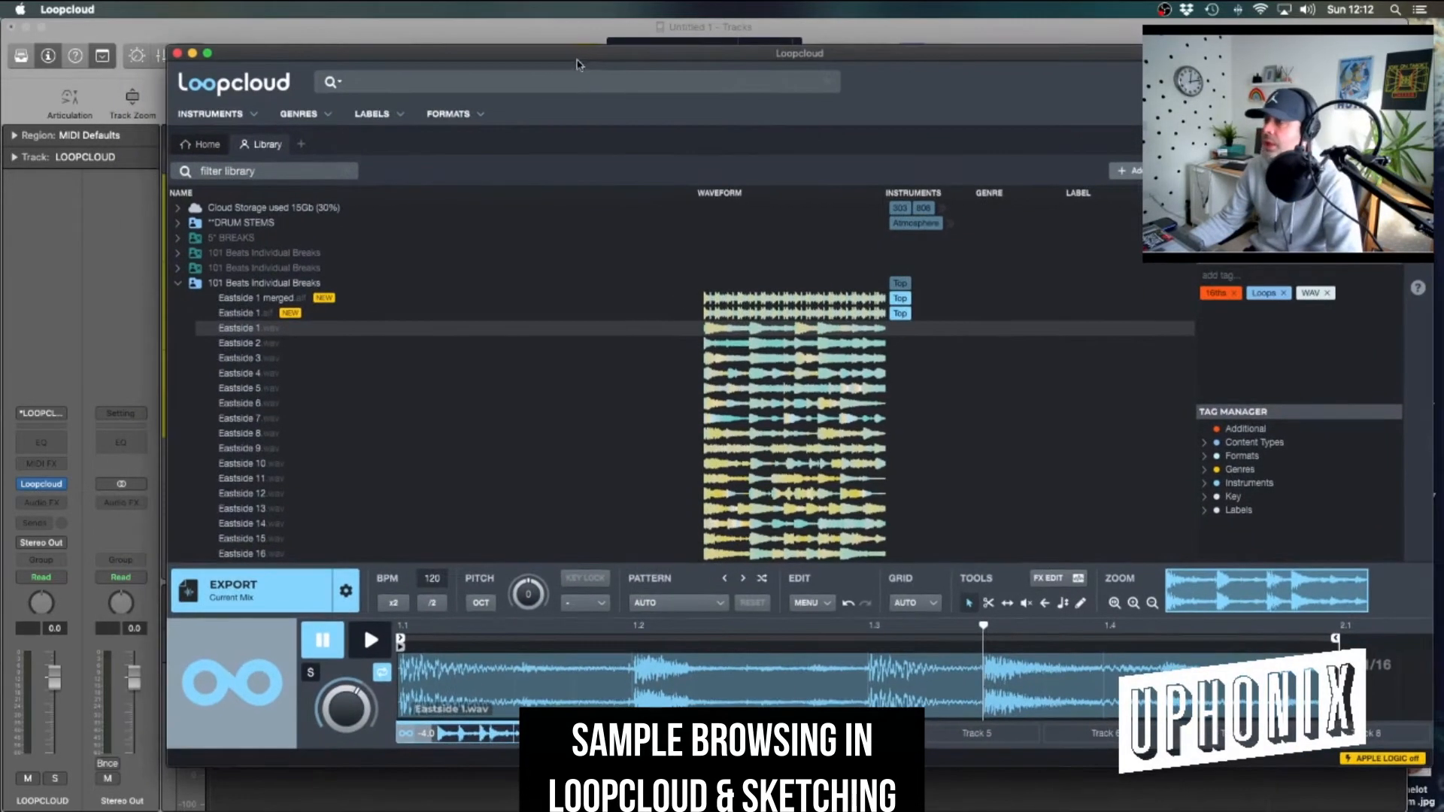
click(95, 256)
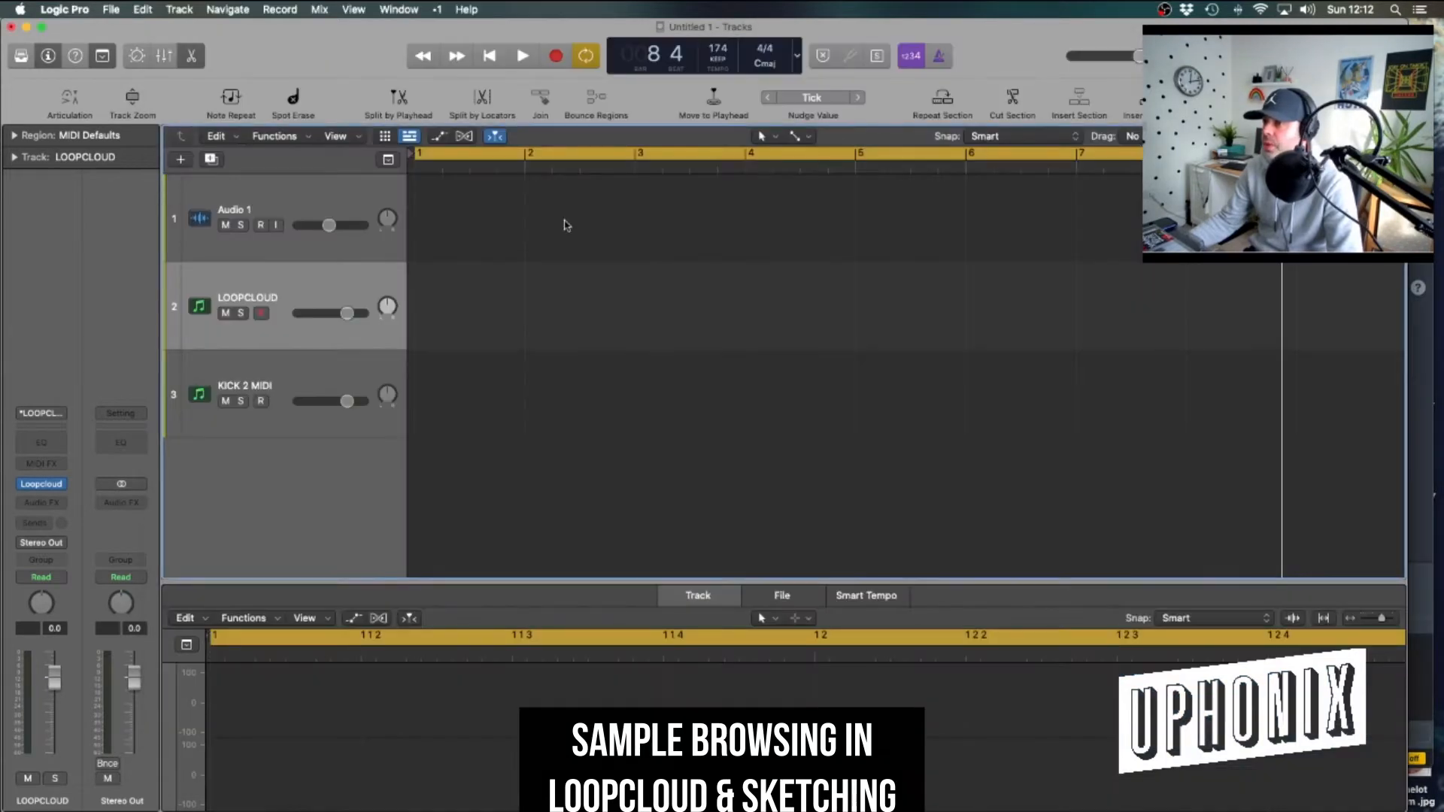
click(1424, 453)
click(298, 344)
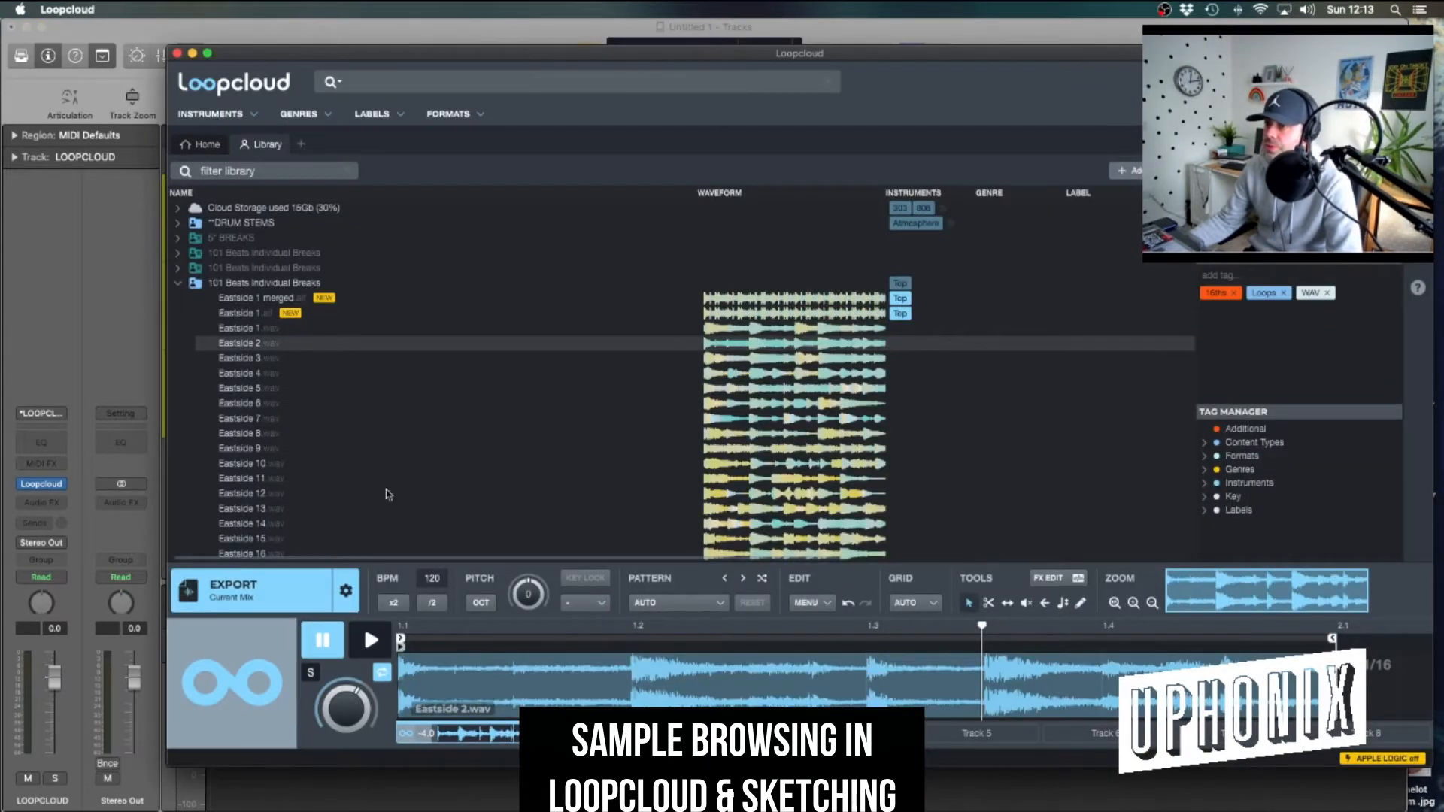
Start playback in Logic Pro and return to Loopcloud to audition Eastside 2 in sync with the project
click(106, 274)
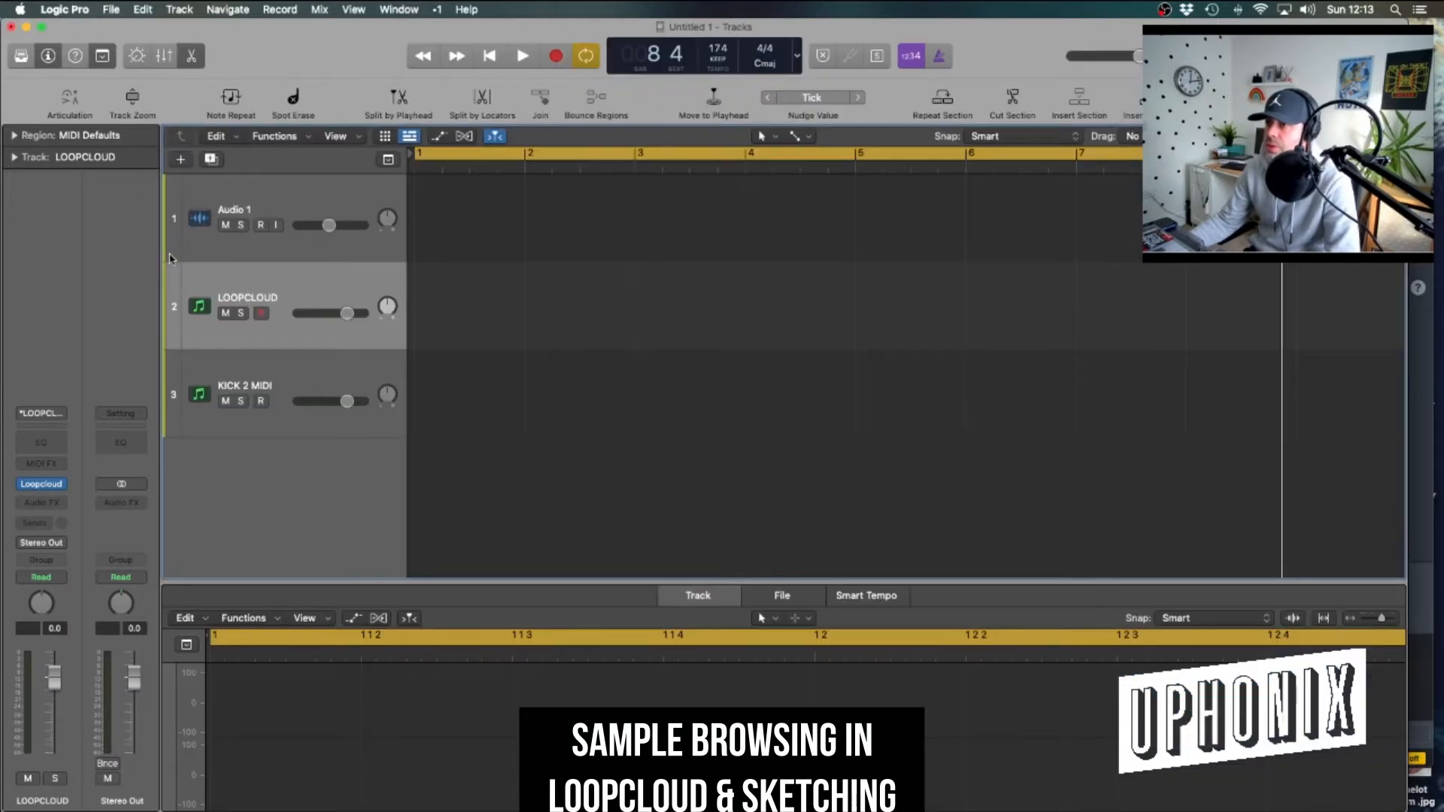
key(space)
key(super+Tab)
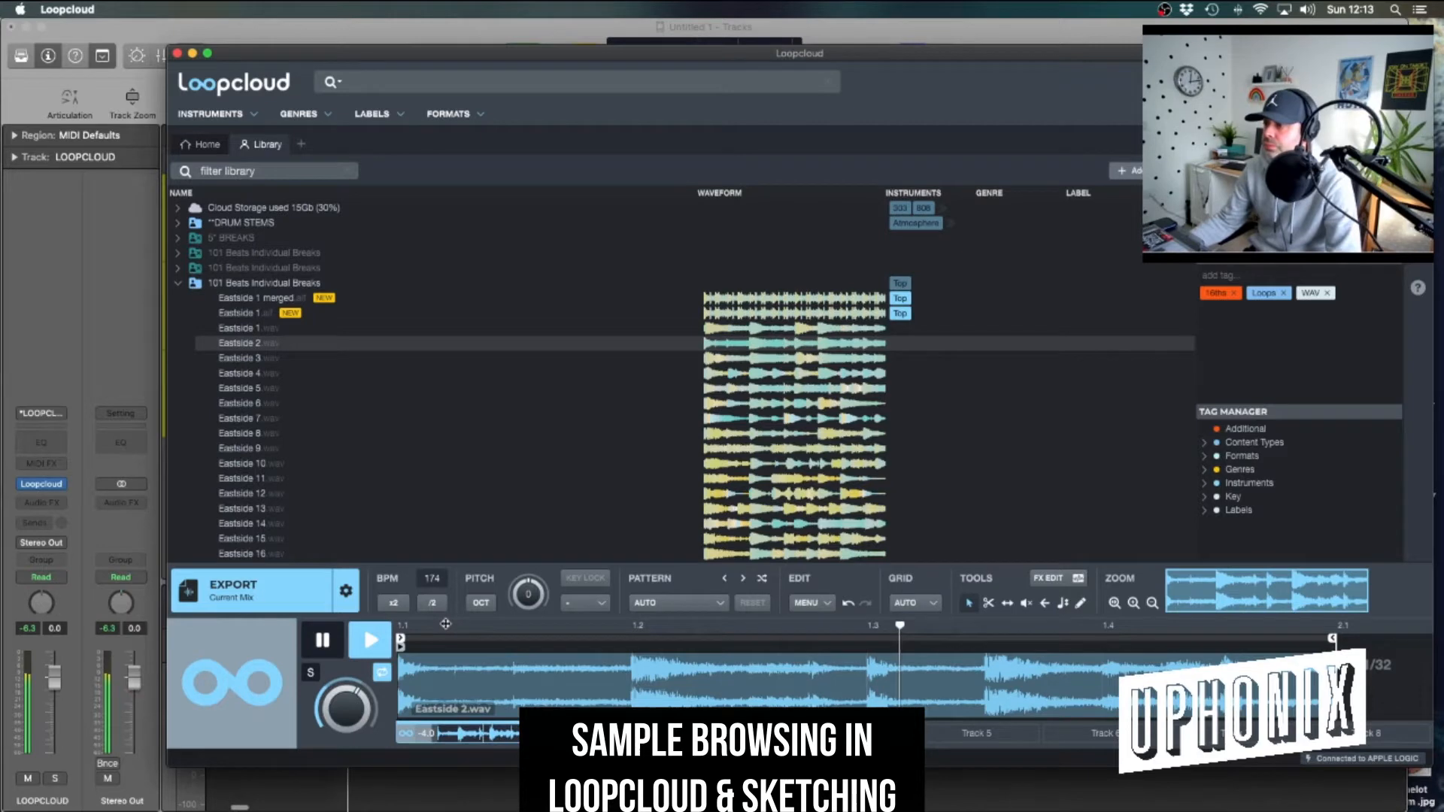
Uncover the Tracks area and export the current Eastside 2 mix onto the Audio 1 track at bar 1
drag(440, 59, 831, 69)
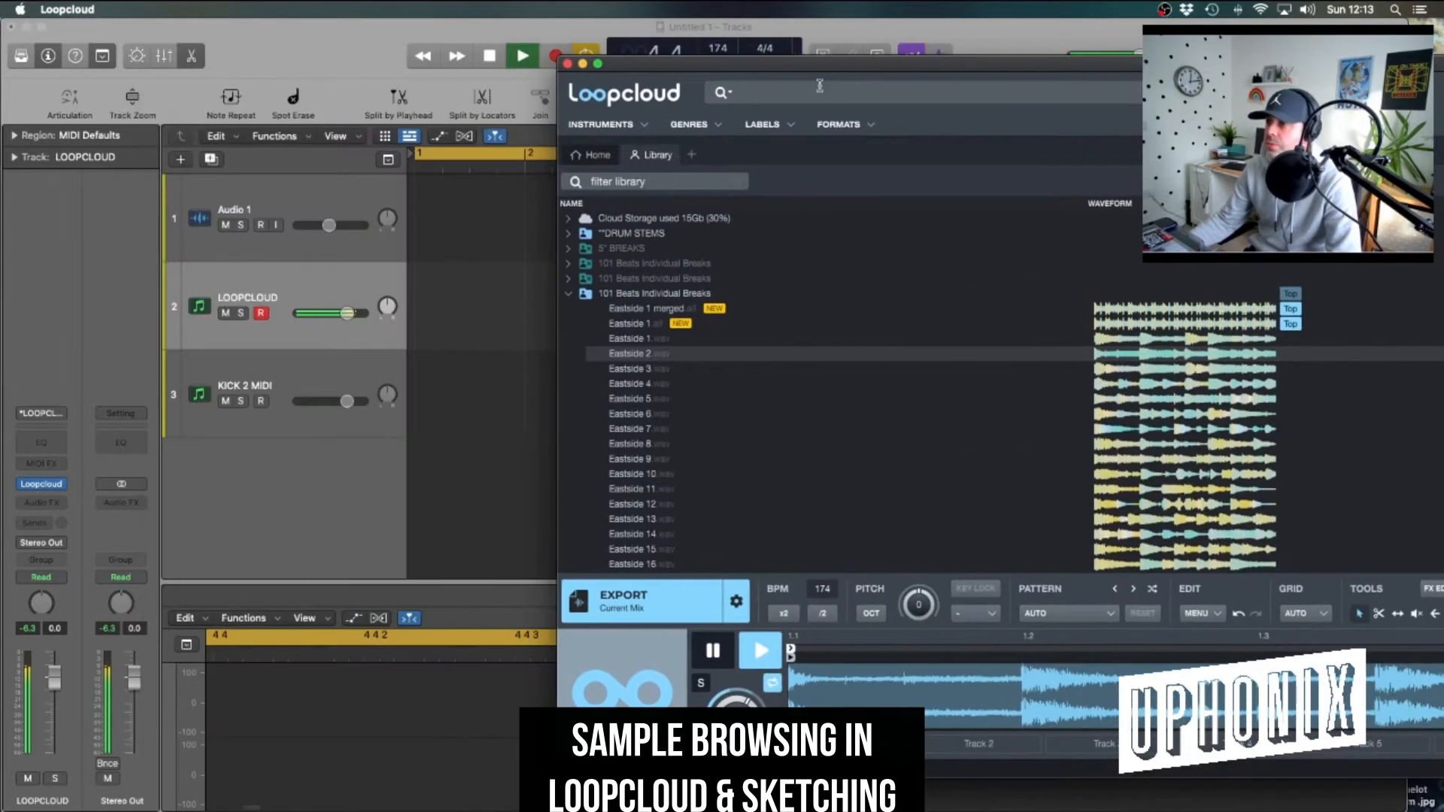
drag(647, 602, 451, 216)
drag(776, 64, 407, 65)
Examine the sample tempos in the library's BPM column against the project tempo
scroll(714, 292, right, 2)
scroll(714, 292, right, 5)
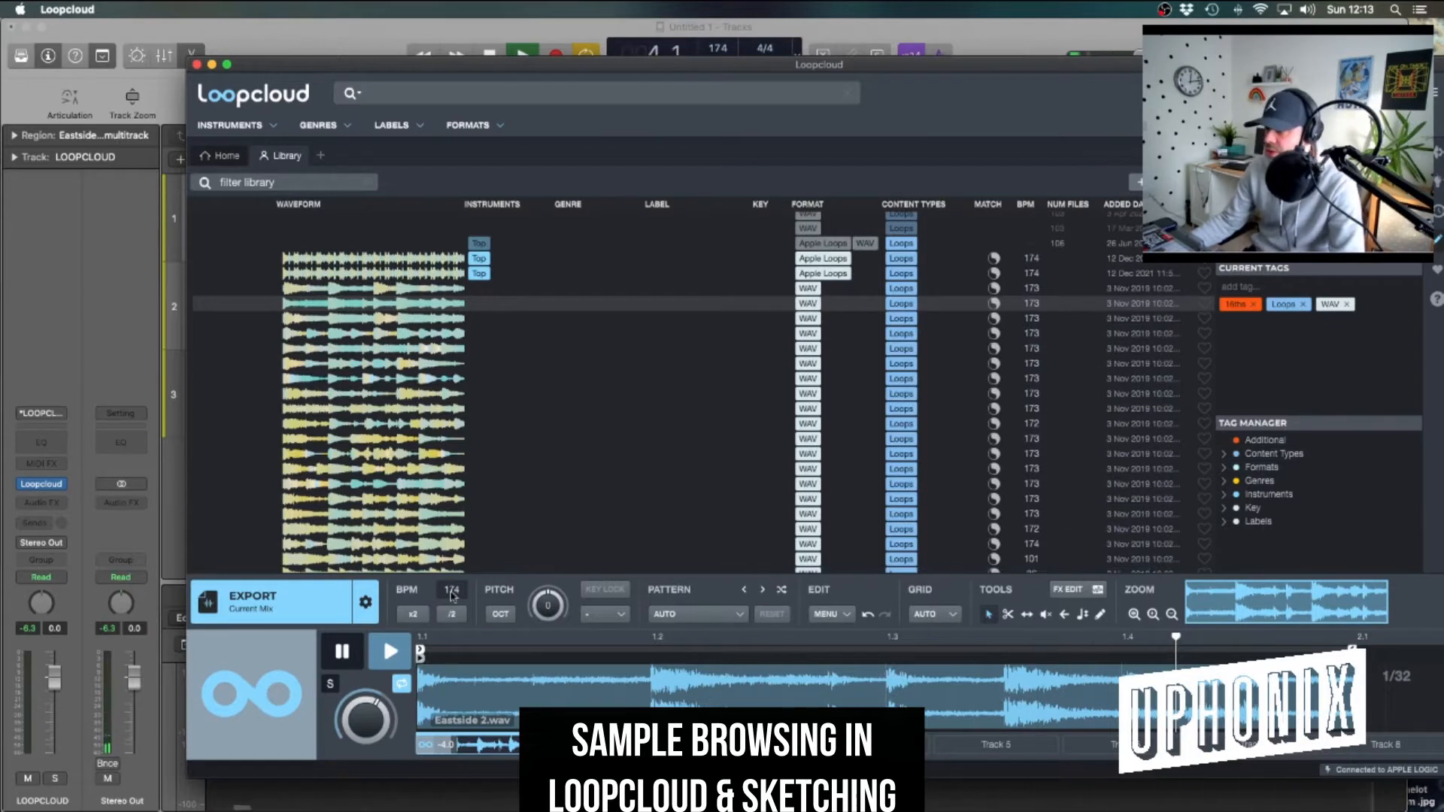
drag(568, 67, 569, 96)
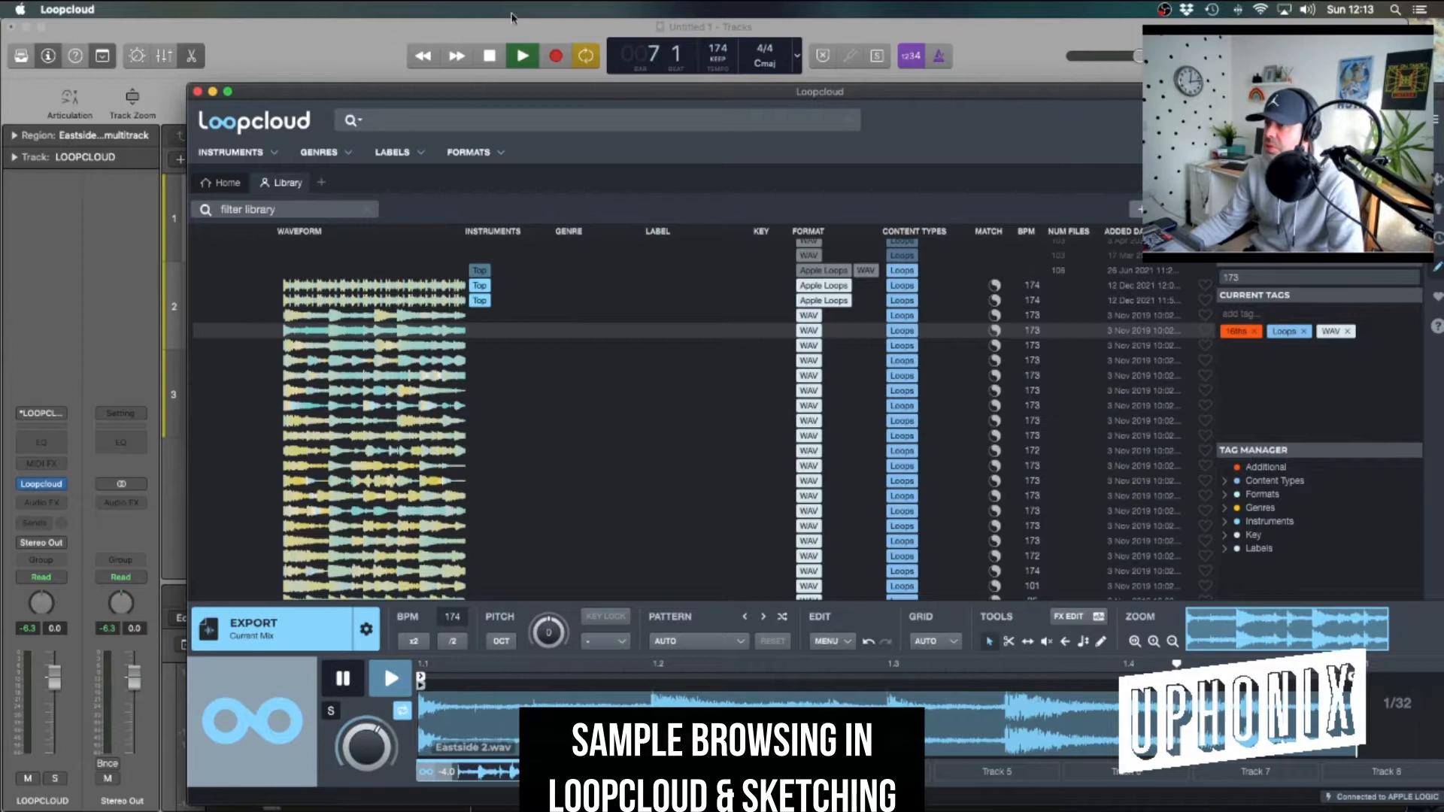
Pause the Loopcloud preview, switch to Logic Pro and stop the project playback
click(340, 678)
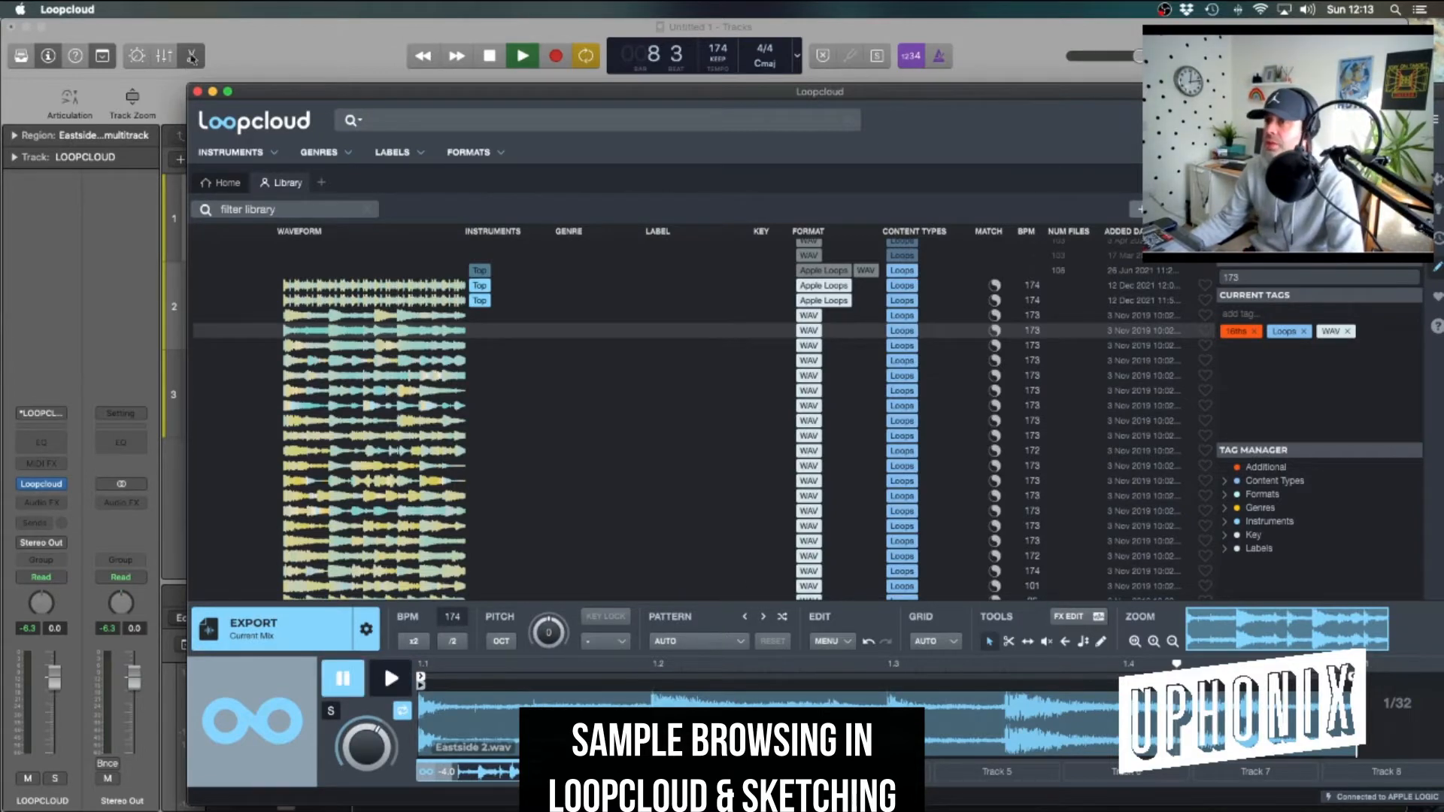
click(98, 234)
key(space)
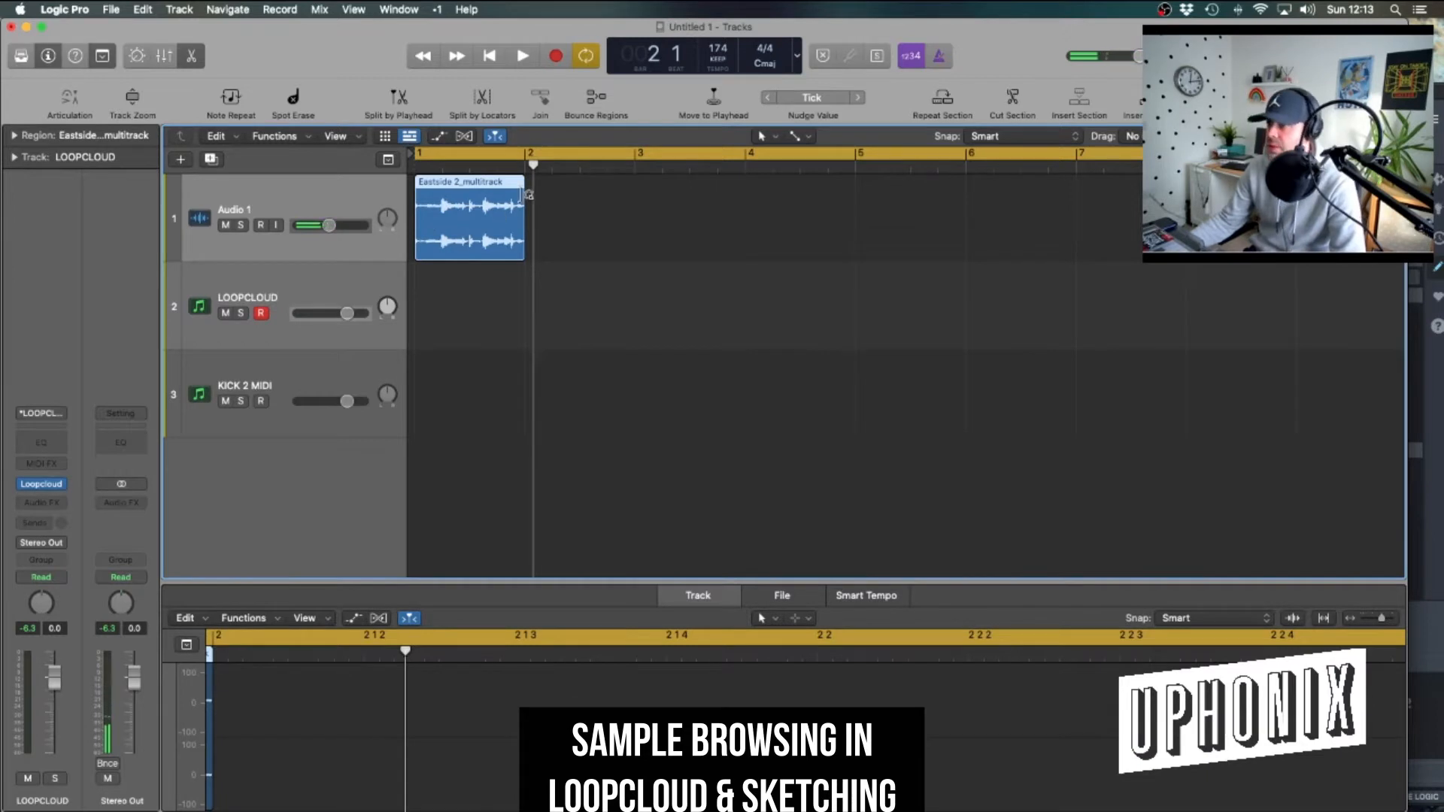
Loop the Eastside 2_multitrack region on Audio 1 up to bar 9, select the LOOPCLOUD track and start playback
drag(529, 193, 1296, 193)
click(565, 344)
key(space)
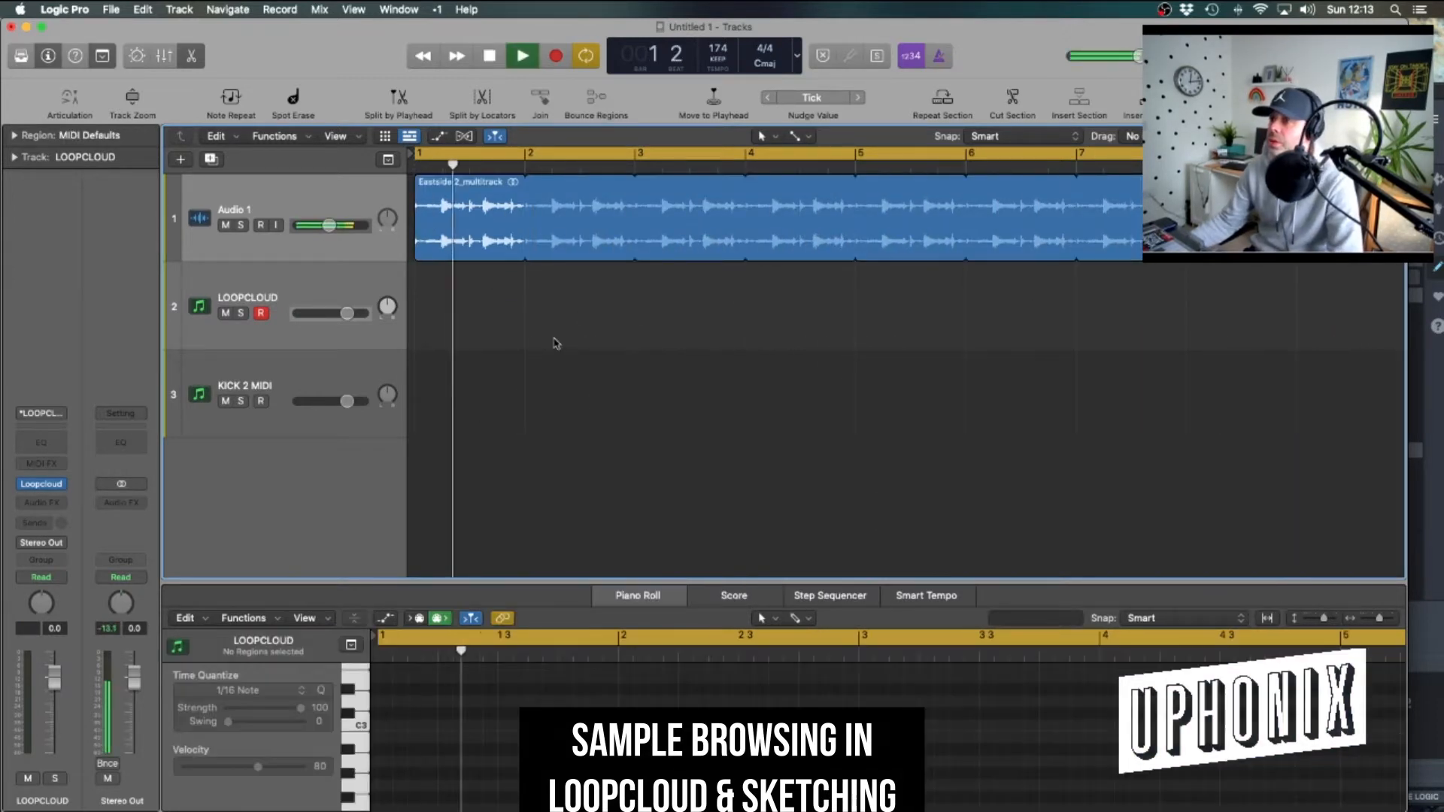
Switch to Loopcloud and look over the library folders, collapsing and reopening 101 Beats Individual Breaks
key(super+Tab)
drag(1203, 92, 1180, 64)
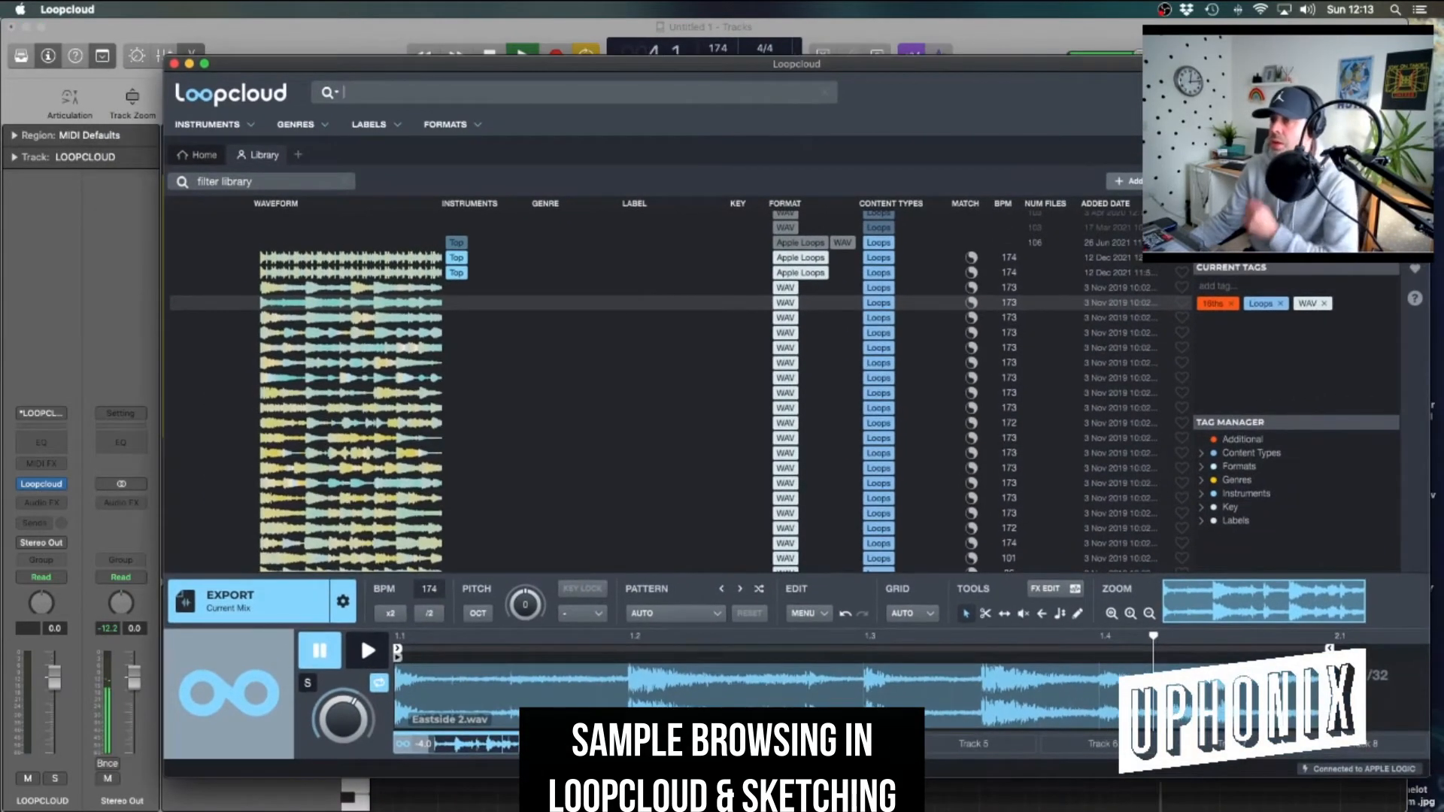
scroll(727, 418, left, 10)
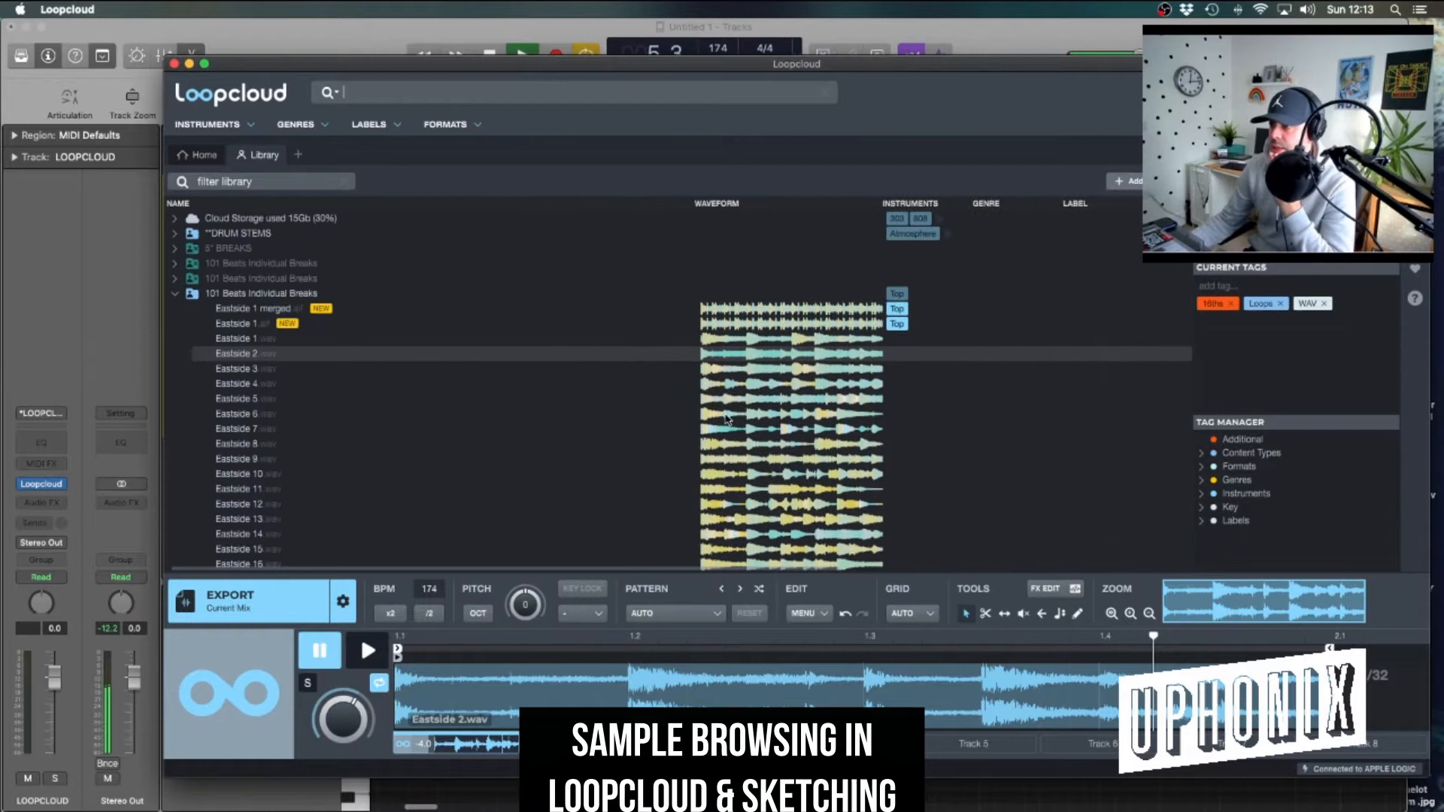
click(175, 294)
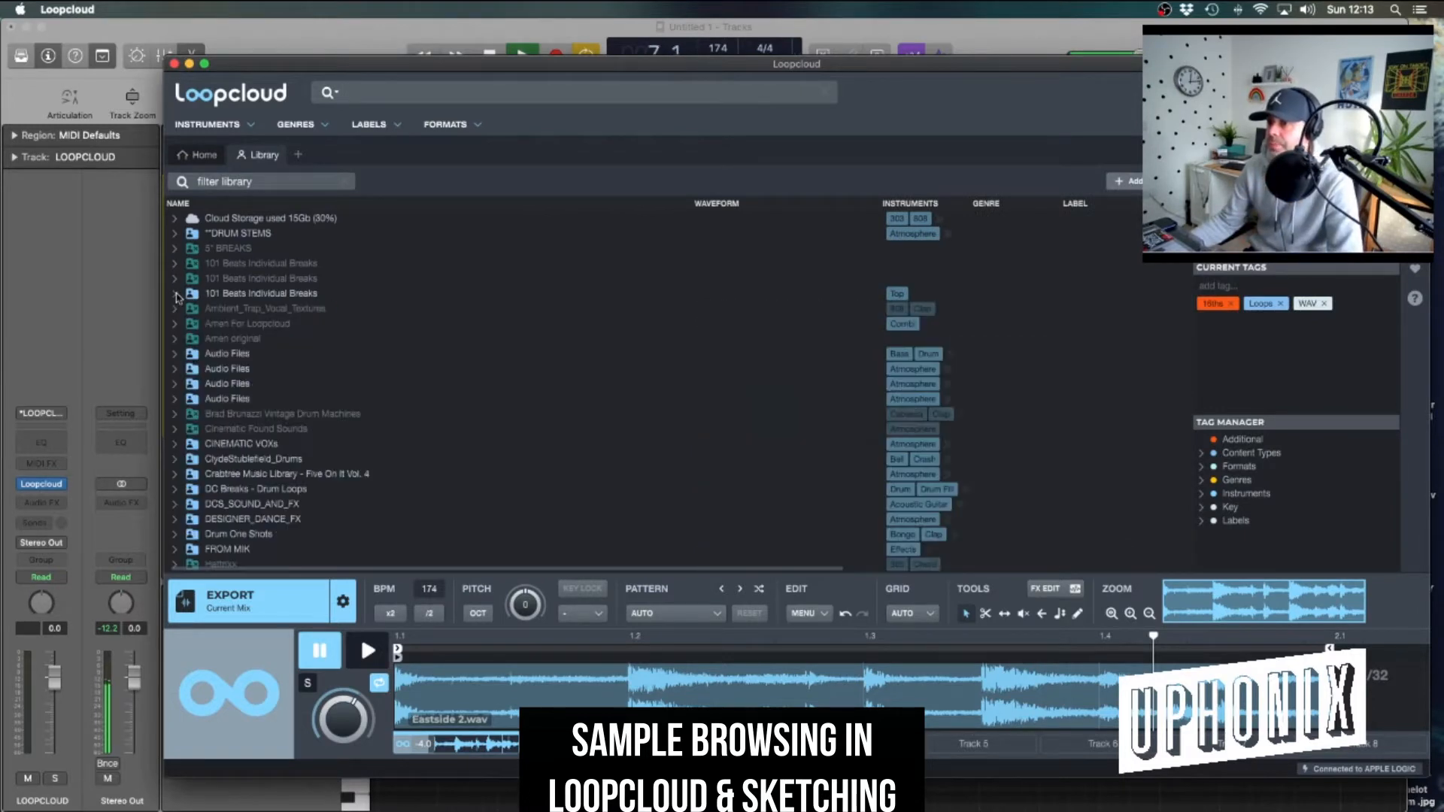
click(175, 294)
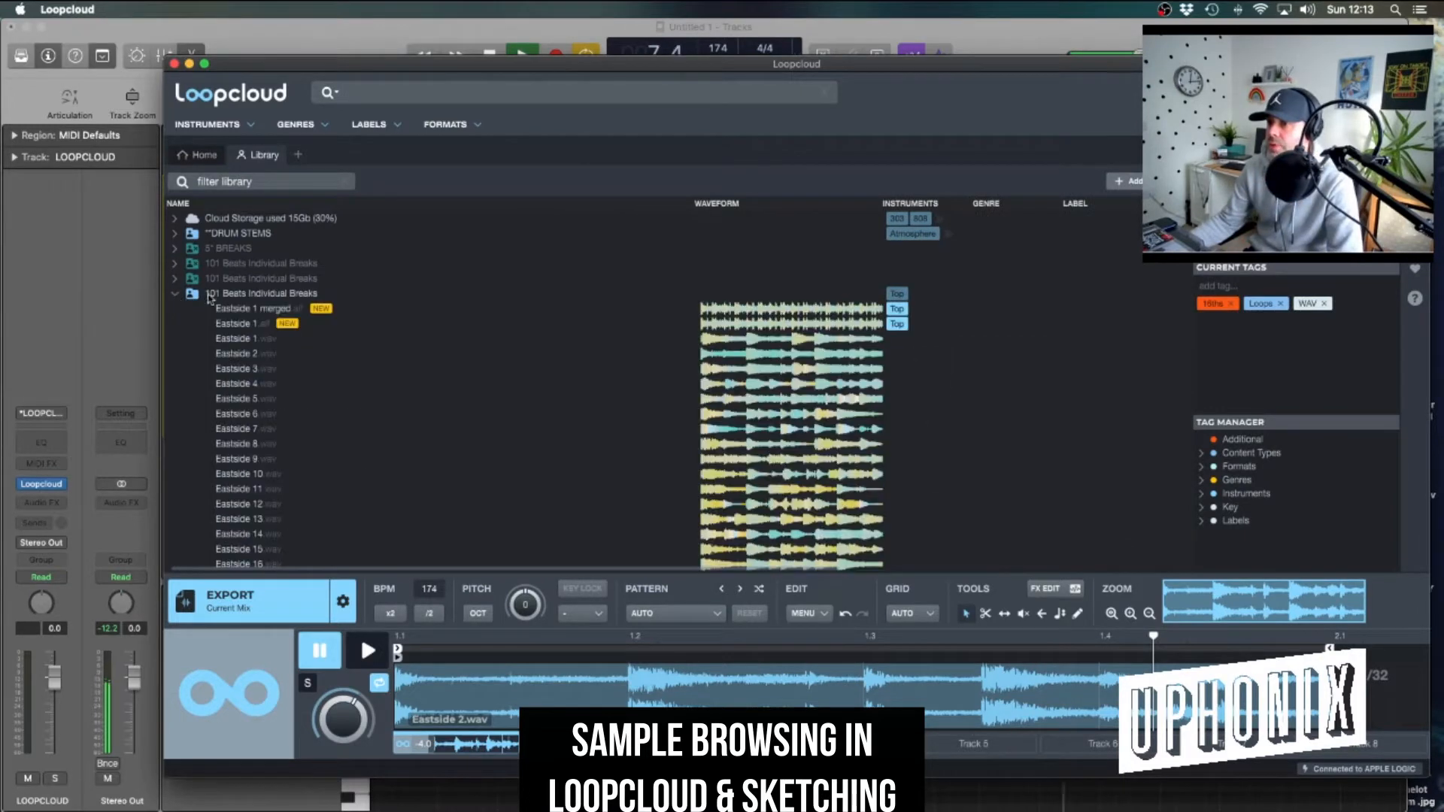
Minimise the Loopcloud window and stop playback in Logic Pro
click(190, 64)
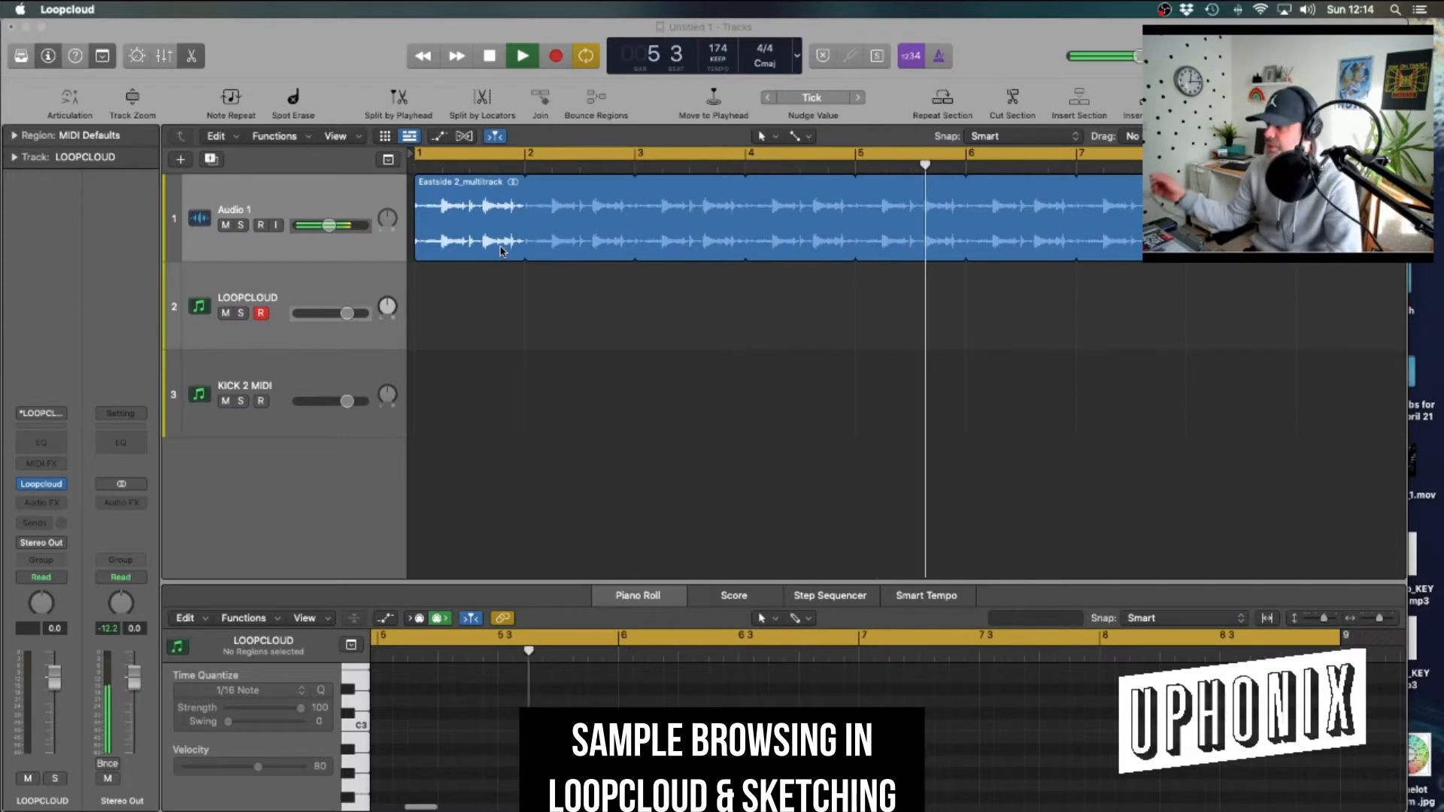
click(730, 315)
key(space)
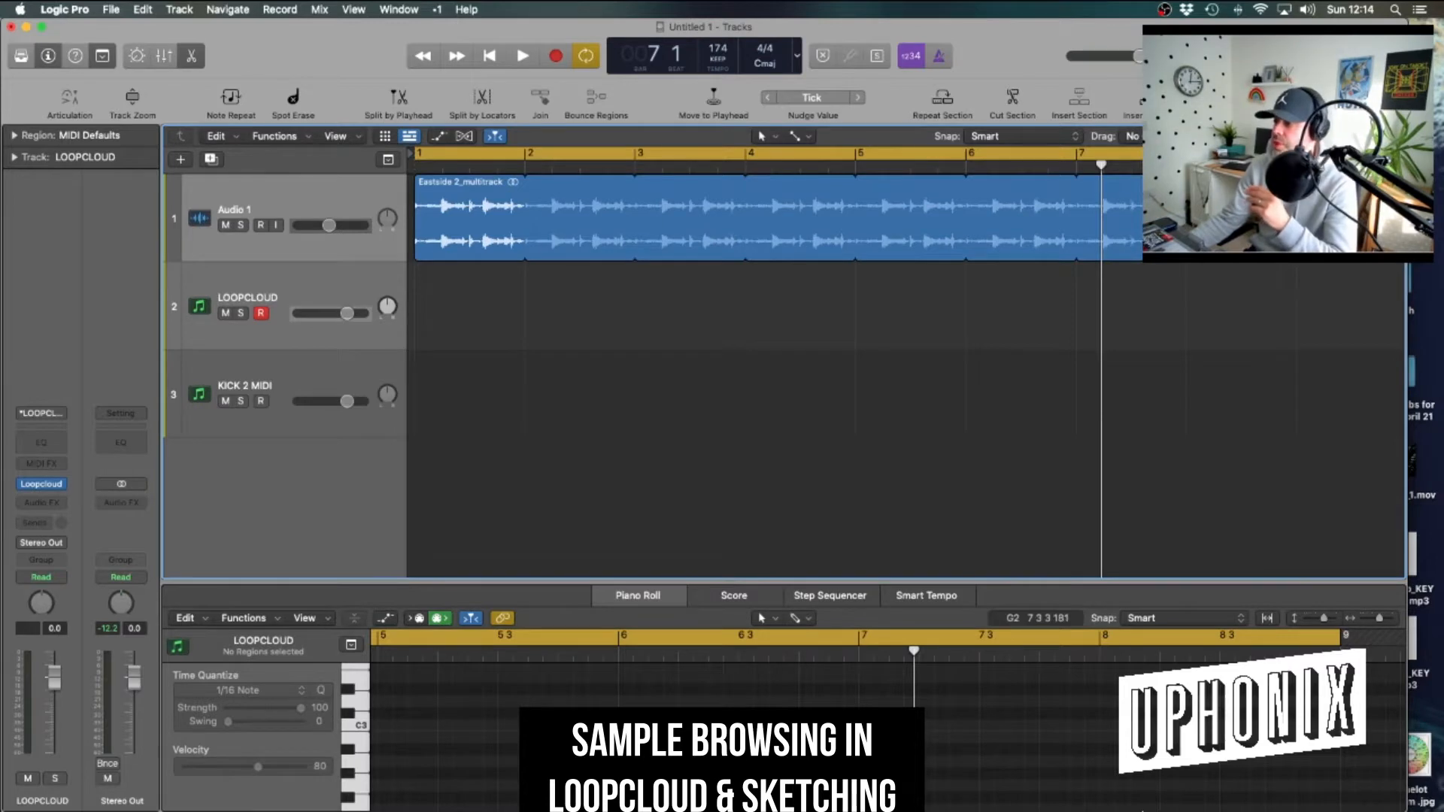
Load Eastside 10 in Loopcloud and audition it over the looped break while the Logic Pro project plays
mouse_move(1199, 787)
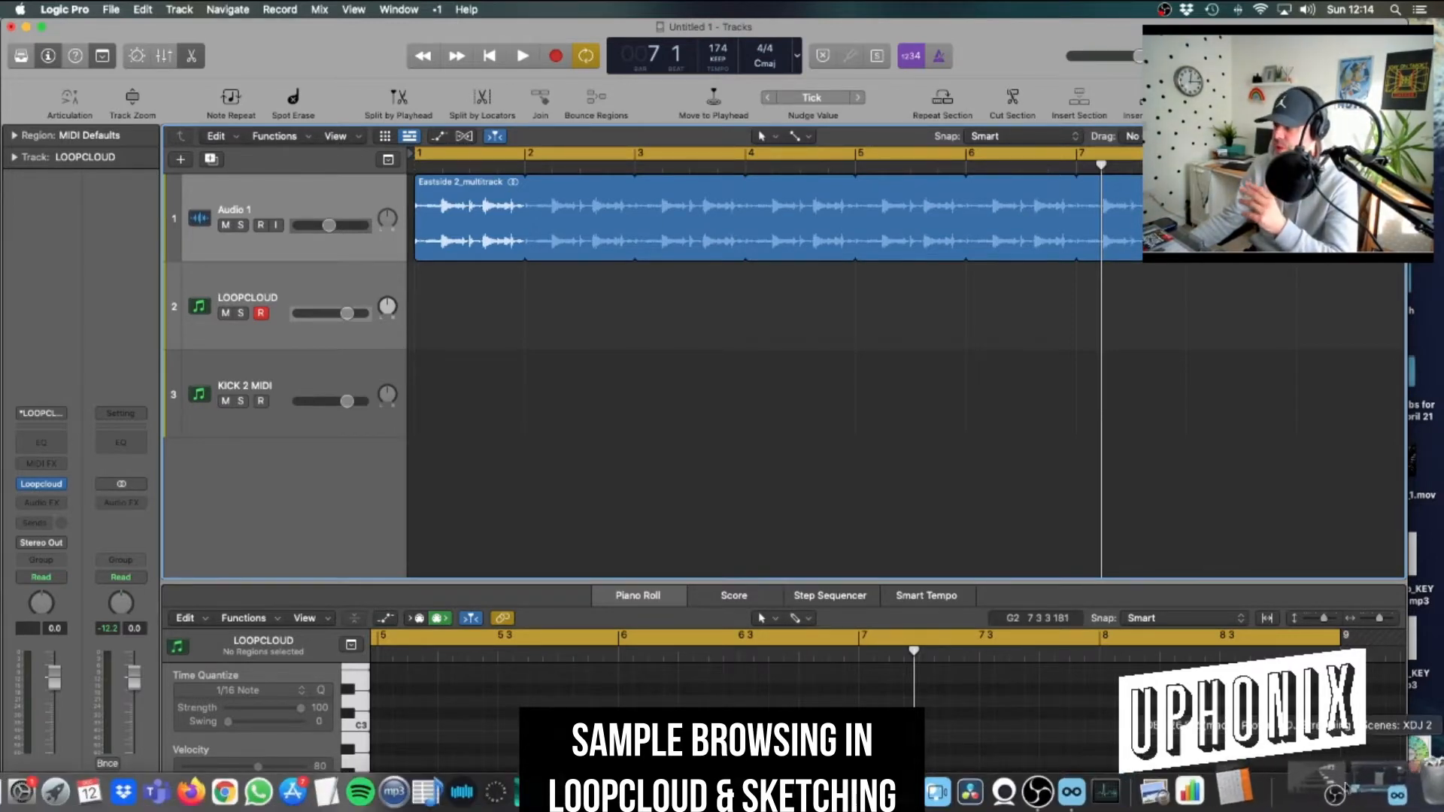
click(1081, 785)
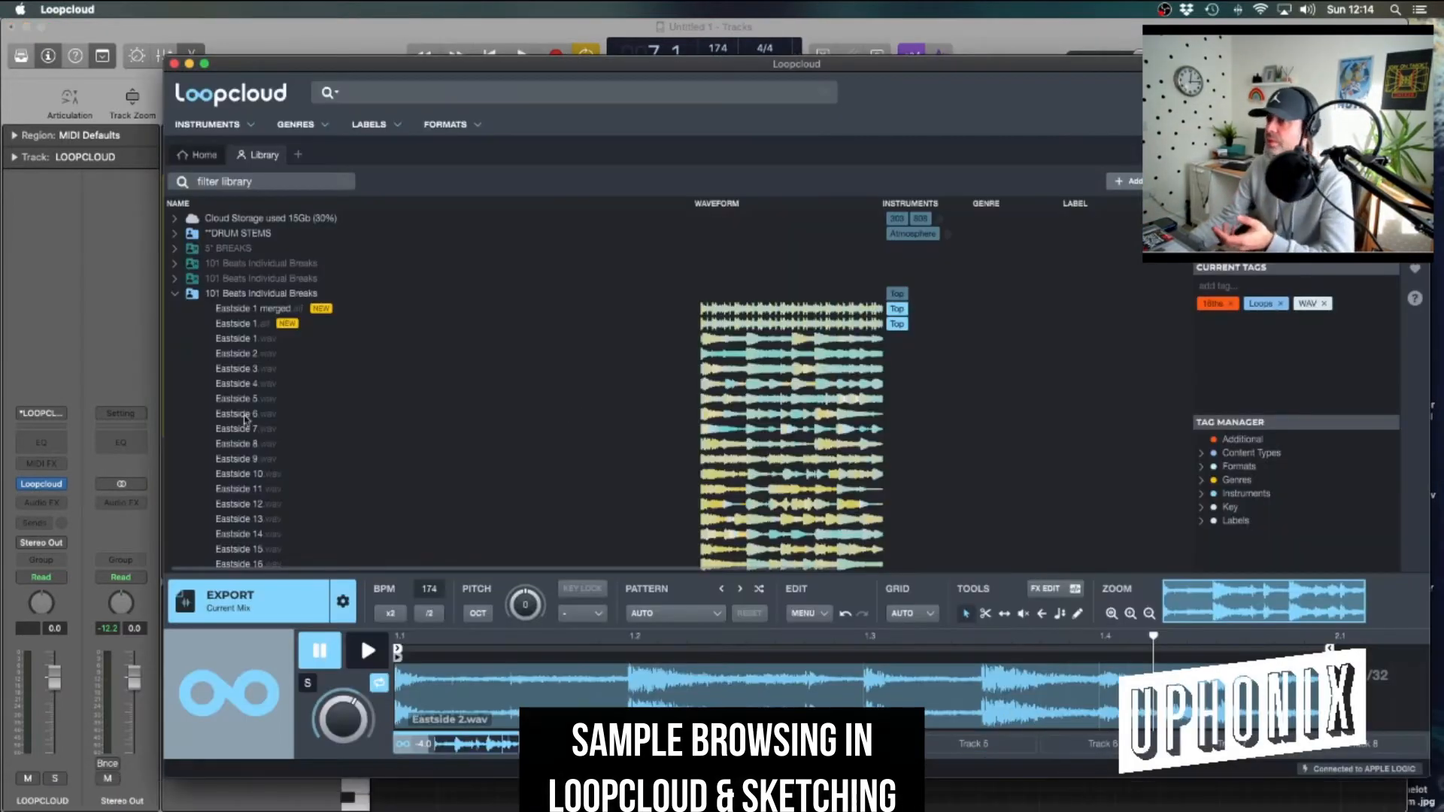
click(232, 477)
key(super+Tab)
key(space)
mouse_move(1388, 797)
key(super+Tab)
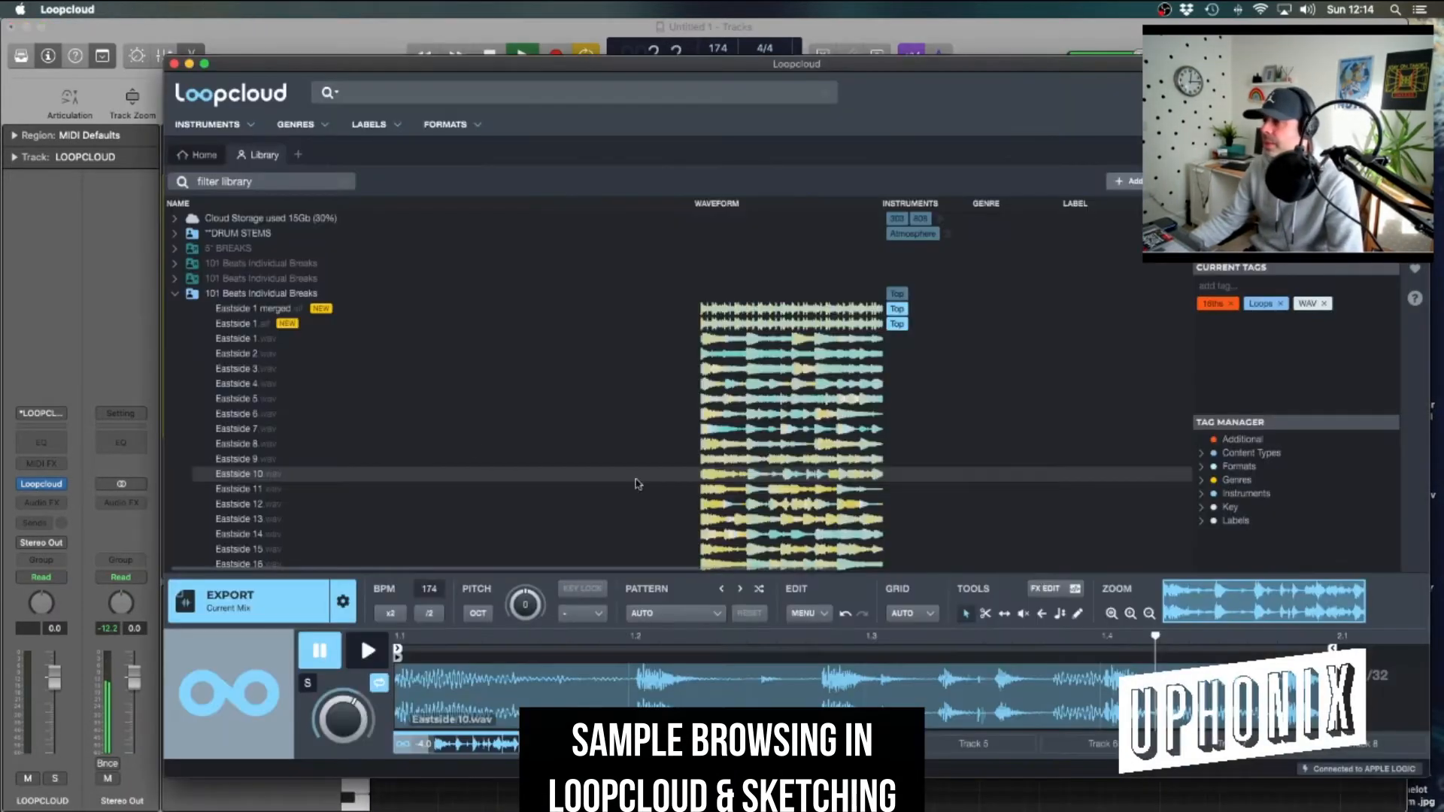
click(367, 652)
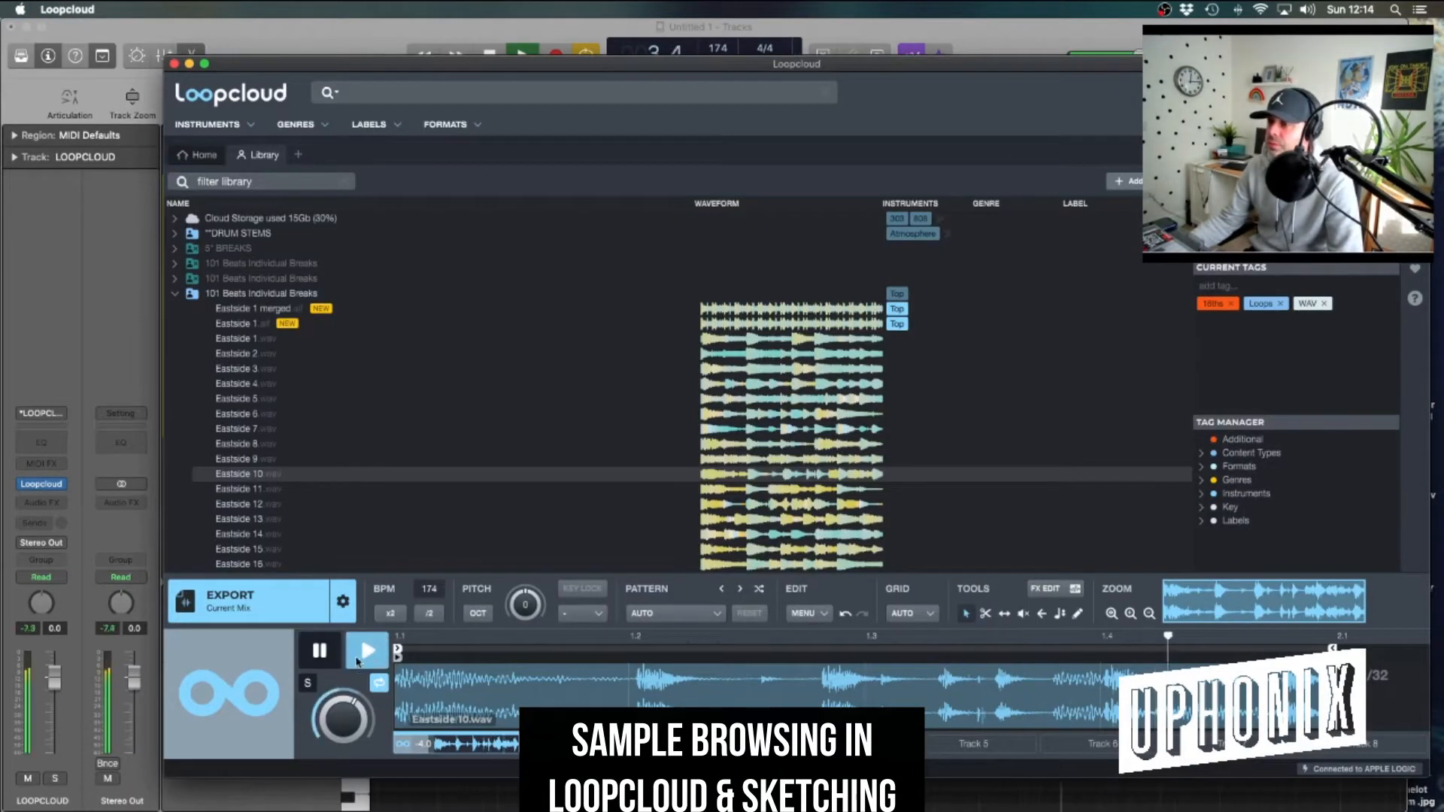
Audition Eastside 11 and Eastside 12, pause the preview, minimise Loopcloud and stop the Logic Pro playback
click(252, 494)
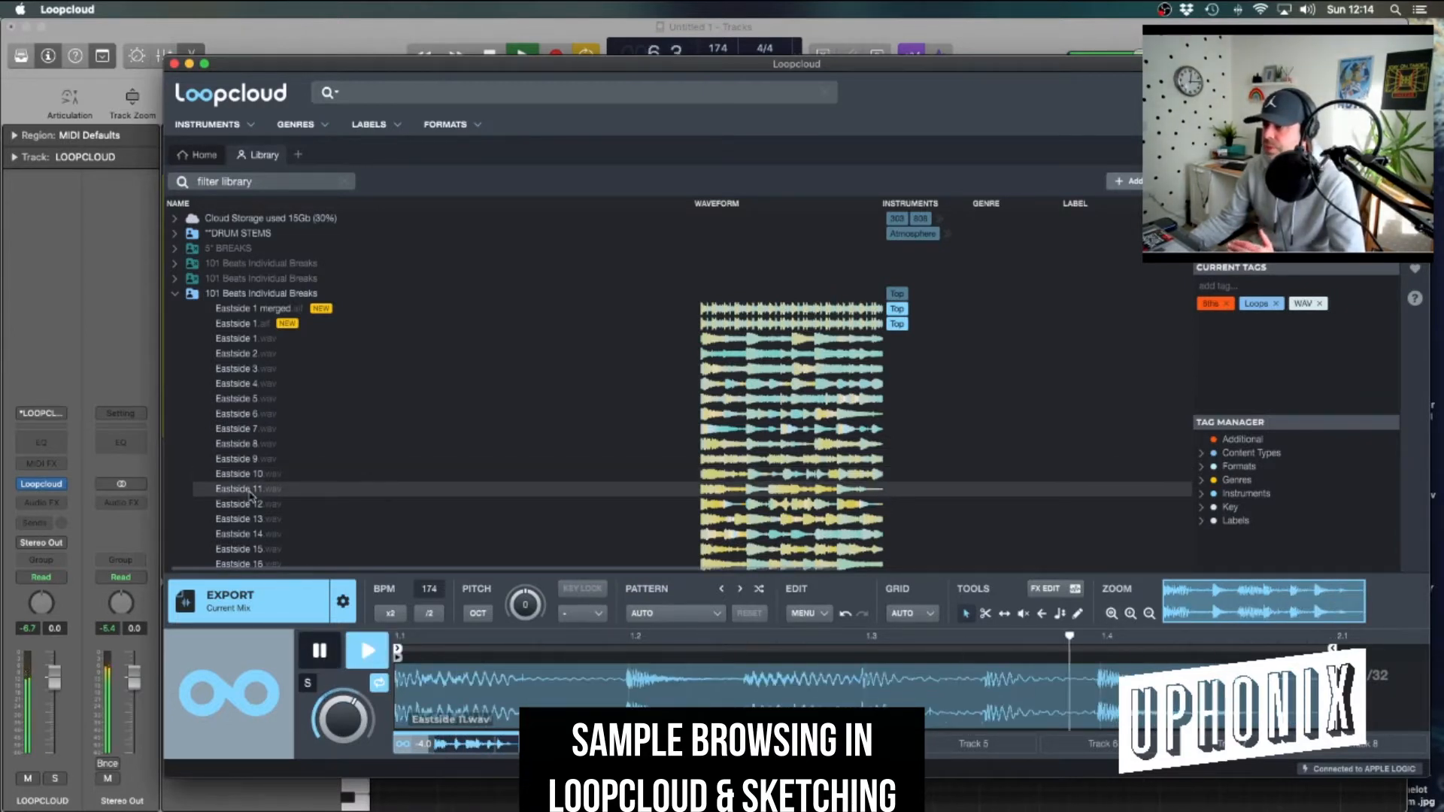
click(250, 504)
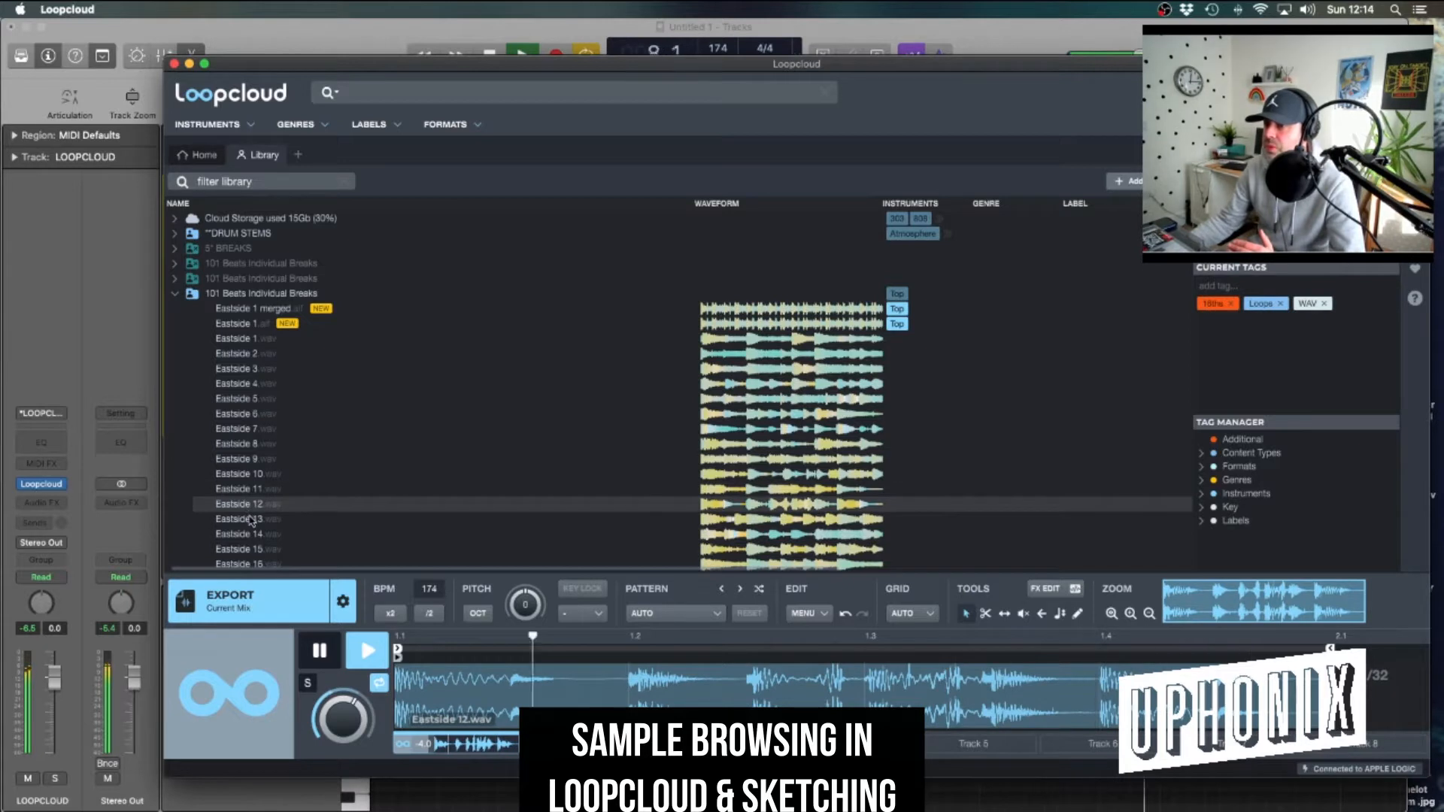
key(space)
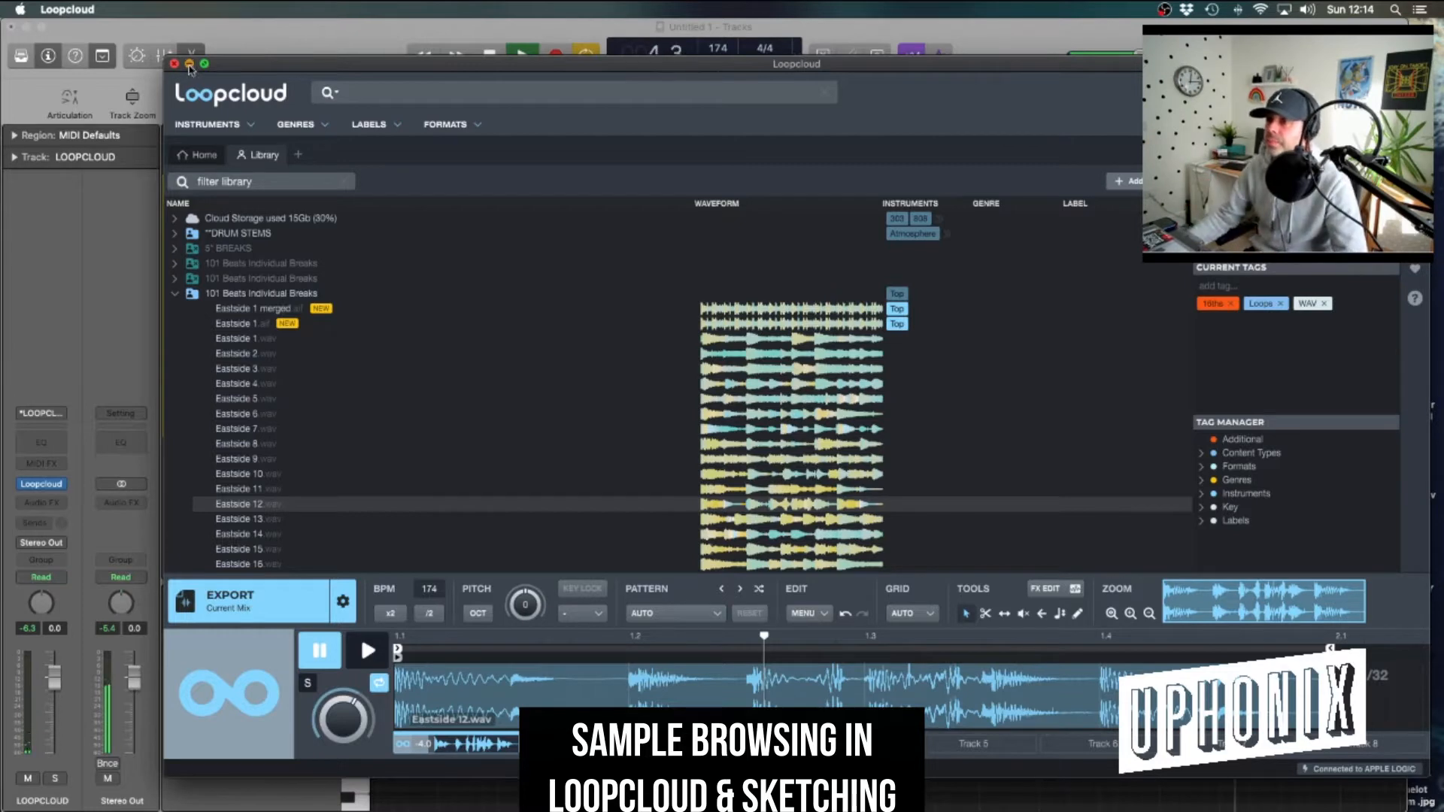
click(190, 63)
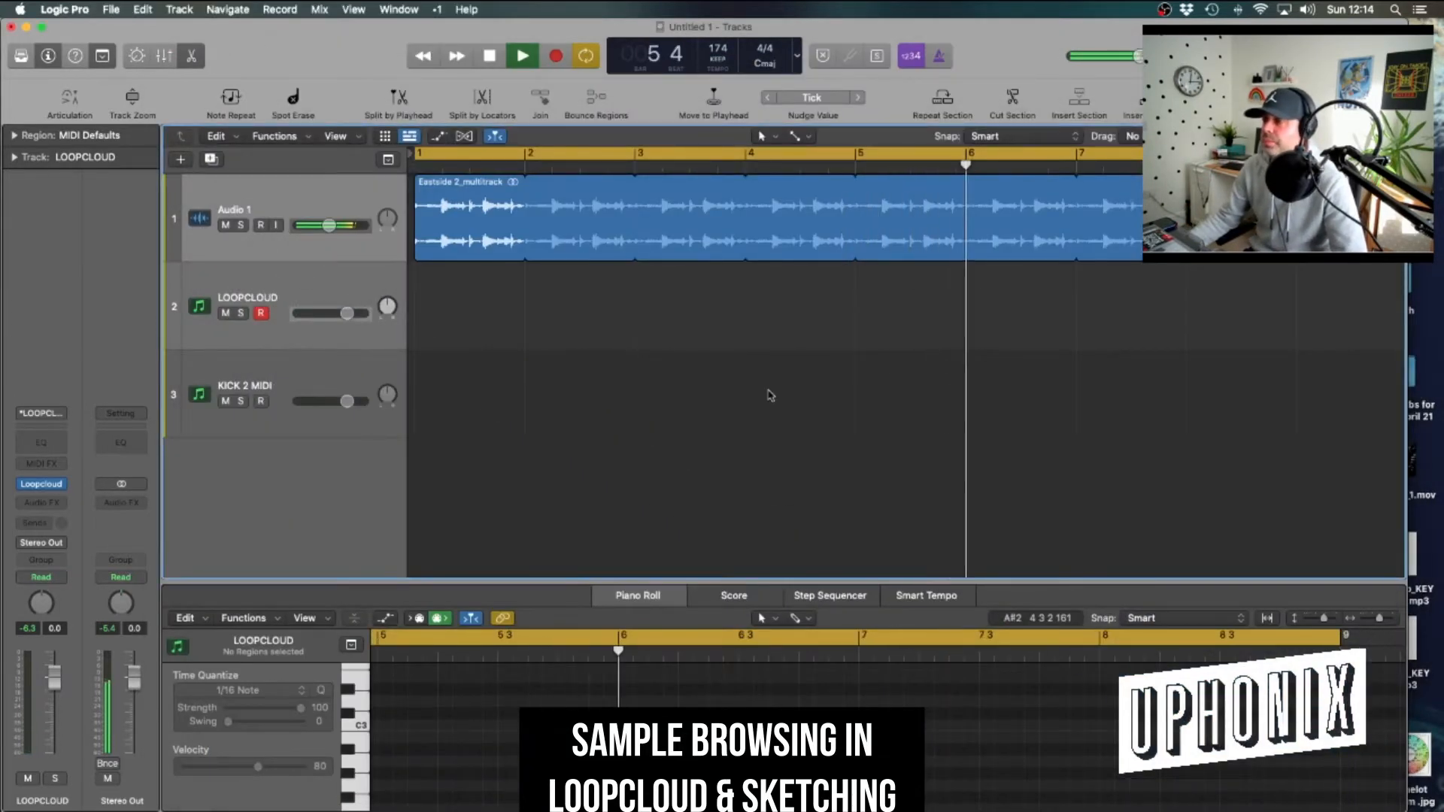
key(space)
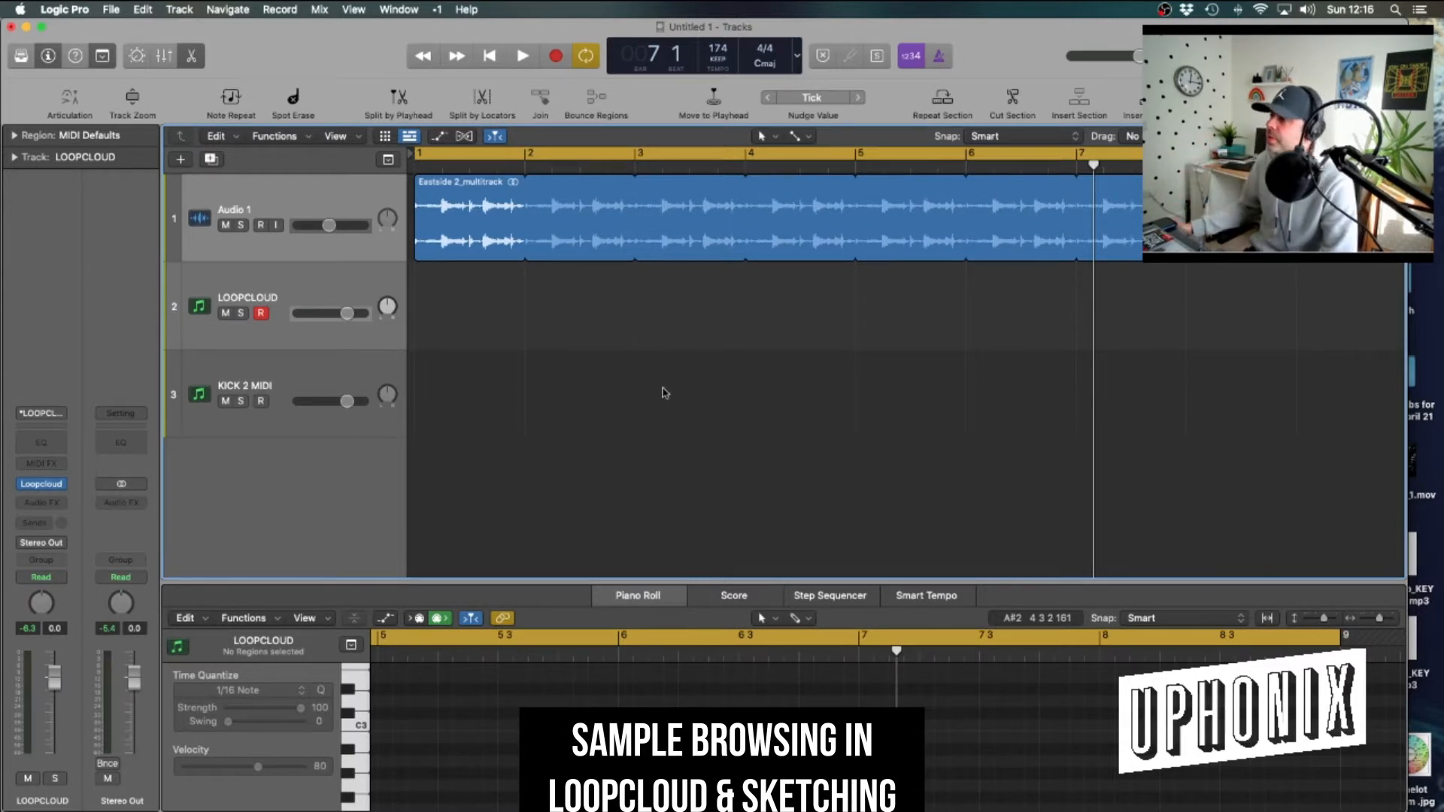
Start playback in Logic Pro, switch to Loopcloud and collapse the expanded 101 Beats Individual Breaks folder
key(space)
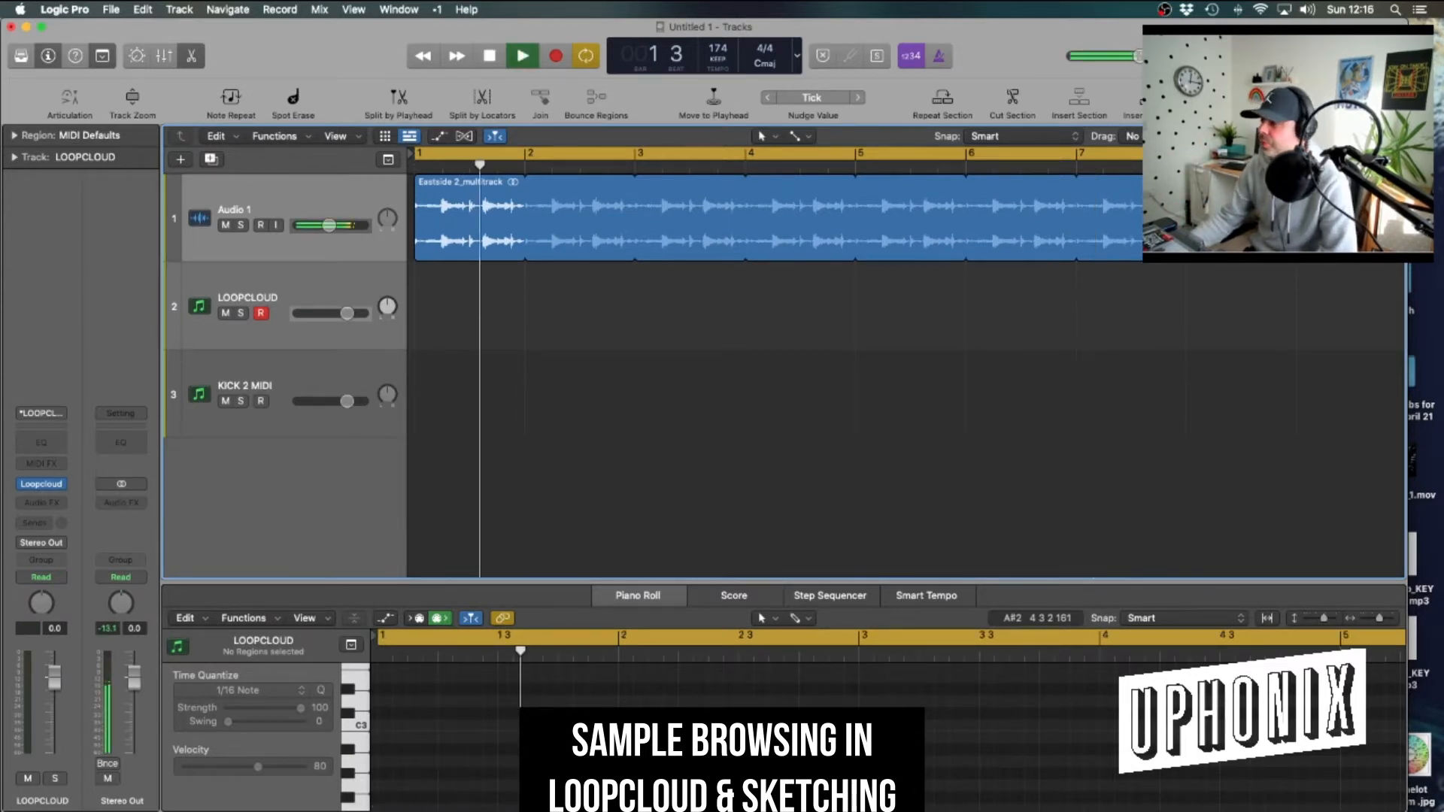
click(1388, 795)
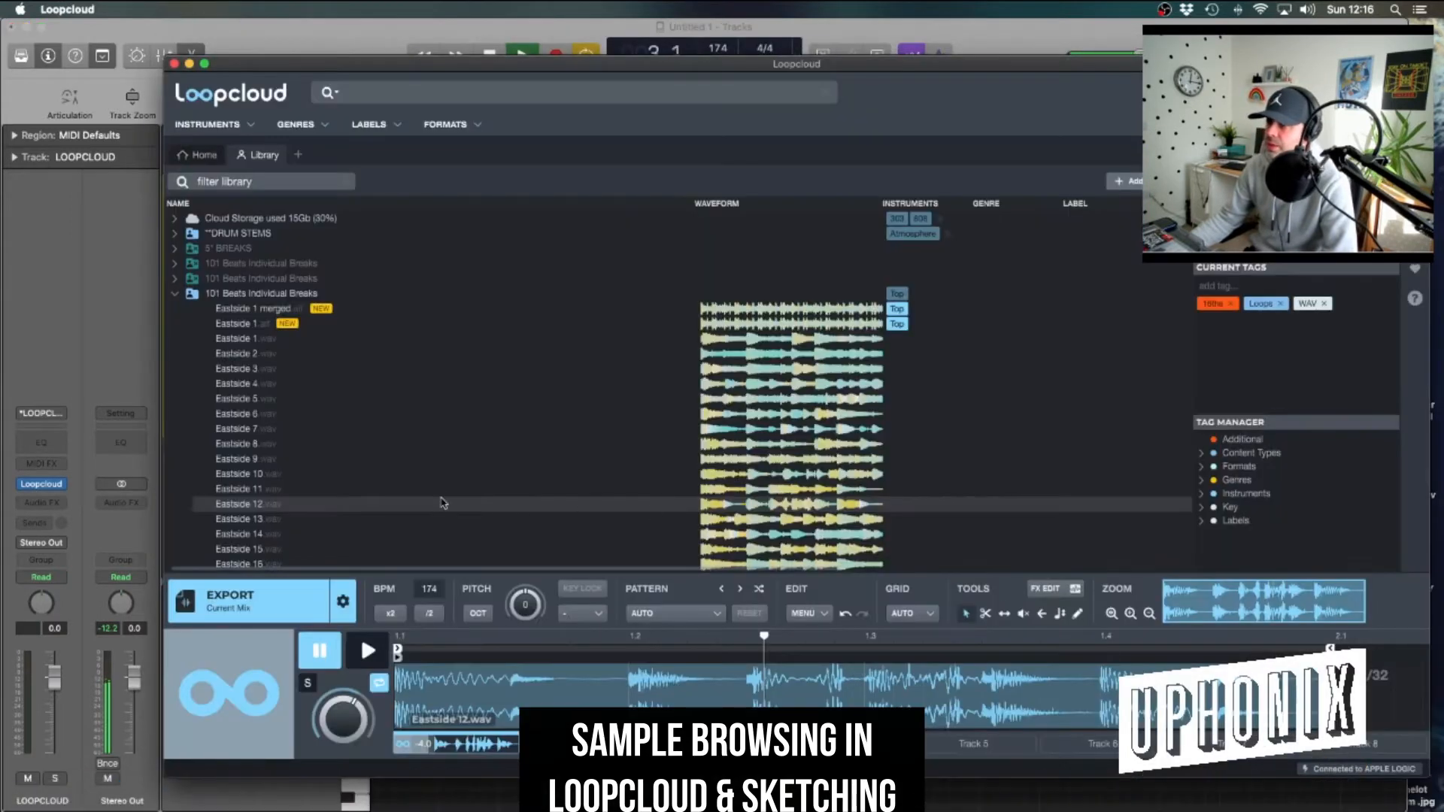
click(179, 294)
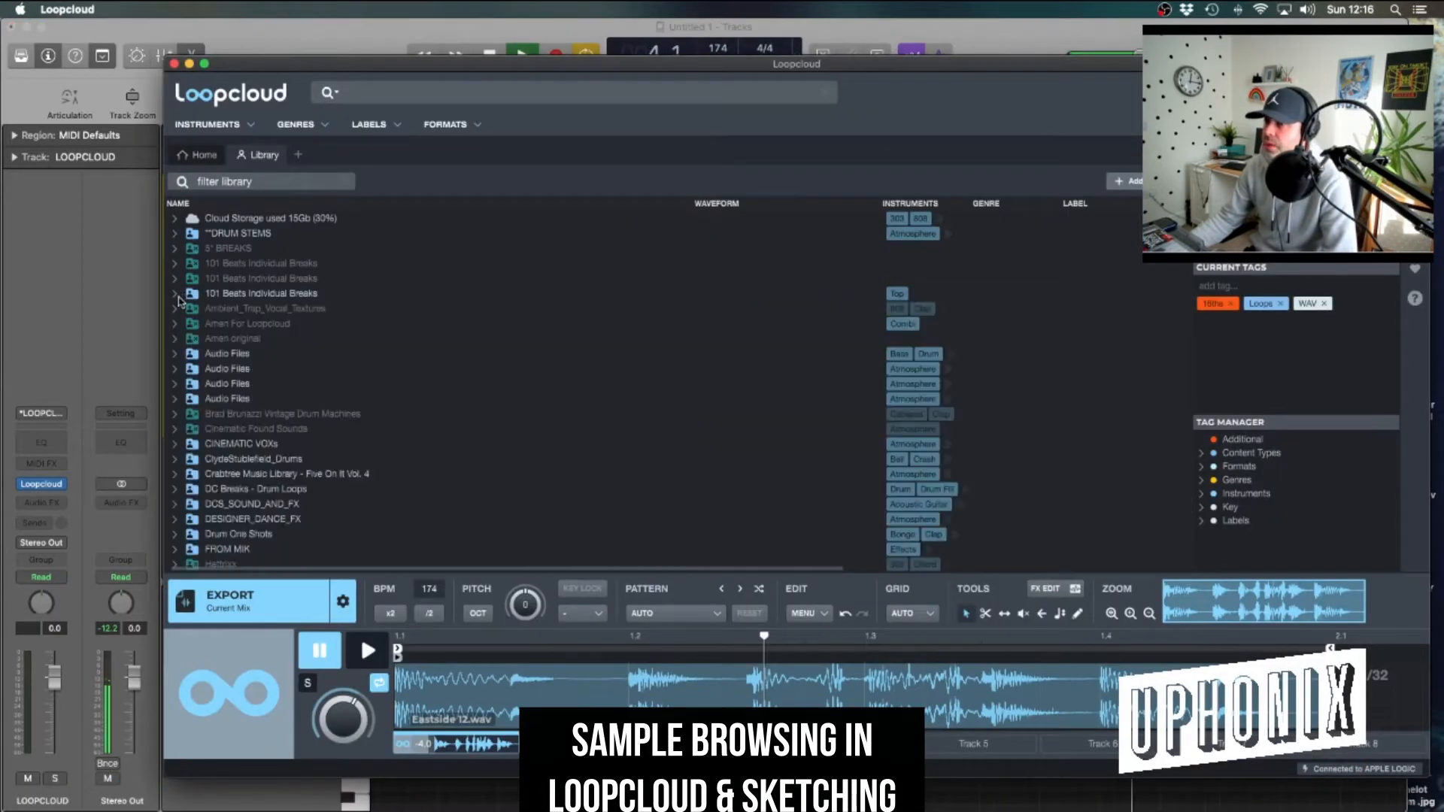
Search Loopcloud for Atmosphere sounds and compare the results with and without Store samples, ending on library samples only
click(237, 126)
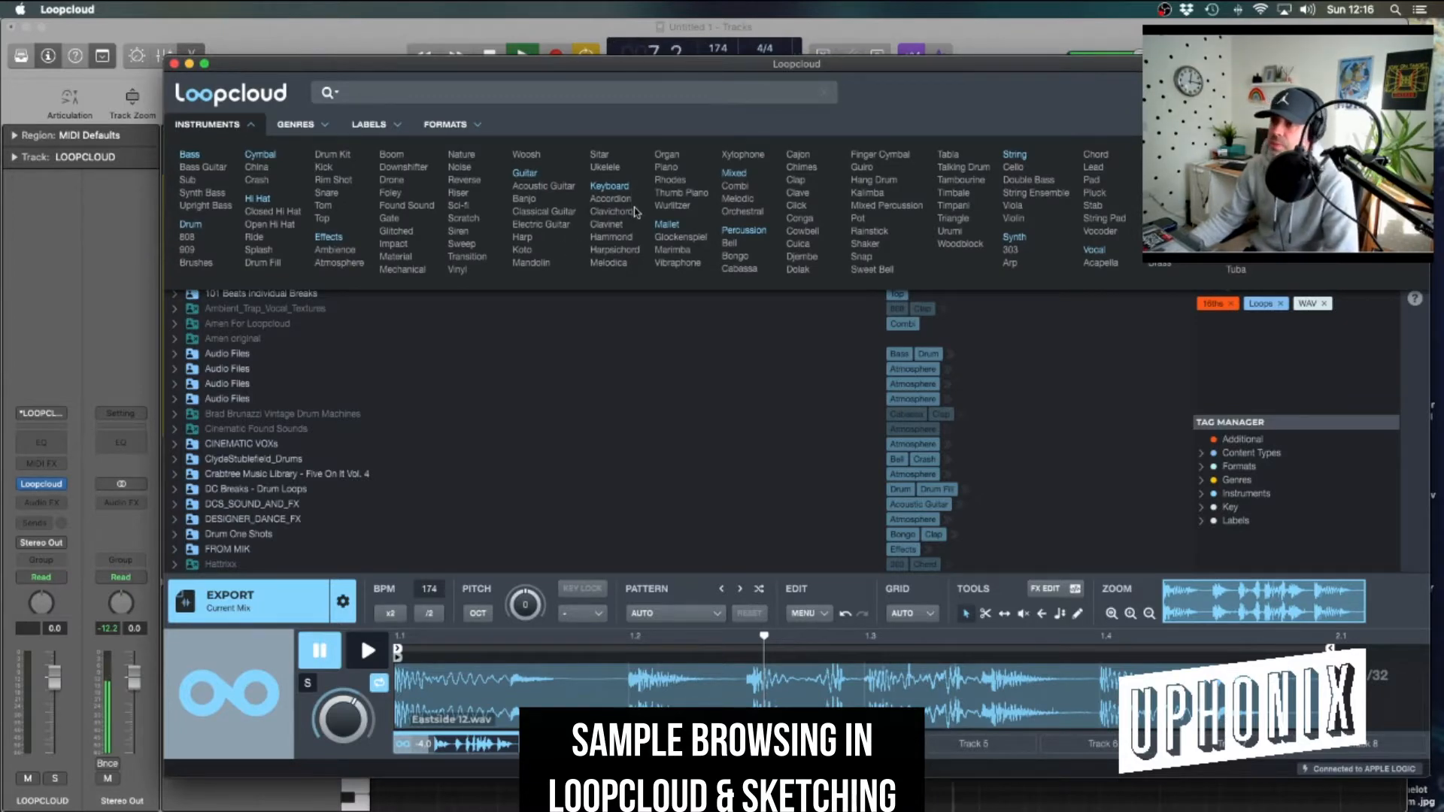
click(339, 264)
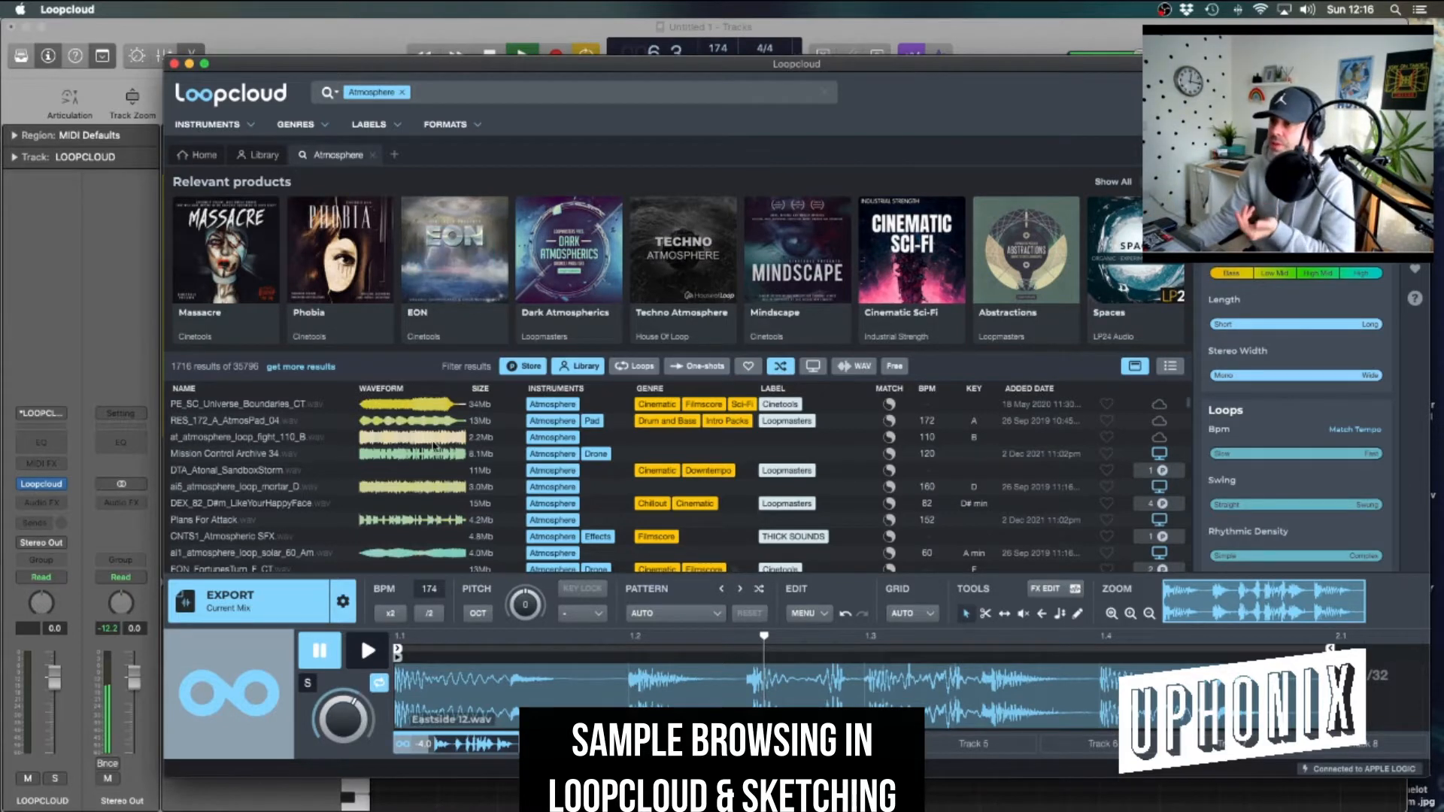
click(513, 367)
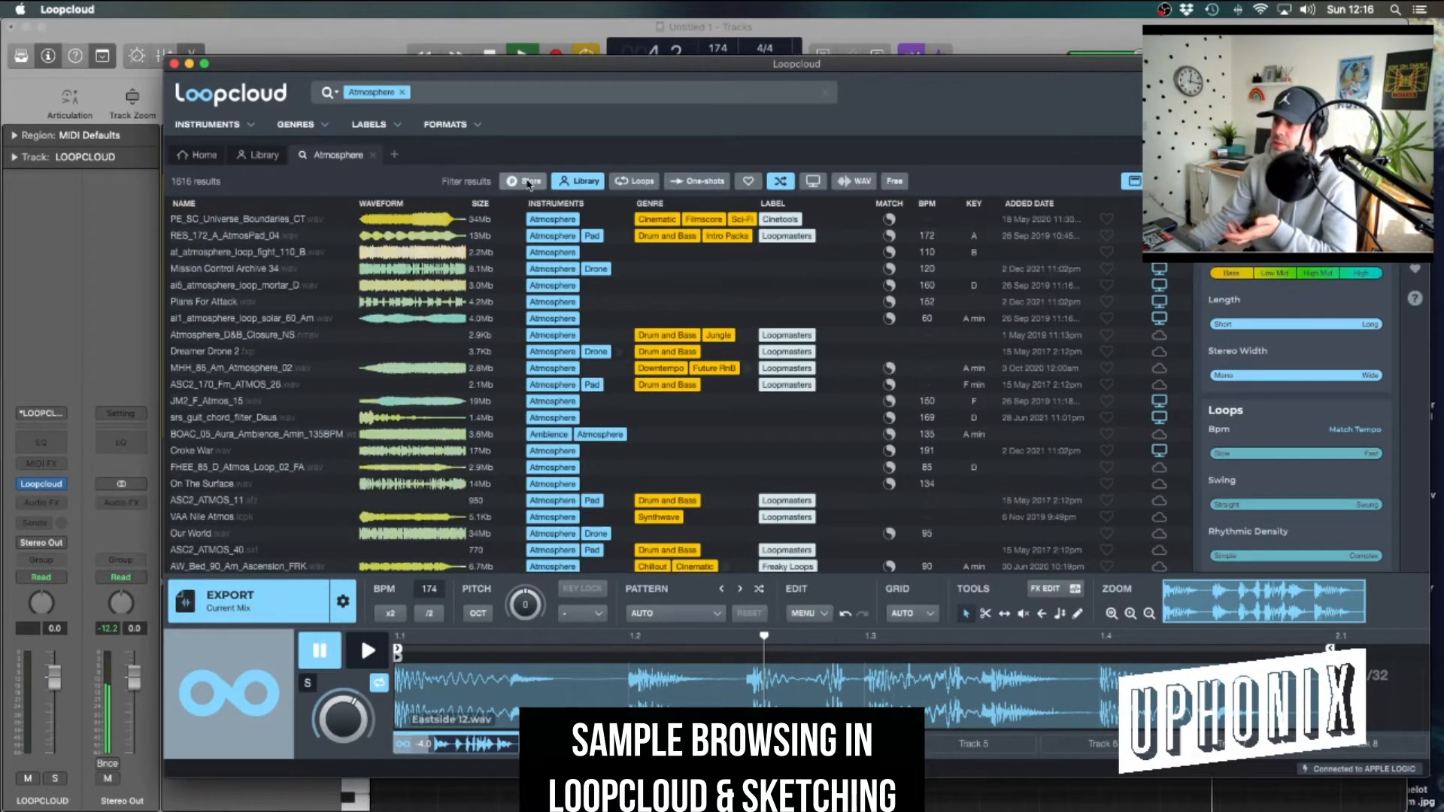
click(528, 183)
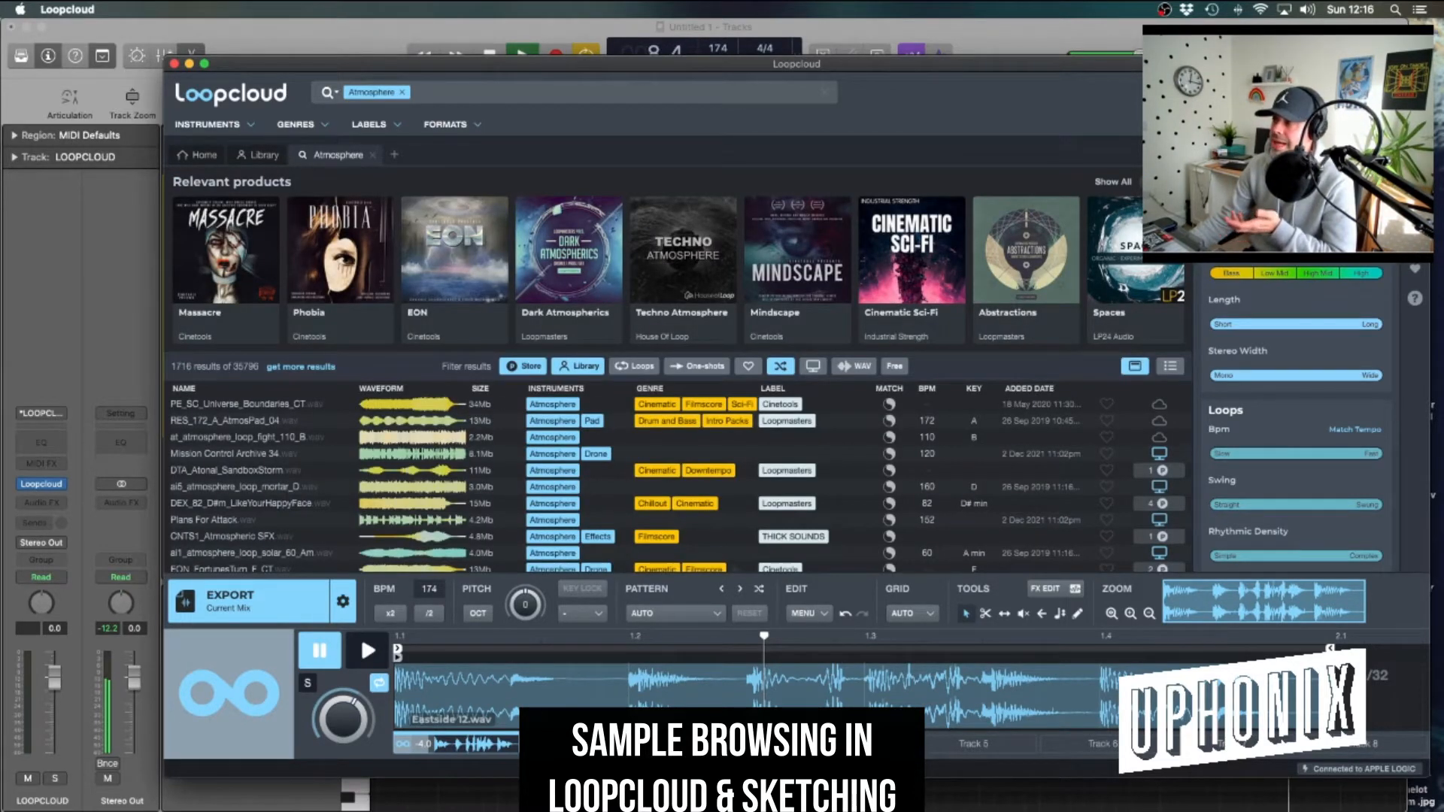
mouse_move(882, 229)
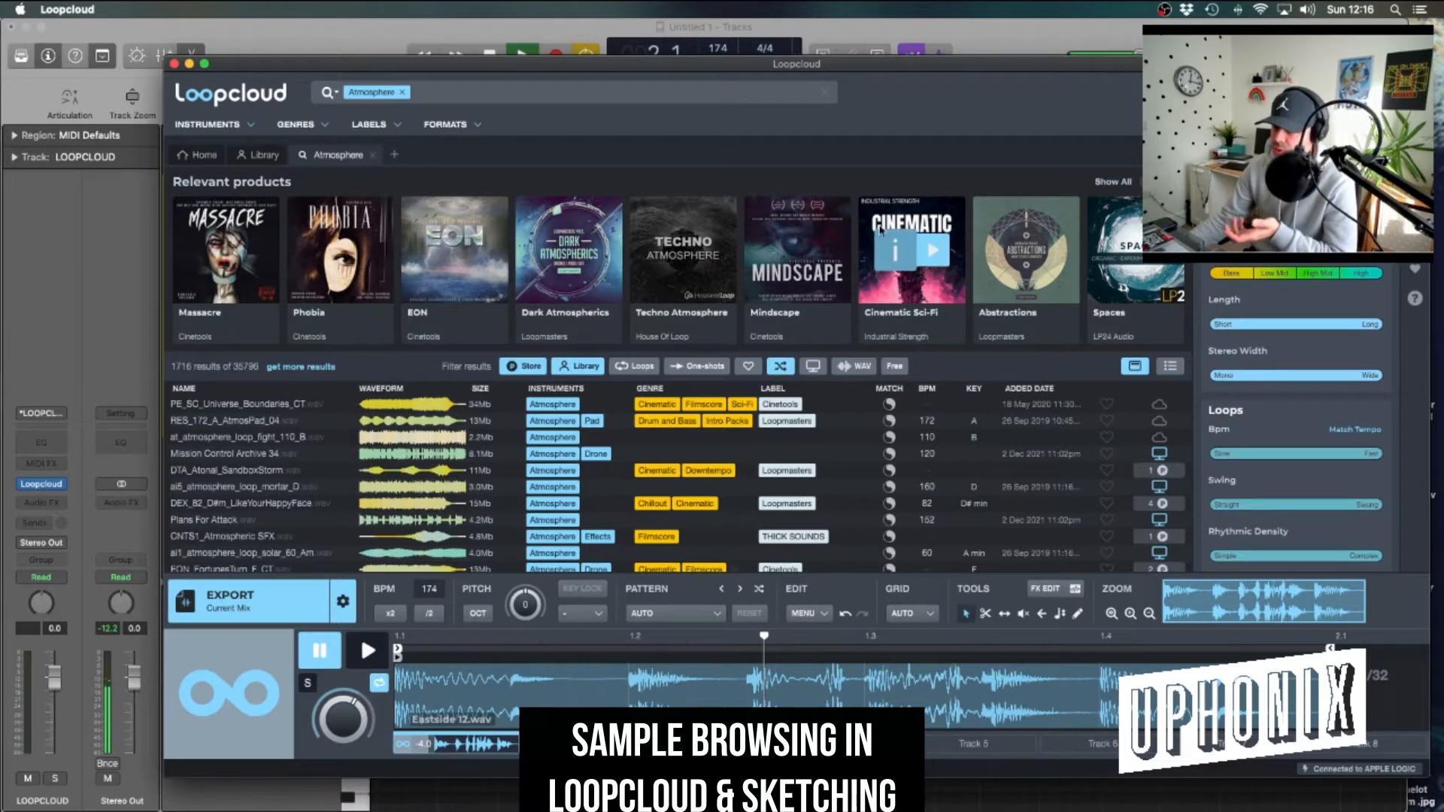
click(527, 366)
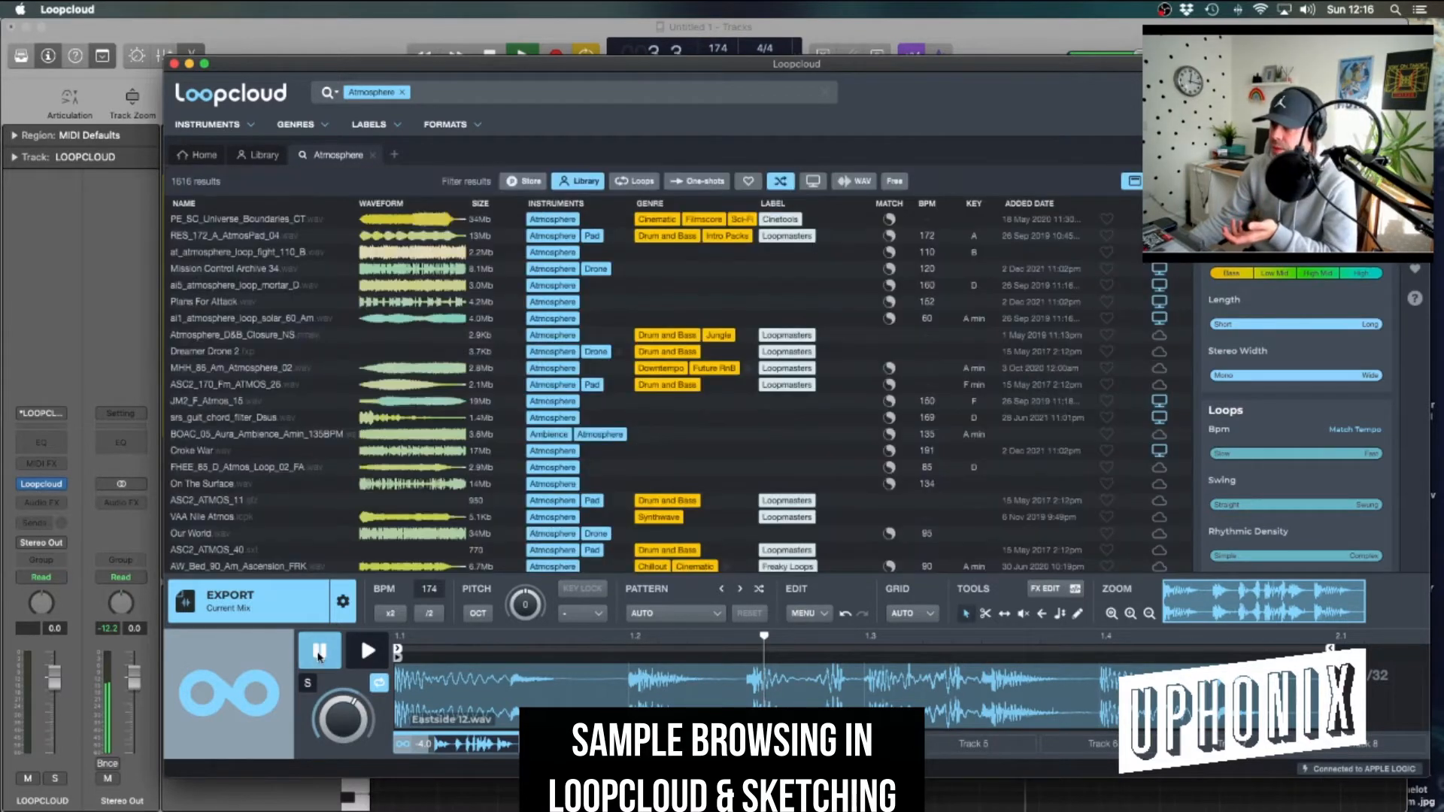
Stop the project playback in Logic Pro, return to Loopcloud and nudge its window slightly
click(97, 460)
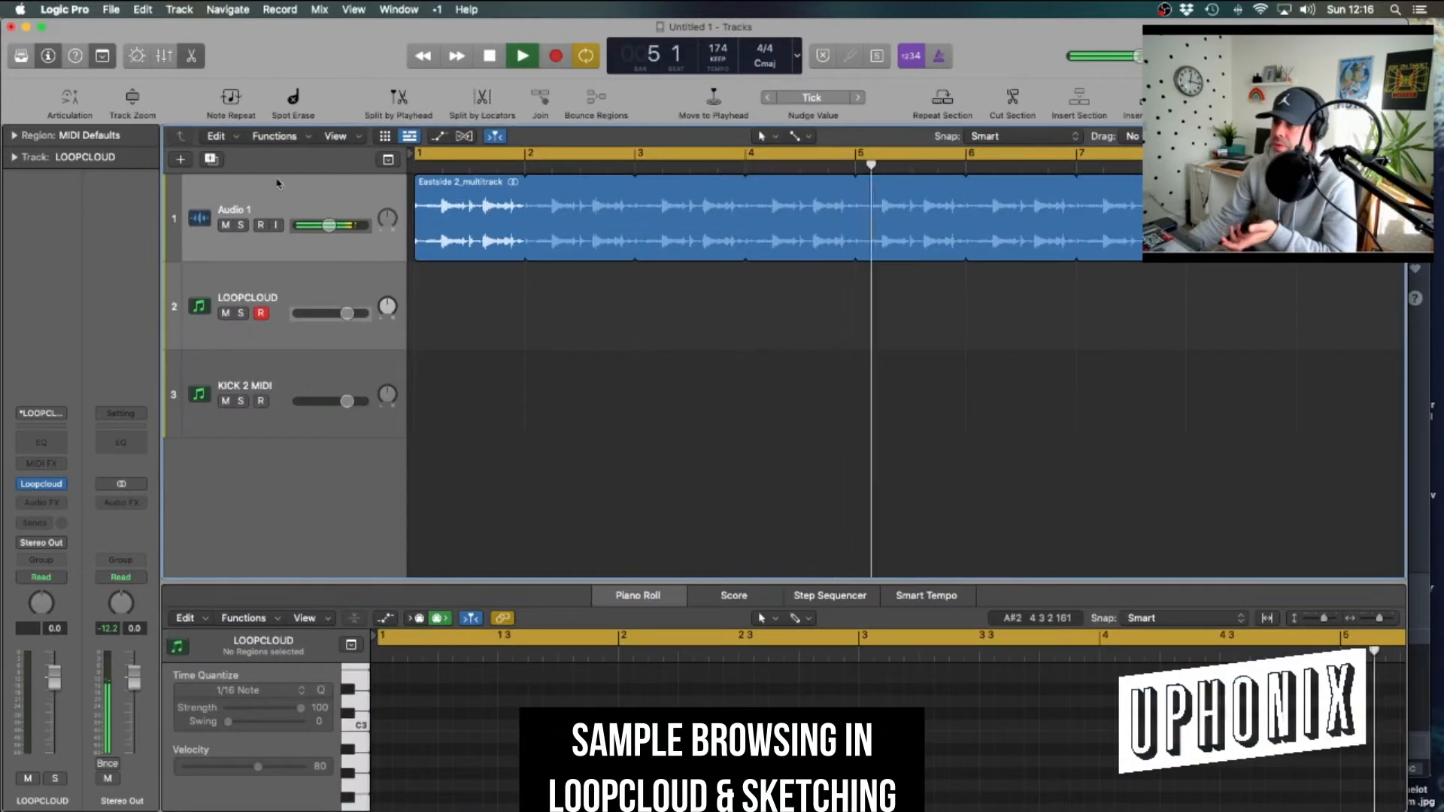
key(space)
key(super+Tab)
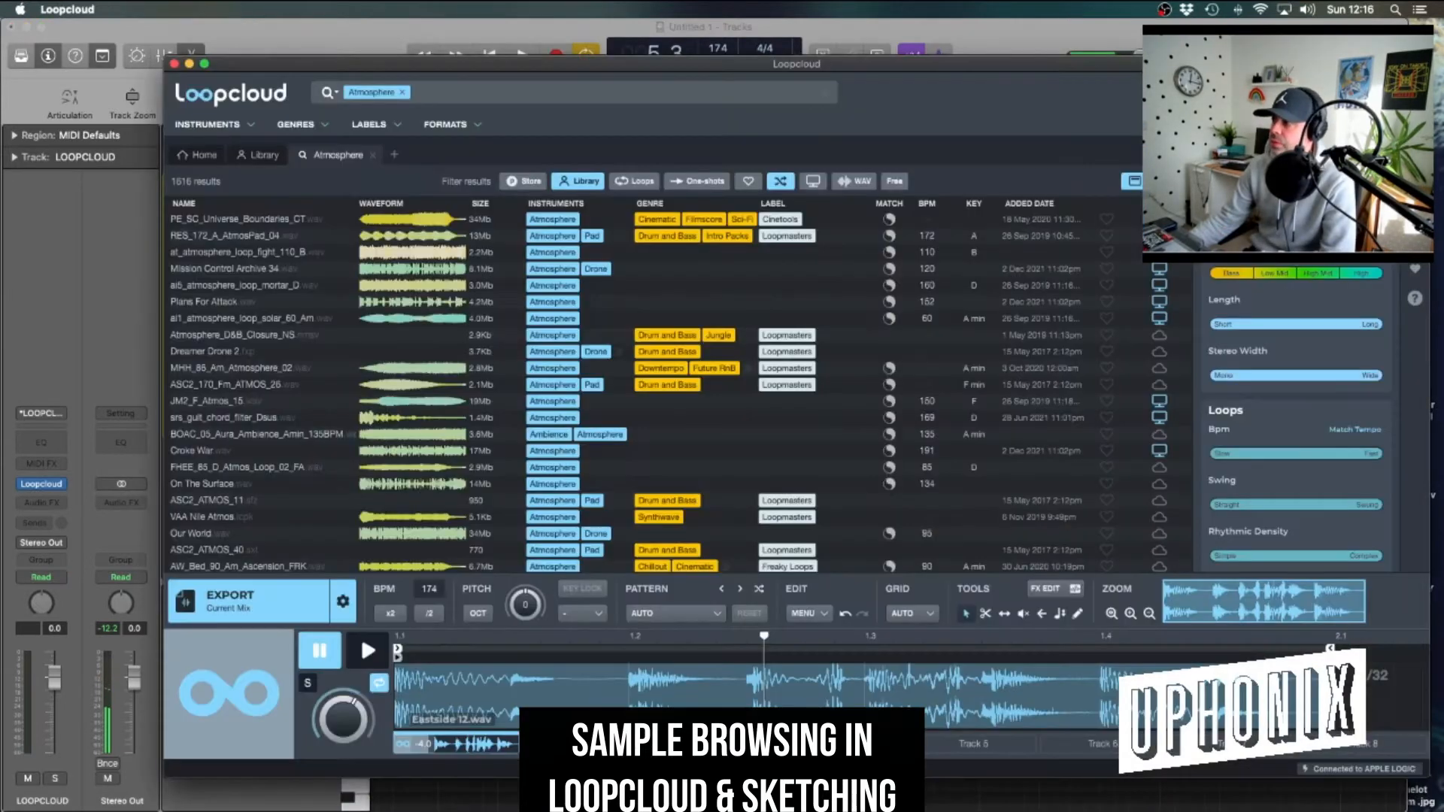
drag(797, 64, 804, 59)
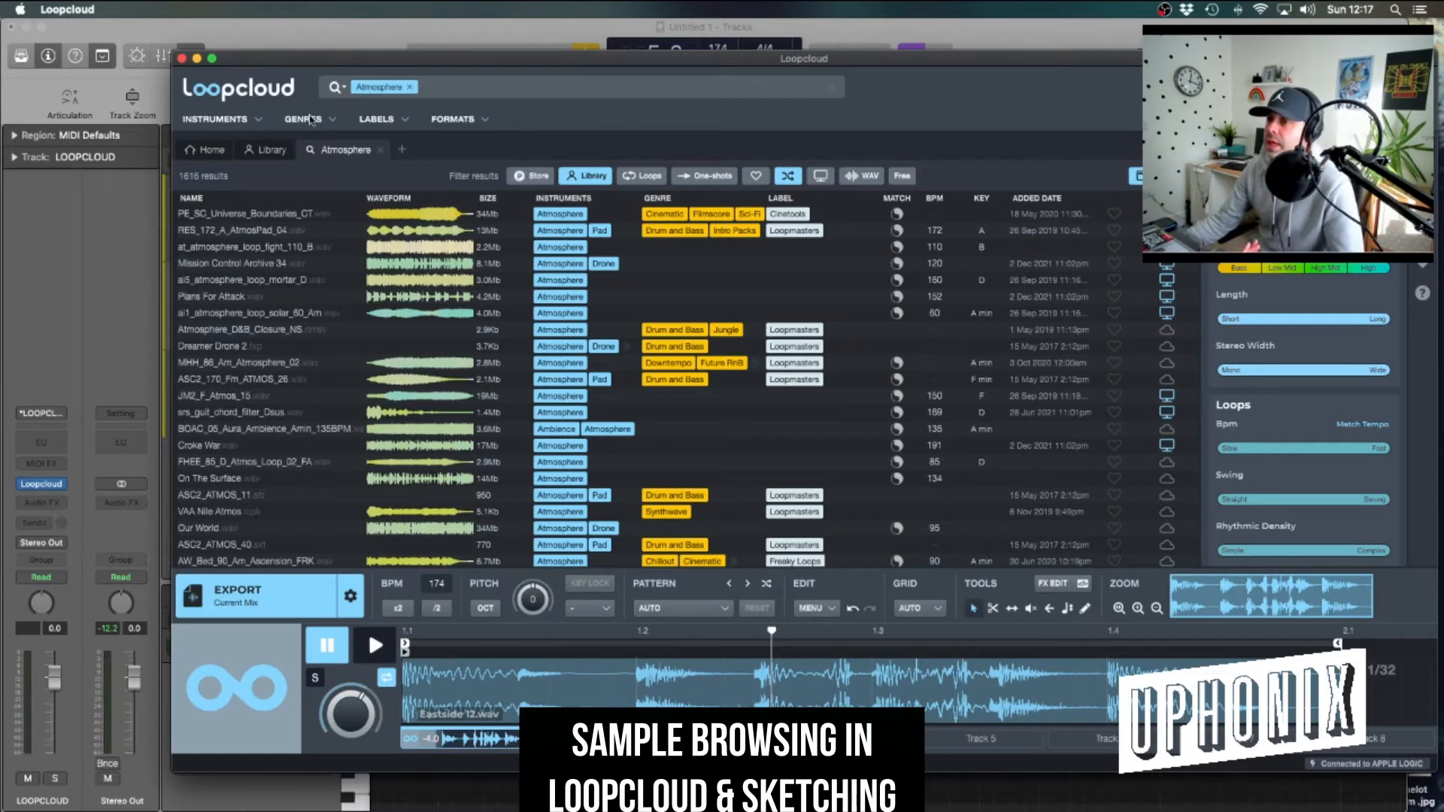
Restart the search from the Loopcloud home page with the Atmosphere instrument tag and exclude Store results
click(259, 149)
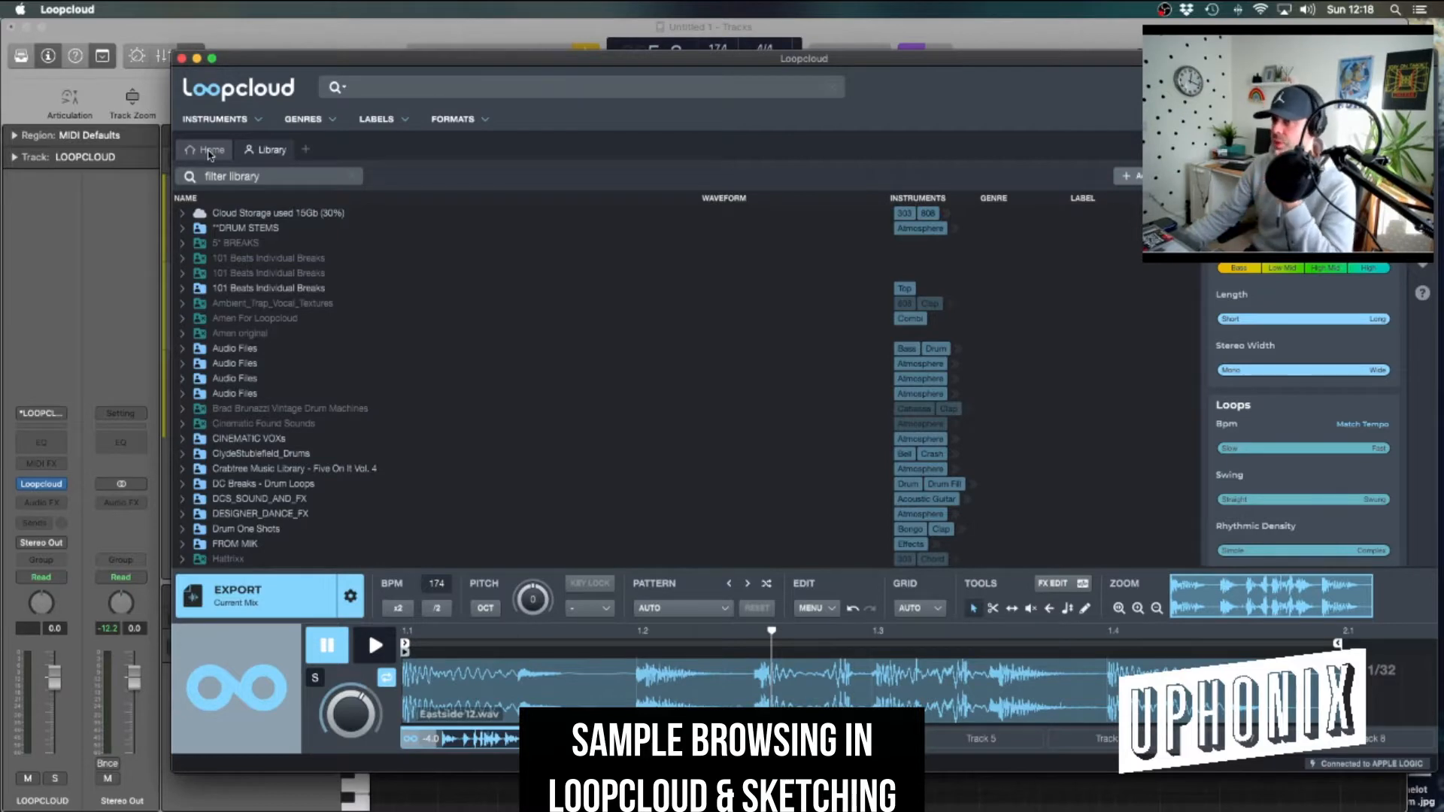
click(210, 154)
click(221, 120)
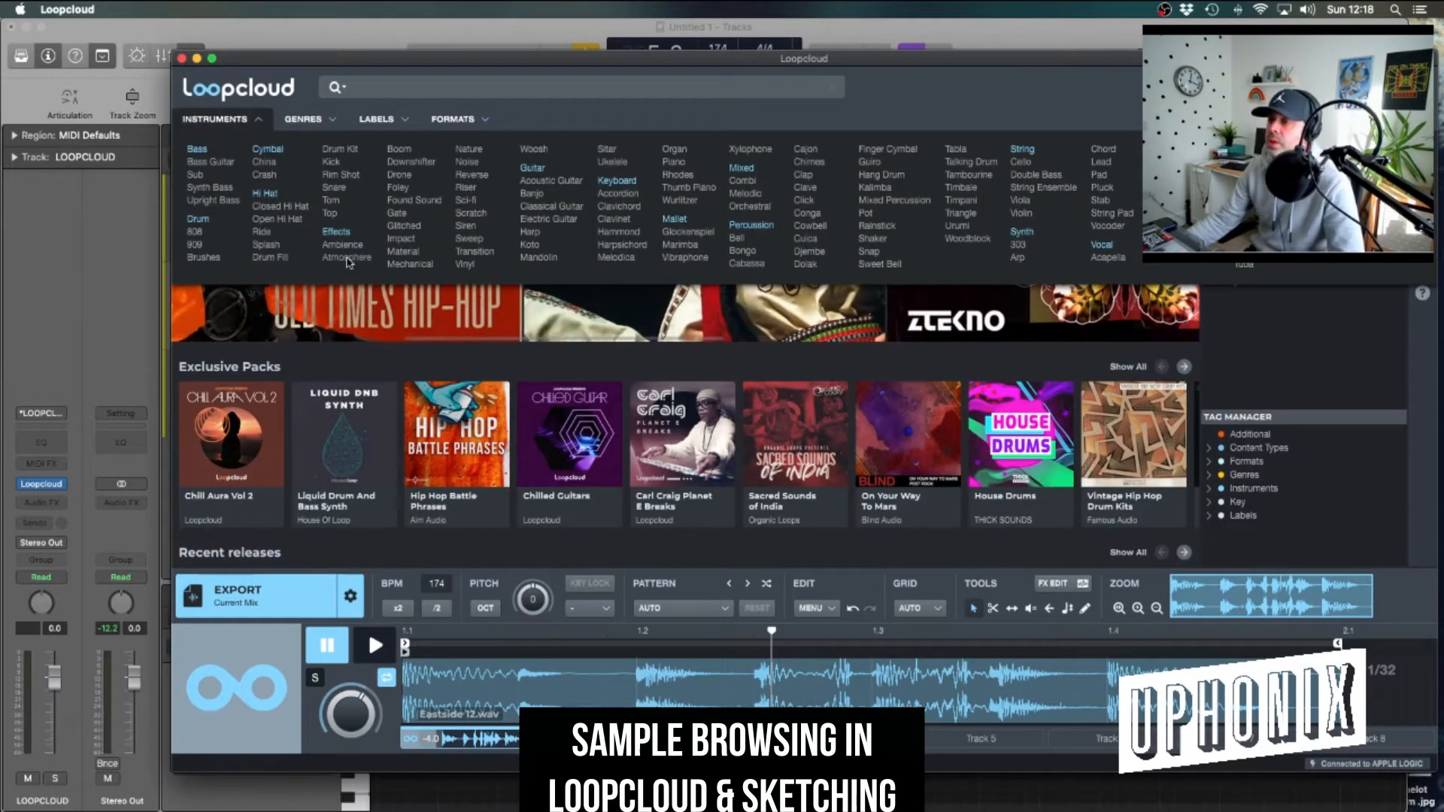
click(348, 262)
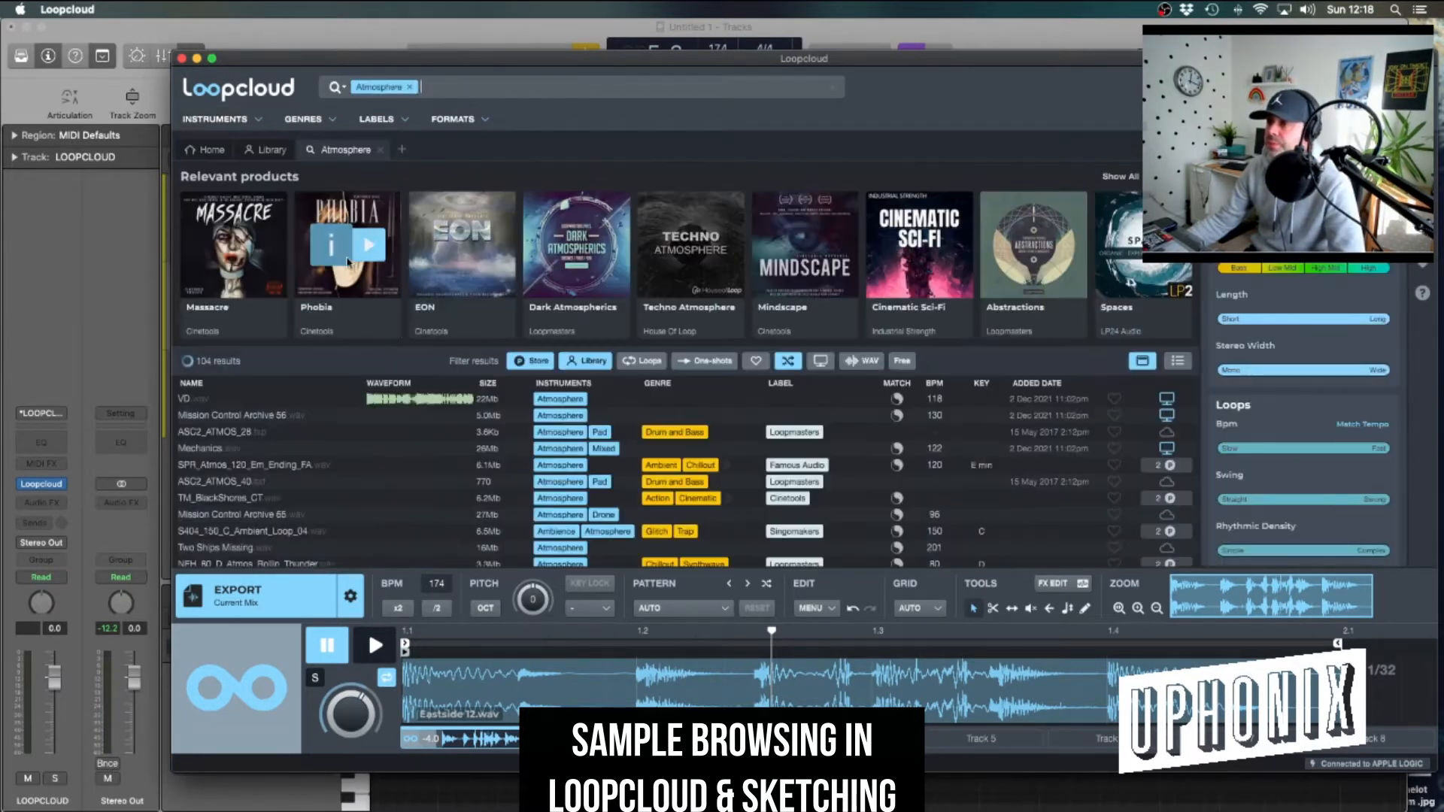
click(519, 361)
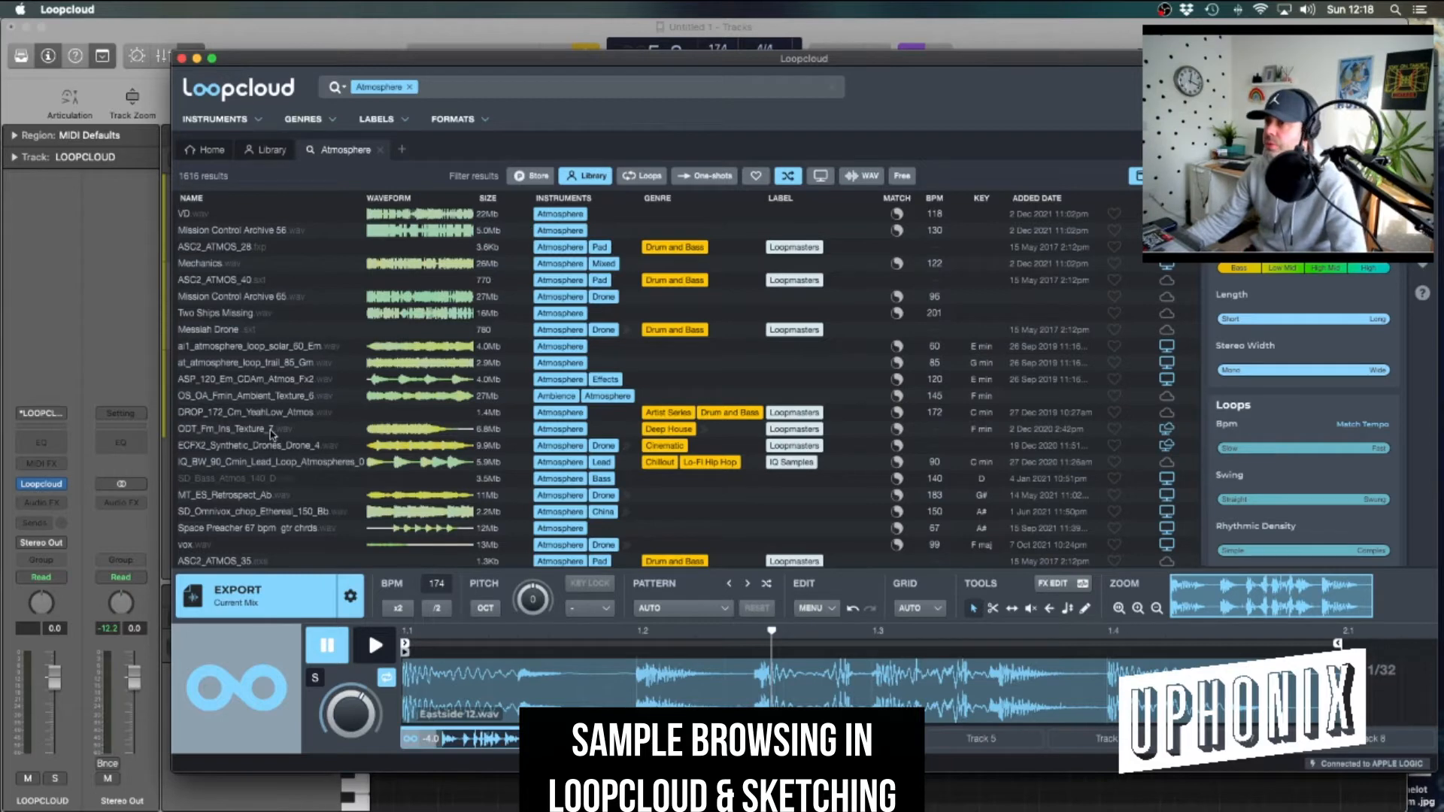
Load at_atmosphere_loop_trail_85_Gm, play its preview and try the half-tempo and double-tempo options
click(270, 362)
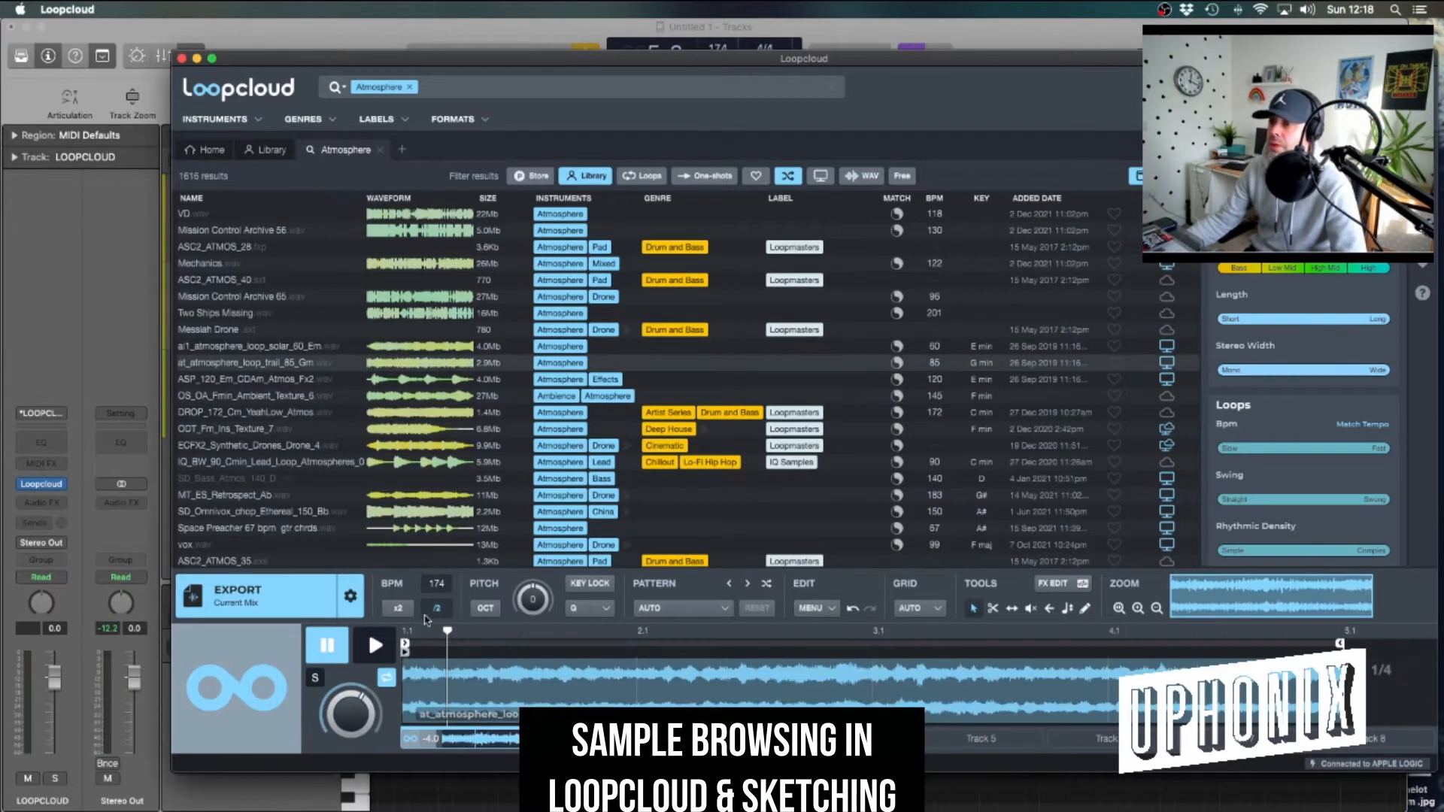
click(367, 649)
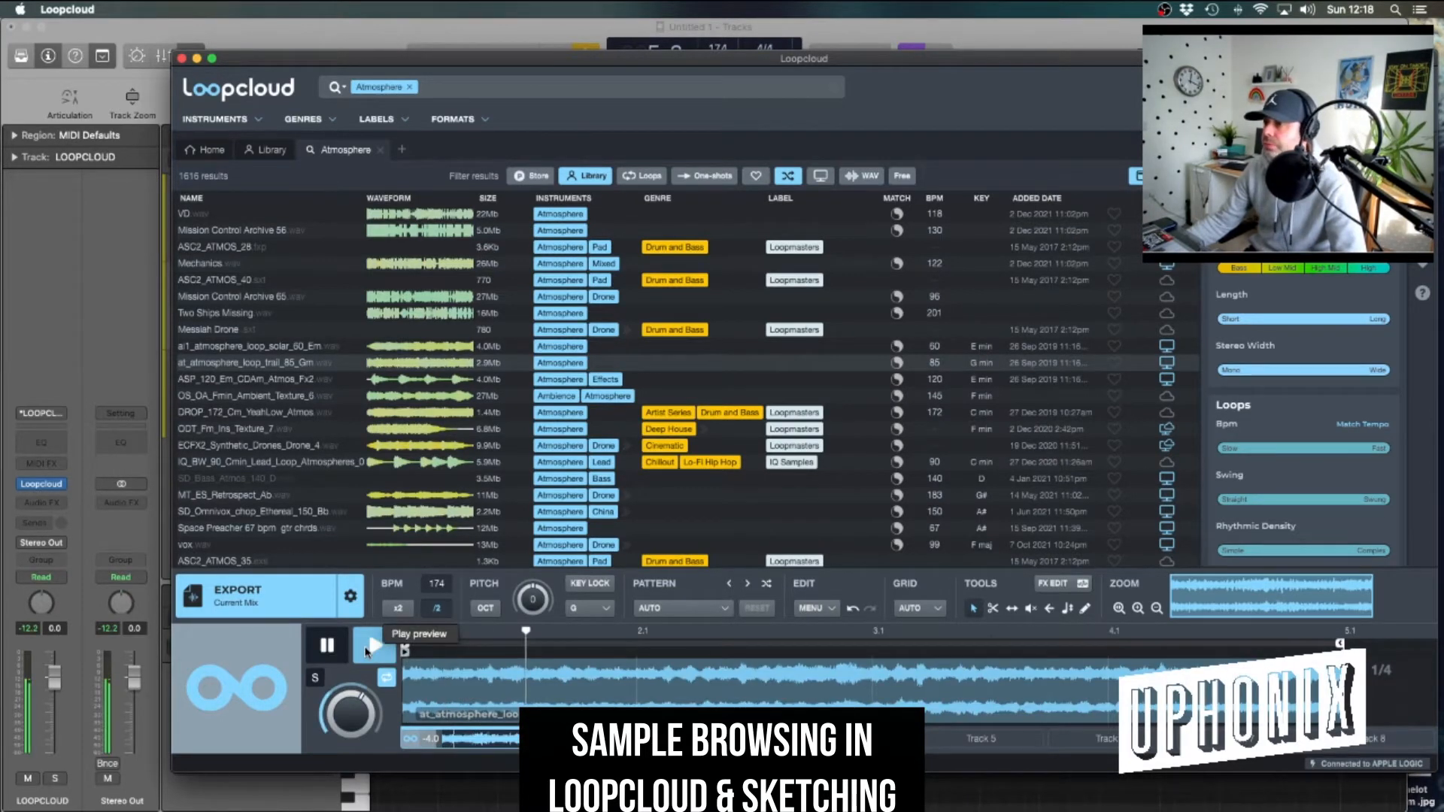
drag(562, 58, 612, 60)
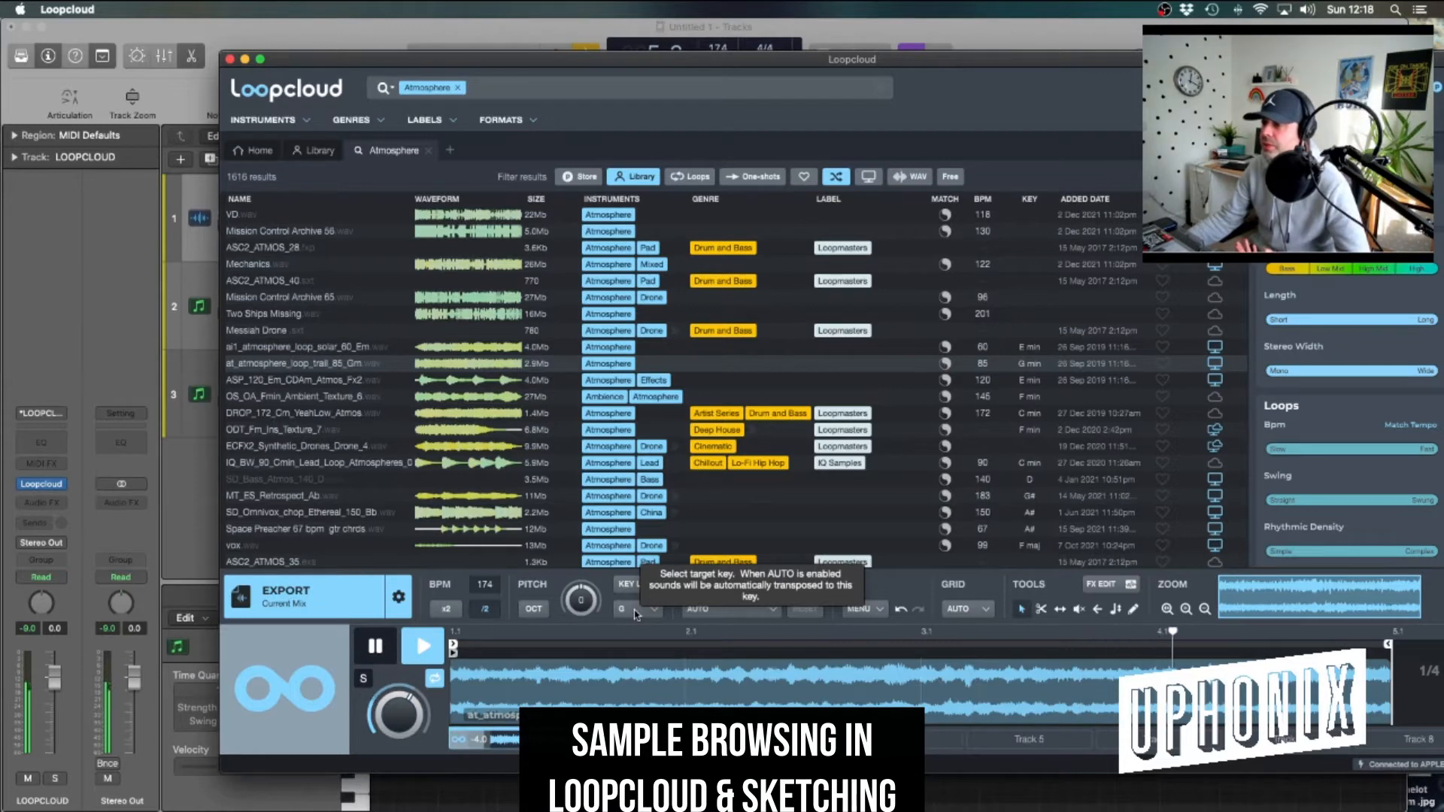
click(486, 611)
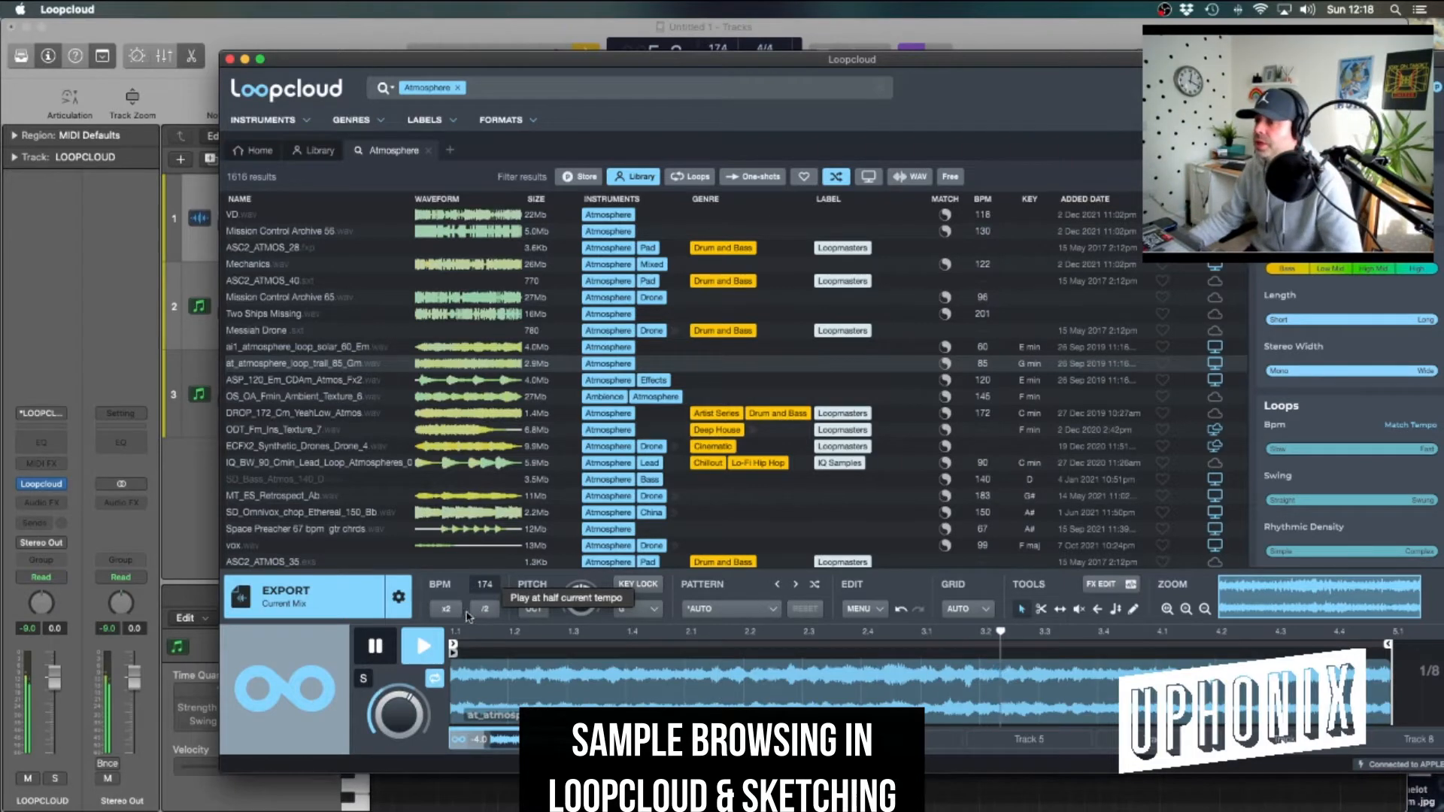
click(447, 609)
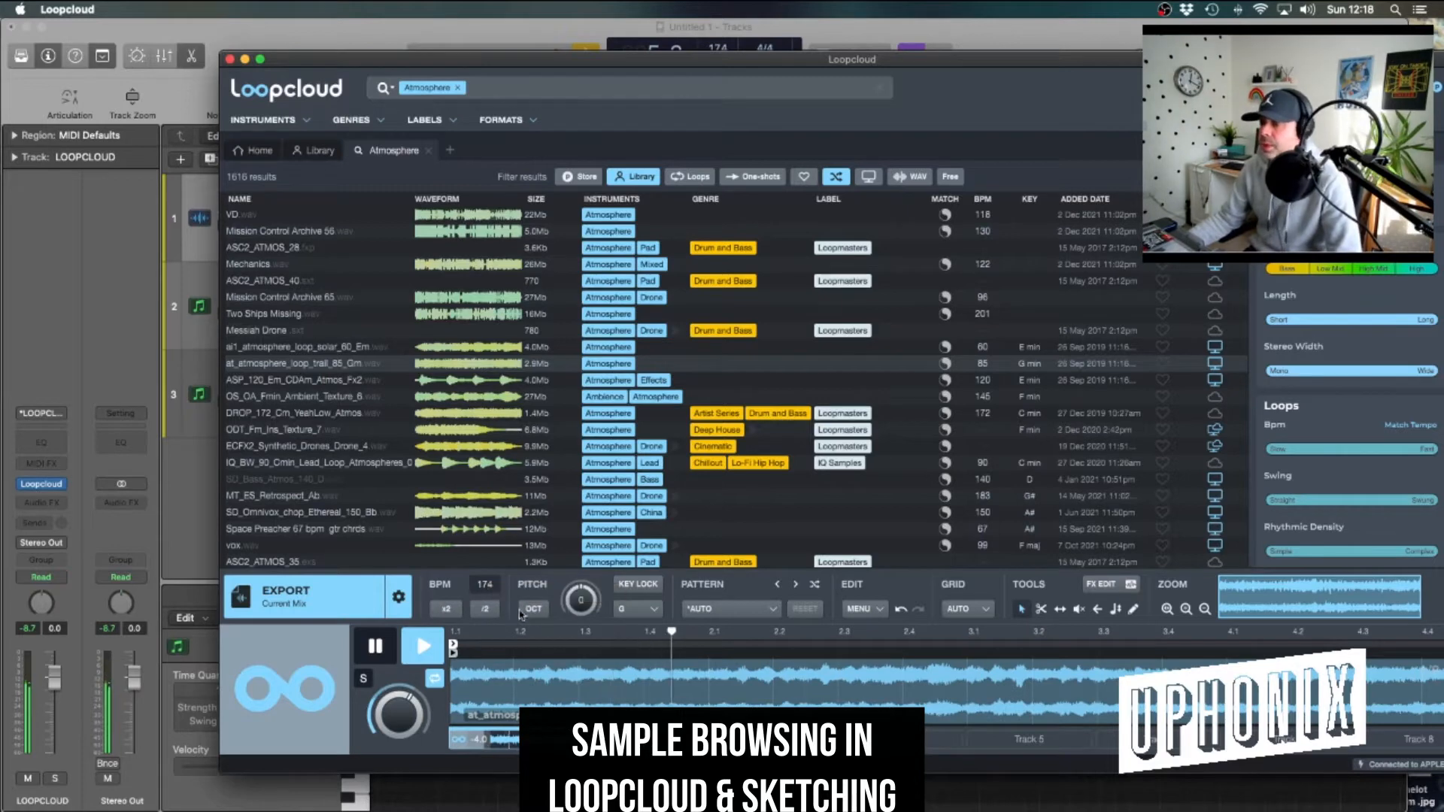
Transpose the atmosphere loop to F and export it into Logic Pro at bar 1 on a new track below KICK 2 MIDI
click(650, 609)
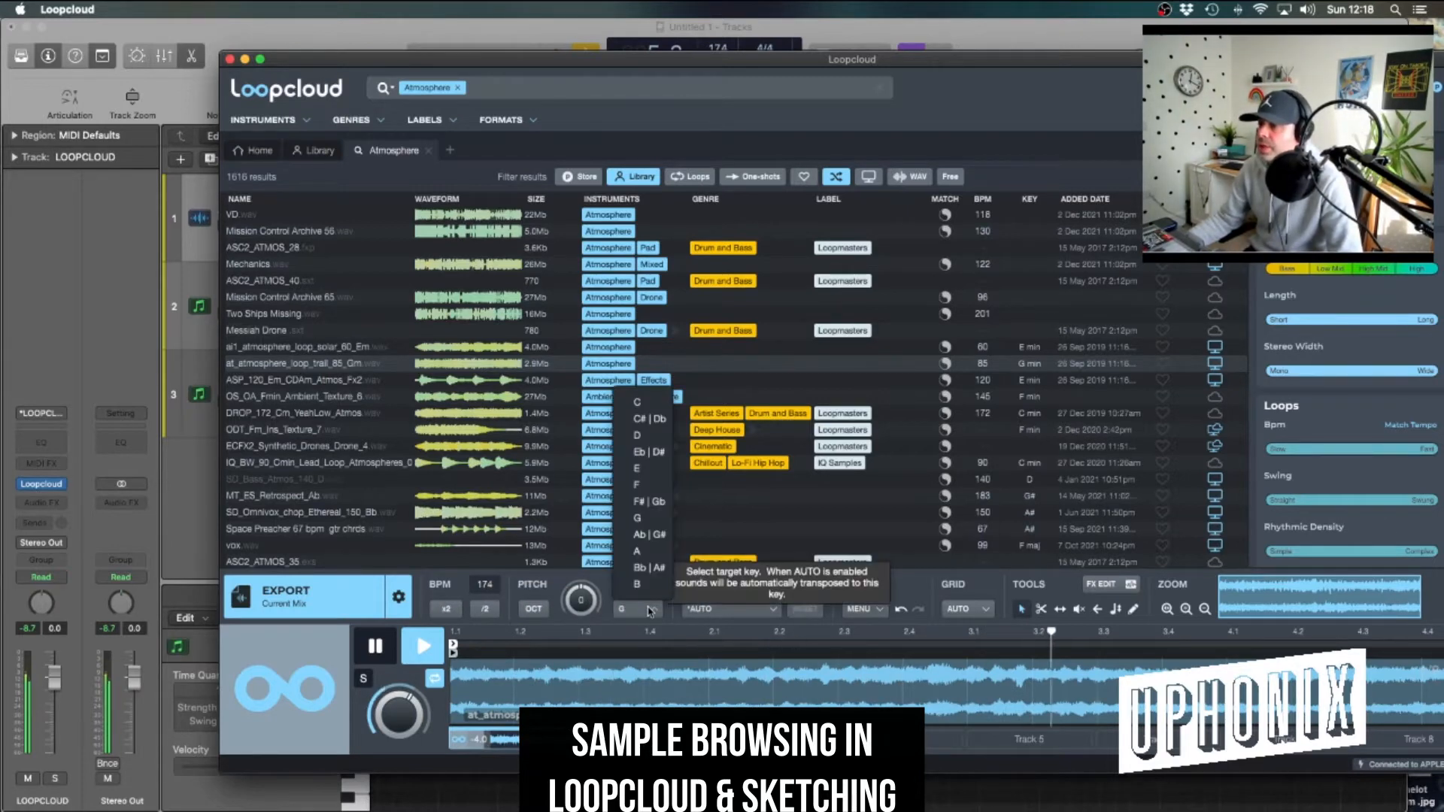
click(637, 484)
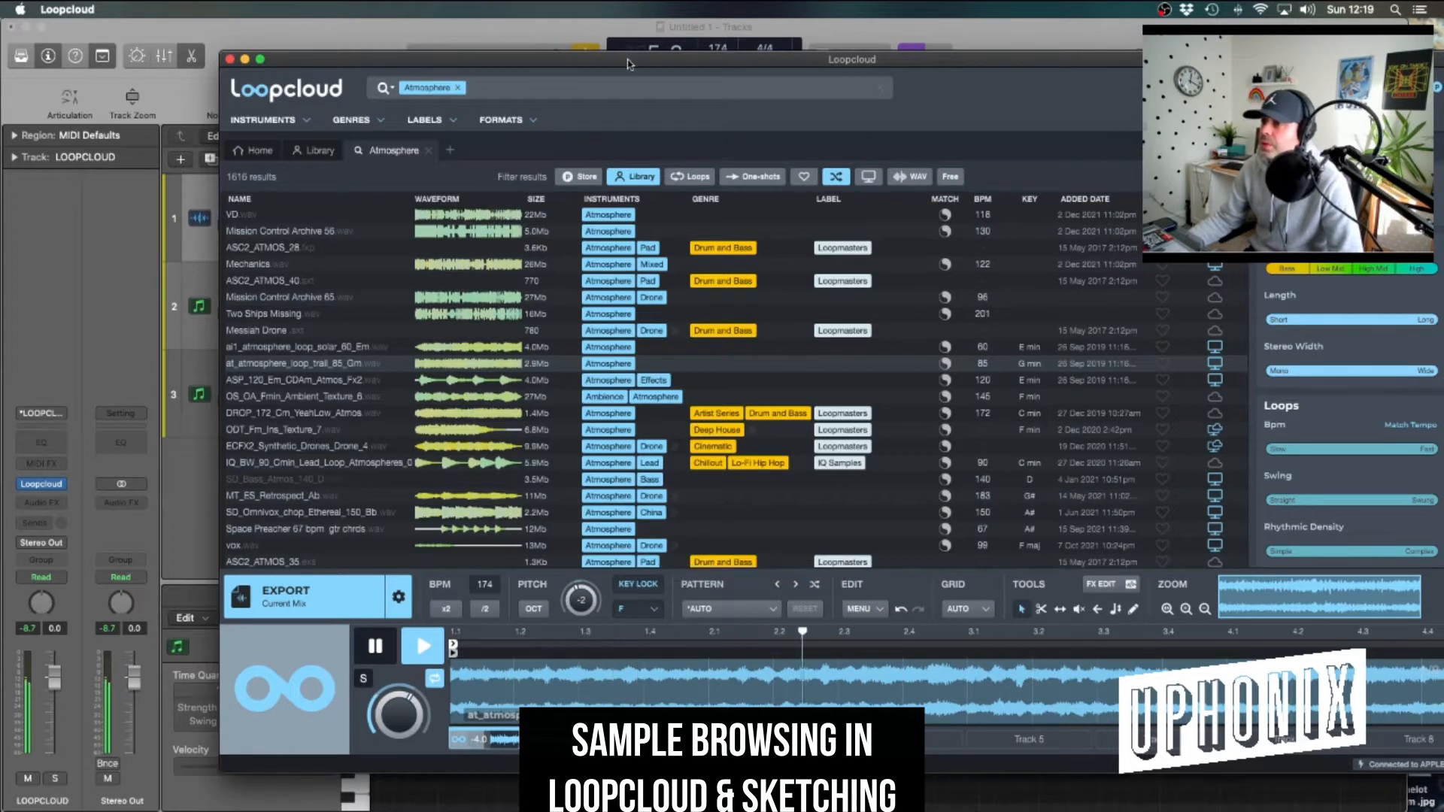
drag(629, 64, 1126, 71)
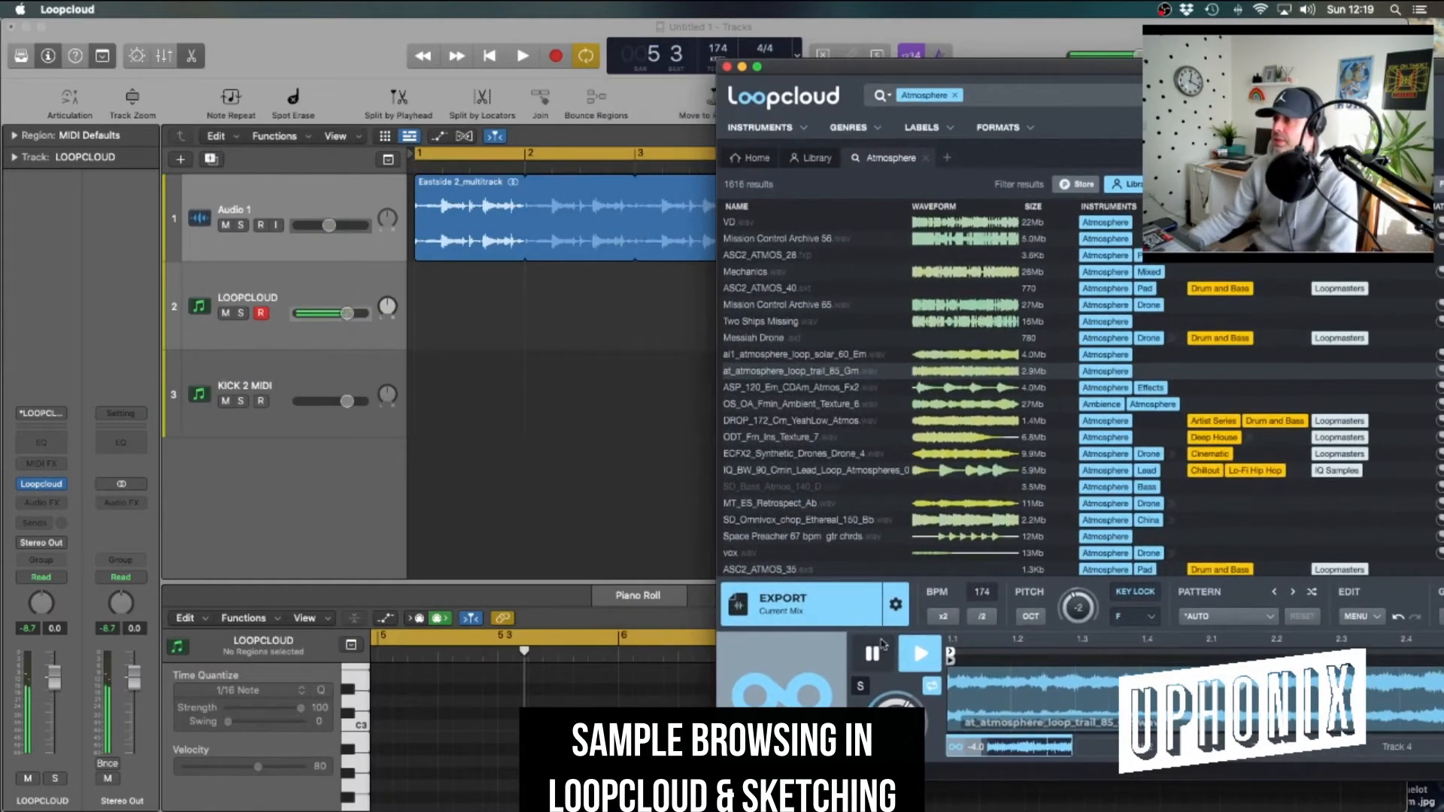
drag(789, 609, 418, 476)
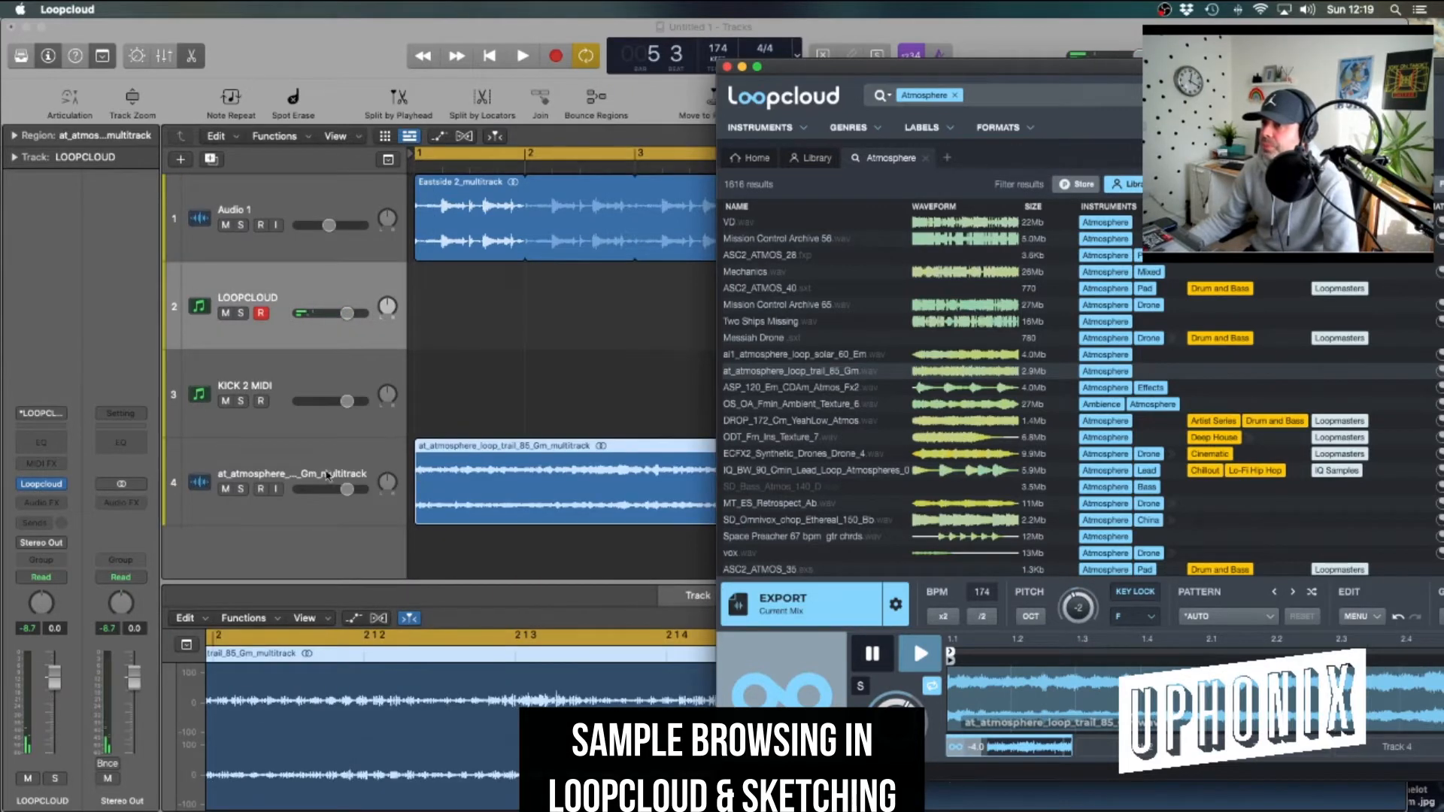
Lower the atmosphere track's volume to -6.0 dB and loop its region up to bar 9
click(291, 451)
drag(55, 675, 54, 694)
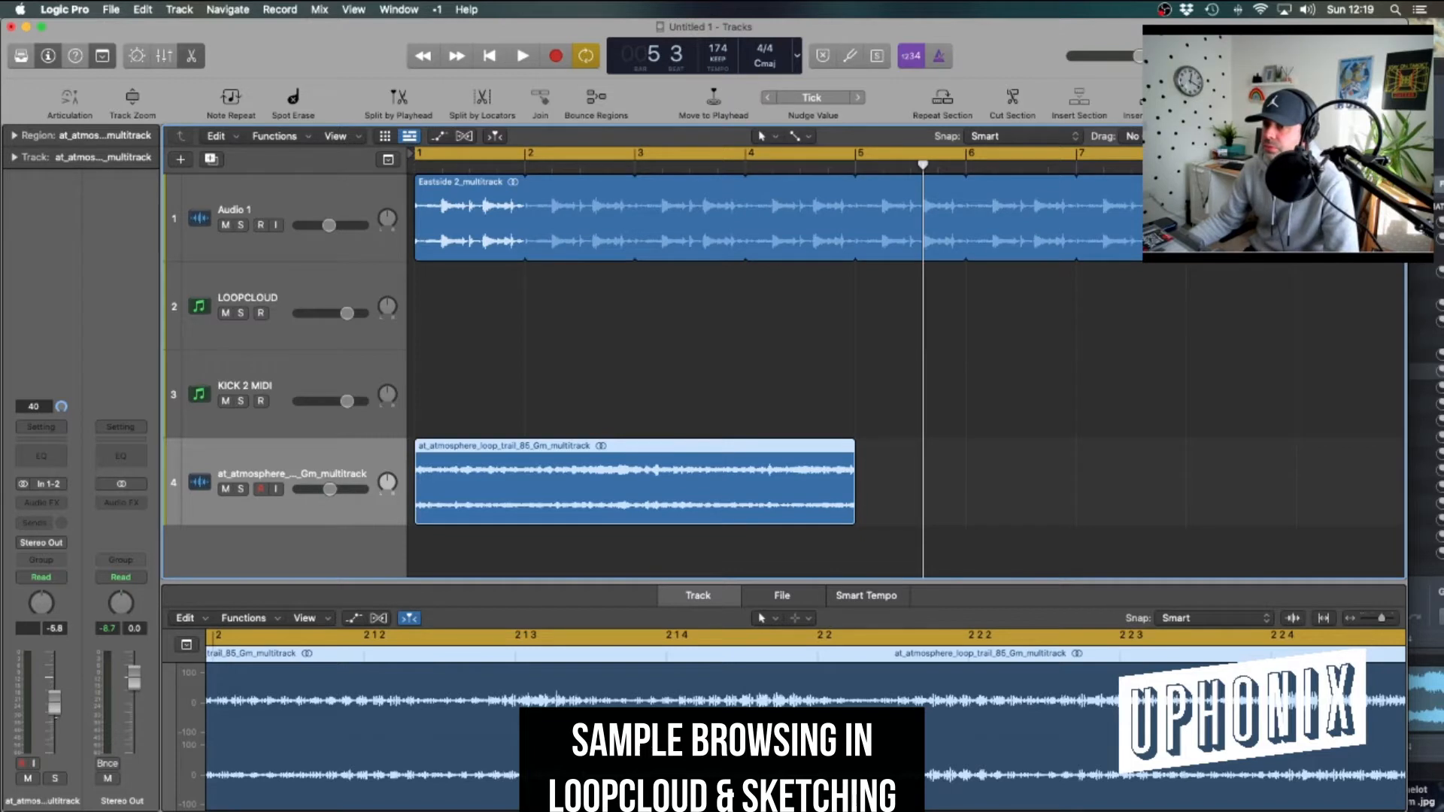
click(877, 343)
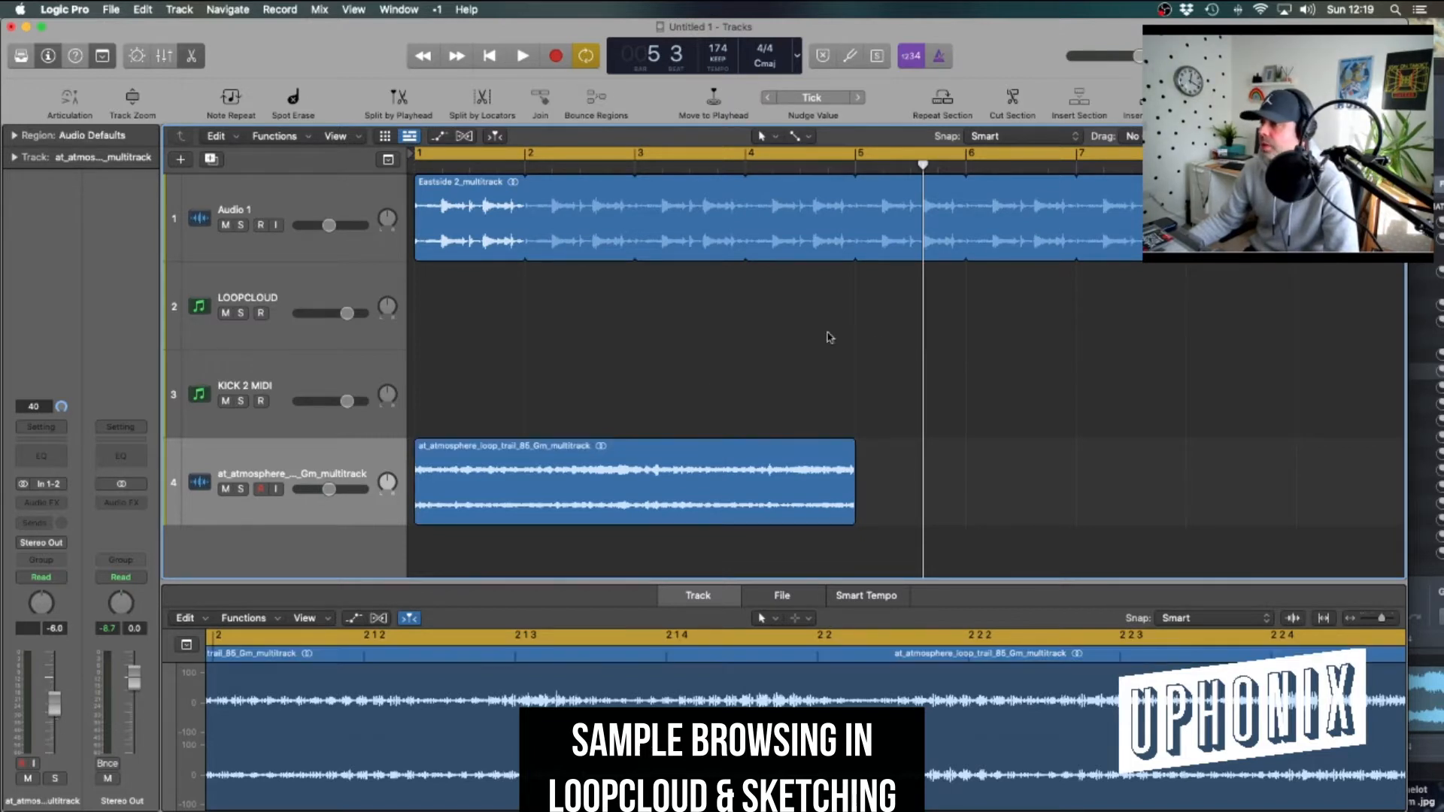
click(659, 485)
drag(854, 454, 1295, 465)
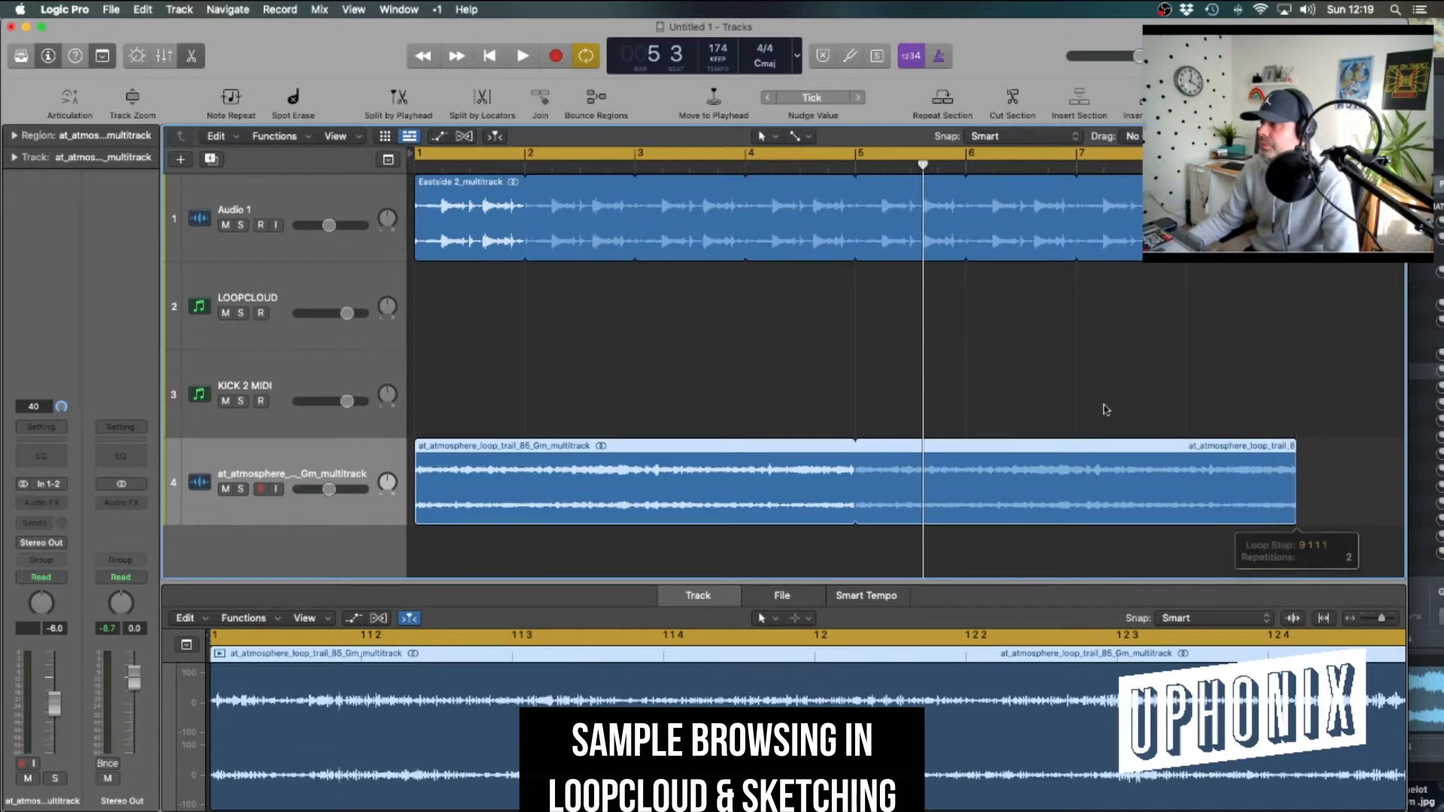
Play the Logic Pro project, switch to Loopcloud and add the Piano instrument tag to the Atmosphere search
click(518, 283)
key(space)
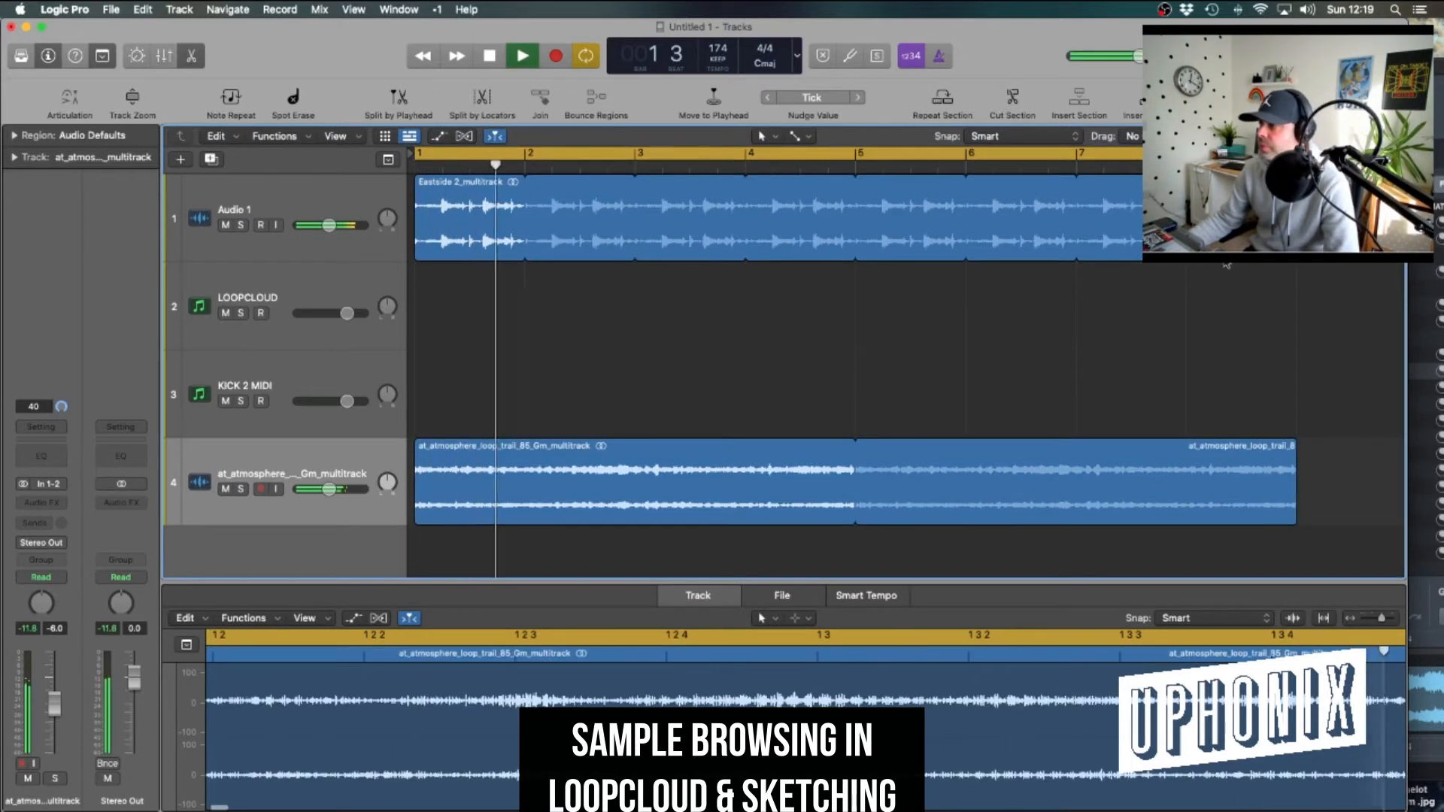
key(super+Tab)
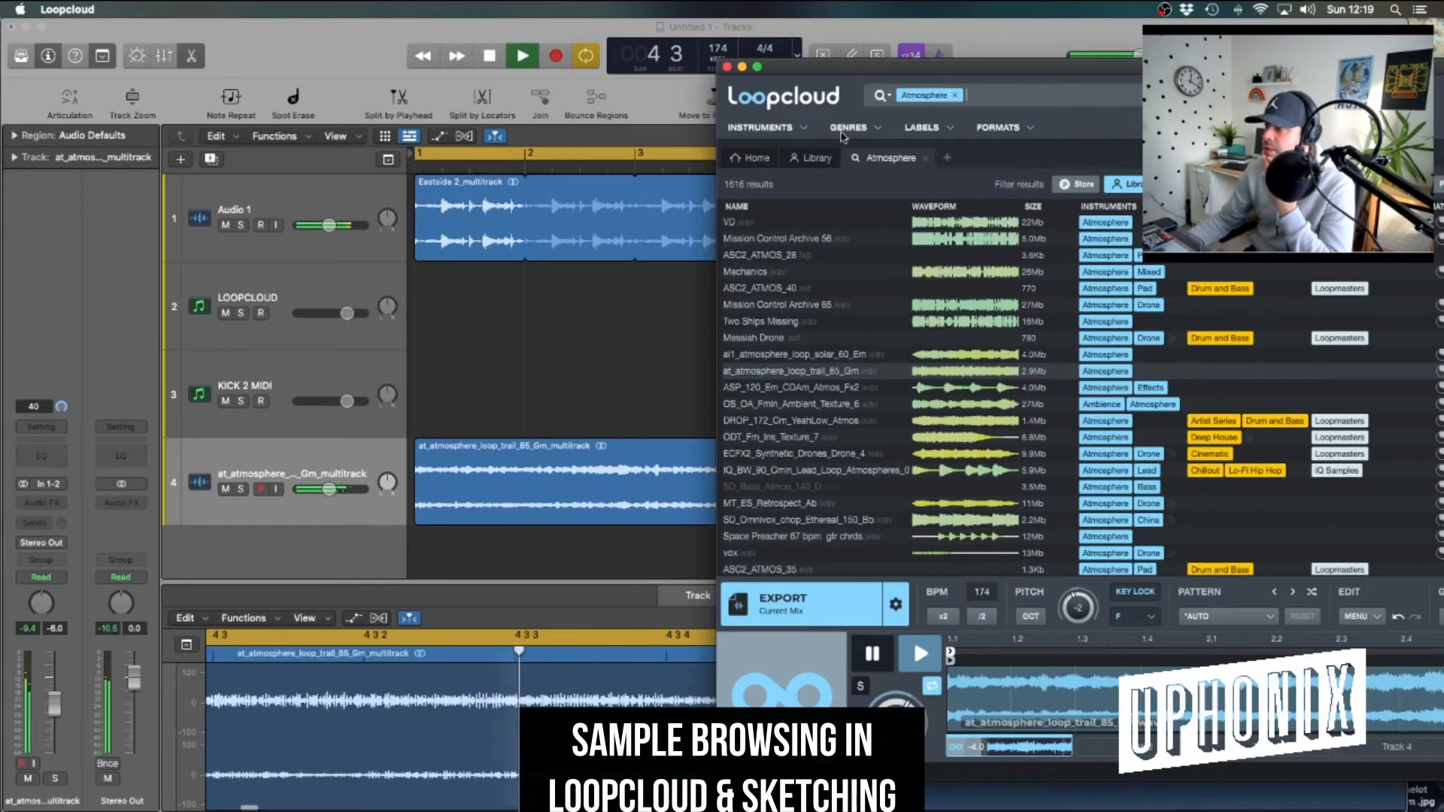
click(761, 127)
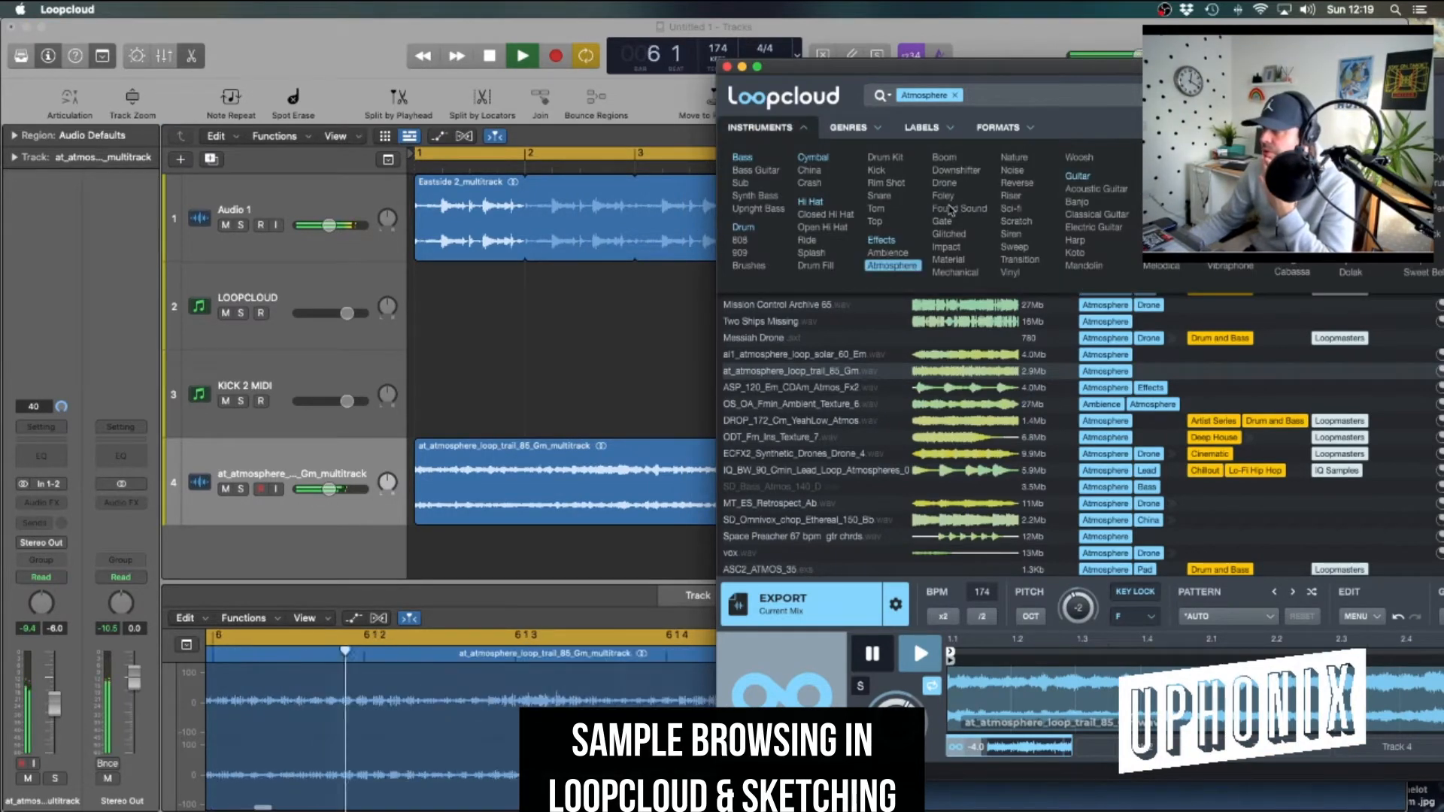
drag(1099, 70, 604, 55)
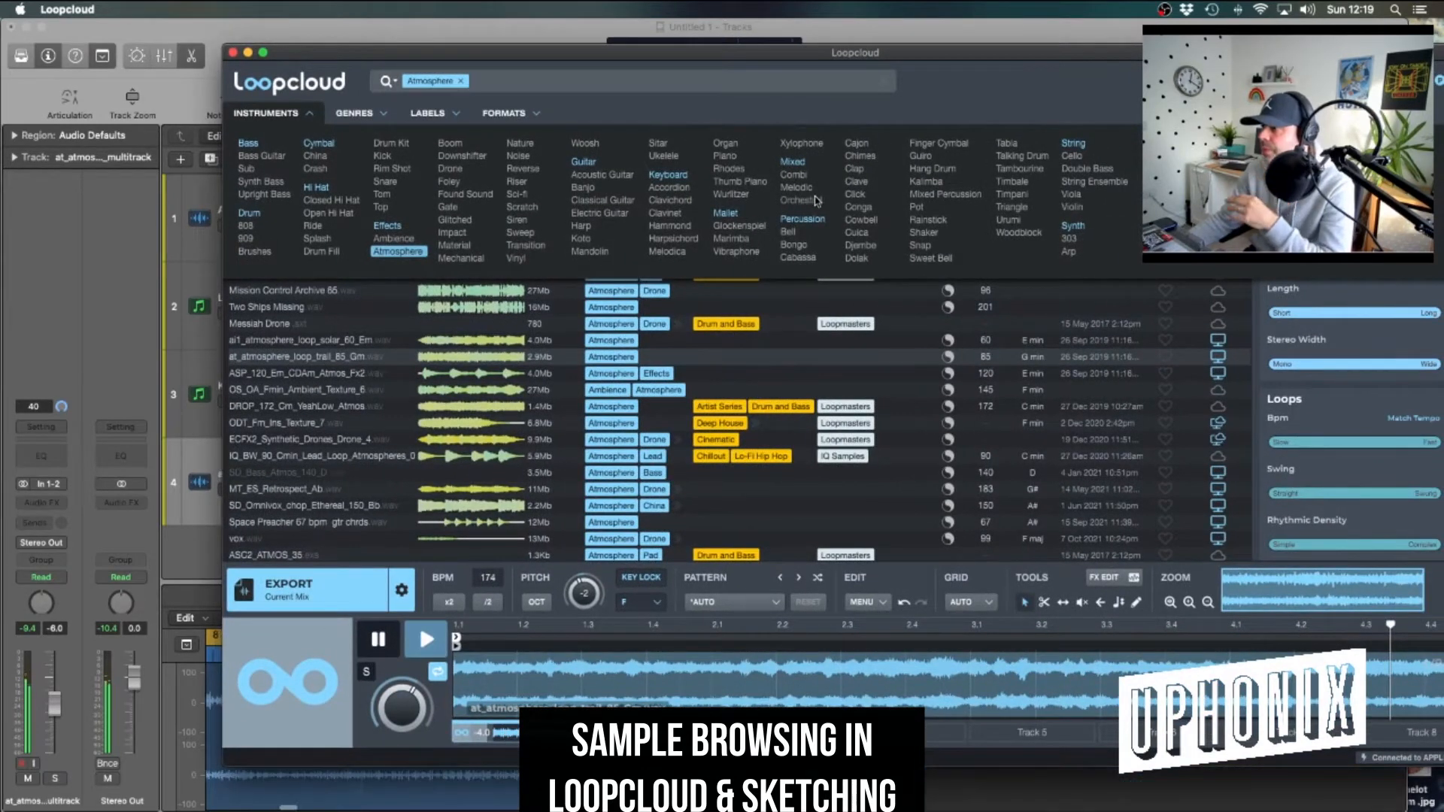
click(725, 156)
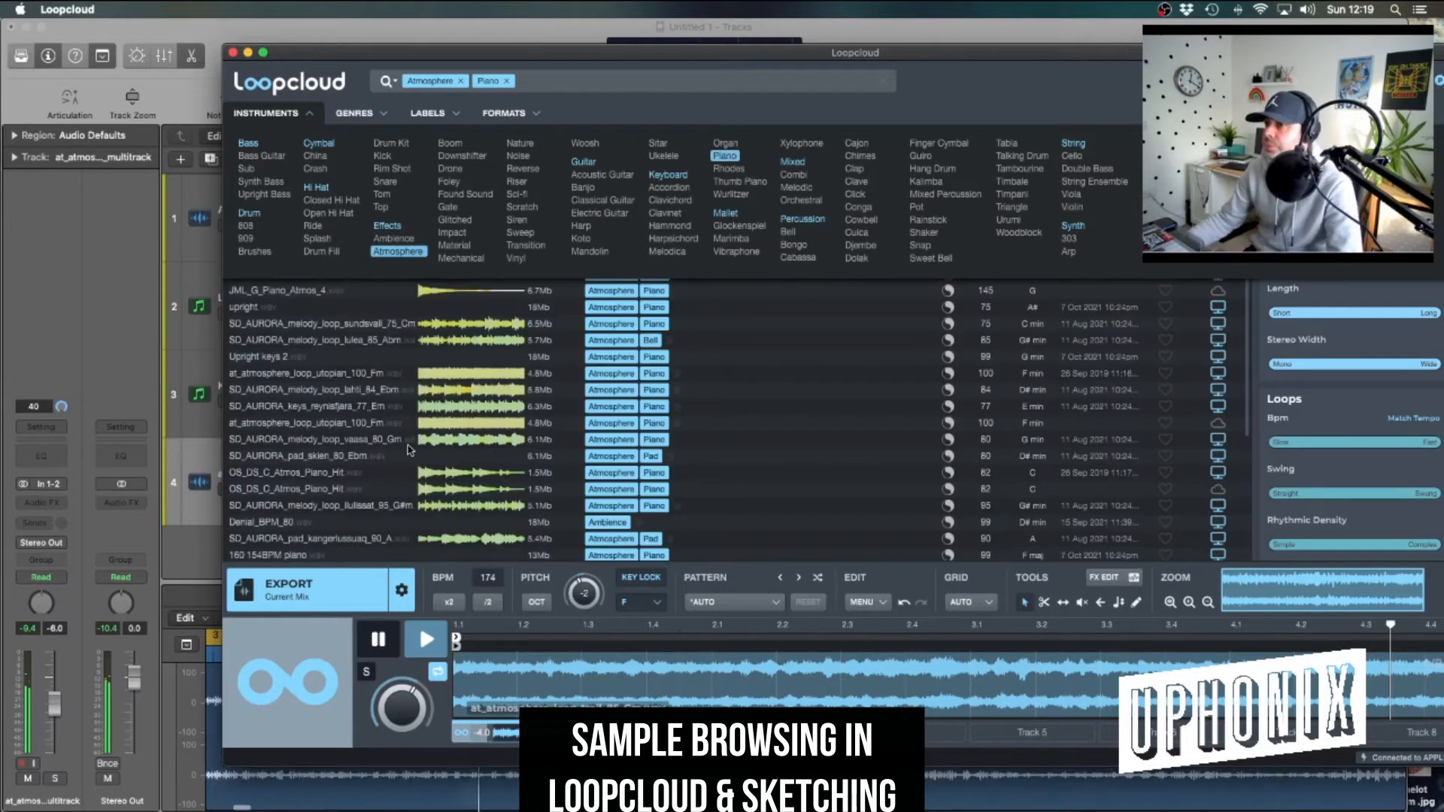
Audition SD_Omnivox_chop_Heaven_100_Bm, SD_AURORA_melody_loop_sundsvall_75_Cm with the half-tempo option, and JML_G_Piano_Atmos_4
click(309, 242)
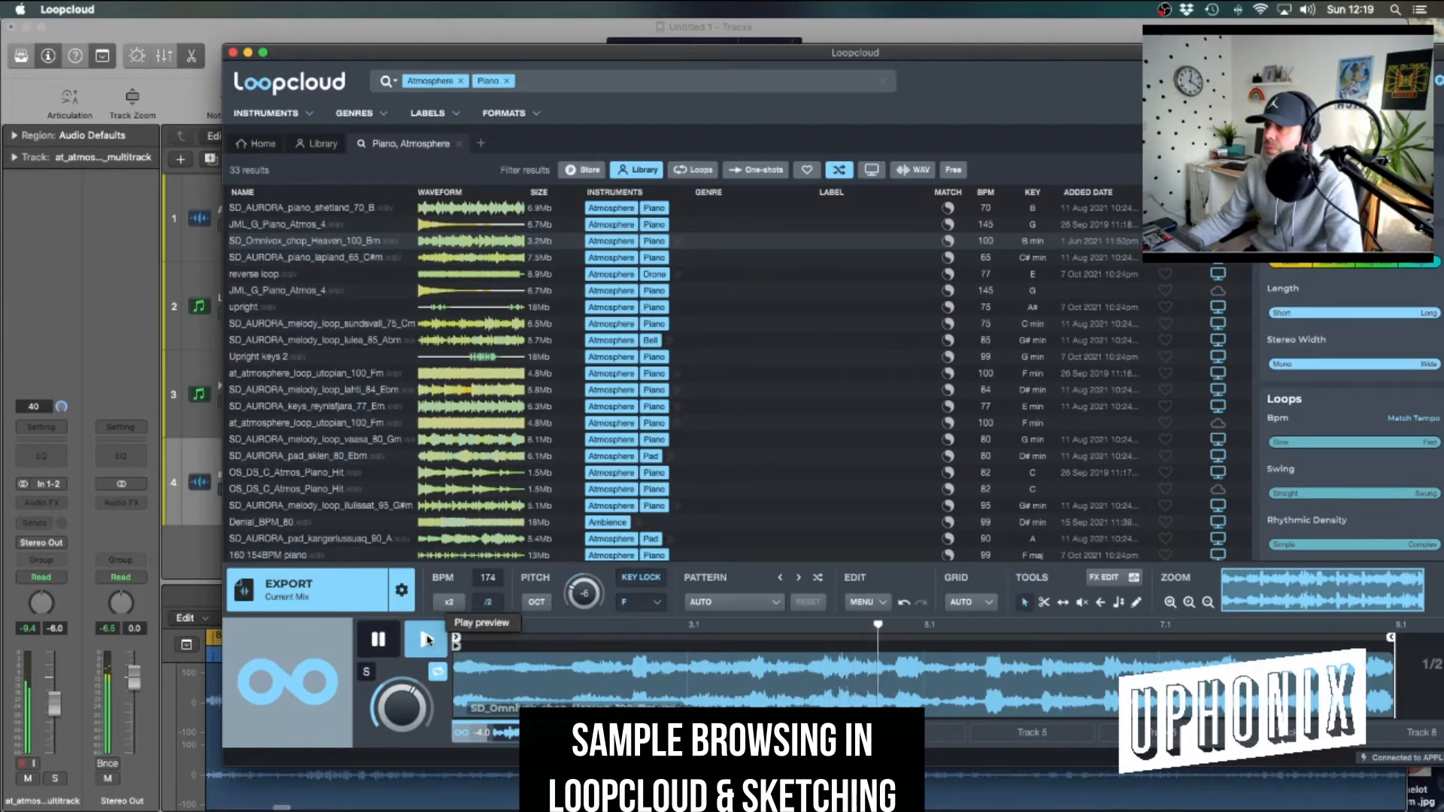
click(370, 326)
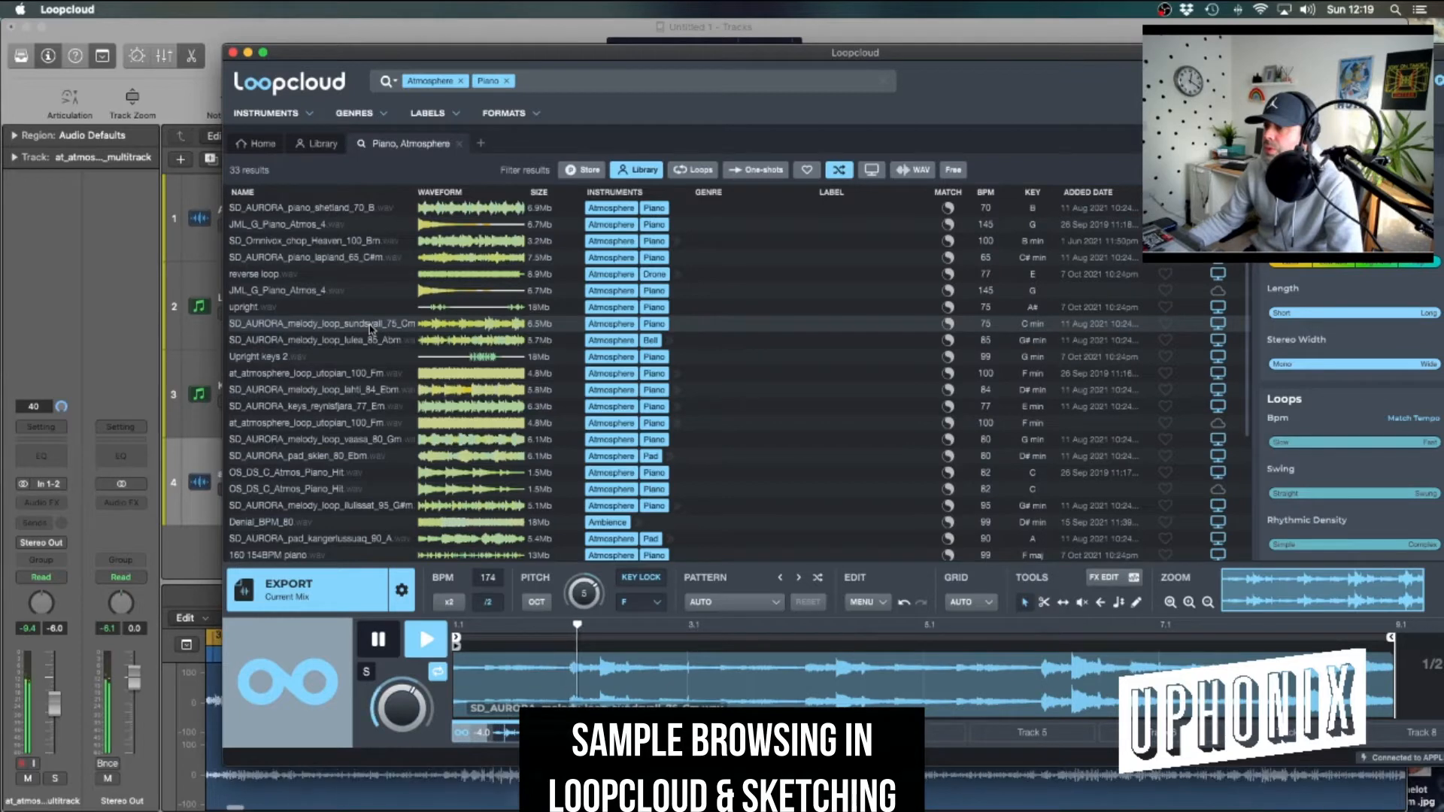
click(489, 602)
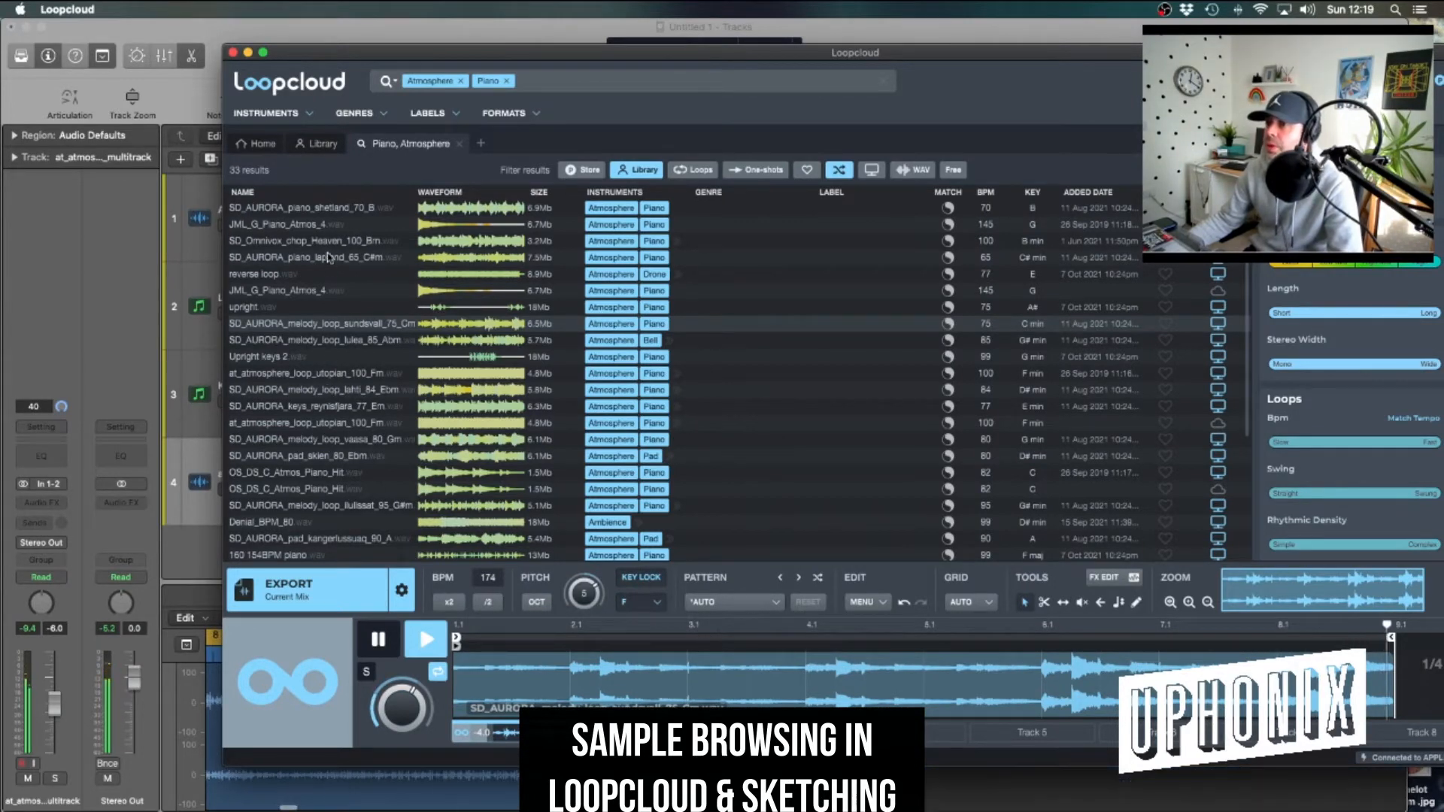
click(320, 225)
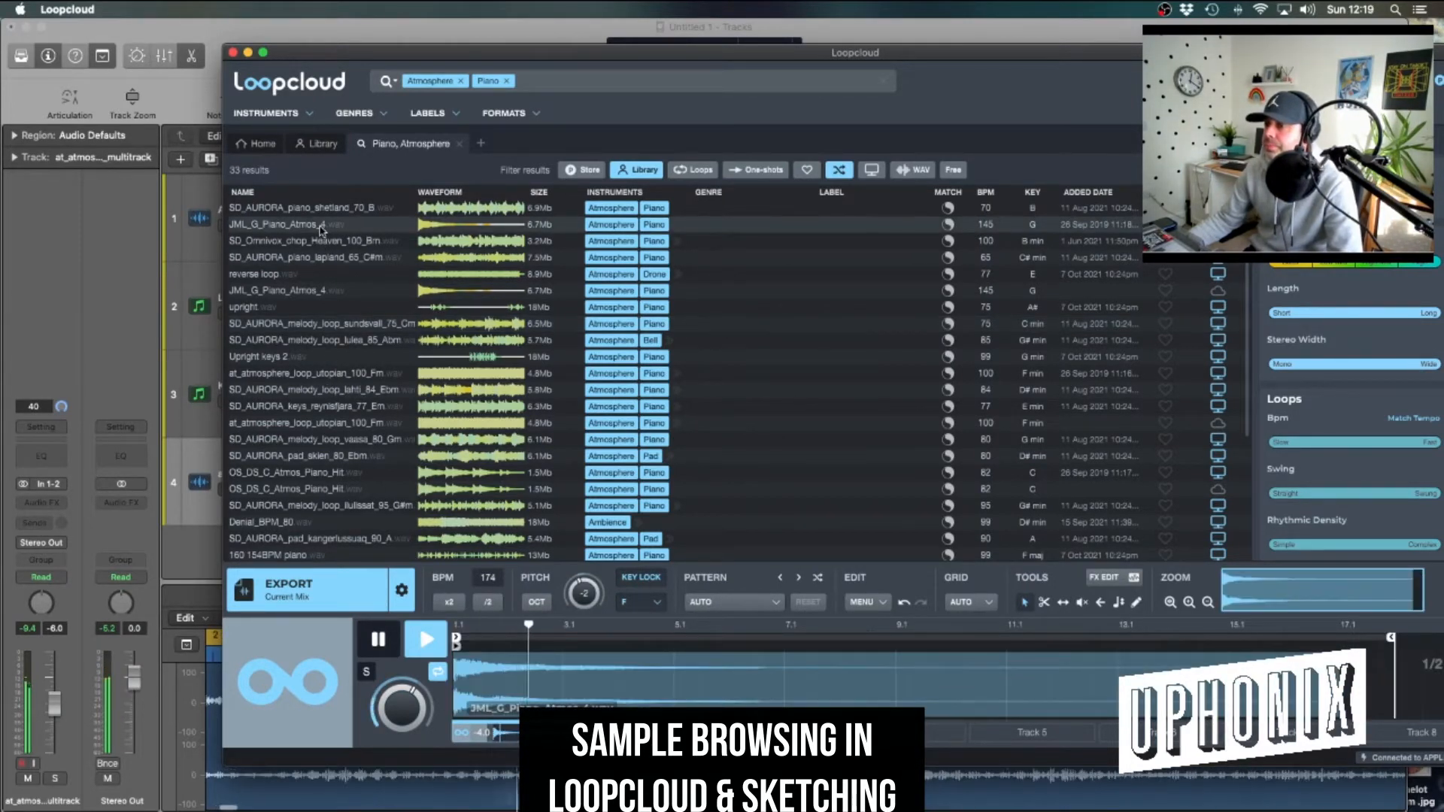
Export OS_DS_C_Atmos_Piano_Hit into Logic Pro at bar 1 on a new track below the atmosphere, pause the preview and minimise Loopcloud
click(325, 472)
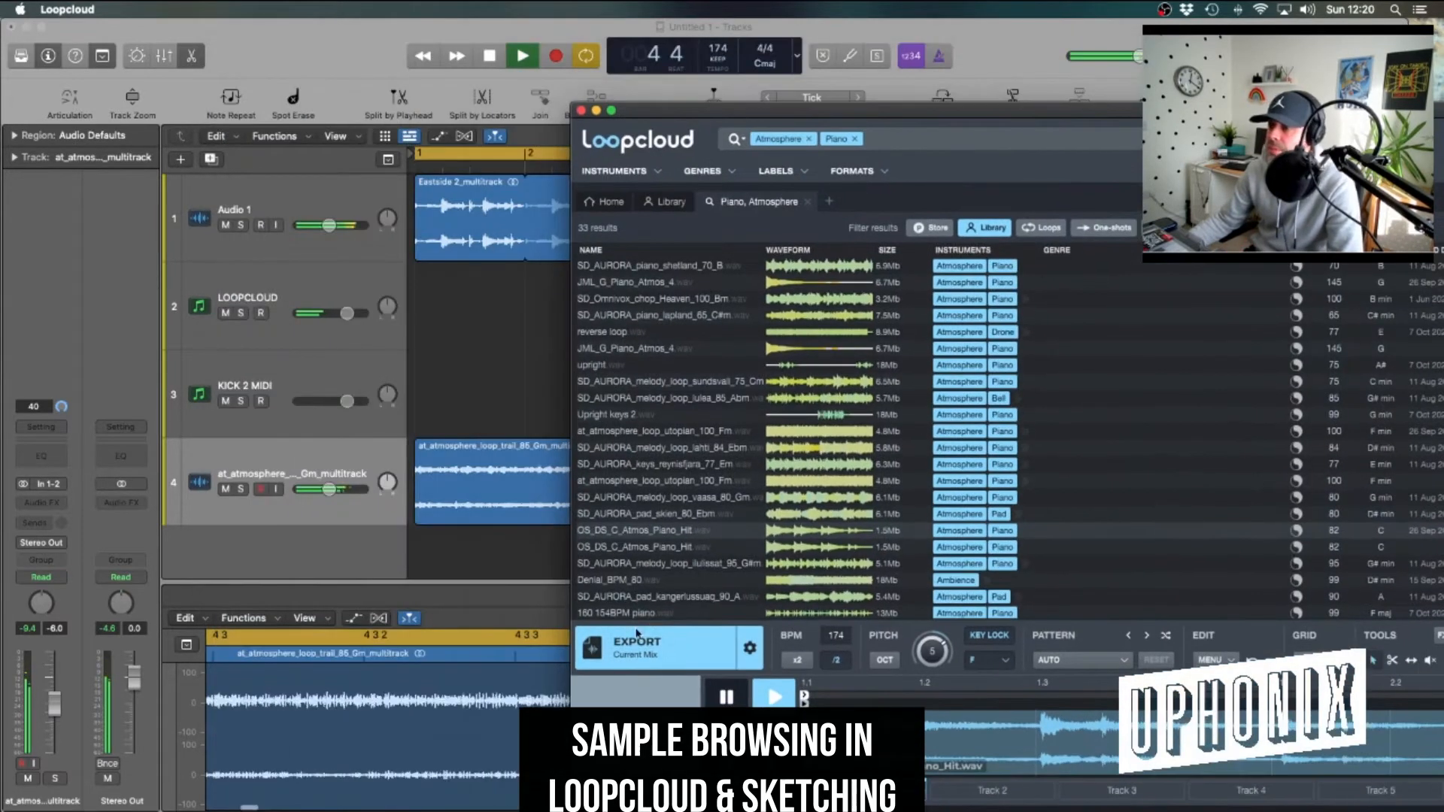
drag(638, 634, 414, 569)
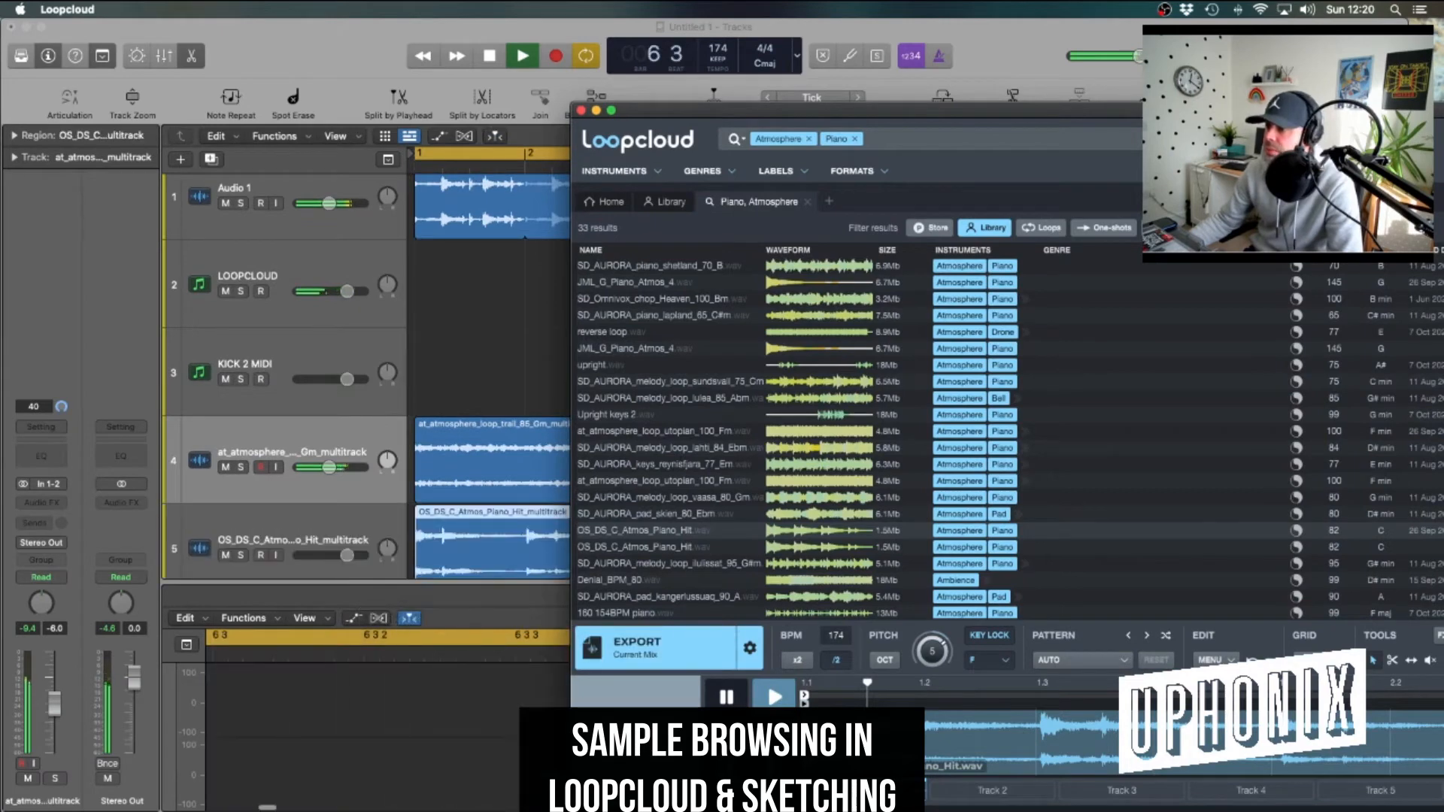
click(744, 699)
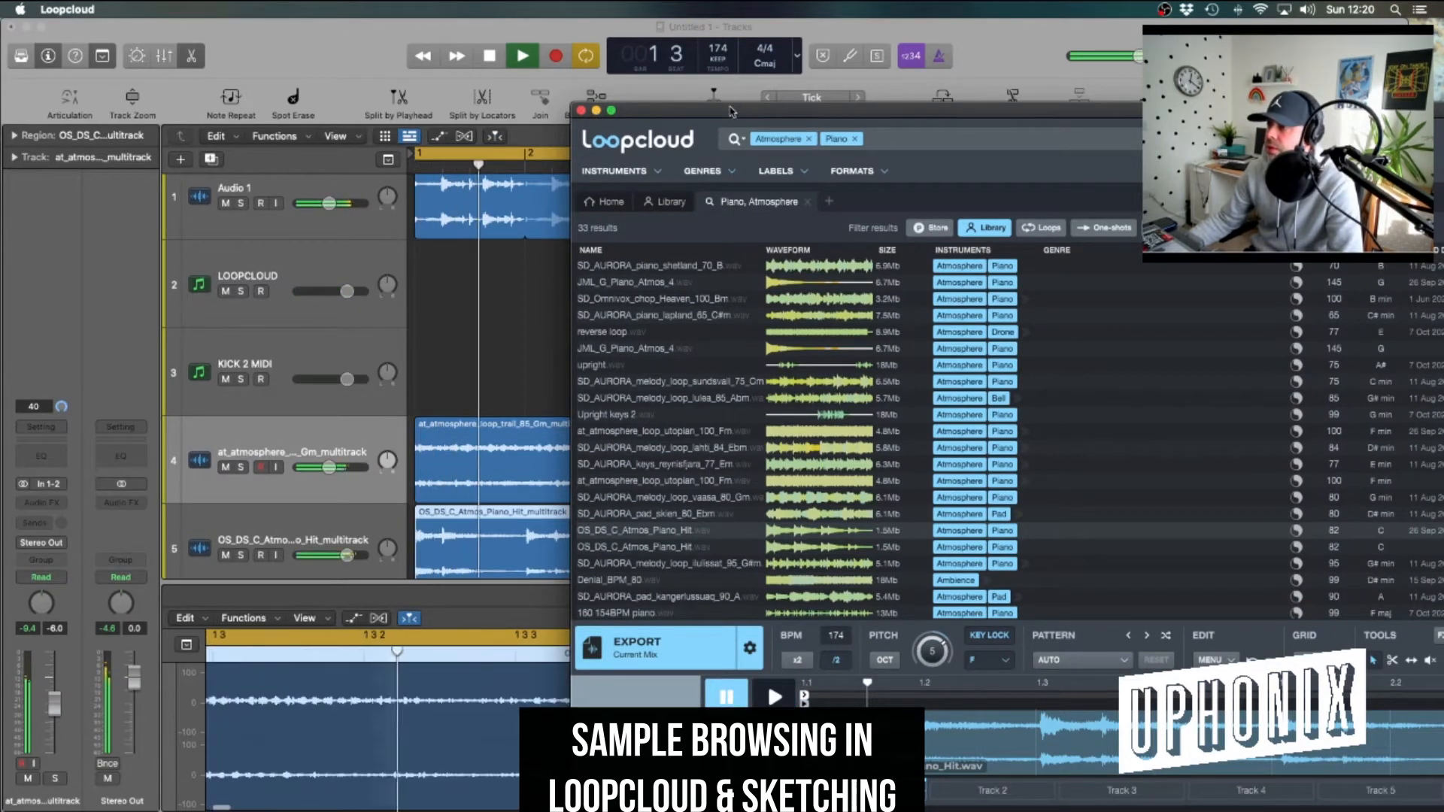
click(598, 111)
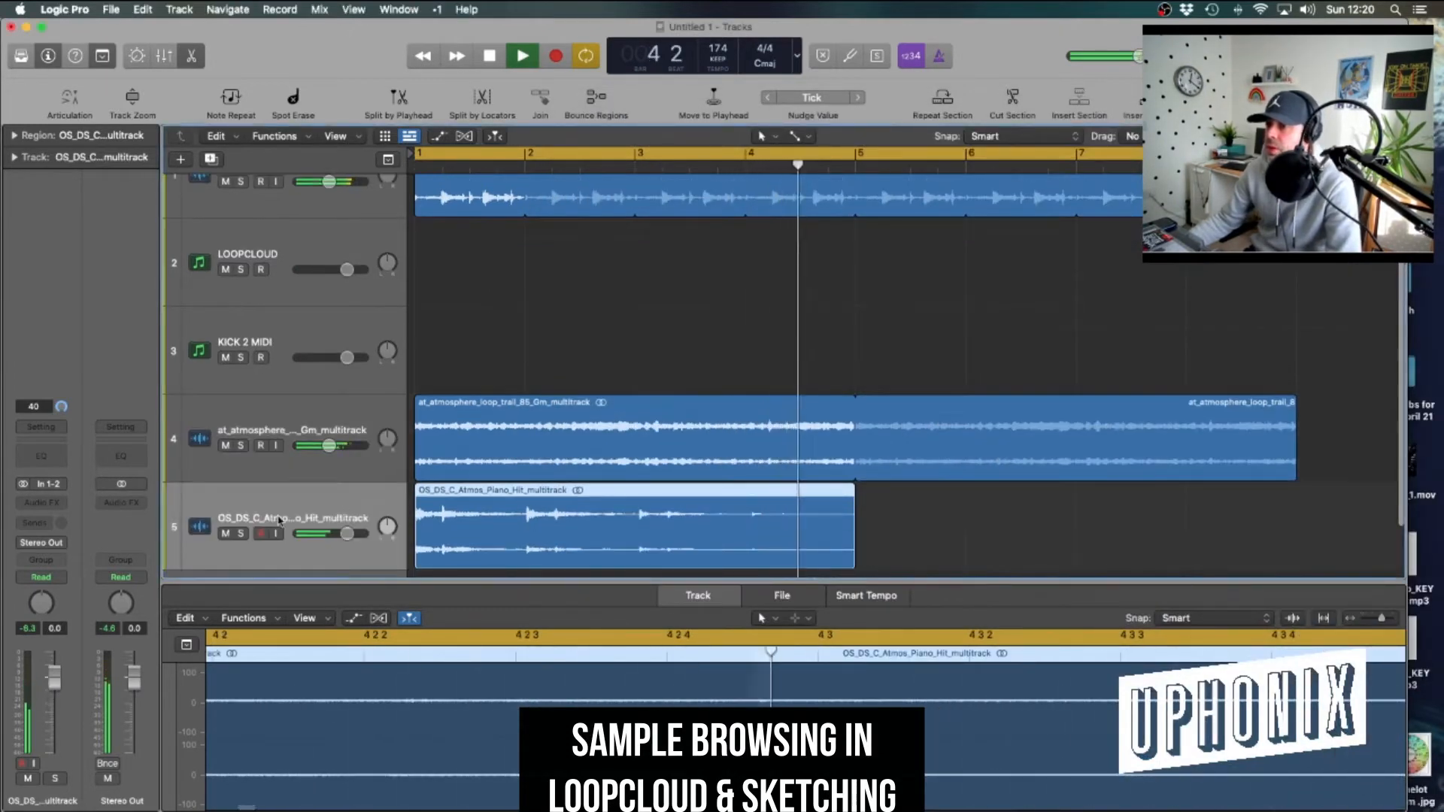
Stop playback, loop the piano hit region up to bar 9 and widen the project window slightly
key(space)
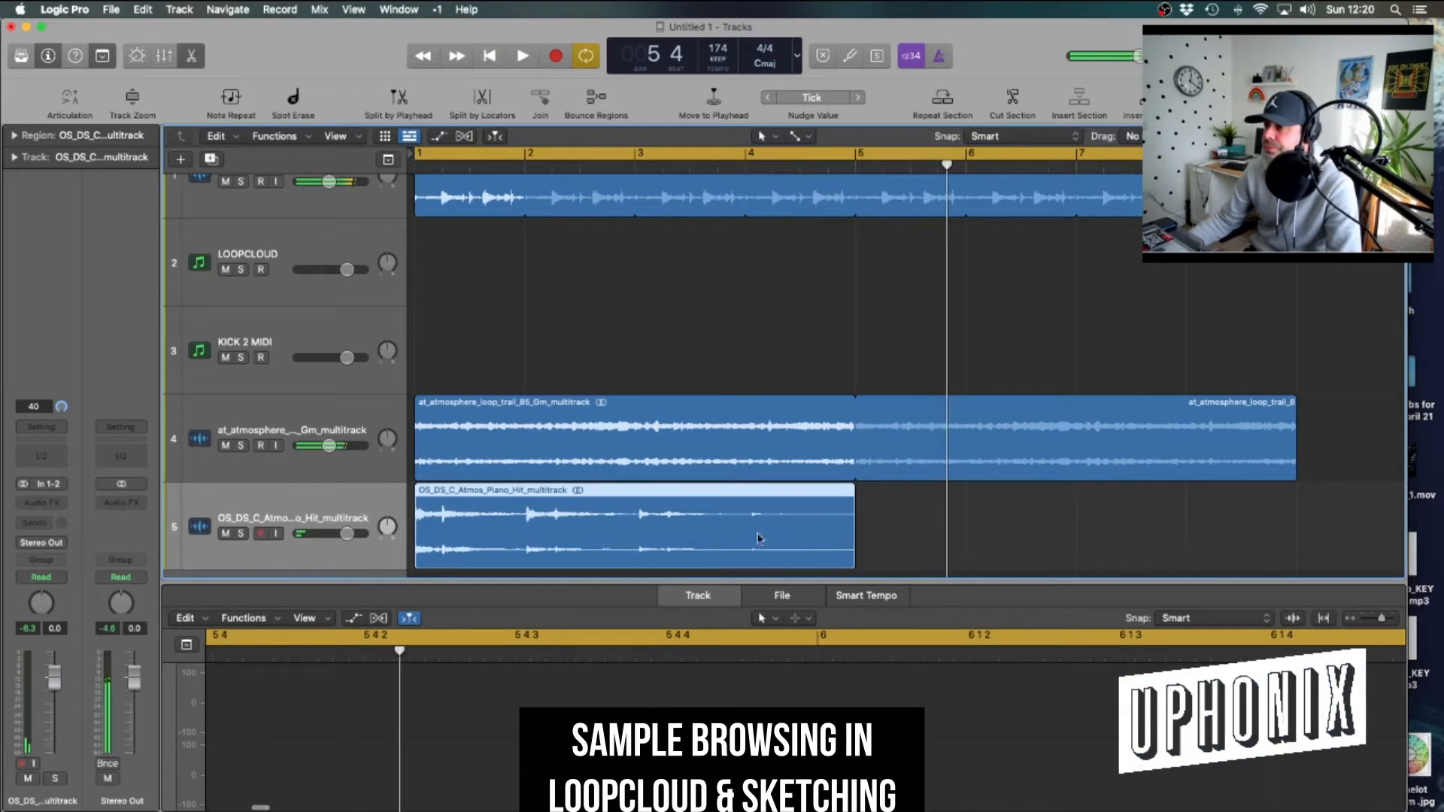
drag(856, 509, 1307, 533)
click(1331, 532)
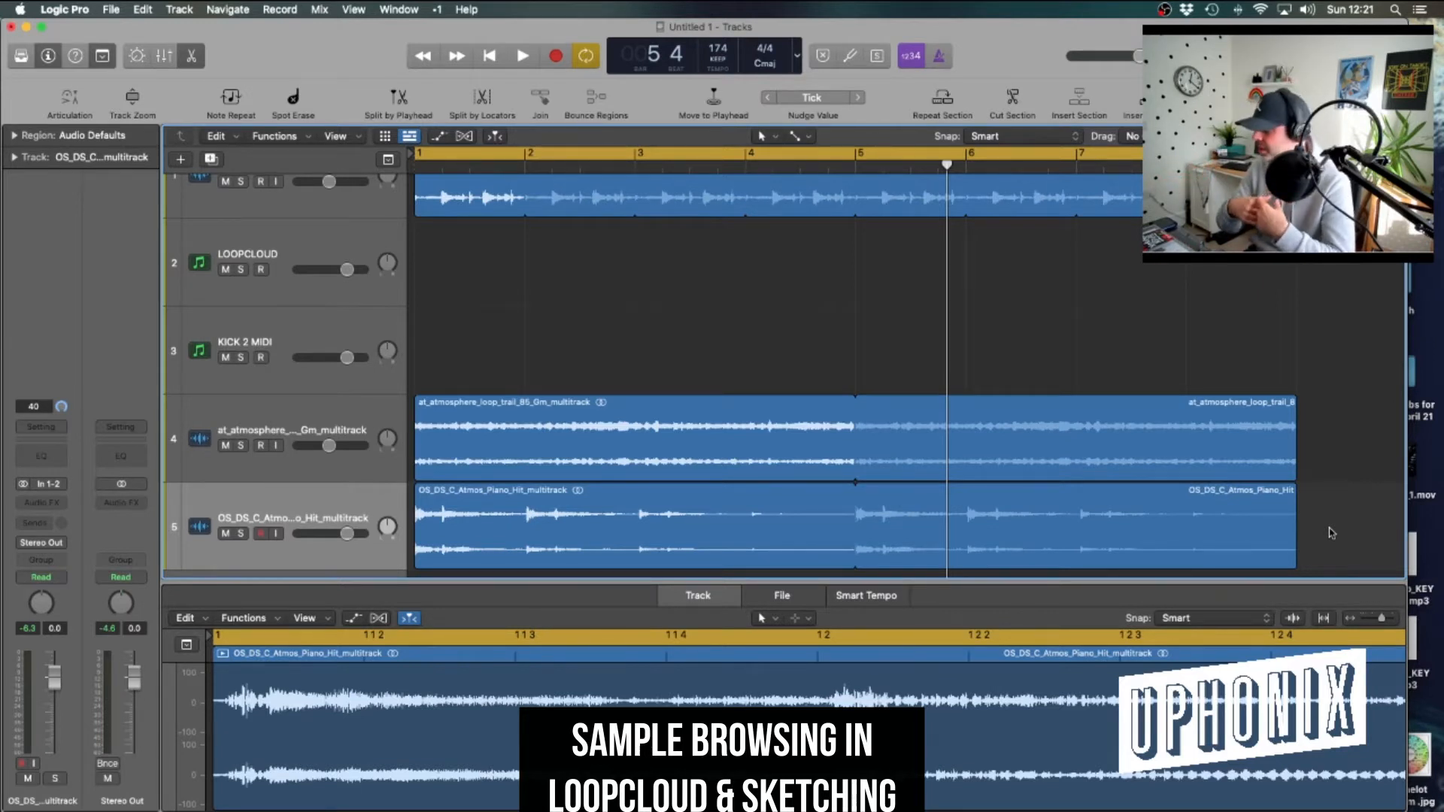
drag(1403, 495, 1437, 489)
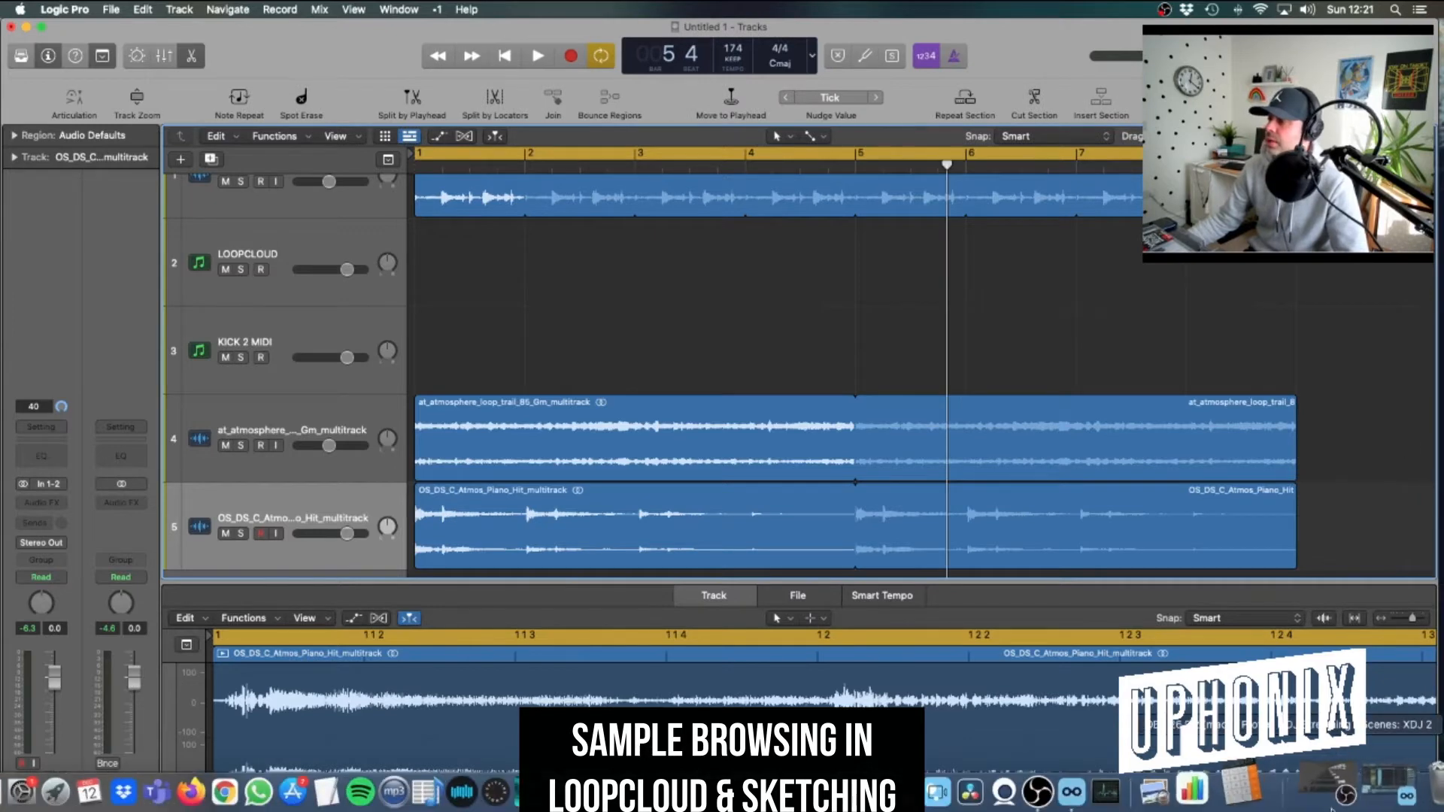
click(1336, 789)
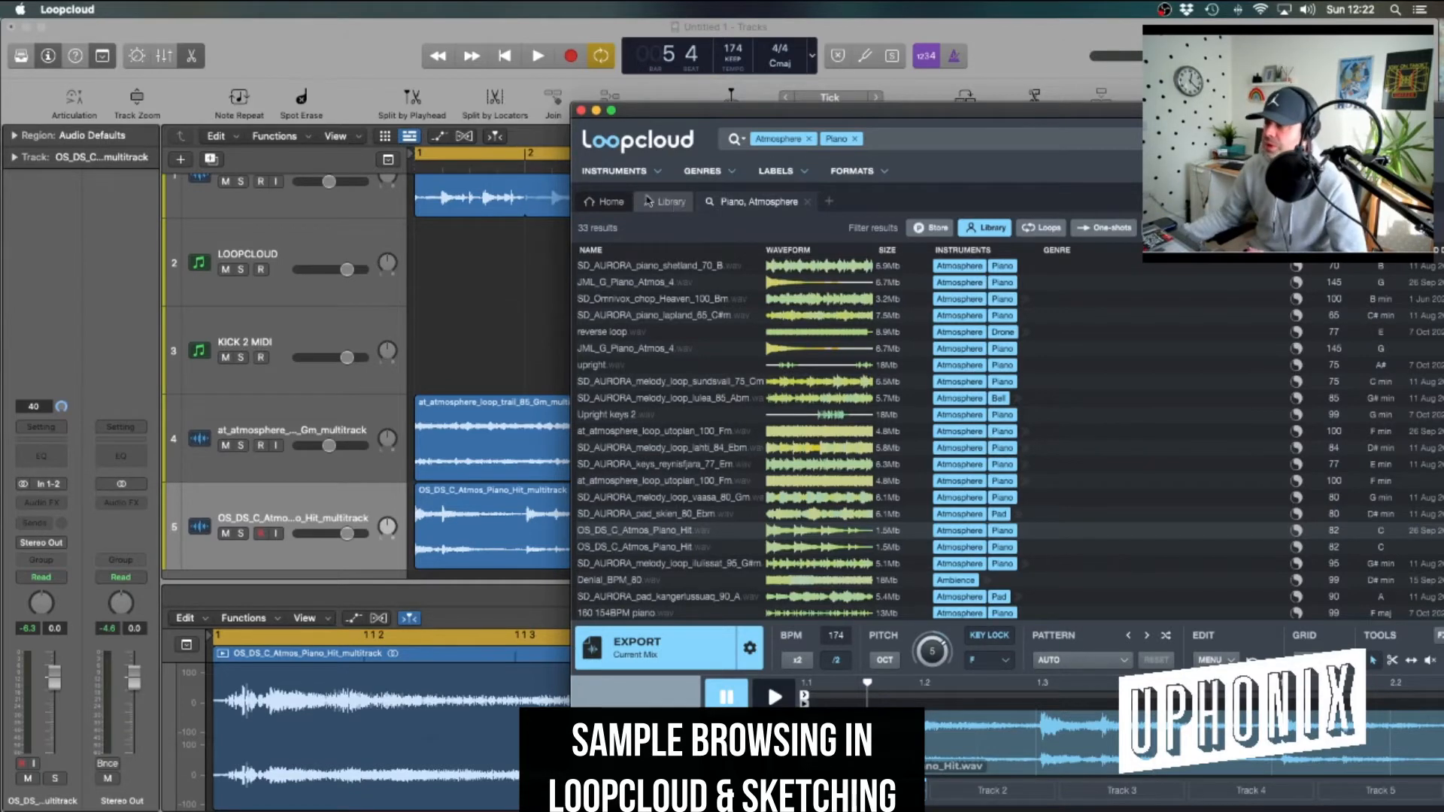
click(596, 111)
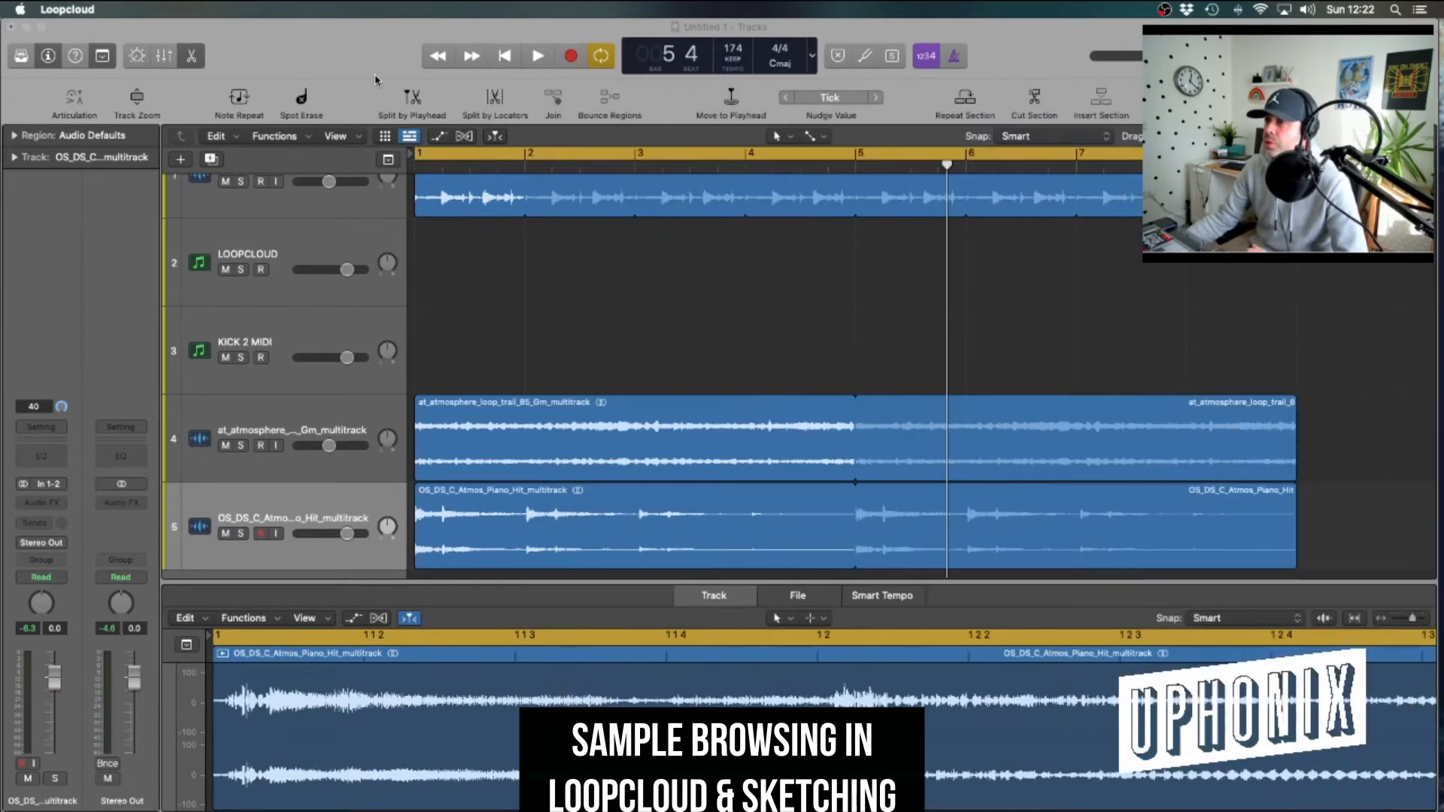
click(643, 312)
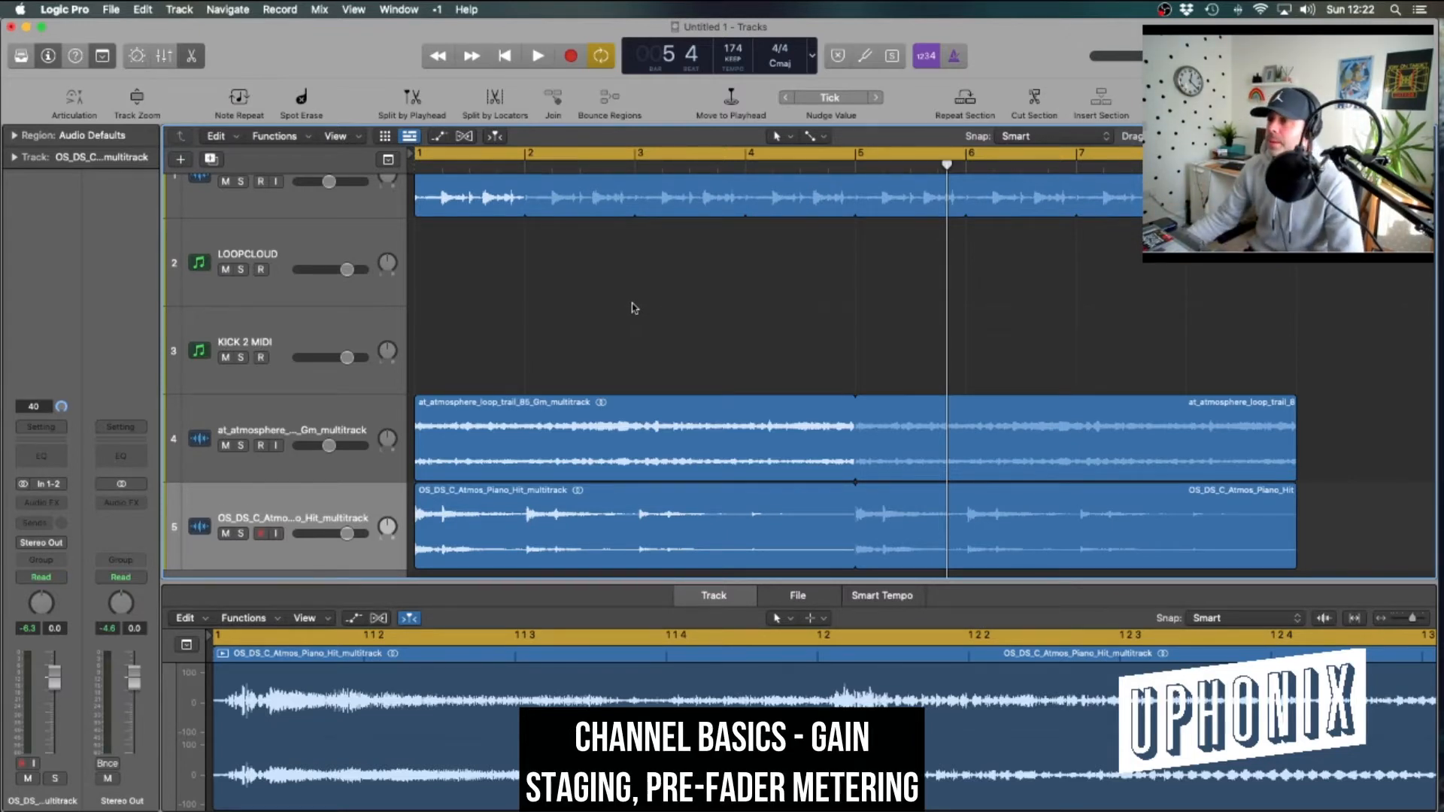
Insert a Gain plug-in on the piano hit track, load its "- 14 db" preset and close the plug-in window
scroll(634, 308, down, 2)
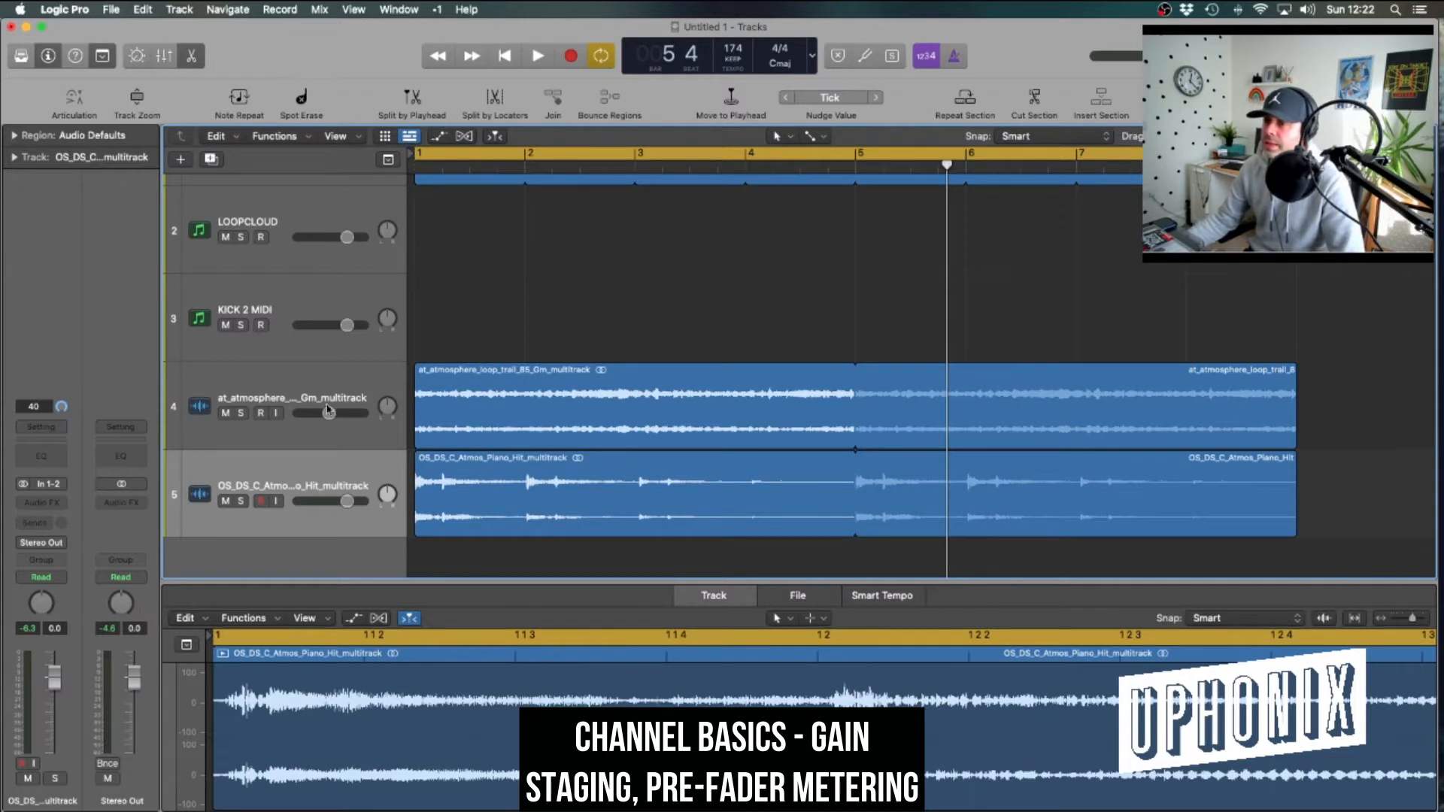
click(54, 504)
mouse_move(66, 536)
click(210, 536)
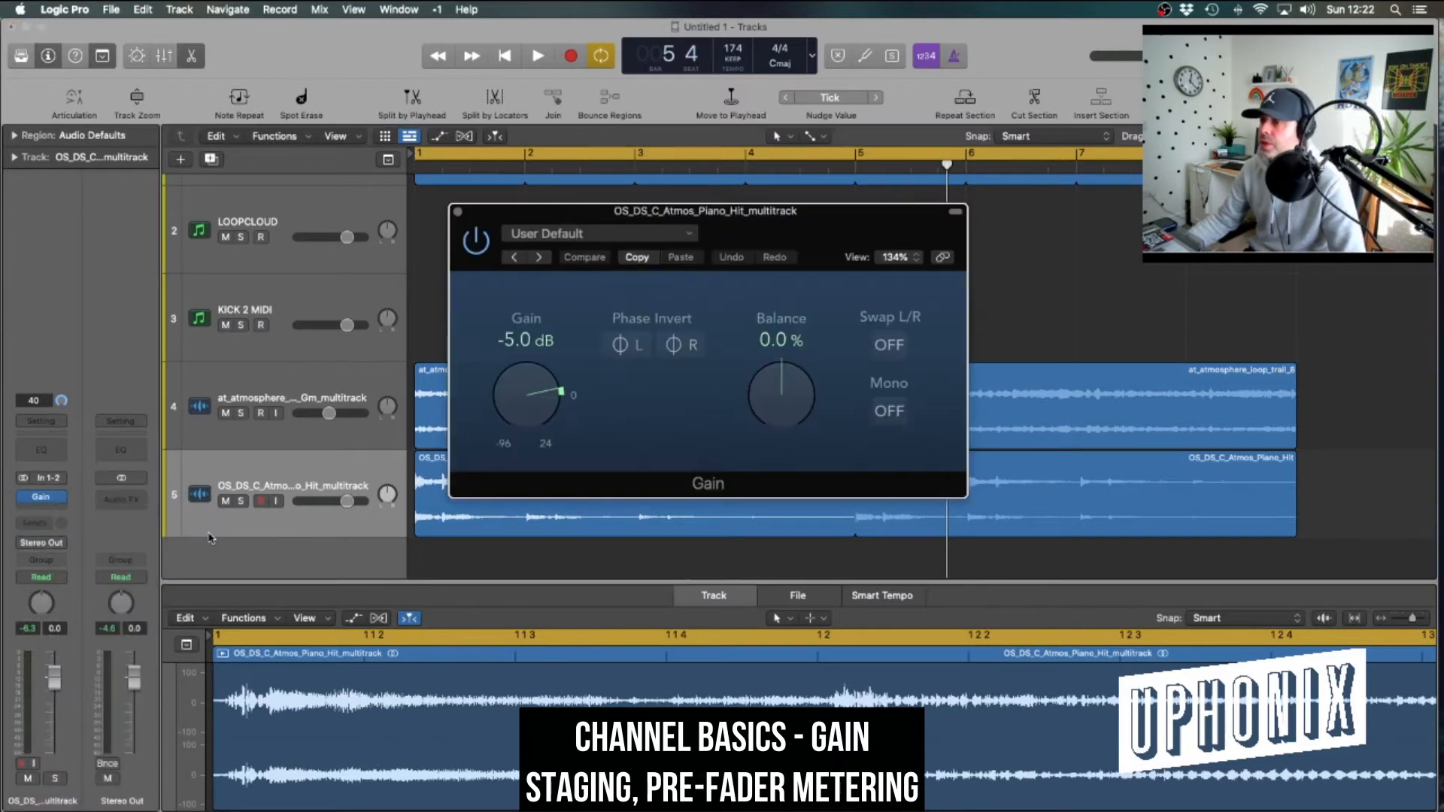
click(558, 237)
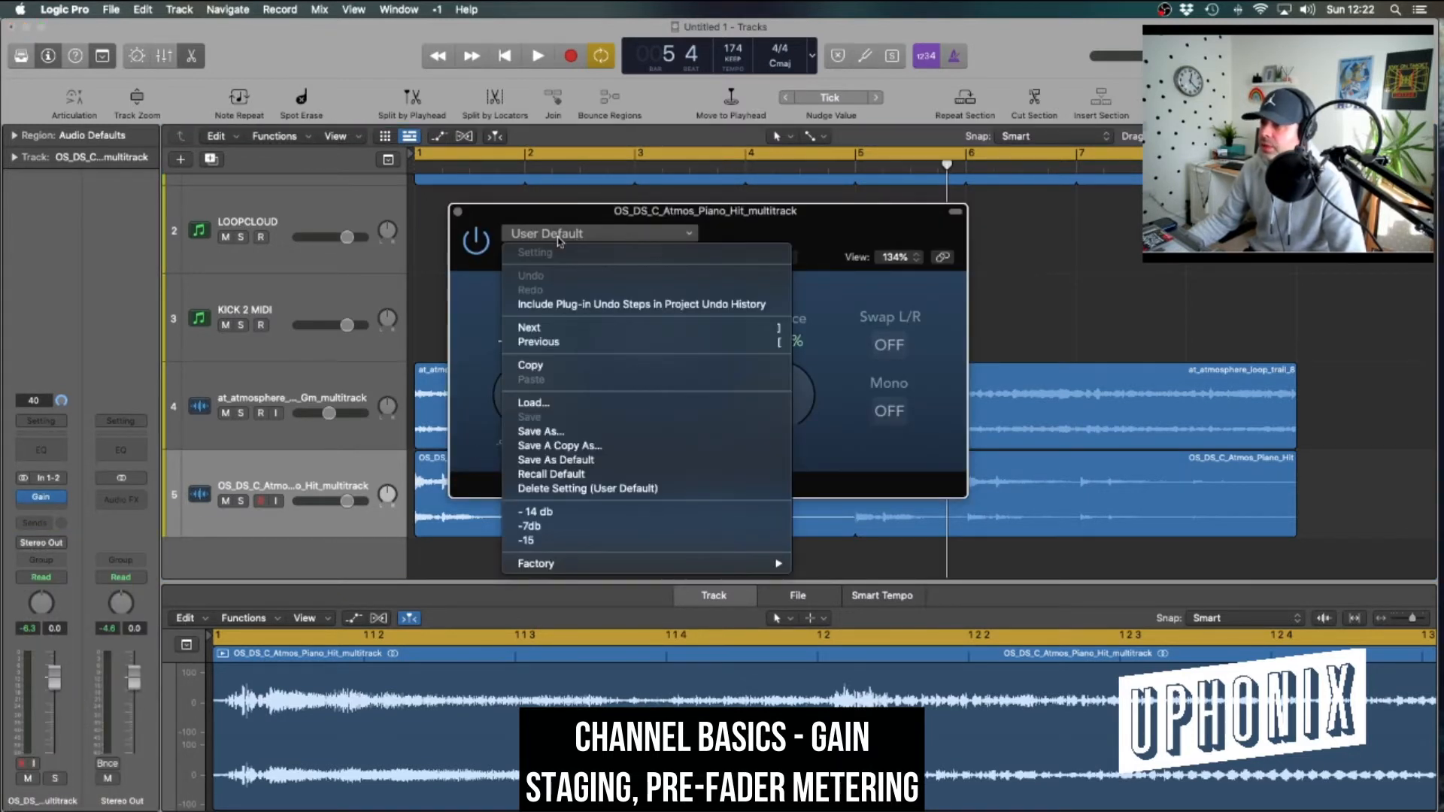
click(539, 516)
click(458, 212)
click(335, 468)
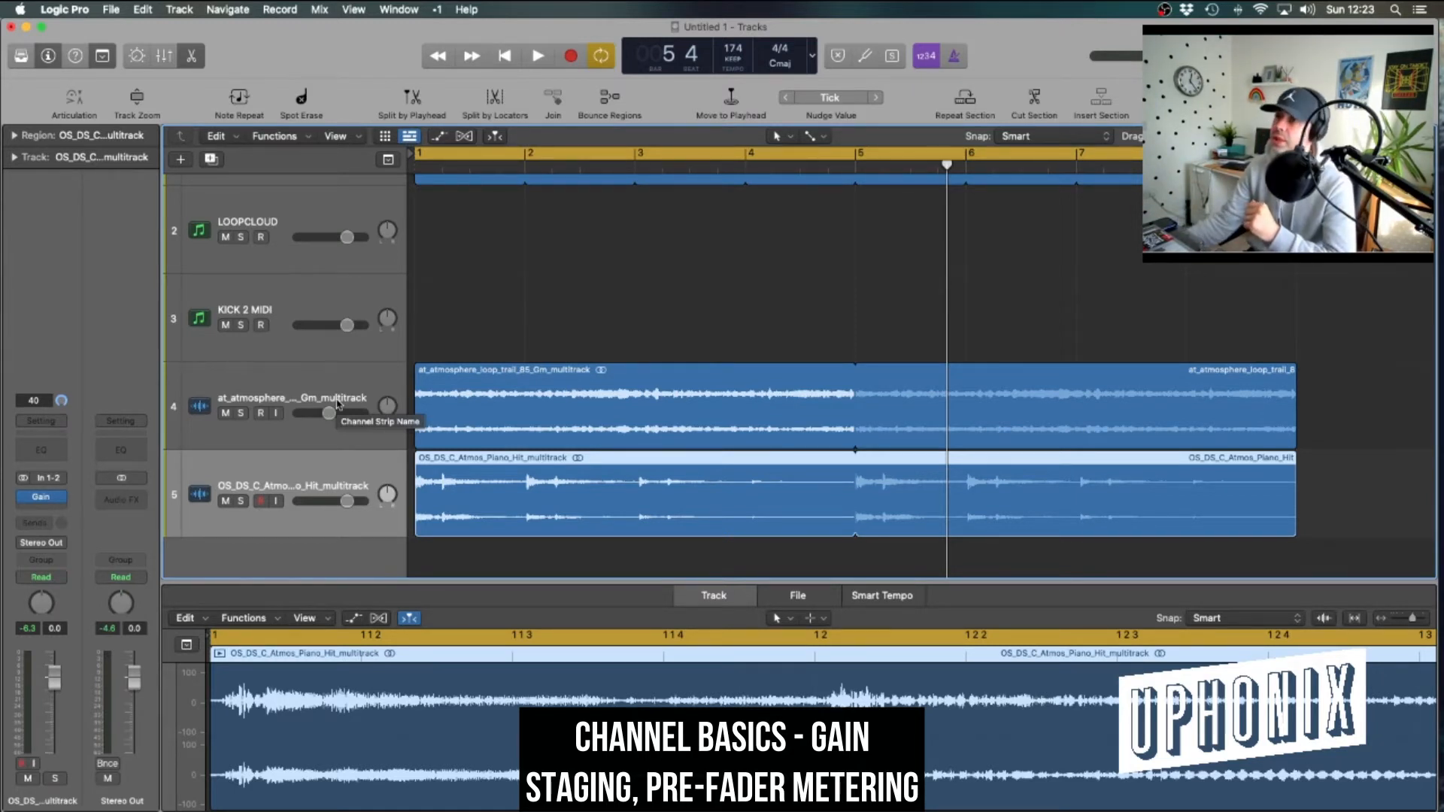
Check the Pre-Fader Metering option without changing it and clear the piano hit channel's peak level
click(320, 9)
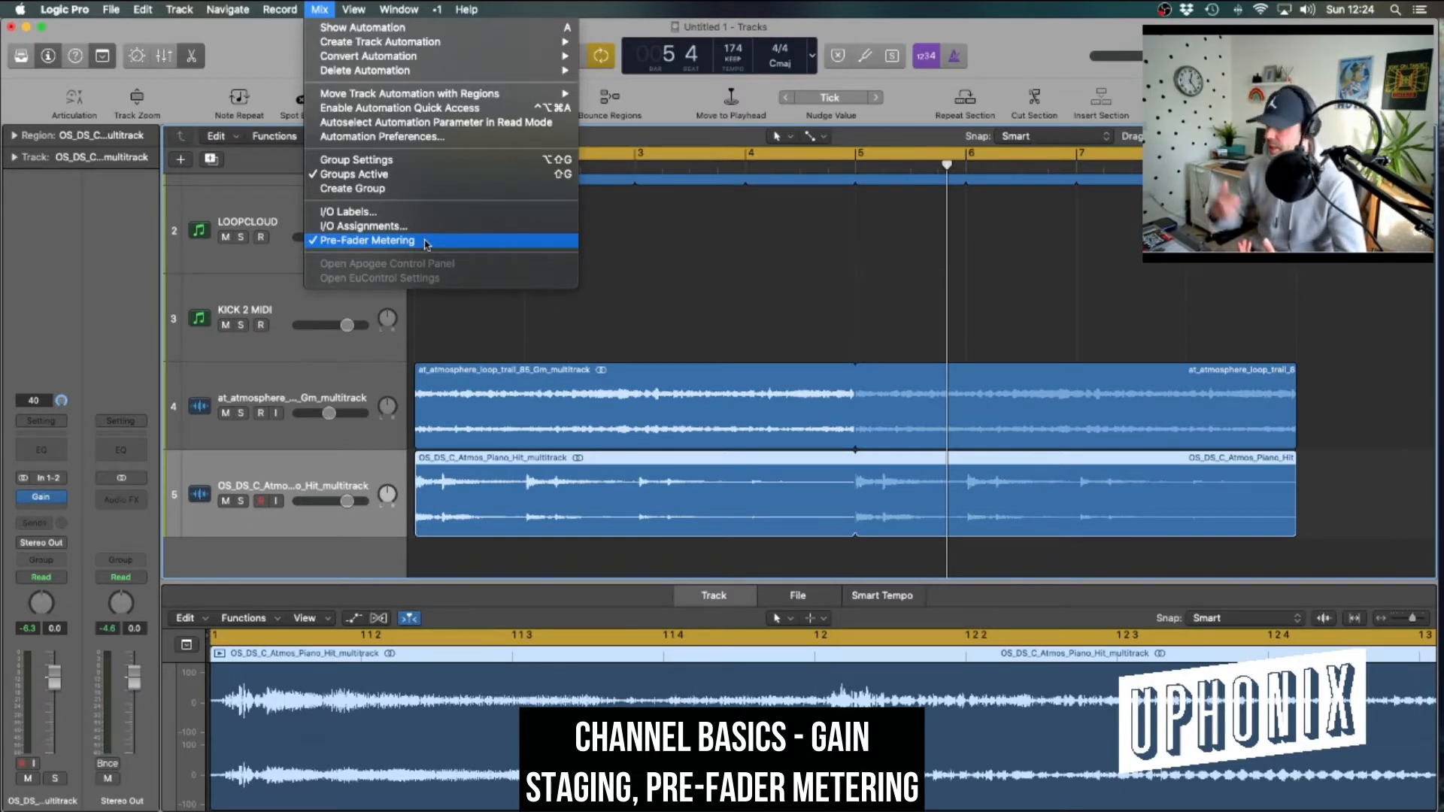
click(784, 271)
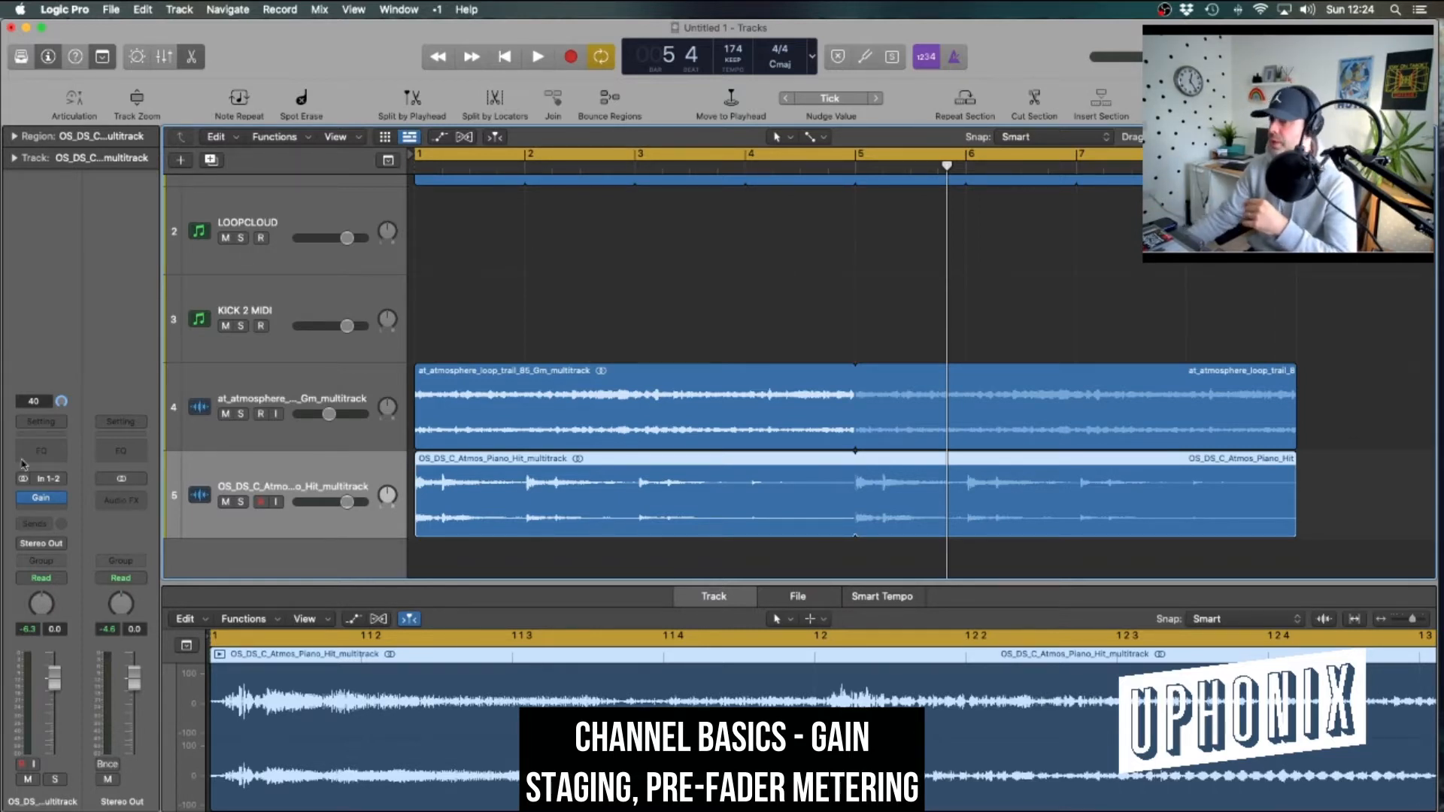
click(27, 629)
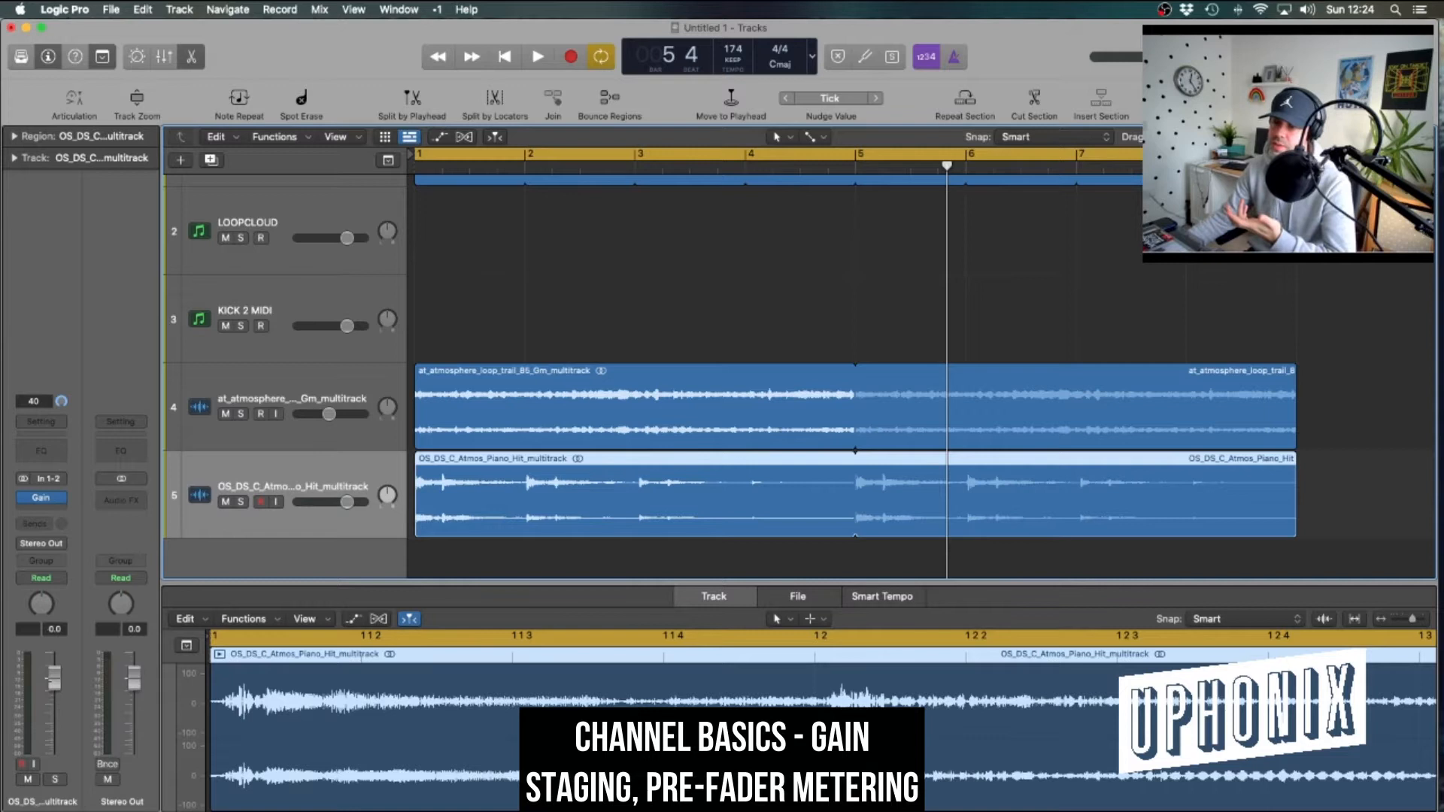
Try lowering the piano hit channel's volume to -7.0 dB and return it to 0.0 dB
mouse_move(53, 683)
mouse_down()
mouse_move(58, 726)
mouse_move(56, 710)
mouse_up()
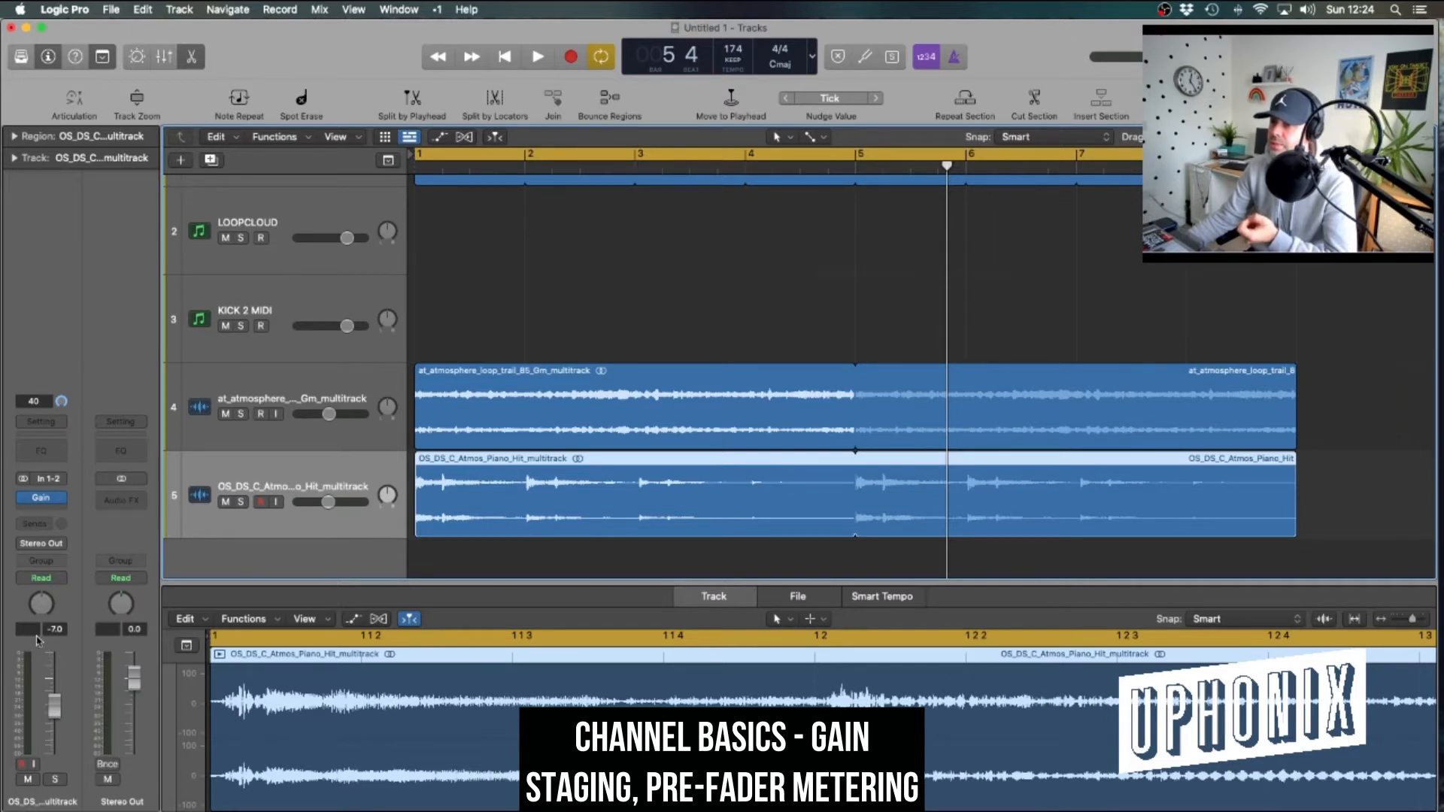
drag(54, 707, 54, 675)
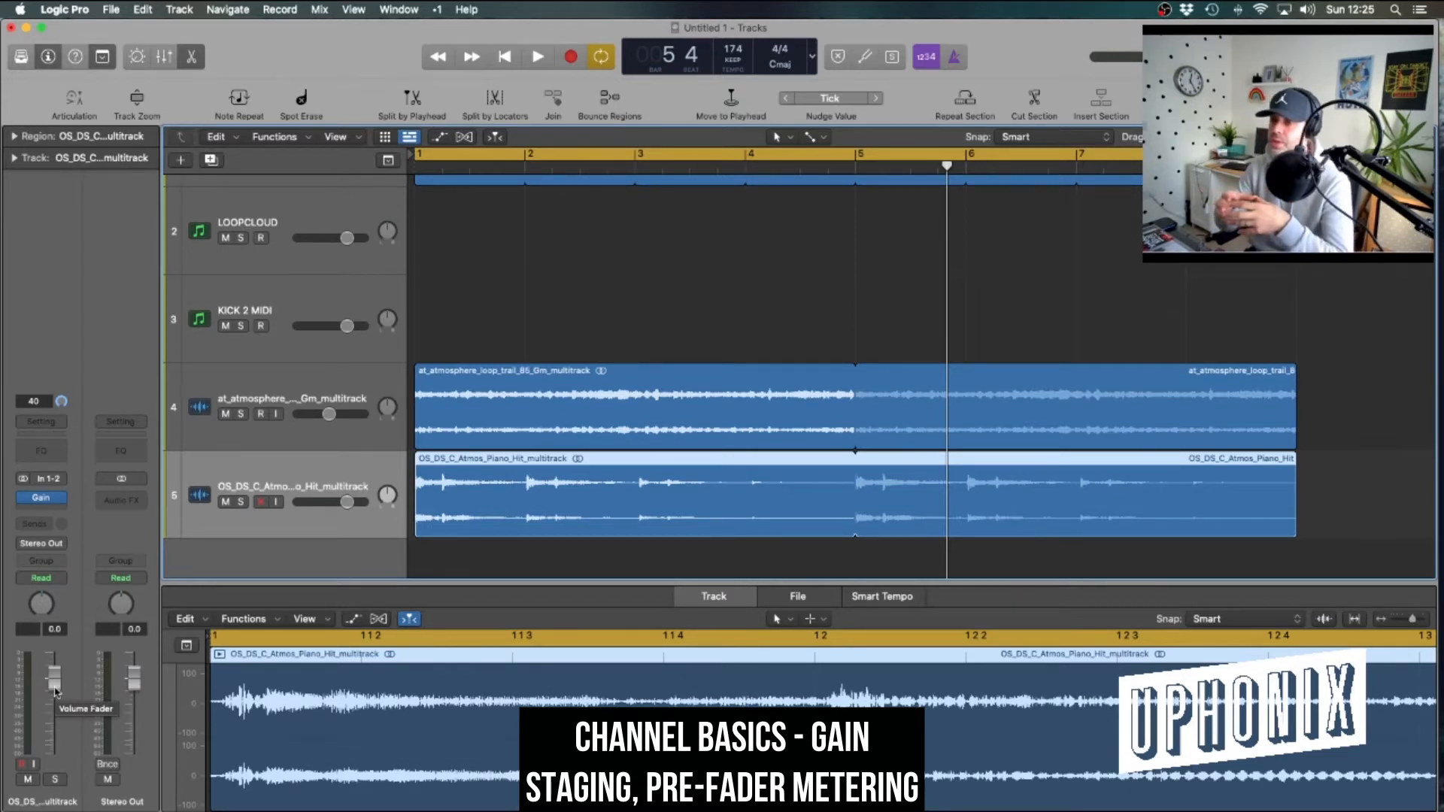
mouse_move(42, 502)
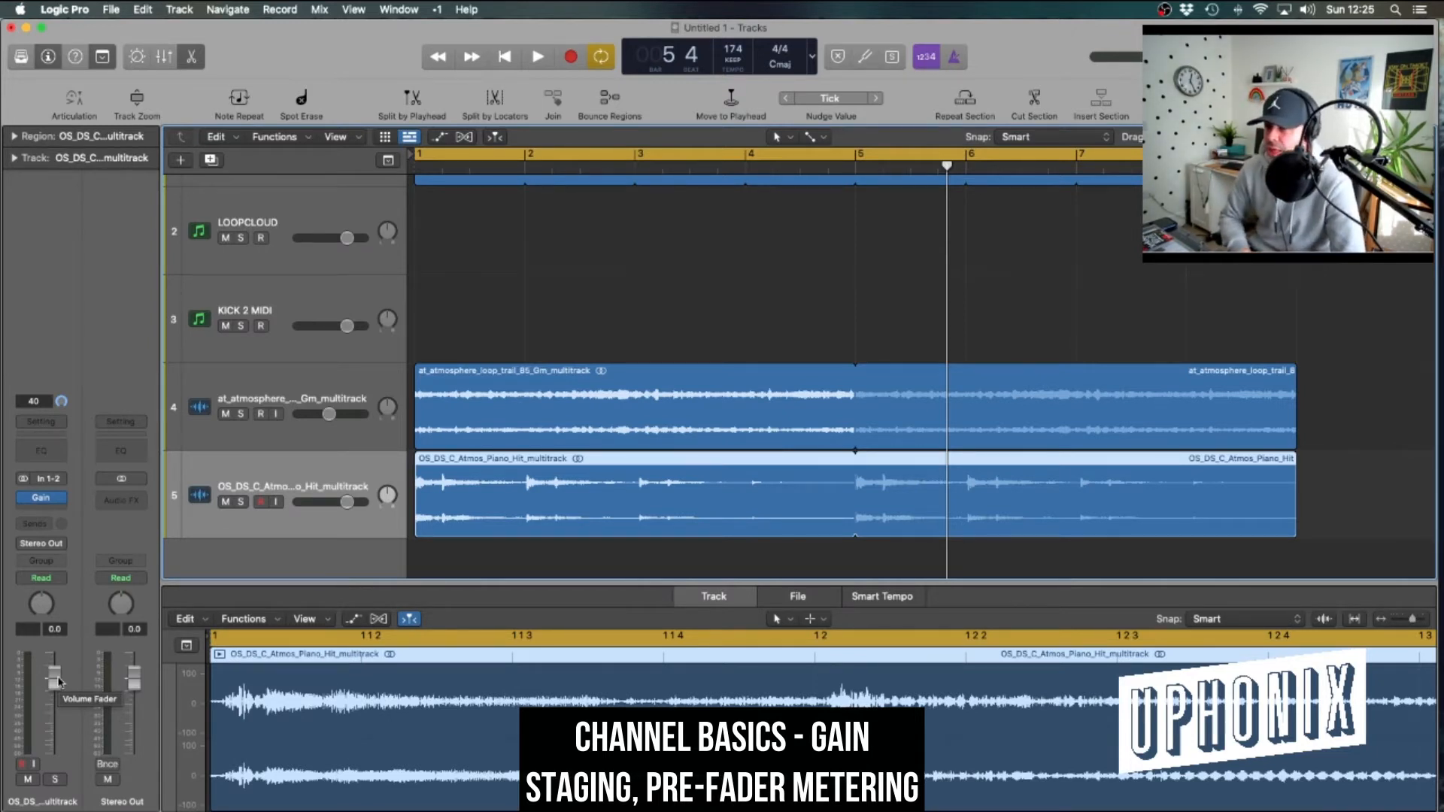
drag(58, 682, 57, 682)
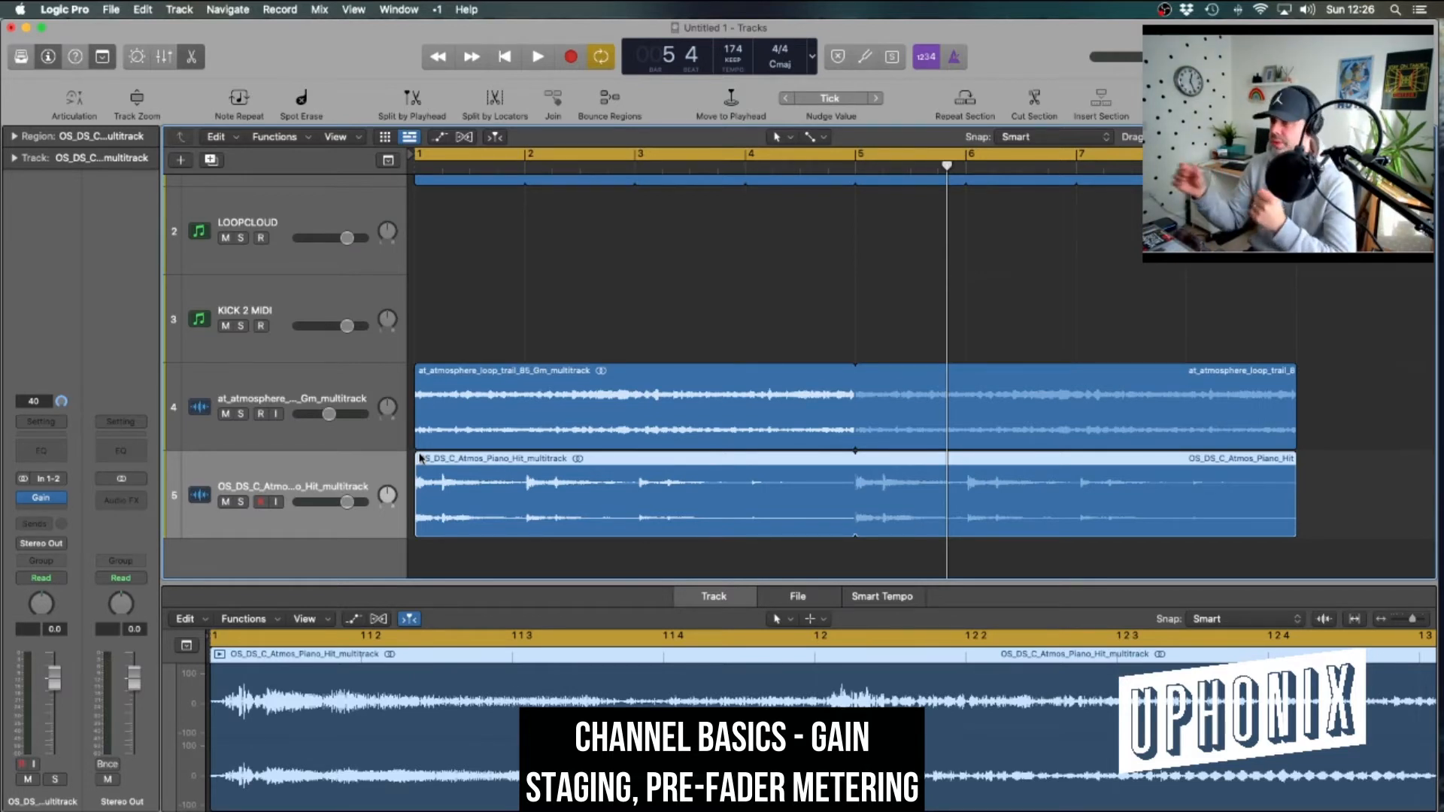
Play the project briefly from bar 1 to check the piano hit channel's level, and return to the first track
scroll(376, 459, down, 1)
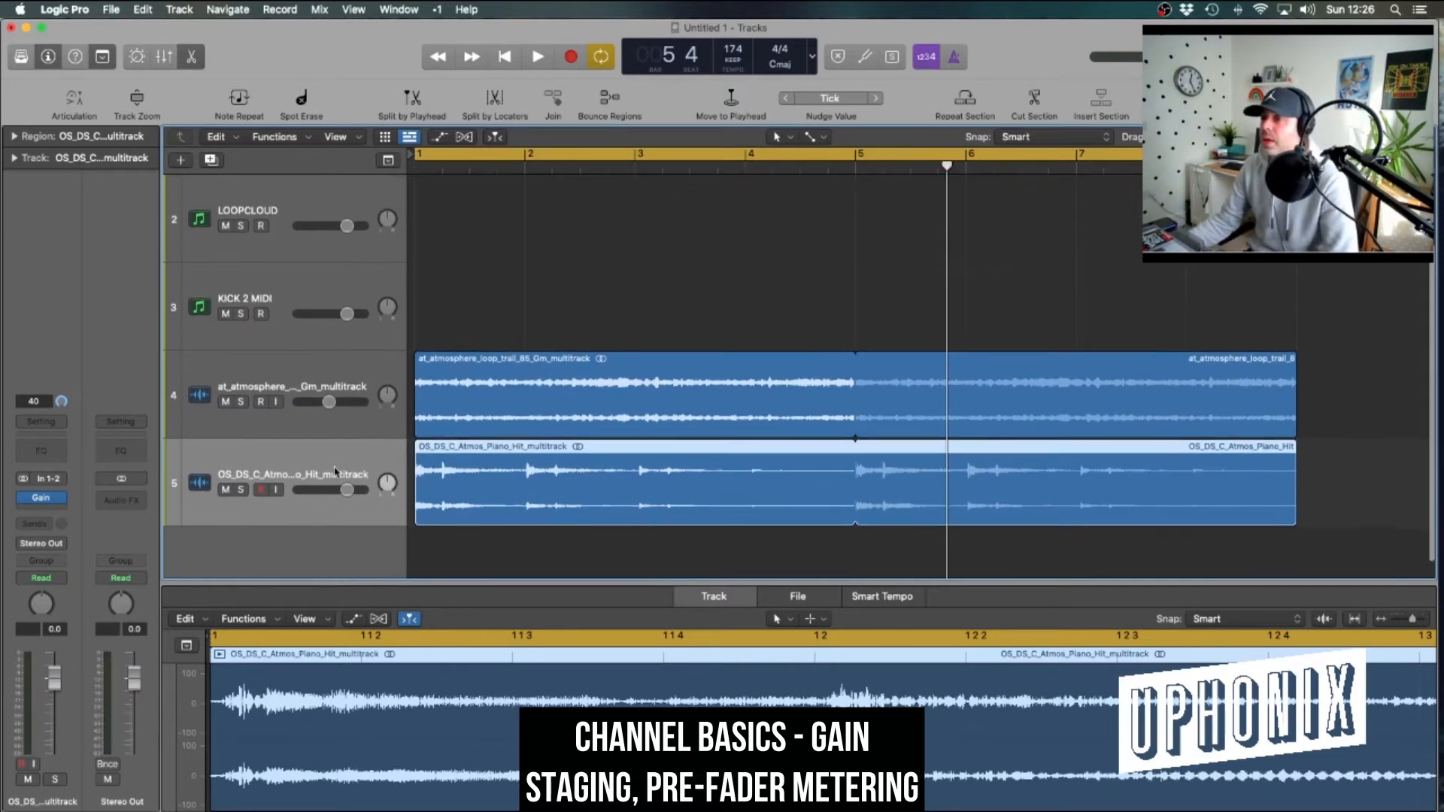
key(space)
key(space)
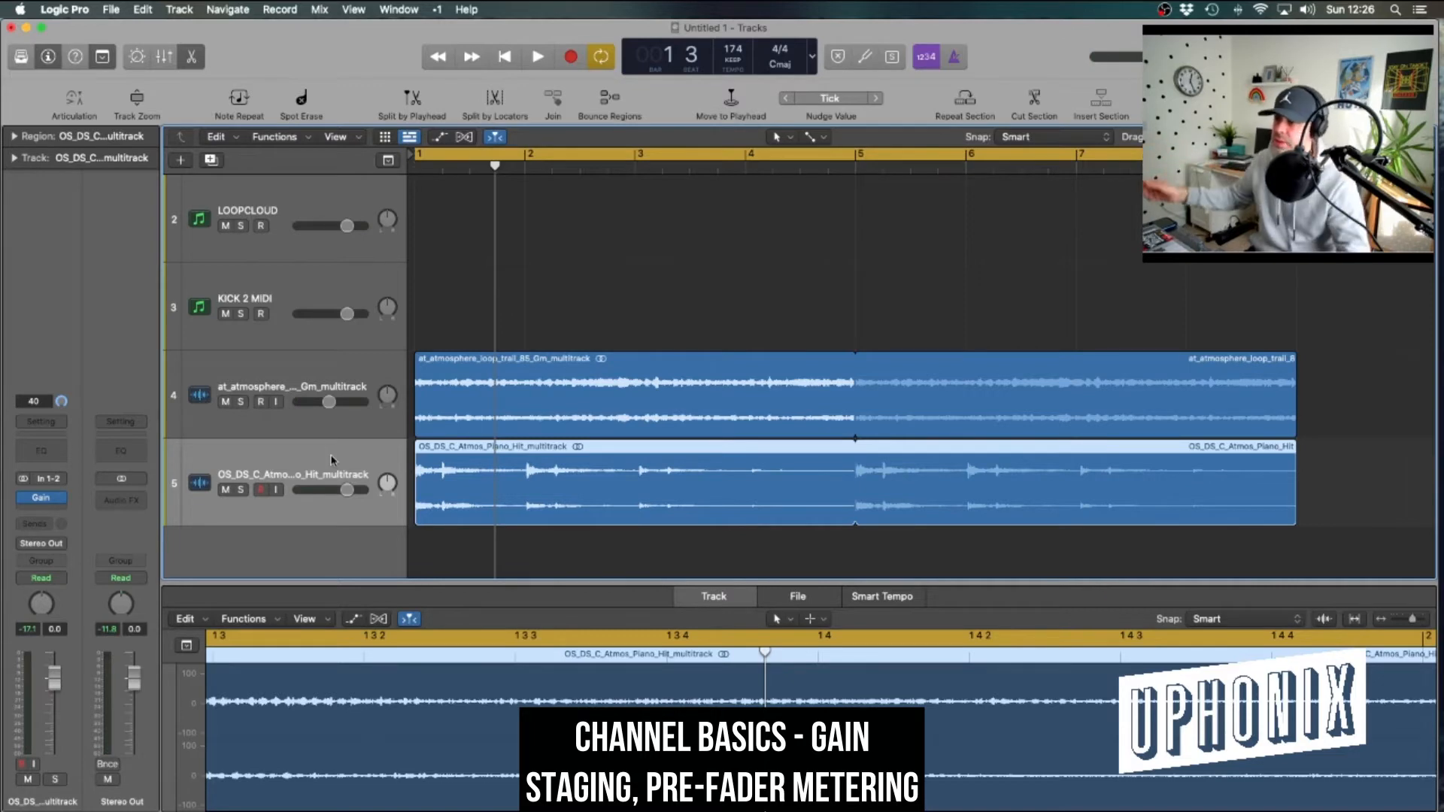
scroll(332, 461, up, 1)
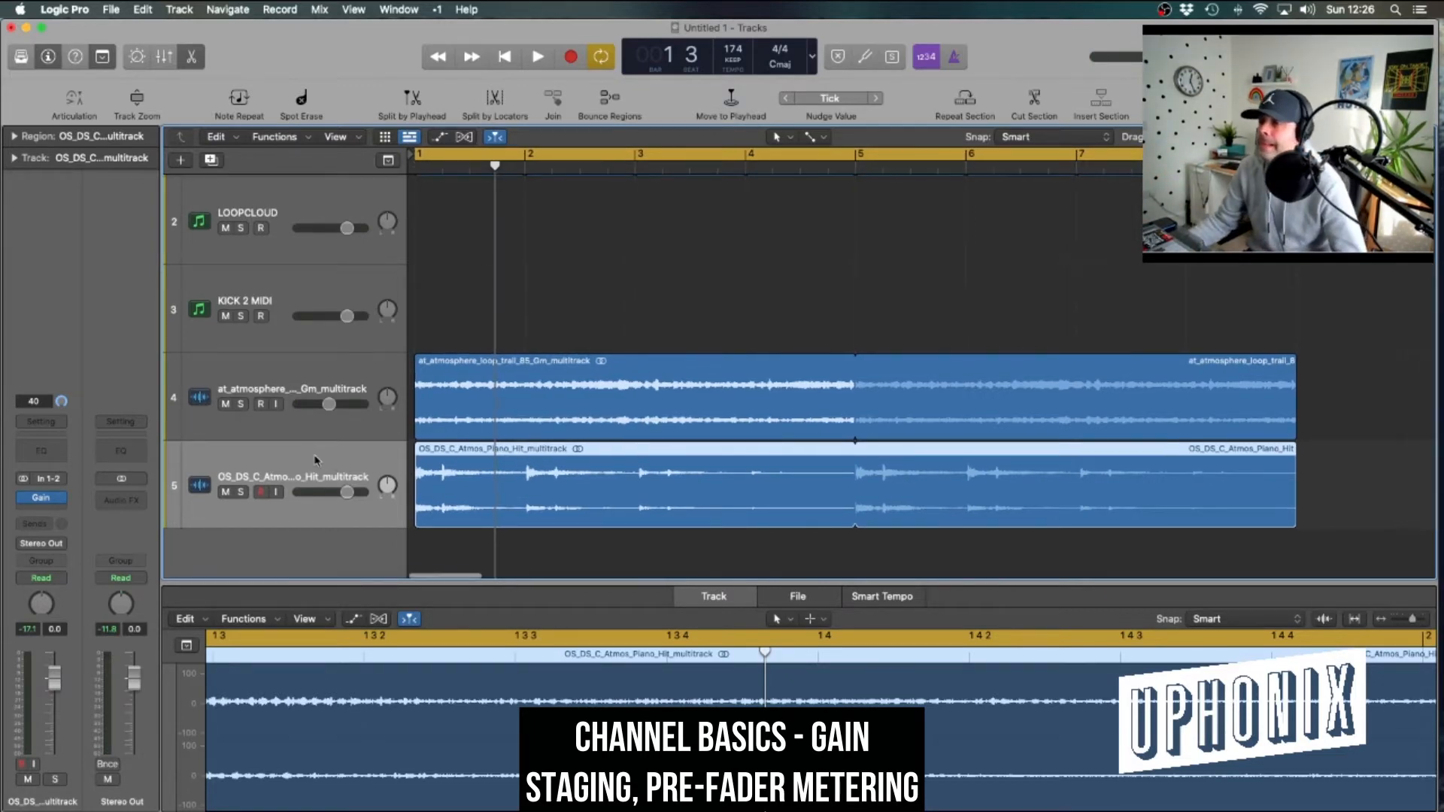
scroll(738, 486, up, 5)
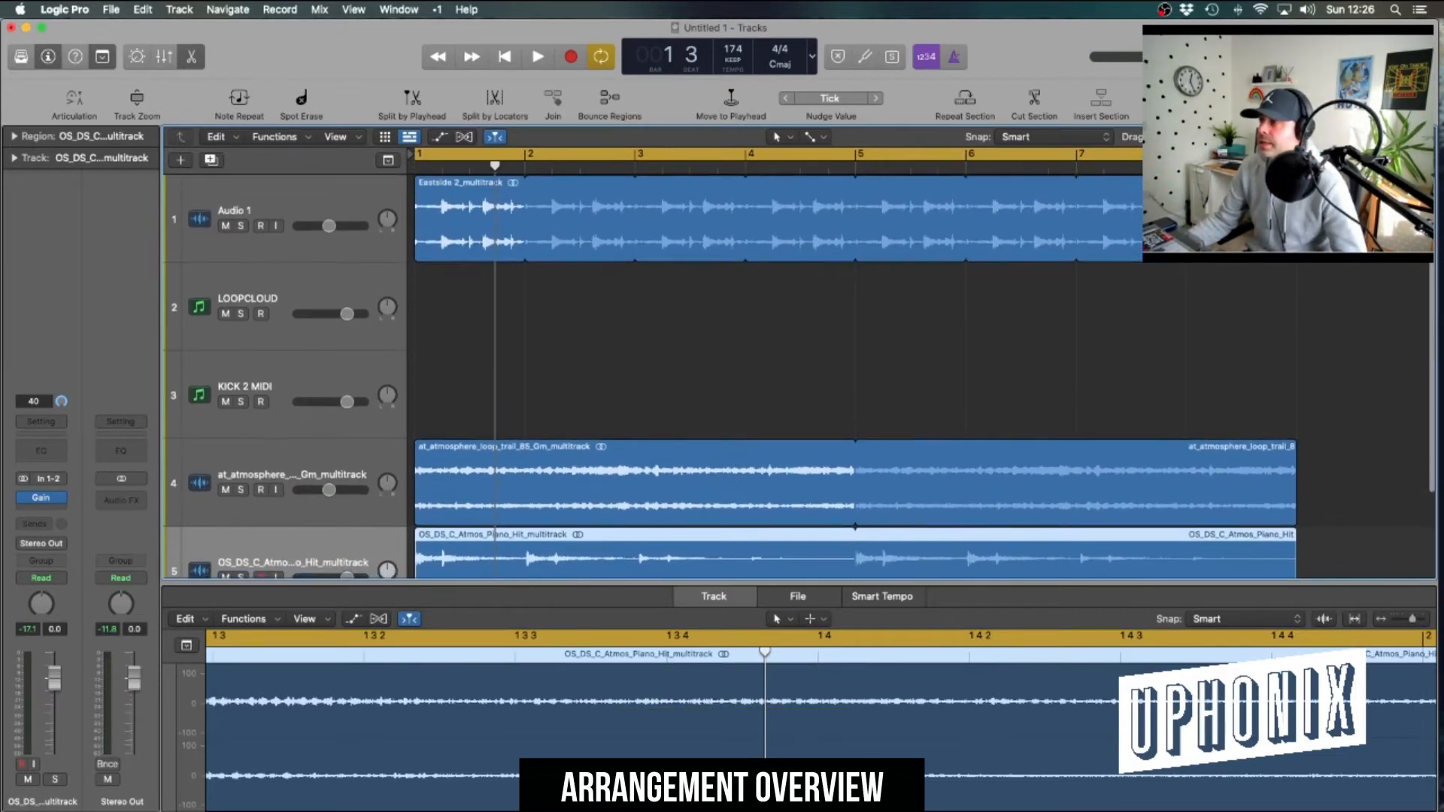
Look through the full track list of the Tell You_2021 MIXDOWN_alt 2nd drop arrangement
drag(1356, 137, 1339, 137)
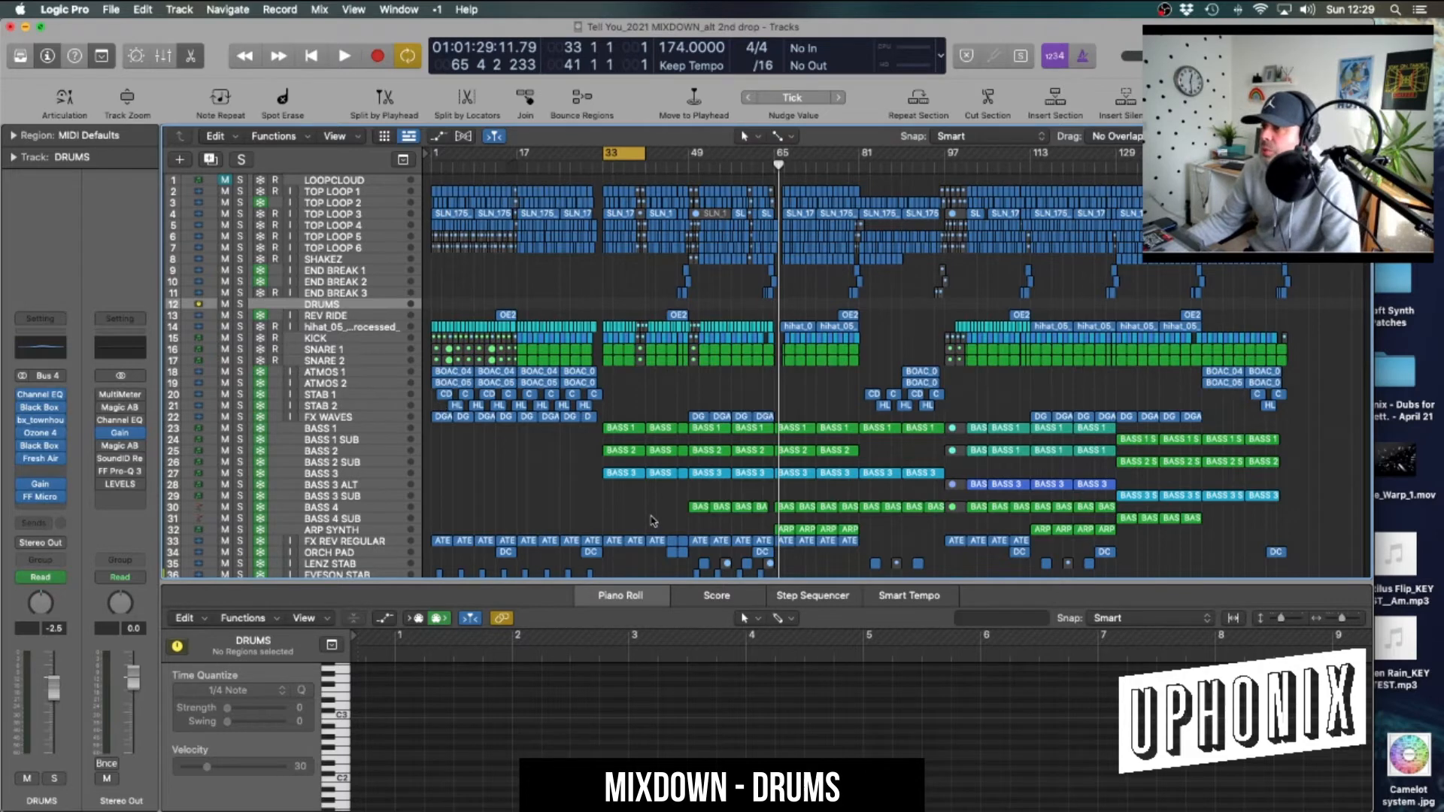
scroll(651, 520, down, 5)
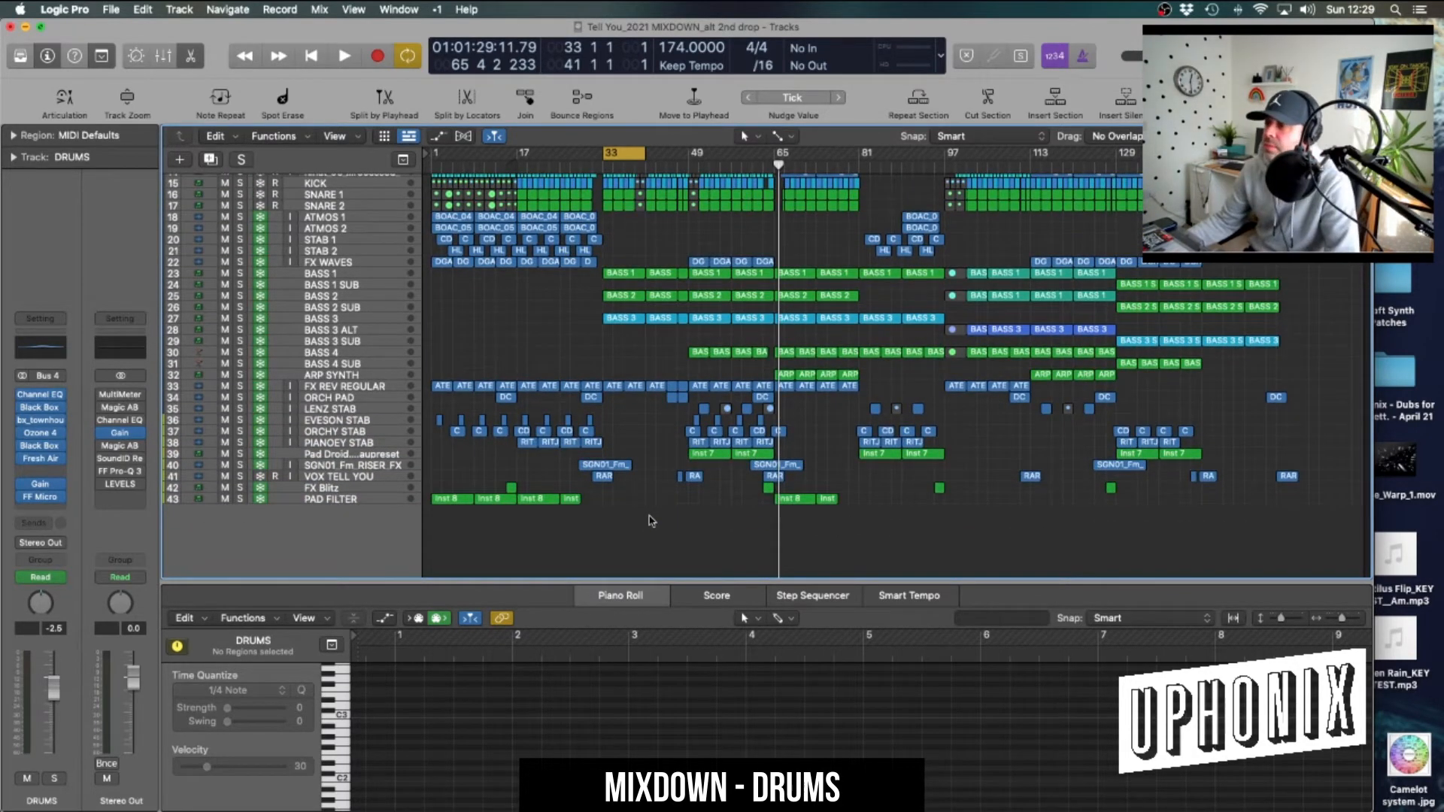
scroll(652, 521, up, 5)
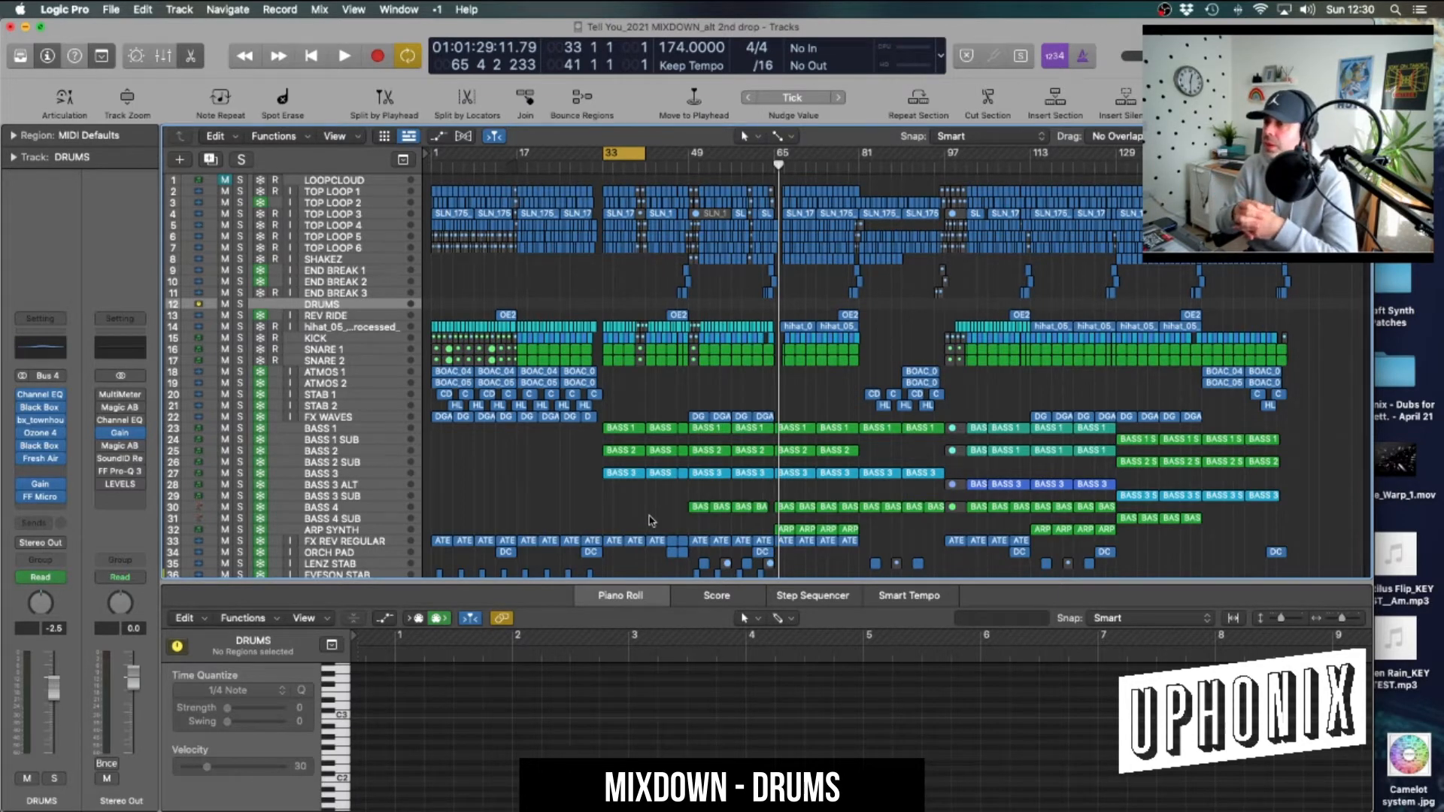
Select the TOP LOOP 1 track and magnify its selected regions from bar 33 to inspect their waveforms
click(361, 192)
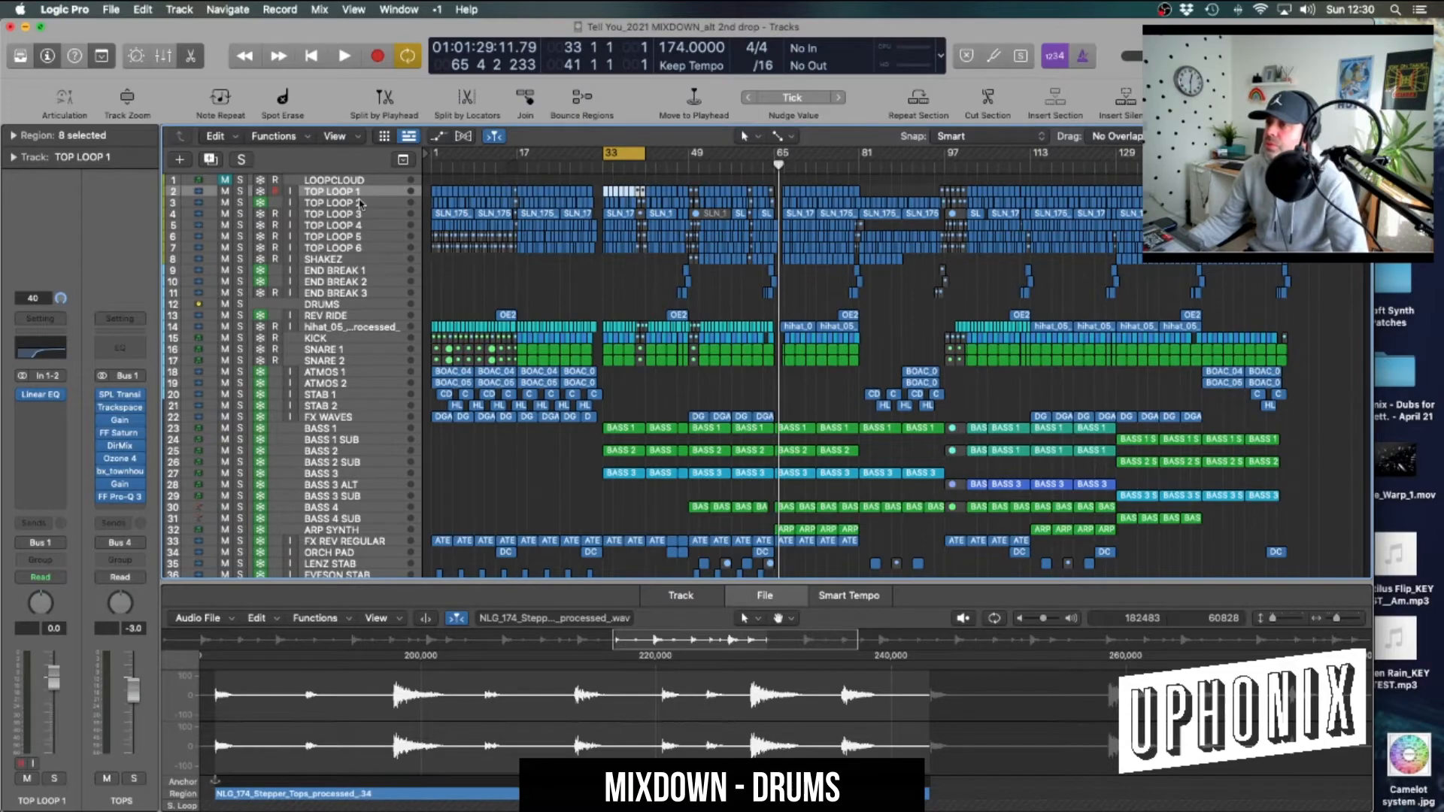
key(z)
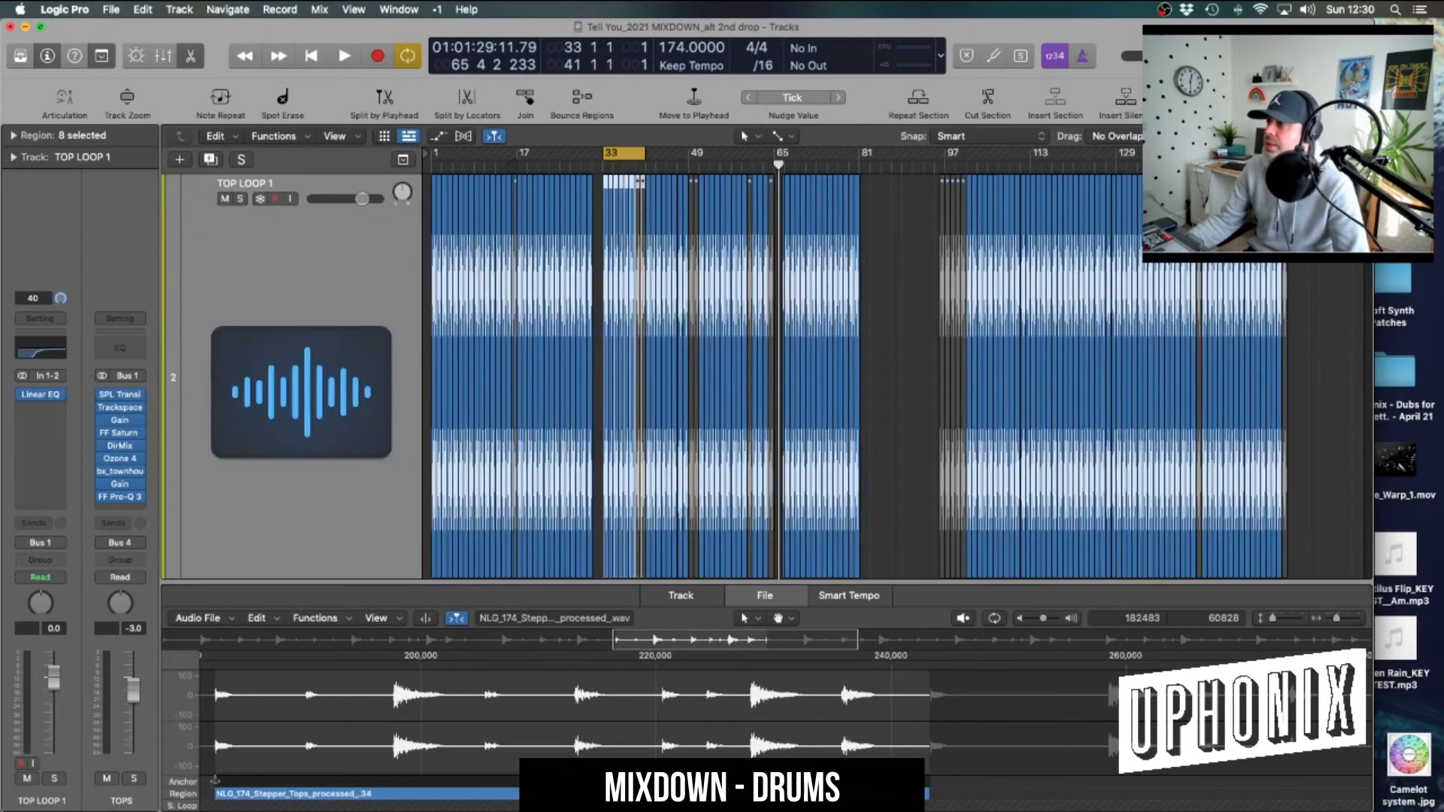
key(super+Right)
key(super+Right)
key(super+Right)
key(super+Right)
key(super+Right)
key(super+Right)
key(super+Right)
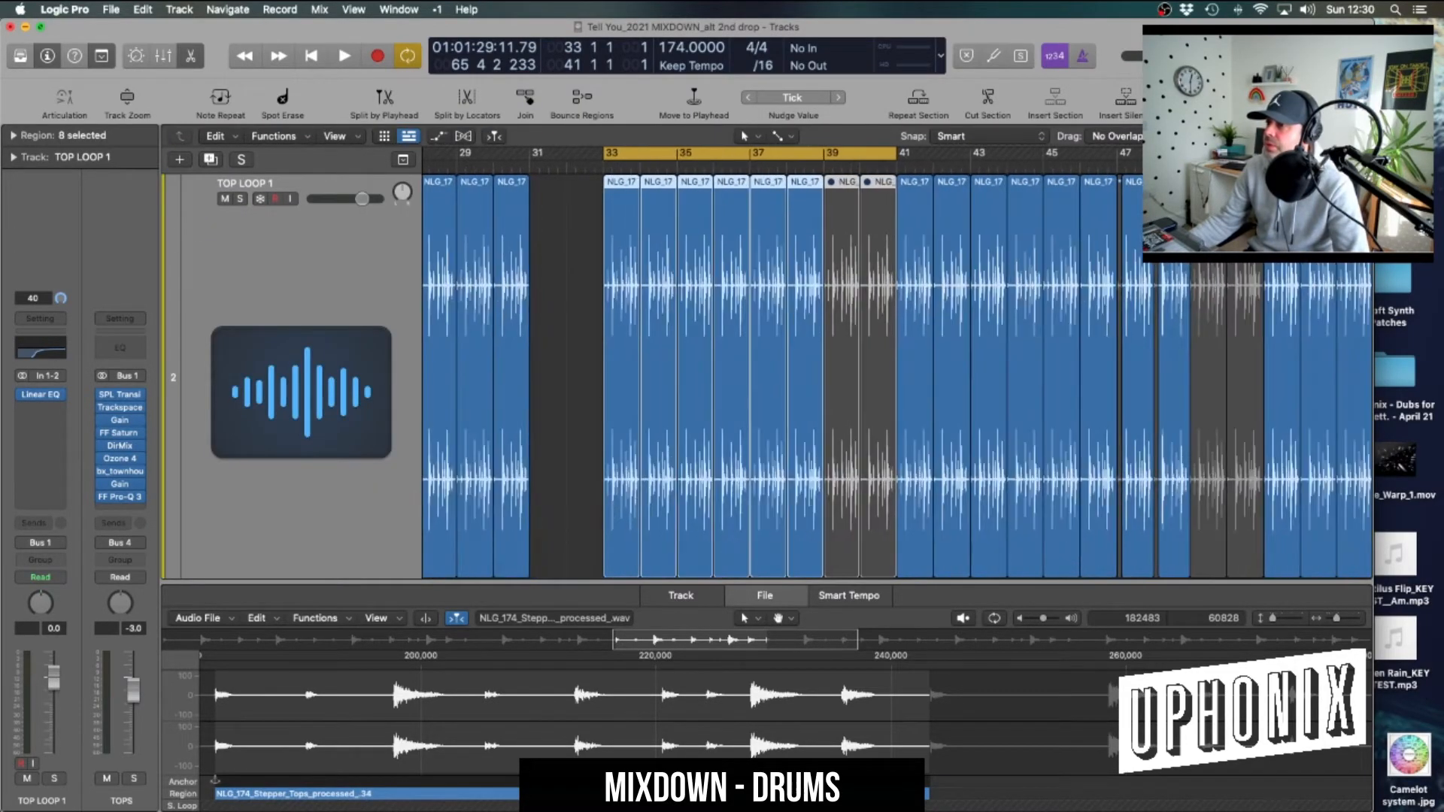
Examine the enlarged waveforms of TOP LOOP 1 through TOP LOOP 5 from the start of the arrangement
scroll(940, 286, left, 14)
scroll(908, 294, up, 5)
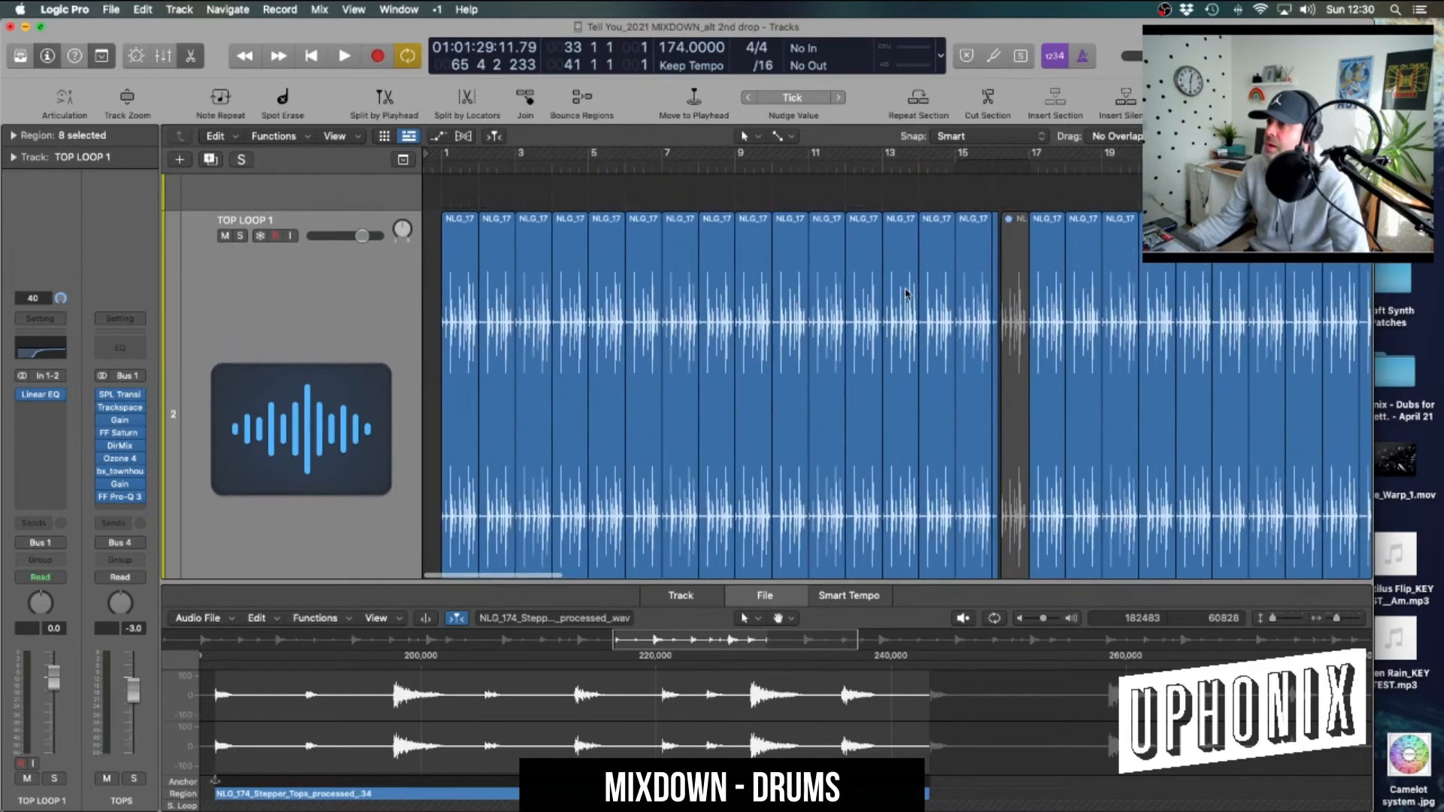
scroll(907, 294, down, 5)
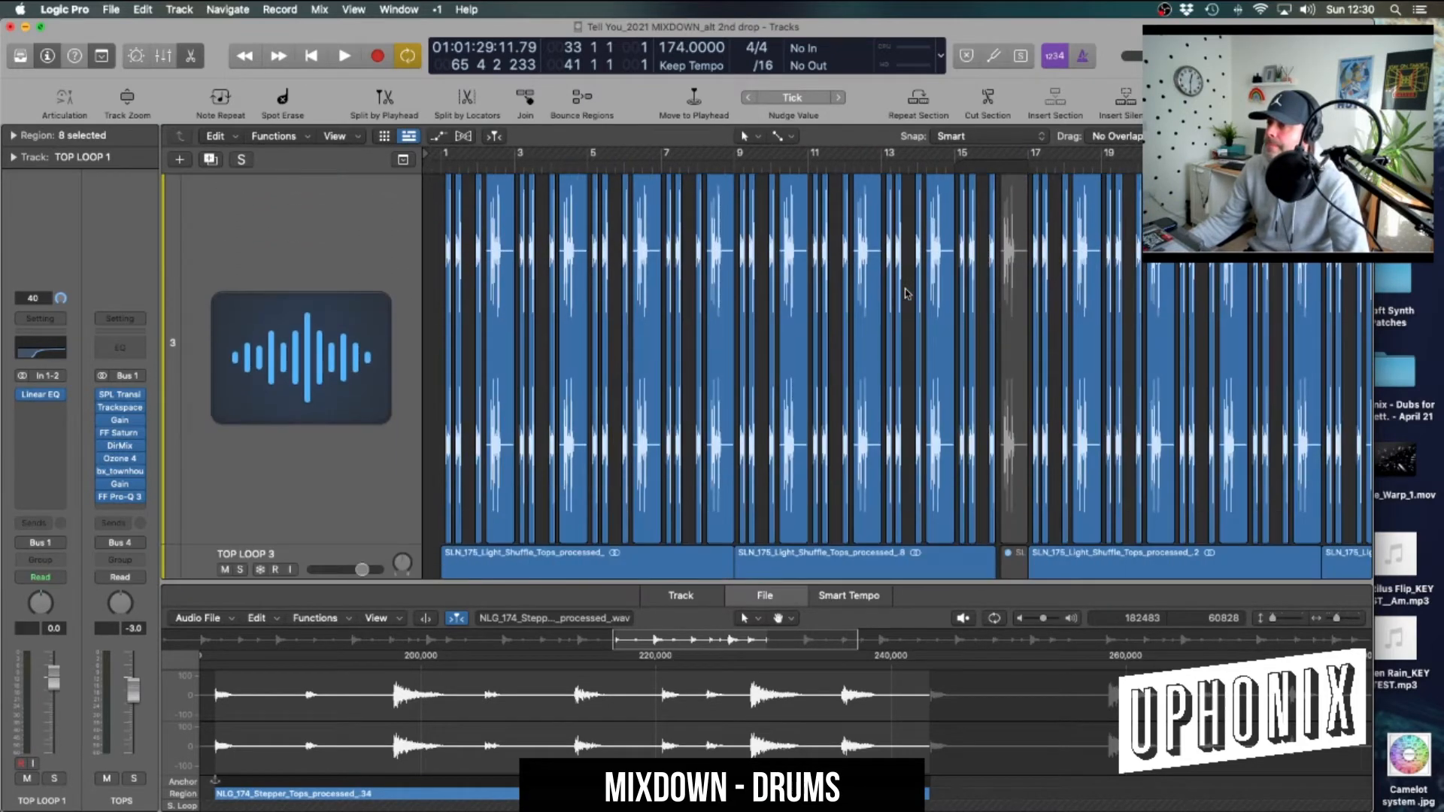
scroll(556, 361, down, 3)
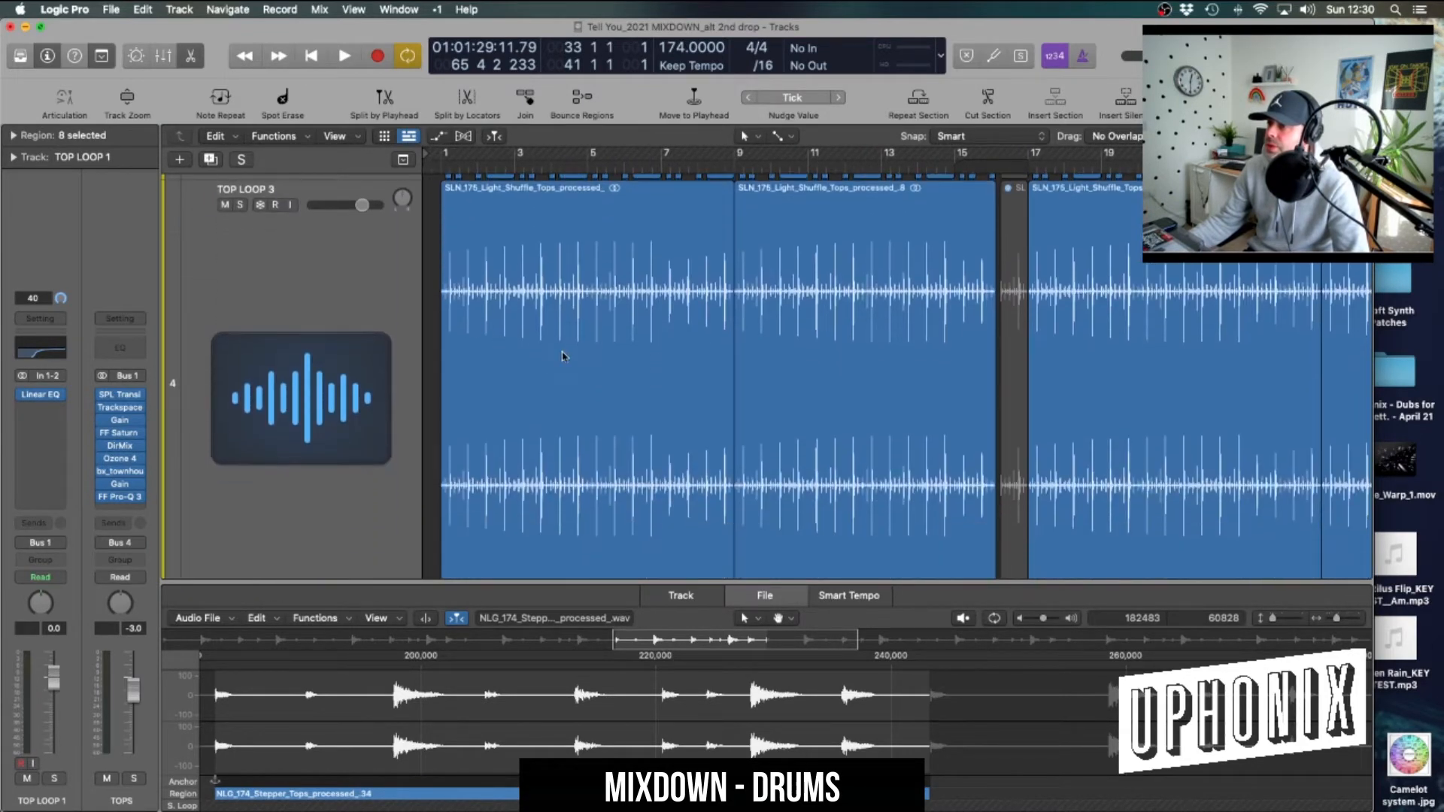
scroll(562, 355, down, 4)
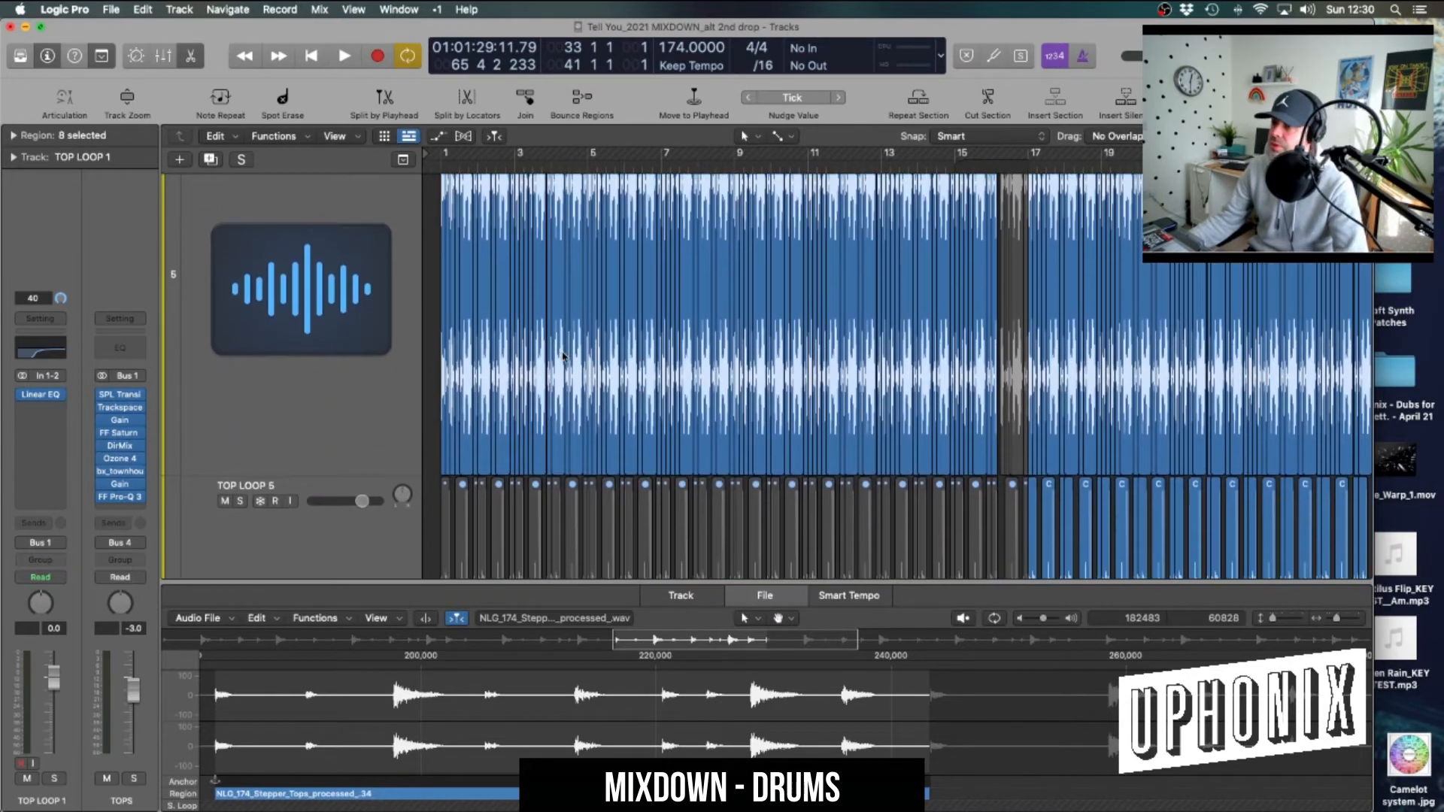
scroll(562, 356, down, 3)
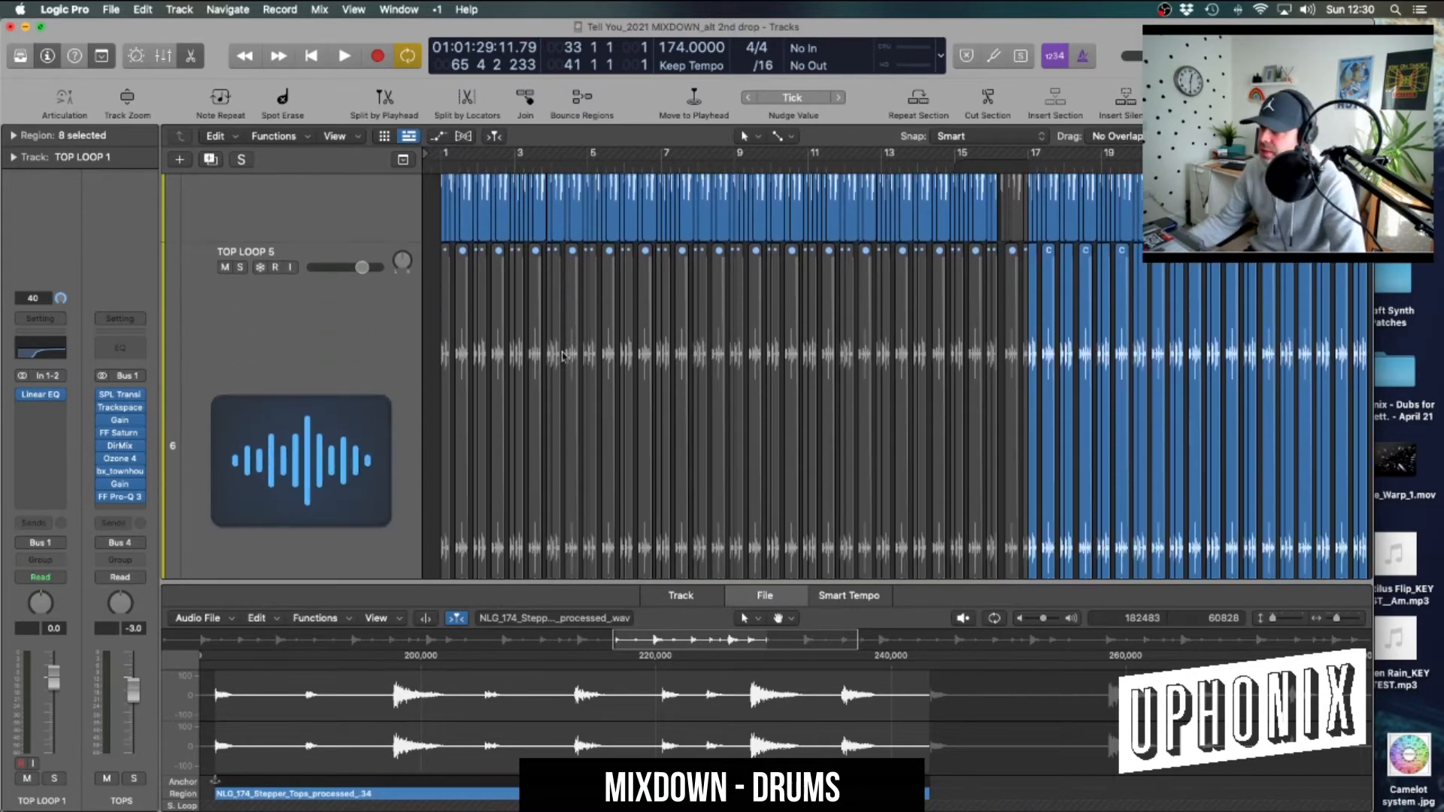
scroll(562, 356, up, 2)
scroll(562, 356, down, 4)
scroll(563, 356, up, 5)
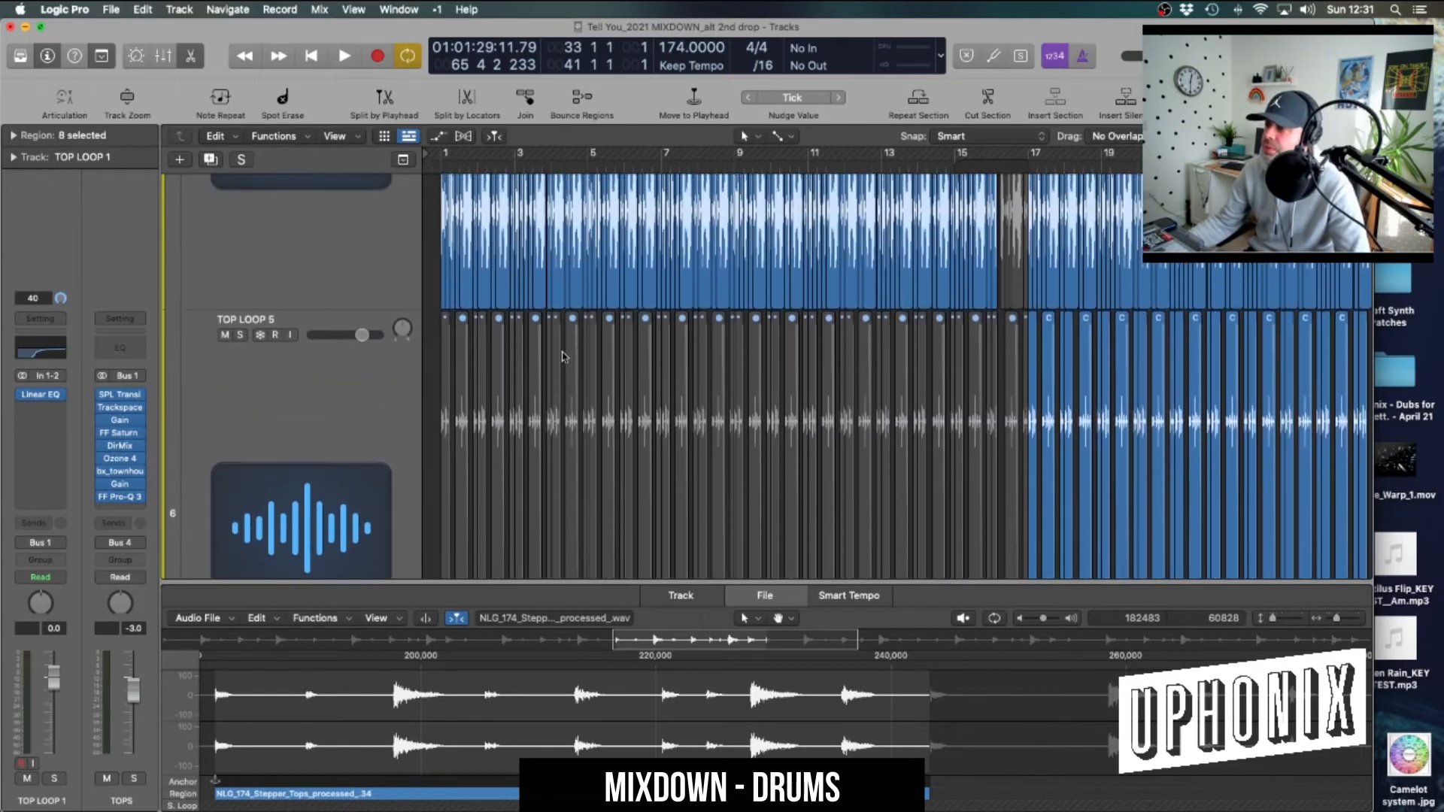
scroll(563, 356, up, 4)
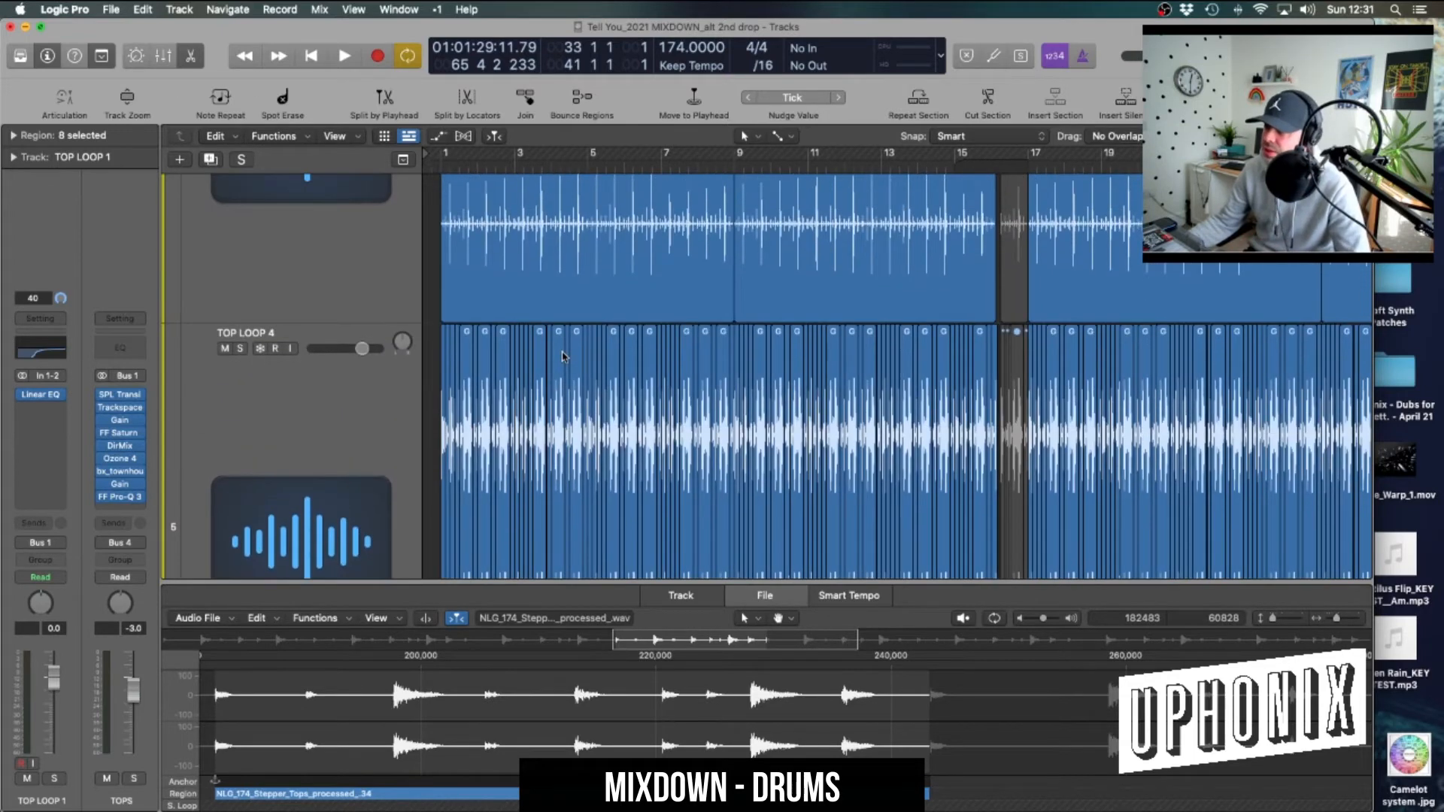
Reduce the track height and horizontal magnification to view all the top loops across the arrangement
key(super+Up)
key(super+Up)
key(super+Up)
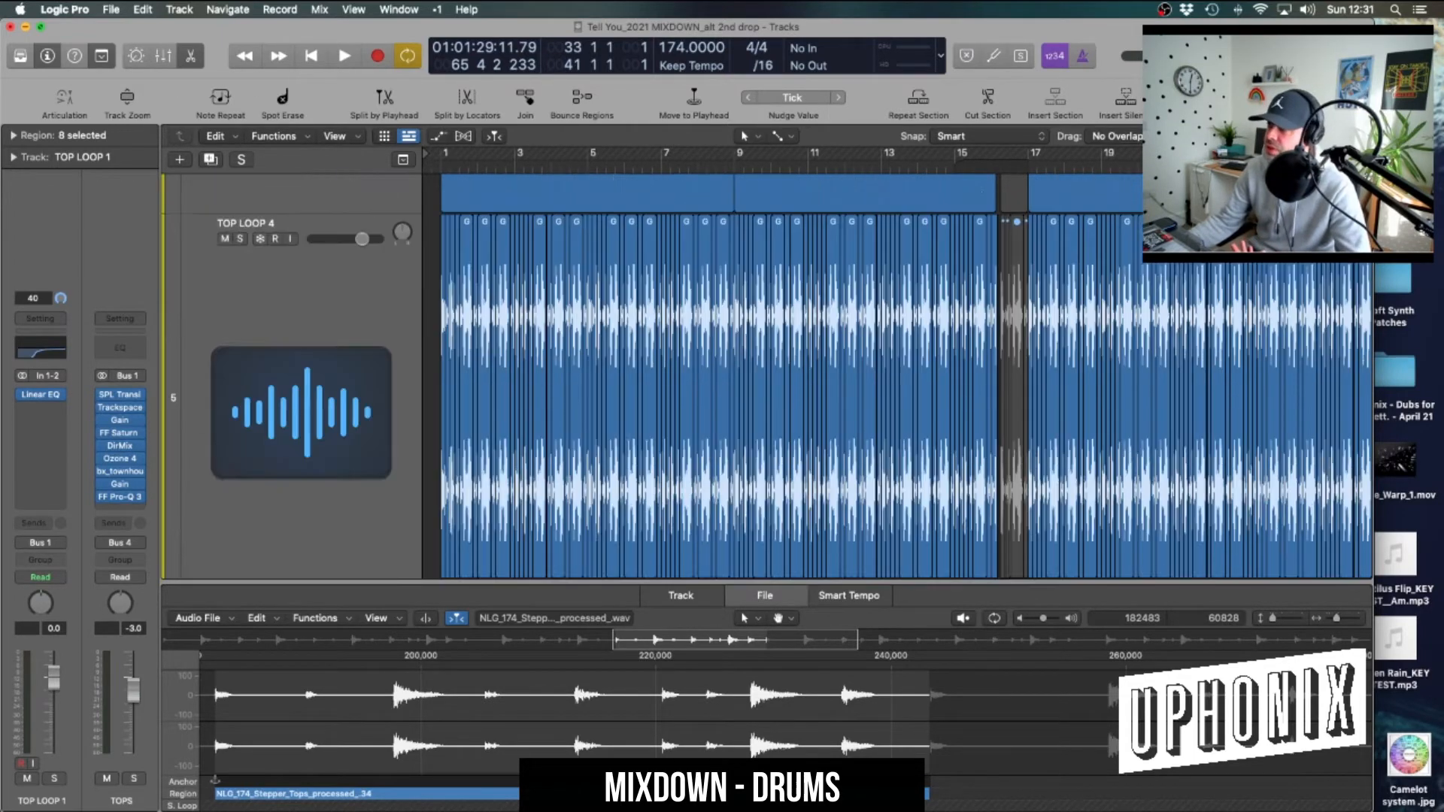
key(super+Left)
key(super+Left)
key(super+Left)
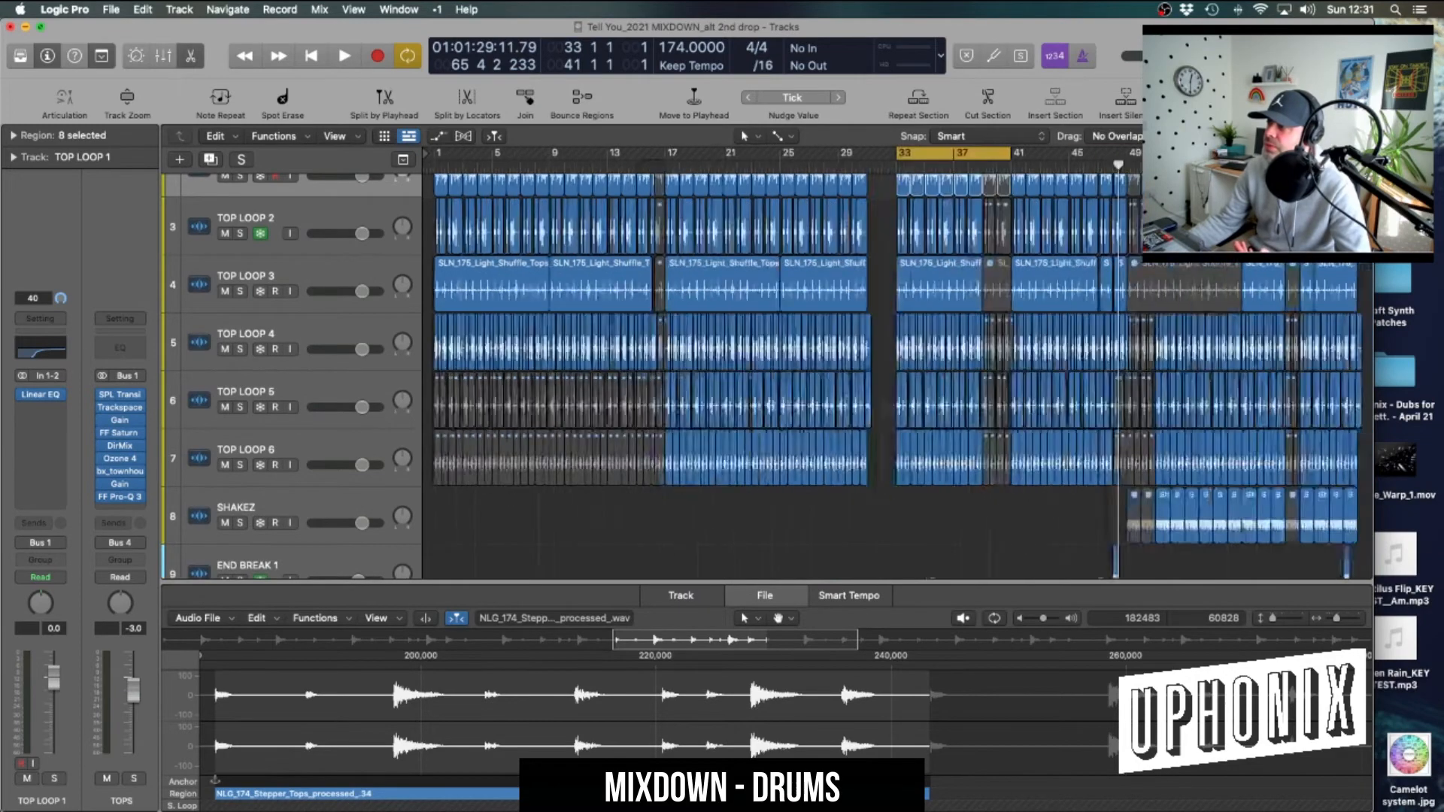
scroll(765, 376, up, 3)
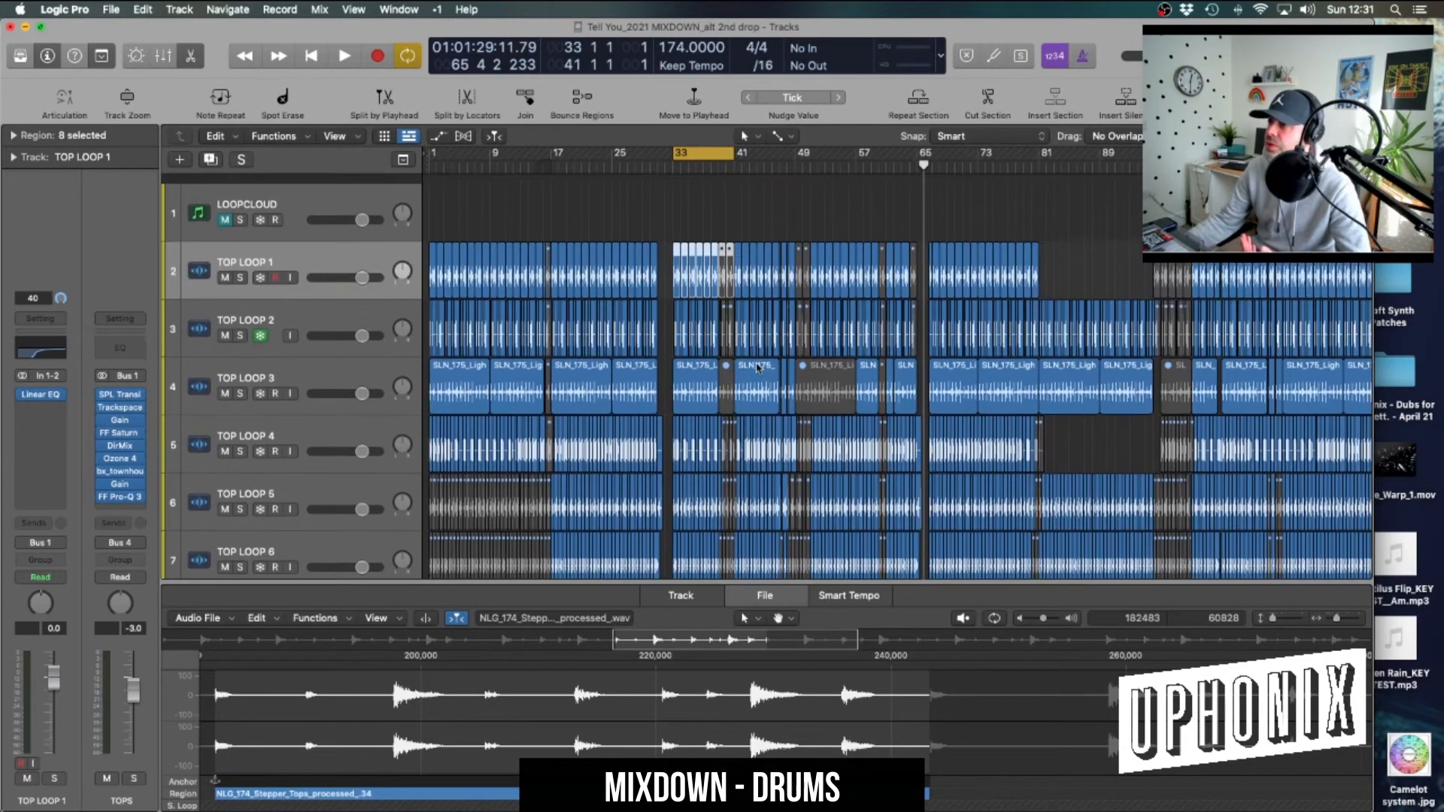
Magnify the arrangement from bar 33 and examine how the TOP LOOP 1 to TOP LOOP 6 regions layer together
key(super+Right)
key(super+Right)
key(super+Right)
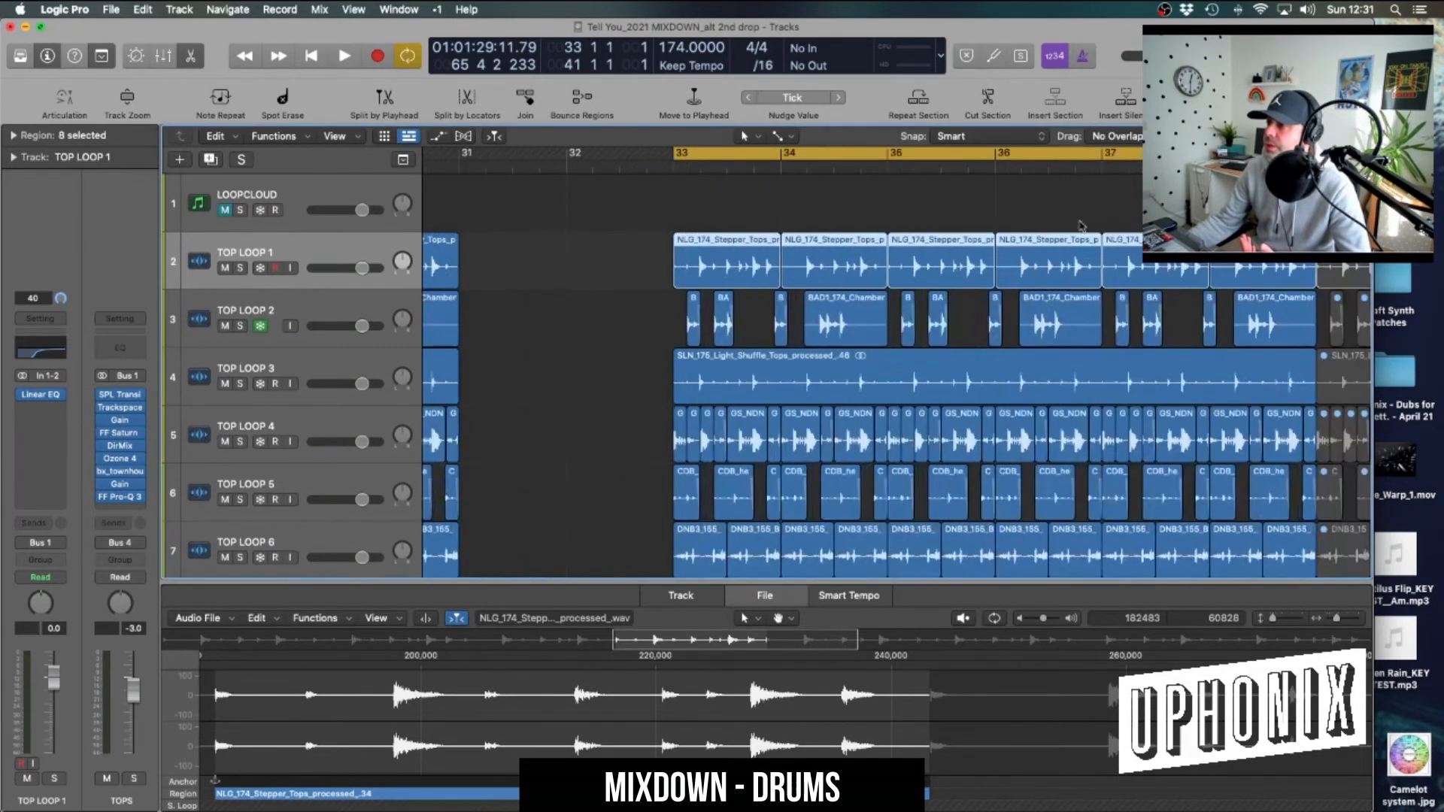
key(super+Right)
key(super+Right)
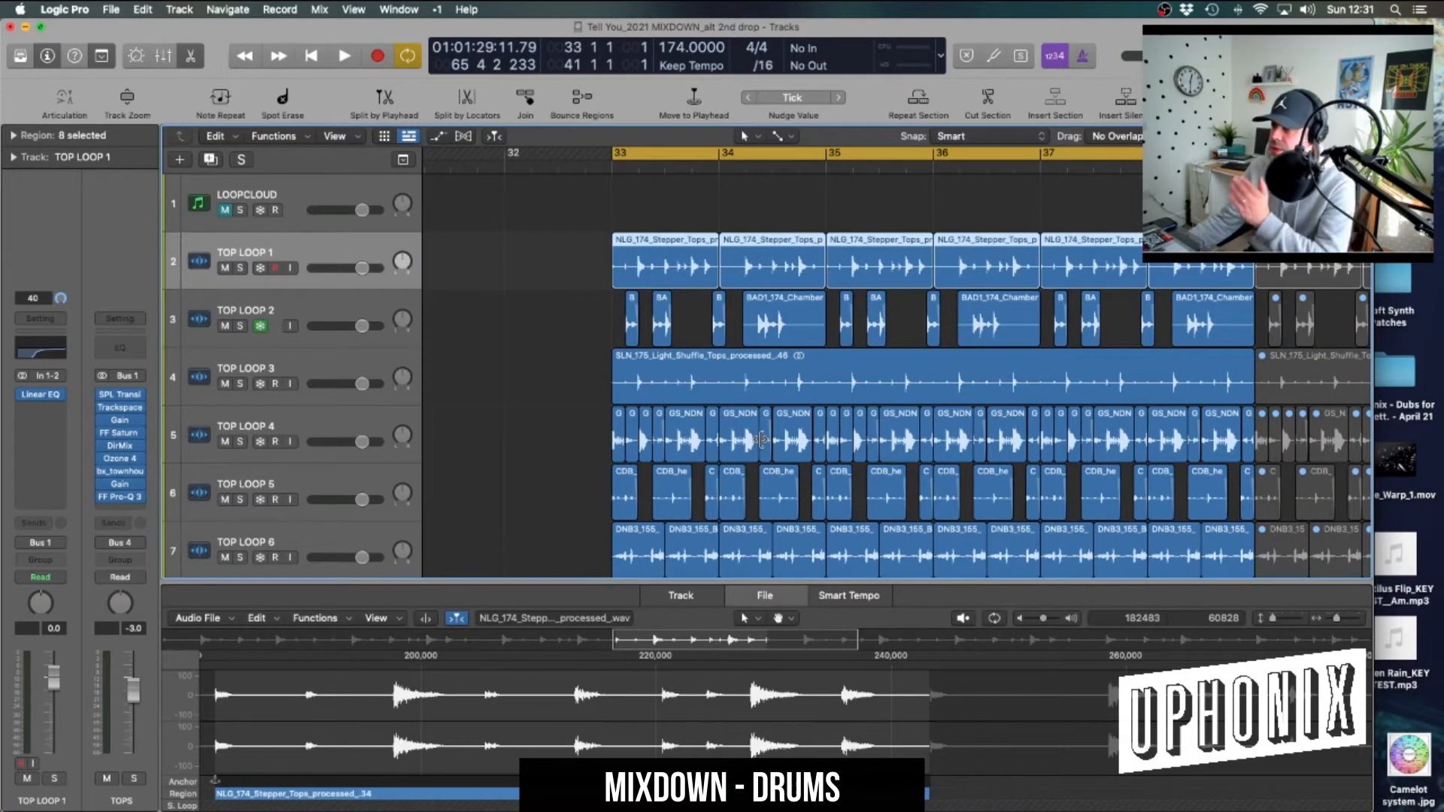
scroll(941, 439, left, 2)
scroll(828, 429, right, 5)
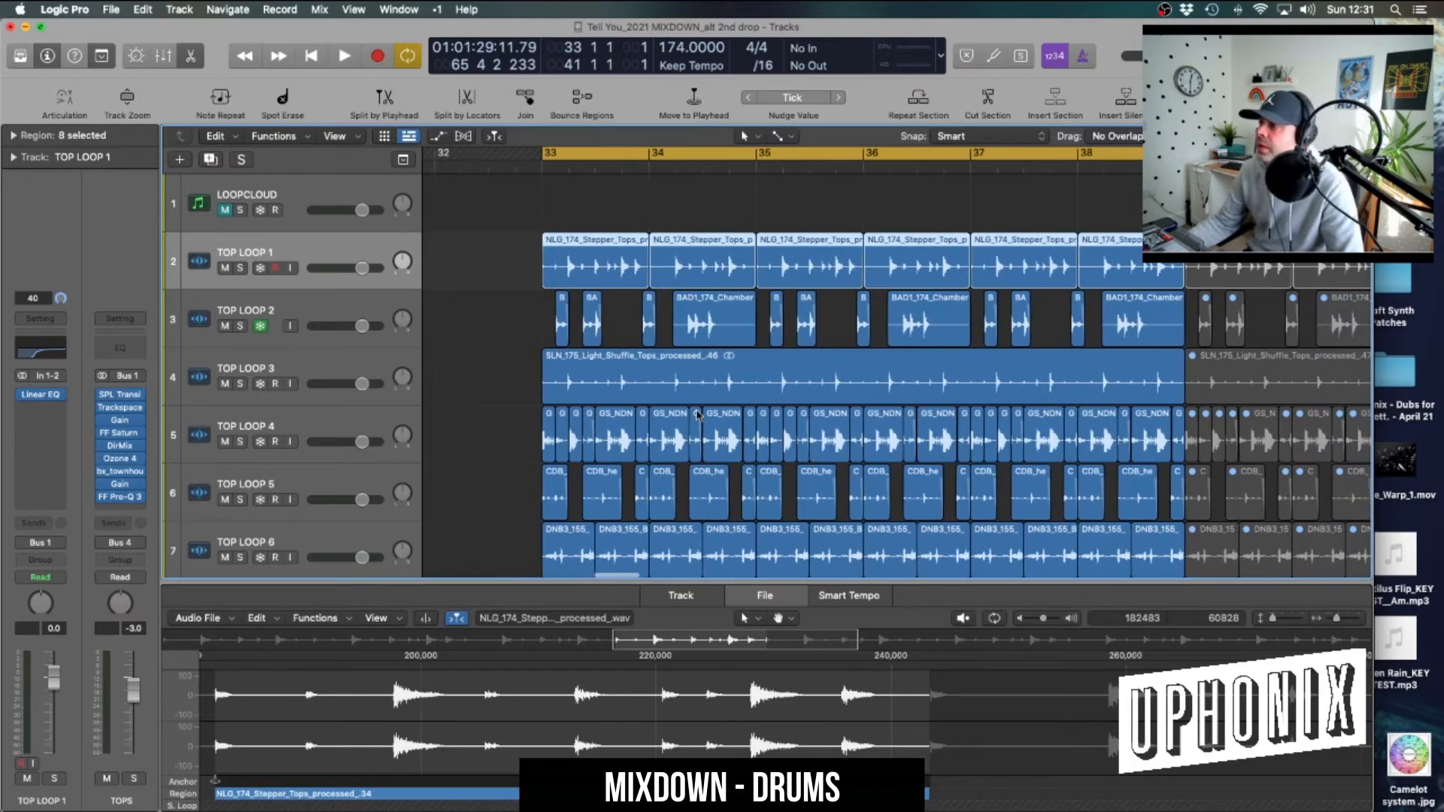
scroll(698, 415, down, 3)
scroll(696, 415, up, 2)
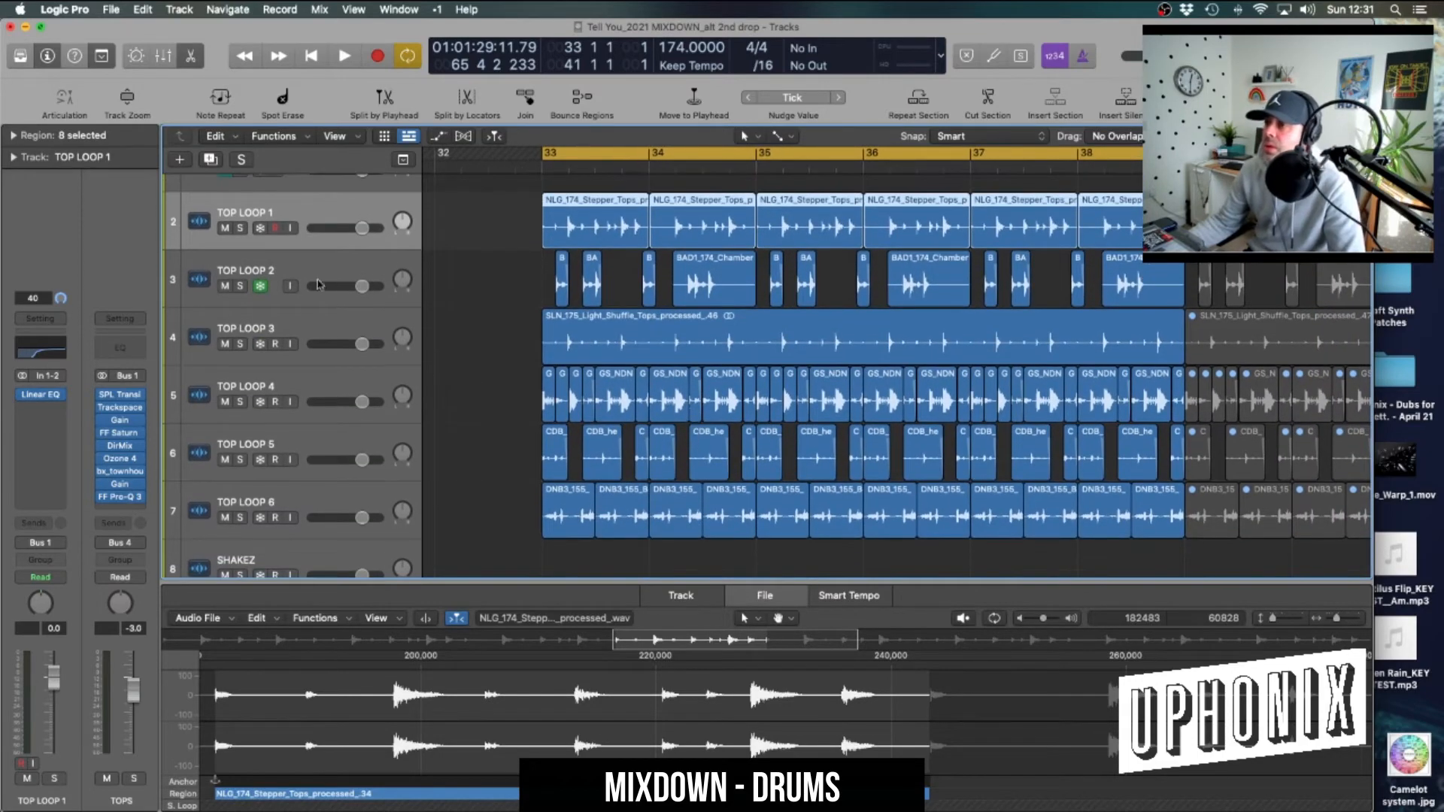
scroll(315, 353, down, 2)
scroll(315, 352, down, 1)
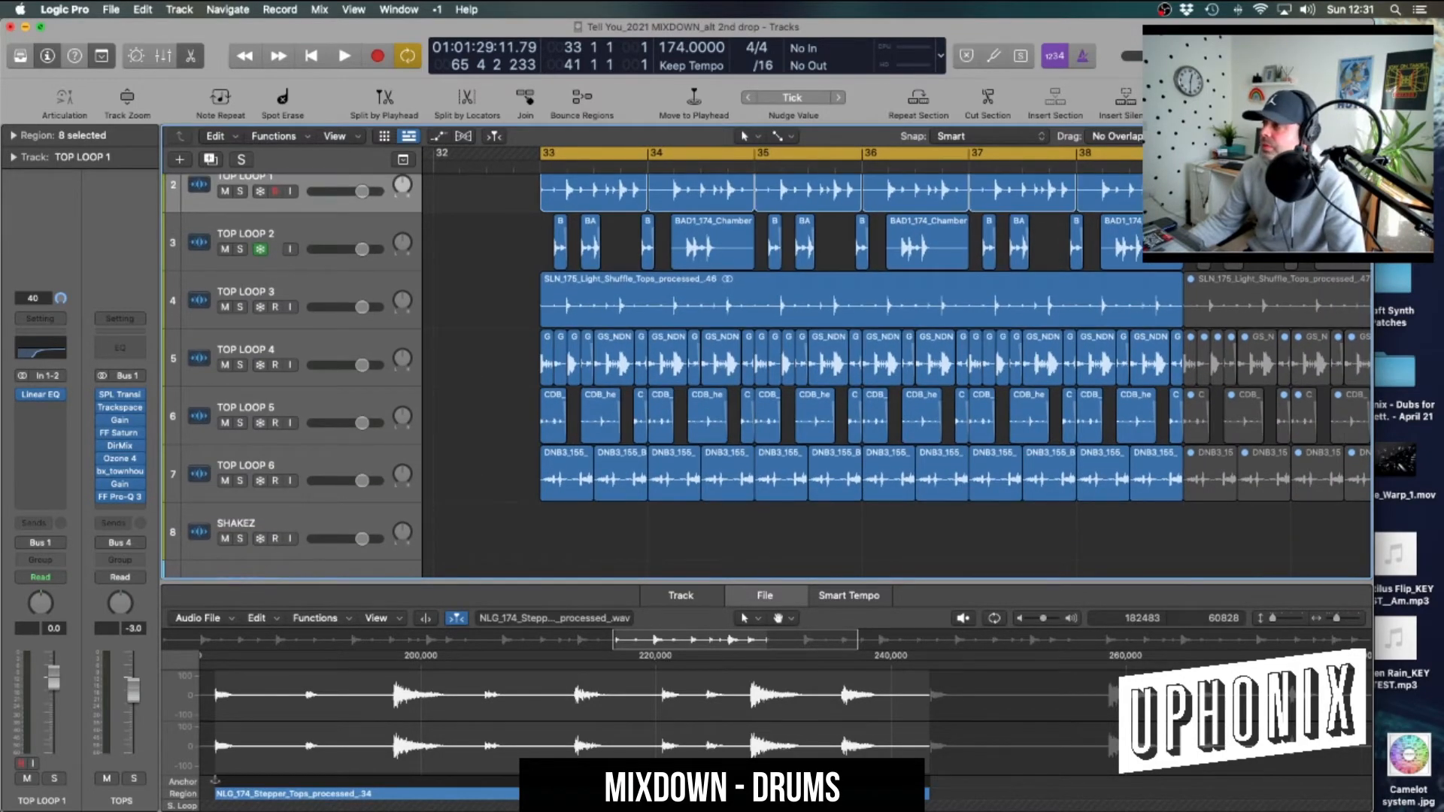
Look over the placement of the SHAKEZ and END BREAK 1 to 3 regions beneath the top loops
scroll(864, 351, down, 8)
scroll(863, 351, down, 3)
scroll(864, 351, down, 4)
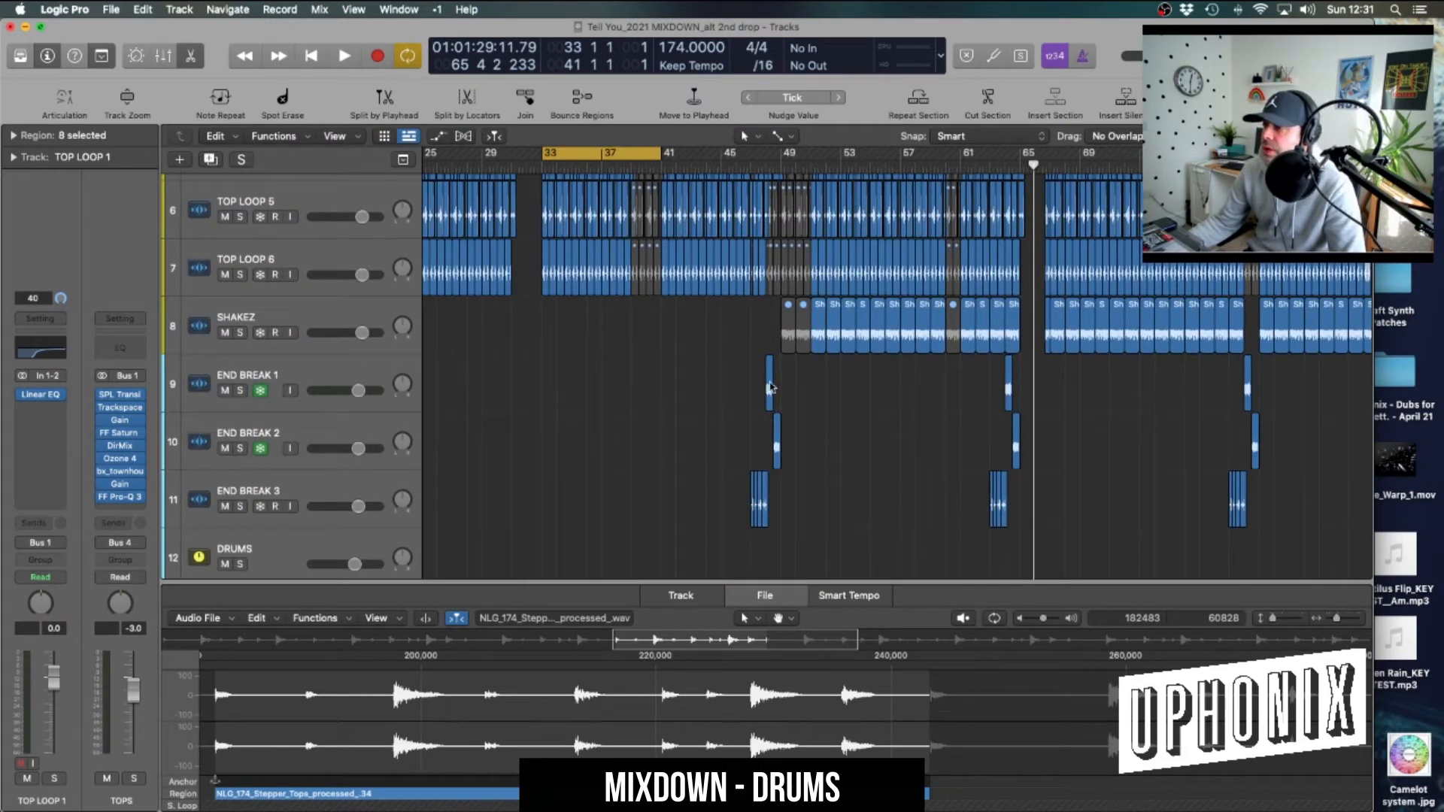
scroll(759, 419, up, 4)
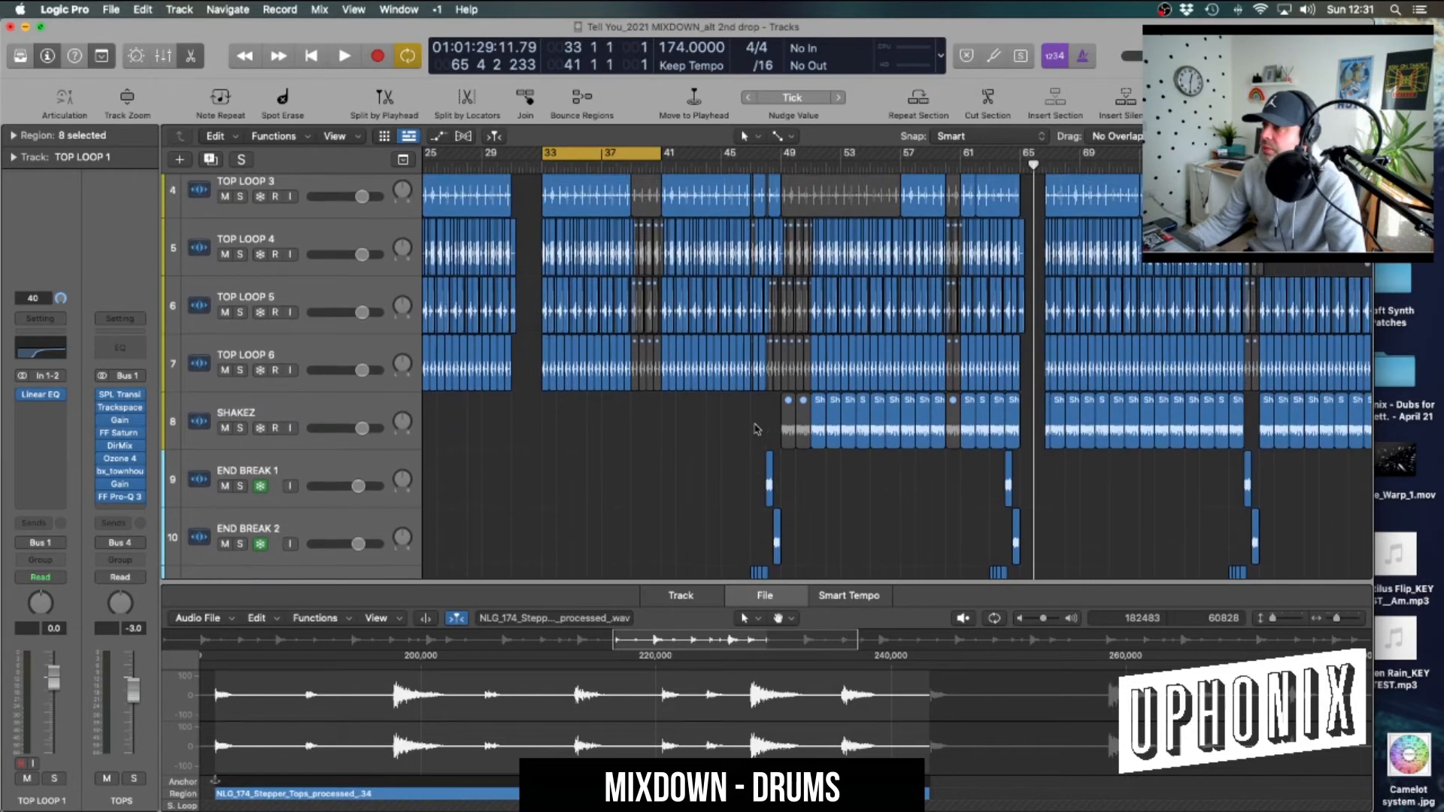
scroll(759, 432, down, 5)
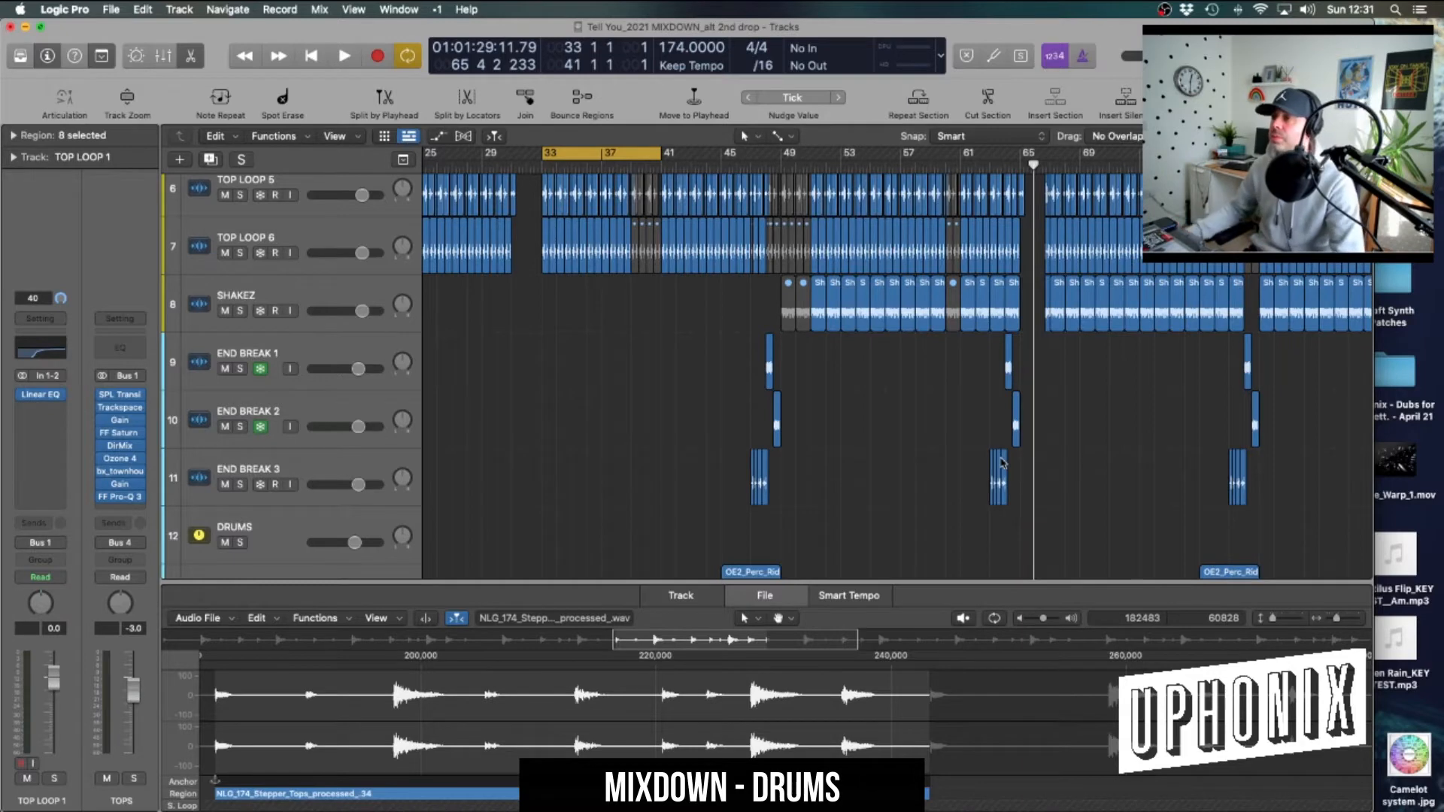
scroll(300, 259, up, 12)
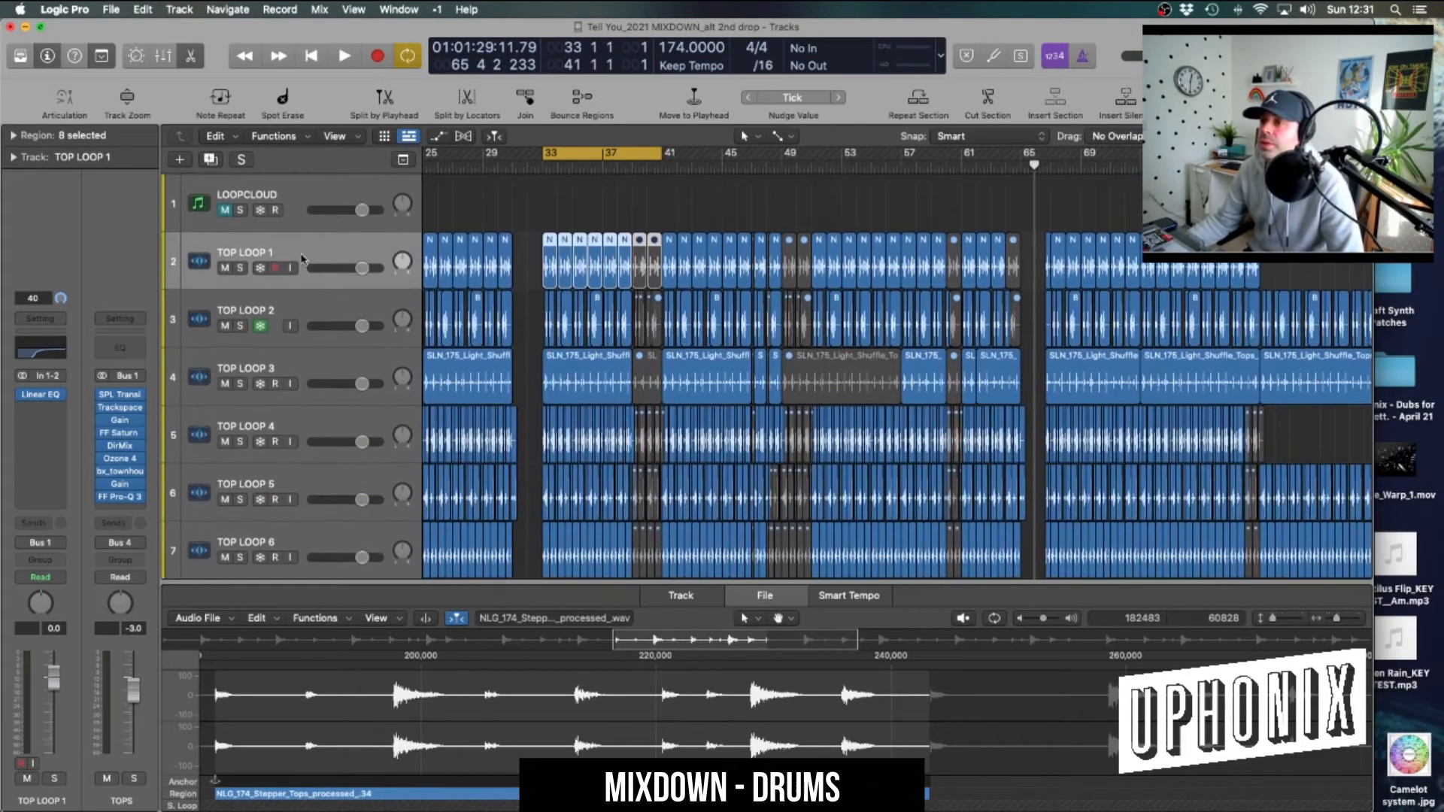
Select TOP LOOP 2, TOP LOOP 3 and TOP LOOP 4 in turn to review the insert effects on their channels
click(288, 313)
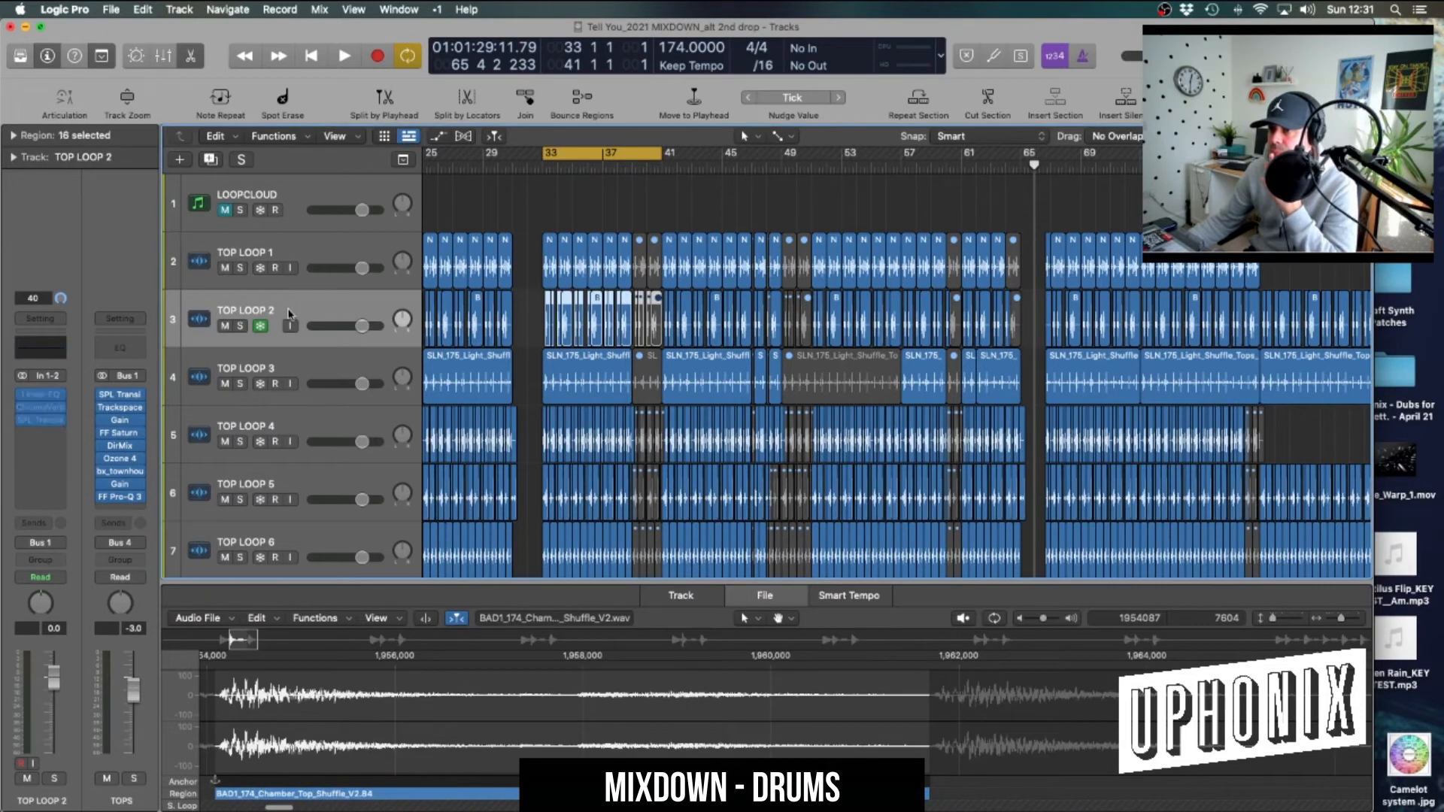
click(307, 362)
click(274, 322)
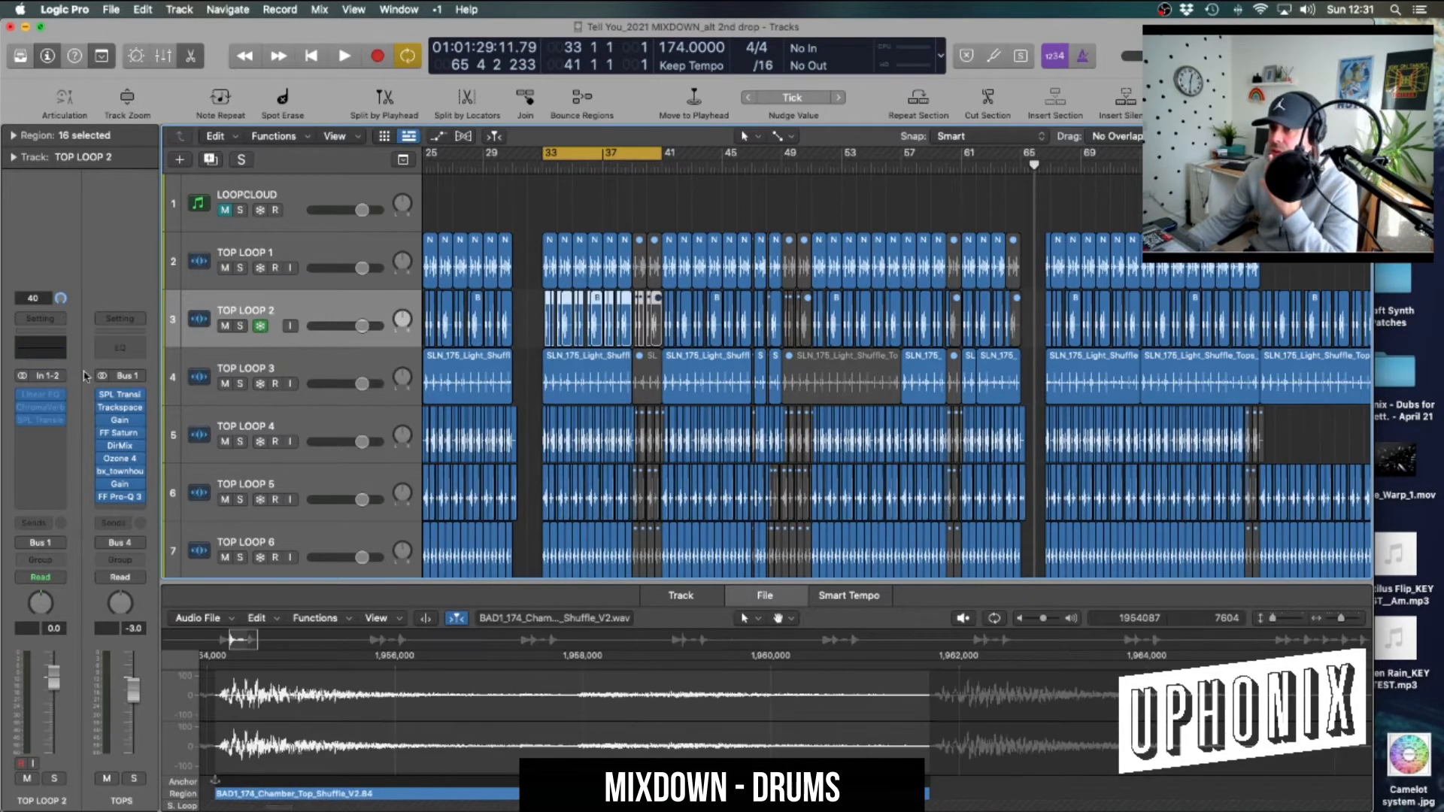
key(Down)
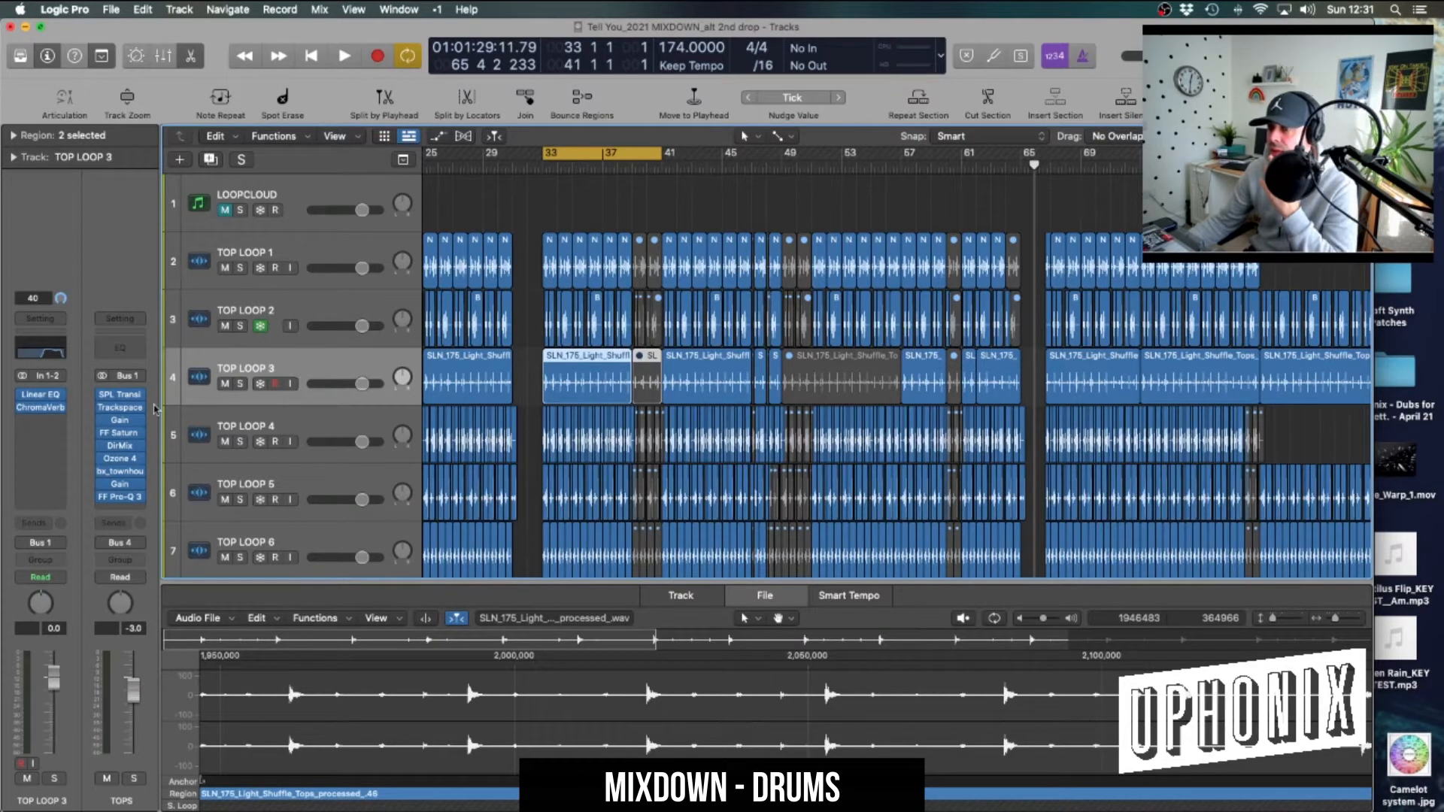
key(Down)
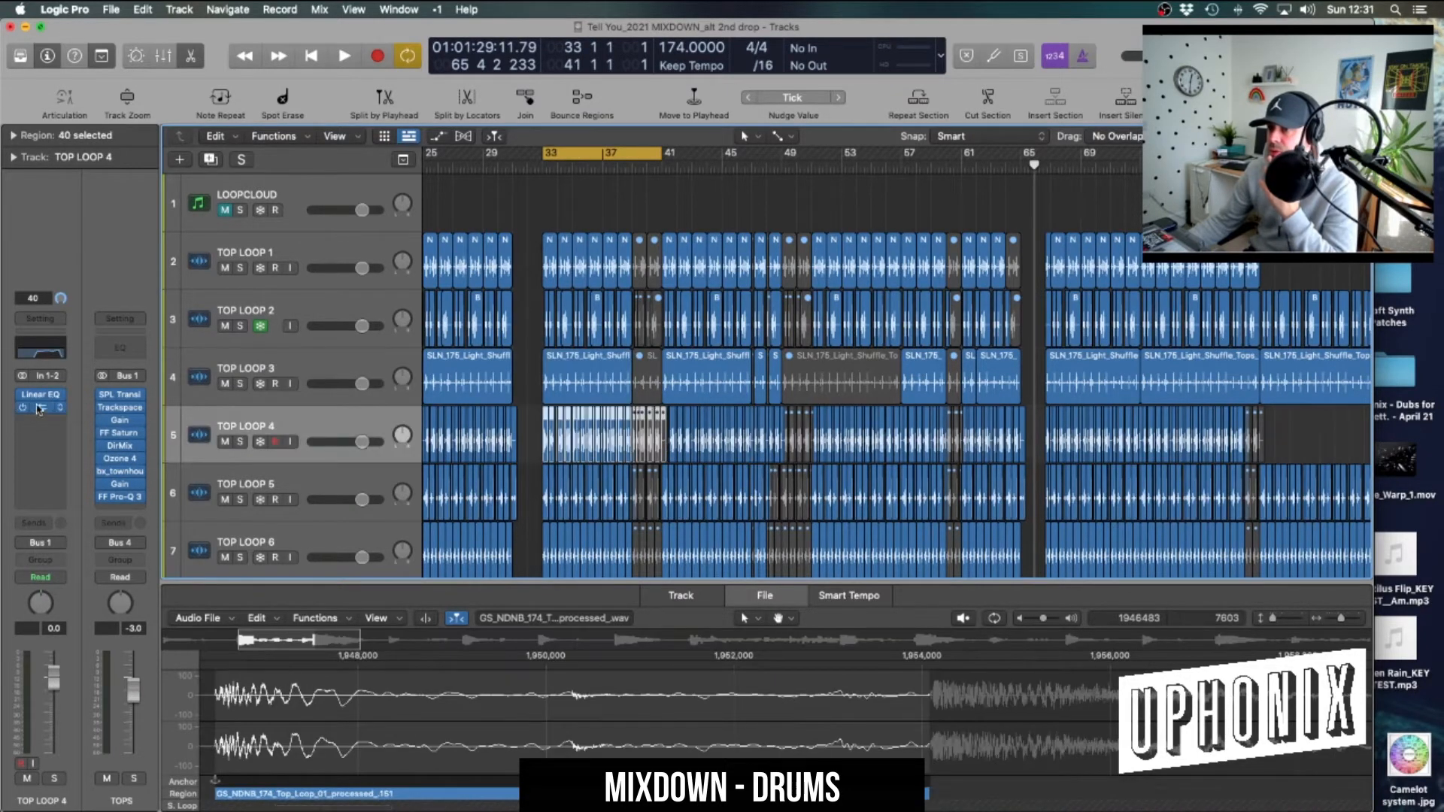
Select TOP LOOP 5, view its ChromaVerb reverb settings and close the plug-in
click(267, 481)
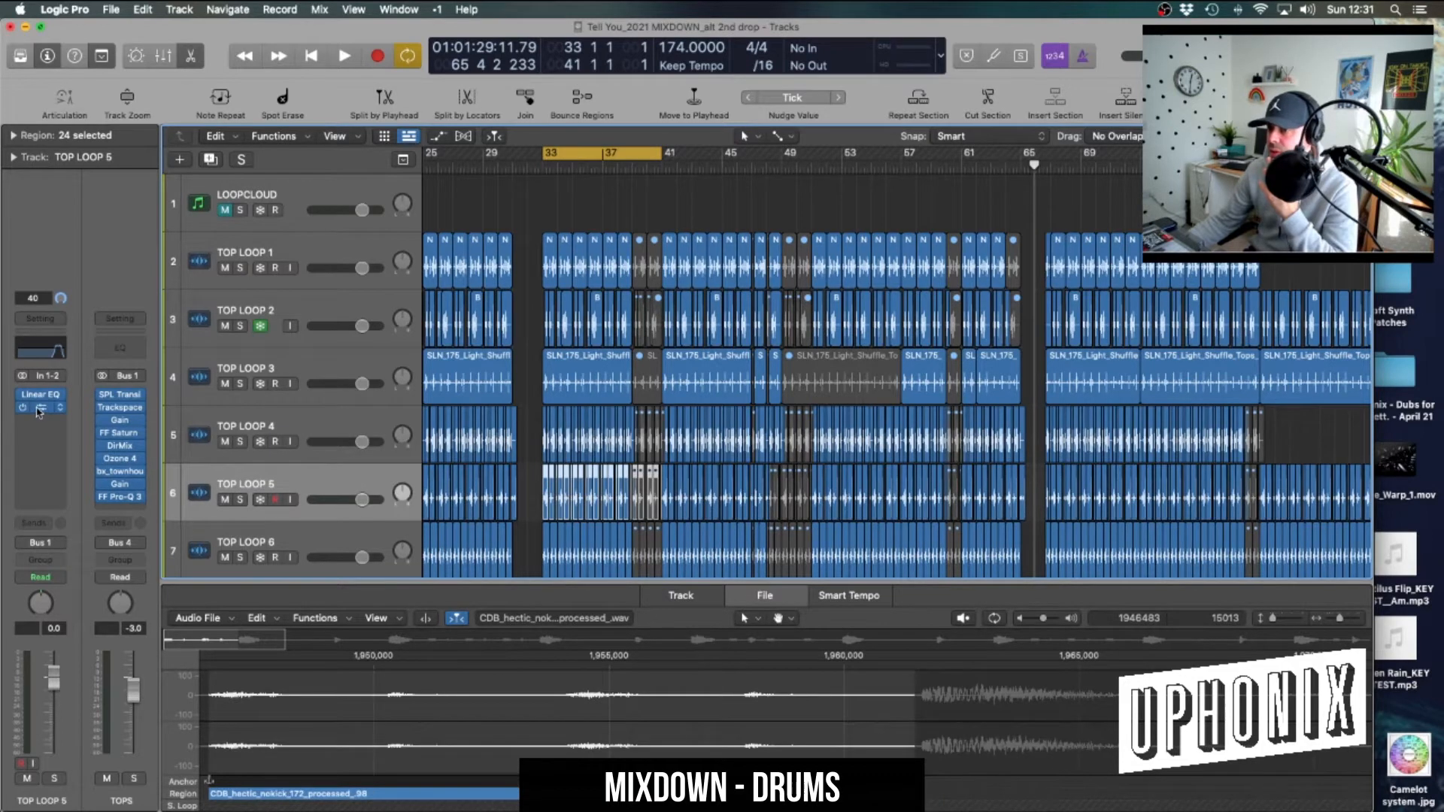
click(39, 410)
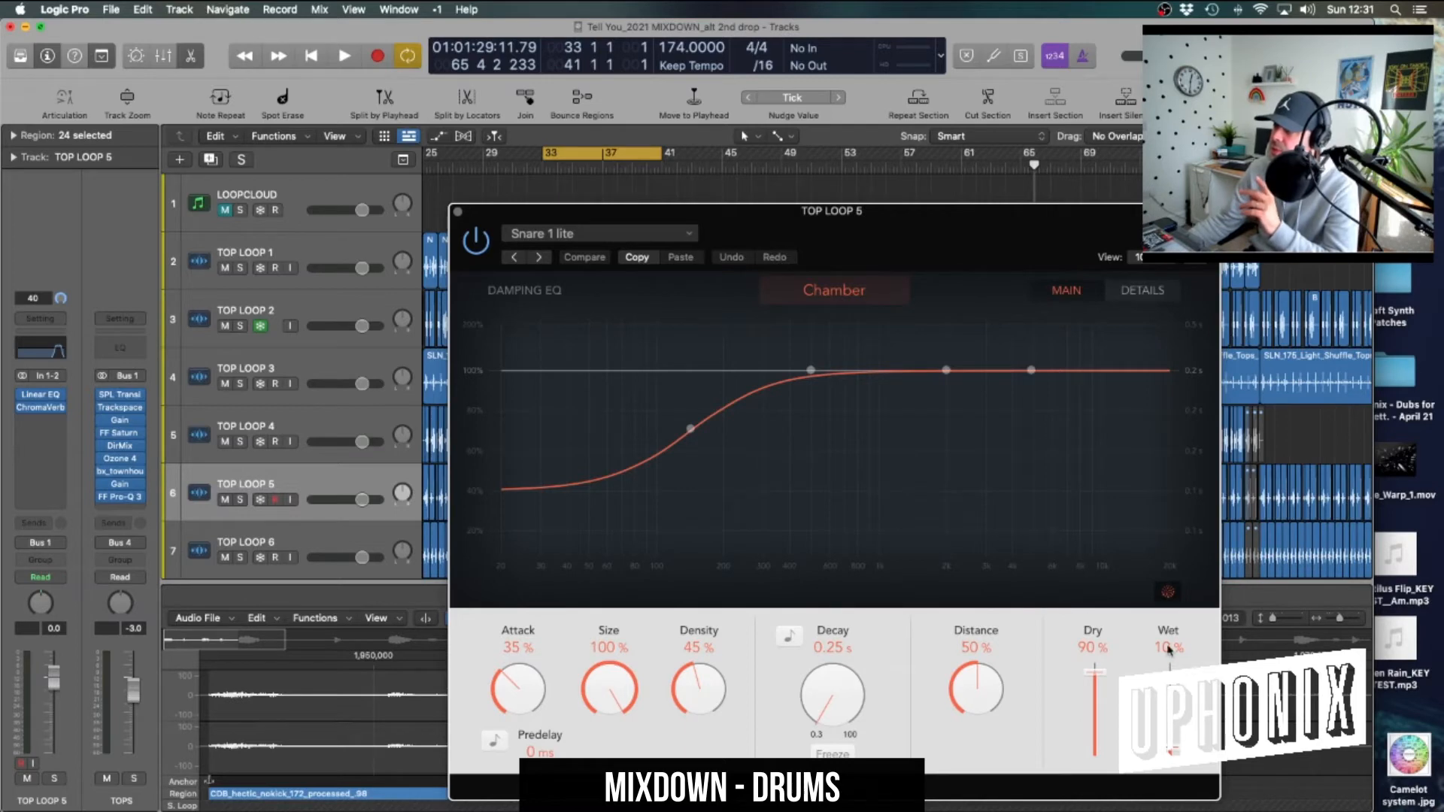
click(457, 212)
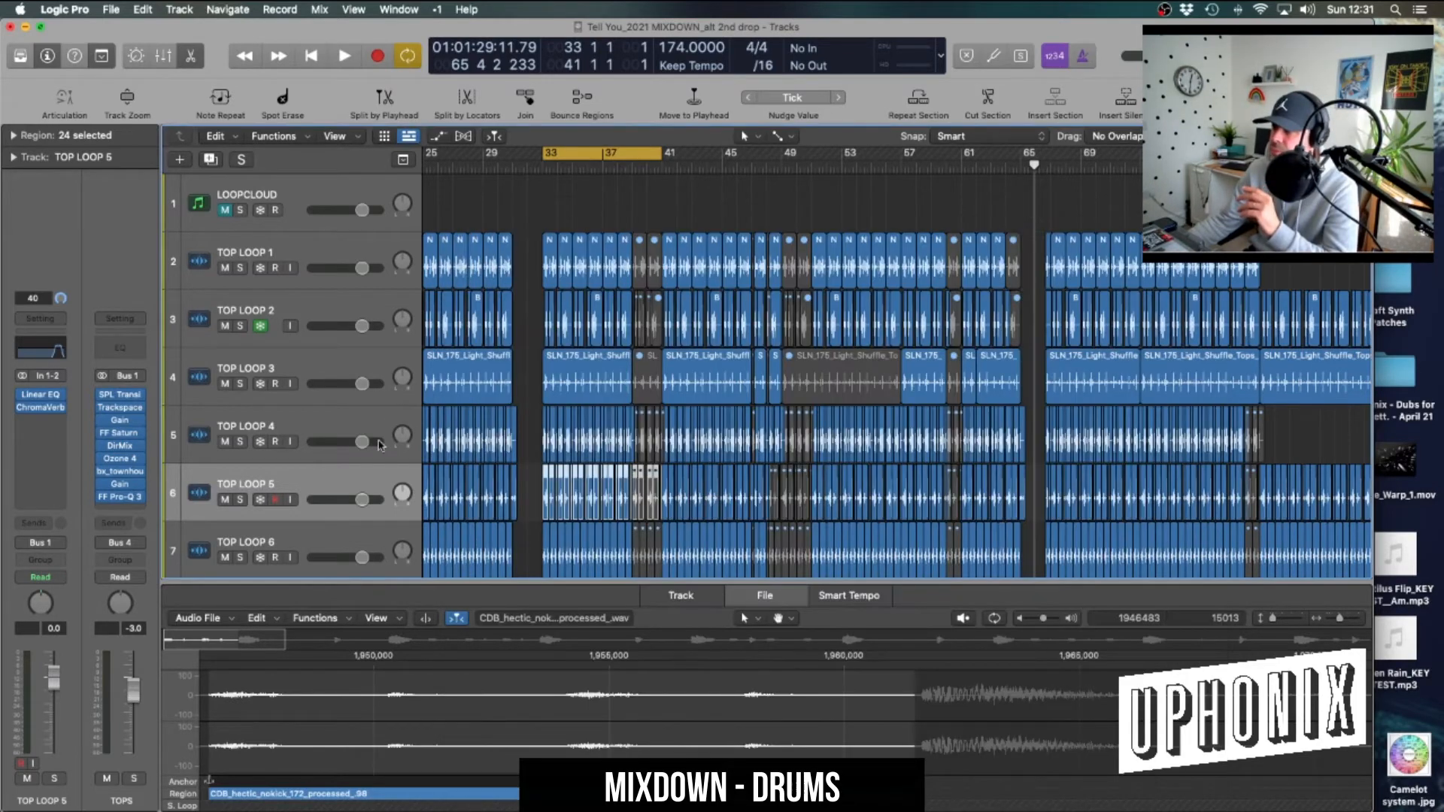
Select TOP LOOP 6, view its FF Pro-Q 3 equalizer curve and close the plug-in
scroll(327, 458, down, 2)
scroll(327, 458, down, 1)
click(327, 458)
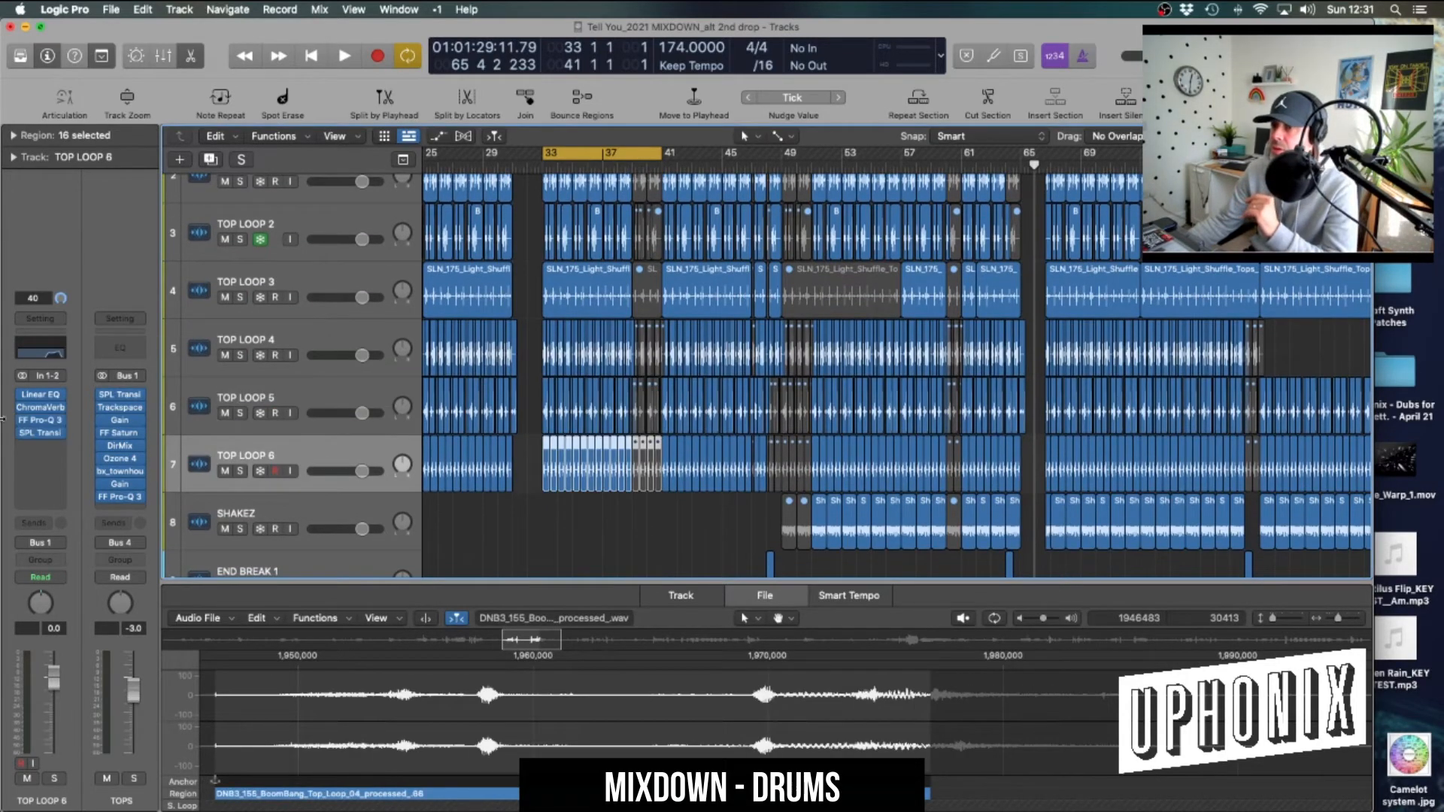
click(41, 423)
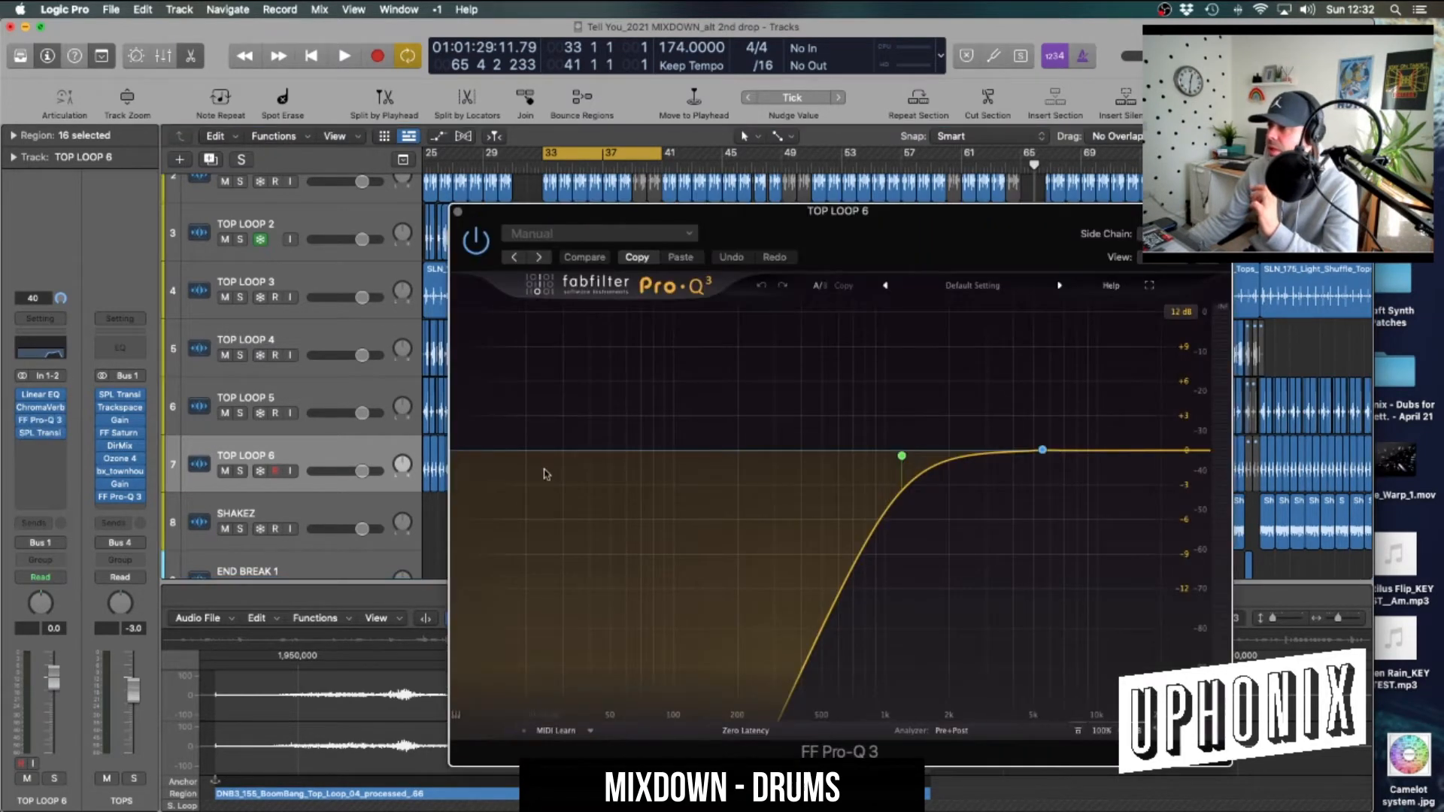
click(456, 213)
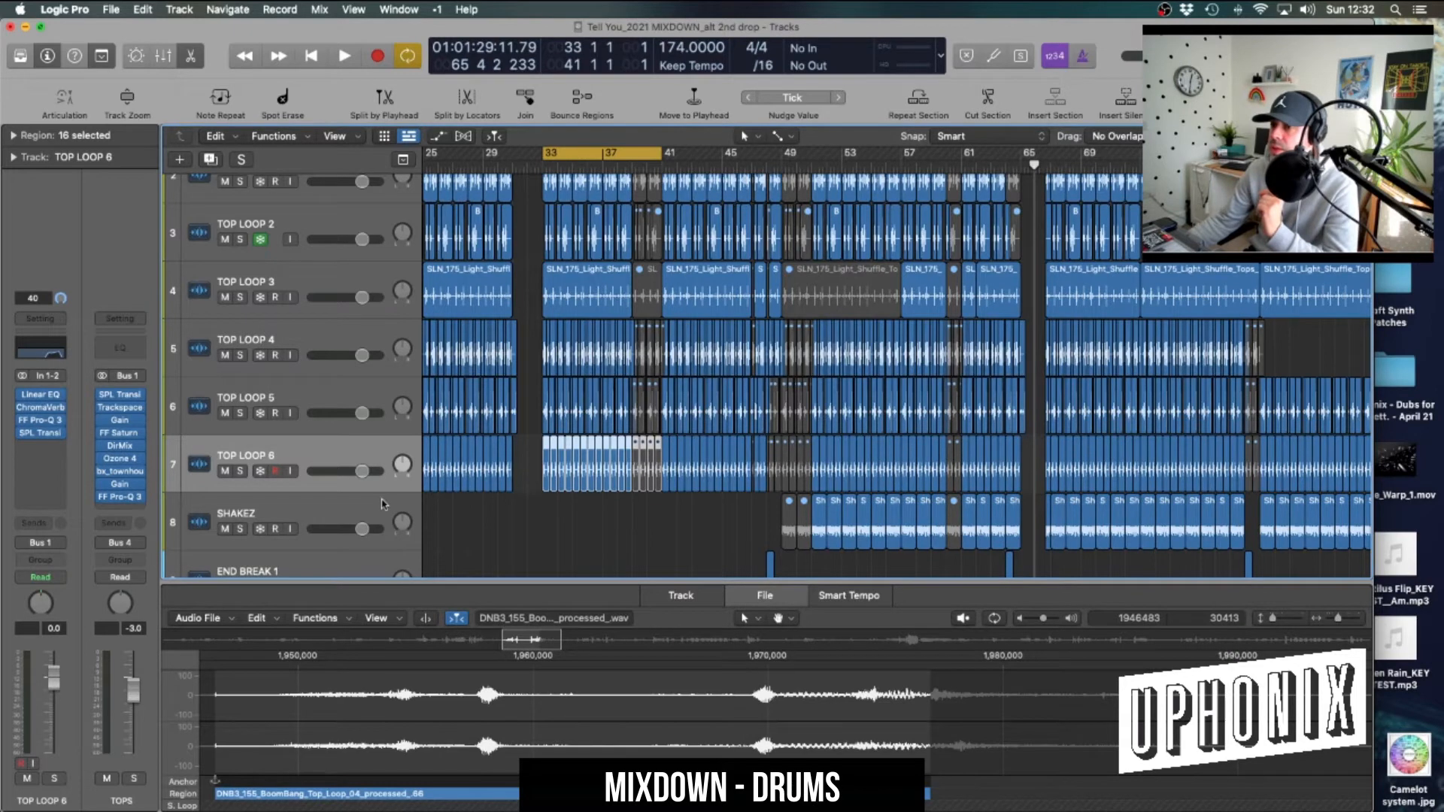
View the elysia phils cascade plug-in on the SHAKEZ track, and inspect the waveform of one shaker region near bar 52
click(361, 511)
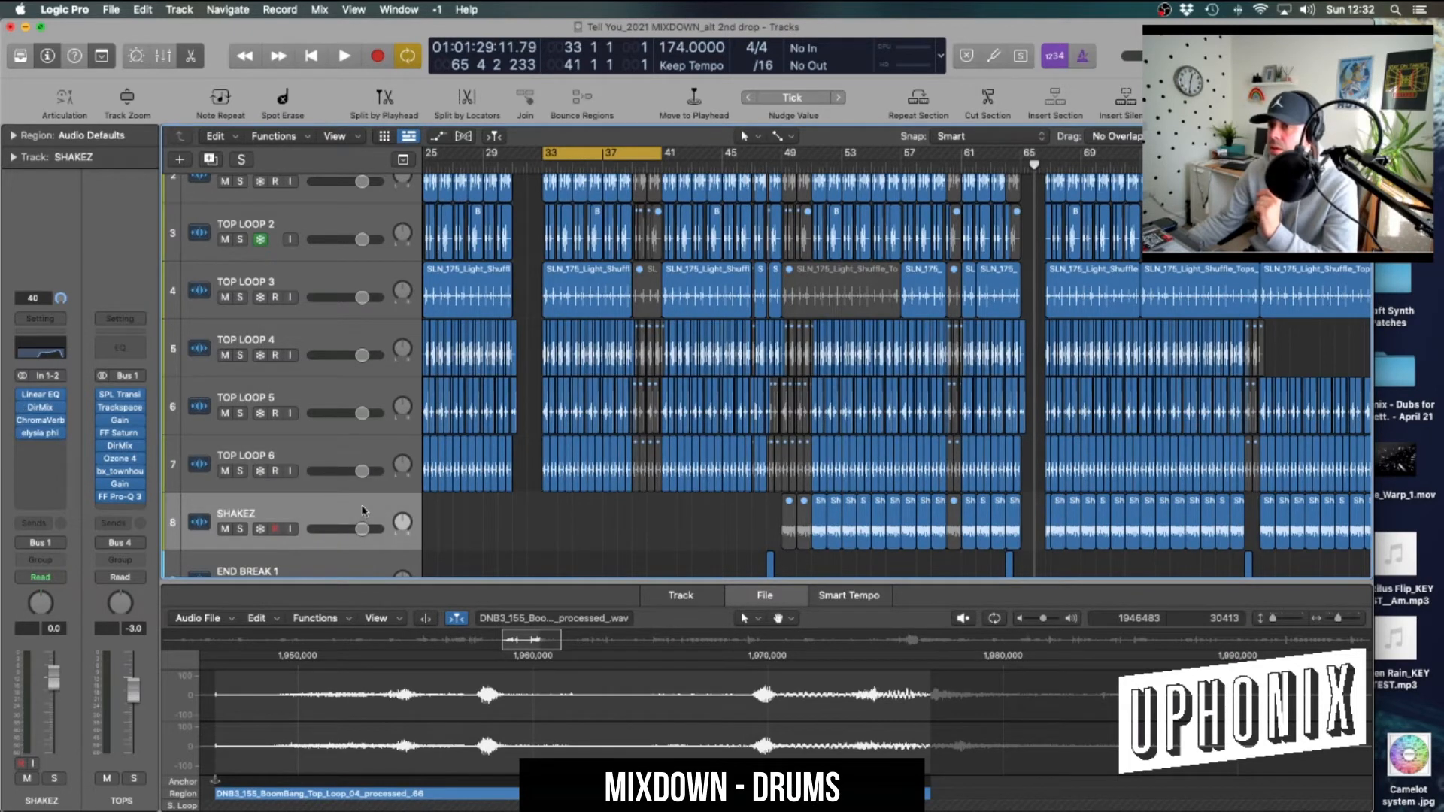
mouse_move(42, 434)
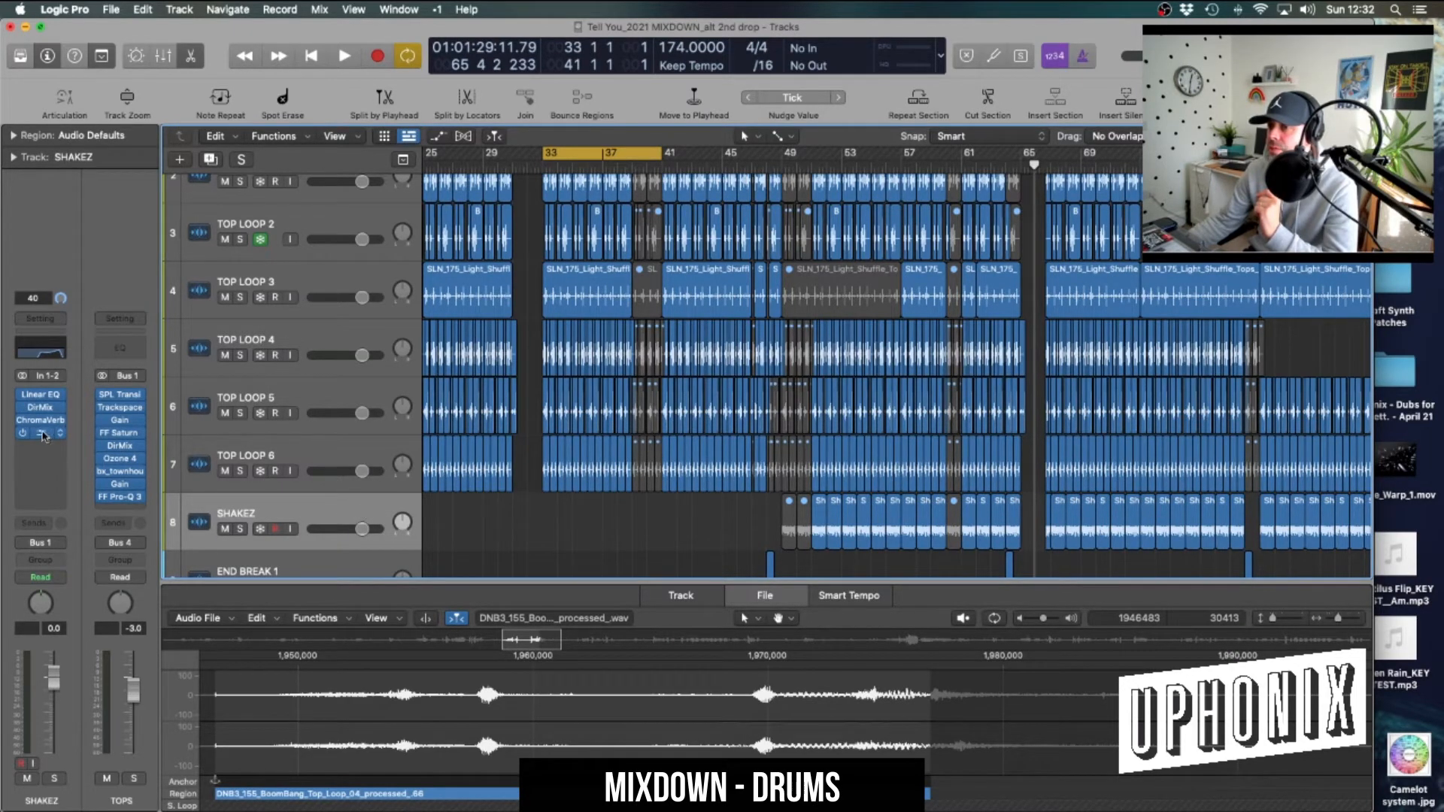
click(42, 434)
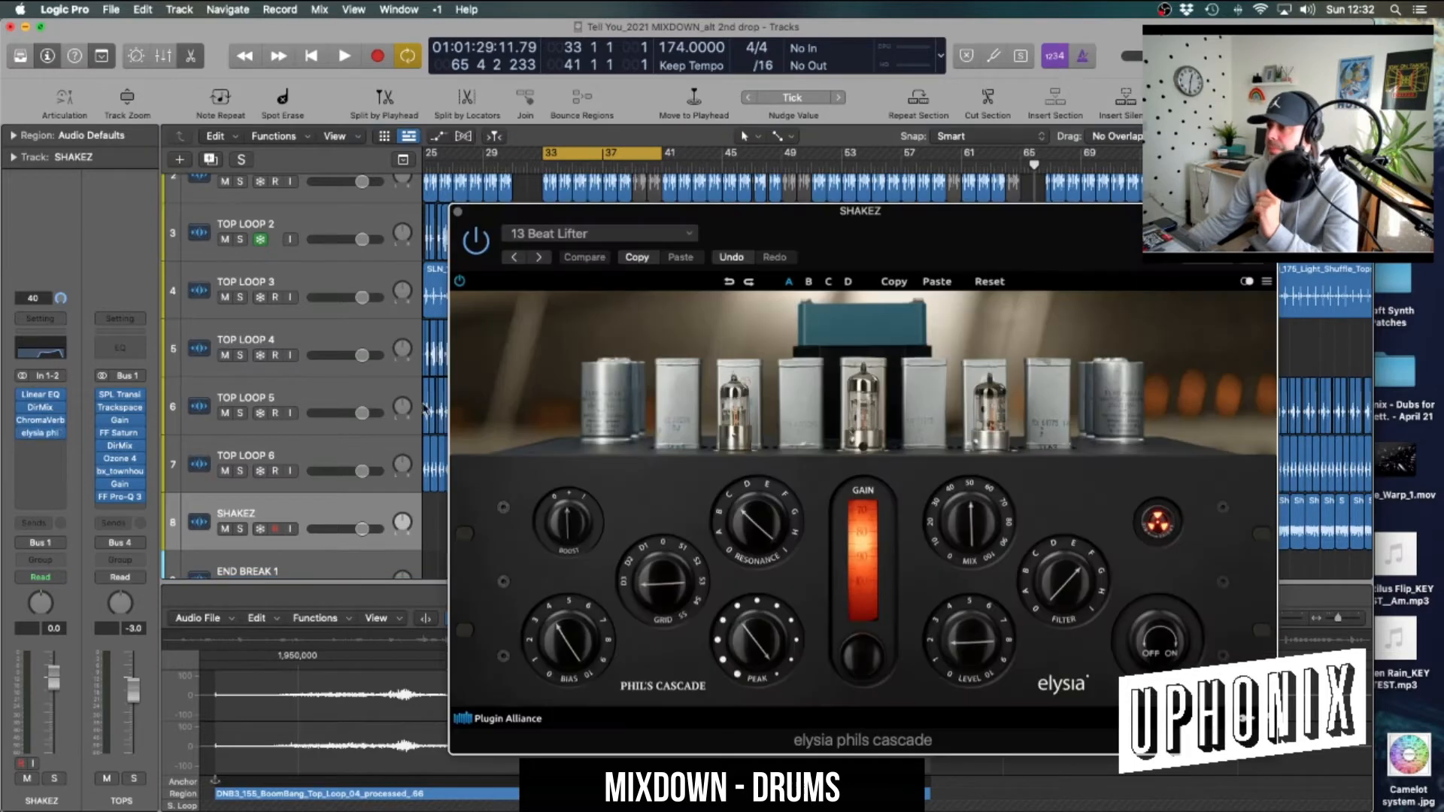
click(458, 215)
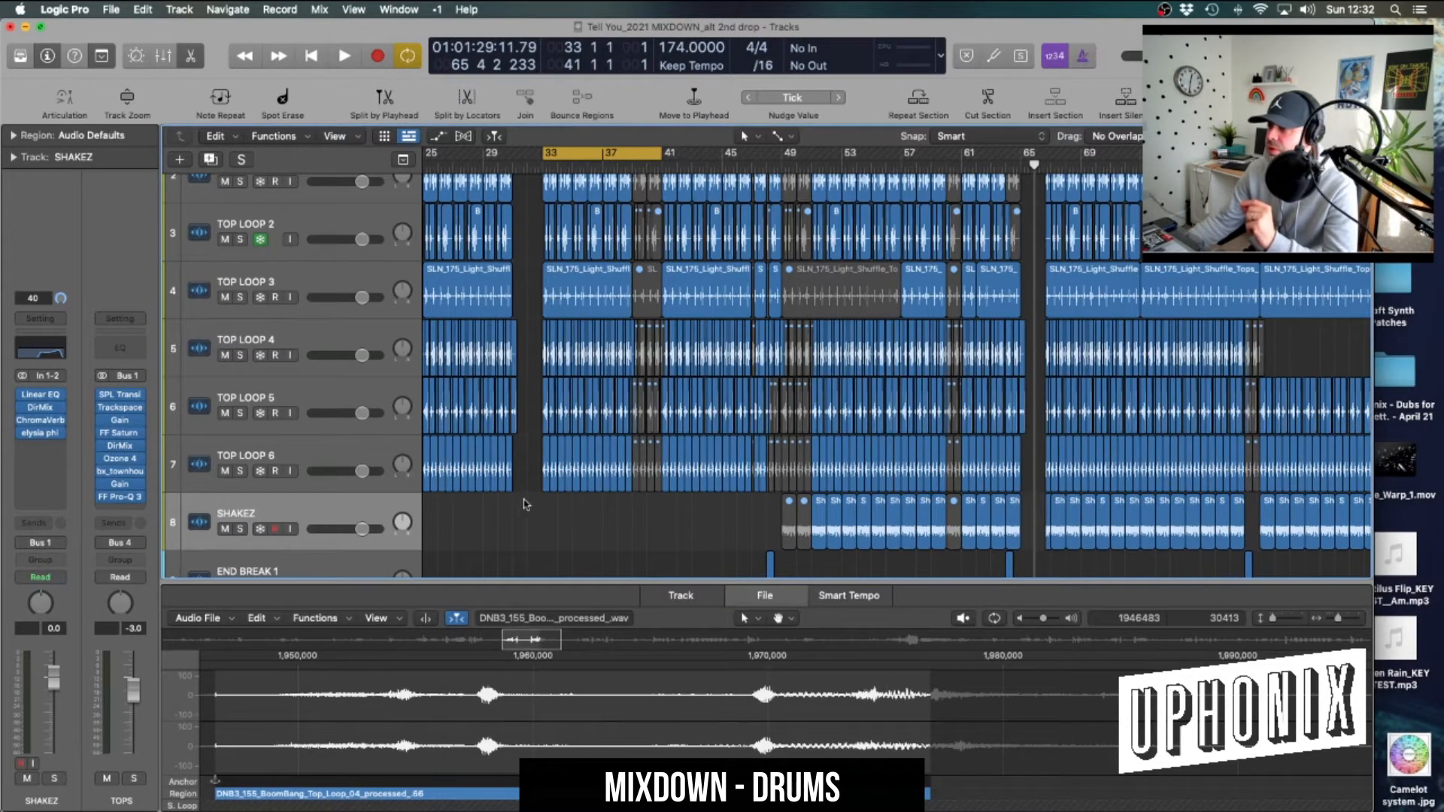
click(835, 531)
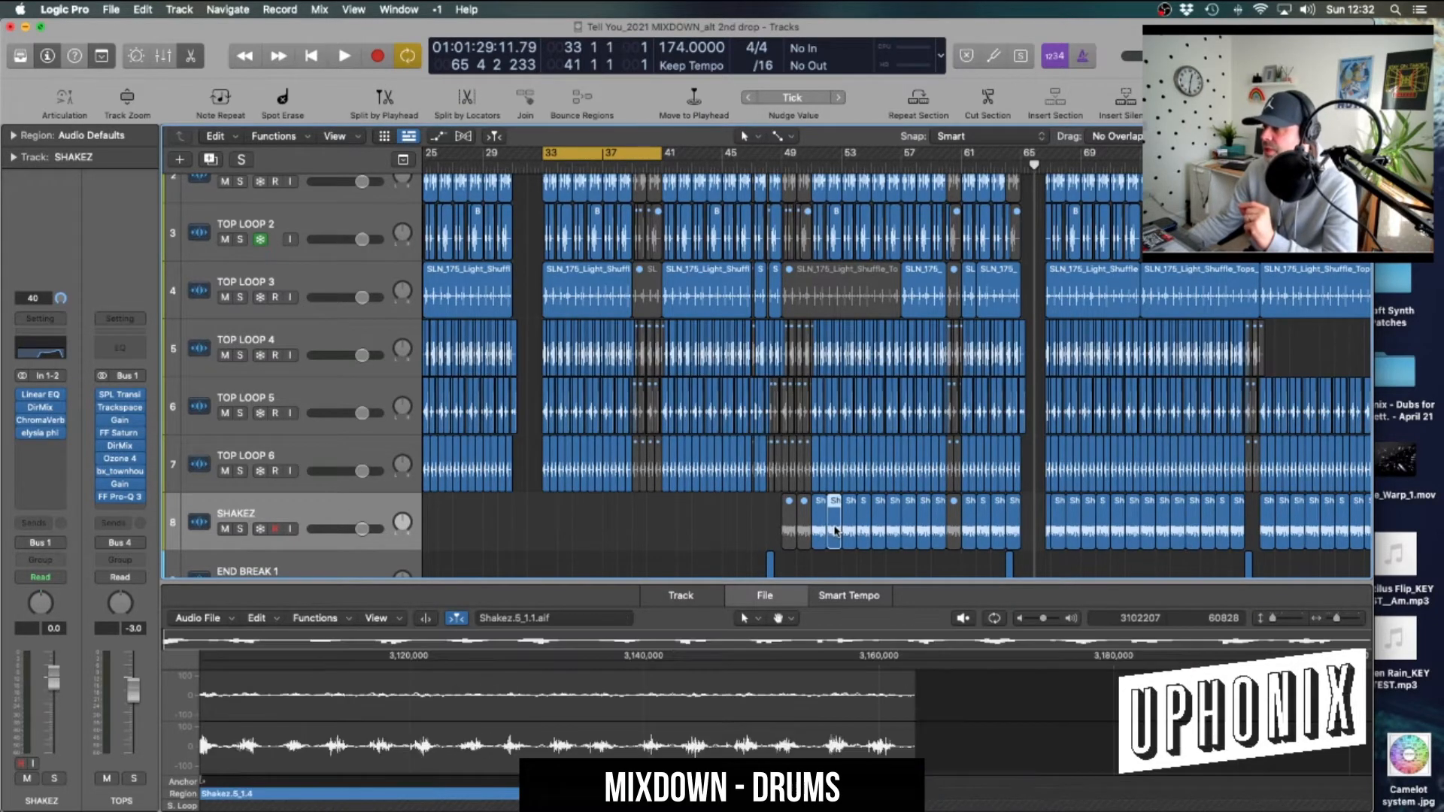
click(732, 536)
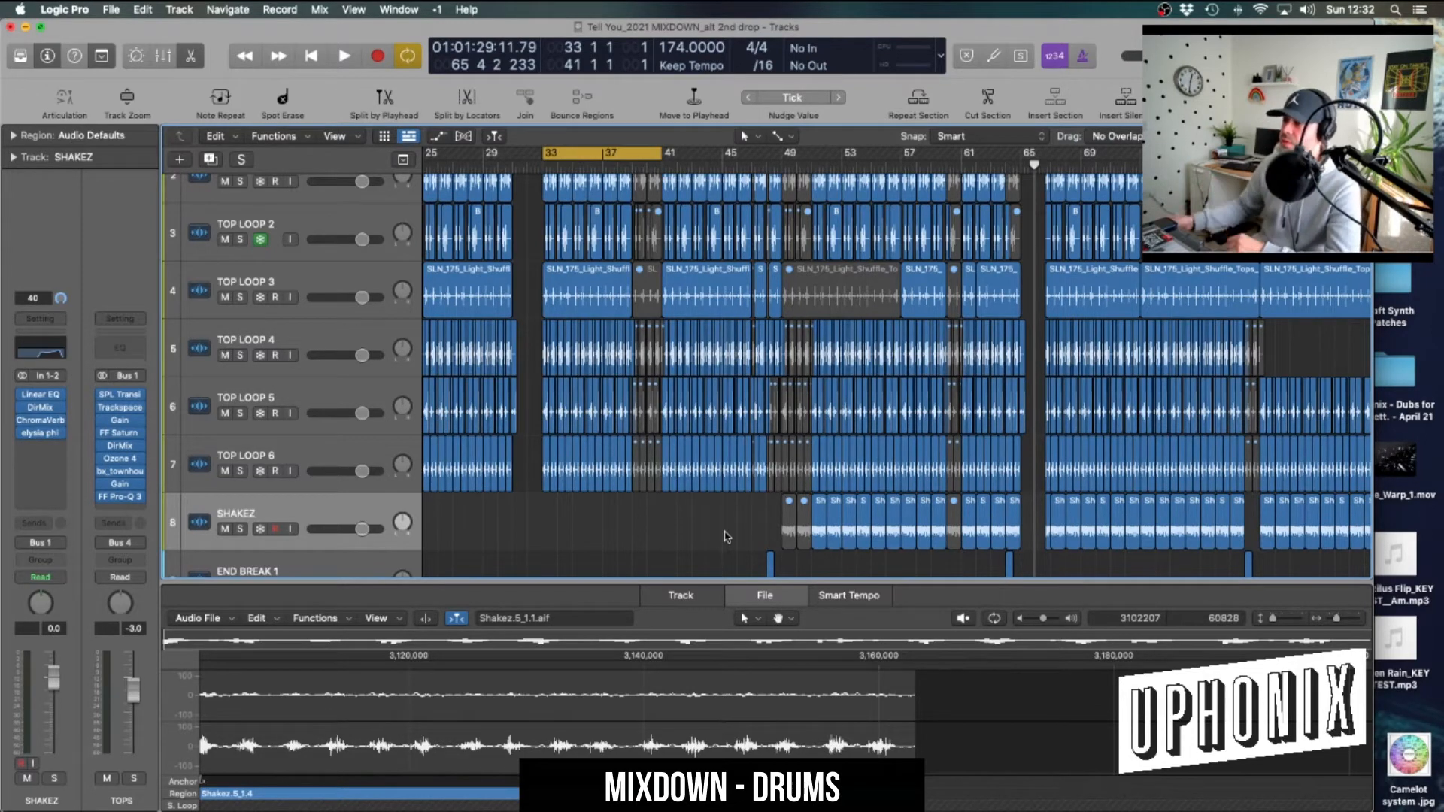
Set the cycle range to bars 51 to 53 and select a SHAKEZ region inside it
drag(814, 154, 837, 154)
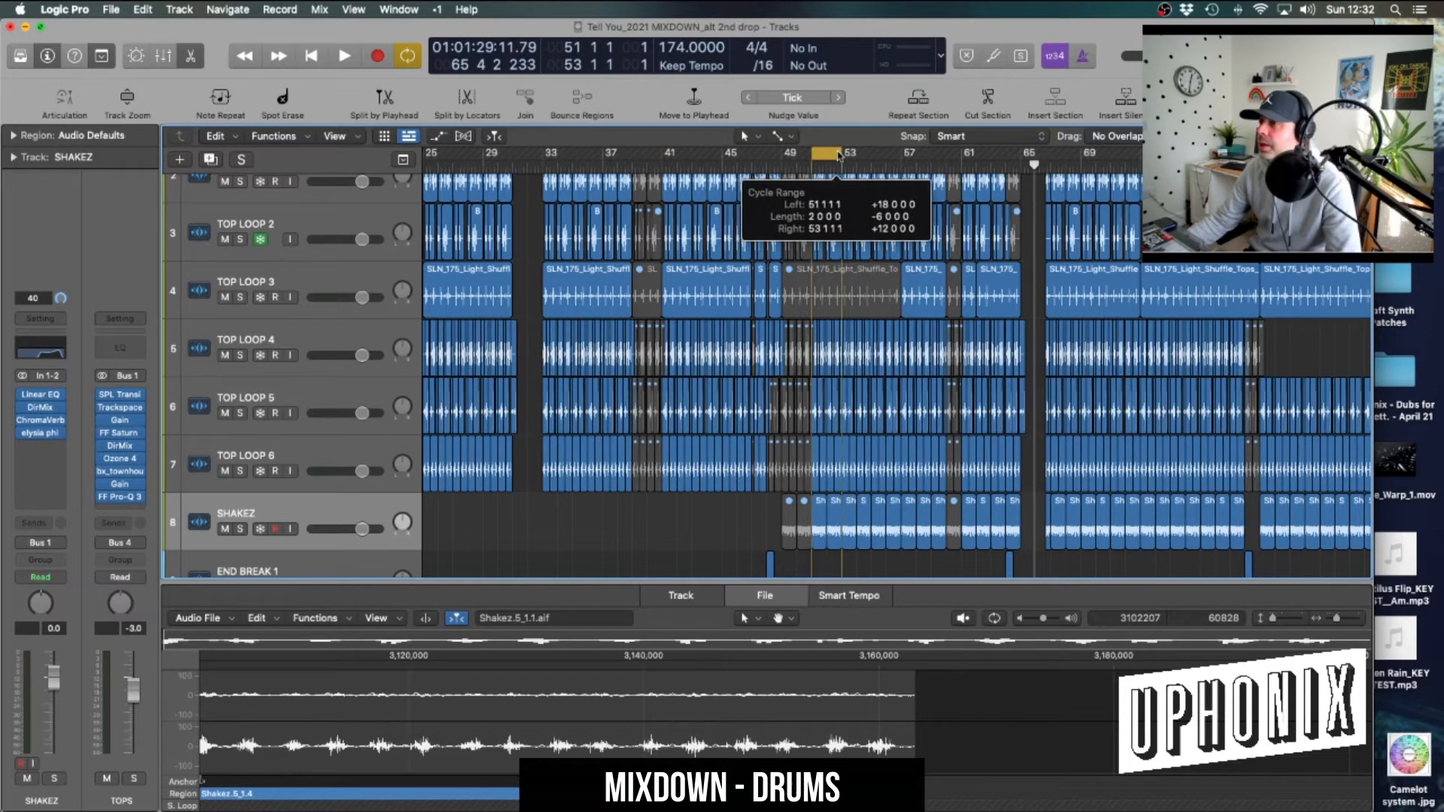
click(820, 536)
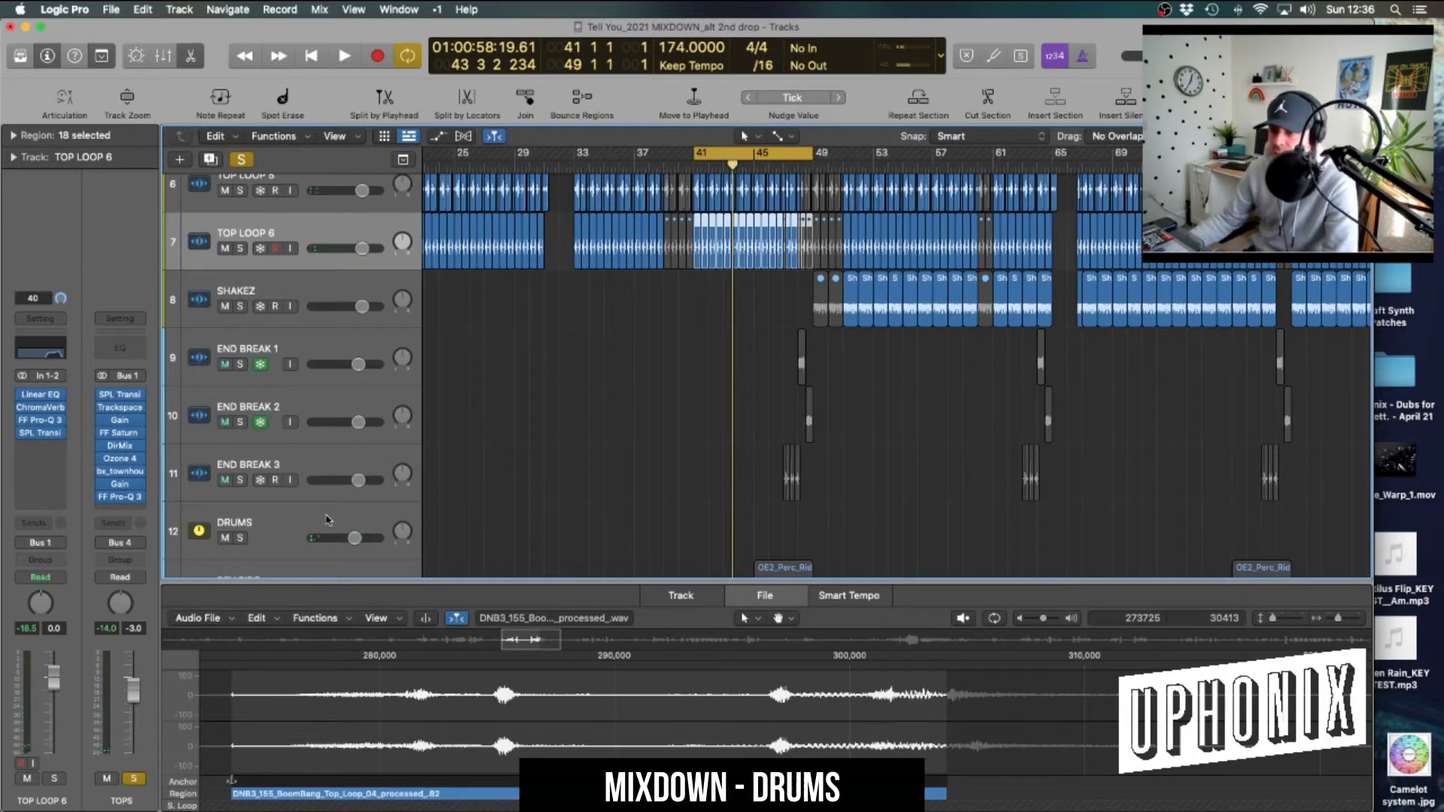
Play the cycled section from bar 41 and view the SPL Transient Designer Plus and Trackspacer plug-ins on the TOPS bus
click(643, 397)
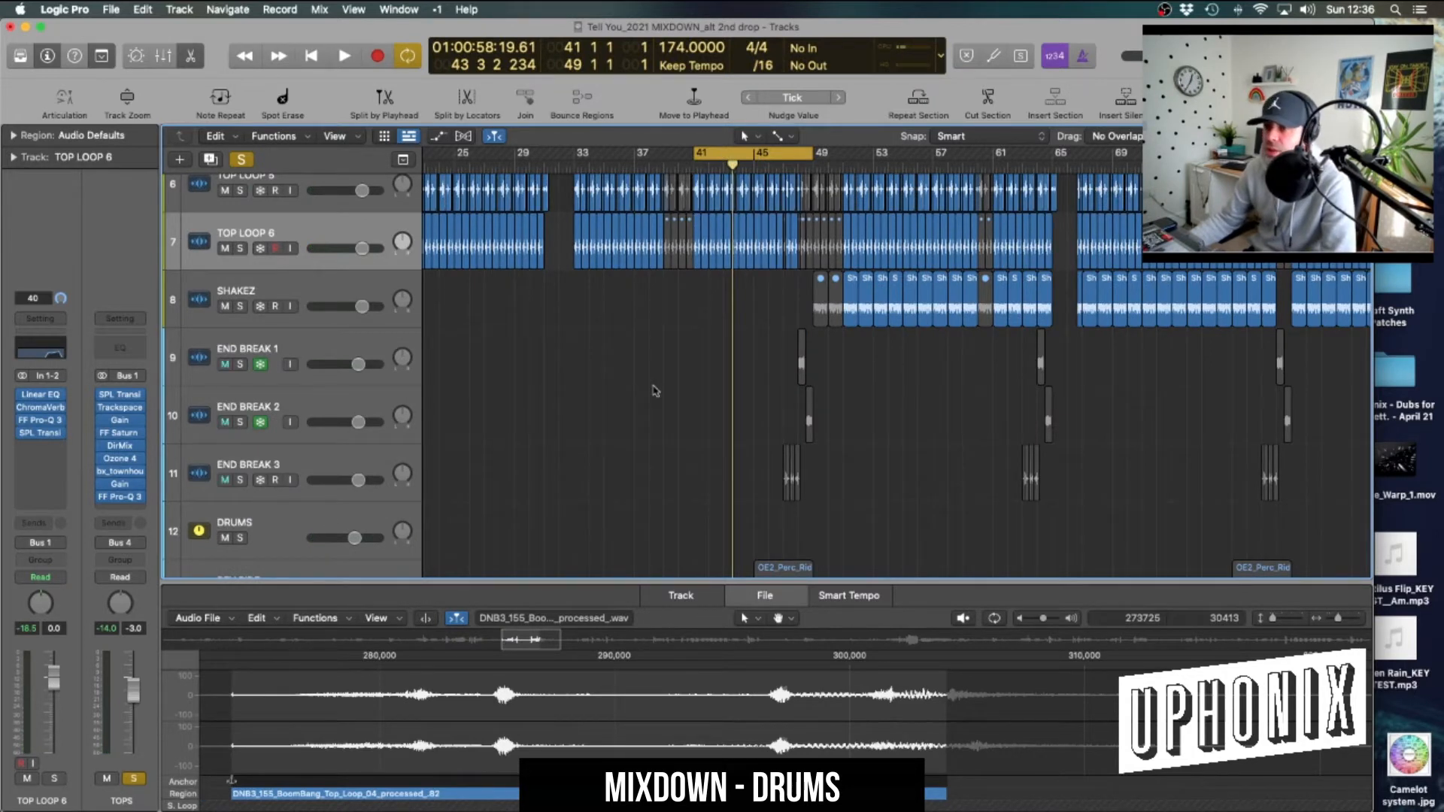
key(space)
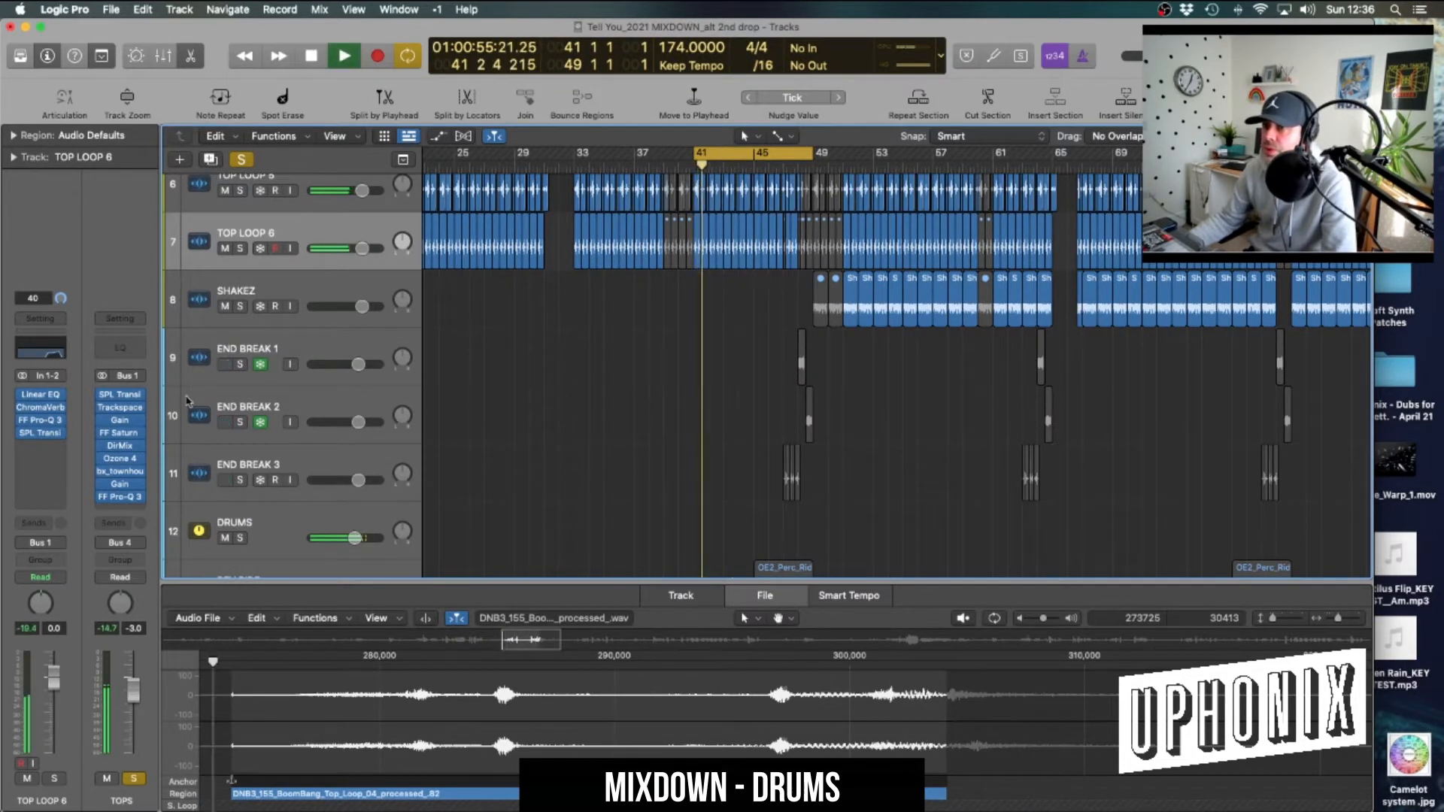
click(121, 395)
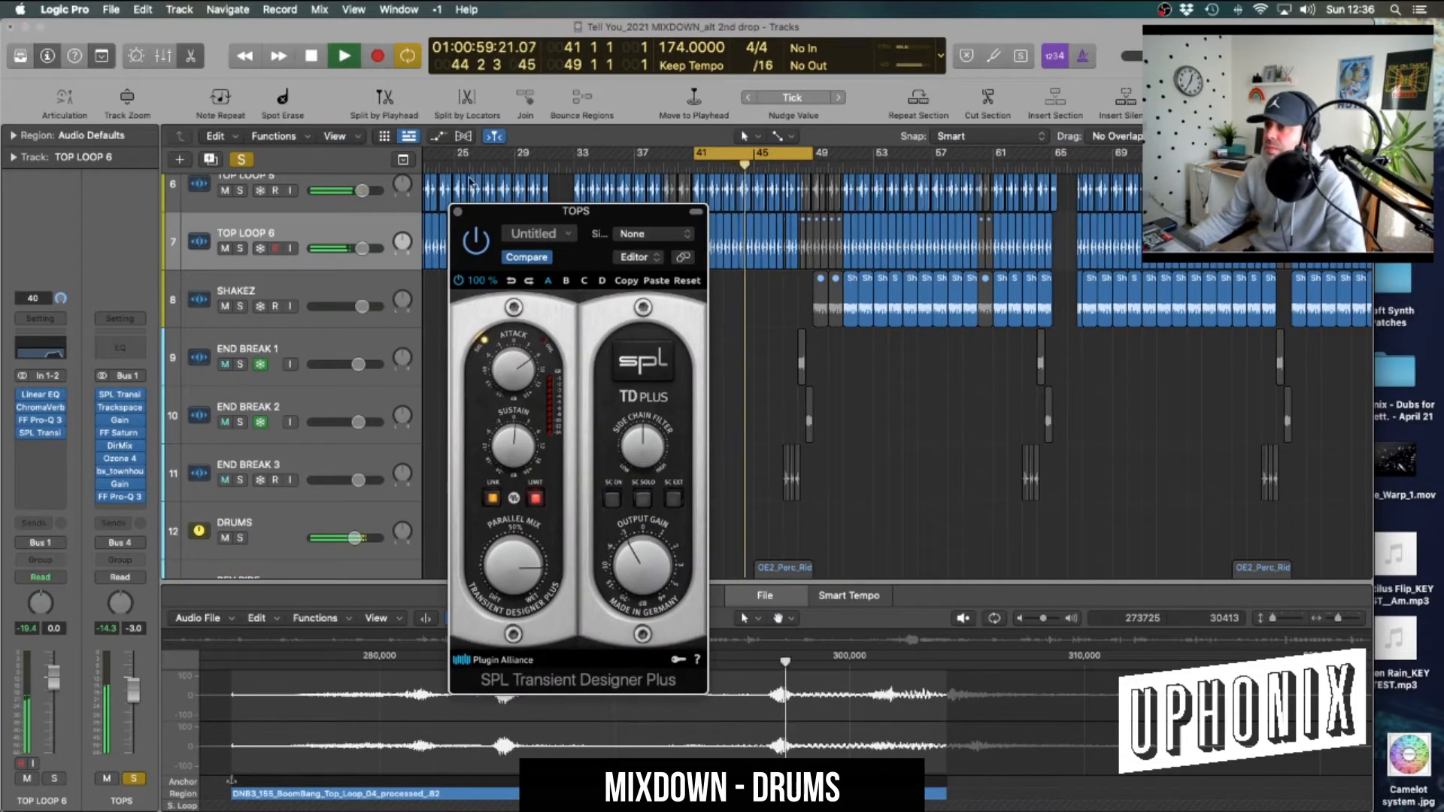
click(457, 211)
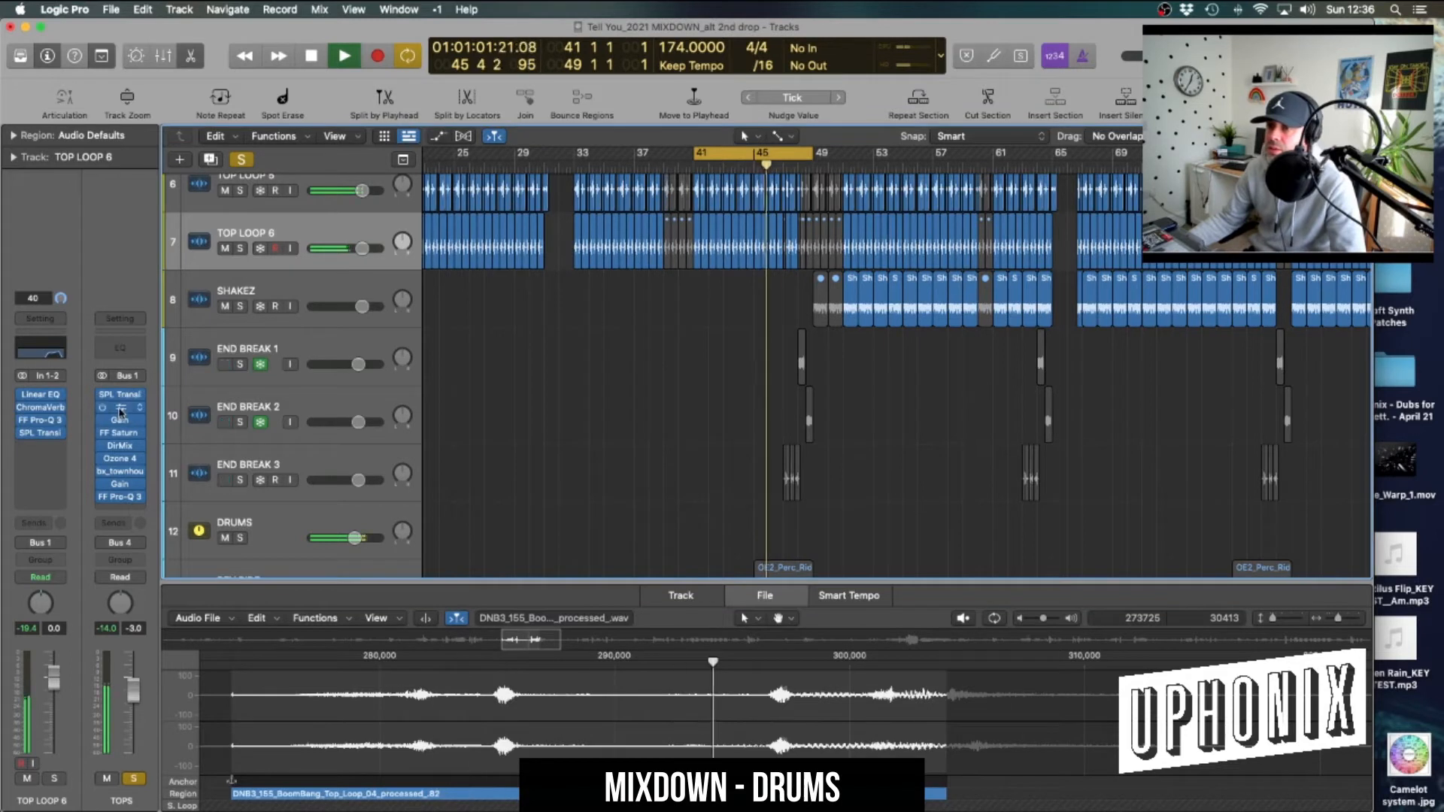
click(121, 409)
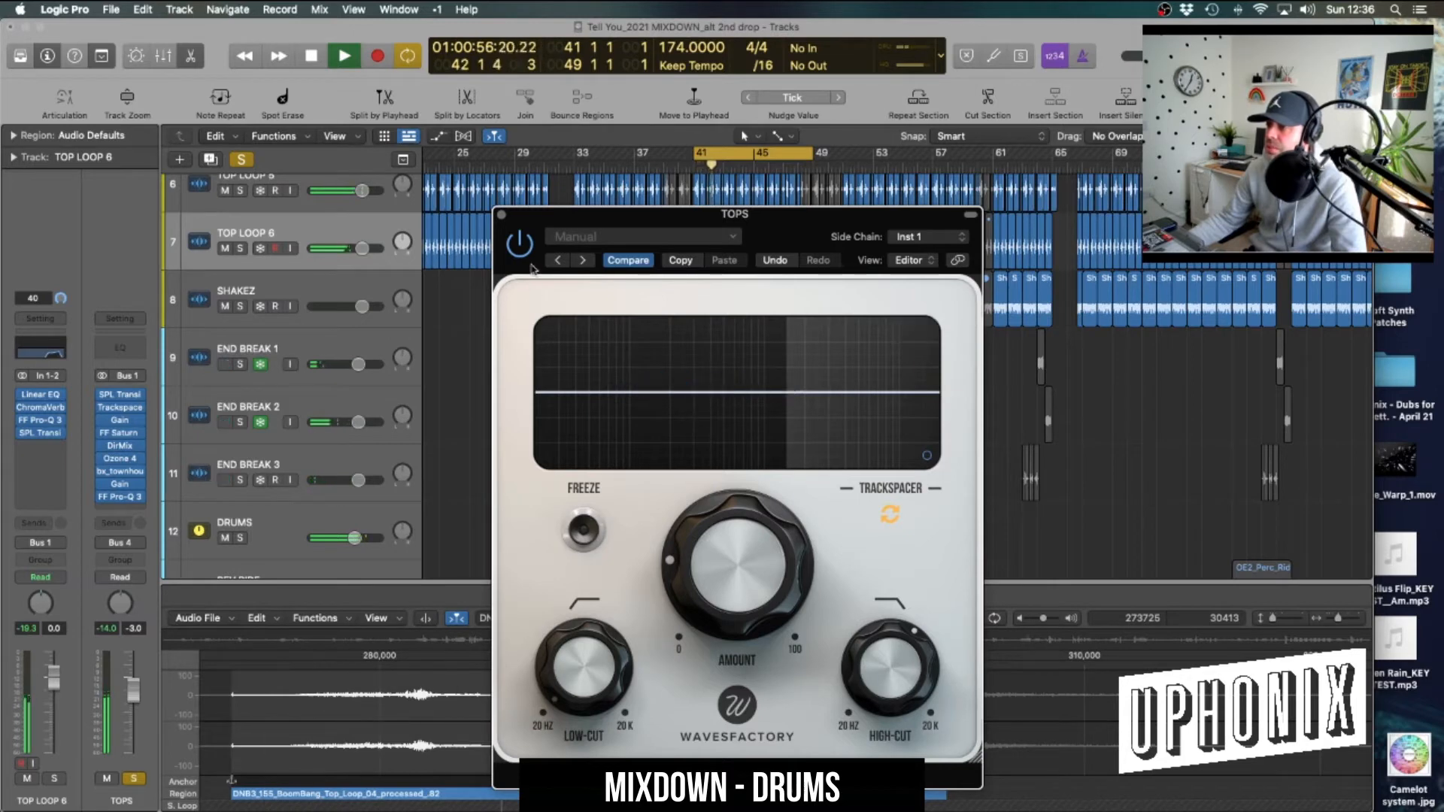
click(502, 218)
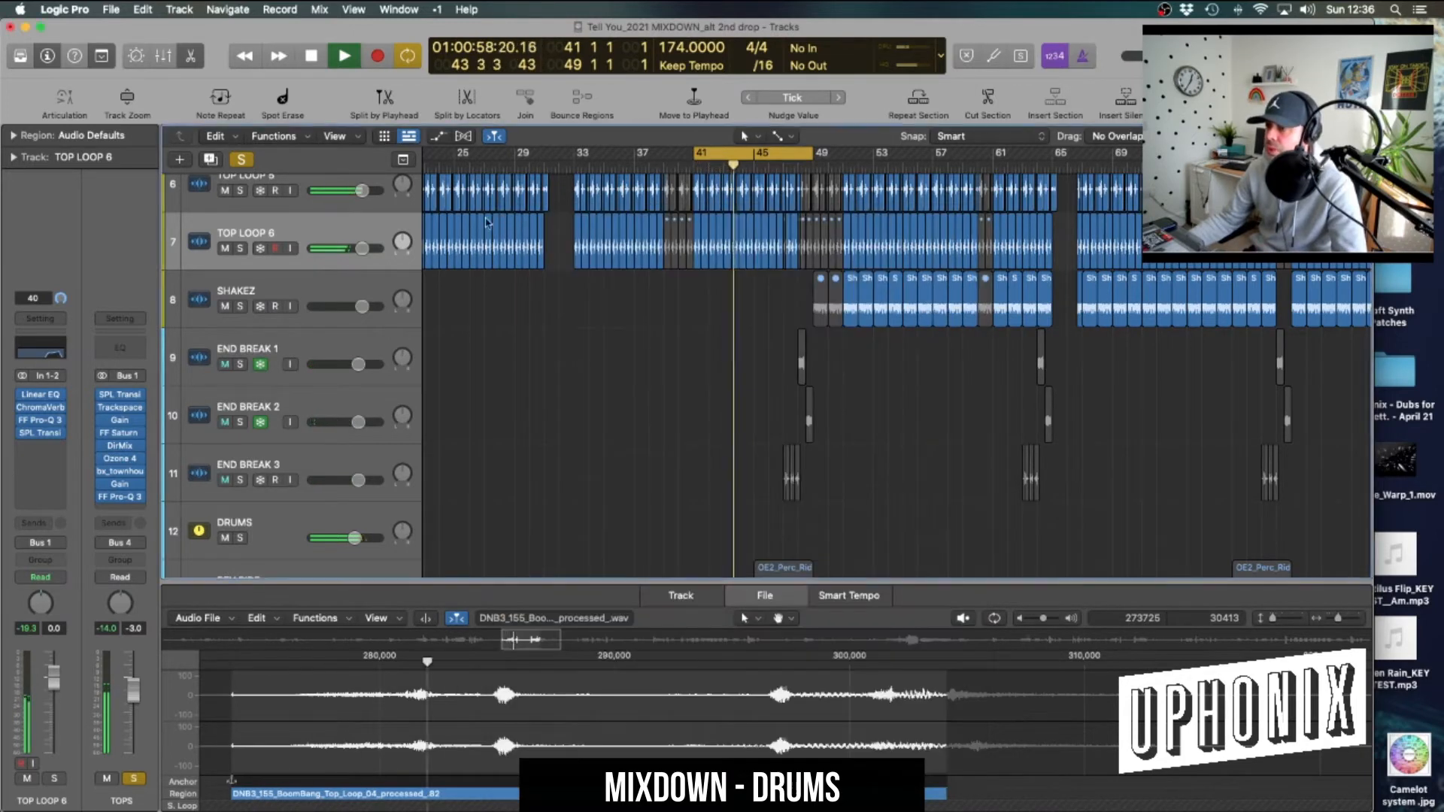
View the first Gain plug-in on the TOPS bus and the Linear Phase EQ on TOP LOOP 6, closing both
click(120, 420)
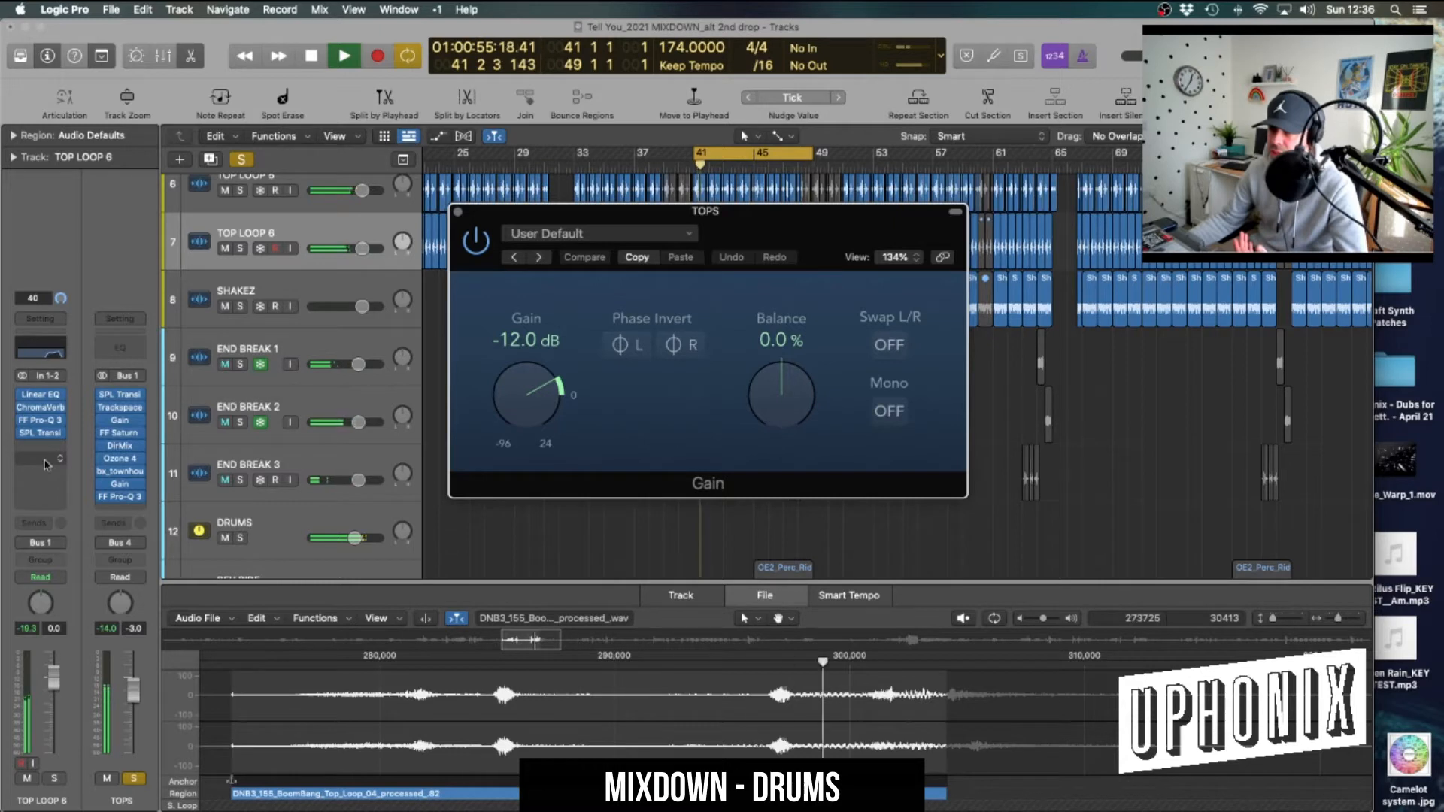
click(40, 395)
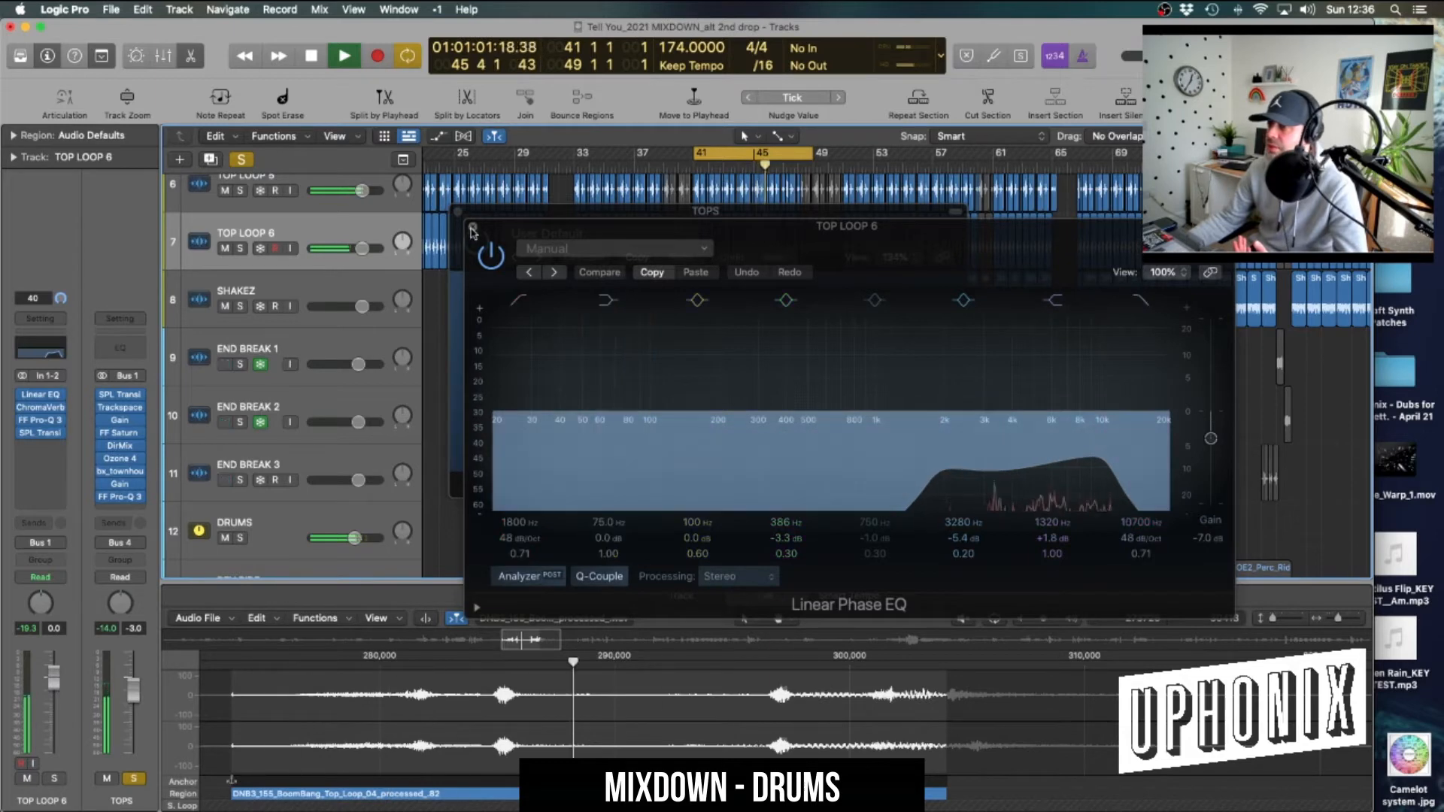
click(472, 228)
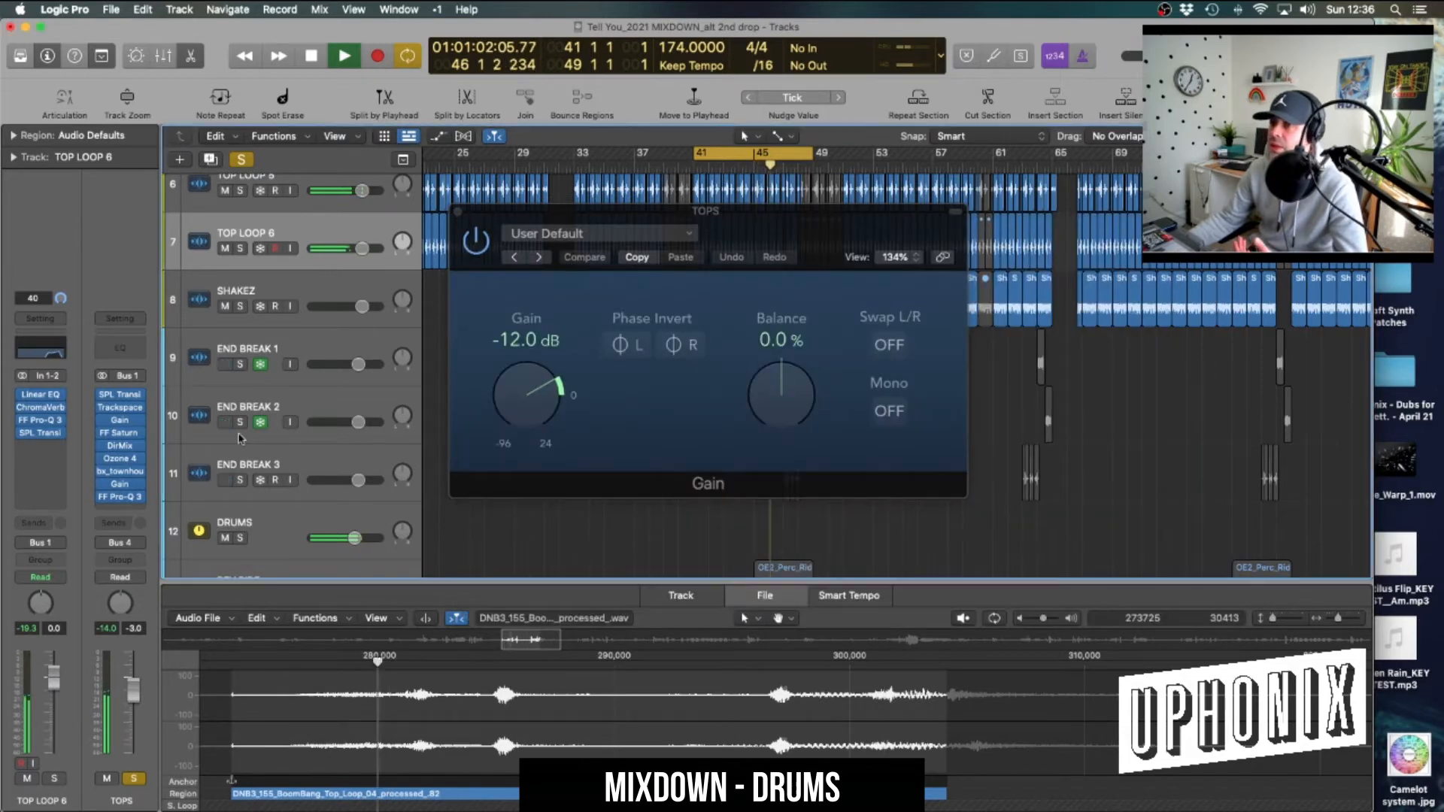
click(459, 213)
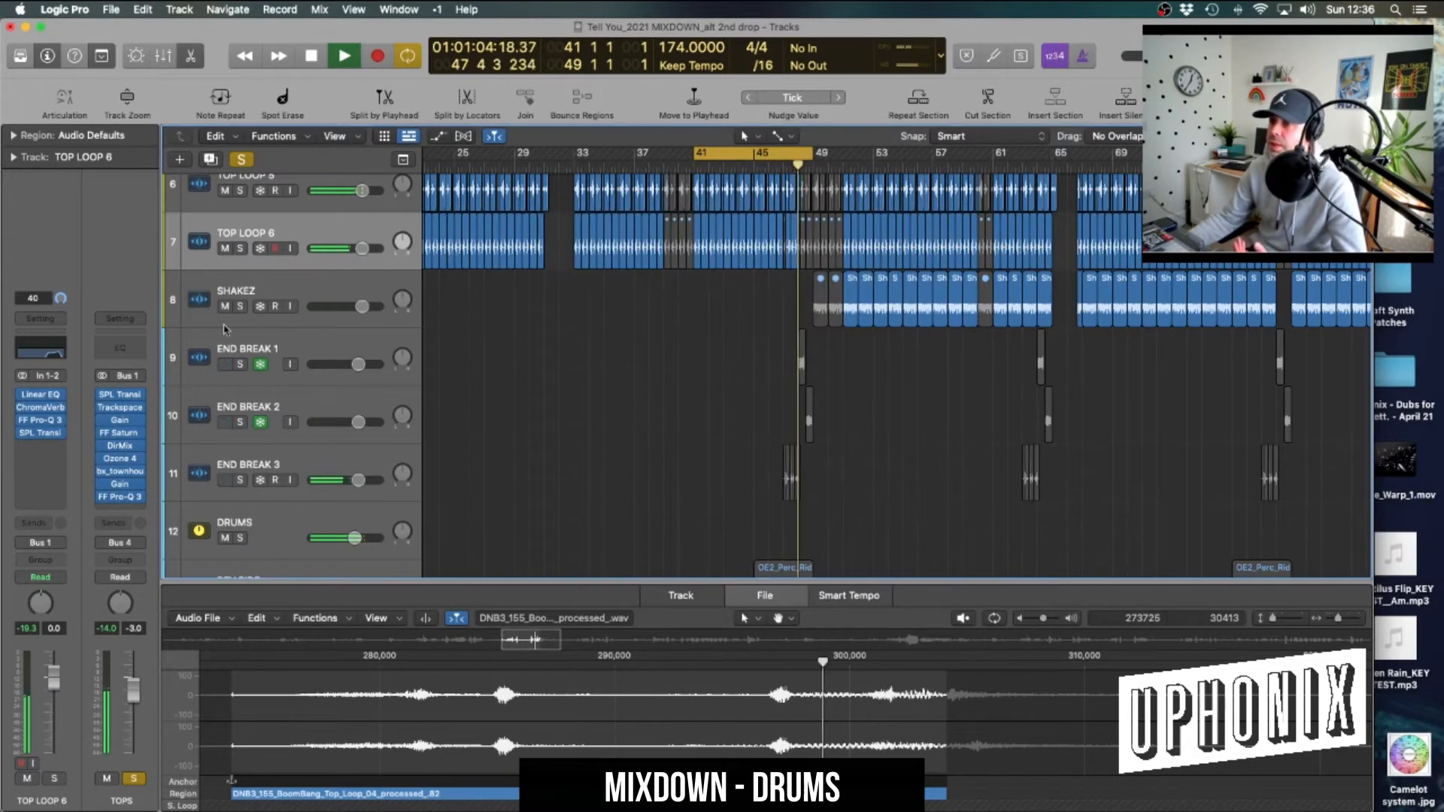
View both bands of FF Saturn 2 and the Direction Mixer settings on the TOPS bus, closing each plug-in
click(120, 434)
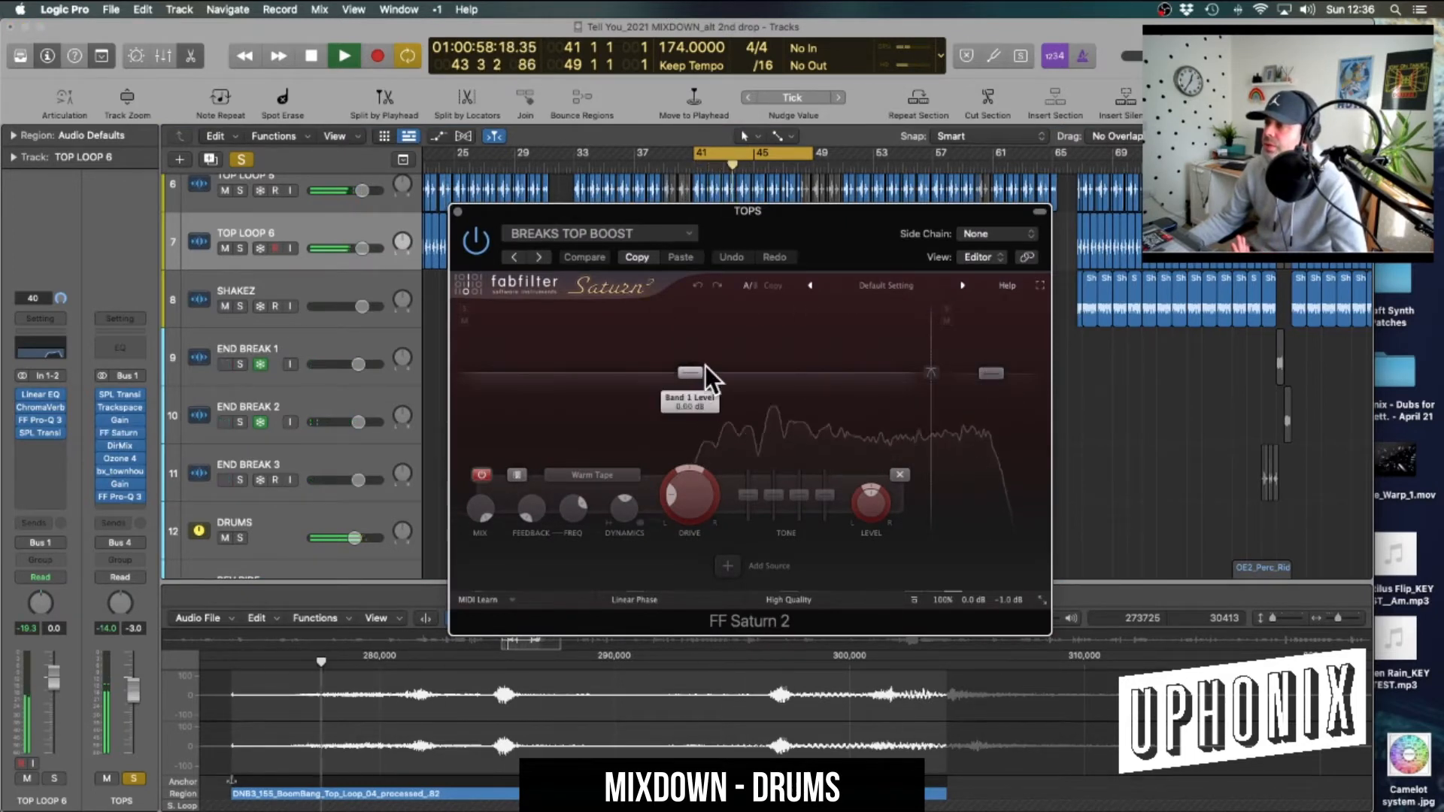
click(992, 373)
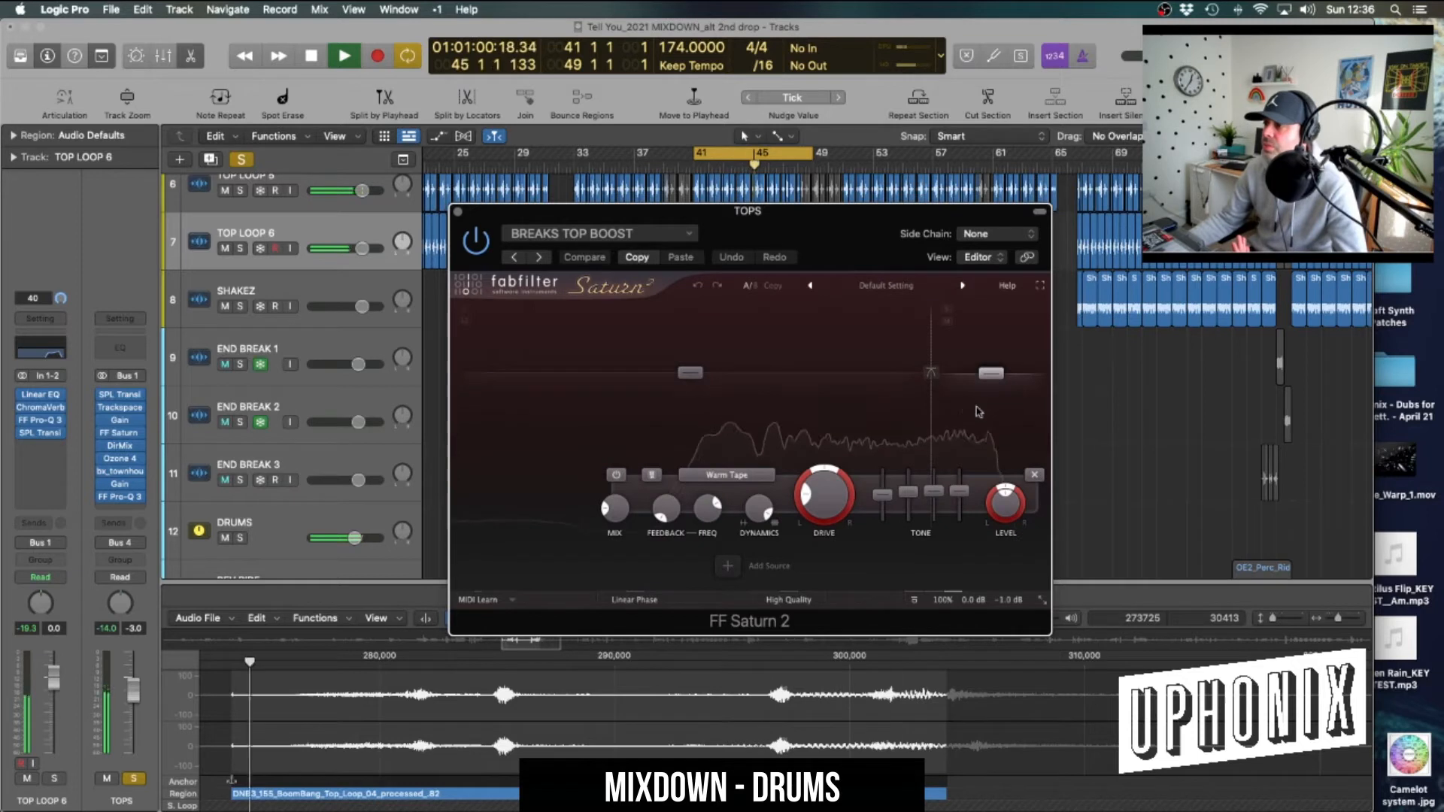
click(458, 212)
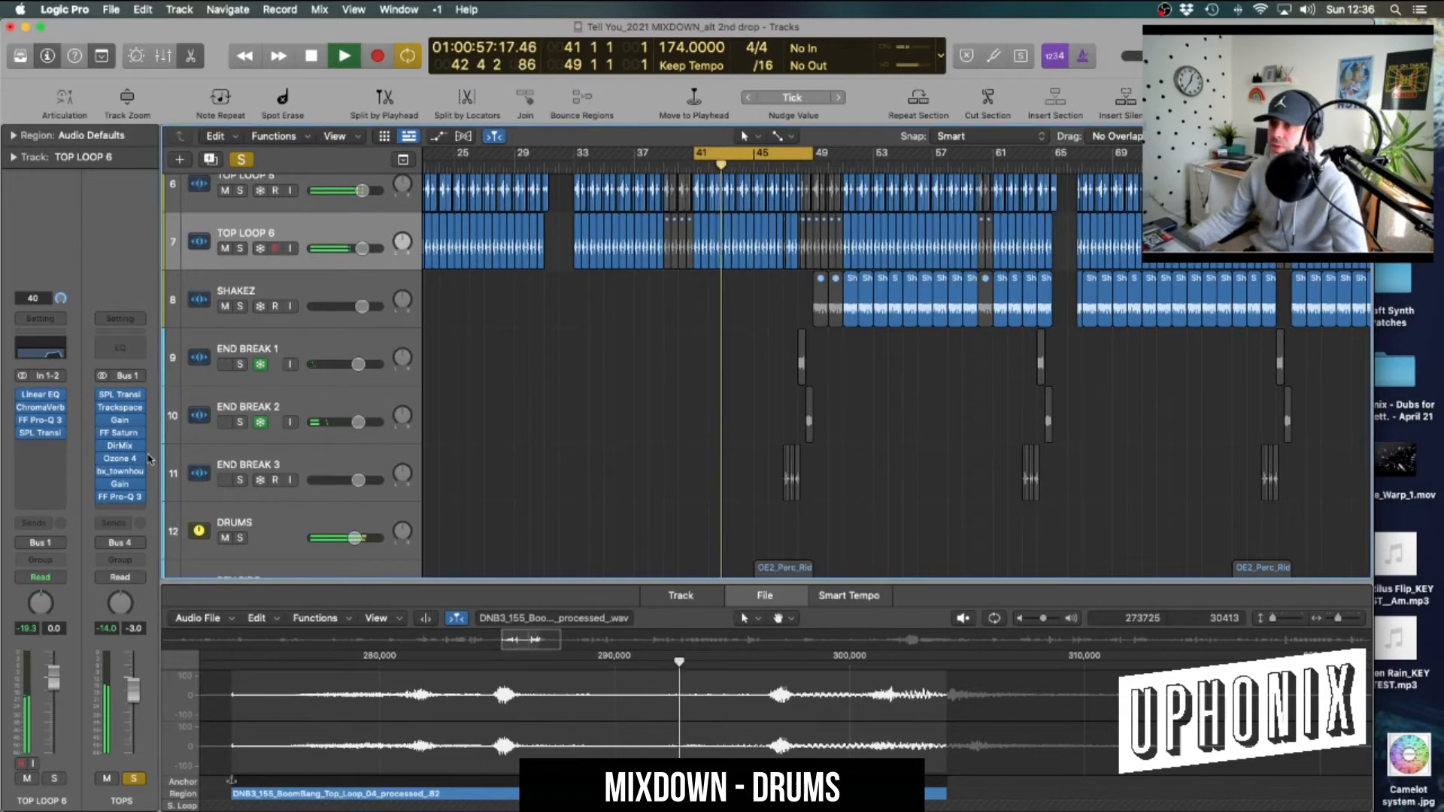
click(121, 448)
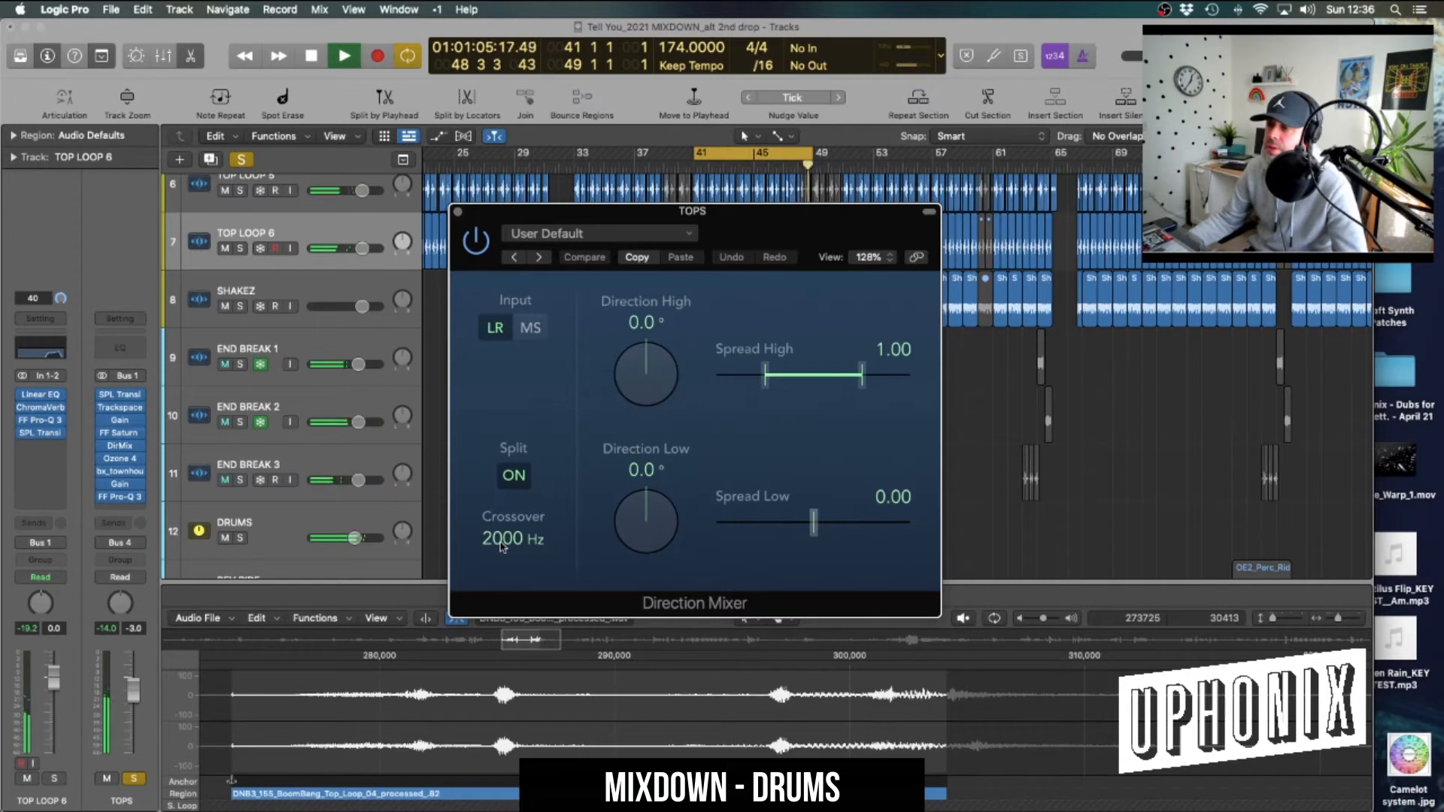
click(458, 213)
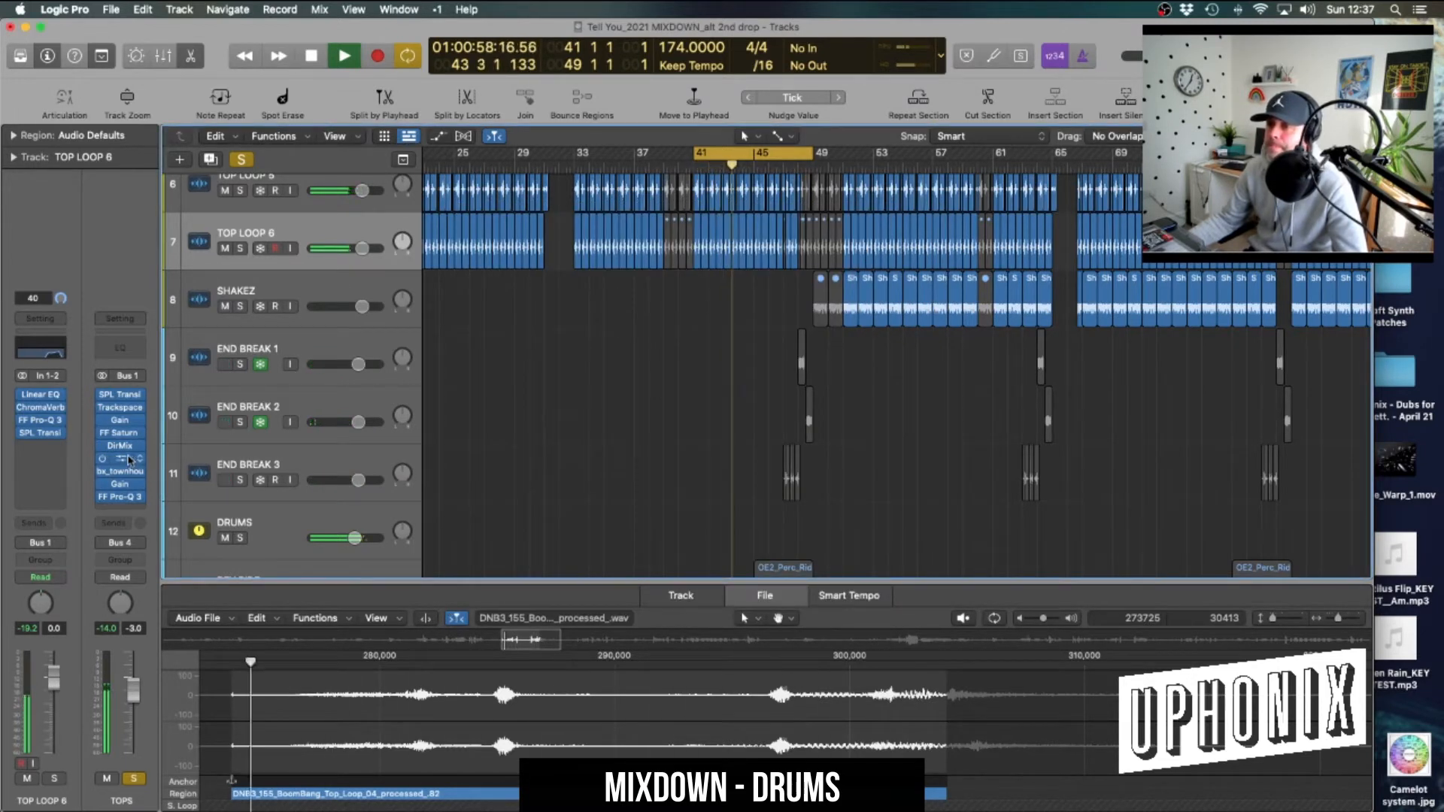
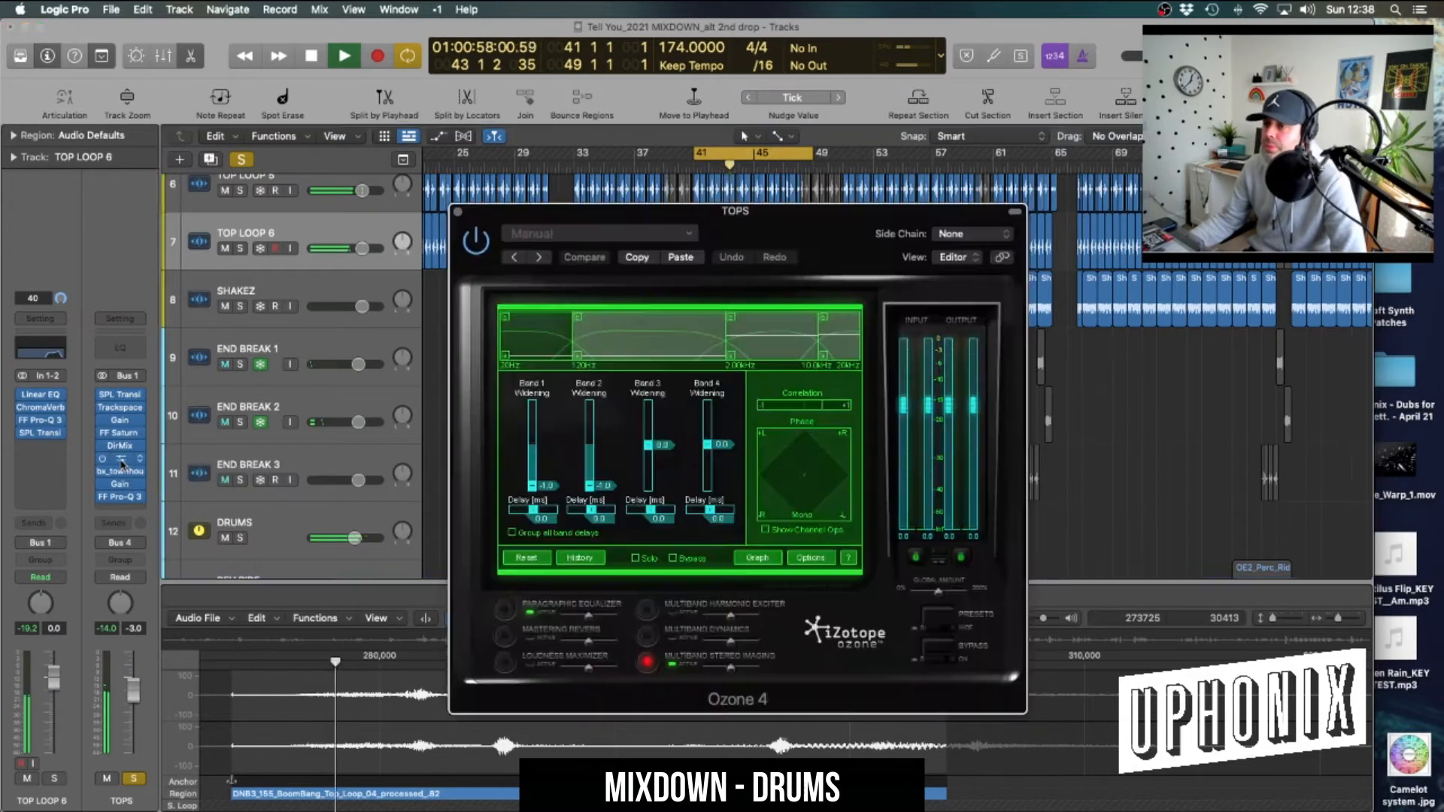
Review Ozone 4's multiband stereo imaging and the bx_townhouse Buss Compressor on the TOPS bus, closing each plug-in
click(121, 463)
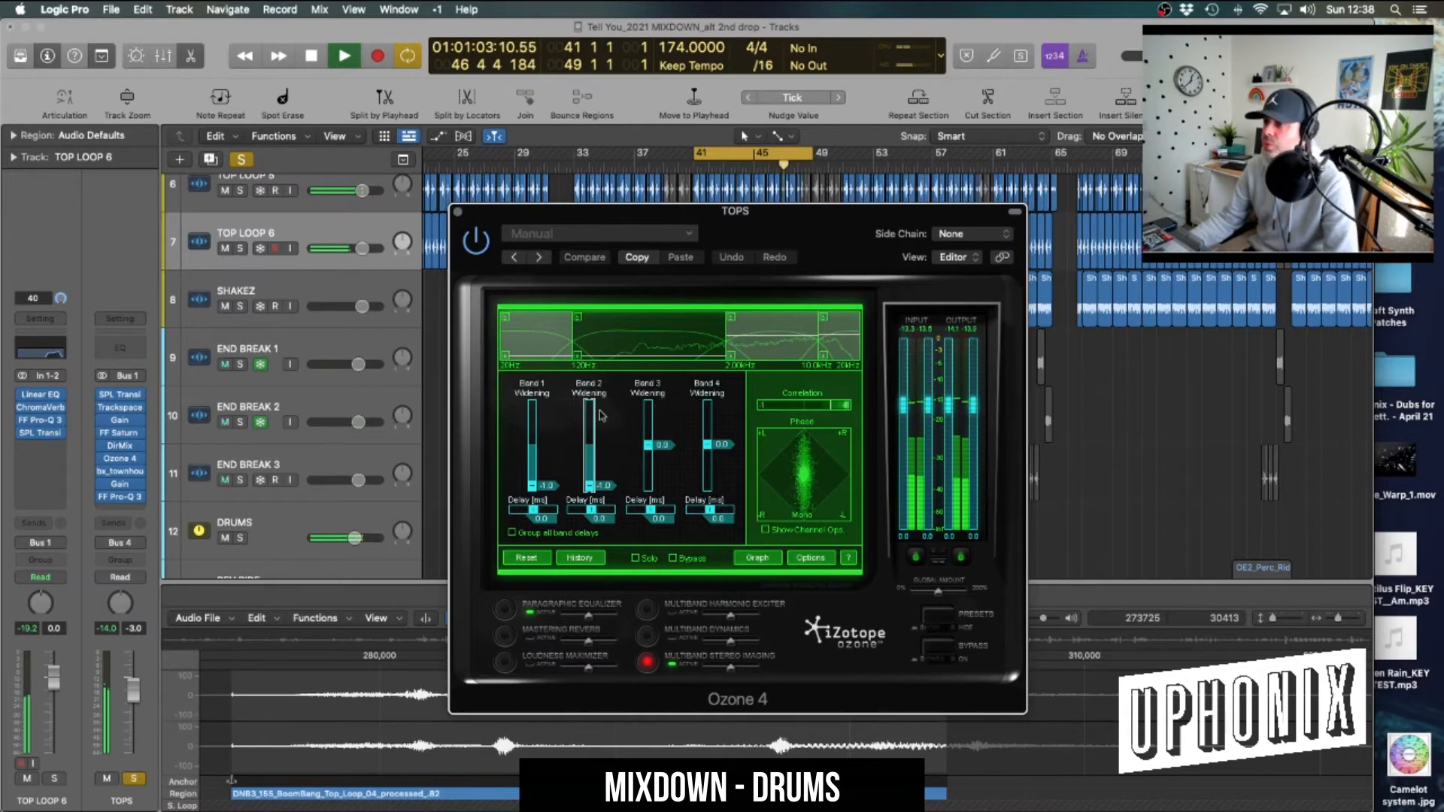
click(458, 213)
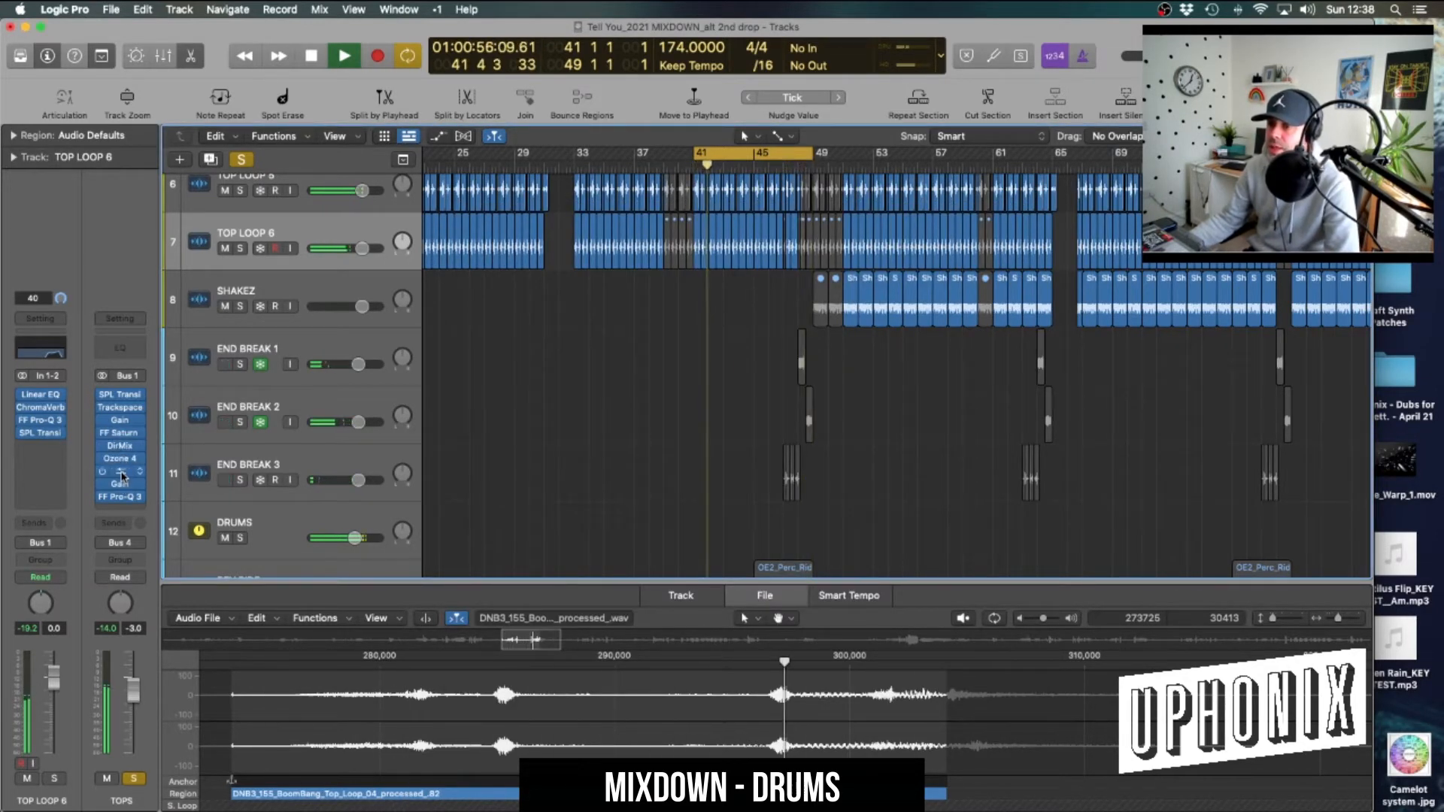
click(121, 473)
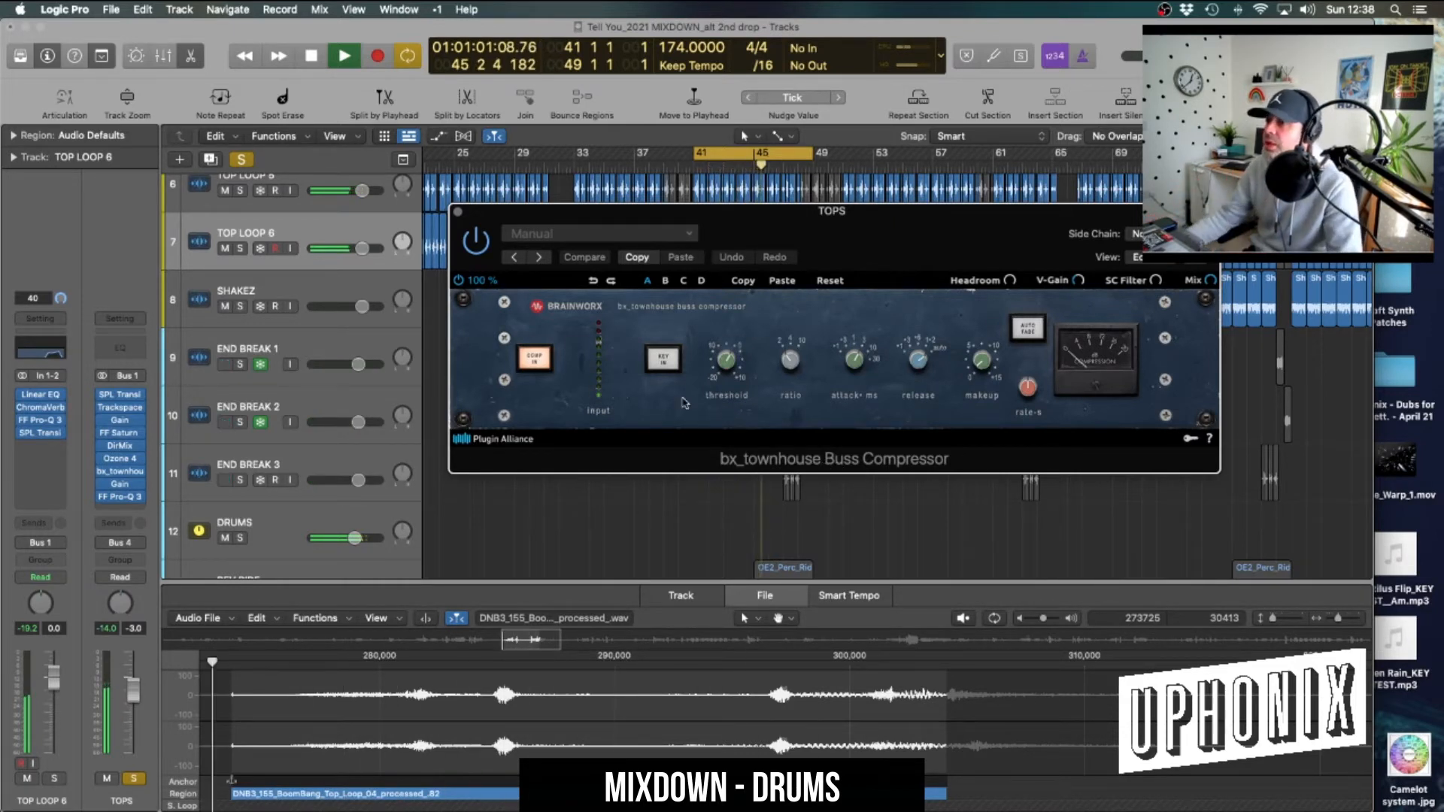
click(457, 213)
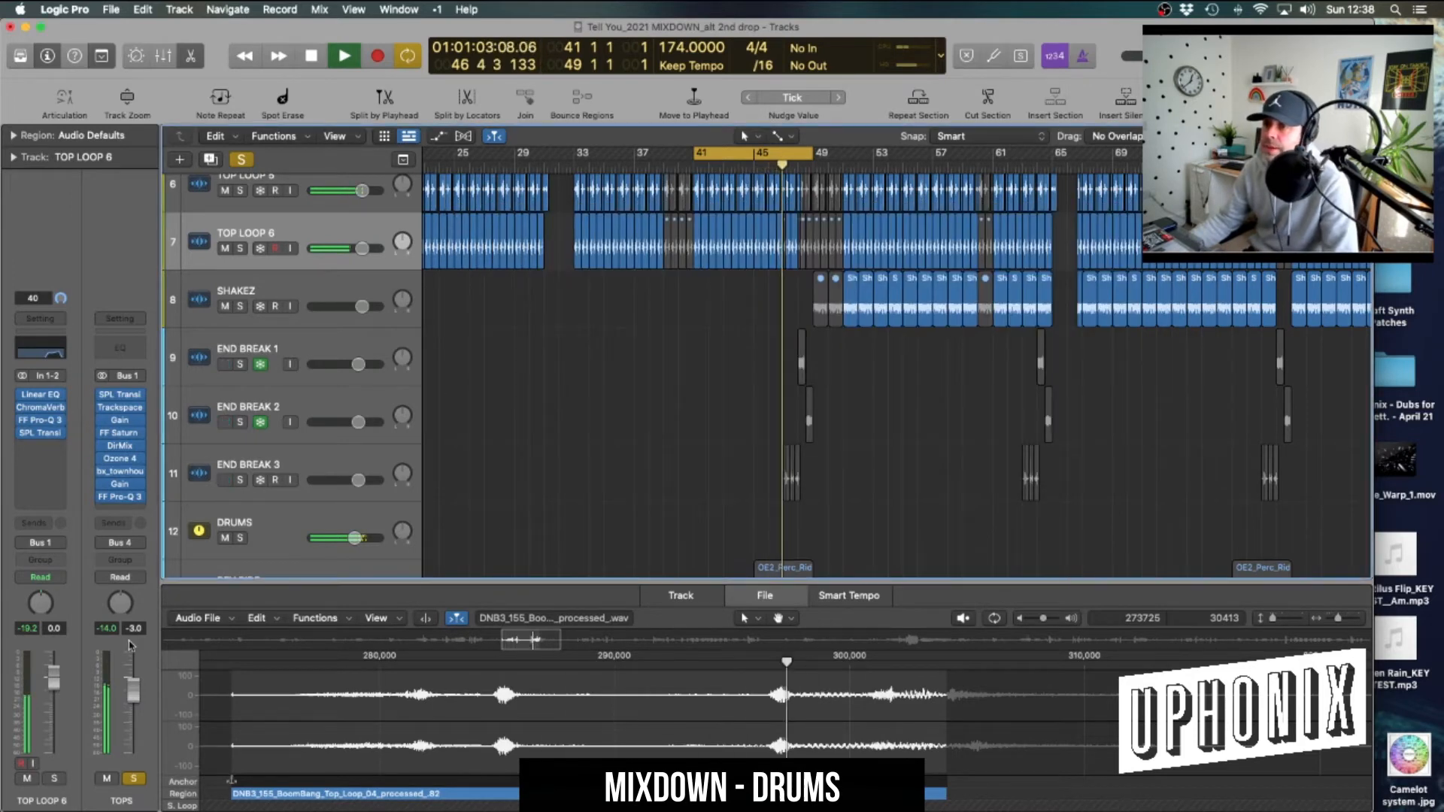
View the second Gain plug-in and the FF Pro-Q 3 band settings on the TOPS bus, close them and stop playback
click(122, 484)
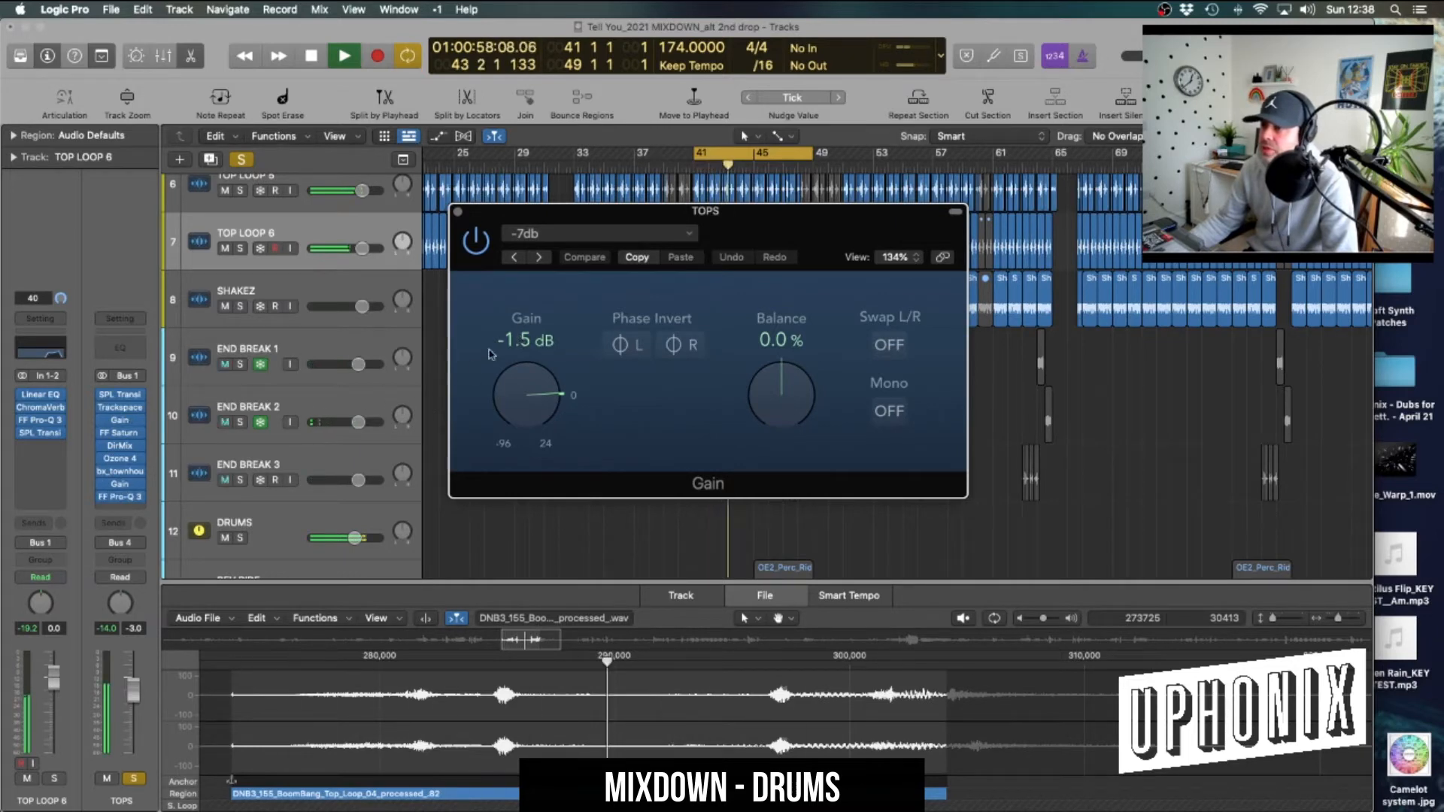
click(459, 212)
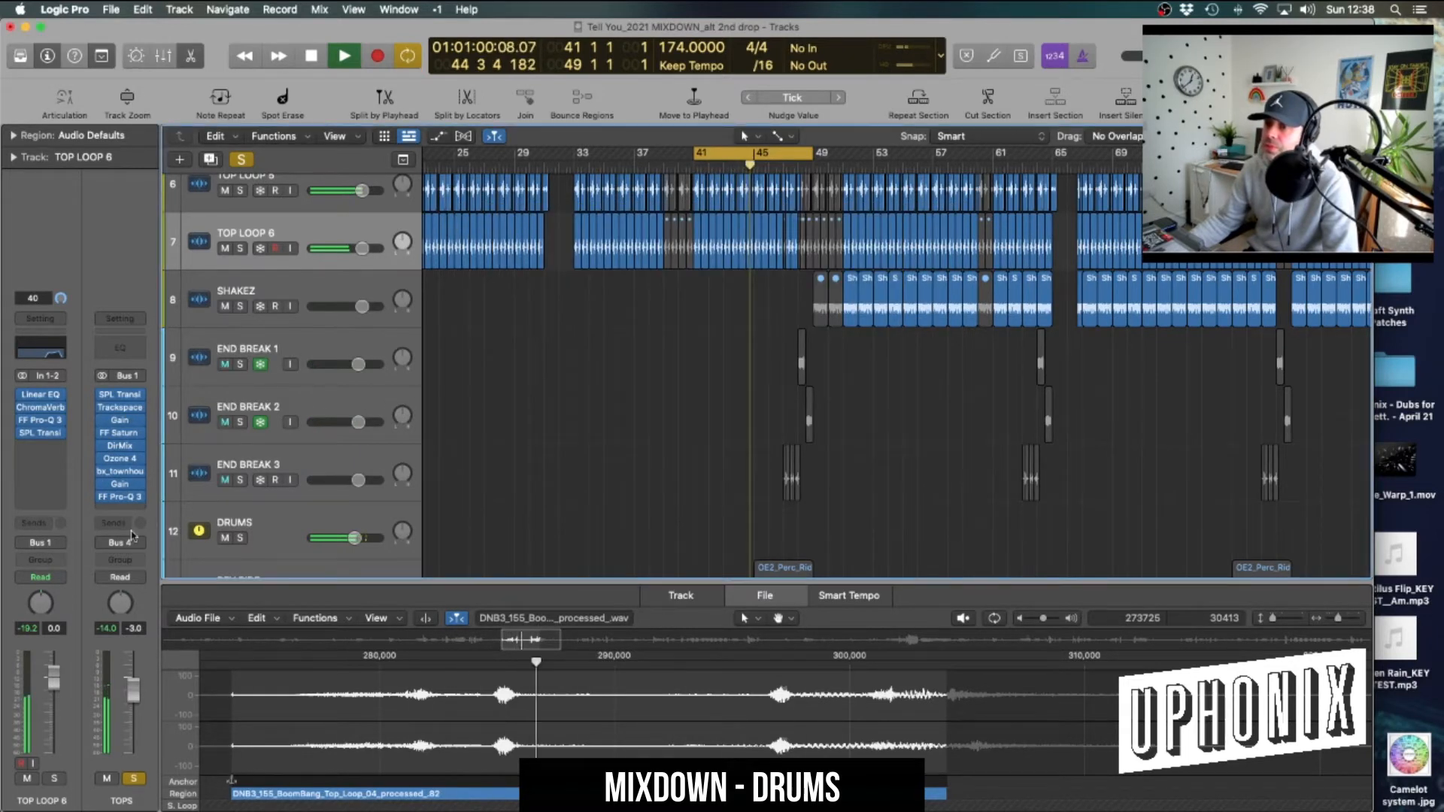
click(121, 497)
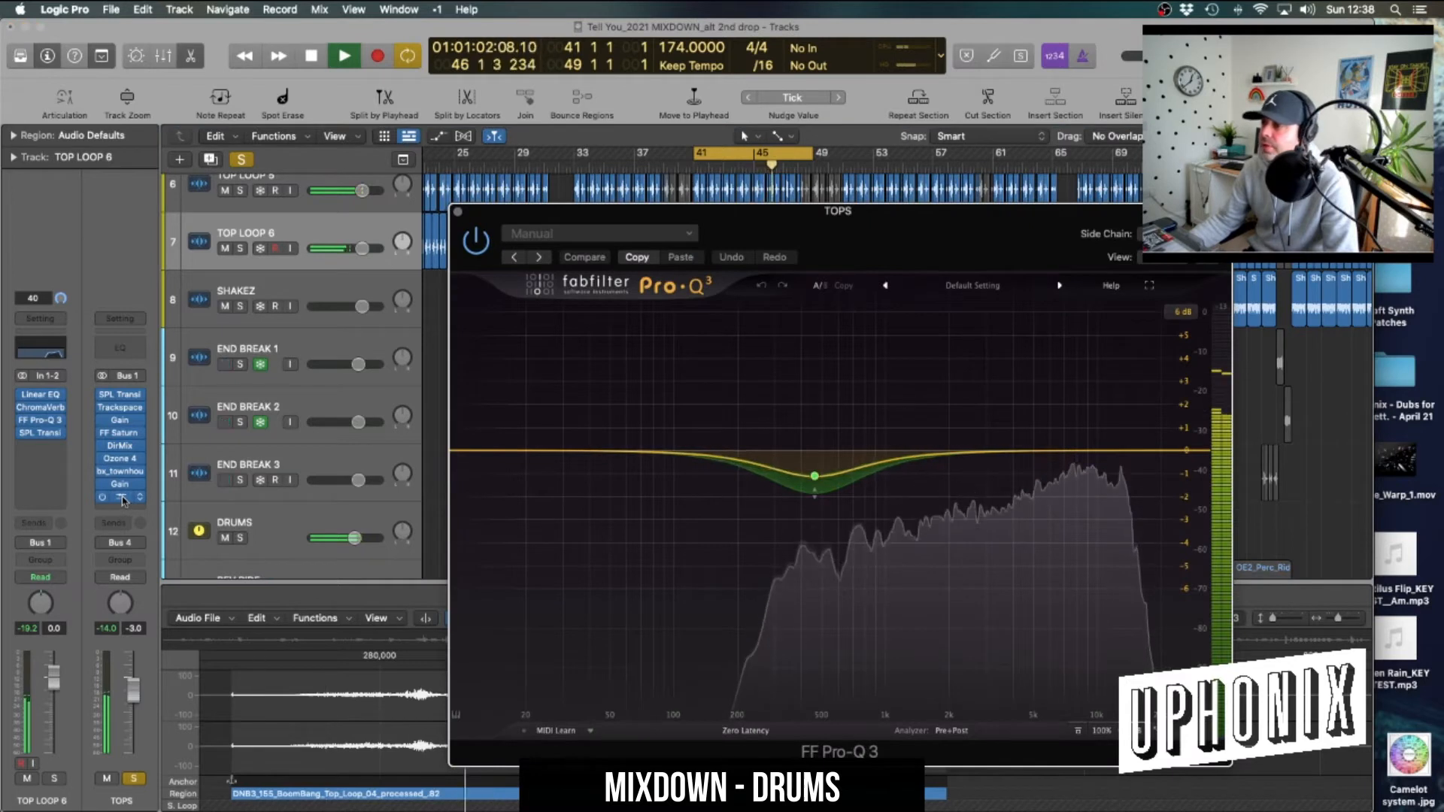
mouse_move(835, 455)
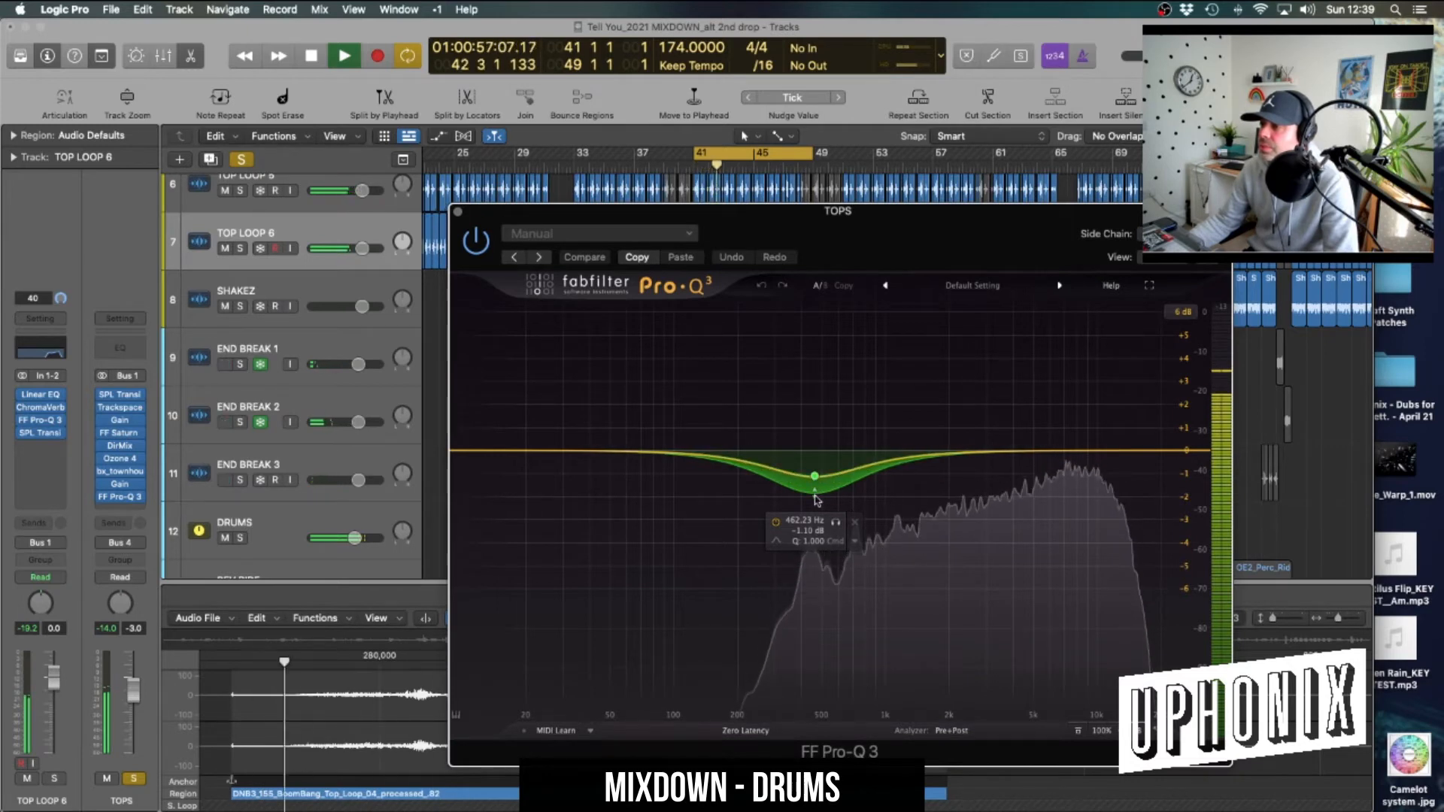
click(459, 214)
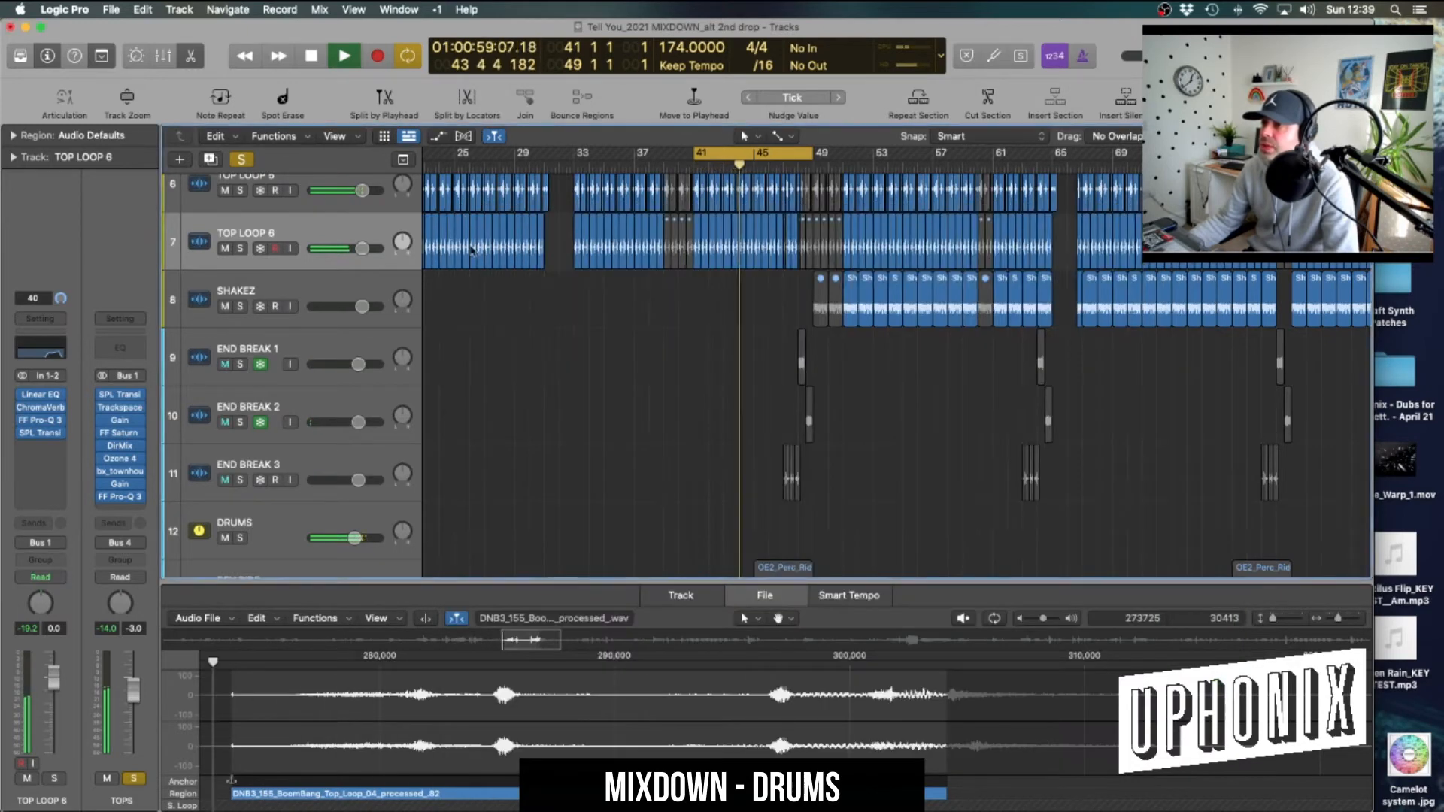
key(space)
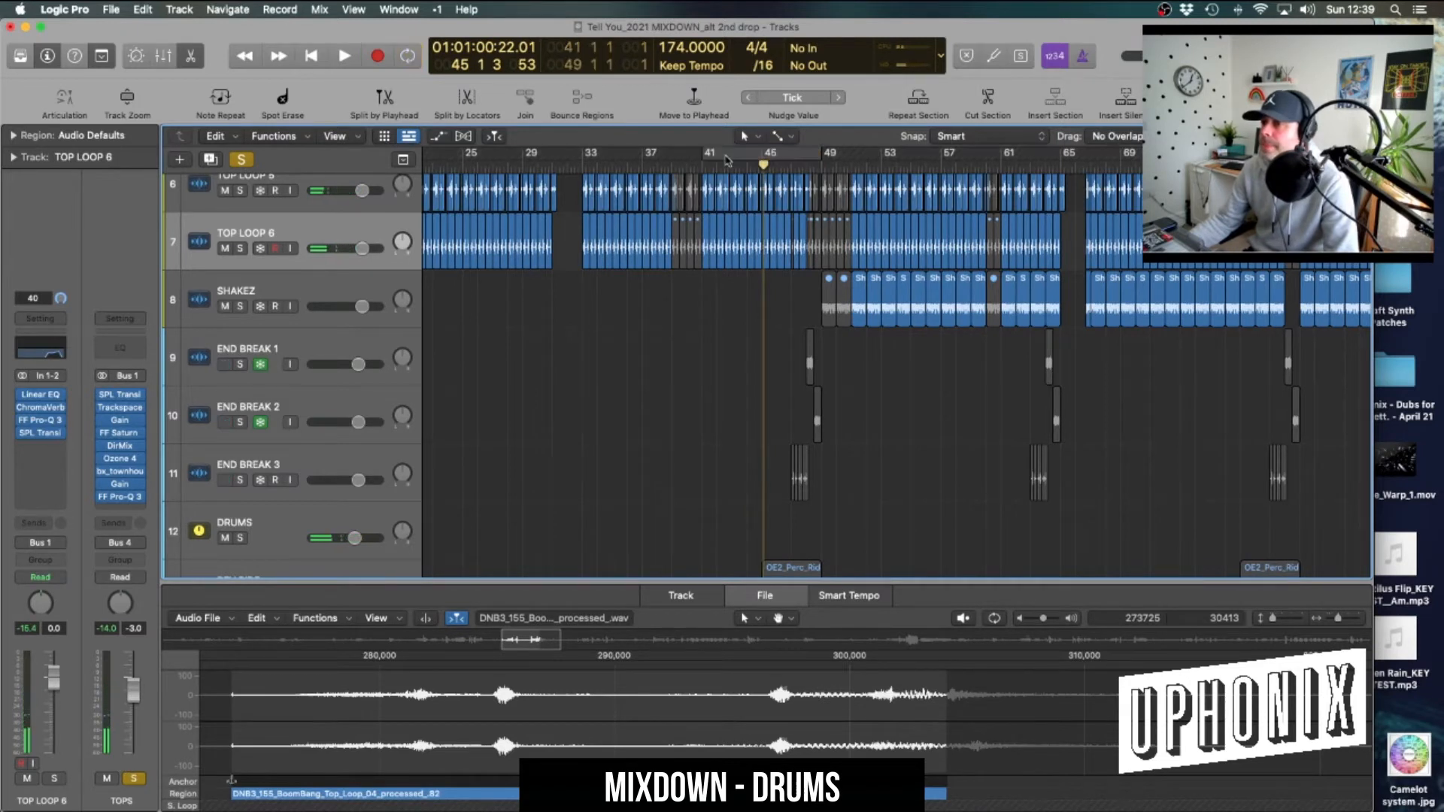
Select the KICK track and open its Kick 2 instrument, repositioning the plug-in window to see its controls
scroll(306, 333, down, 3)
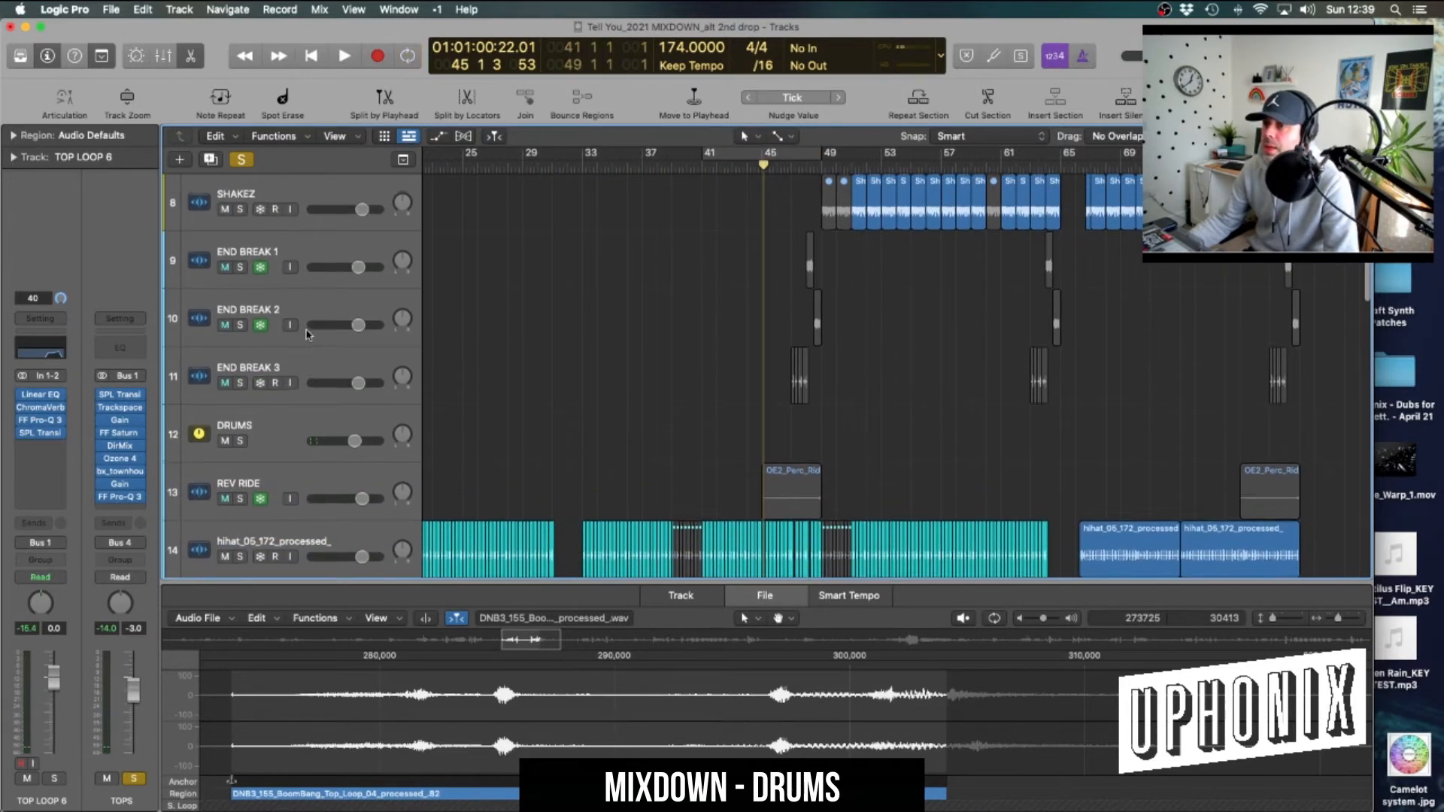
click(317, 310)
scroll(301, 434, down, 8)
click(314, 346)
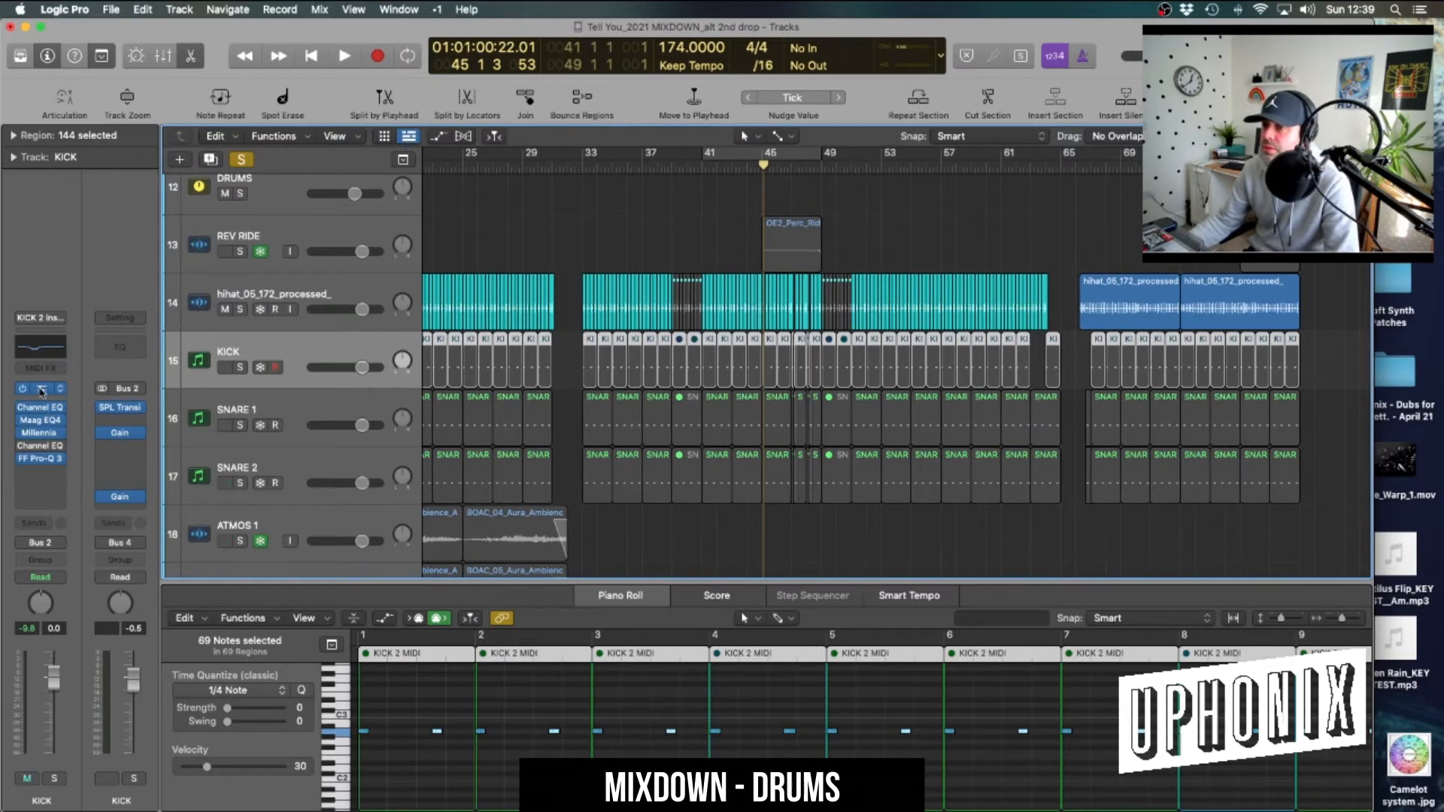
click(41, 391)
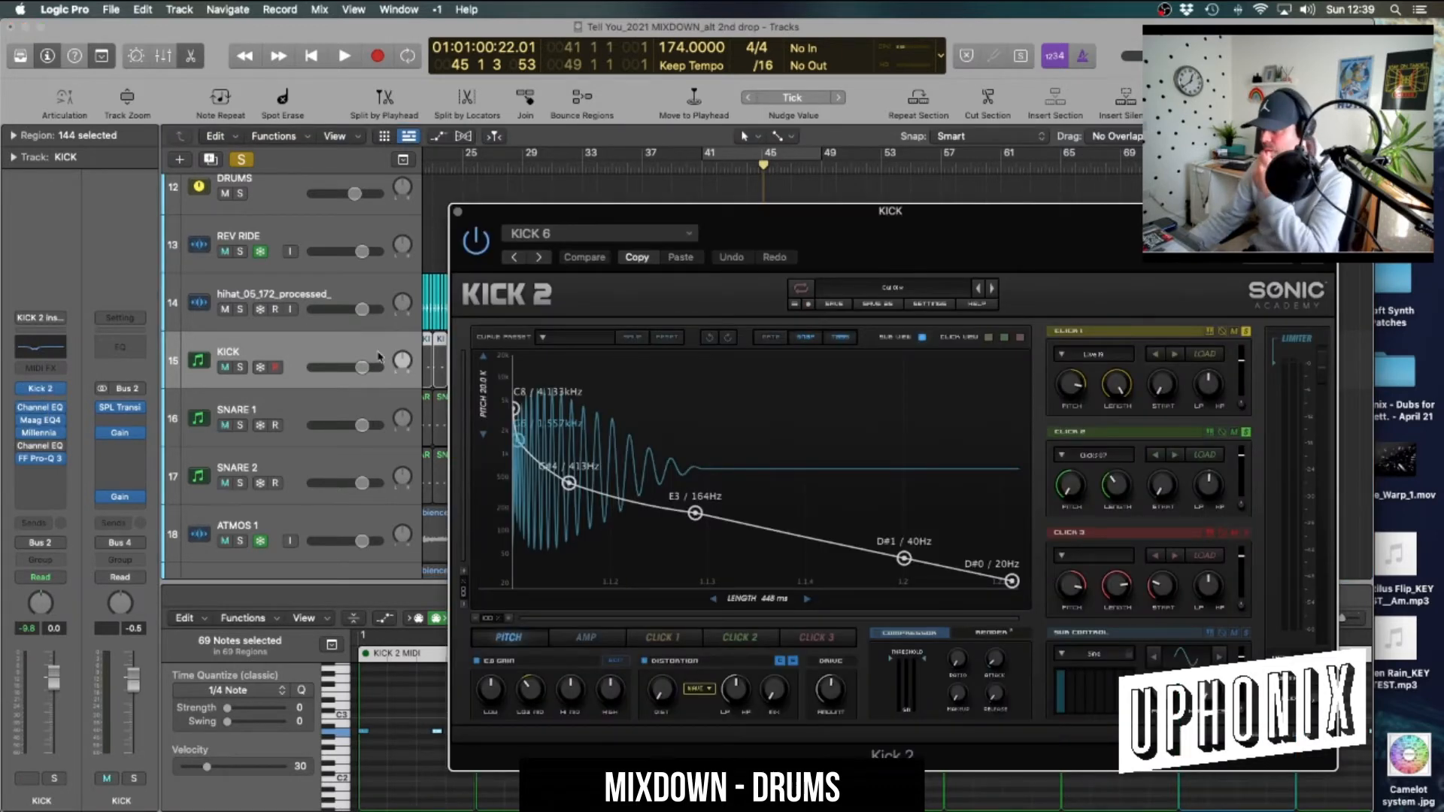
drag(652, 219, 617, 192)
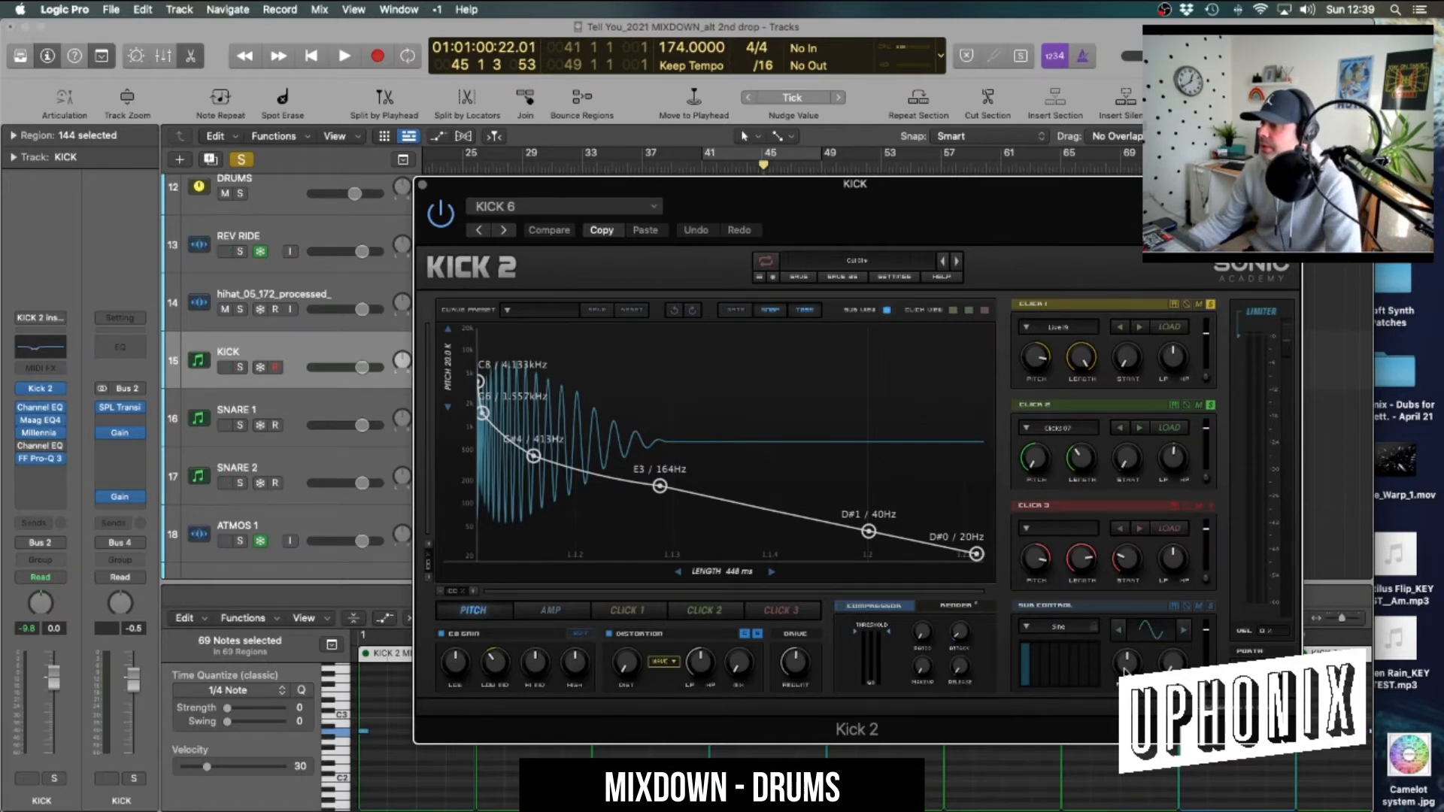
Browse the factory Kicks category in Kick 2's sub control preset browser and close it without loading a preset
click(1059, 631)
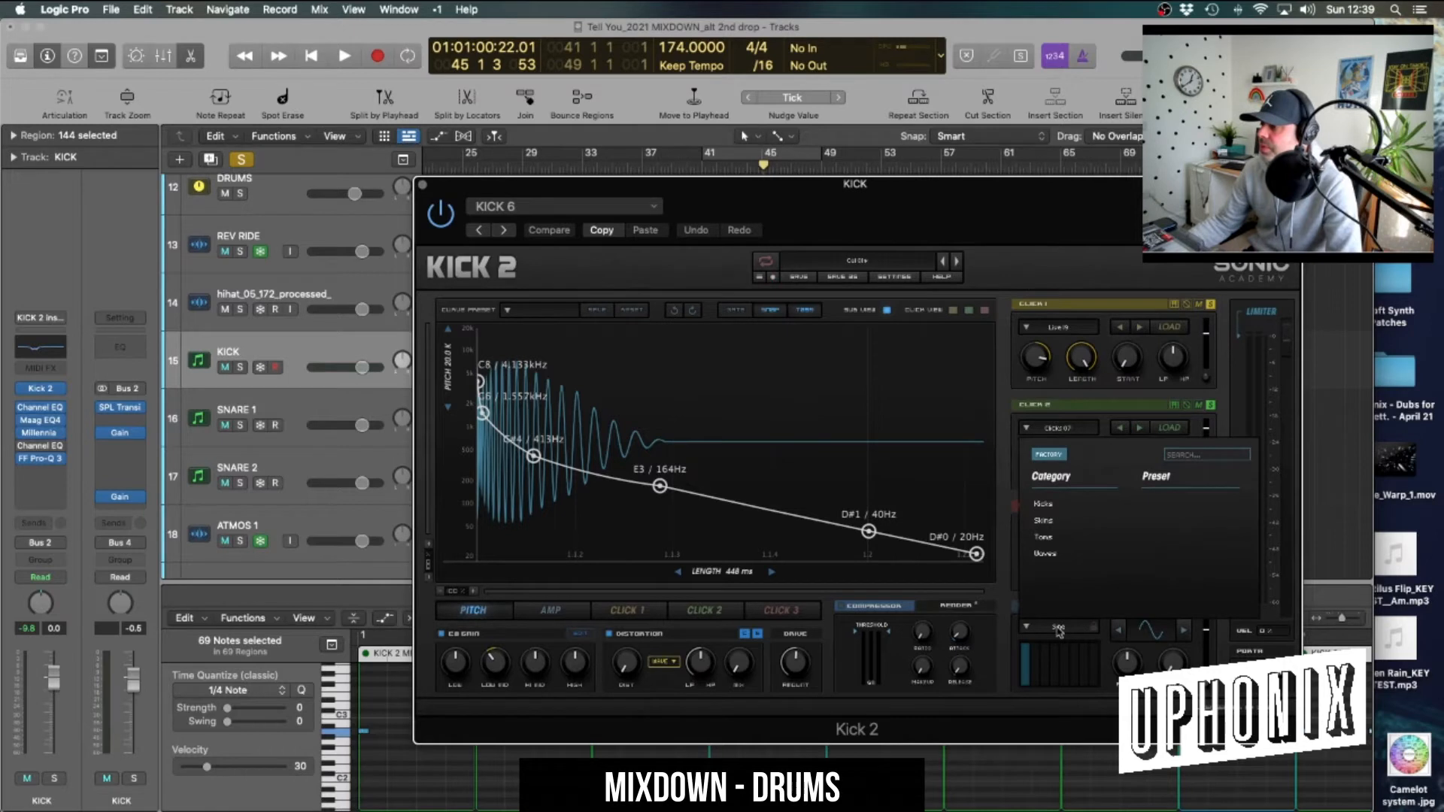
click(1059, 506)
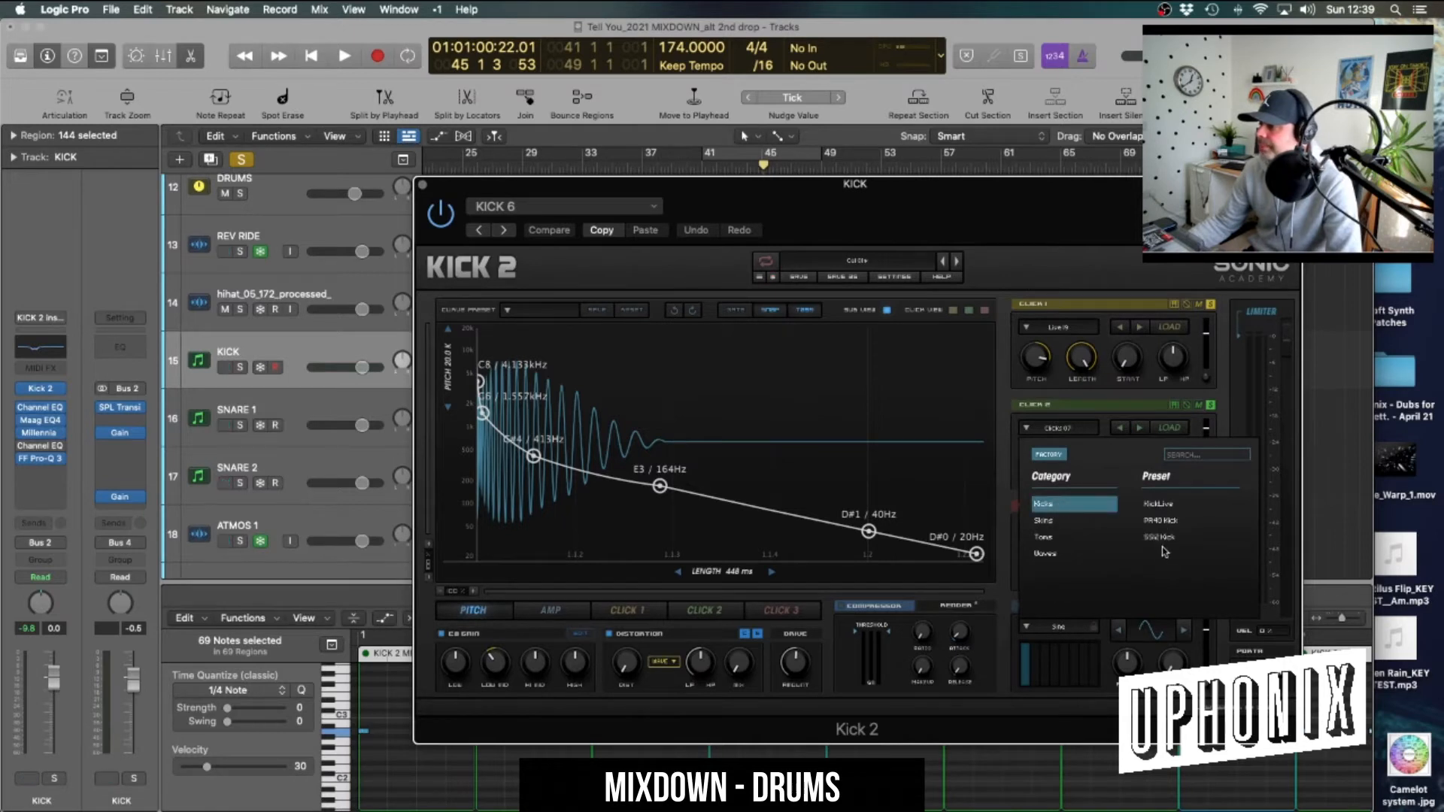
click(1164, 266)
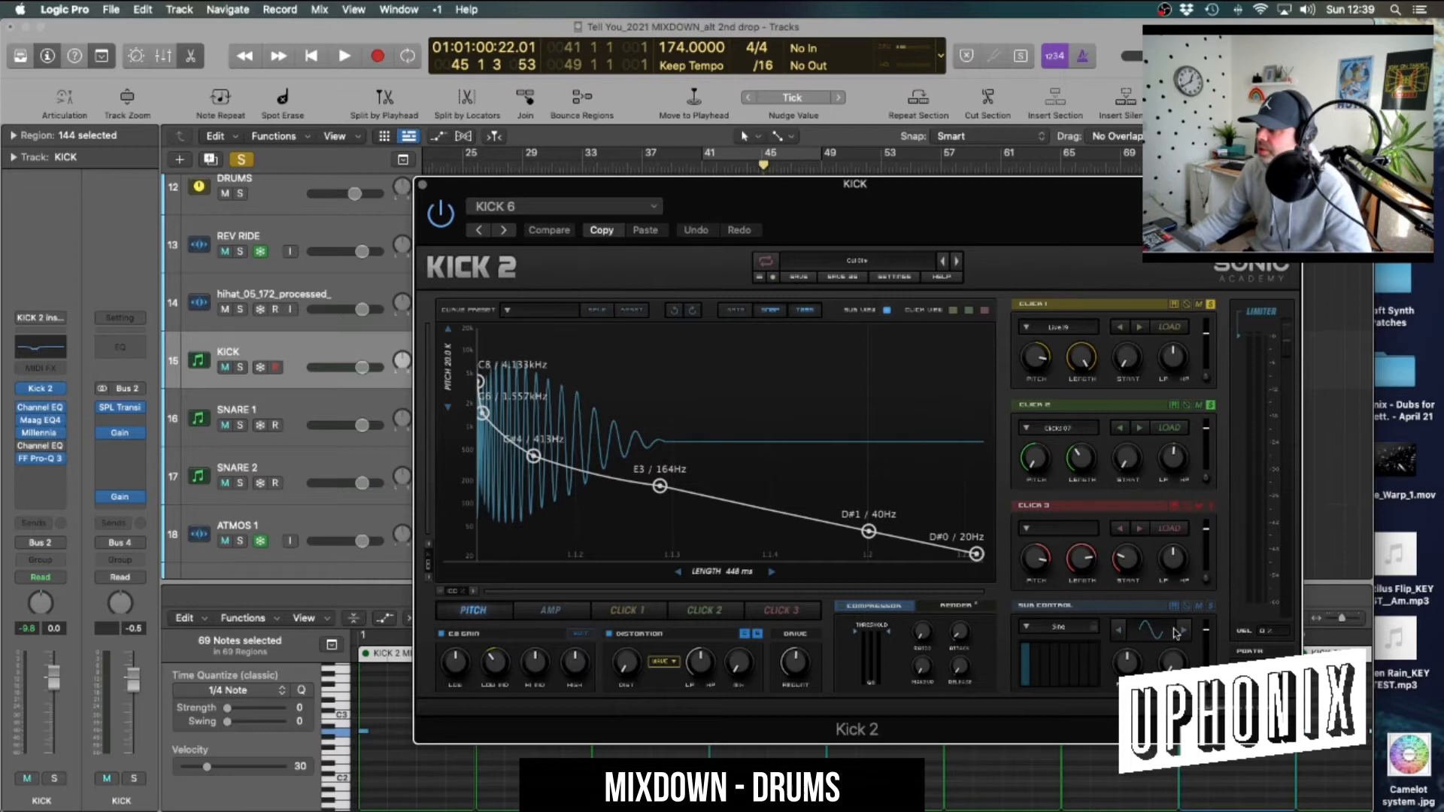
Switch Kick 2's sub control harmonics back by two presets and toggle the sub section's mute
click(1120, 632)
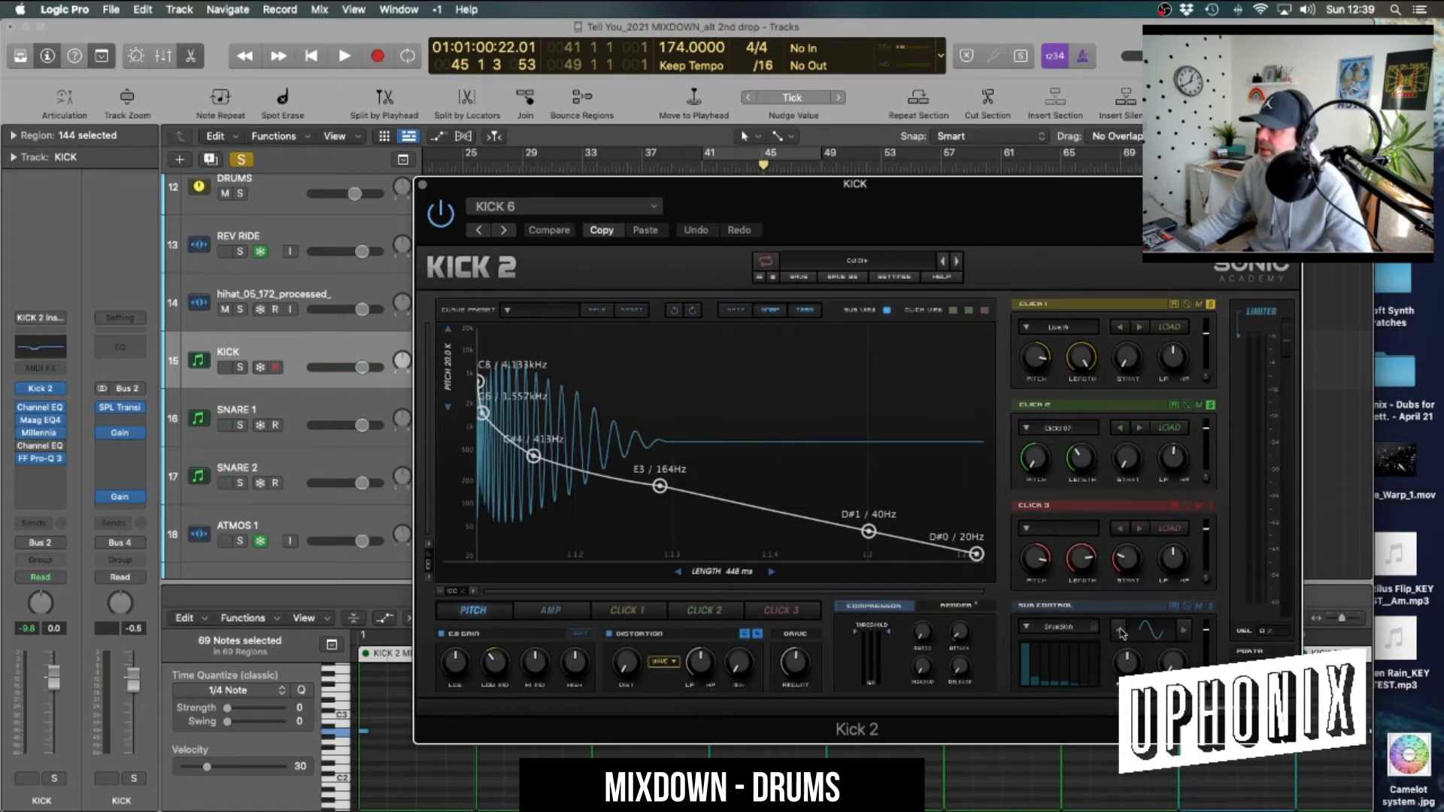
click(1120, 632)
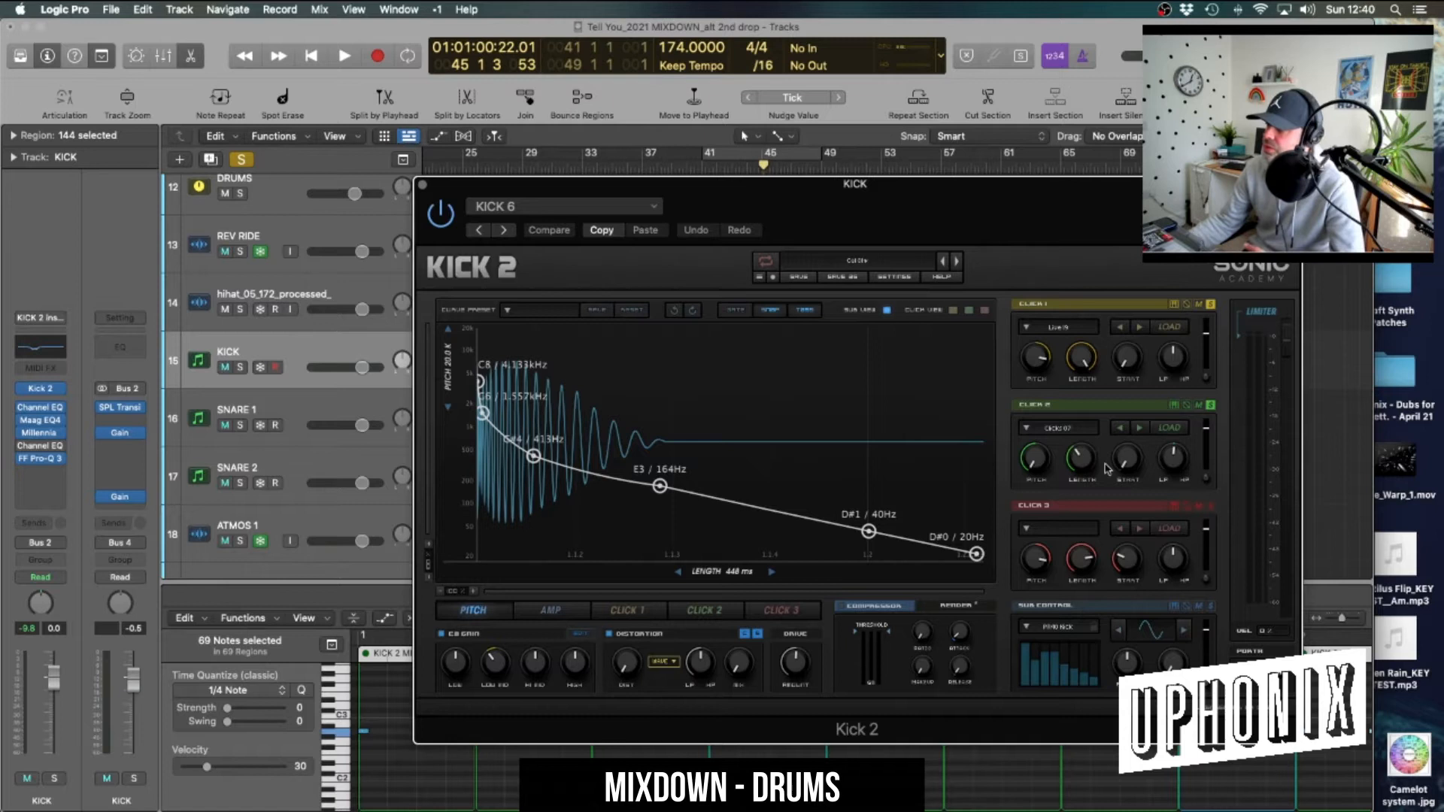
click(1199, 608)
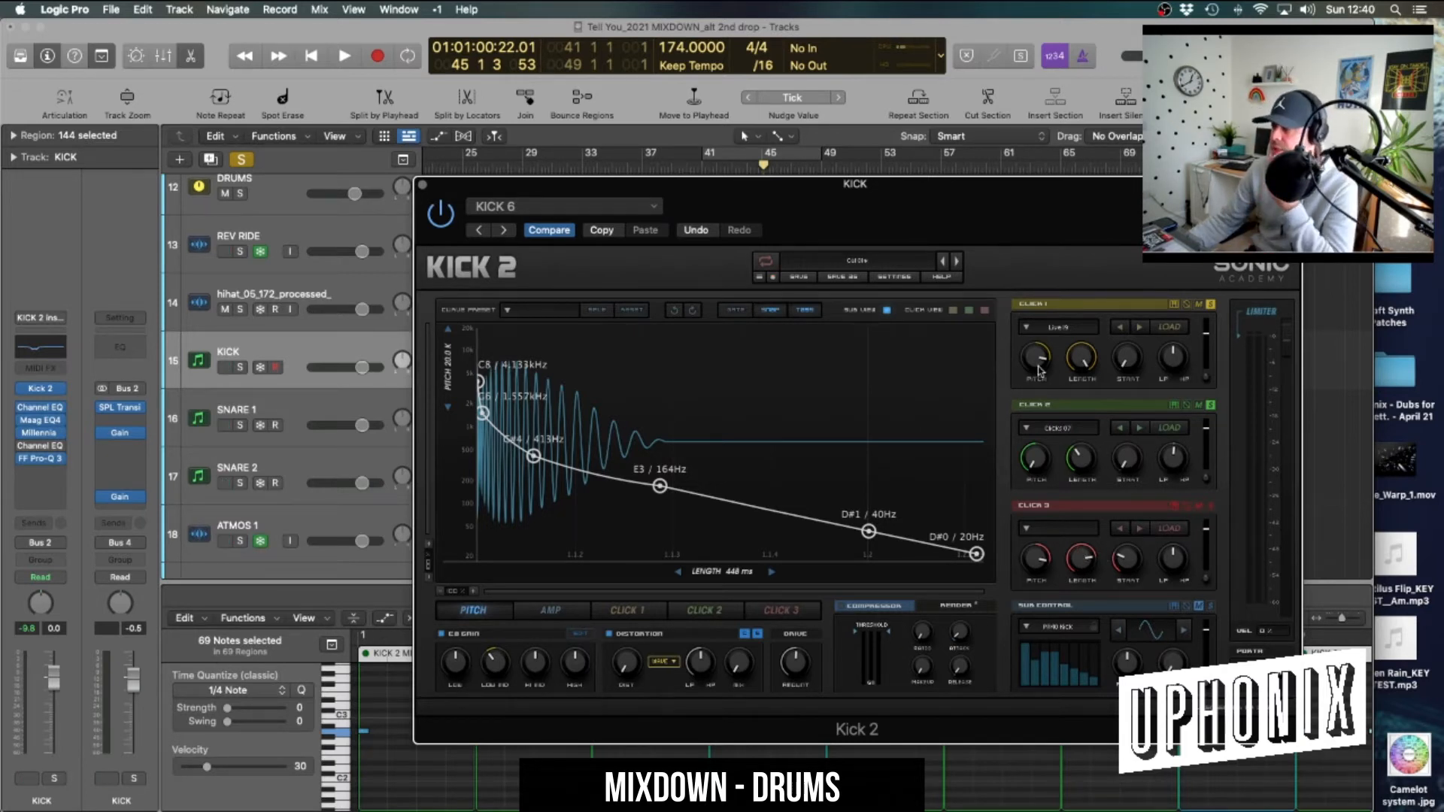
Try different length and start amounts on Kick 2's Click 1 layer
drag(1085, 364, 1072, 438)
drag(1075, 532, 1135, 351)
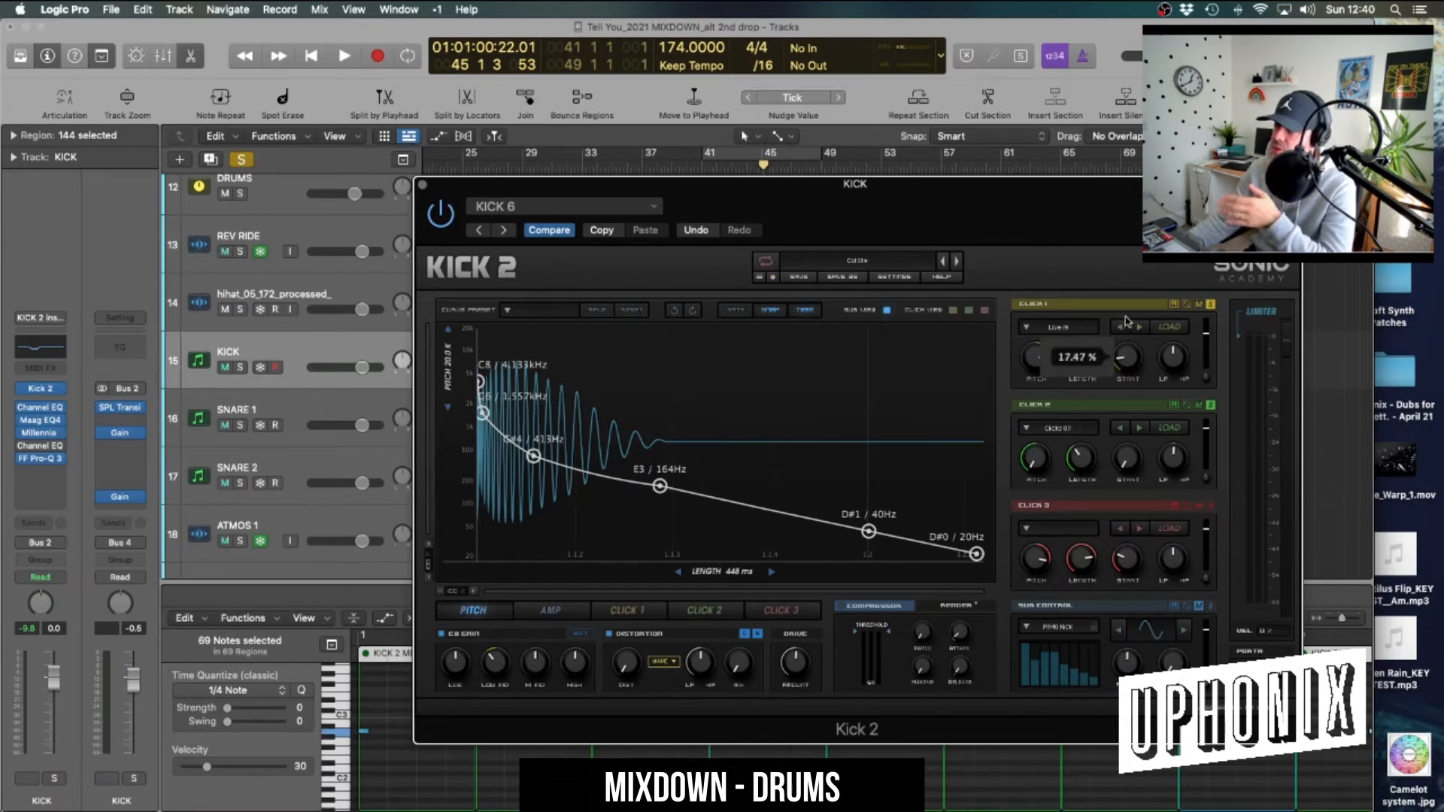
drag(1120, 294, 1104, 421)
mouse_move(1165, 359)
mouse_down()
mouse_move(1168, 400)
mouse_move(1162, 350)
mouse_up()
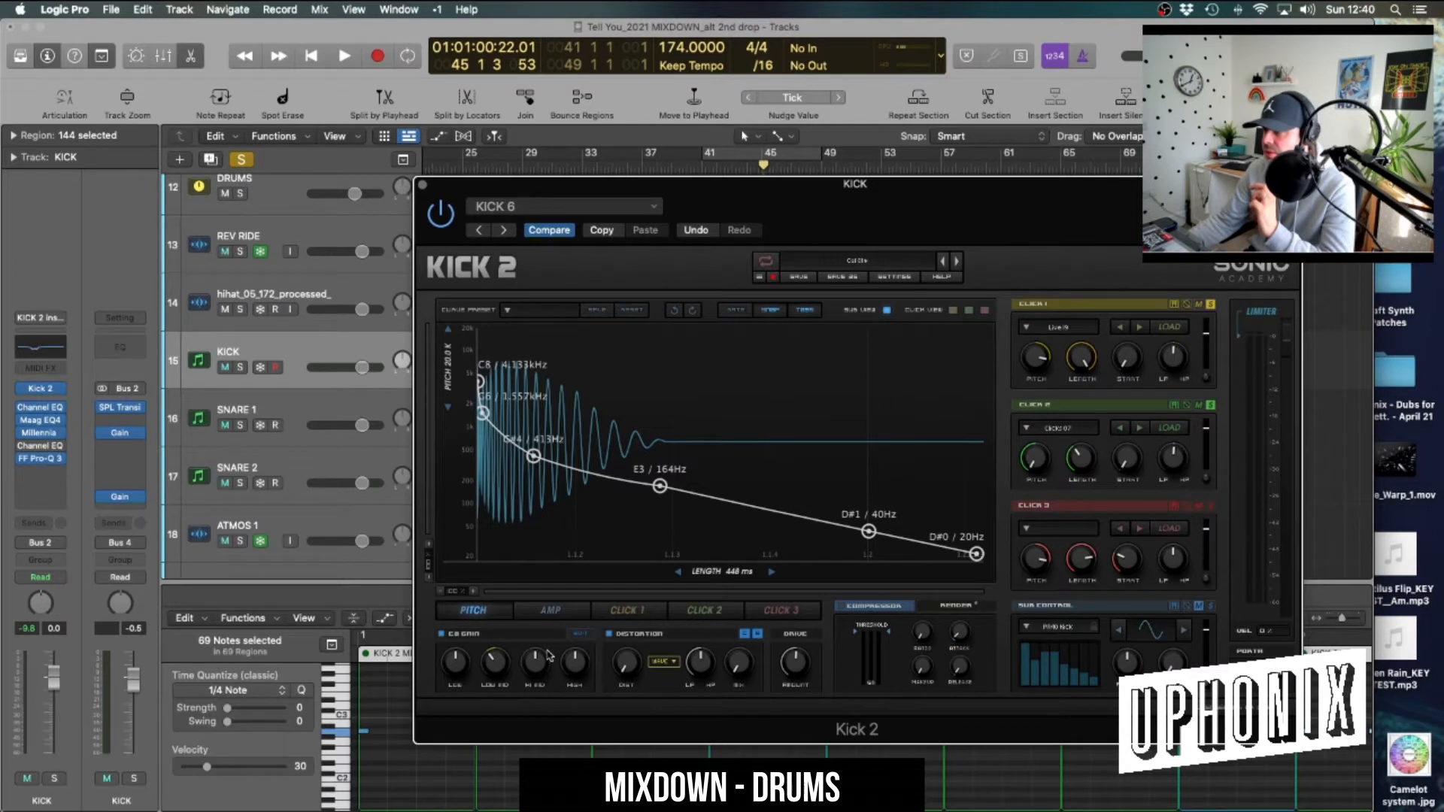
View Kick 2's amp envelope, return to its pitch envelope and close the instrument window
click(552, 611)
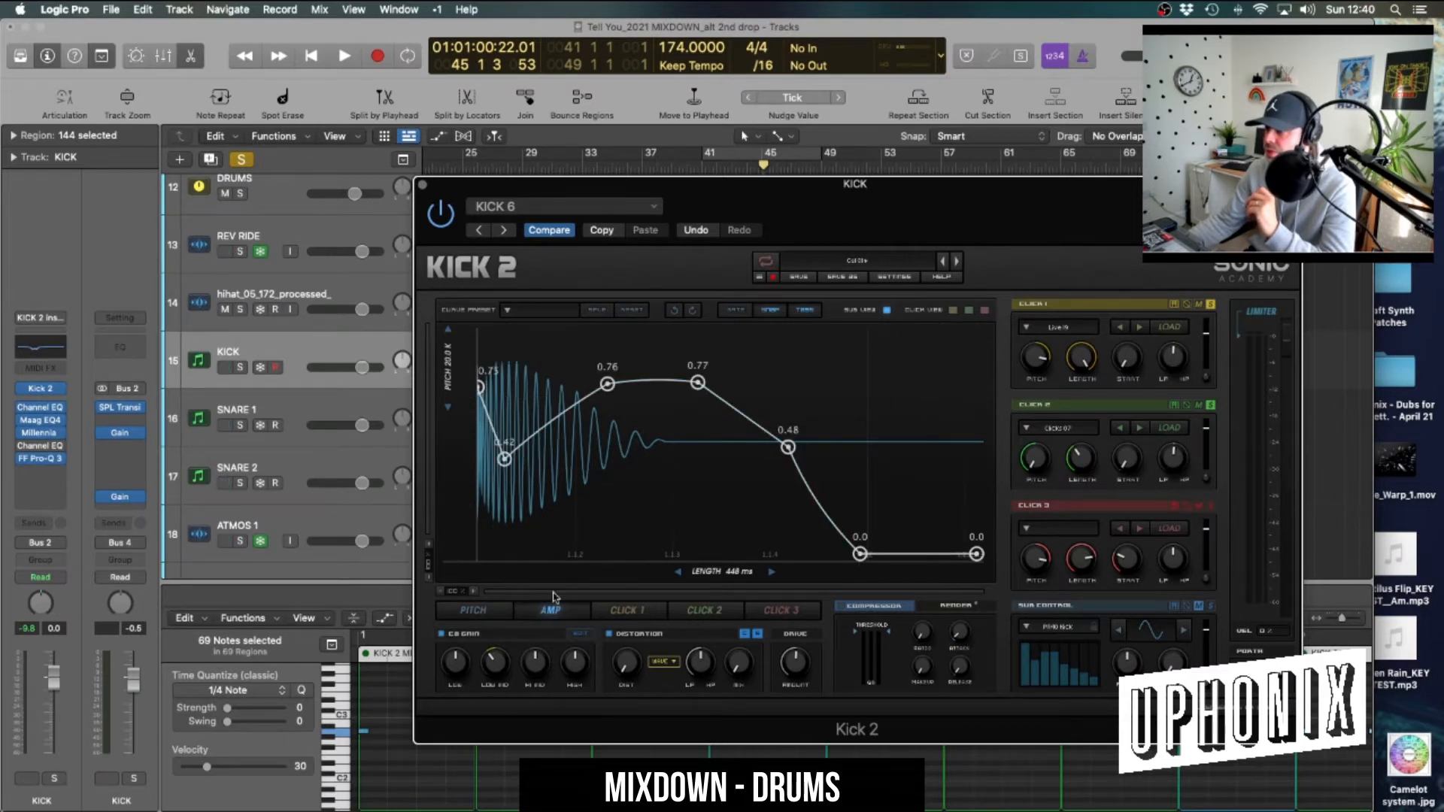
click(476, 611)
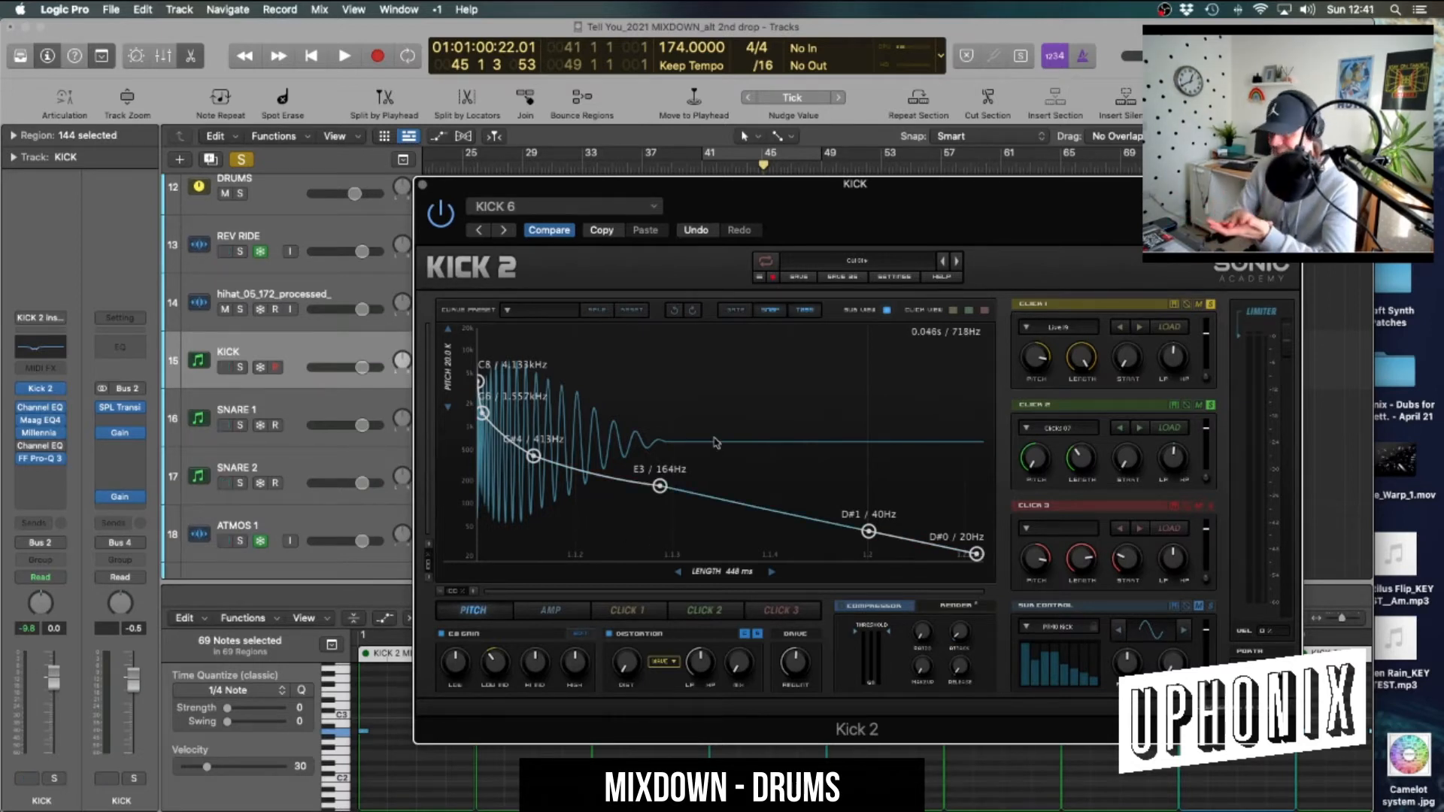
click(423, 186)
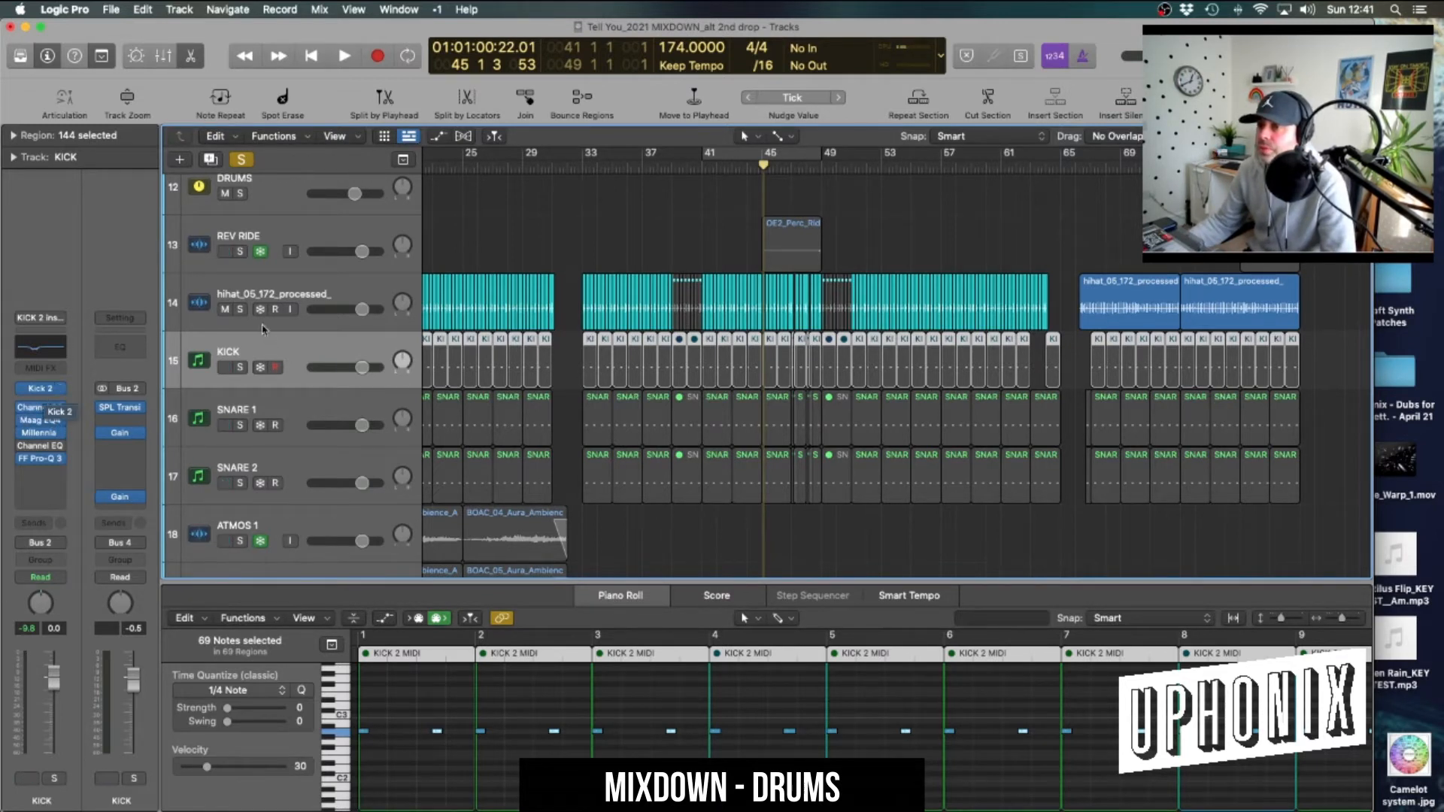
Unsolo the TOPS bus in the mixer and close the mixer window
scroll(248, 327, up, 10)
scroll(229, 325, down, 20)
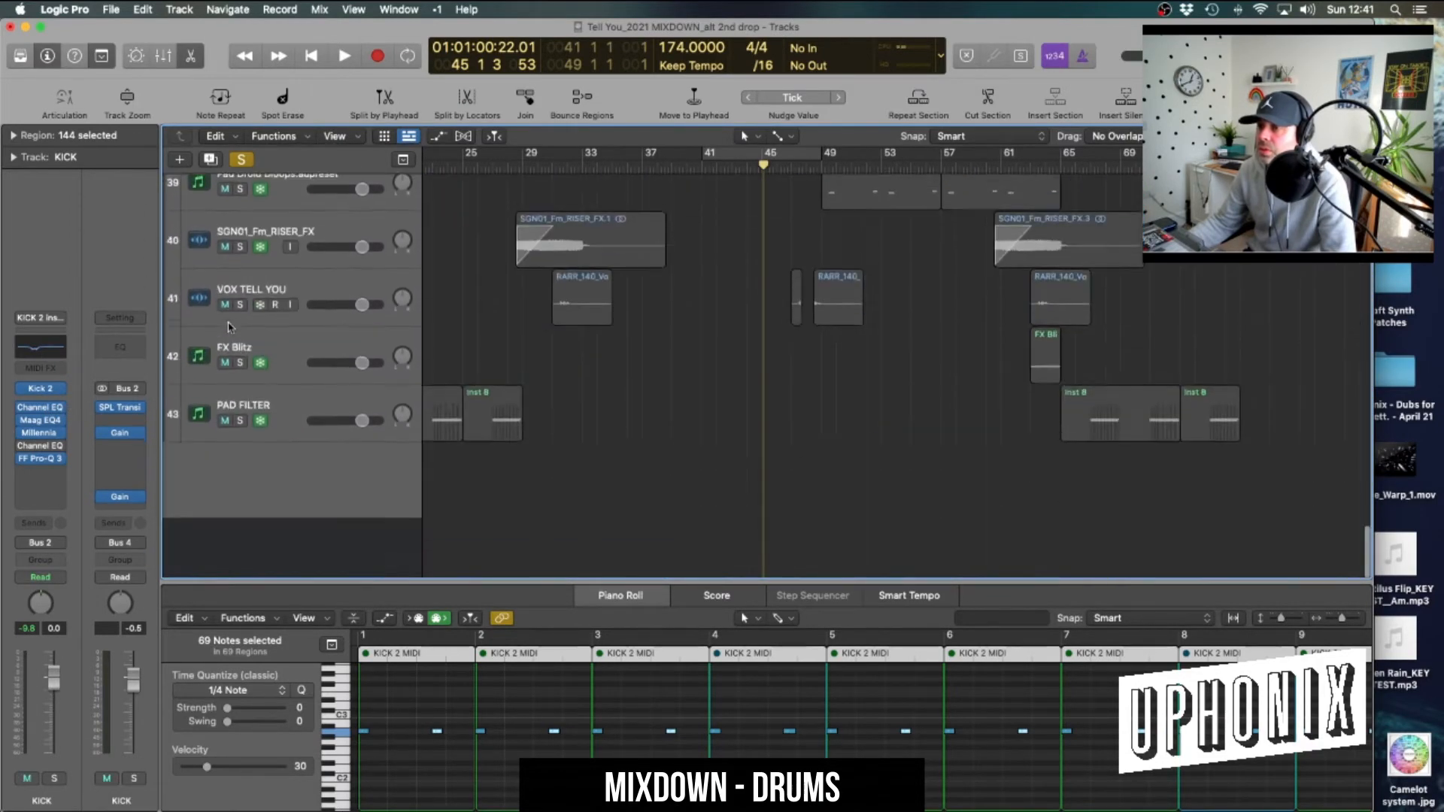
scroll(229, 326, up, 5)
key(x)
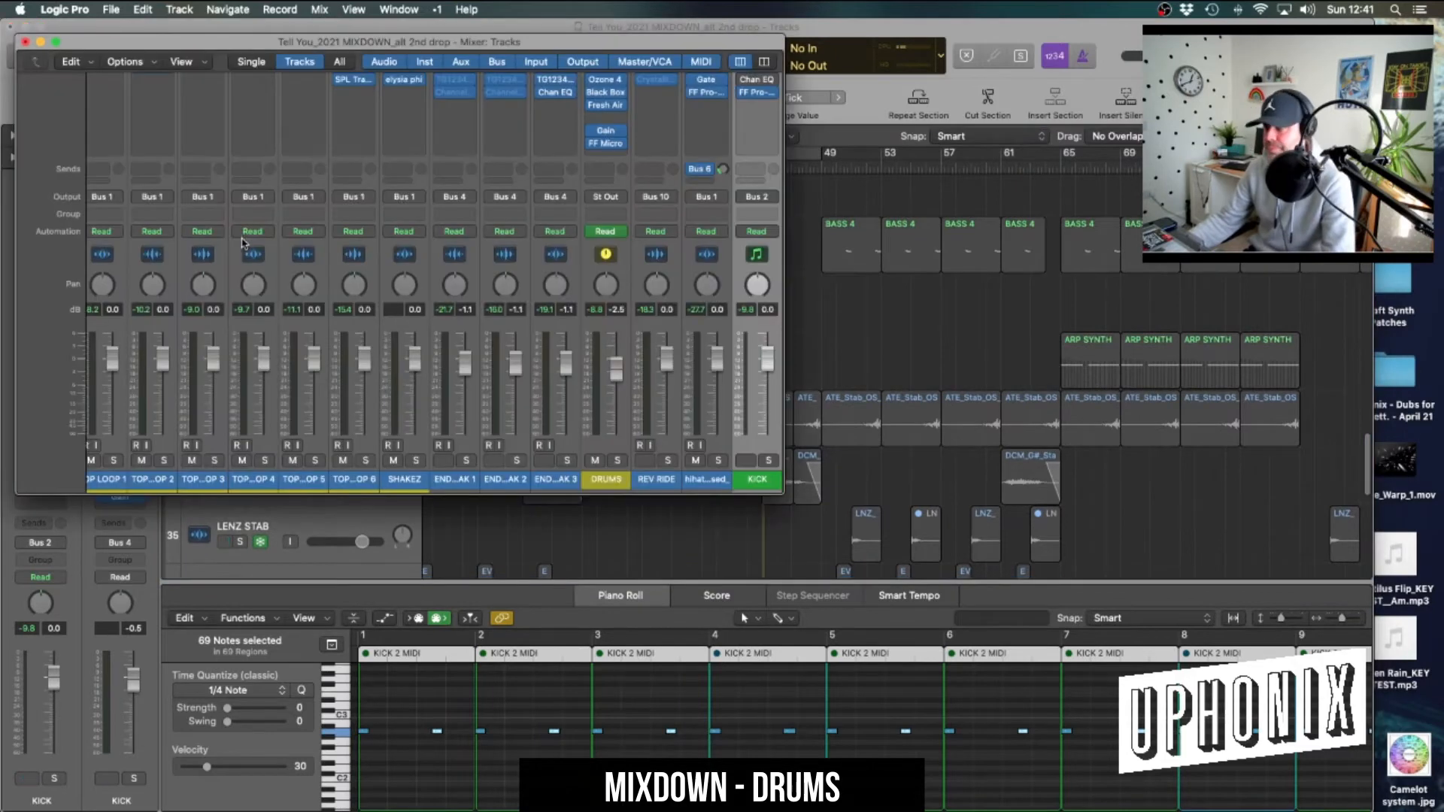
scroll(449, 336, right, 15)
scroll(449, 336, right, 5)
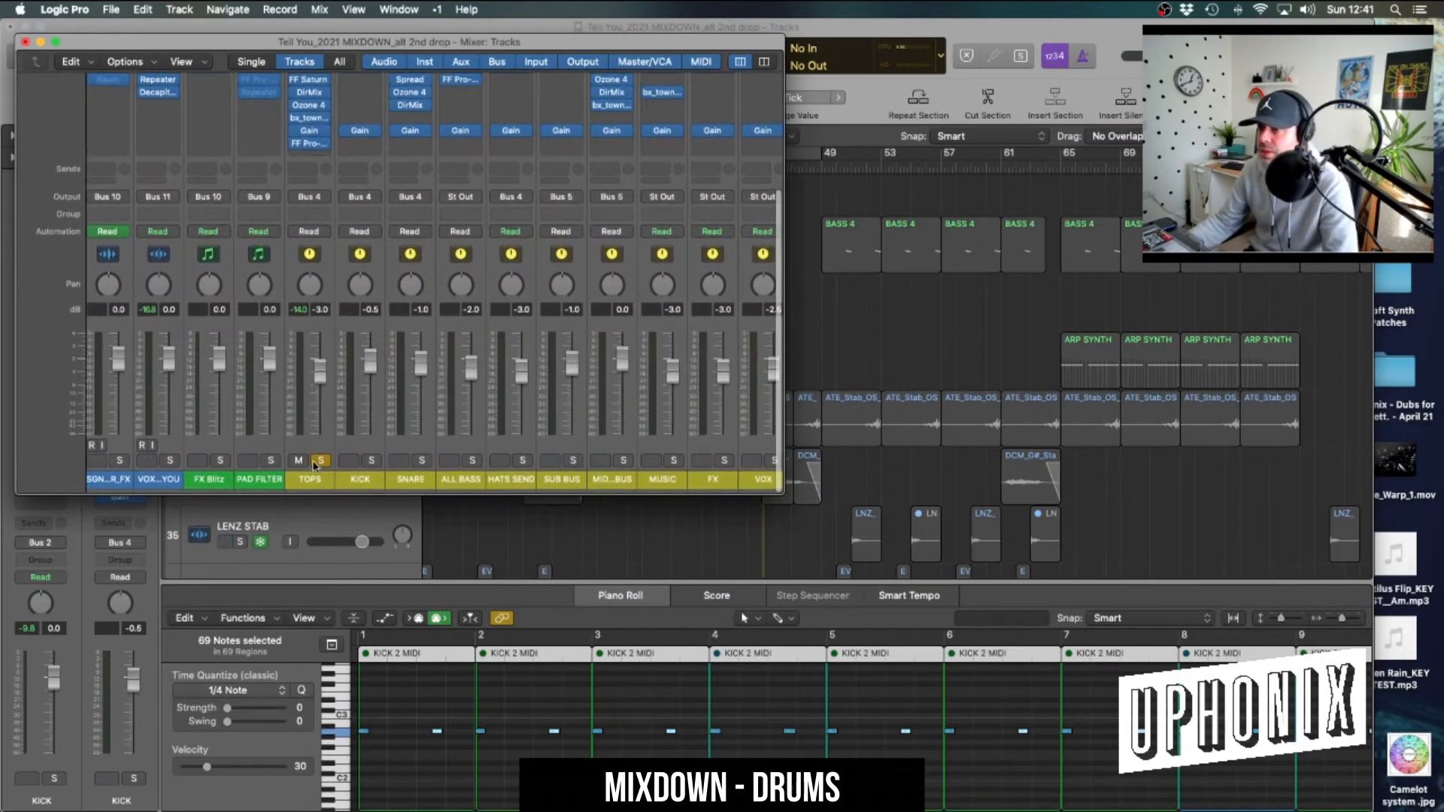
click(319, 462)
click(25, 42)
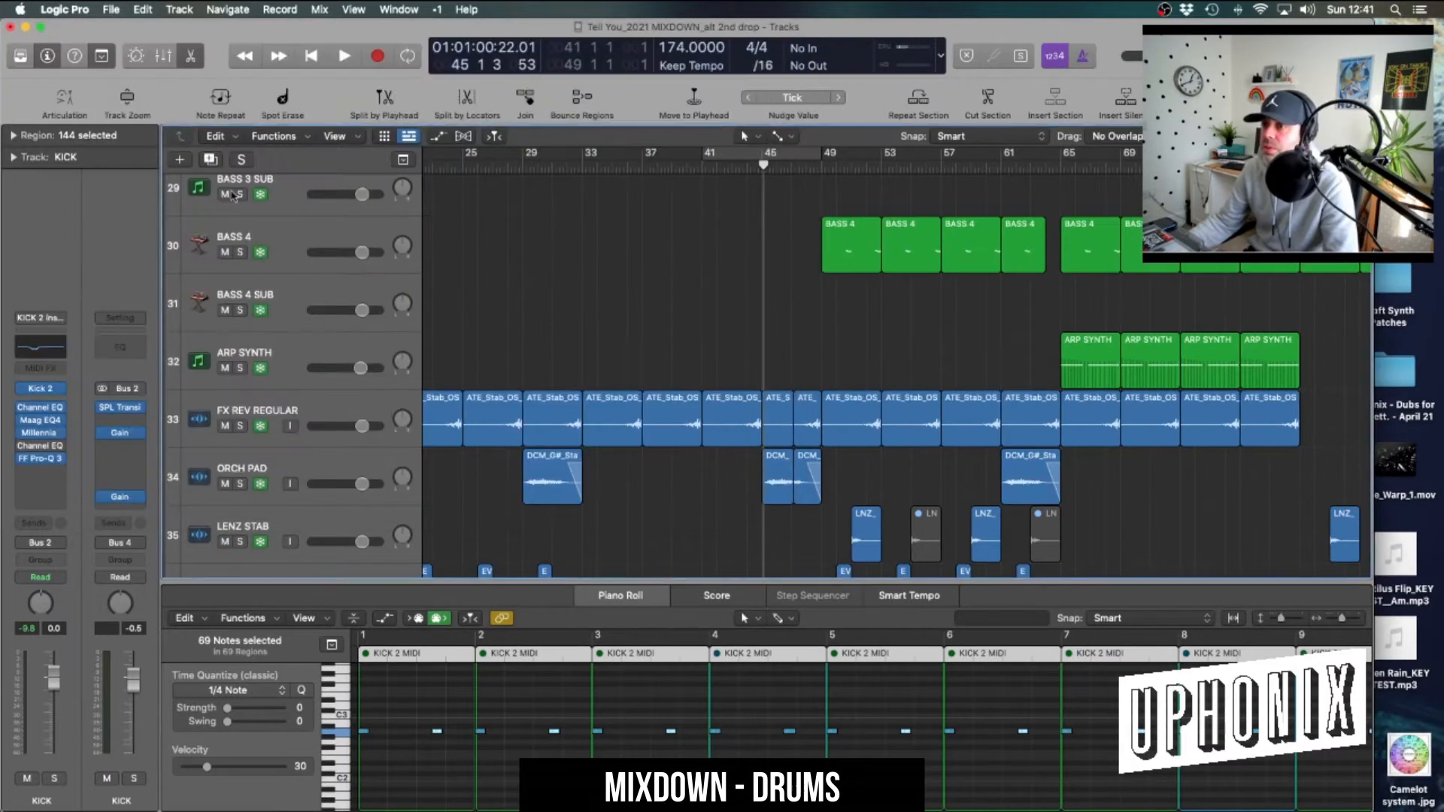
Solo the KICK track and play it looped with the cycle range over bars 41 to 49
scroll(348, 331, up, 9)
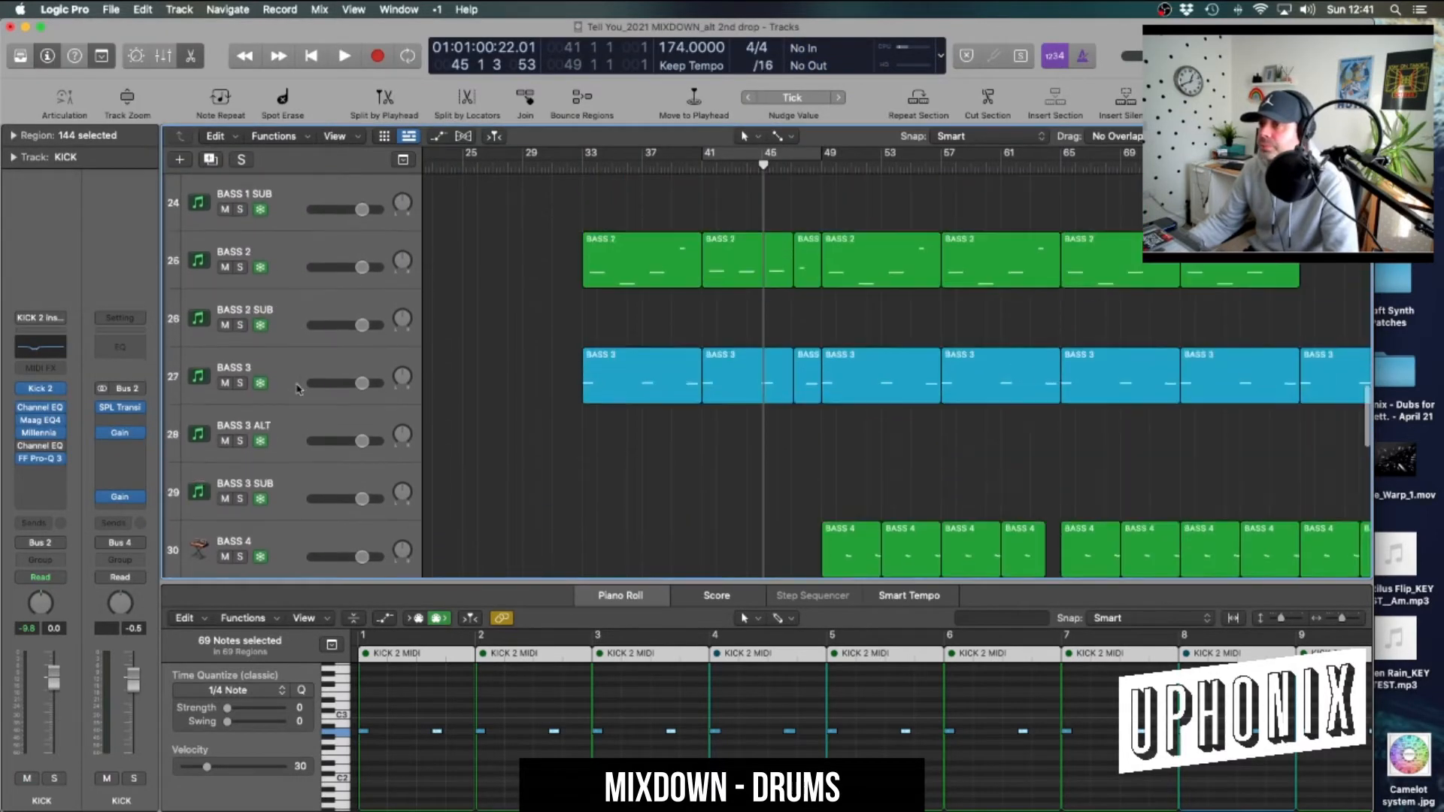
scroll(296, 389, up, 14)
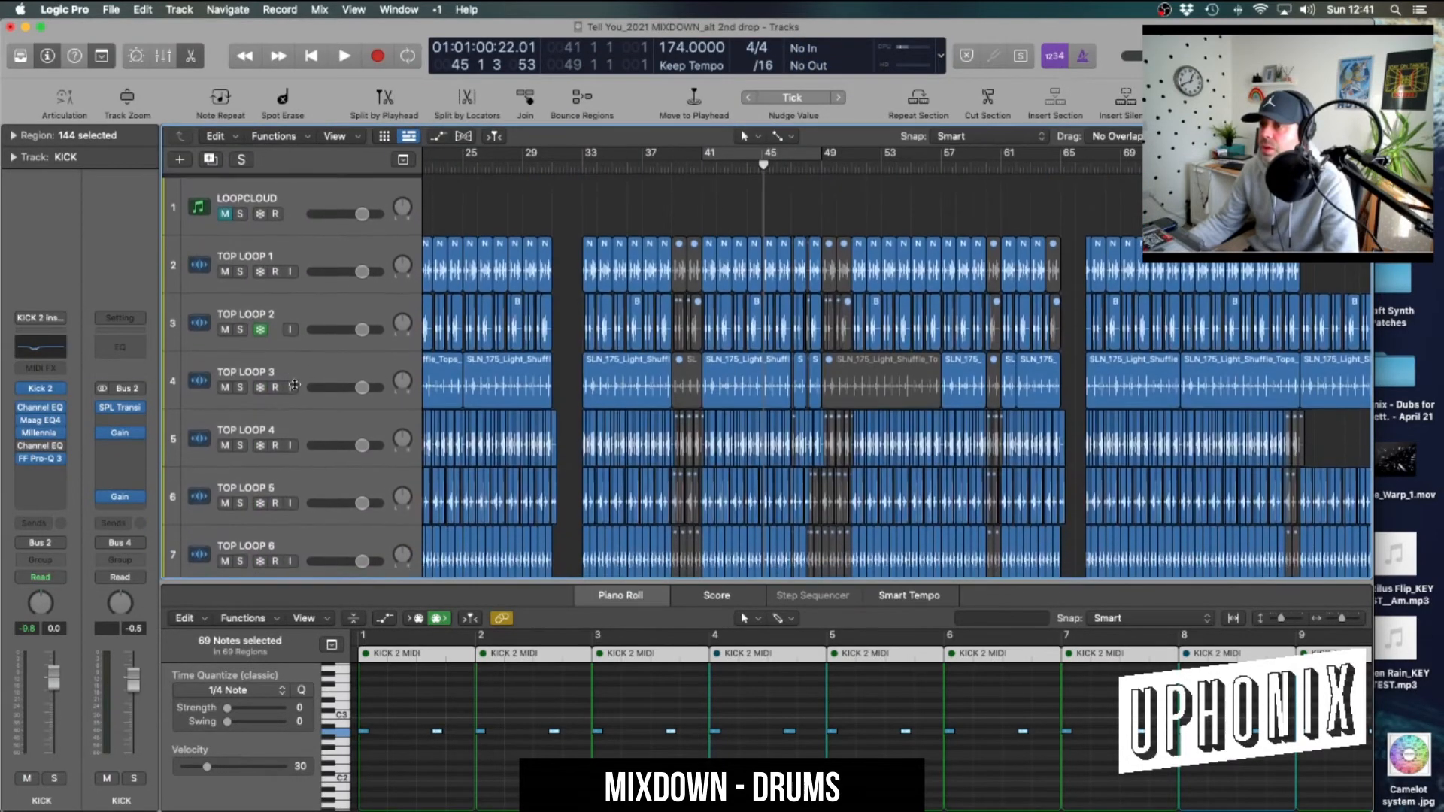
scroll(296, 389, down, 5)
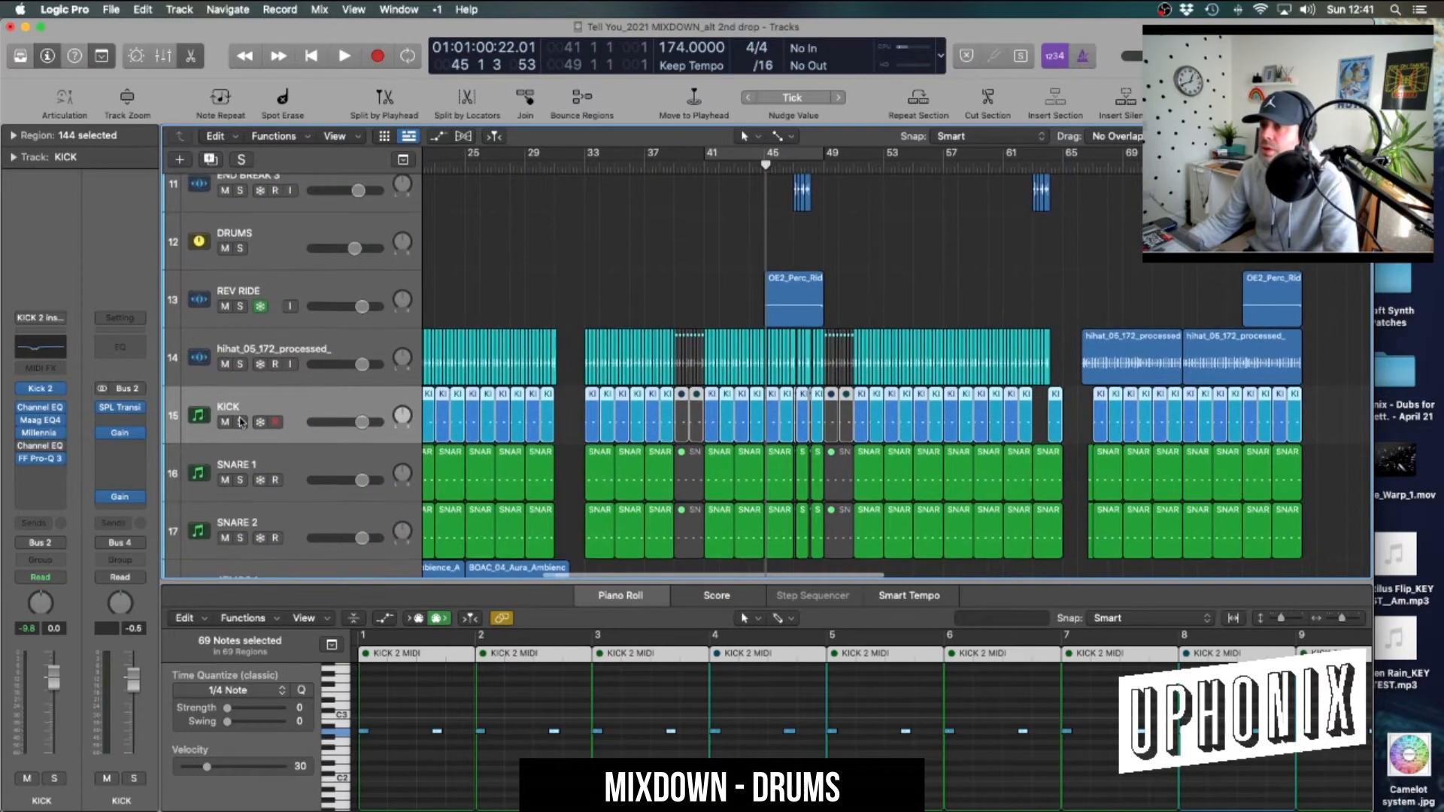
click(240, 422)
key(space)
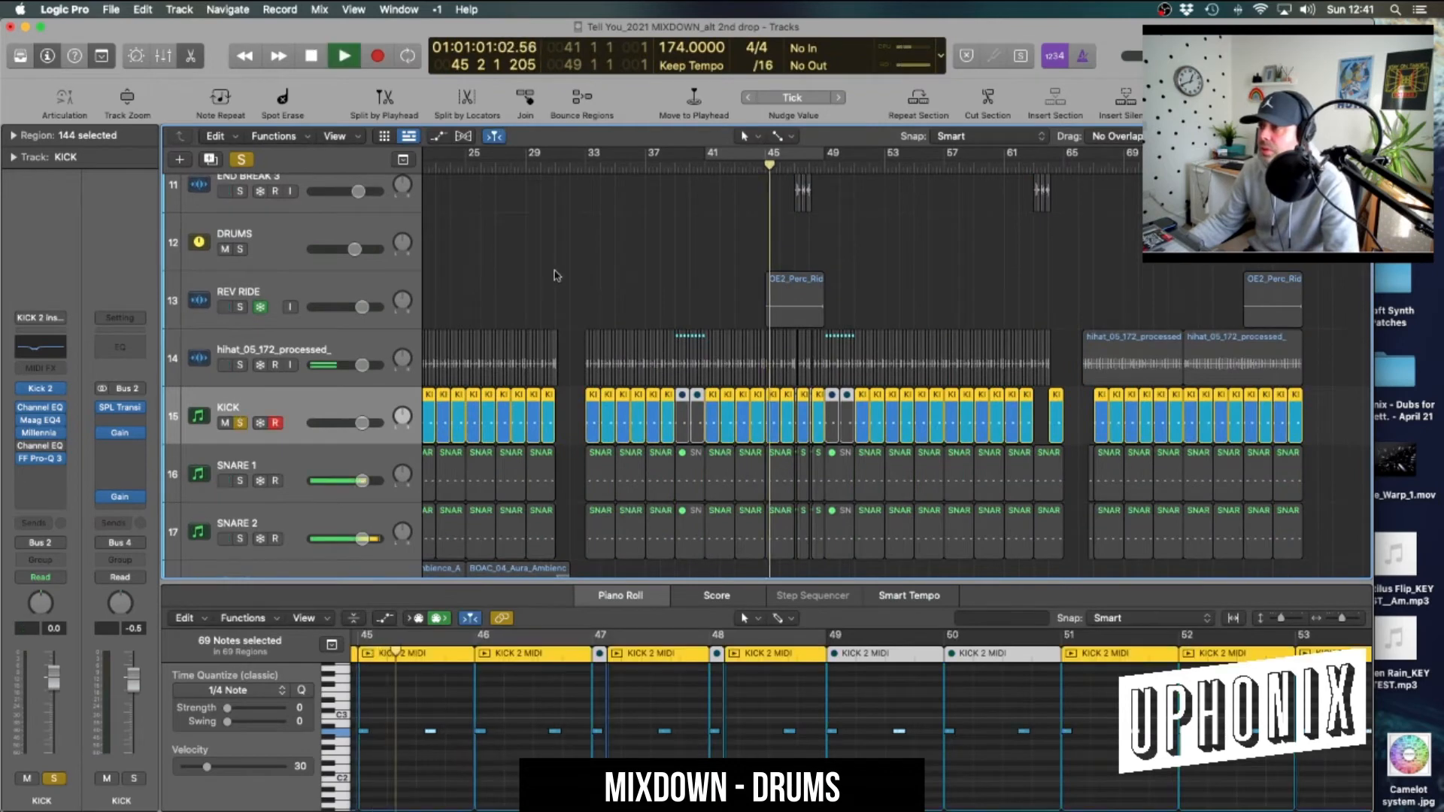
key(c)
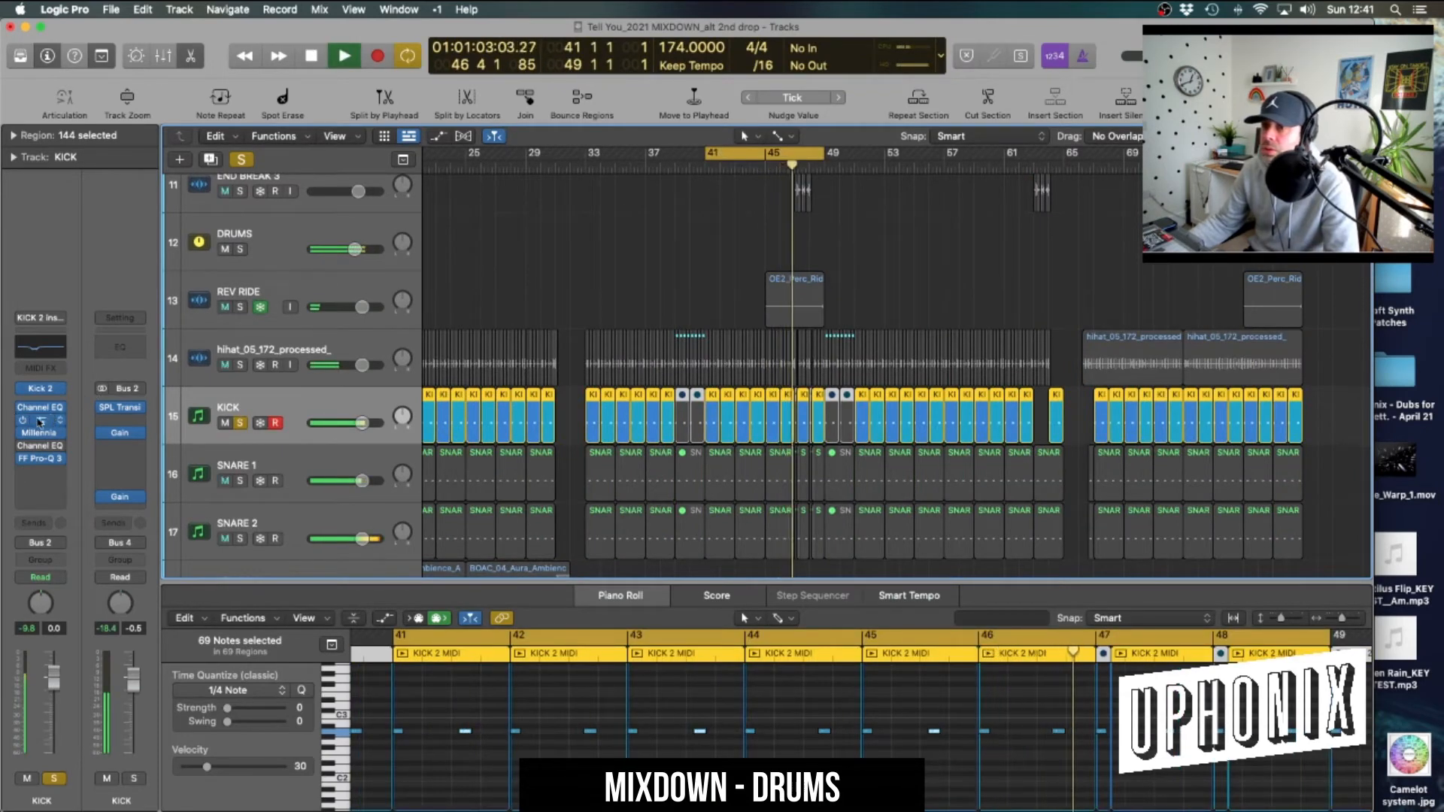
Examine the settings of the Maag EQ4 and the first Channel EQ on the KICK track
click(41, 418)
click(40, 409)
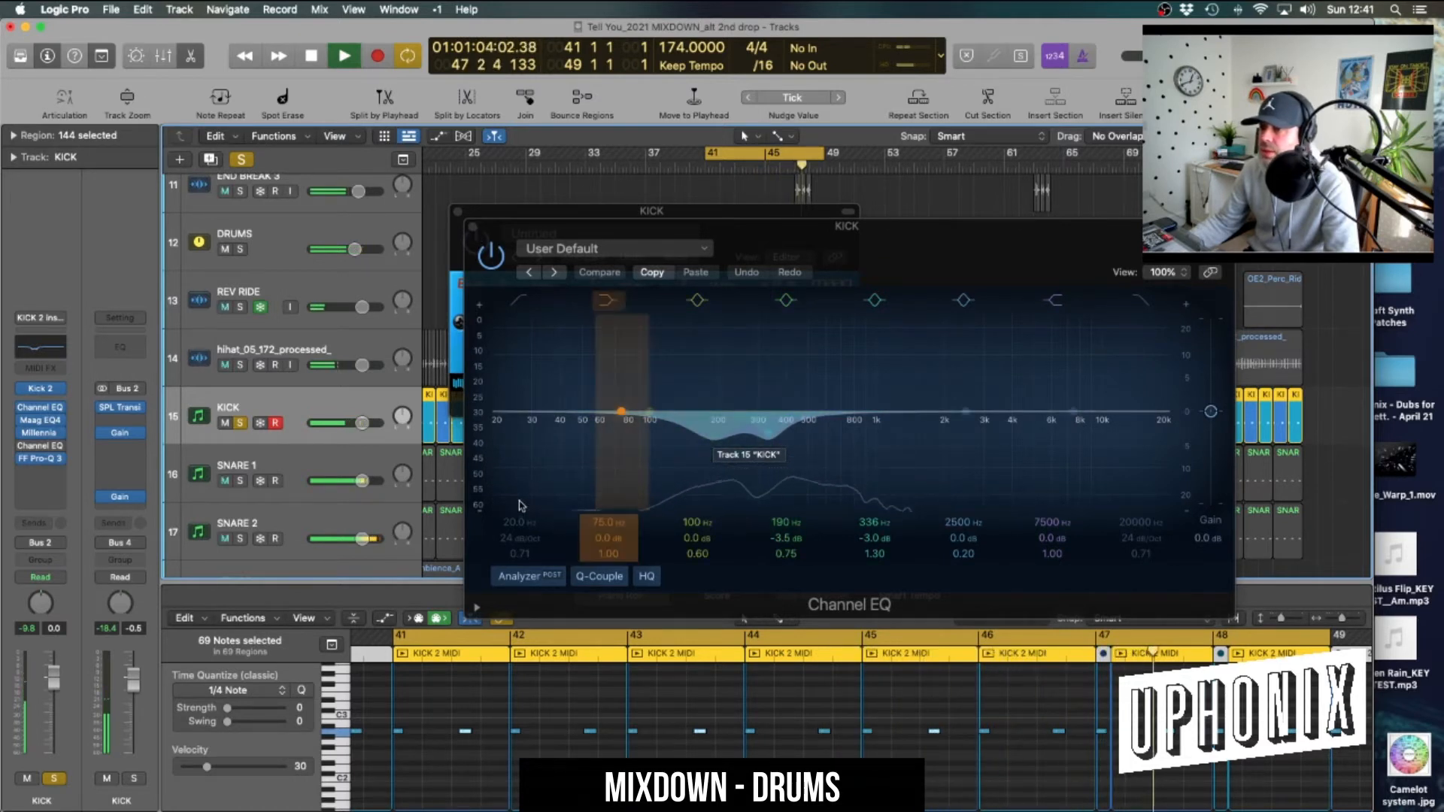
click(472, 227)
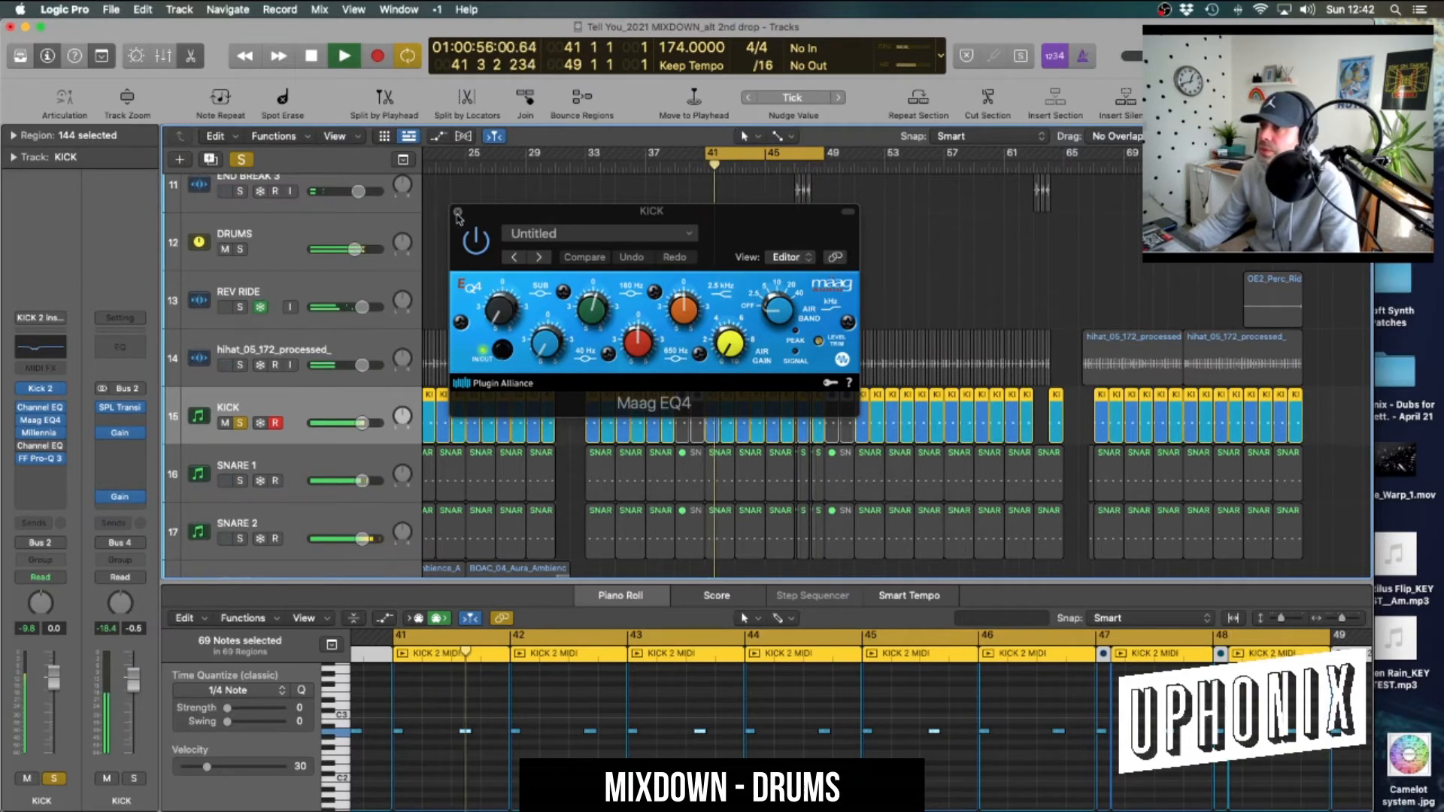
click(485, 240)
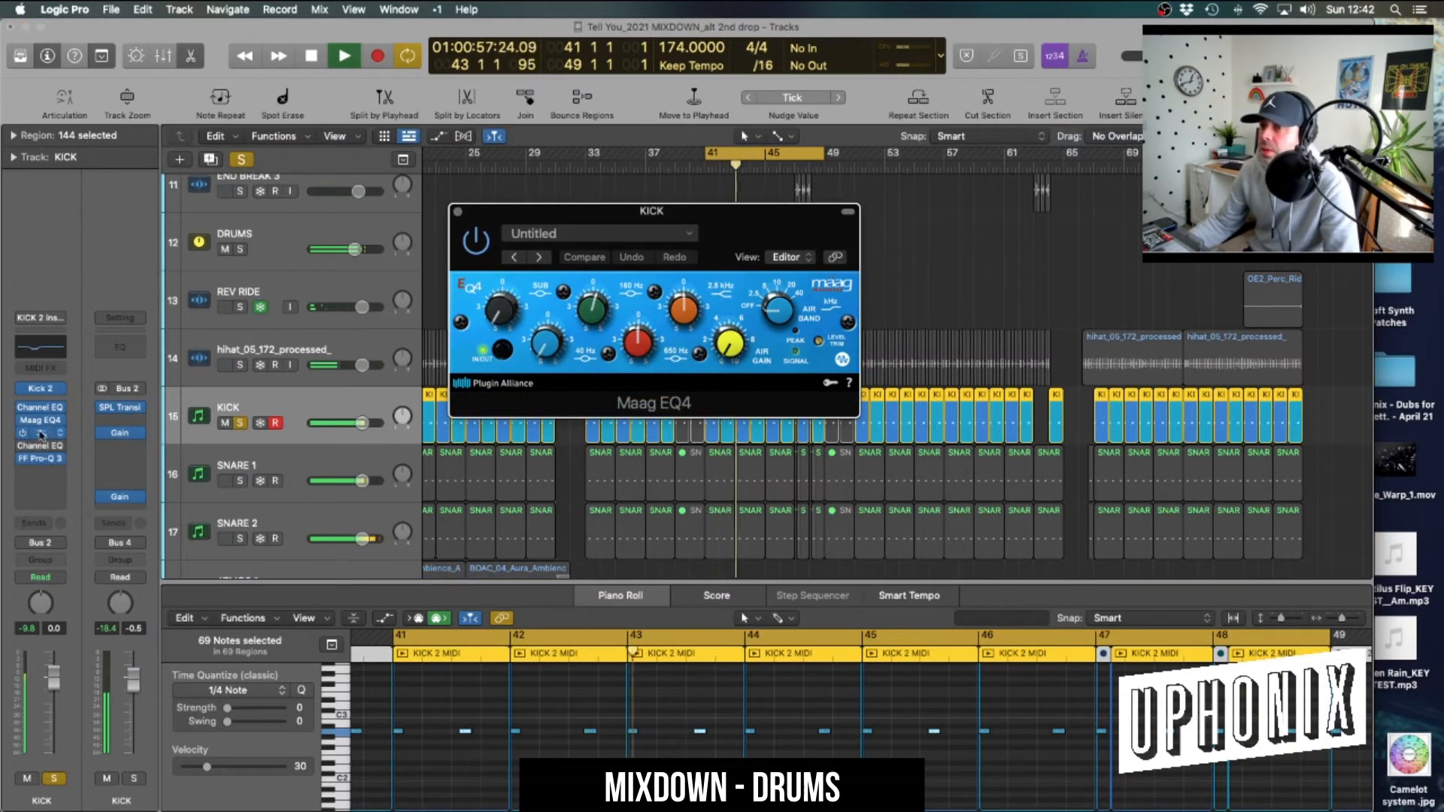
Inspect the Millennia NSEQ-2 equalizer on the KICK track, then close it
click(39, 433)
drag(810, 232, 714, 286)
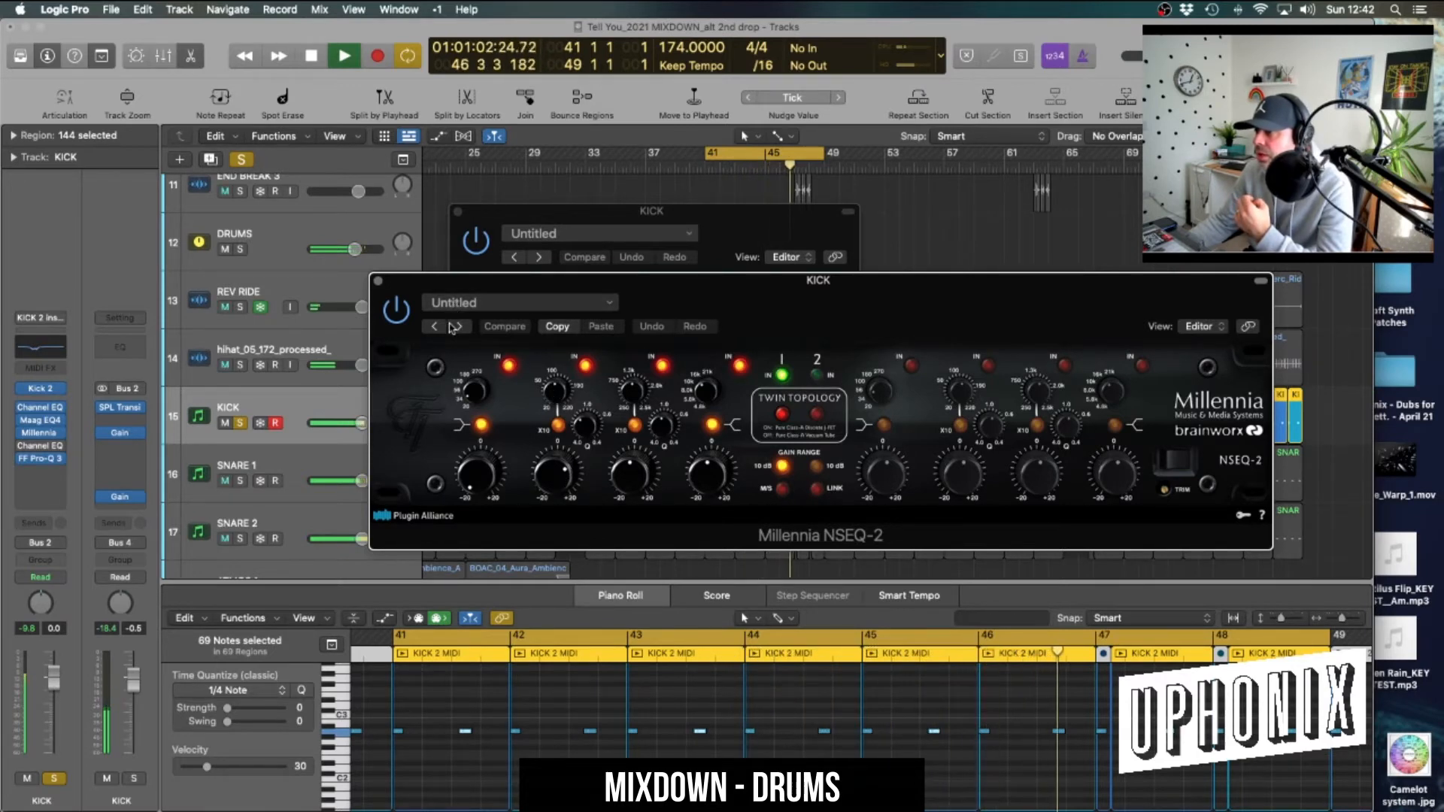
click(379, 282)
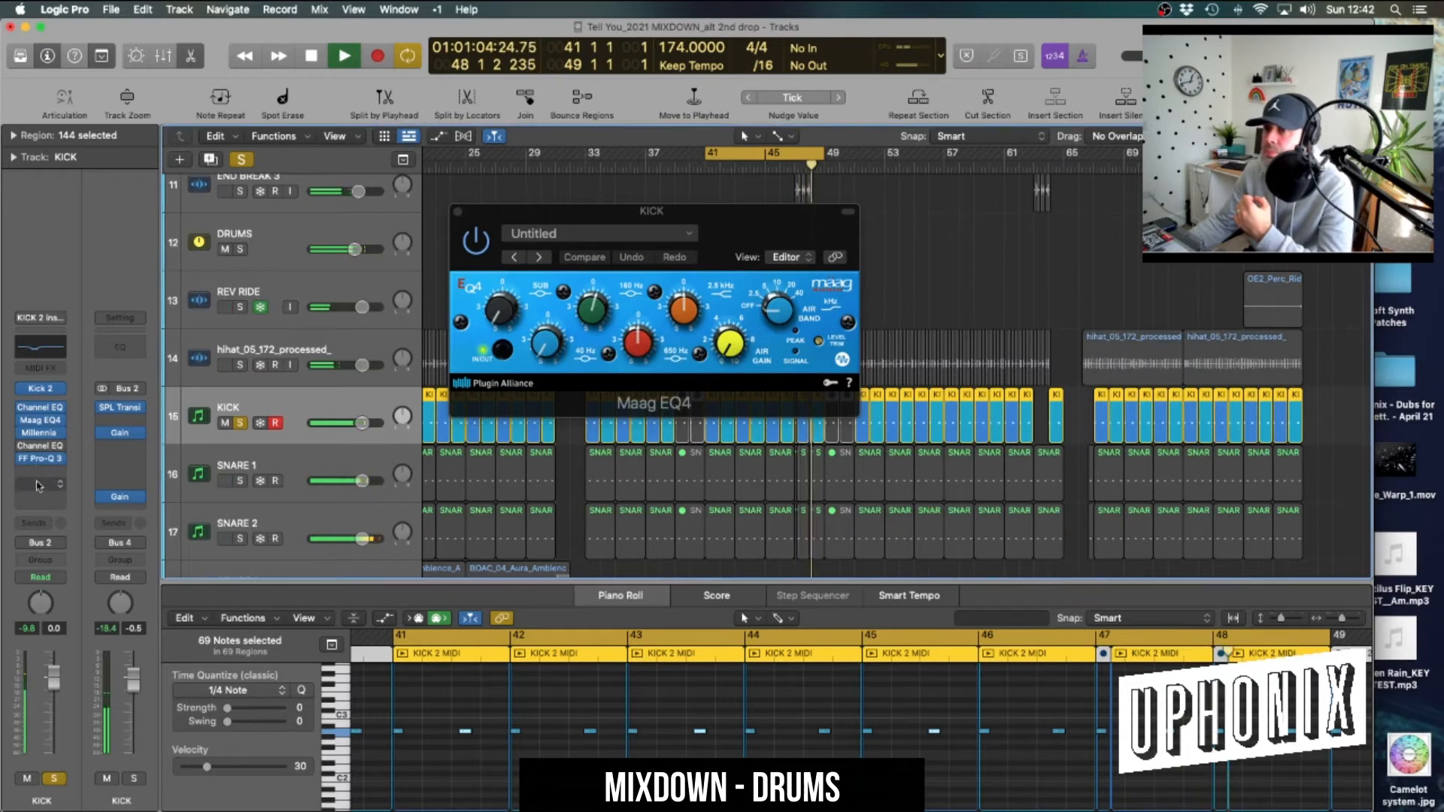
Examine the FabFilter Pro-Q 3 bands on the KICK track and close the open kick plug-ins
click(42, 459)
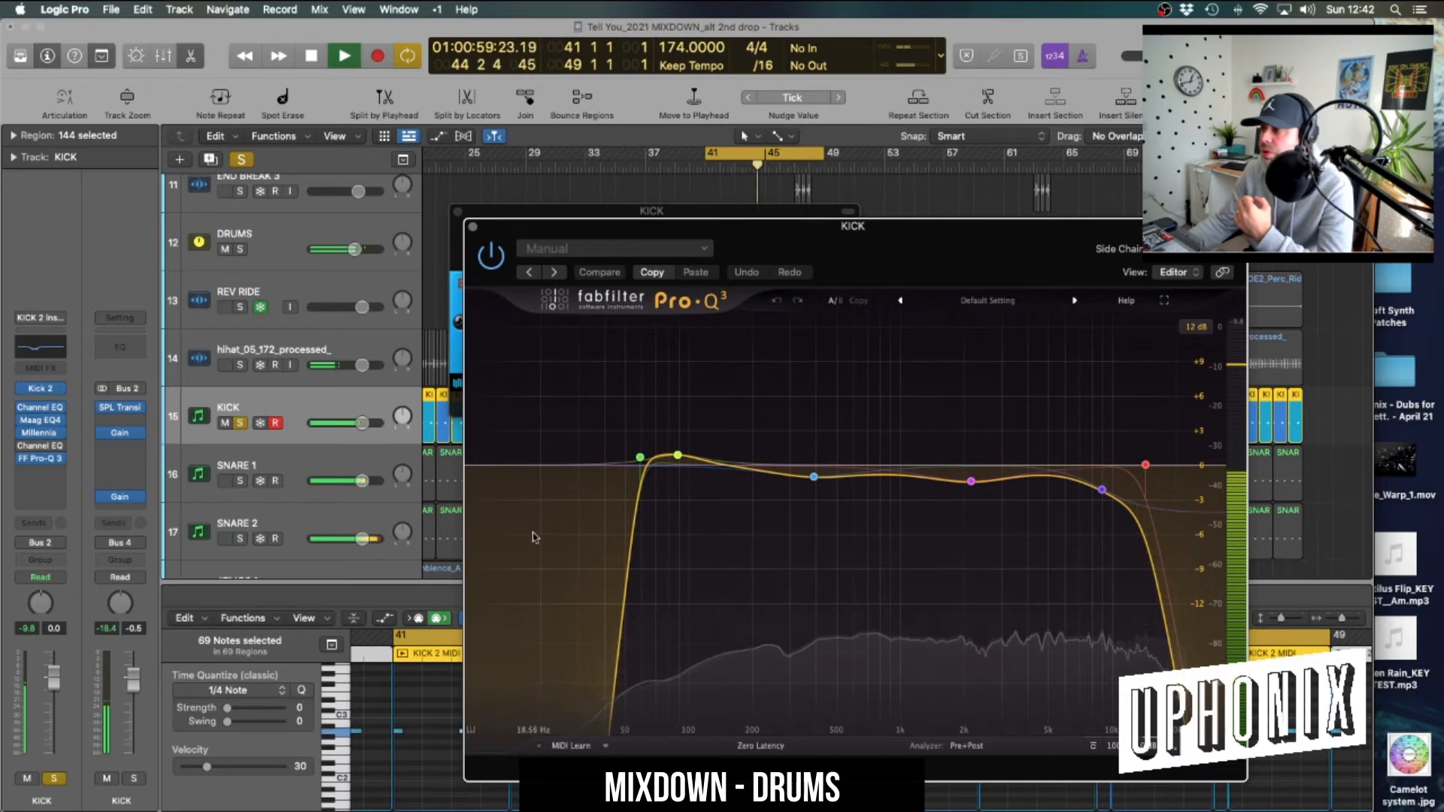
mouse_move(822, 482)
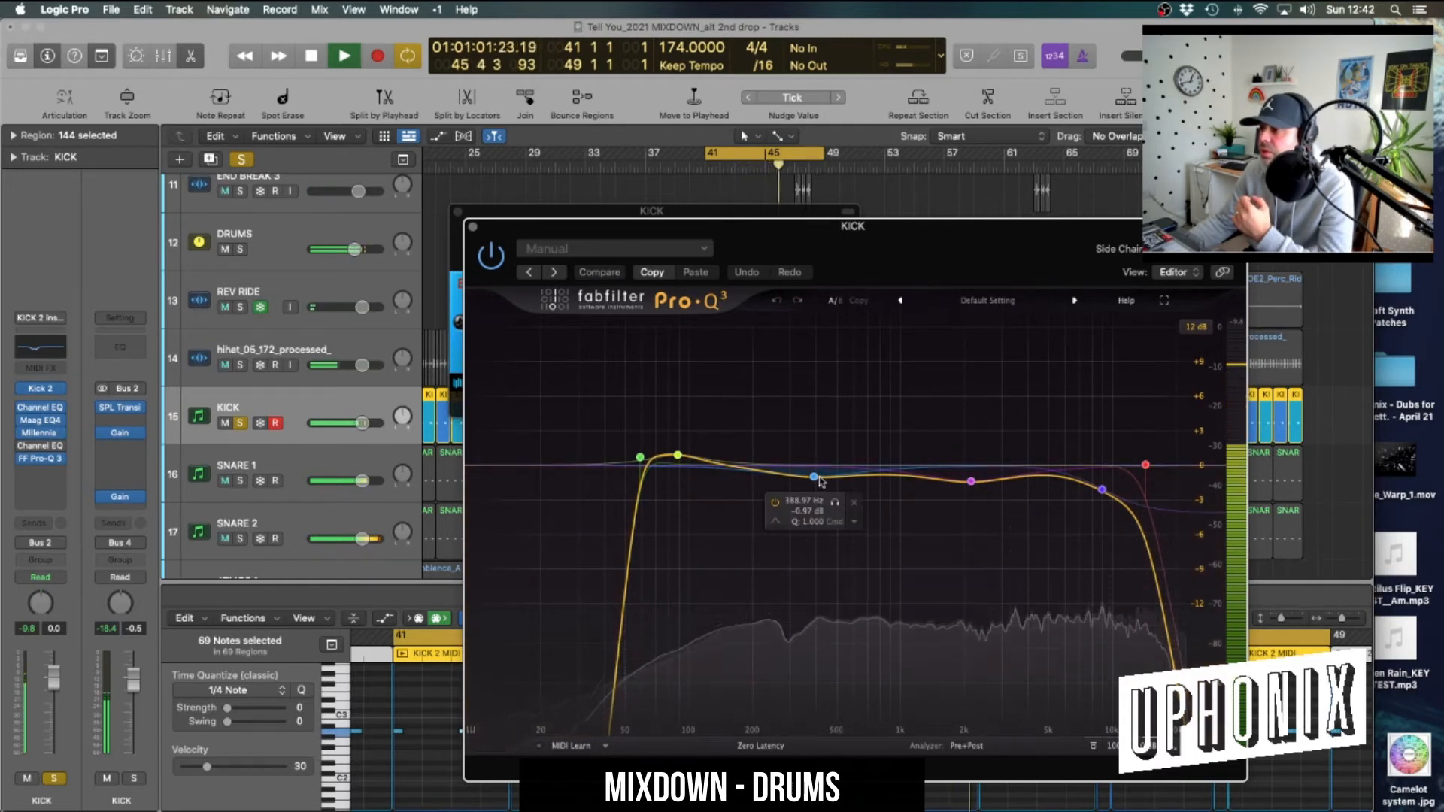
mouse_move(1090, 487)
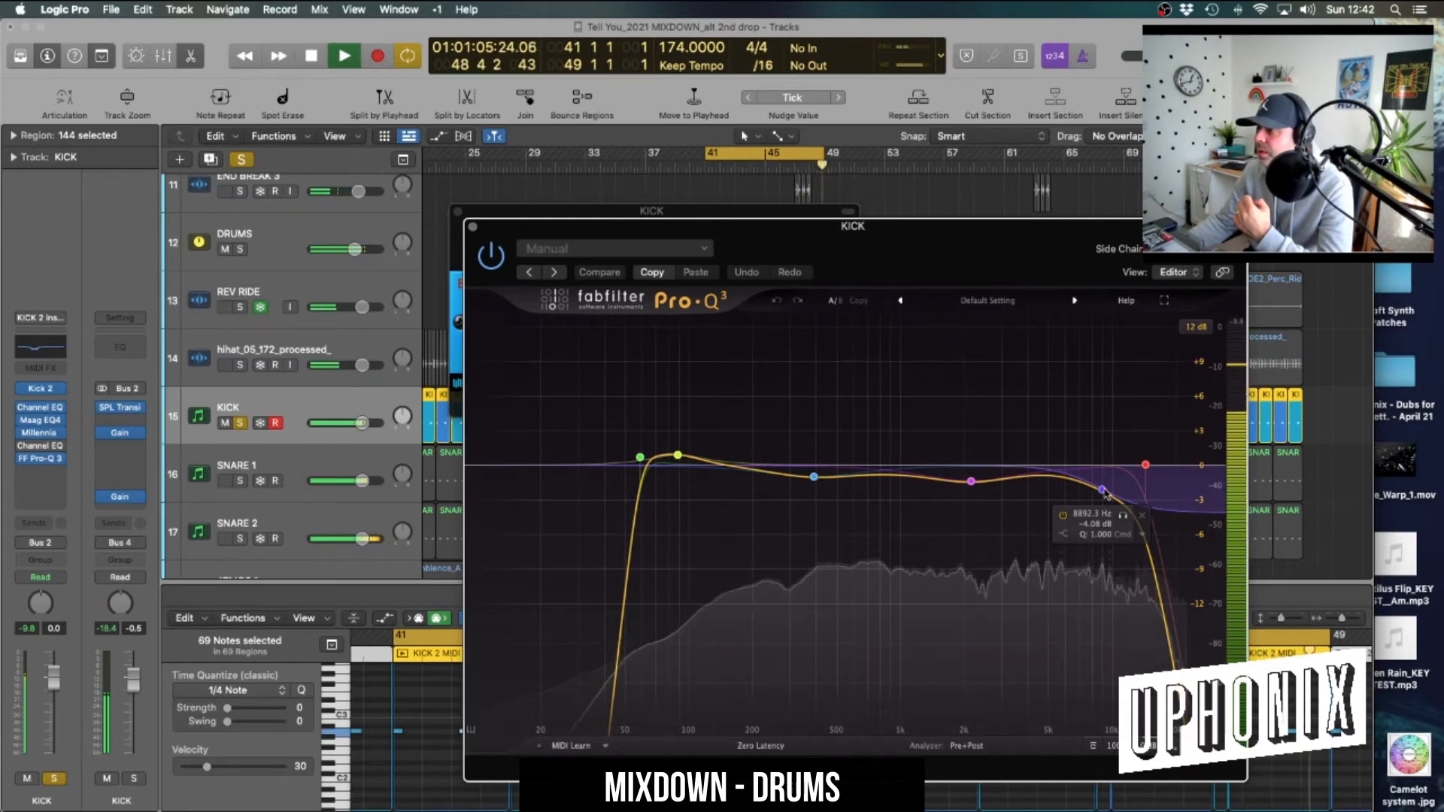
mouse_move(1142, 486)
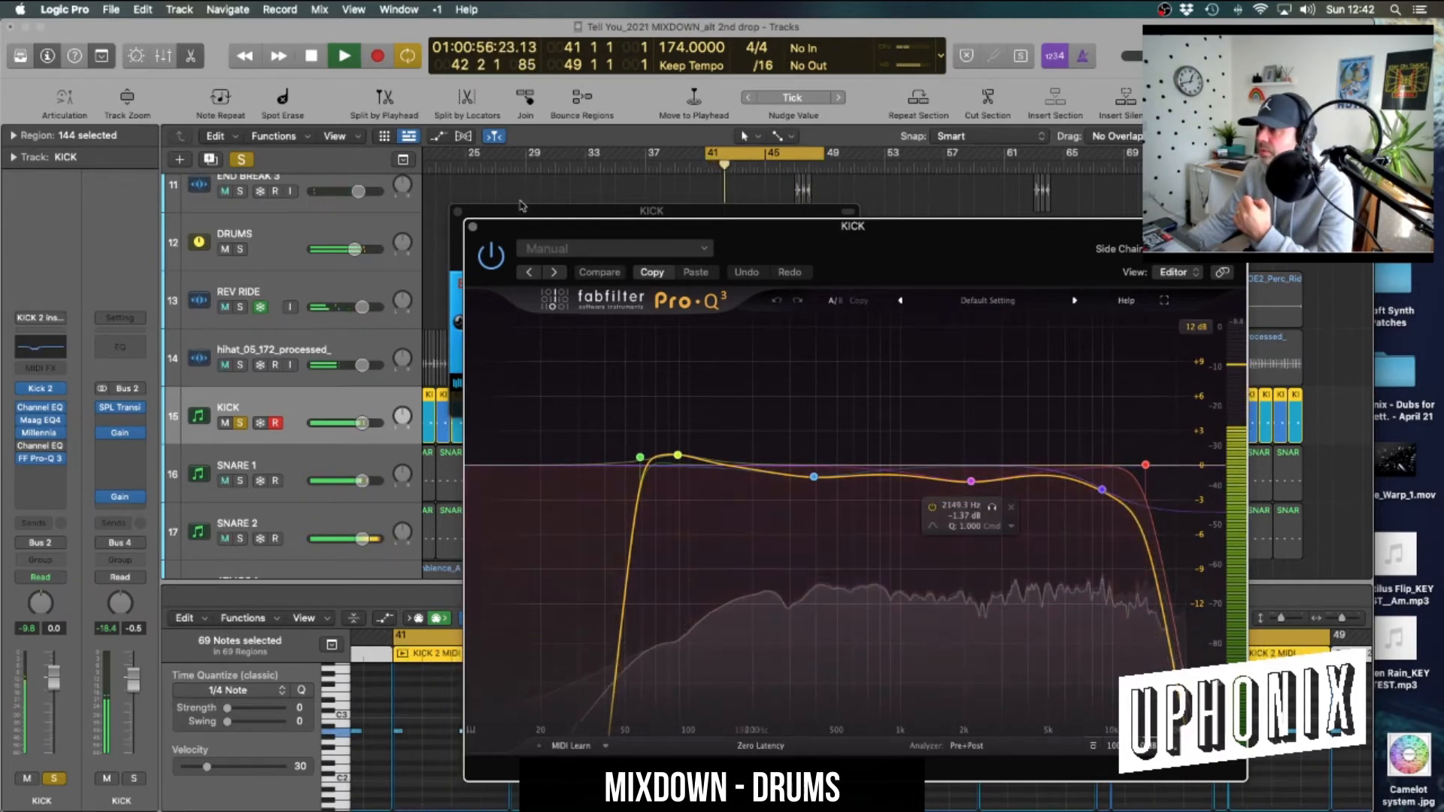
click(472, 226)
click(458, 212)
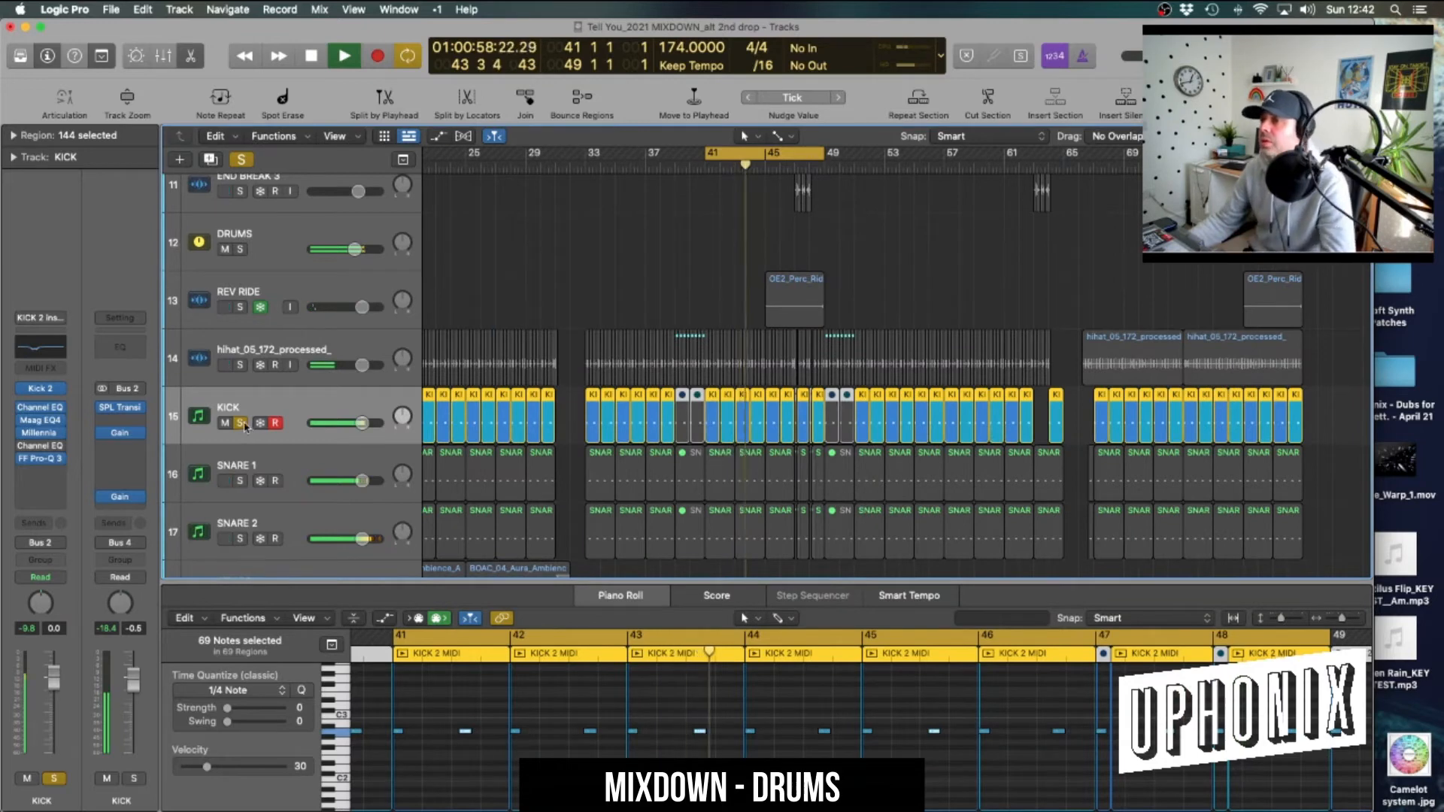
Unsolo the KICK track and play the loop with SNARE 1 and SNARE 2 soloed
key(space)
click(241, 423)
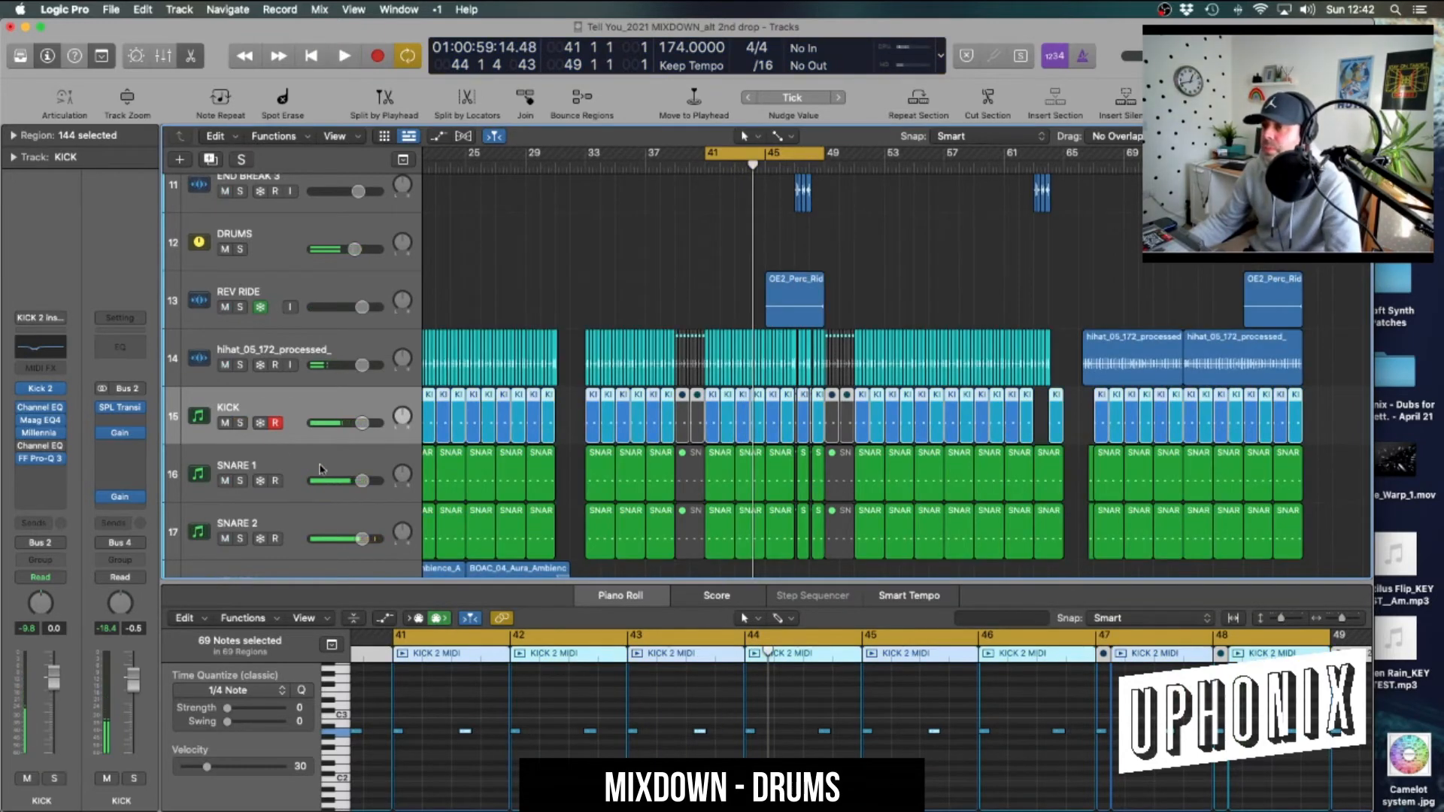
click(320, 469)
click(239, 481)
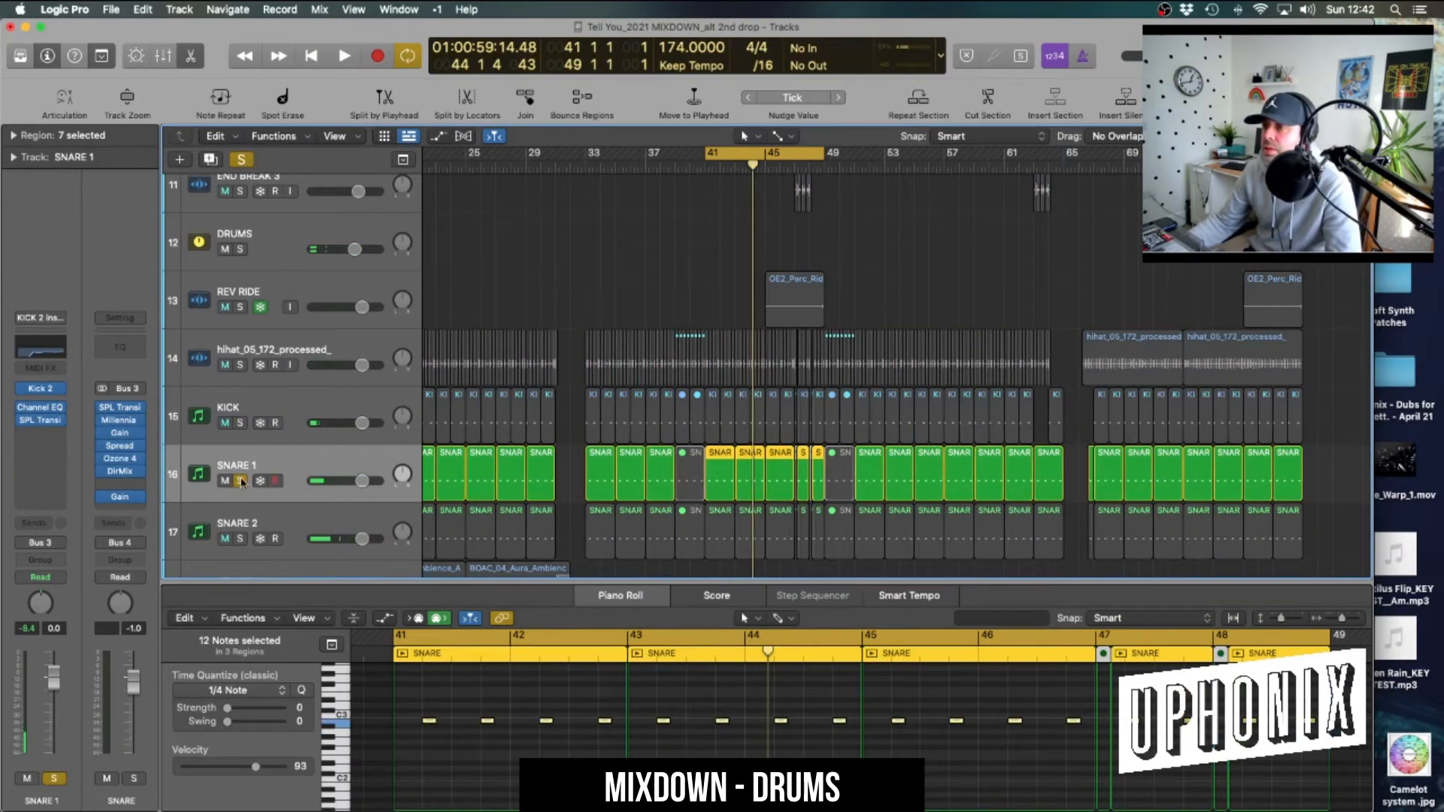
key(space)
scroll(241, 461, down, 2)
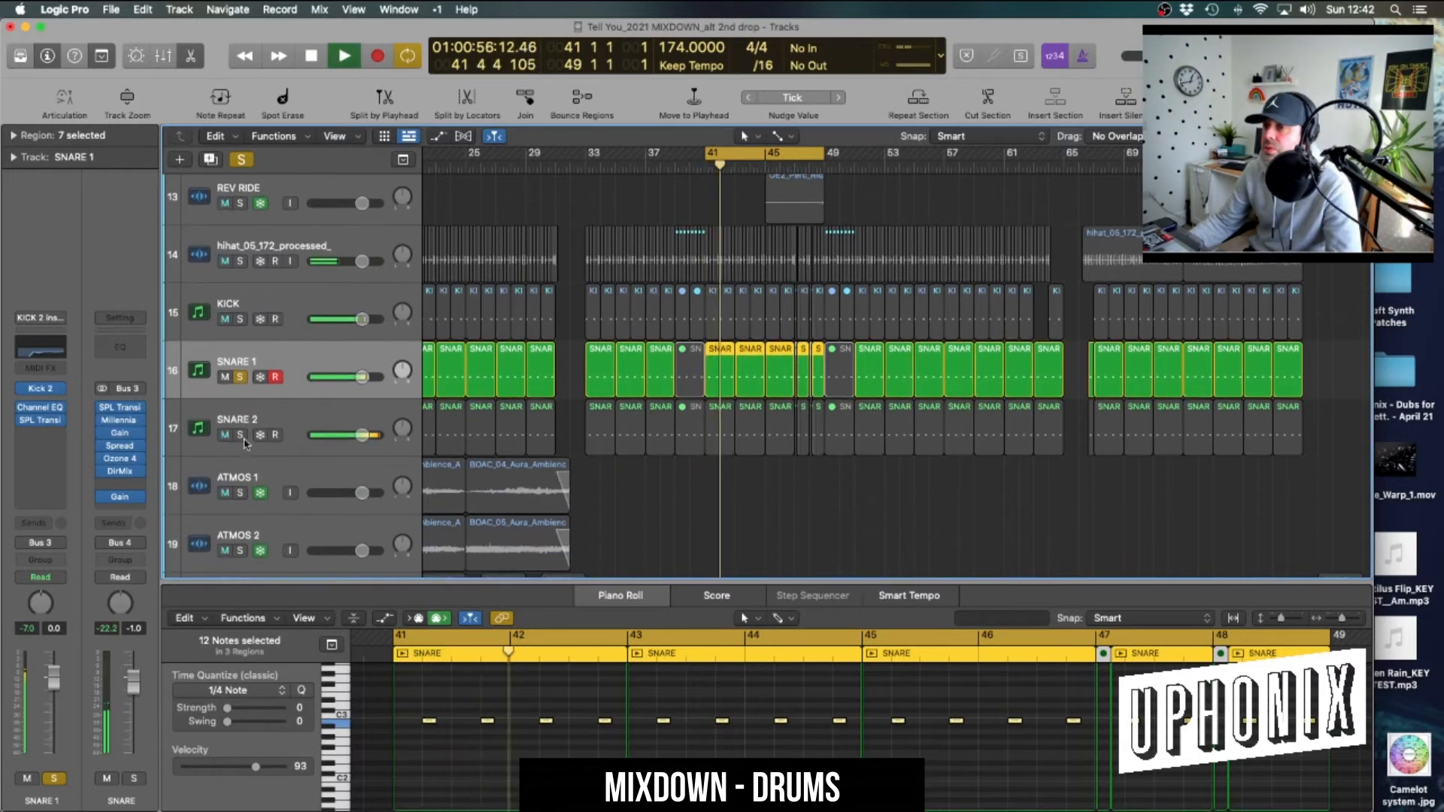
click(242, 437)
click(284, 419)
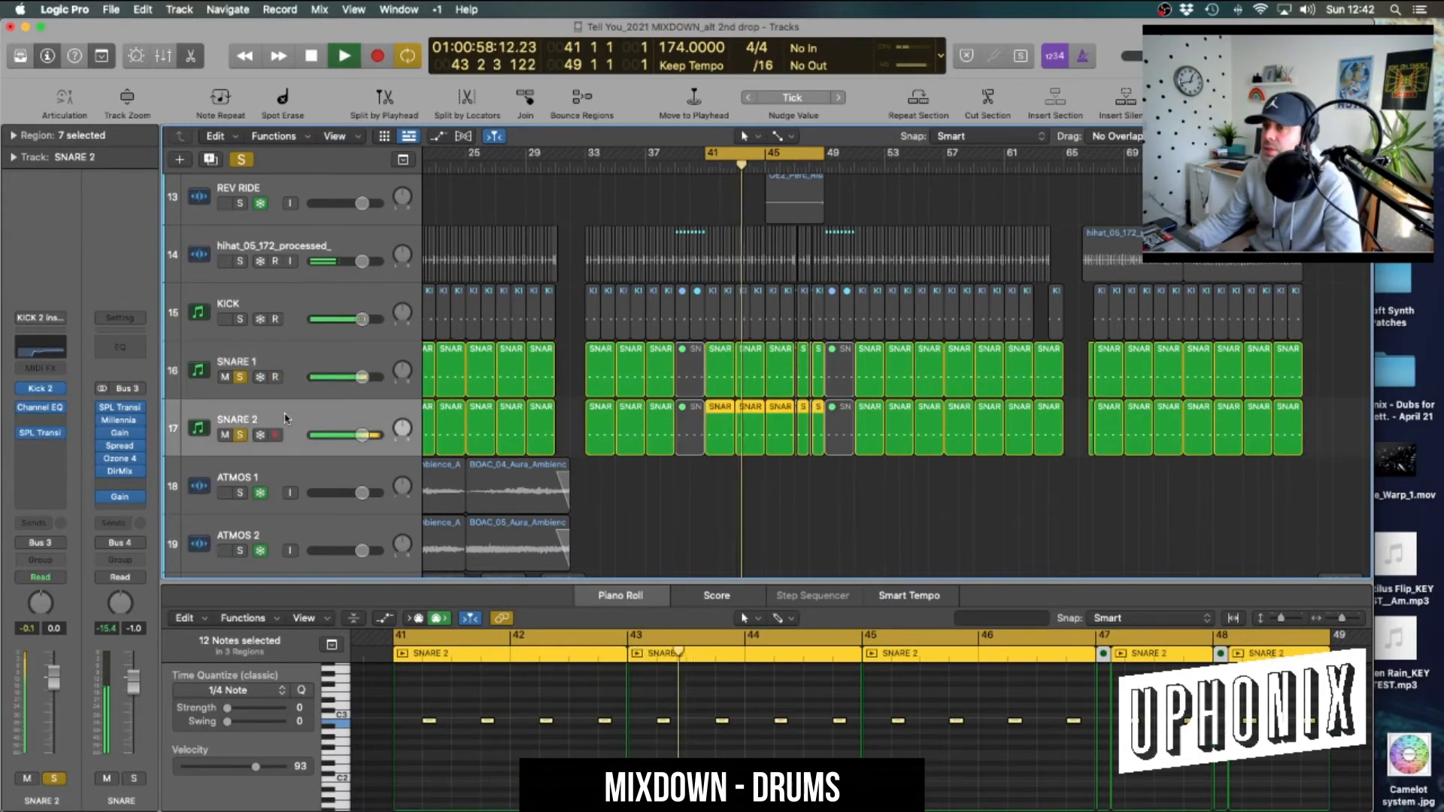
Compare the SNARE 1 and SNARE 2 channel strips and check the SPL Transient Designer Plus on SNARE 2
click(272, 395)
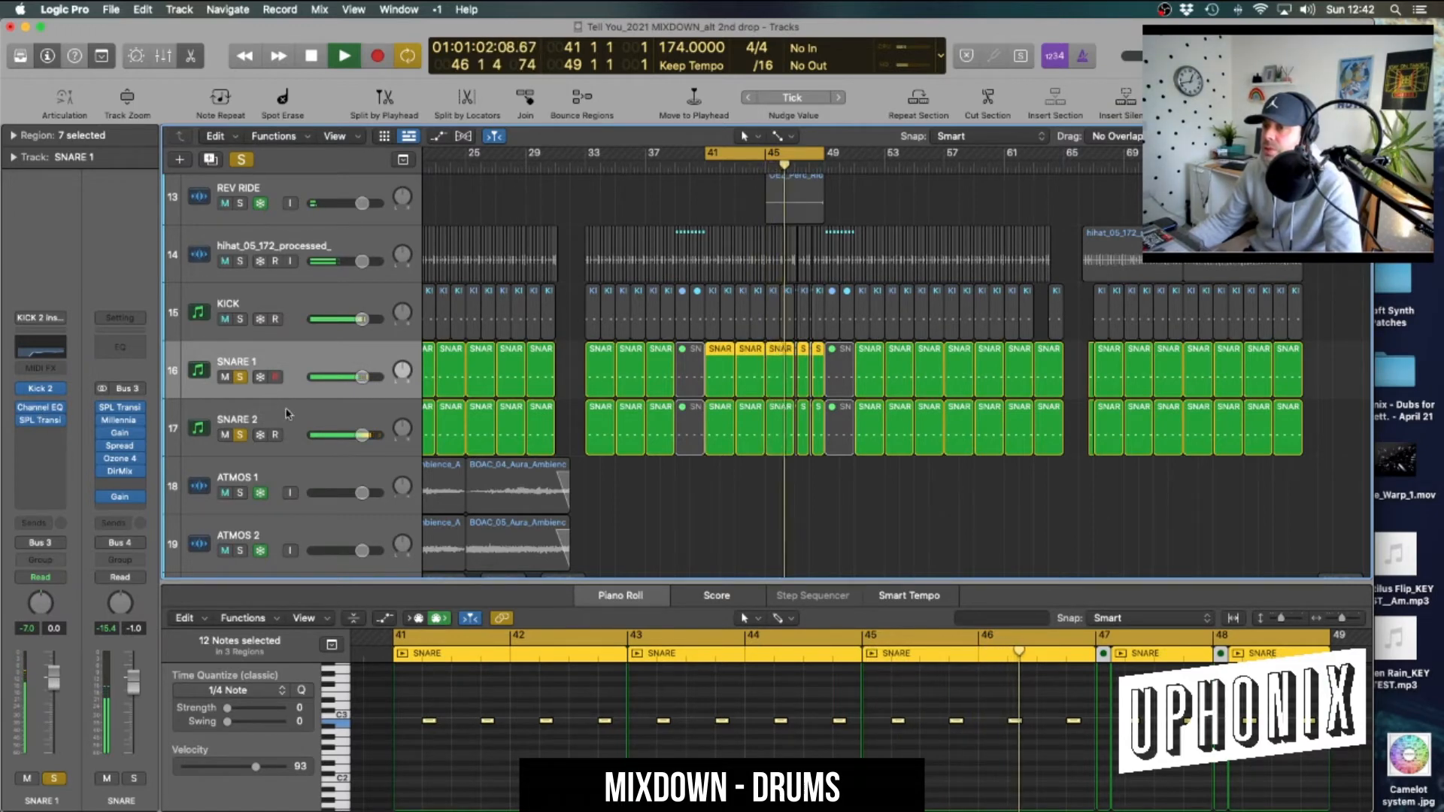
click(188, 439)
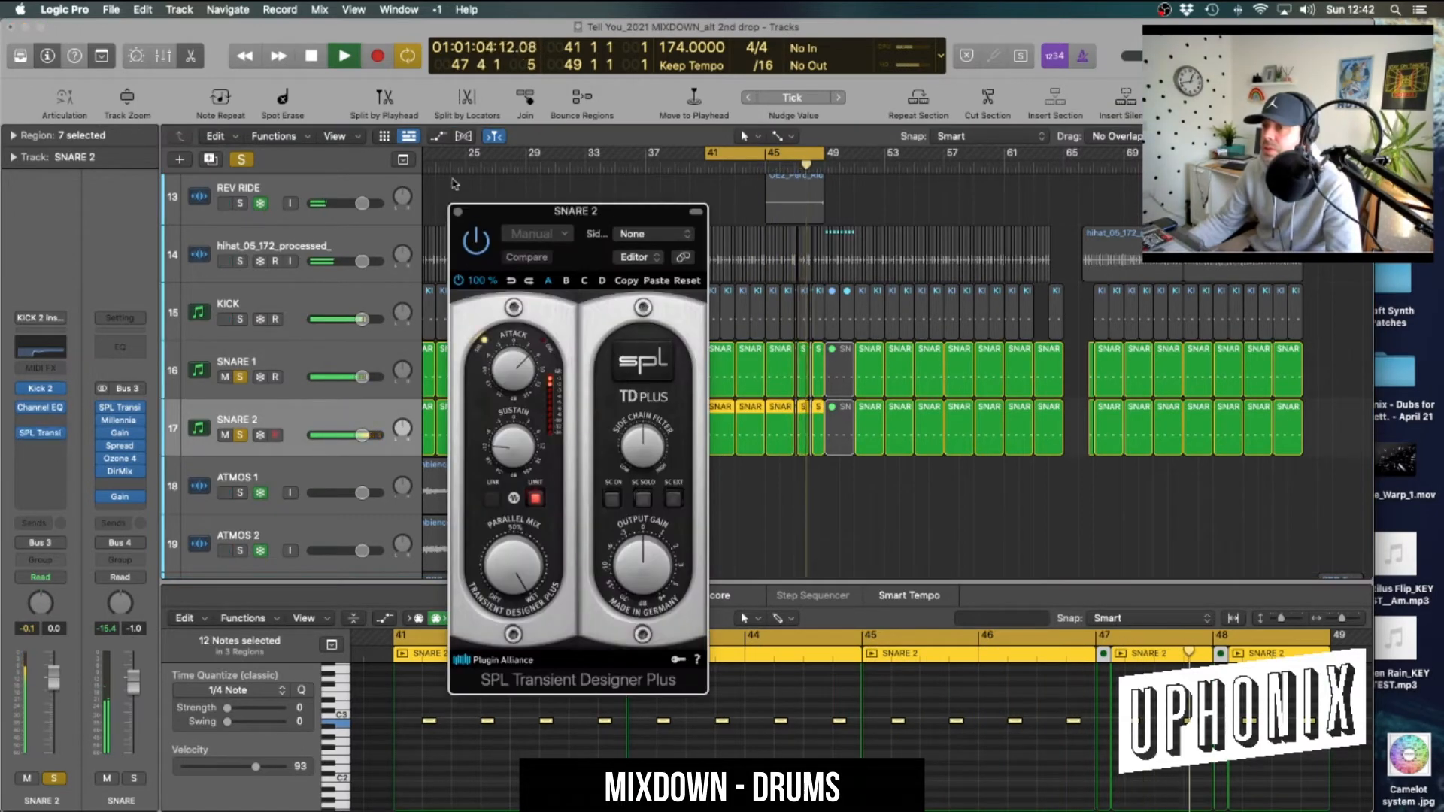
click(334, 365)
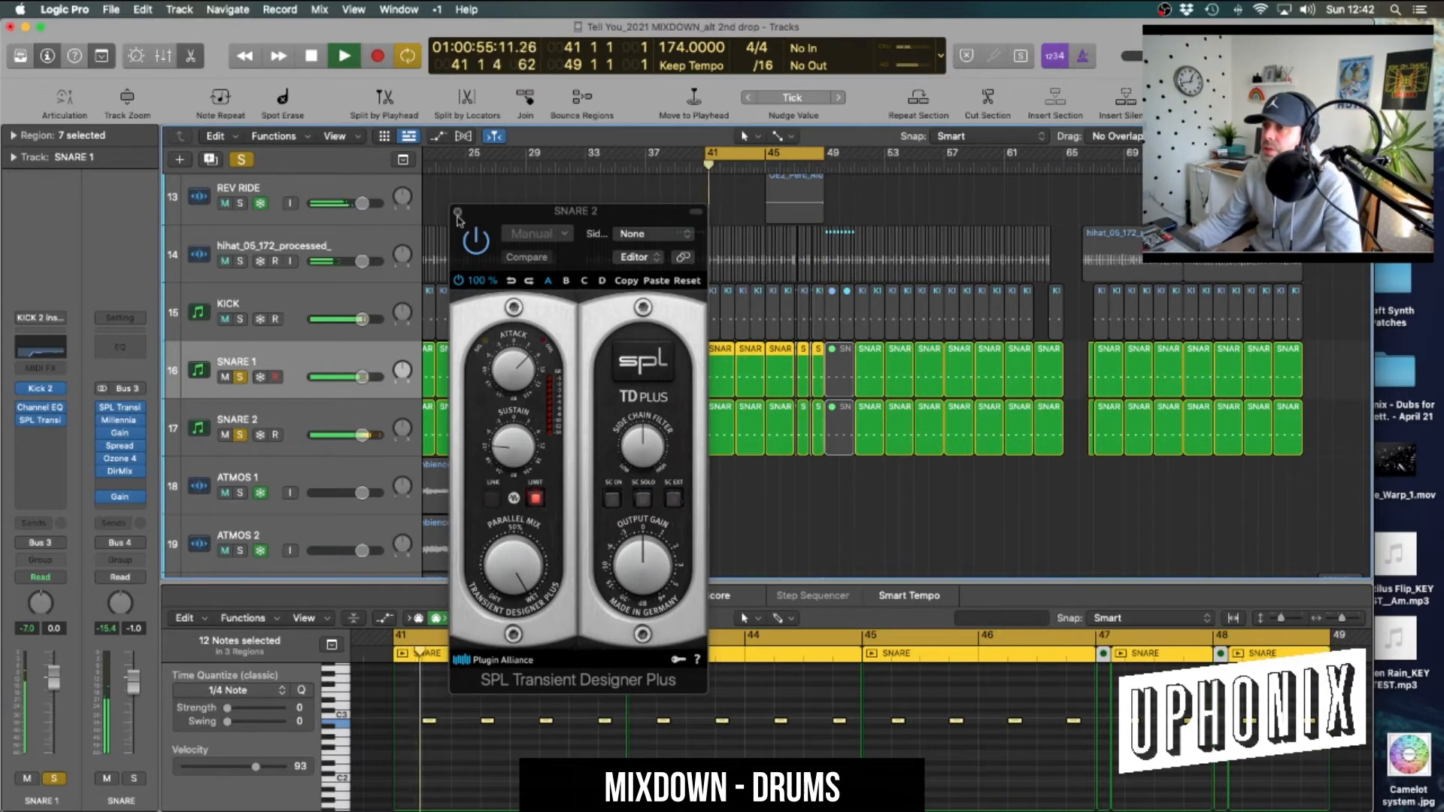
click(458, 212)
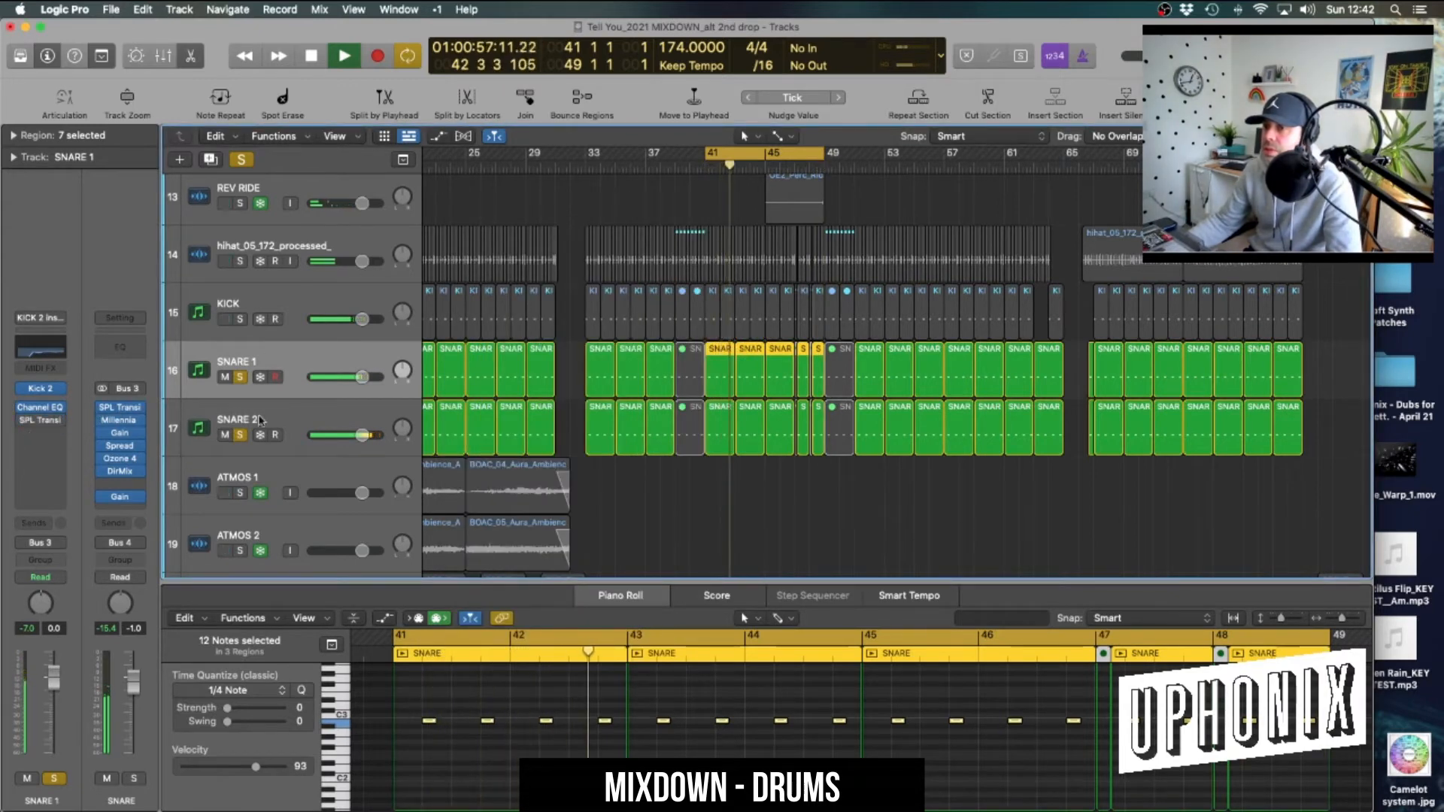
key(Down)
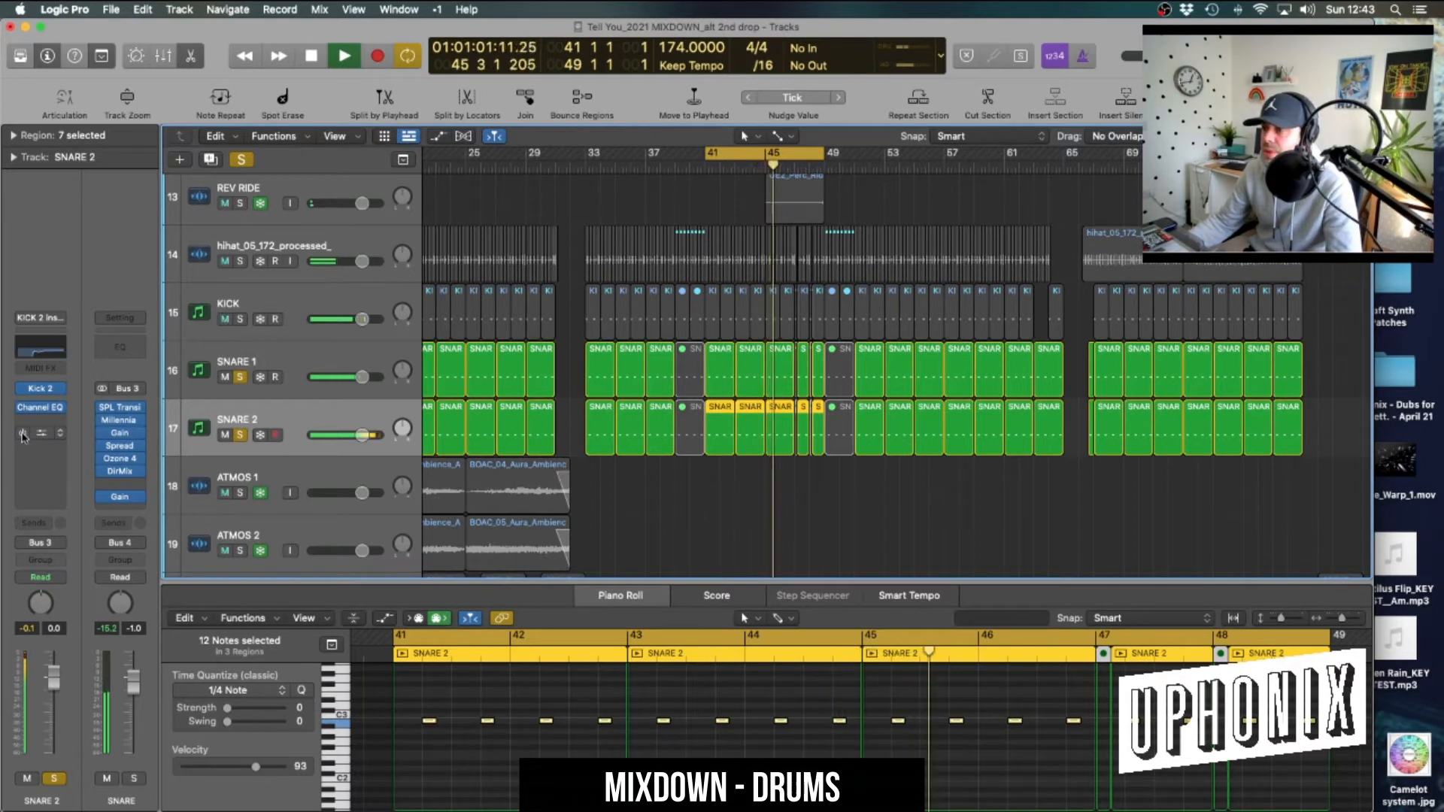
key(Up)
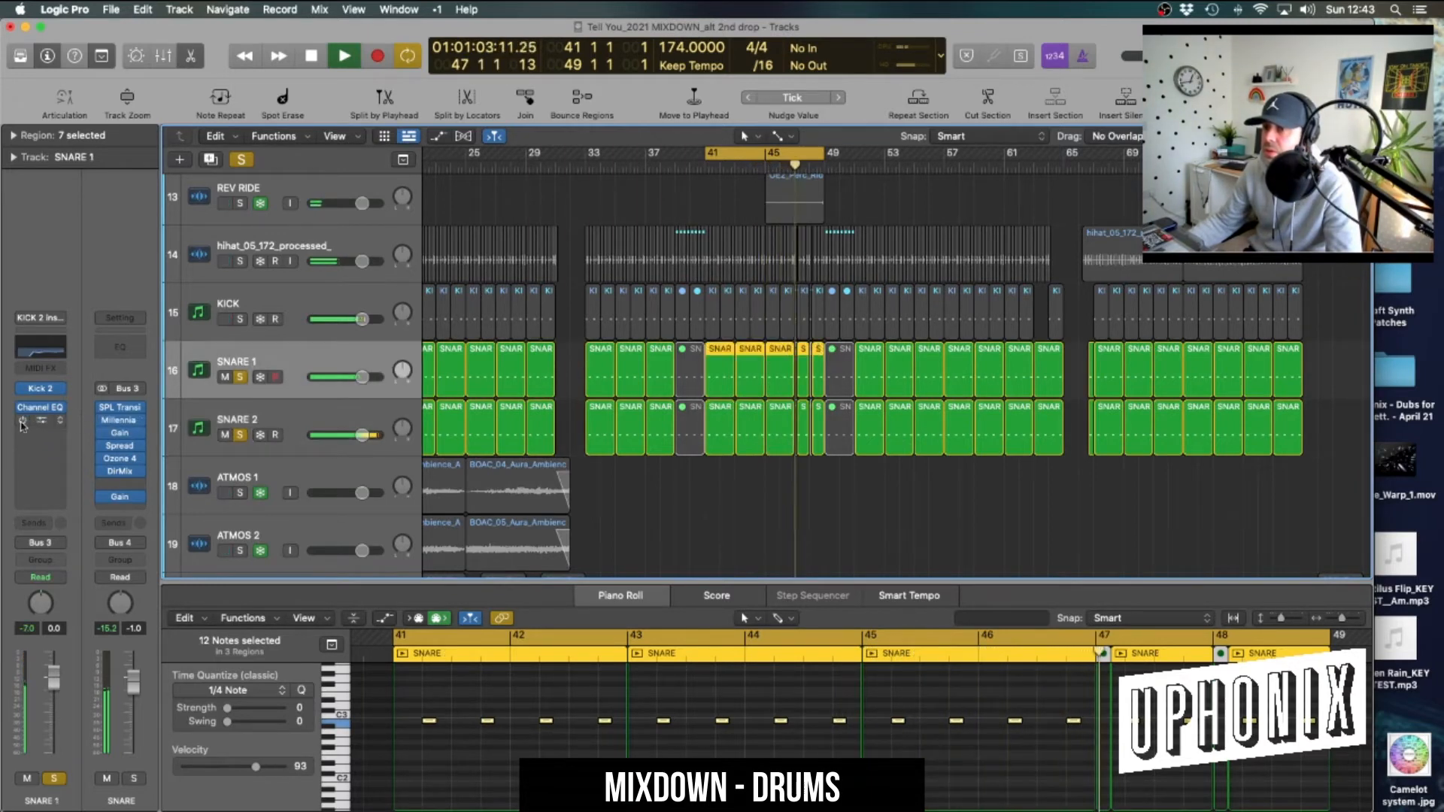
Review the SPL Transient Designer Plus and Millennia NSEQ-2 settings on the SNARE bus
click(120, 411)
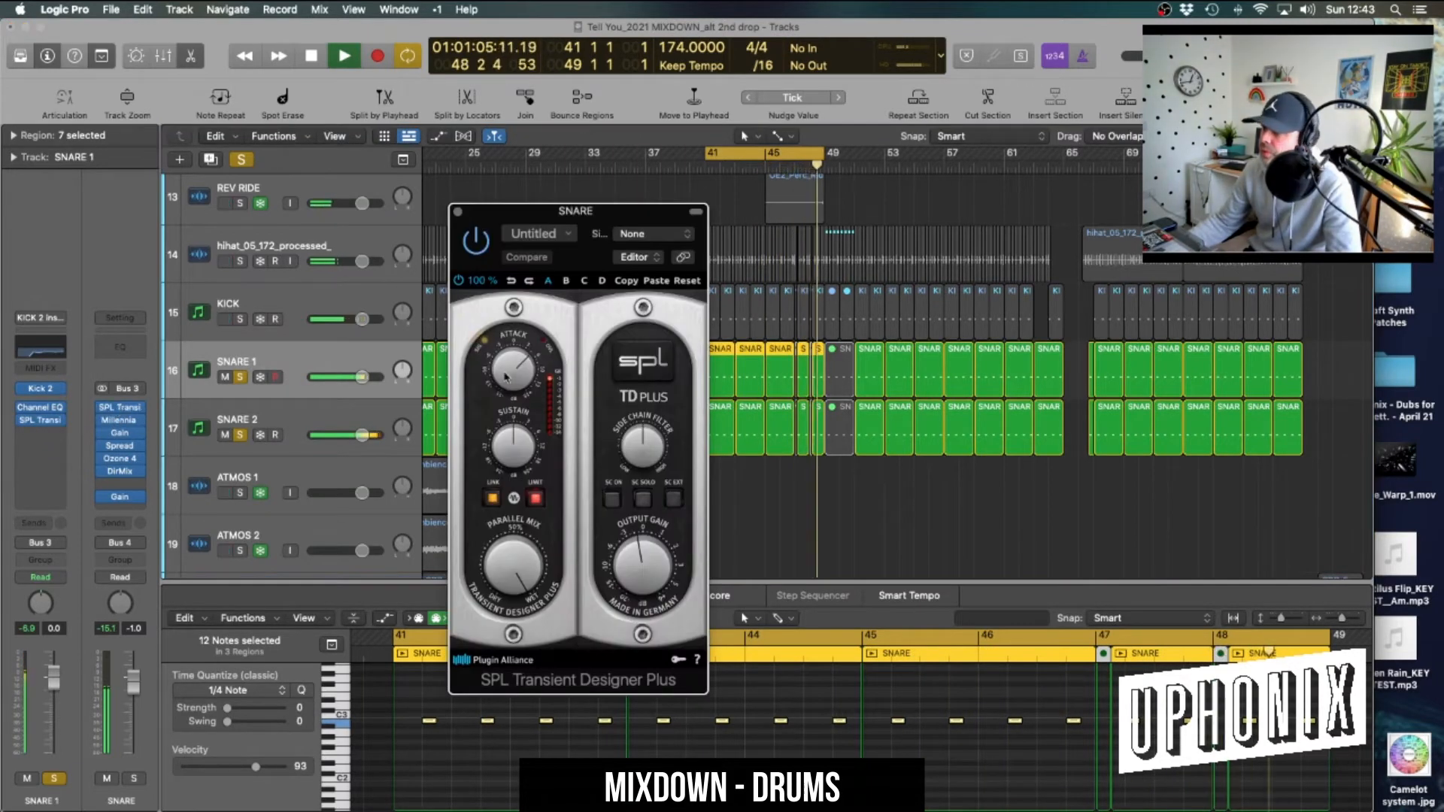
key(v)
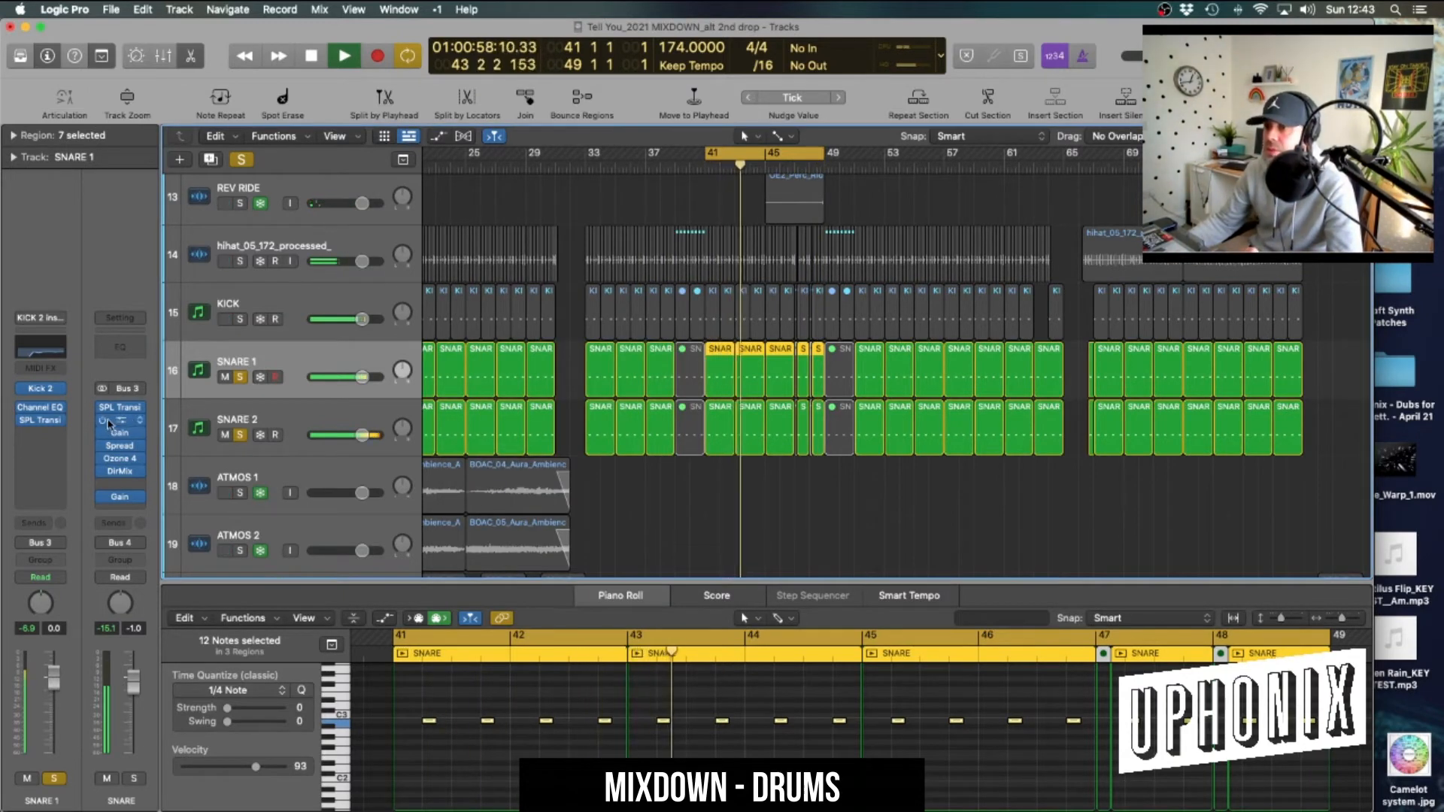
click(120, 407)
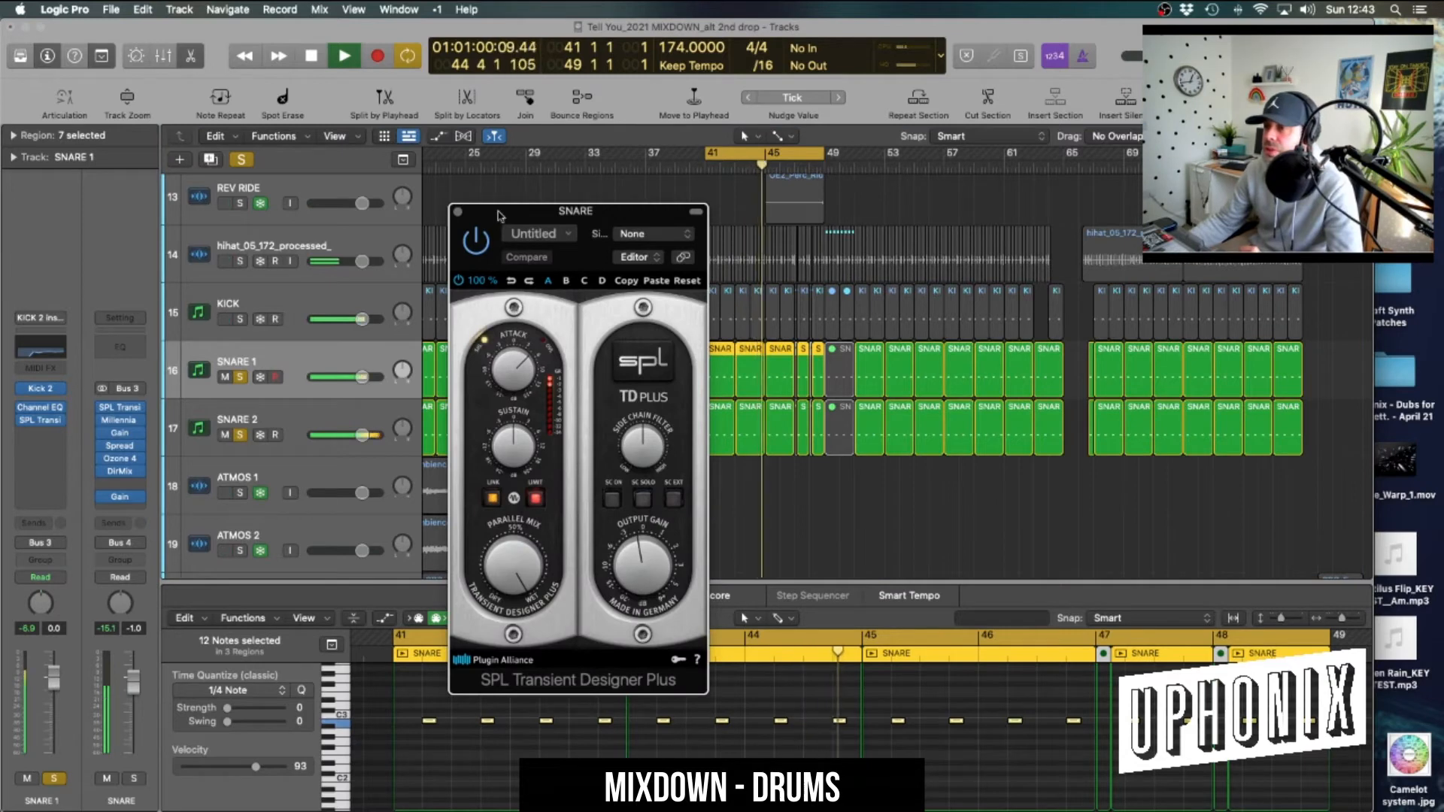
key(v)
click(121, 420)
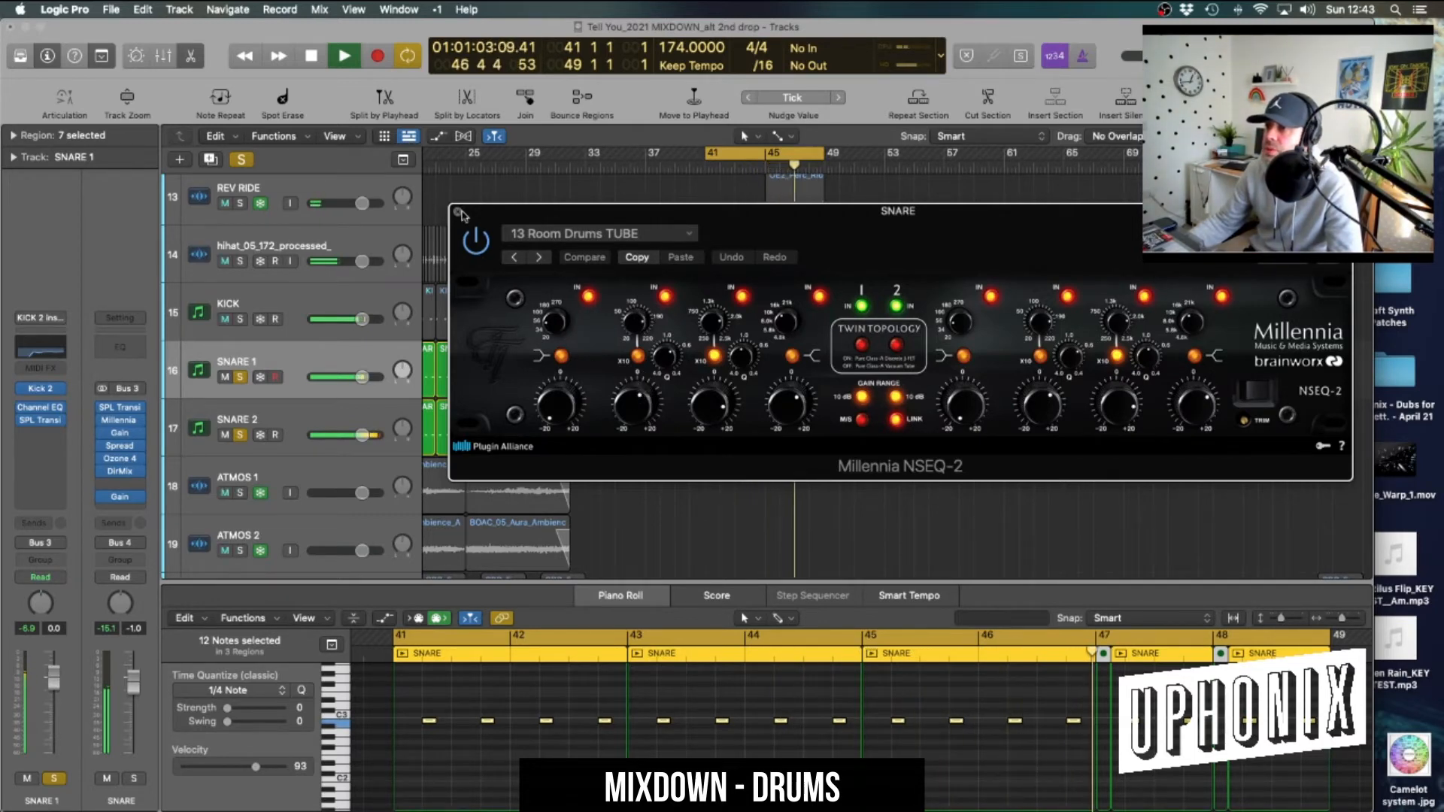
click(457, 211)
Review the Gain and Stereo Spread plug-in settings on the SNARE bus
click(123, 437)
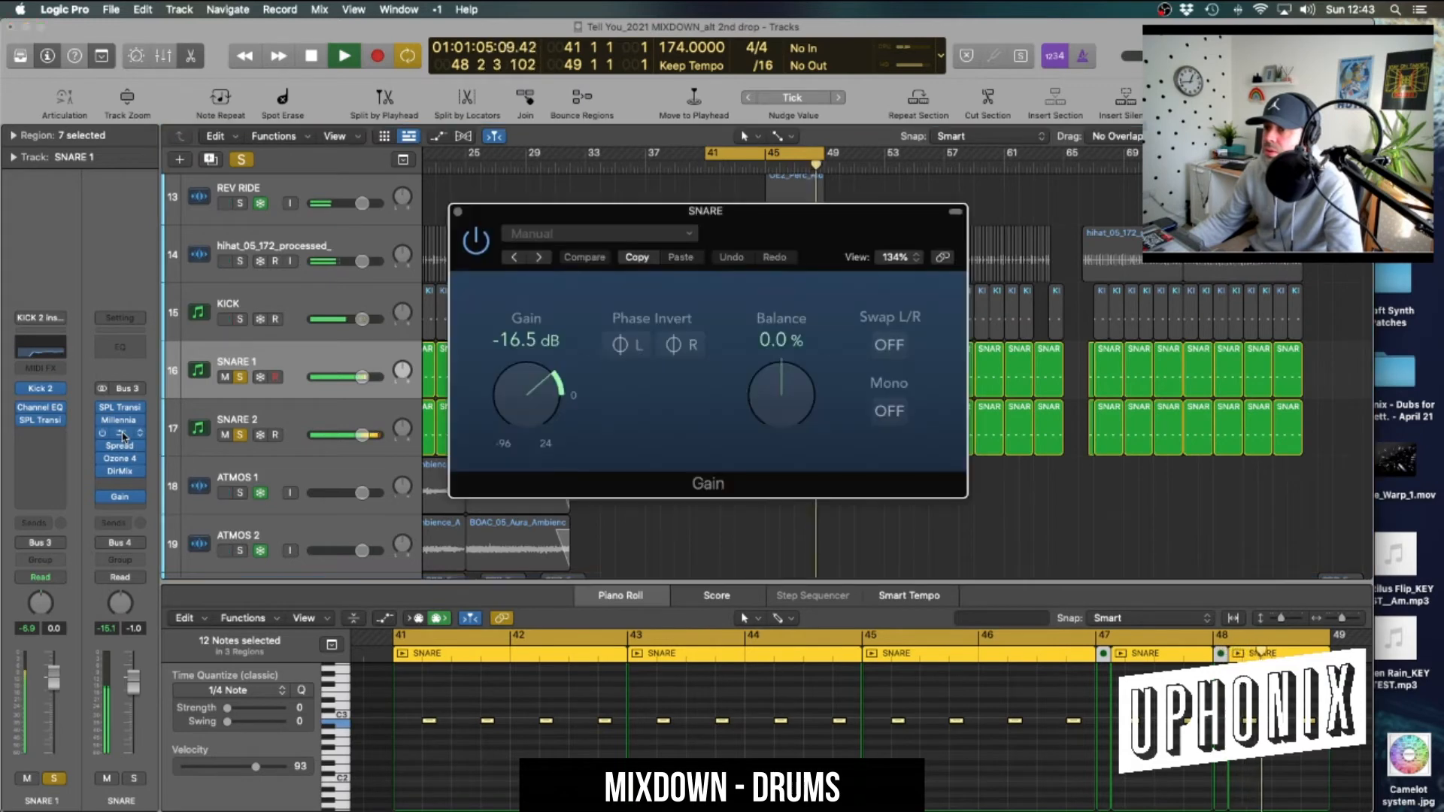
click(458, 212)
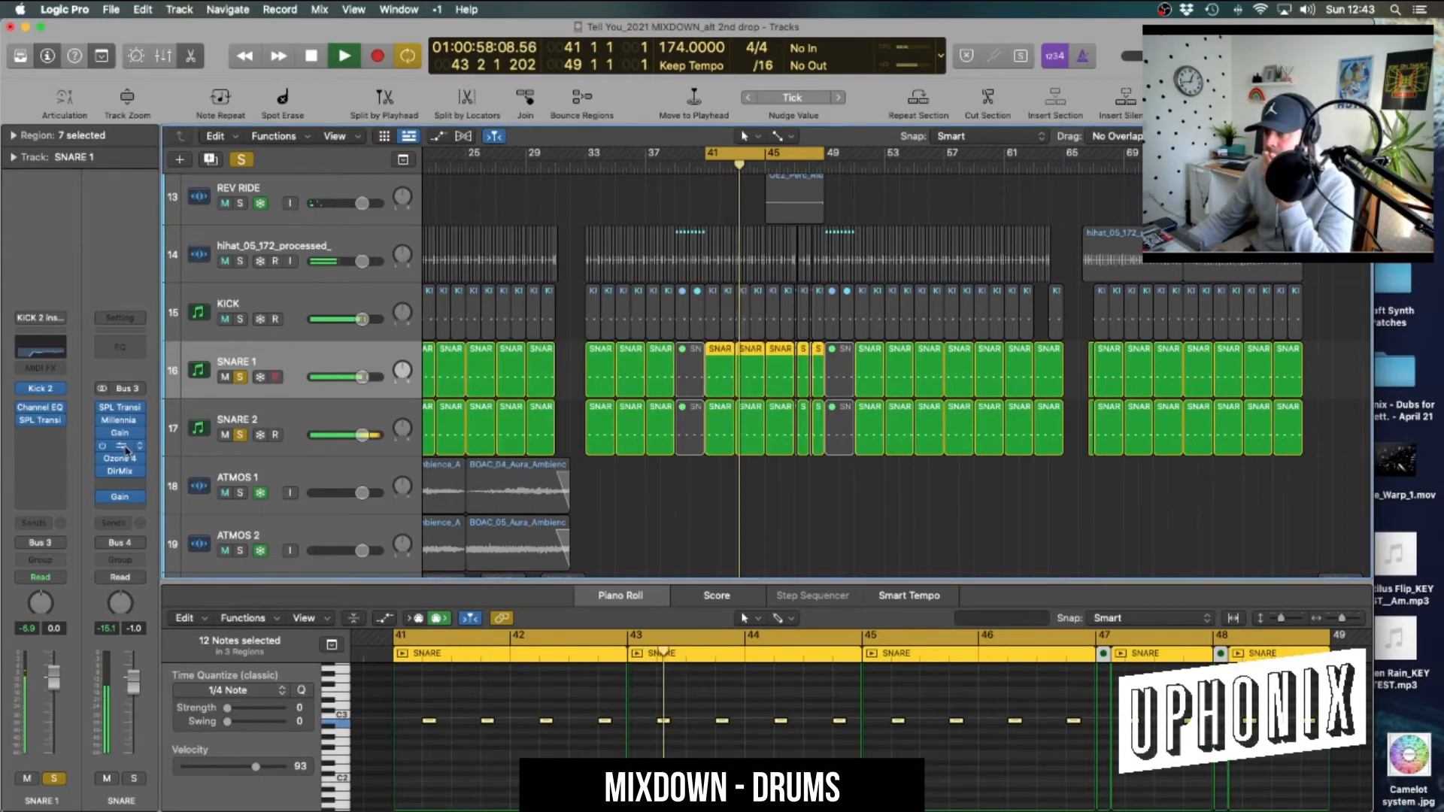
click(122, 447)
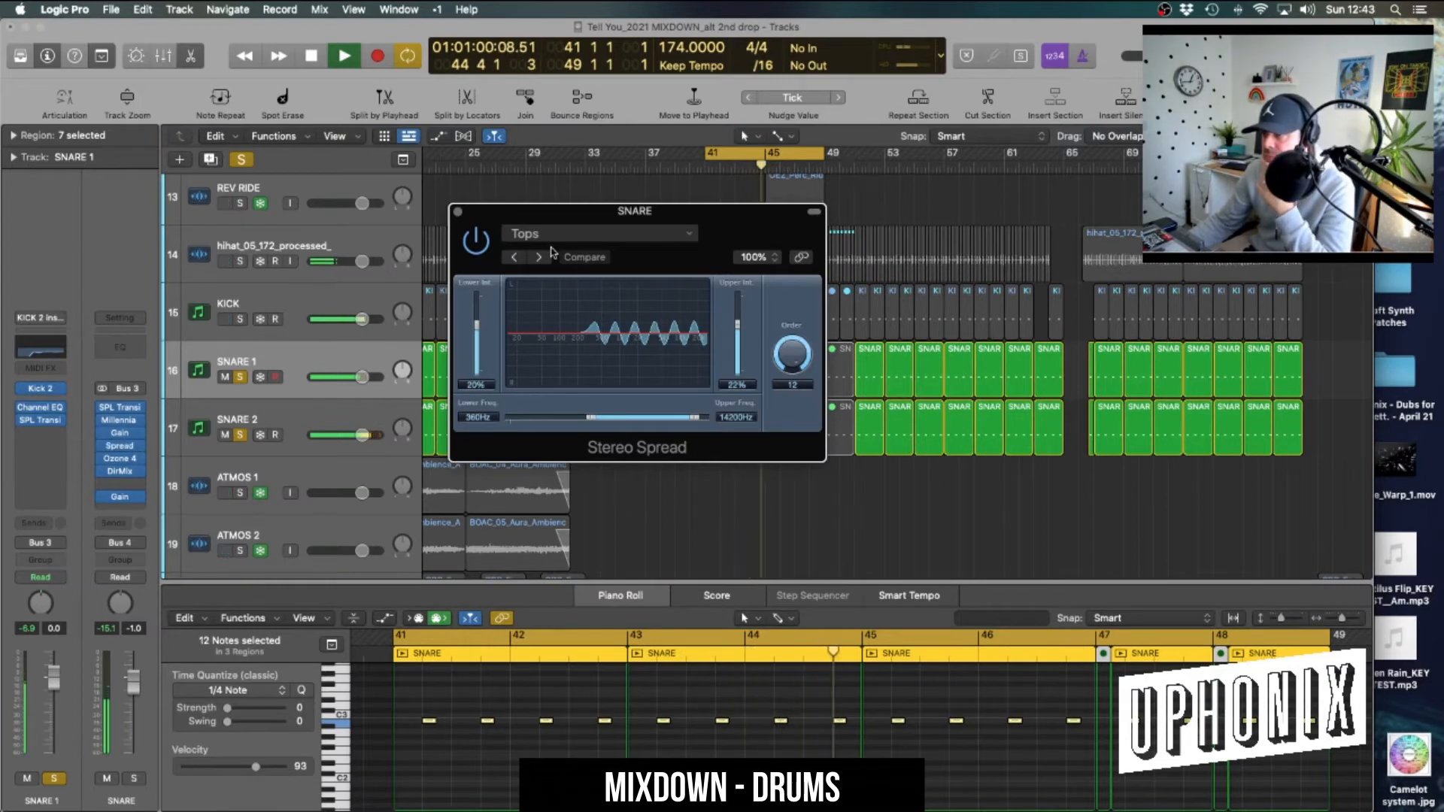
click(457, 212)
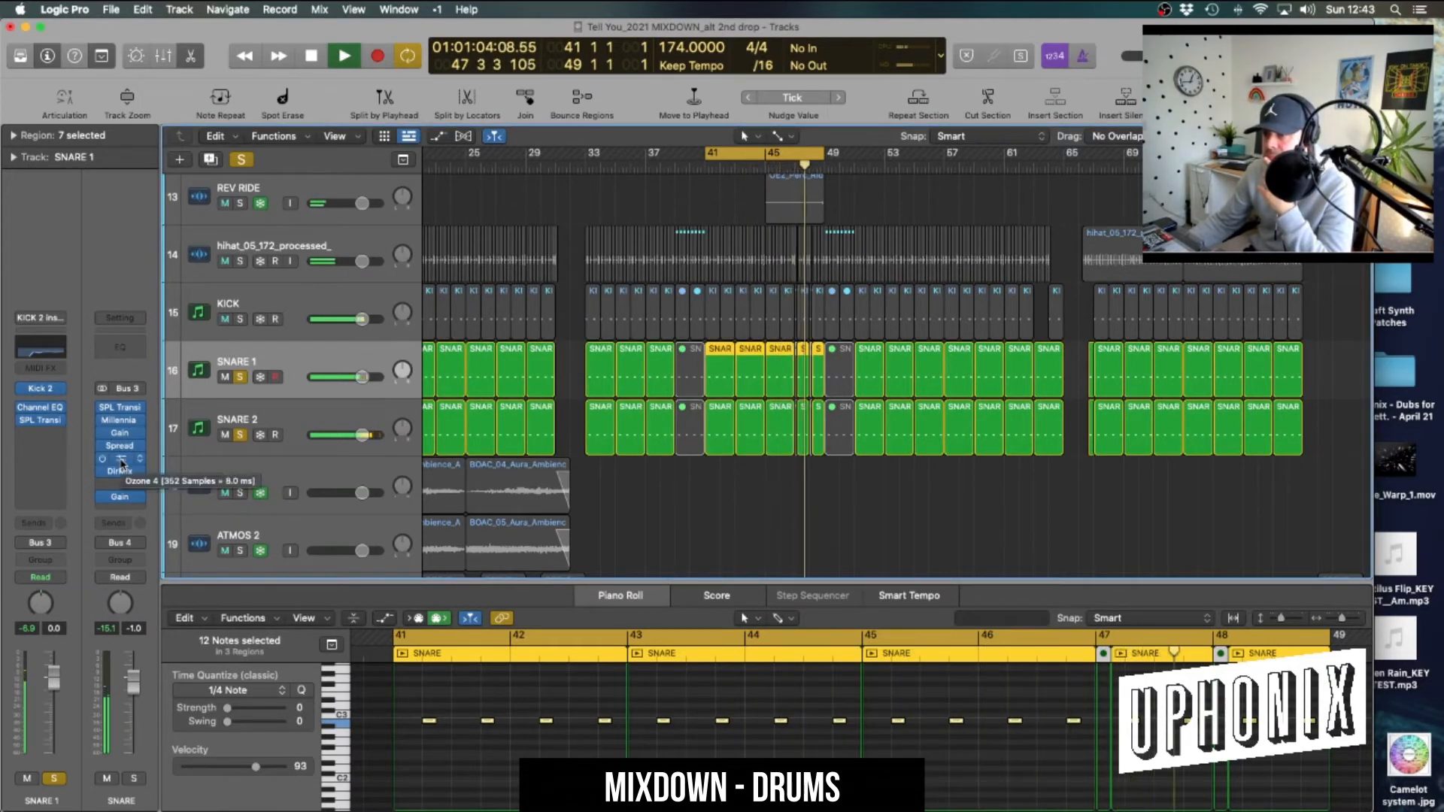
Review the Ozone 4 multiband stereo imaging bands on the SNARE bus
click(121, 459)
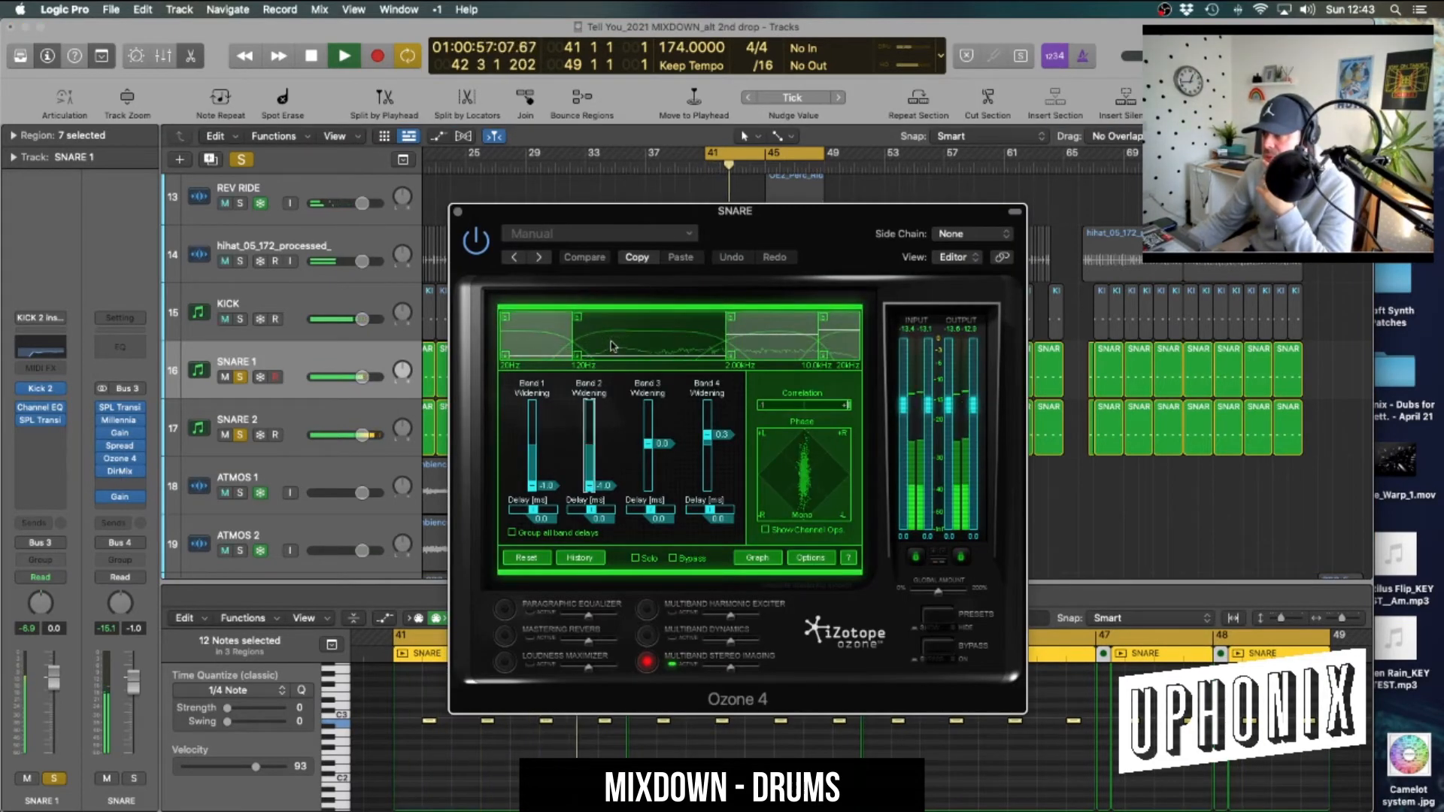
click(663, 351)
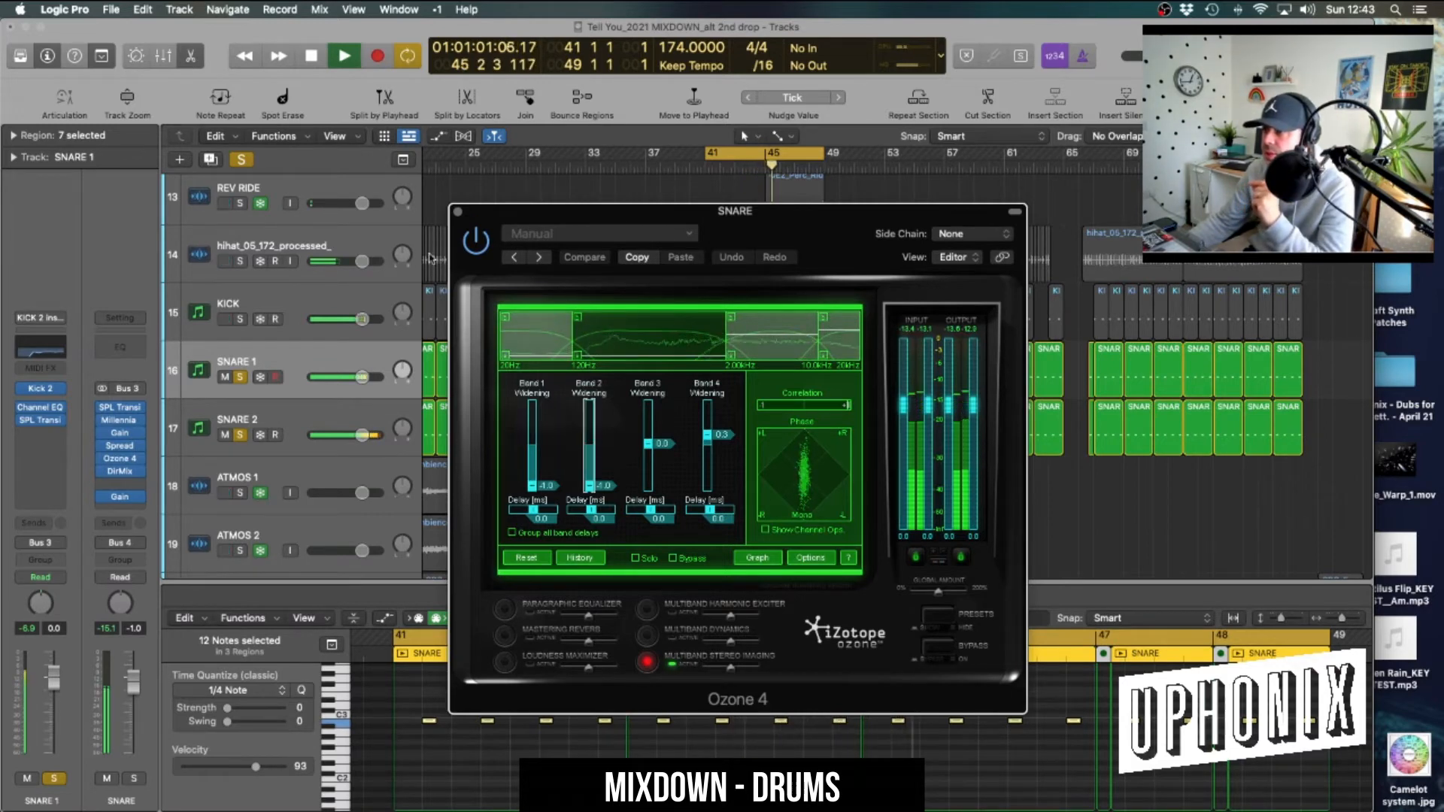
click(458, 212)
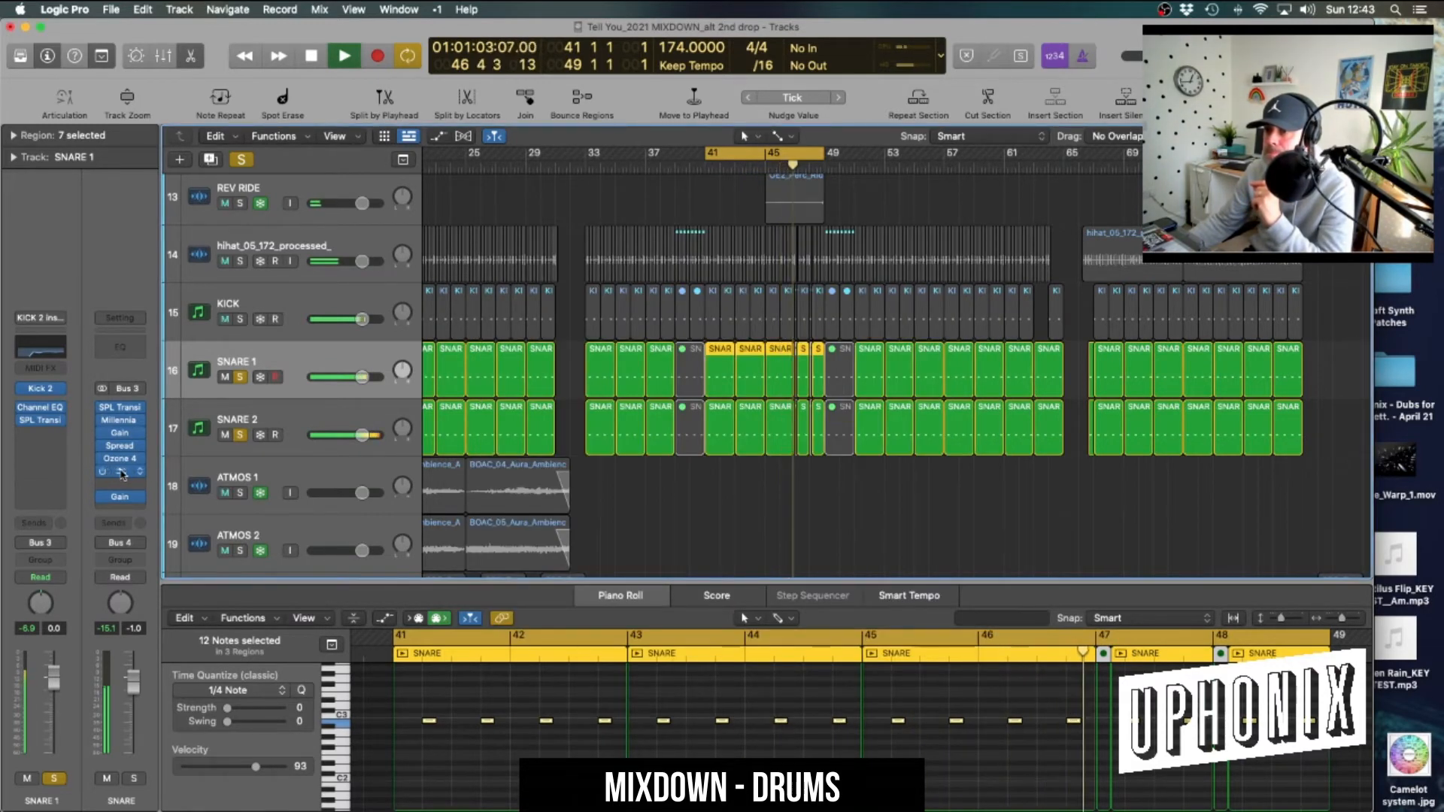
Review the Direction Mixer and final Gain plug-in settings on the SNARE bus
click(117, 472)
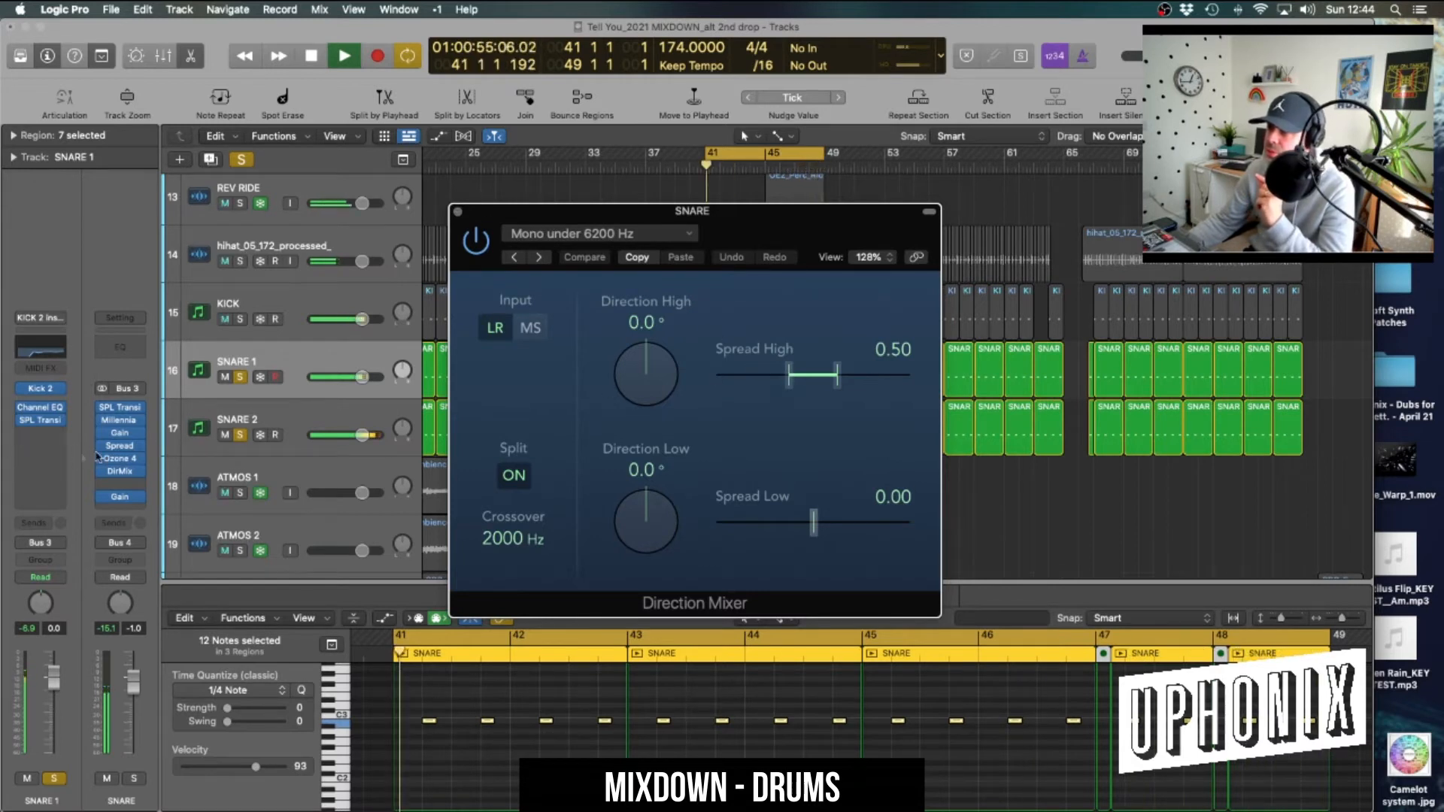
click(459, 213)
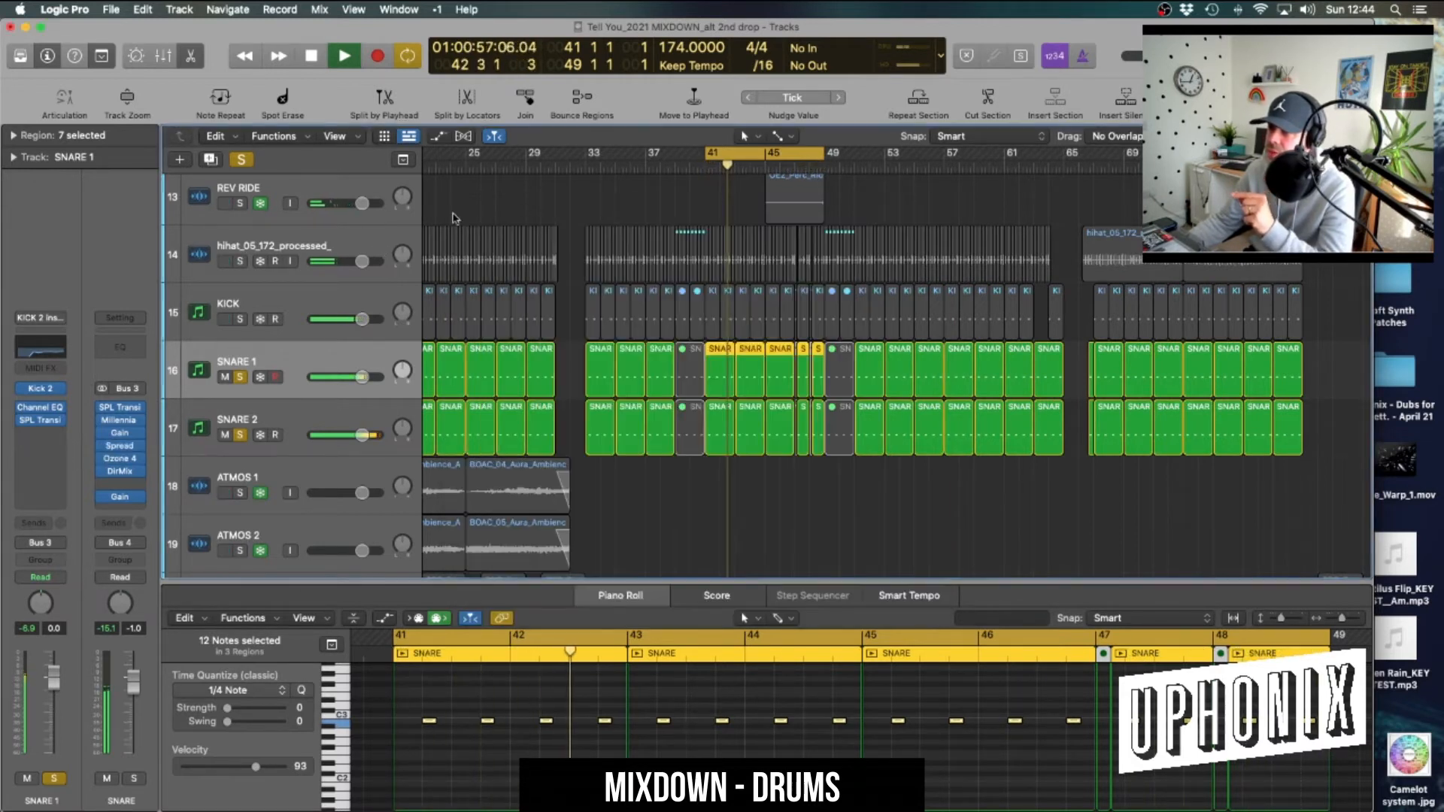
click(119, 497)
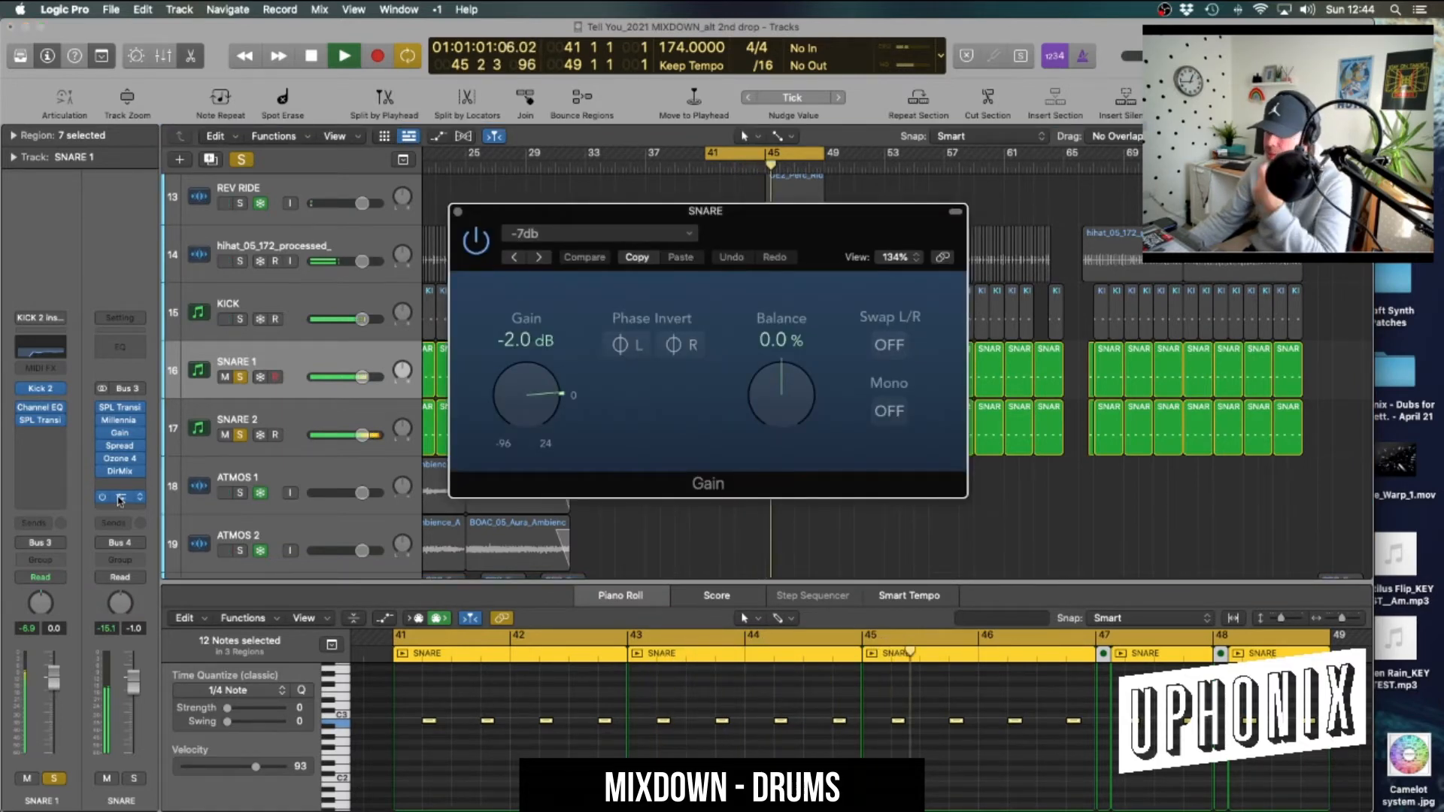
click(458, 211)
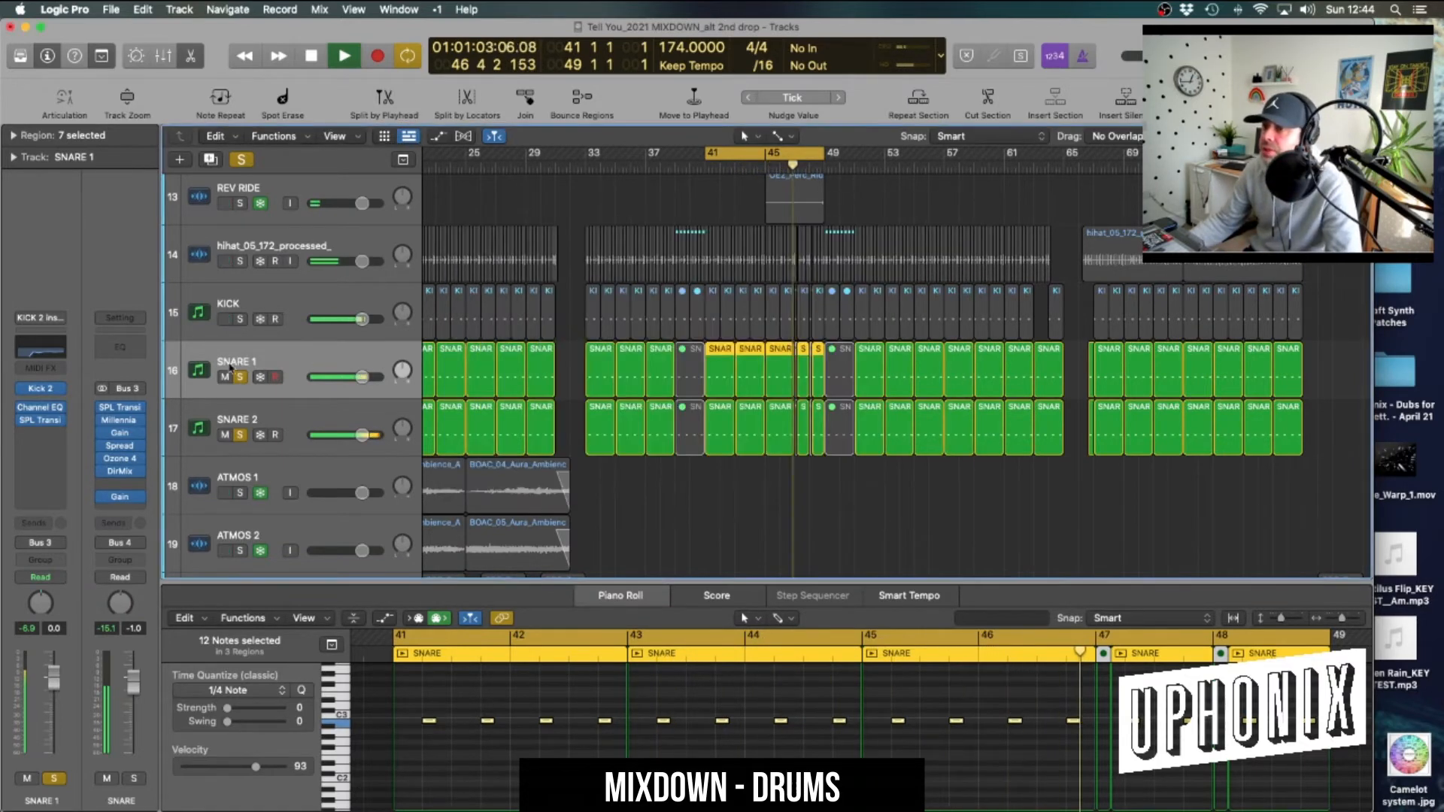
Stop playback and unsolo the SNARE 1 and SNARE 2 tracks
key(space)
click(239, 377)
click(238, 434)
Widen the Tracks window and pull in its left edge so the Mixer window behind it stays reachable
scroll(234, 451, down, 8)
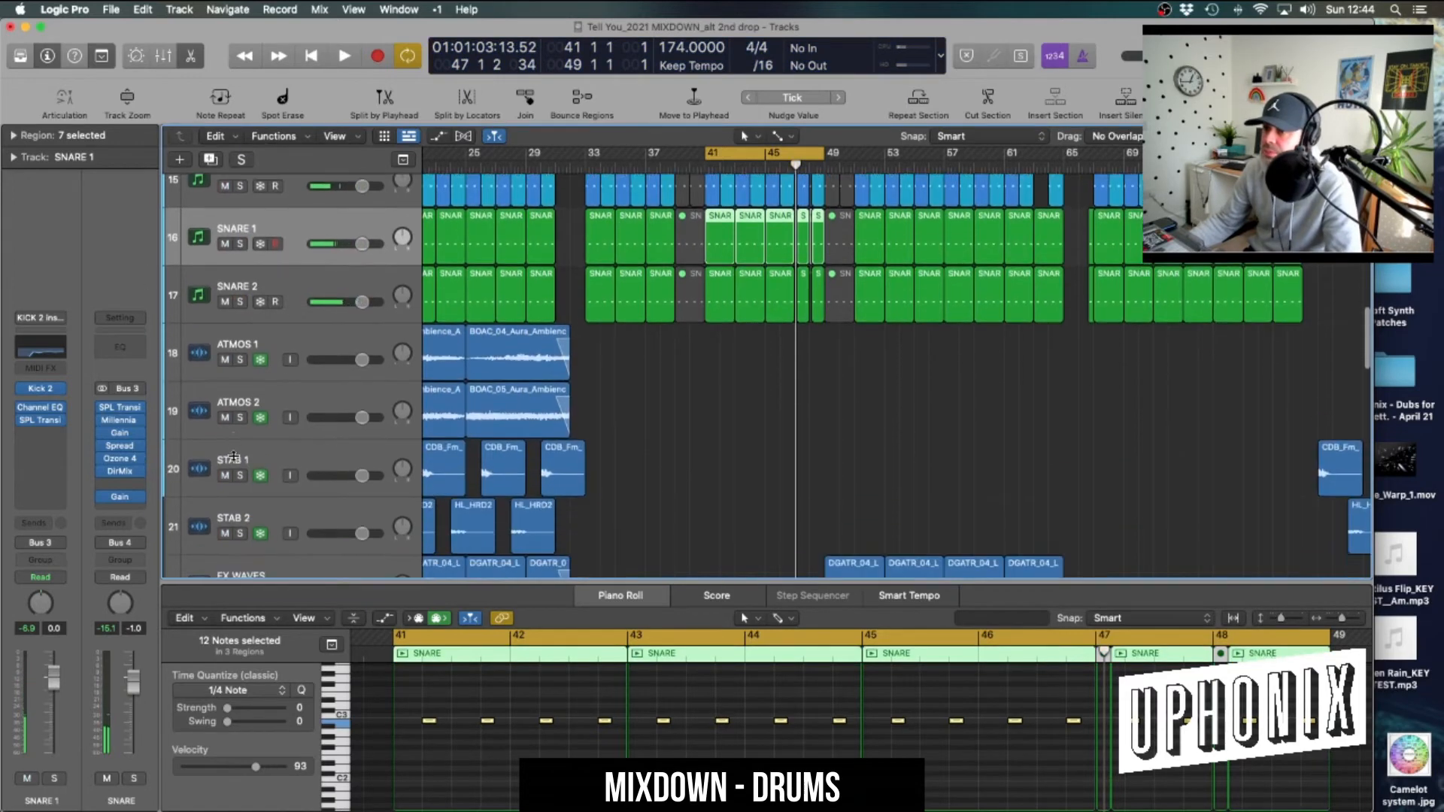
scroll(234, 455, down, 1)
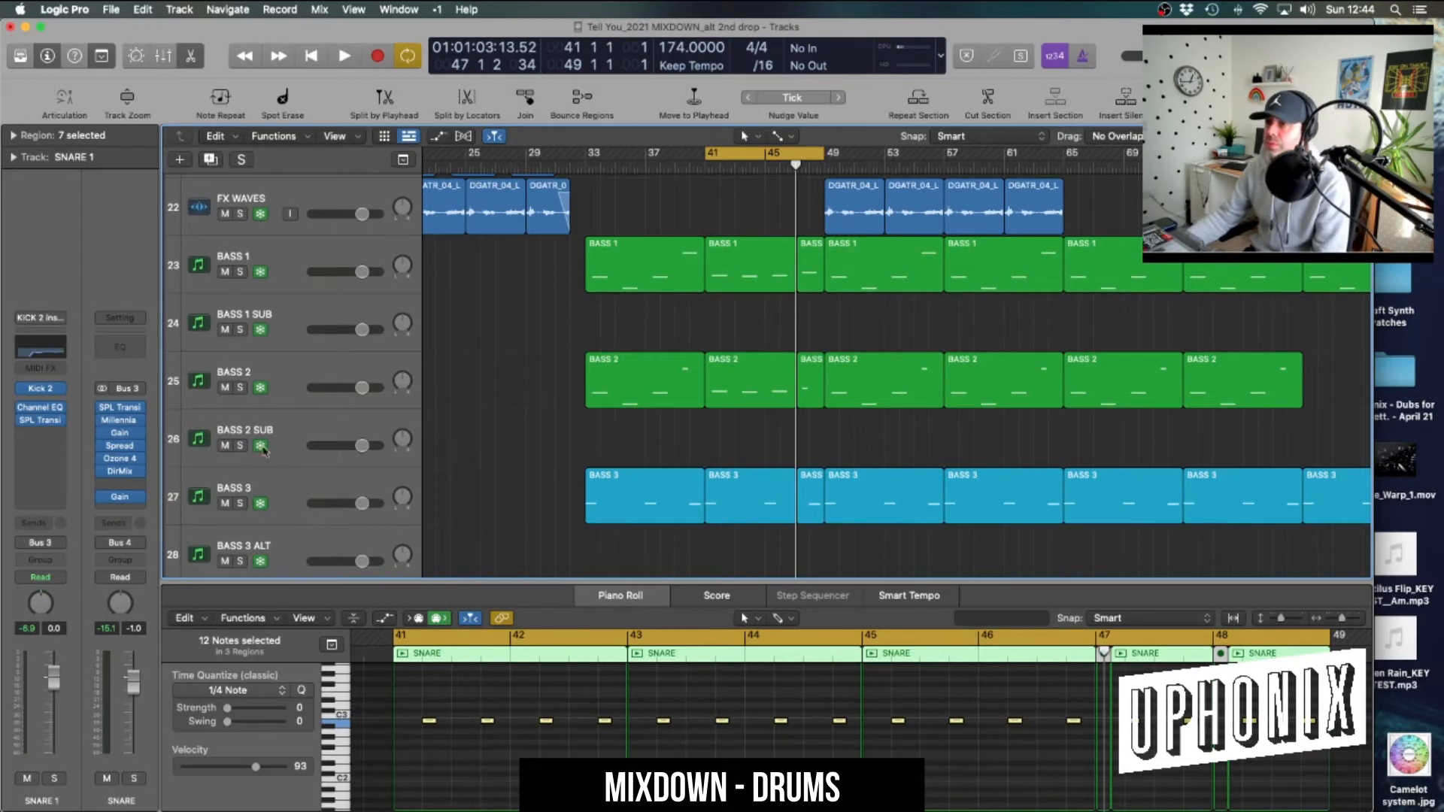
key(super+2)
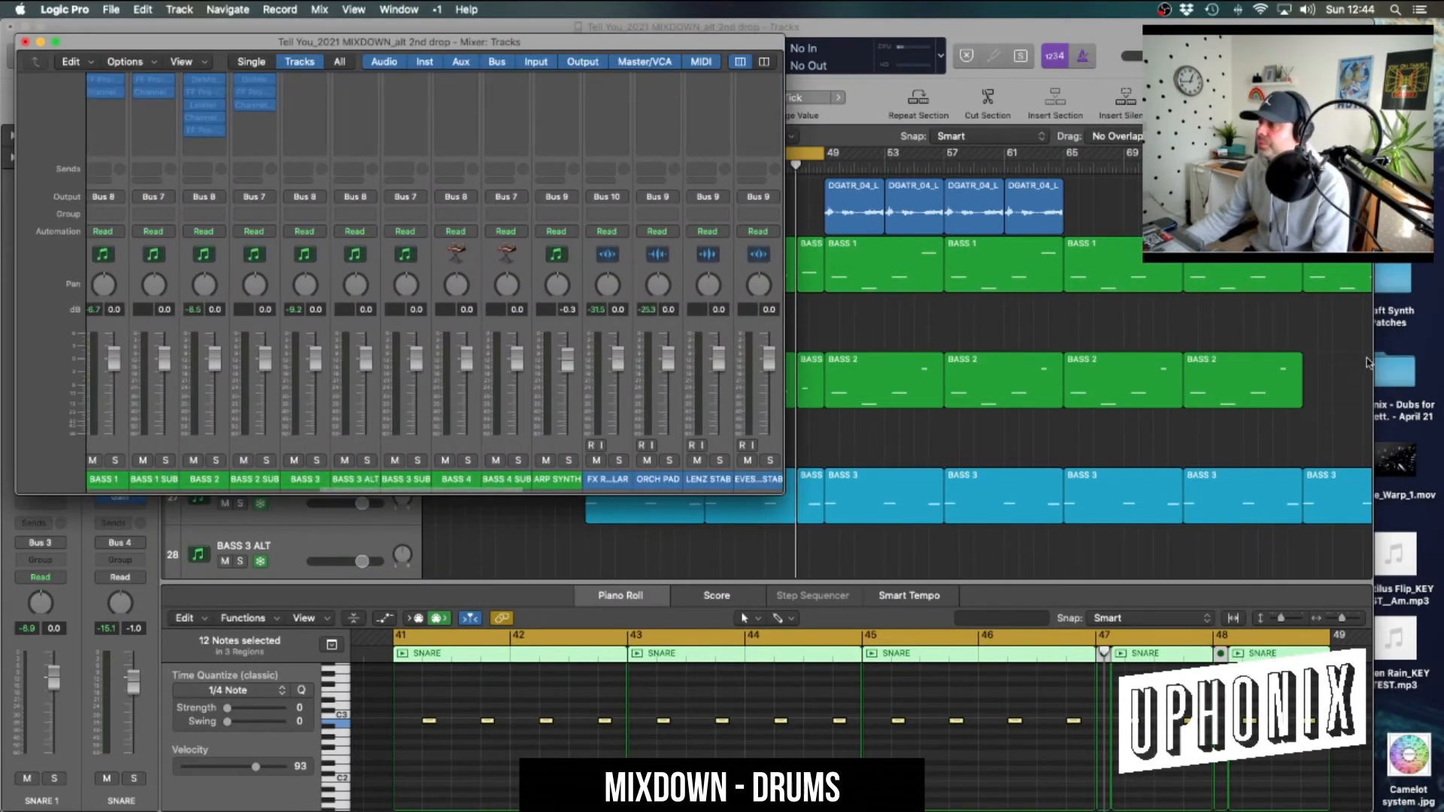
key(super+2)
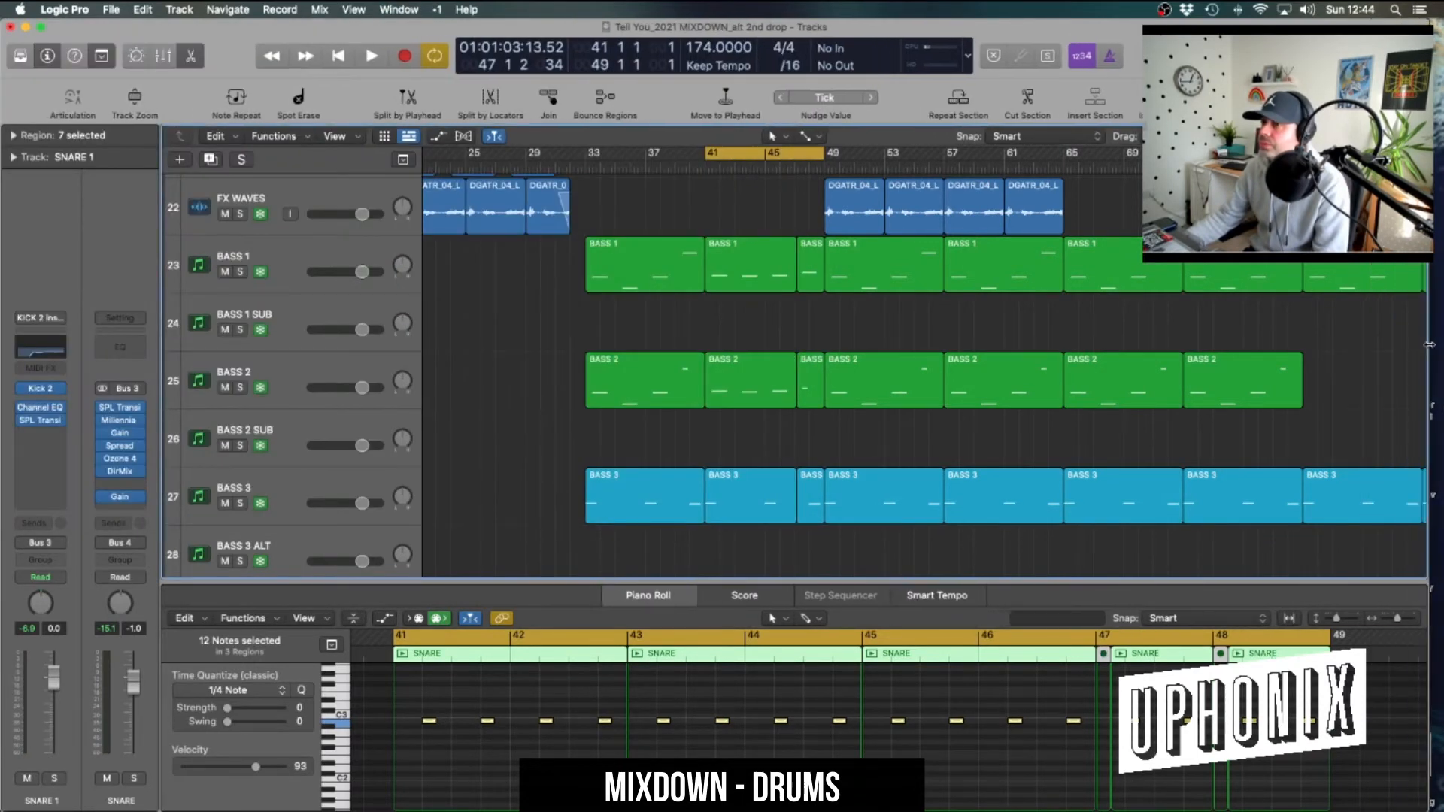
drag(2, 105, 23, 103)
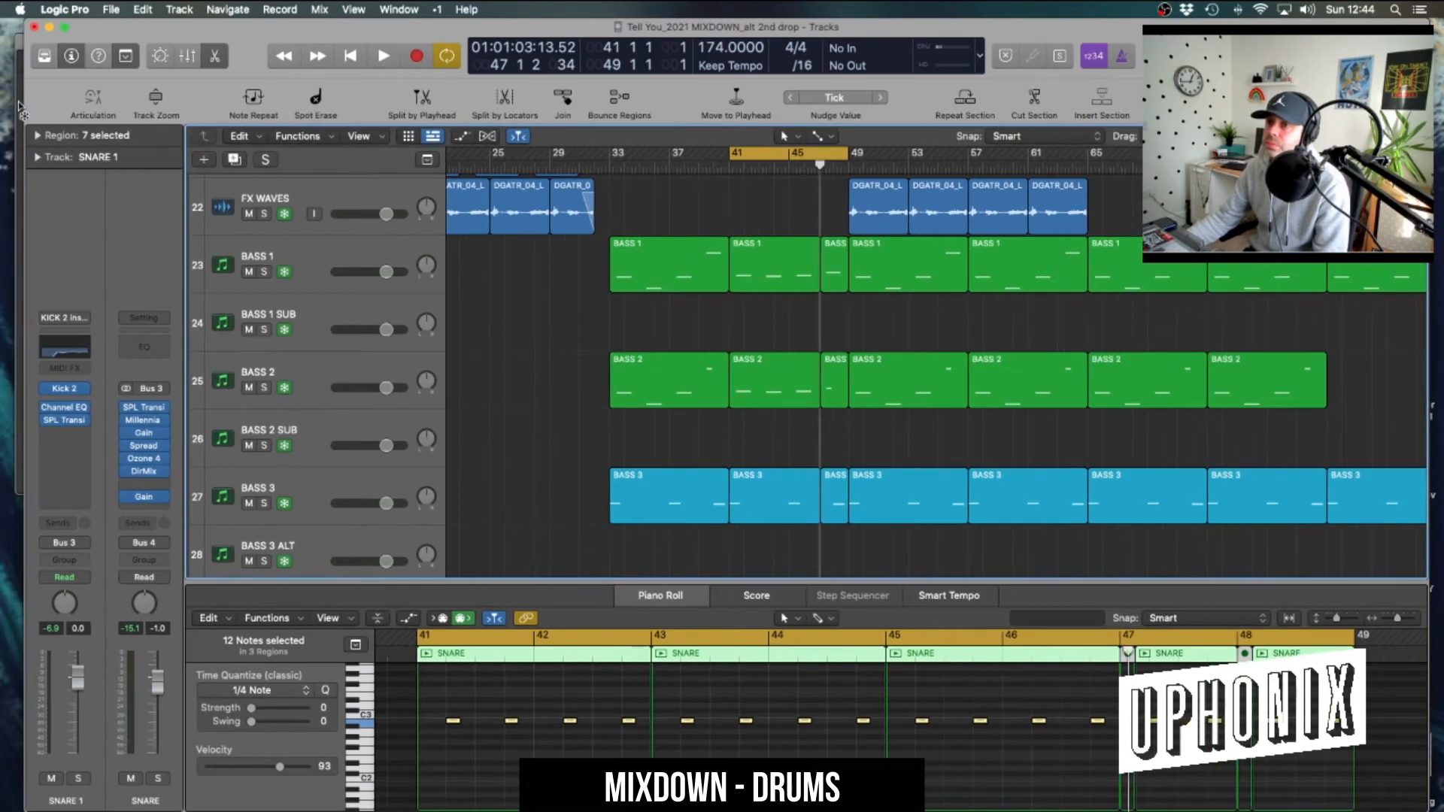
key(super+2)
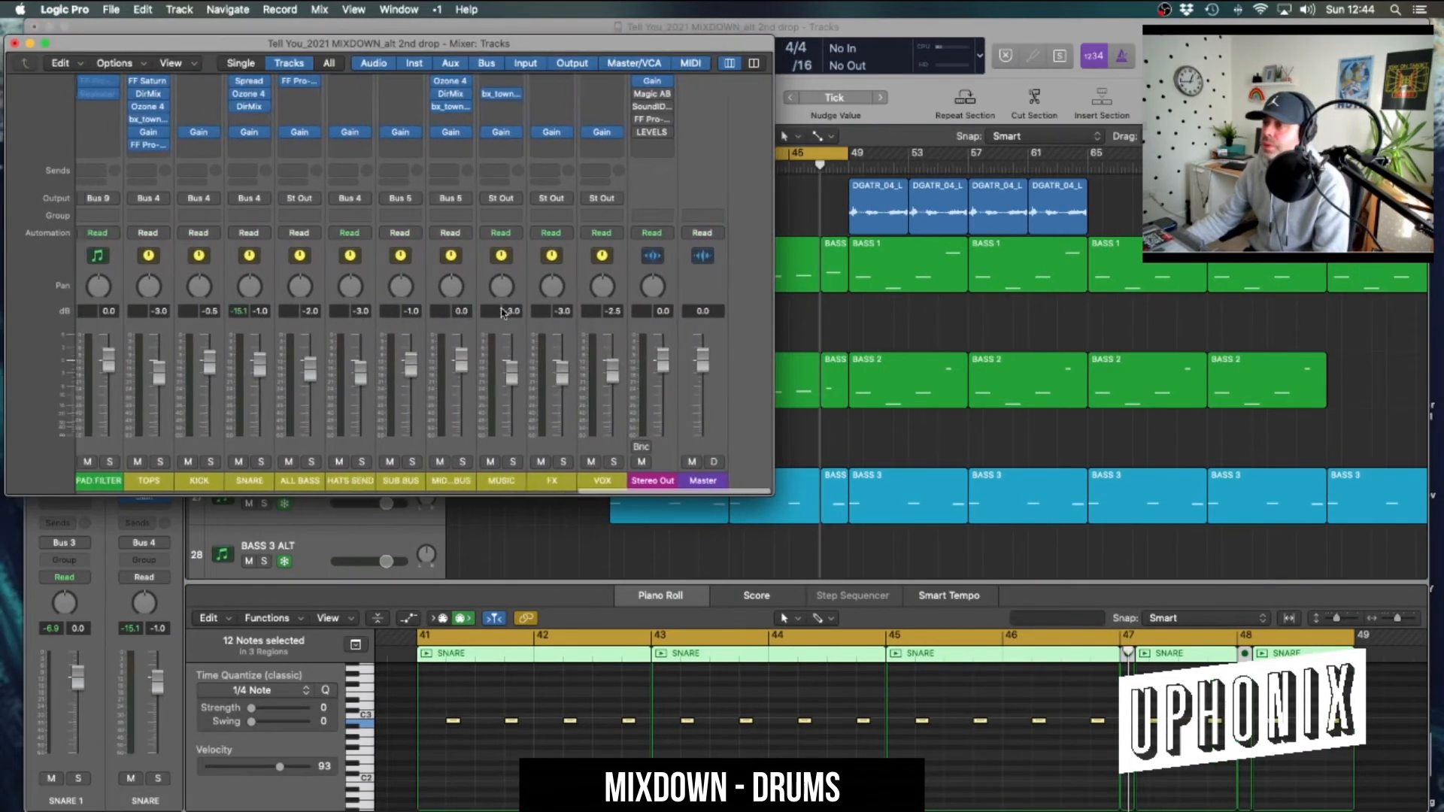
scroll(502, 312, left, 2)
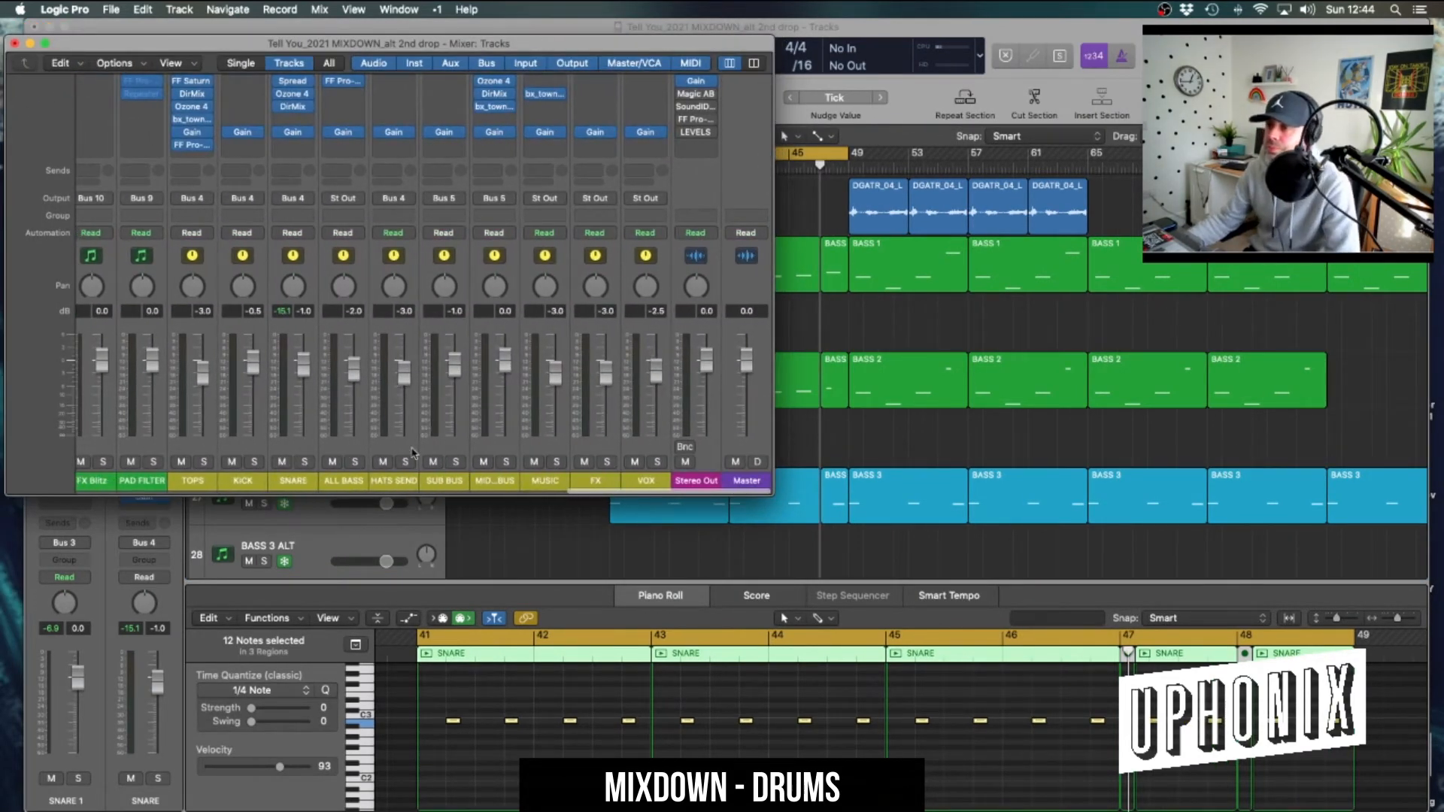
scroll(412, 454, left, 10)
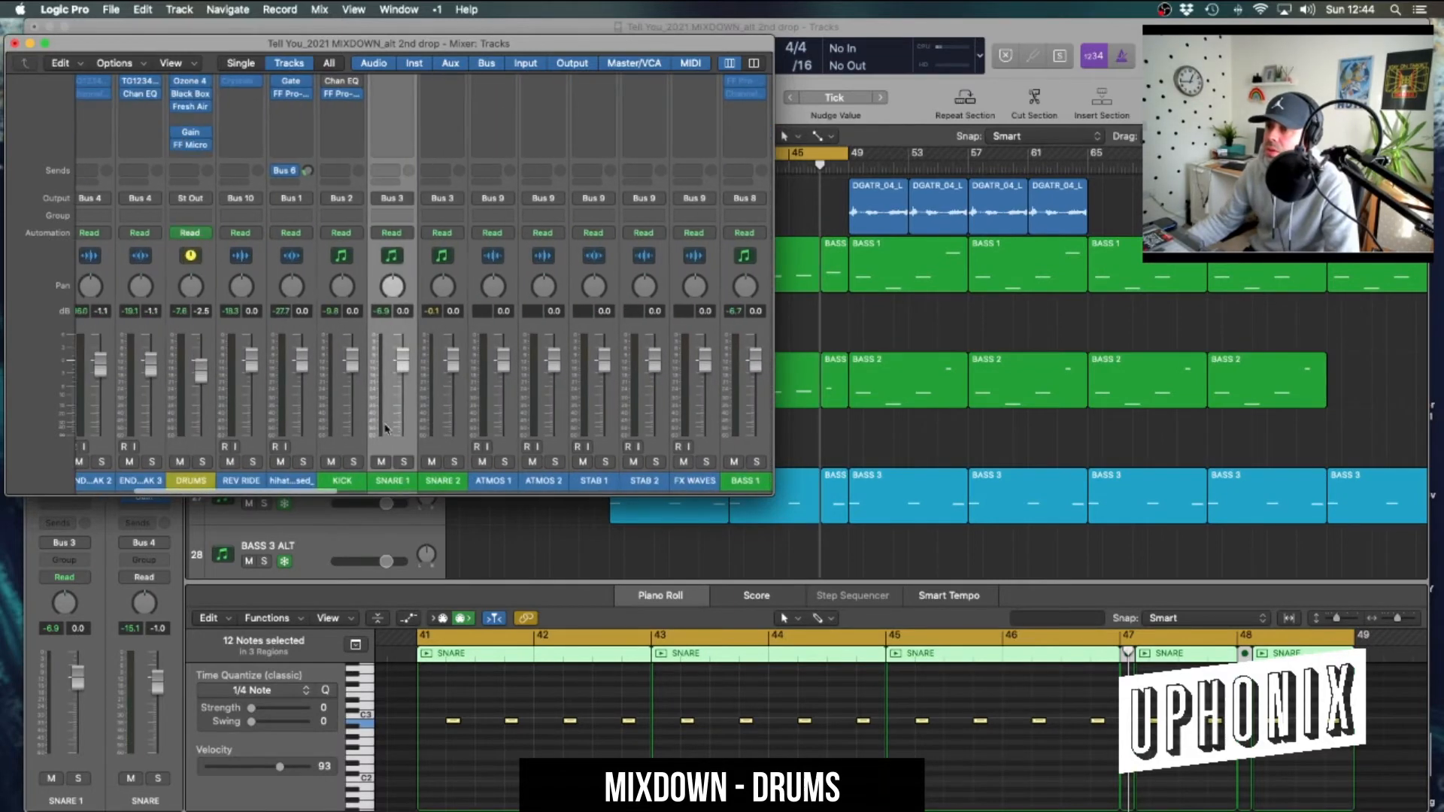
scroll(421, 451, up, 5)
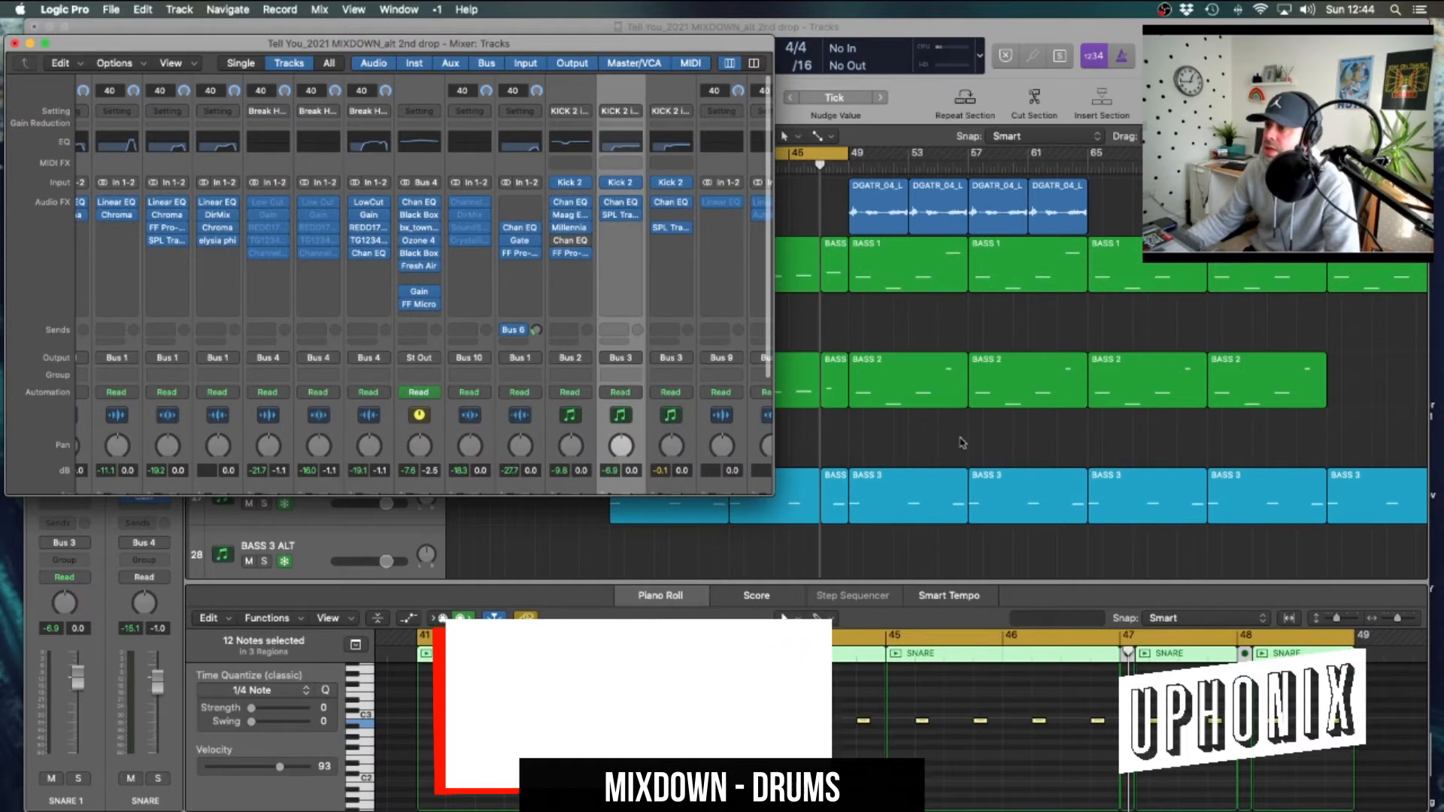
key(x)
scroll(453, 452, down, 6)
scroll(453, 452, down, 9)
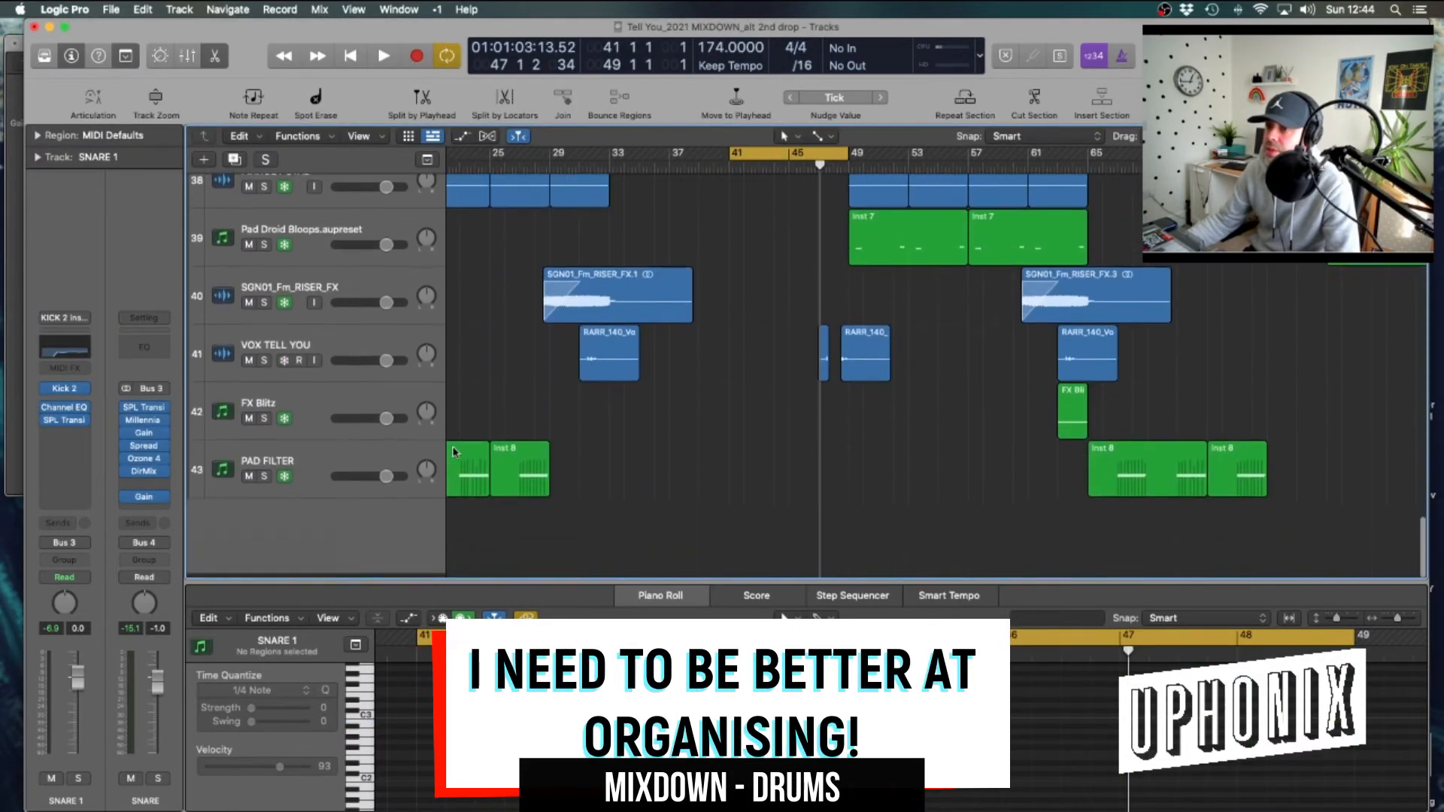
scroll(452, 453, up, 3)
scroll(451, 453, up, 12)
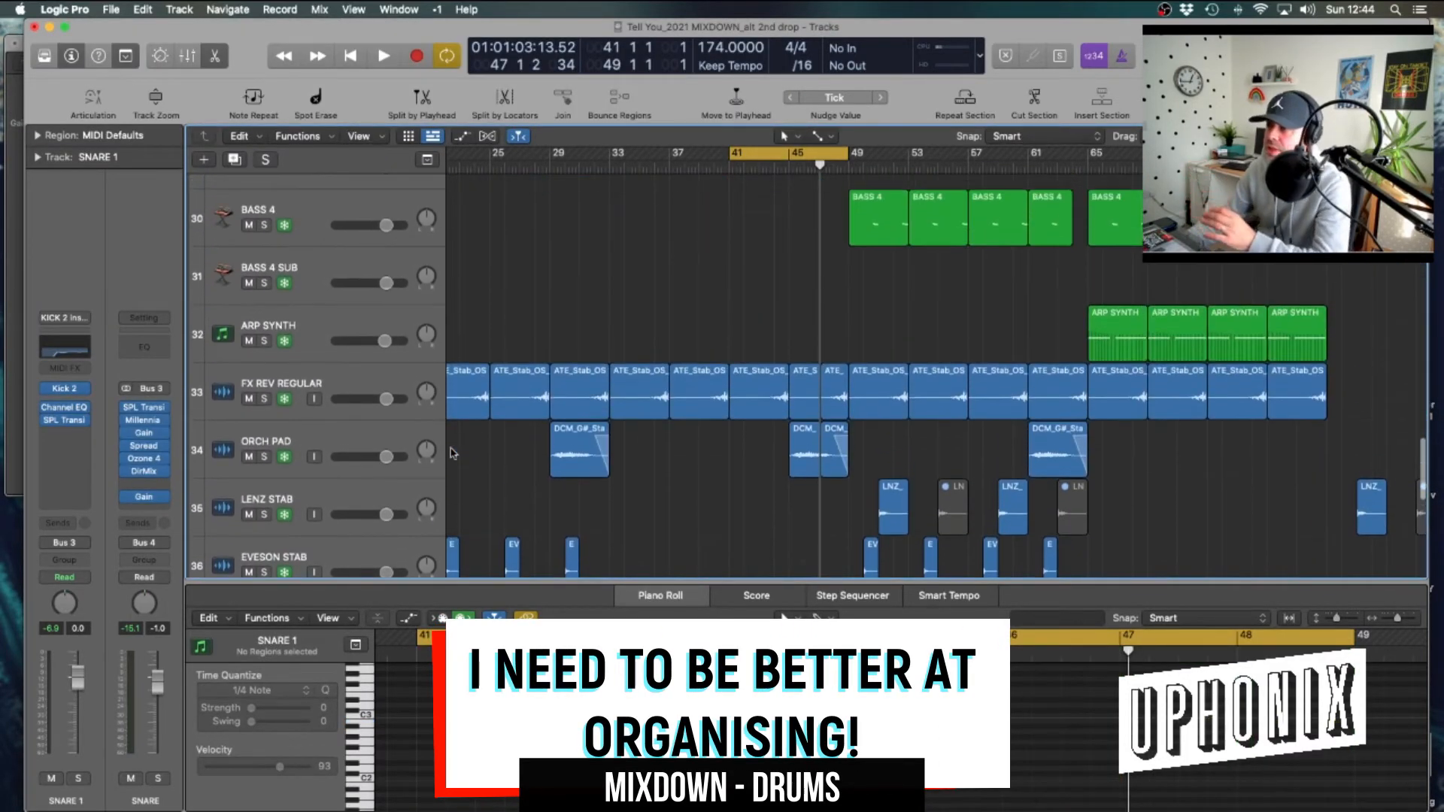
key(x)
scroll(627, 357, right, 3)
scroll(628, 356, right, 3)
scroll(627, 398, down, 5)
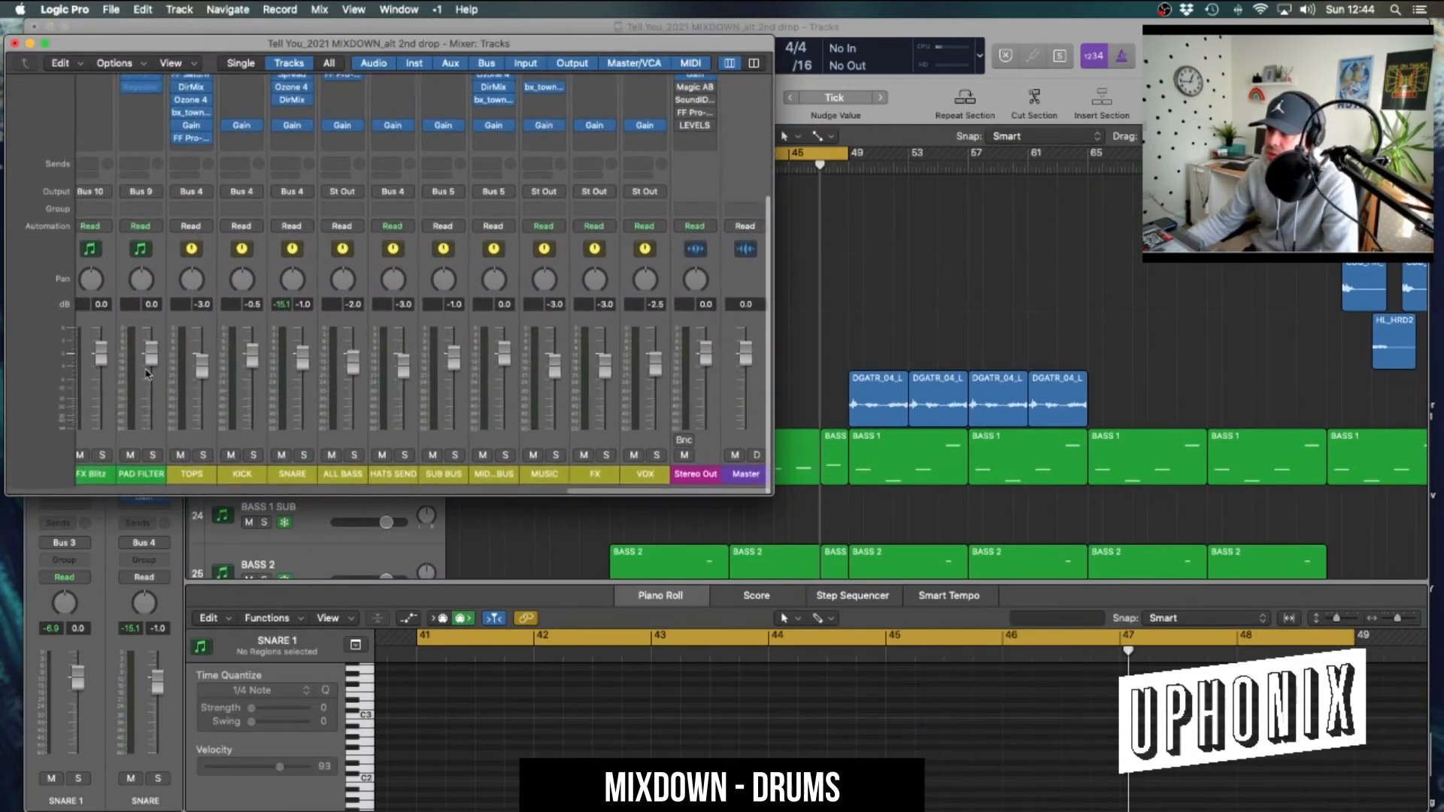
key(x)
scroll(630, 446, up, 12)
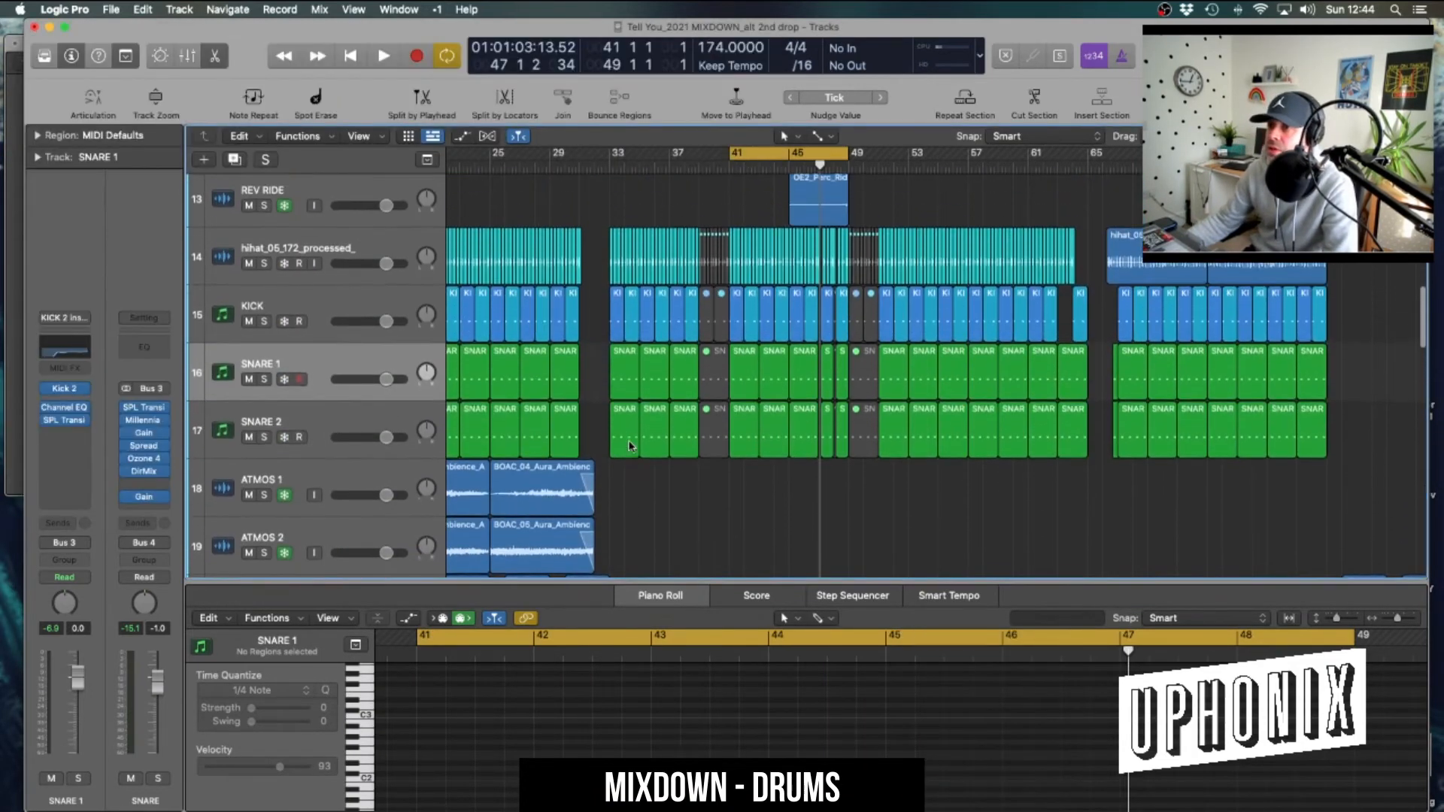
scroll(631, 445, down, 3)
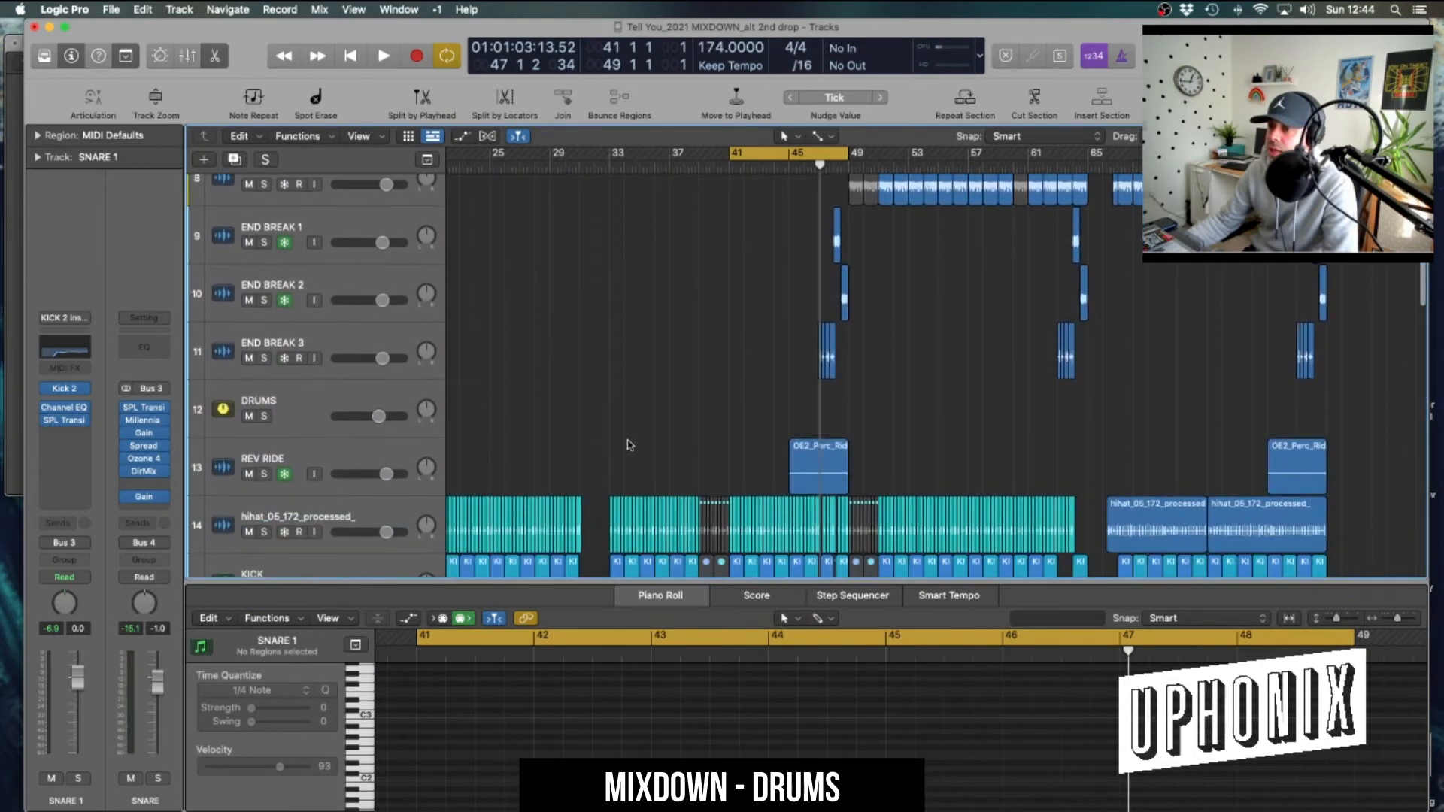
Select the DRUMS track and inspect its Frequency automation across the arrangement before hiding automation again
click(327, 399)
key(a)
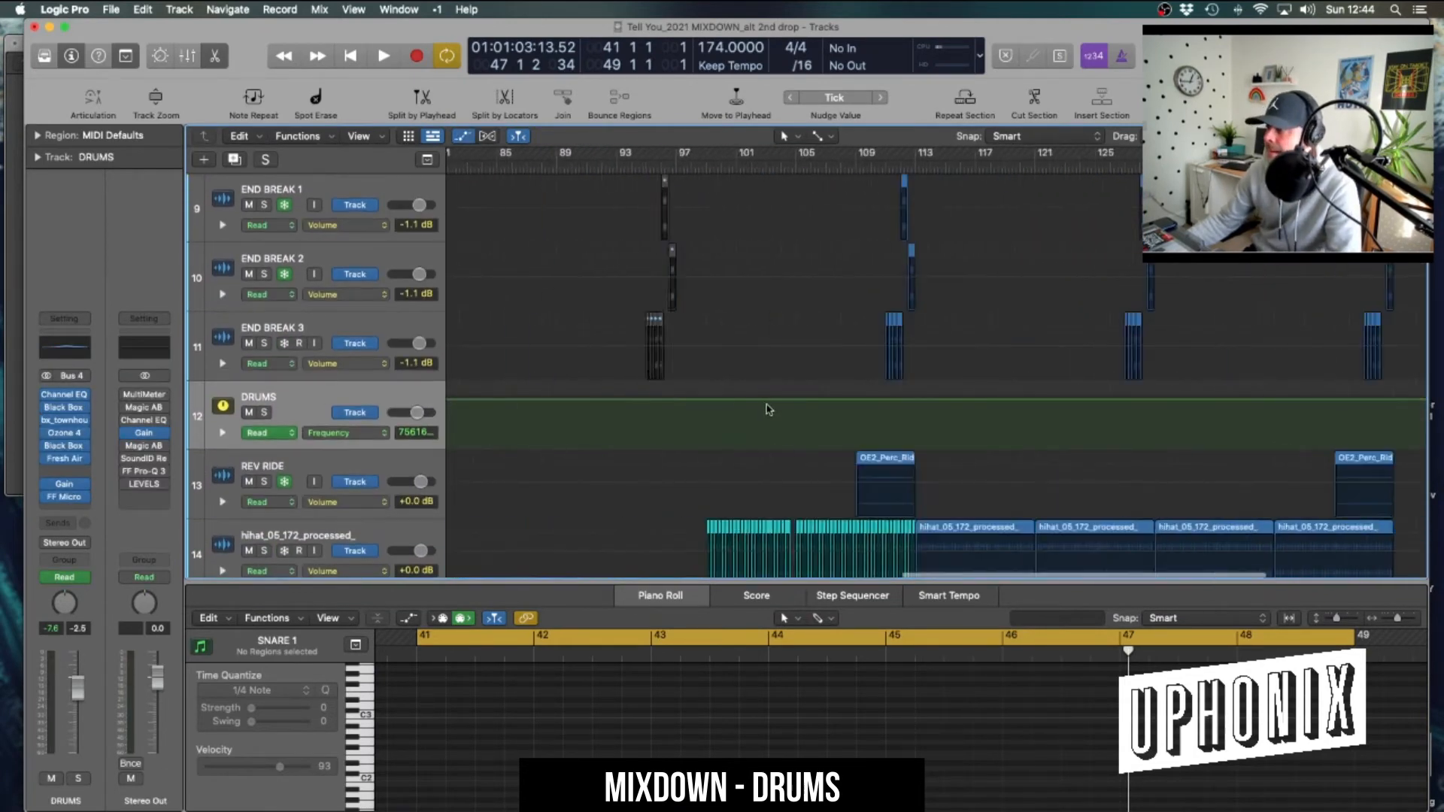
scroll(767, 406, right, 15)
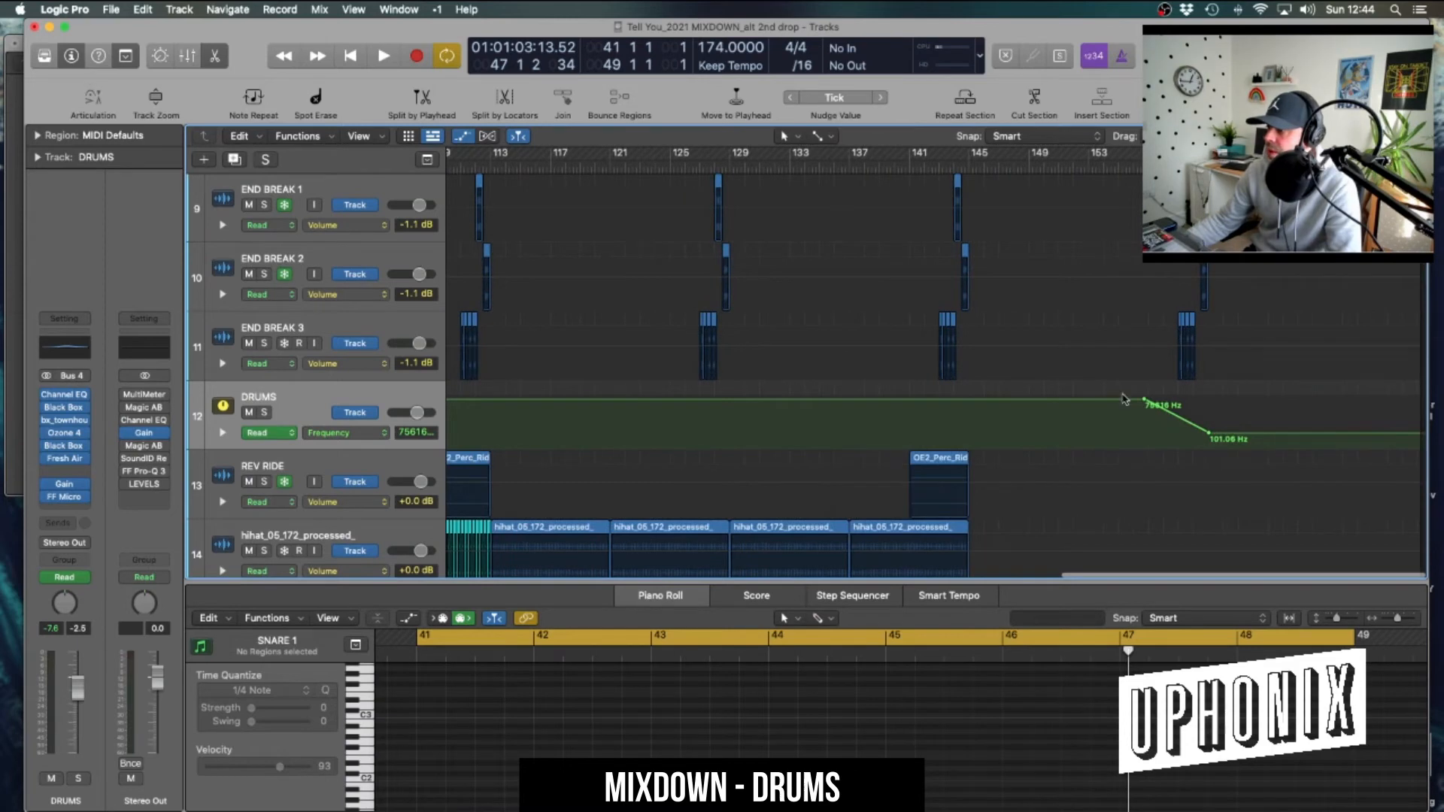
scroll(702, 397, left, 20)
key(a)
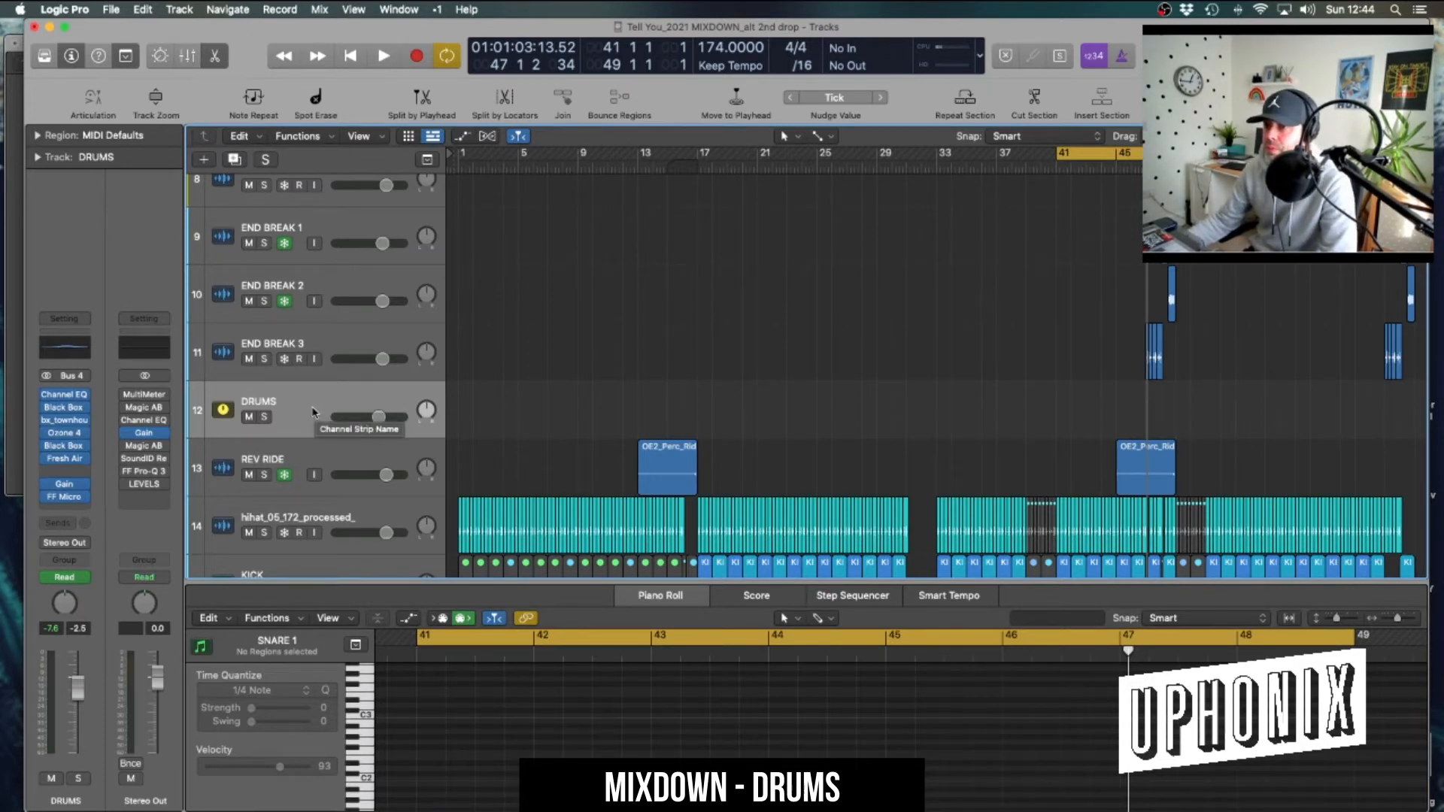
Review the Channel EQ on the DRUMS bus and the first Black Box HG-2 with its preset list, keeping preset 1
click(65, 397)
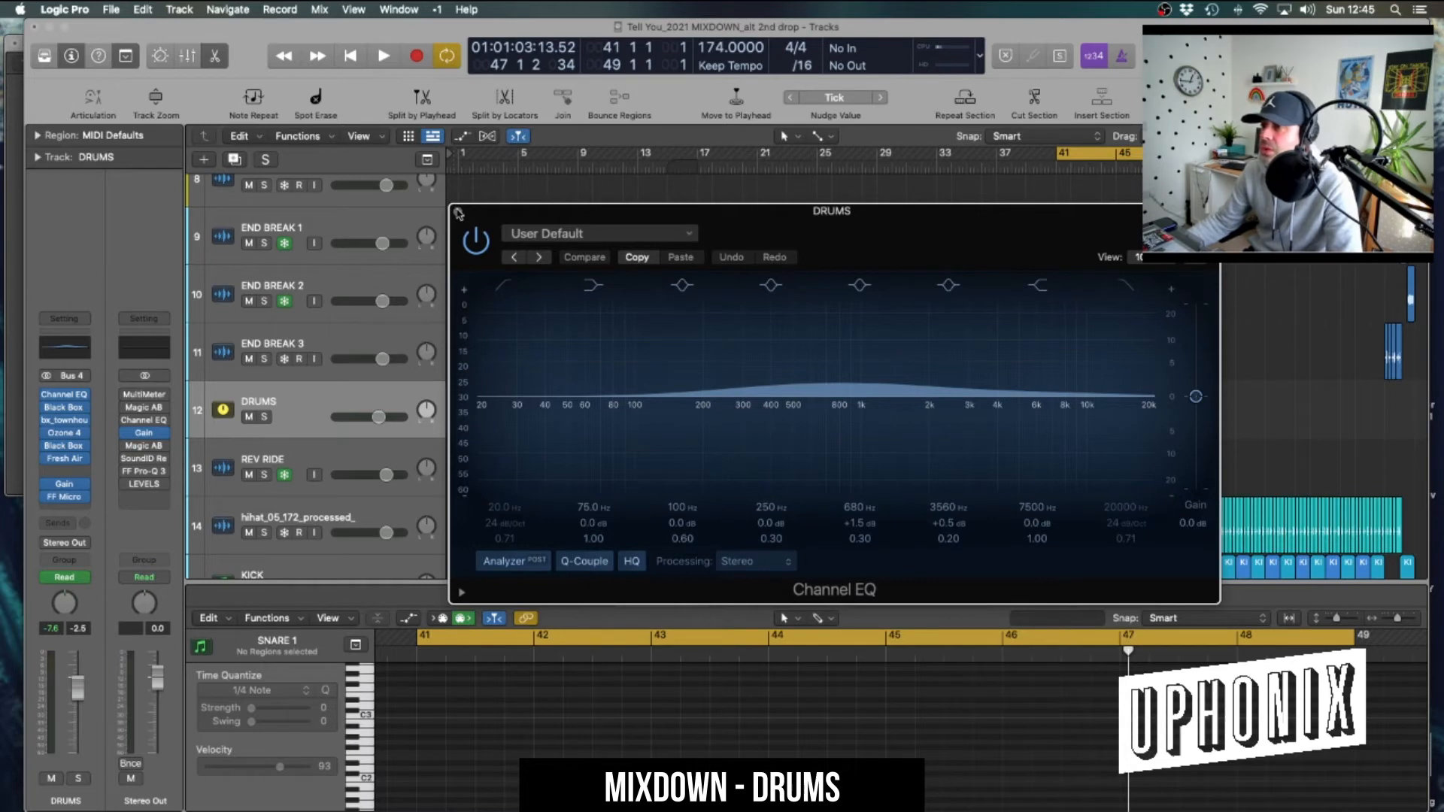
click(457, 213)
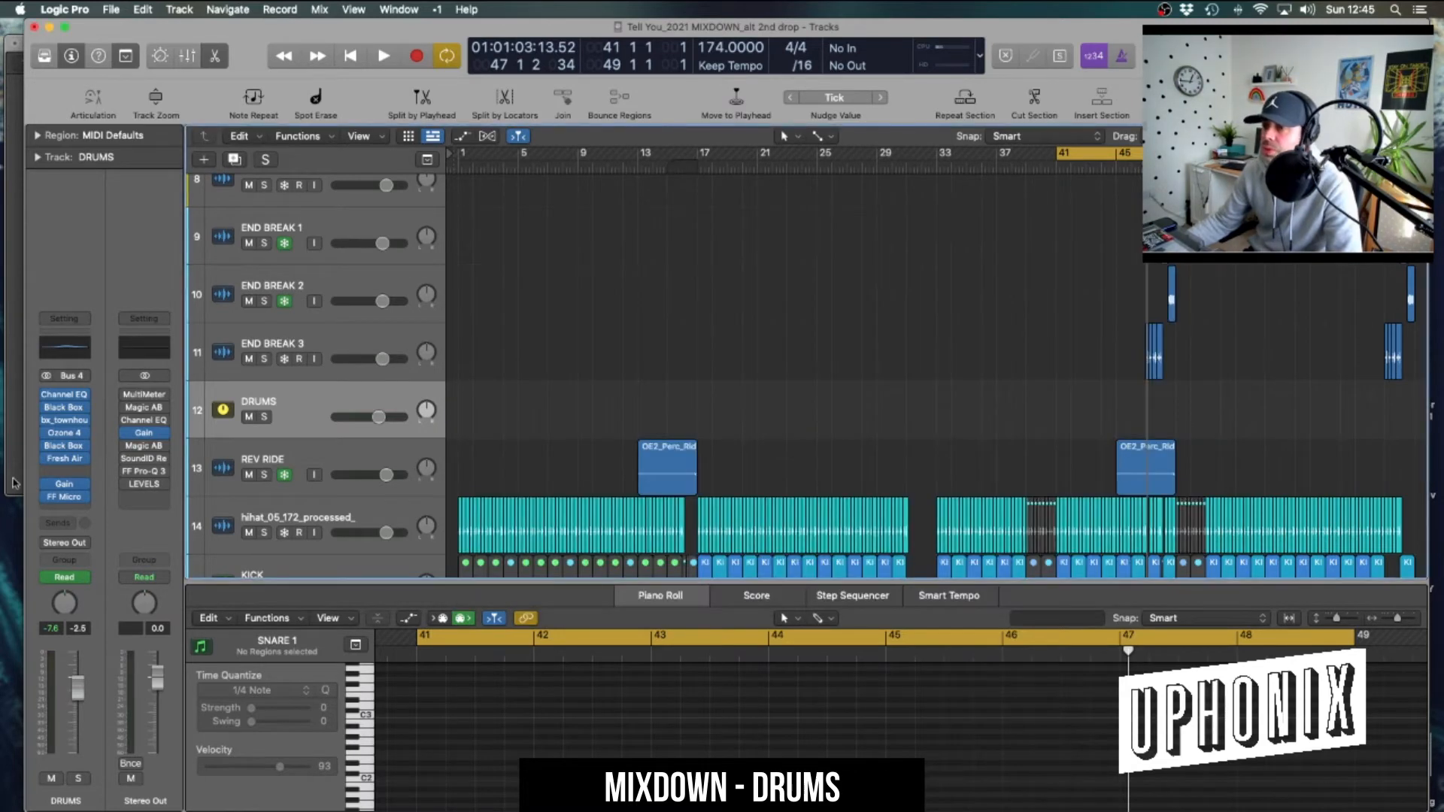
click(67, 409)
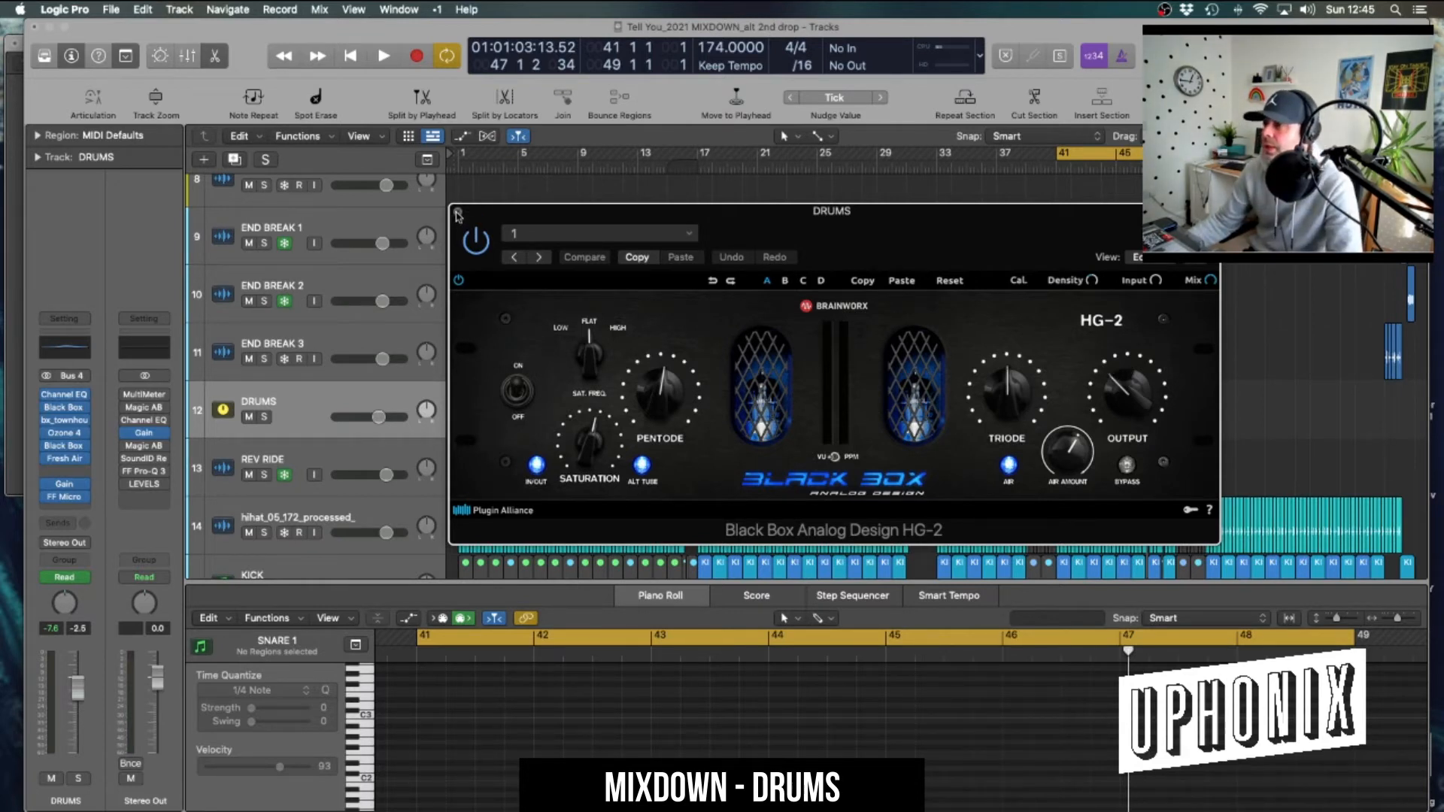
click(587, 235)
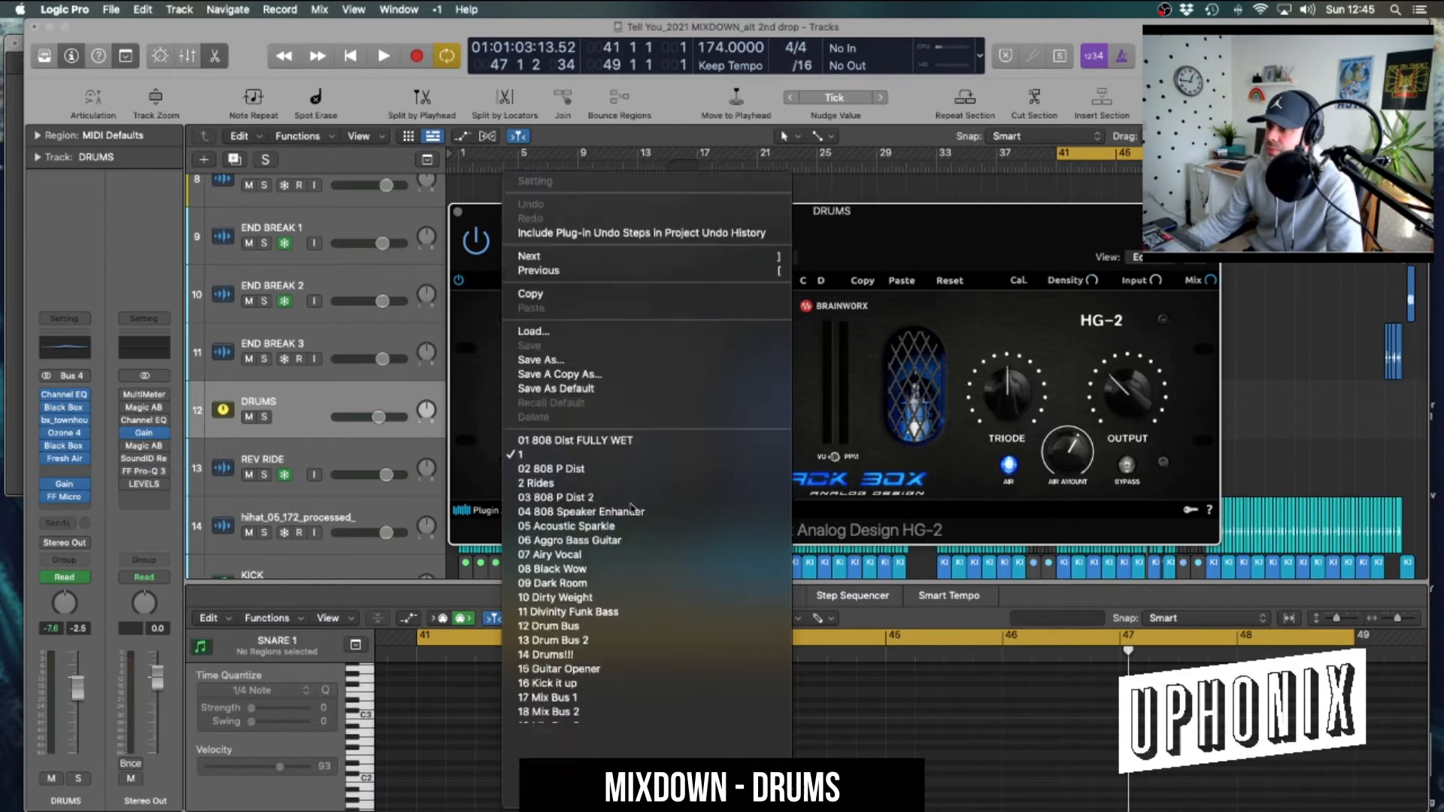
scroll(632, 506, down, 10)
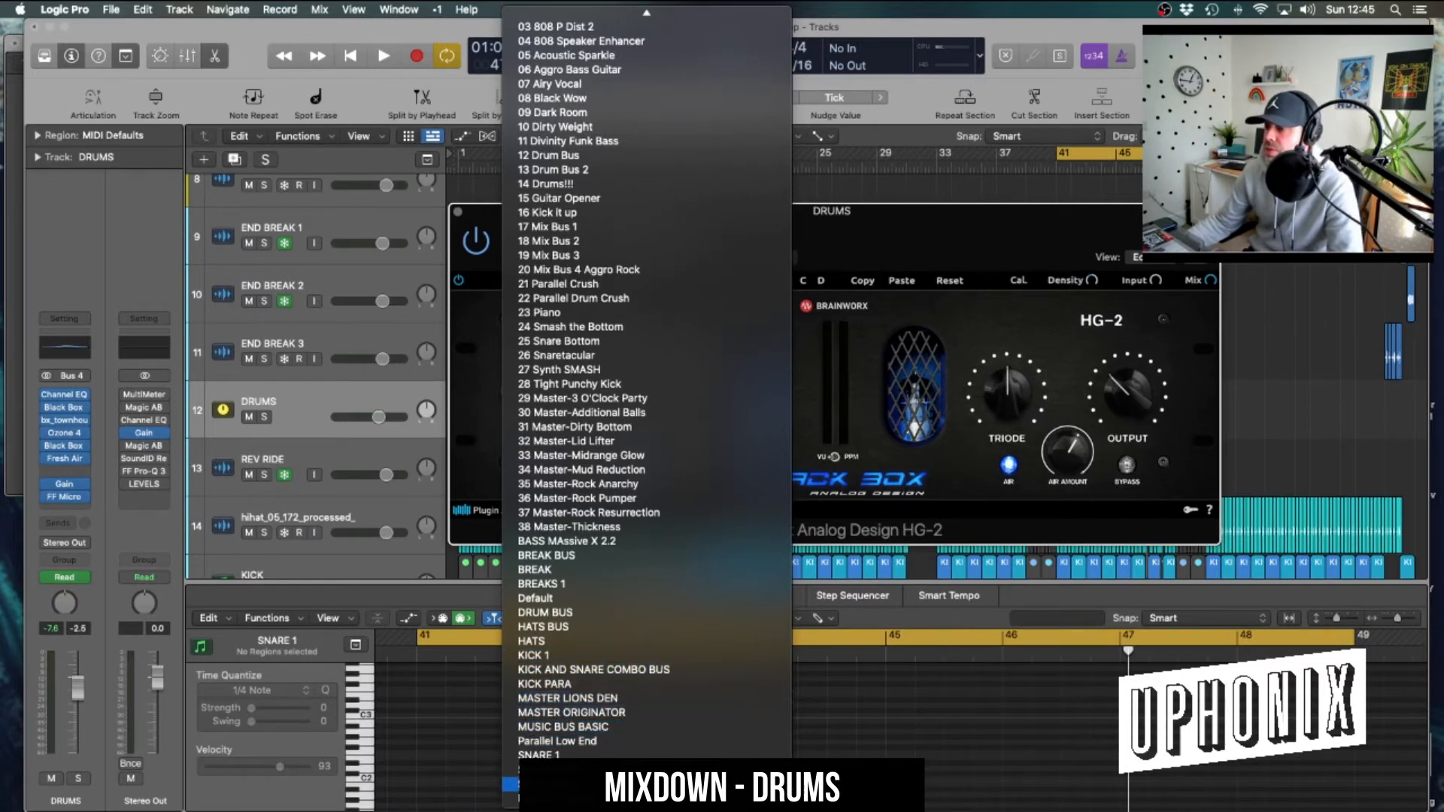
click(482, 283)
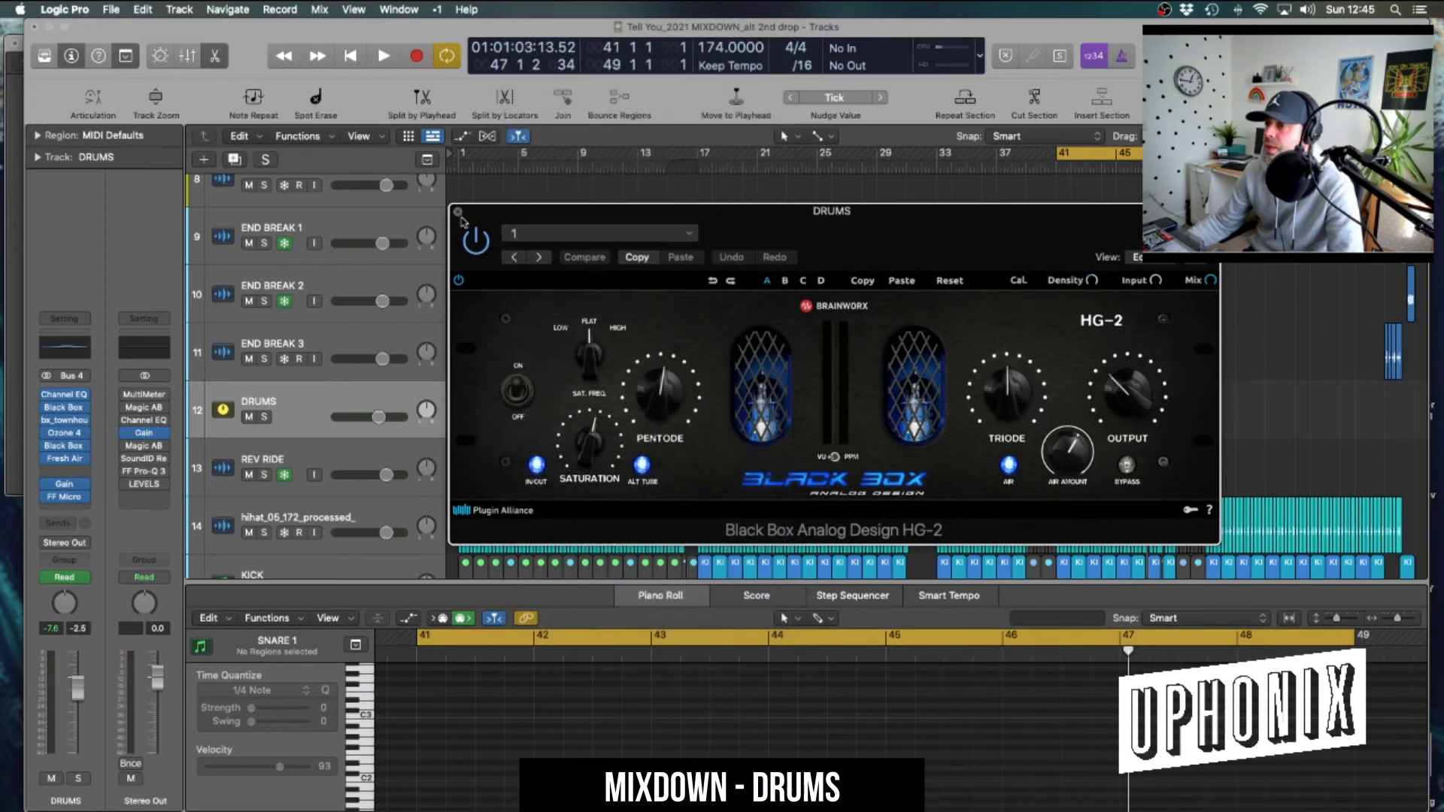
click(459, 215)
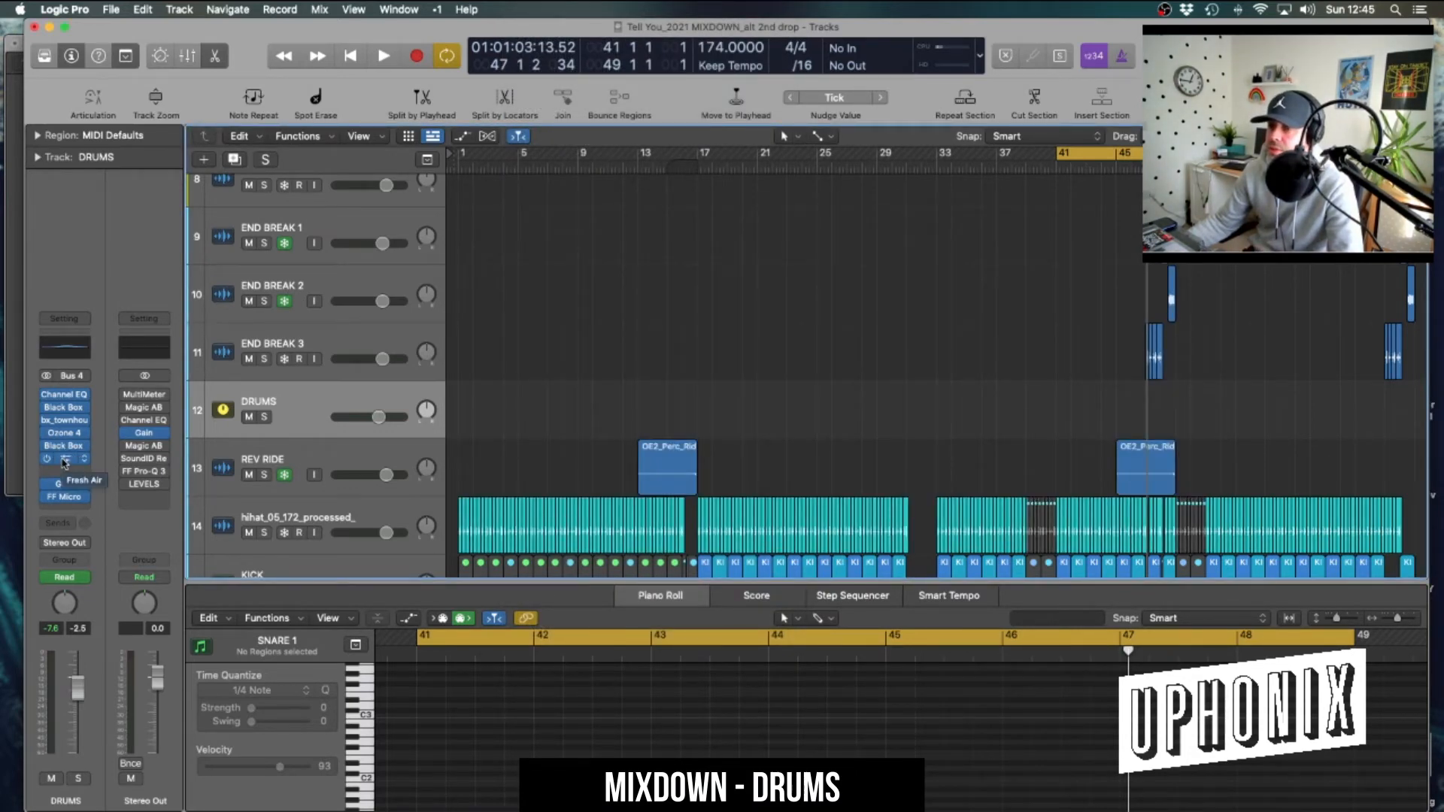
Review the bx_townhouse Buss Compressor and the Ozone 4 stereo imaging on the DRUMS bus, selecting the highest imaging band
click(66, 424)
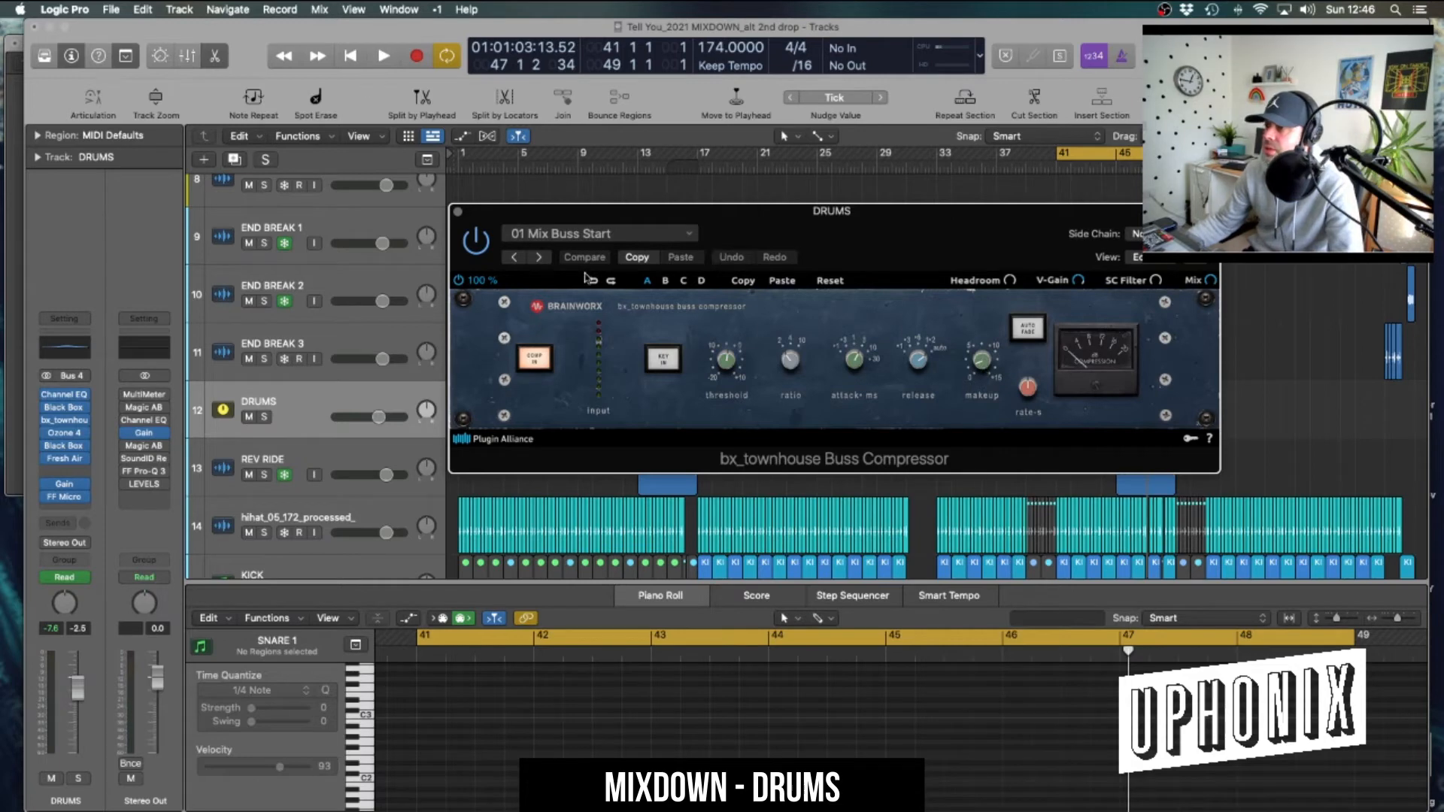
click(458, 211)
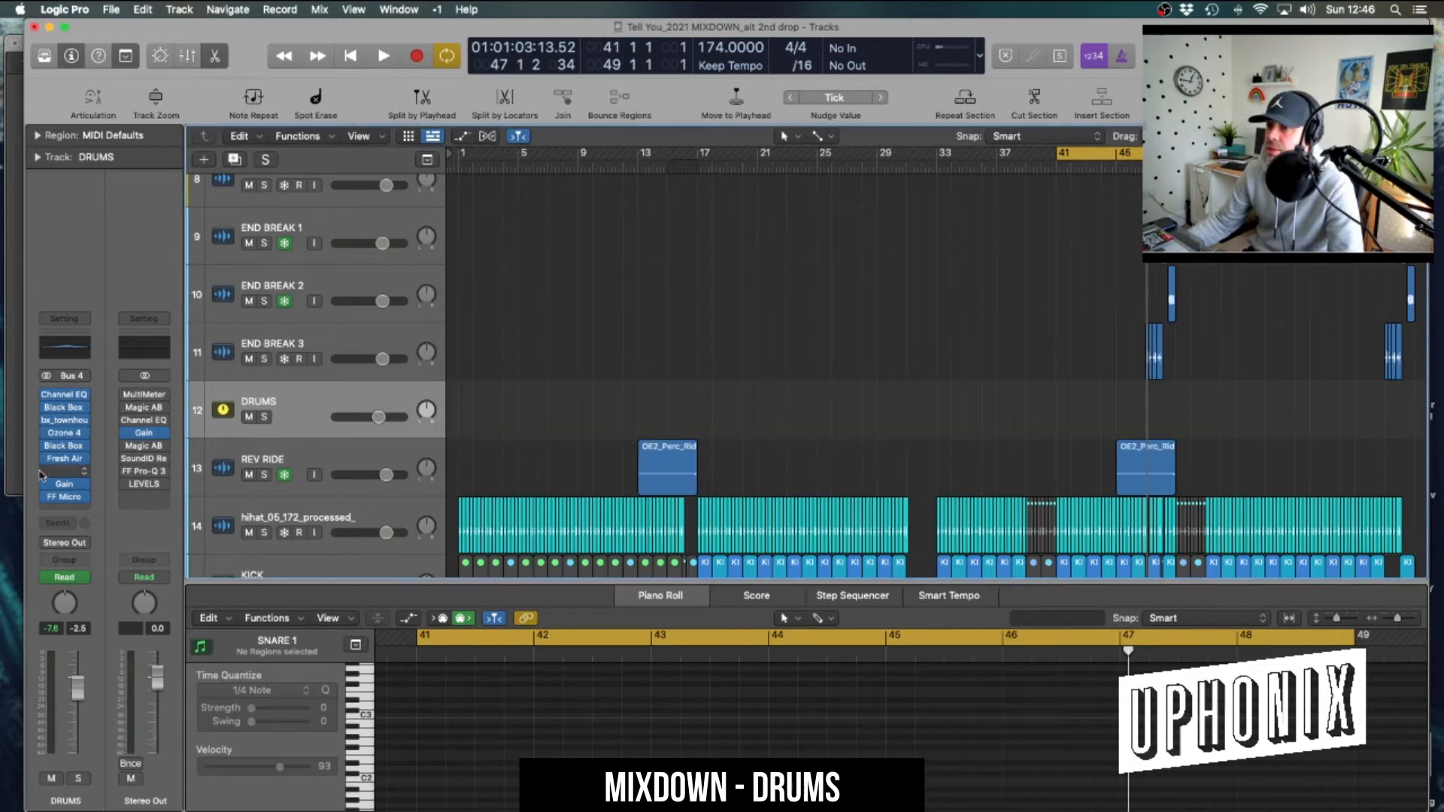
click(64, 433)
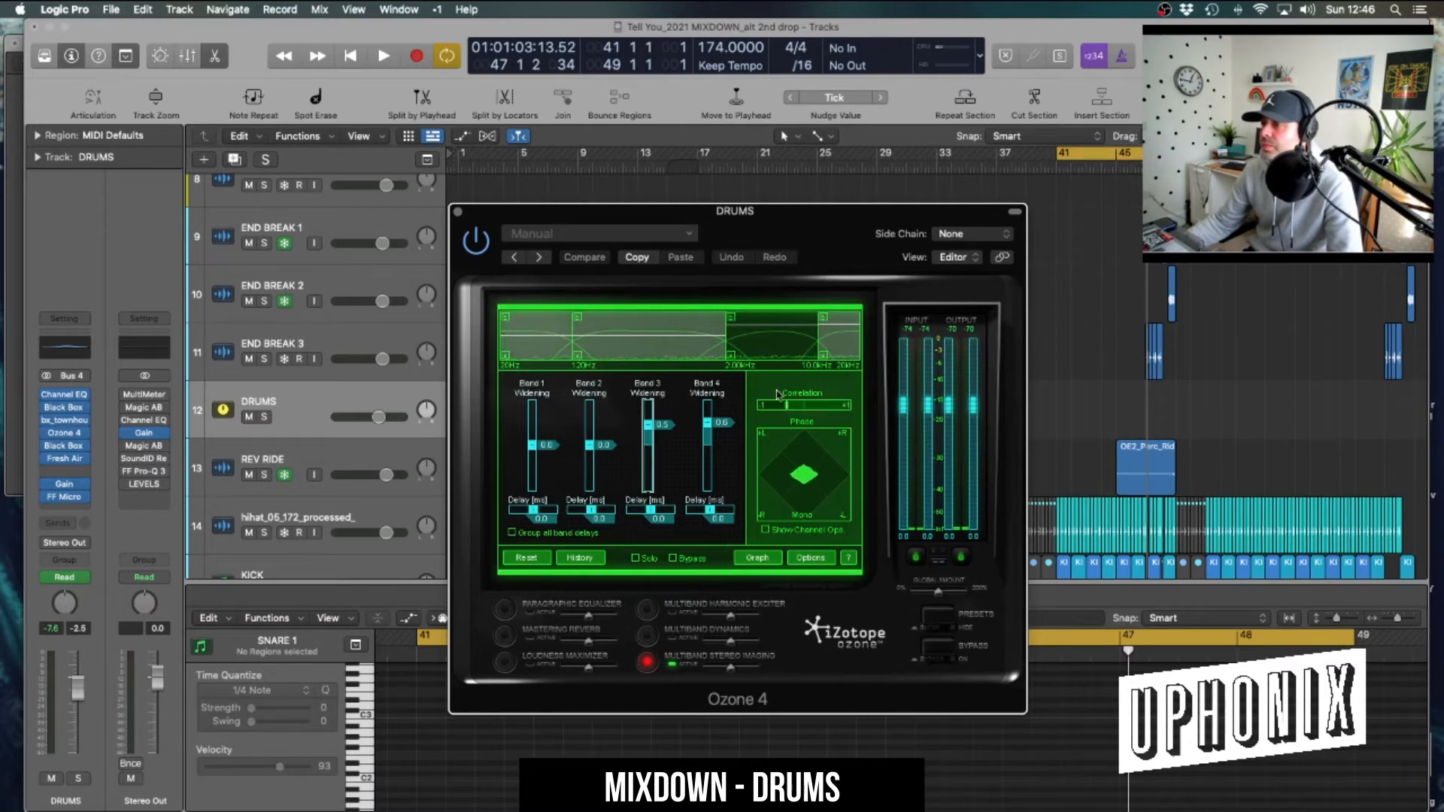
click(827, 344)
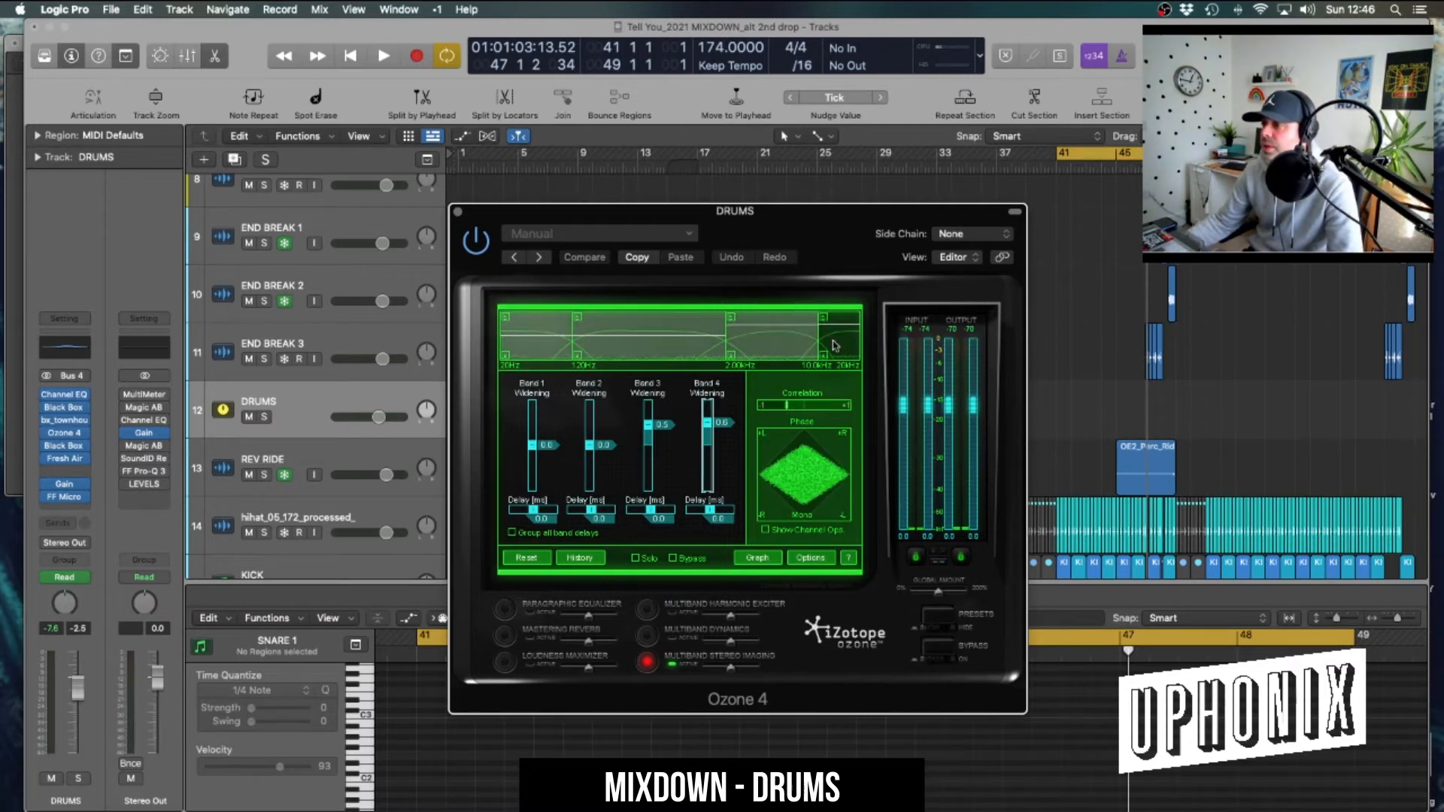
click(458, 212)
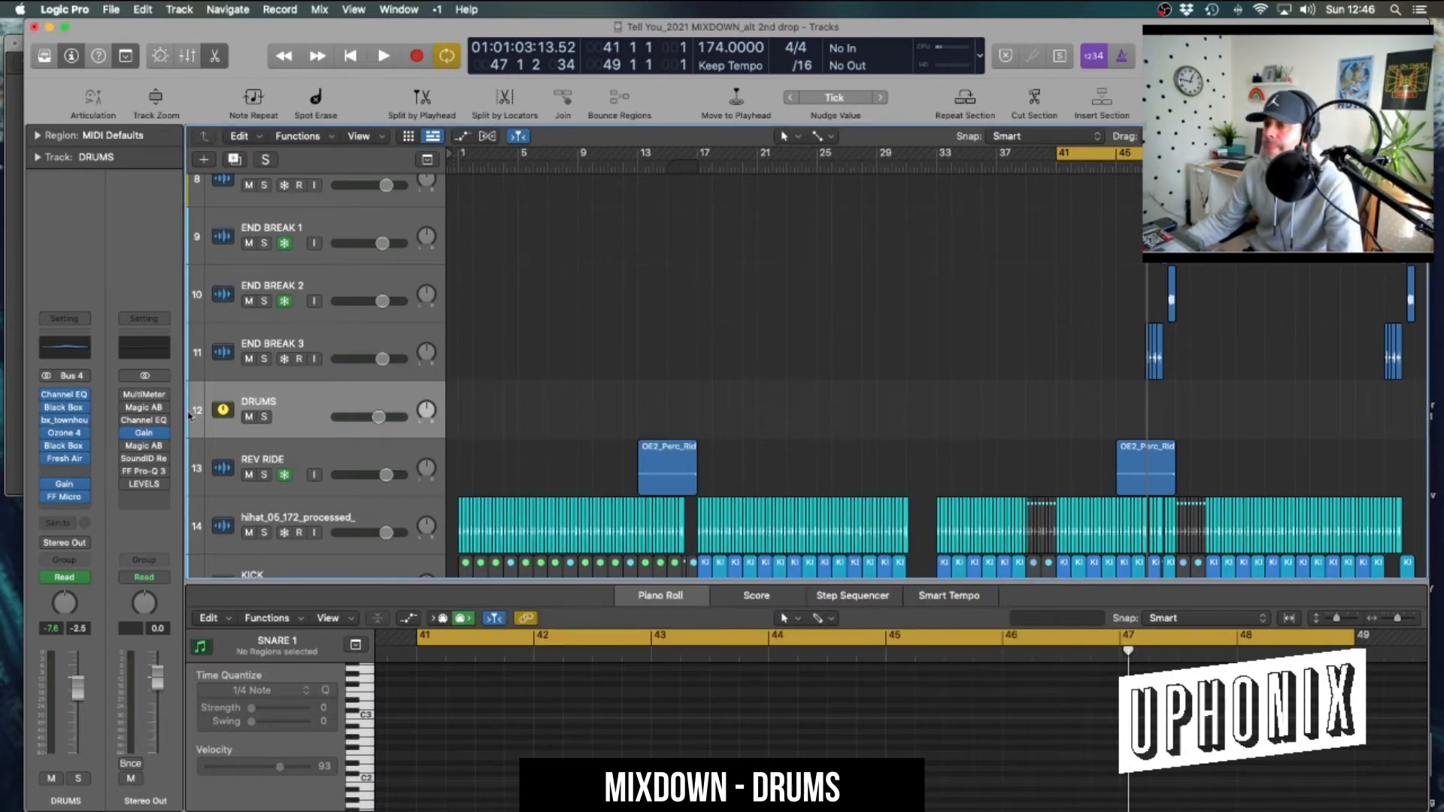
Review the second Black Box HG-2 on the DRUMS bus and the Mid Air and High Air controls in Fresh Air
click(63, 446)
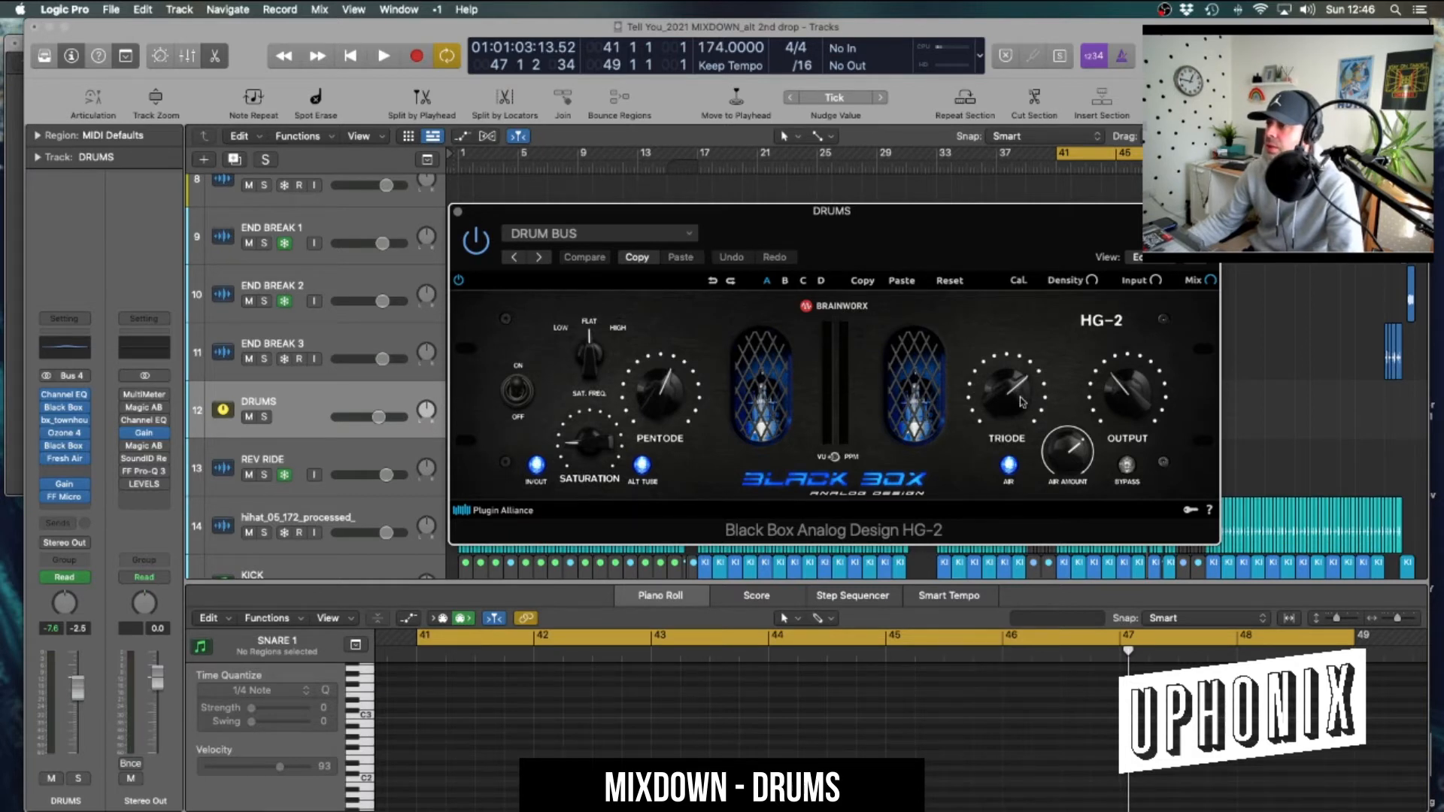
click(457, 213)
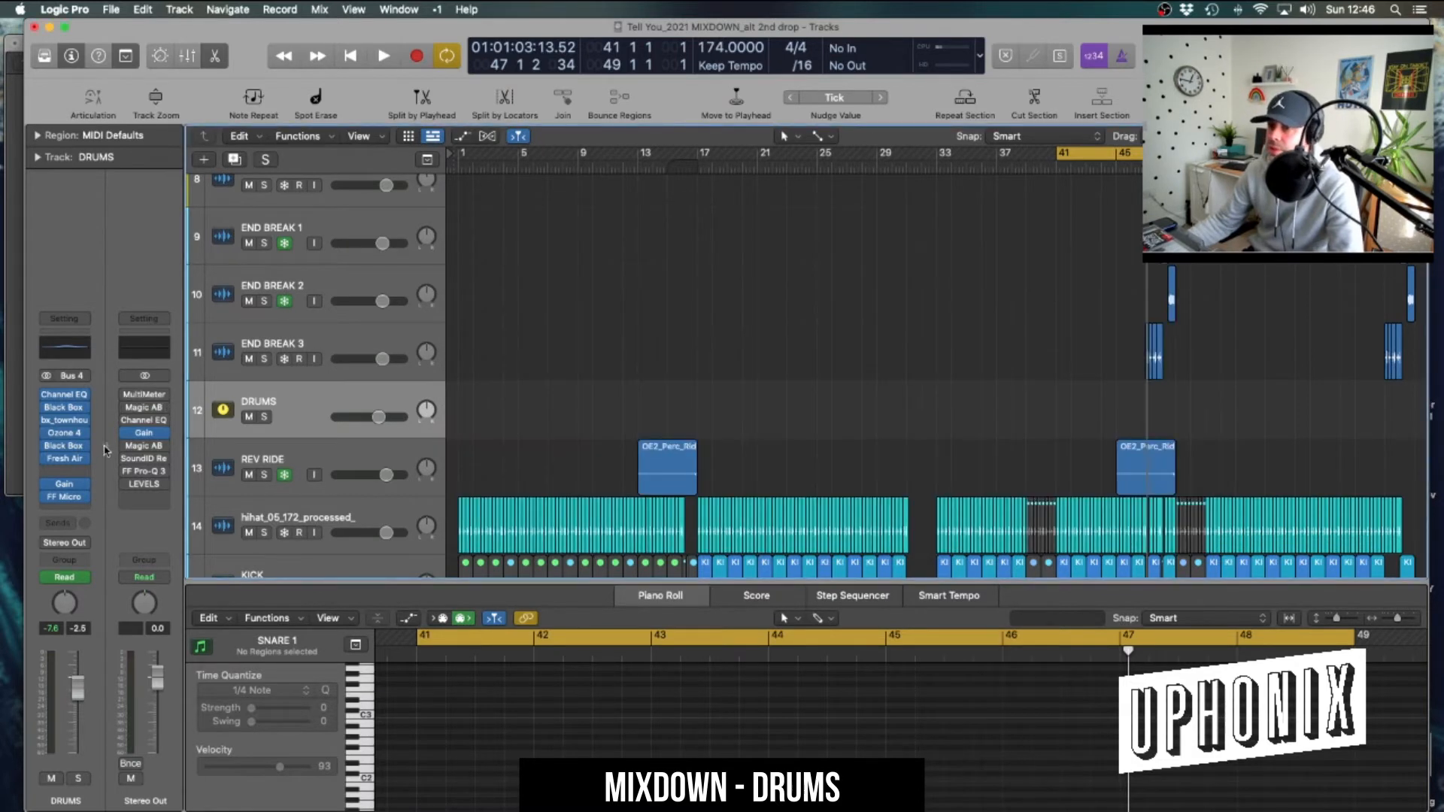
click(65, 459)
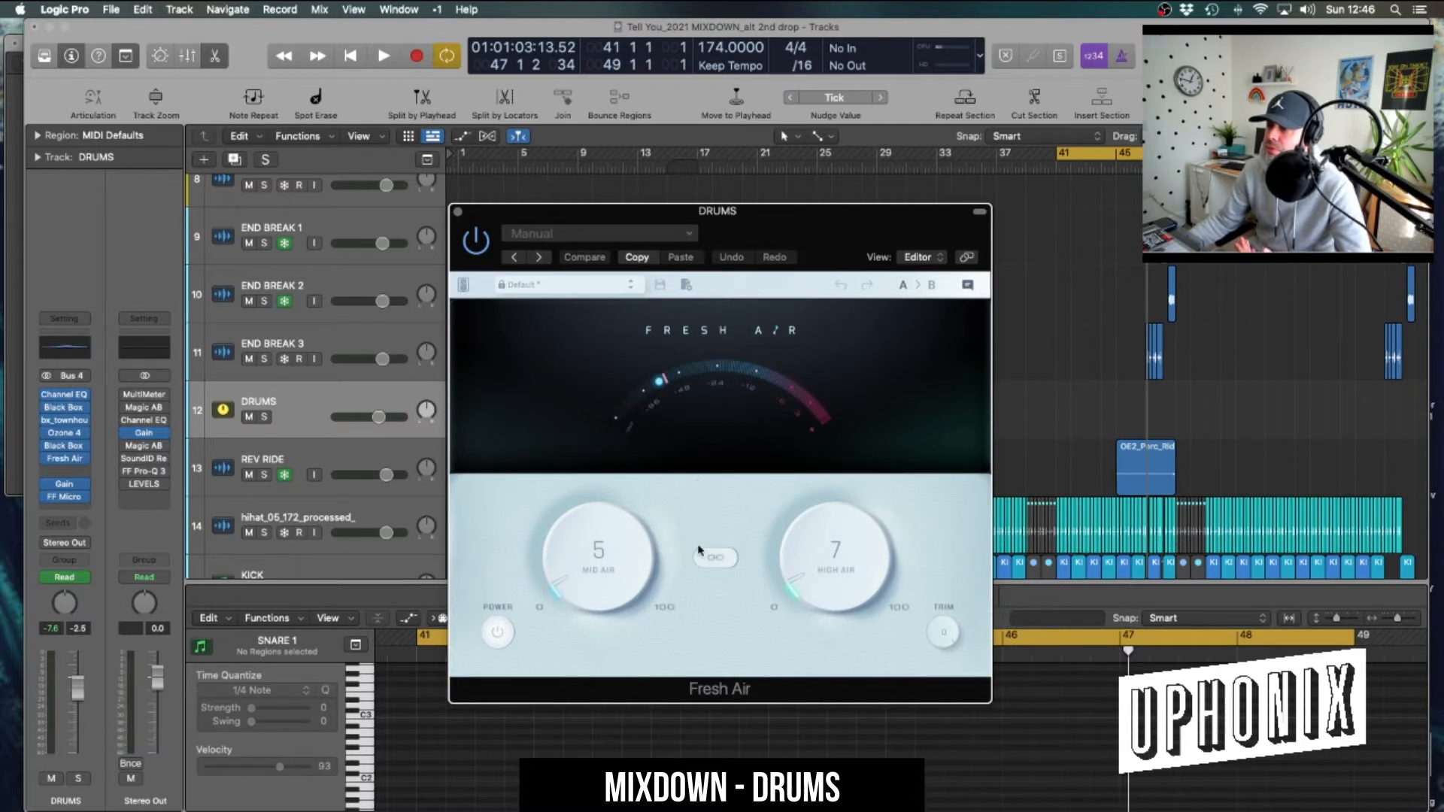
mouse_move(714, 443)
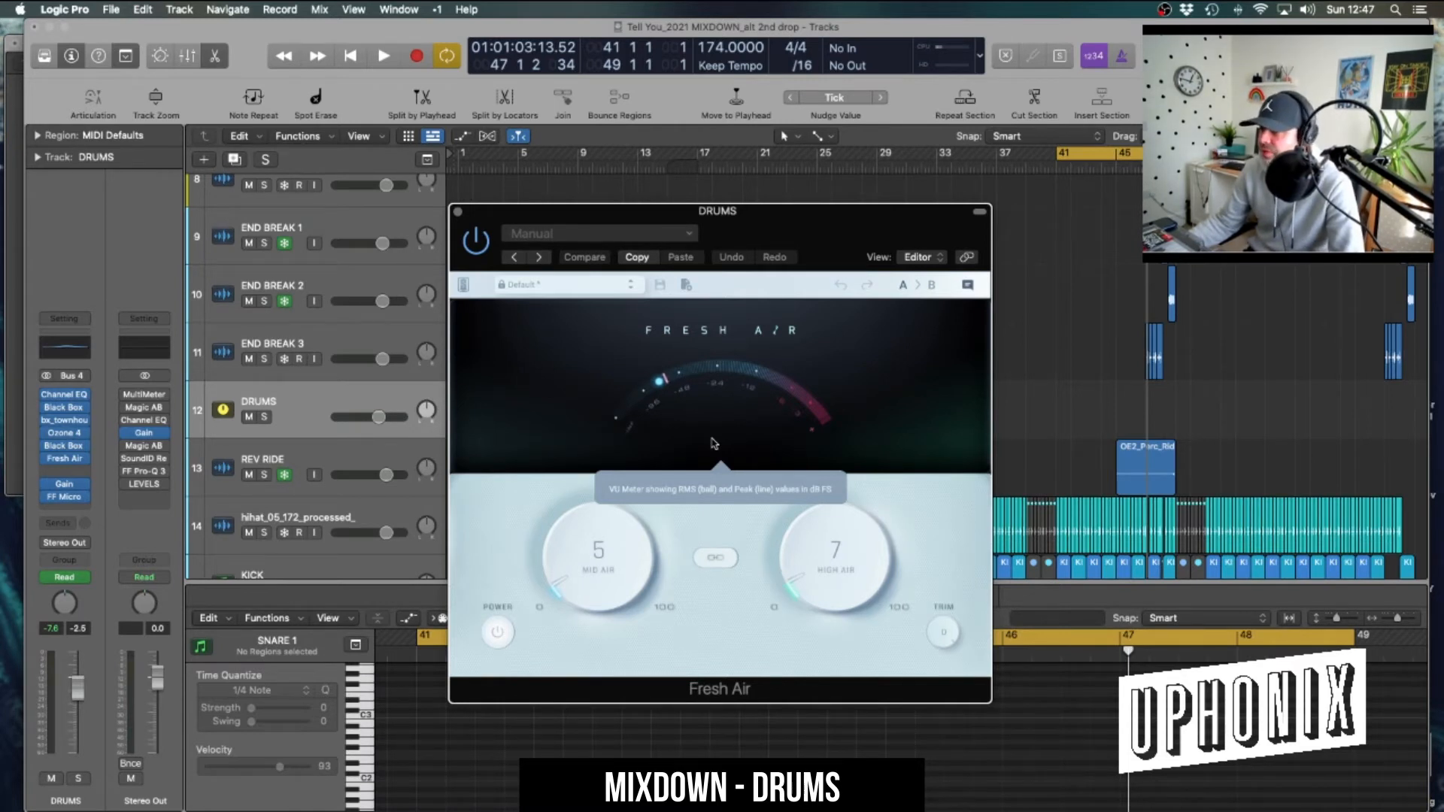
mouse_move(576, 587)
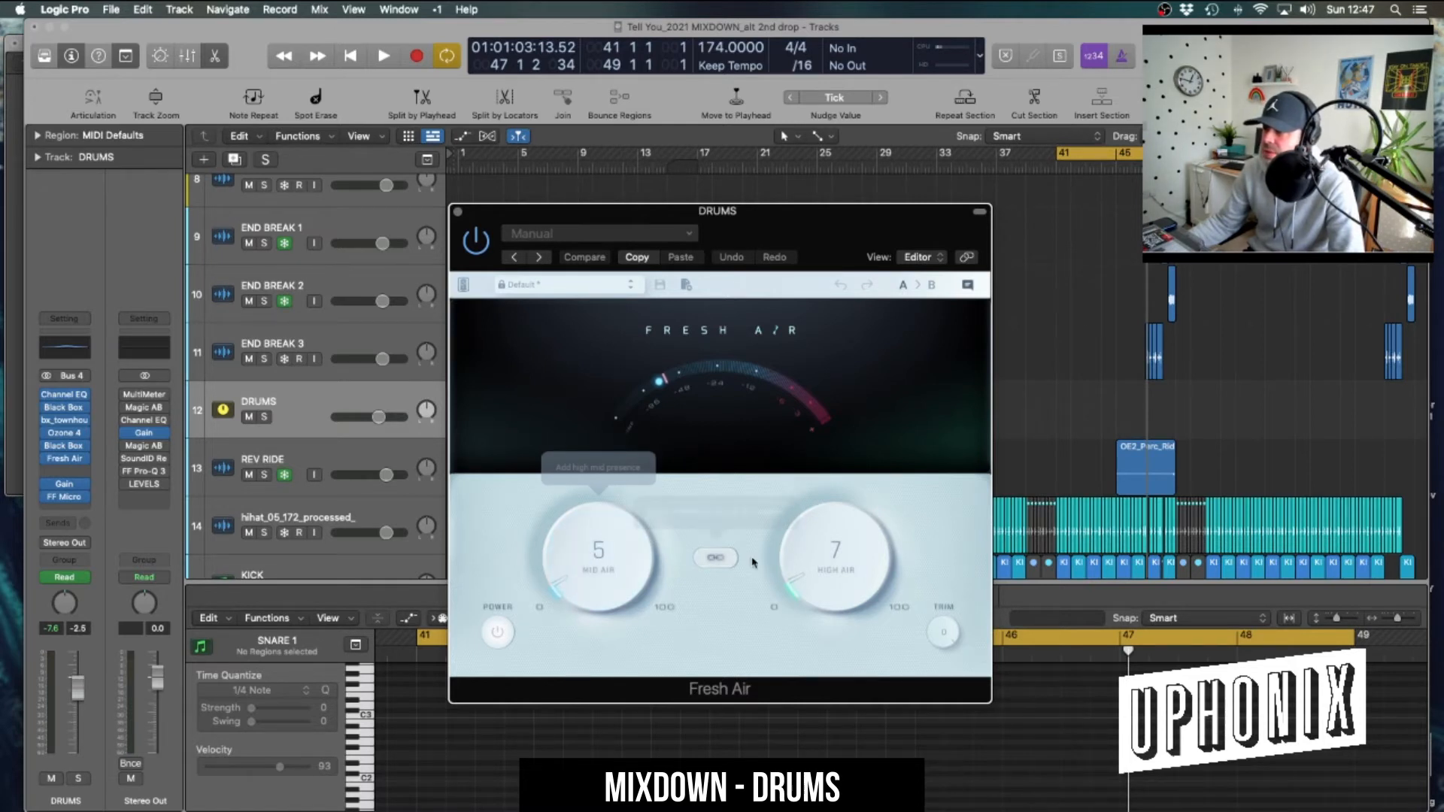
mouse_move(833, 566)
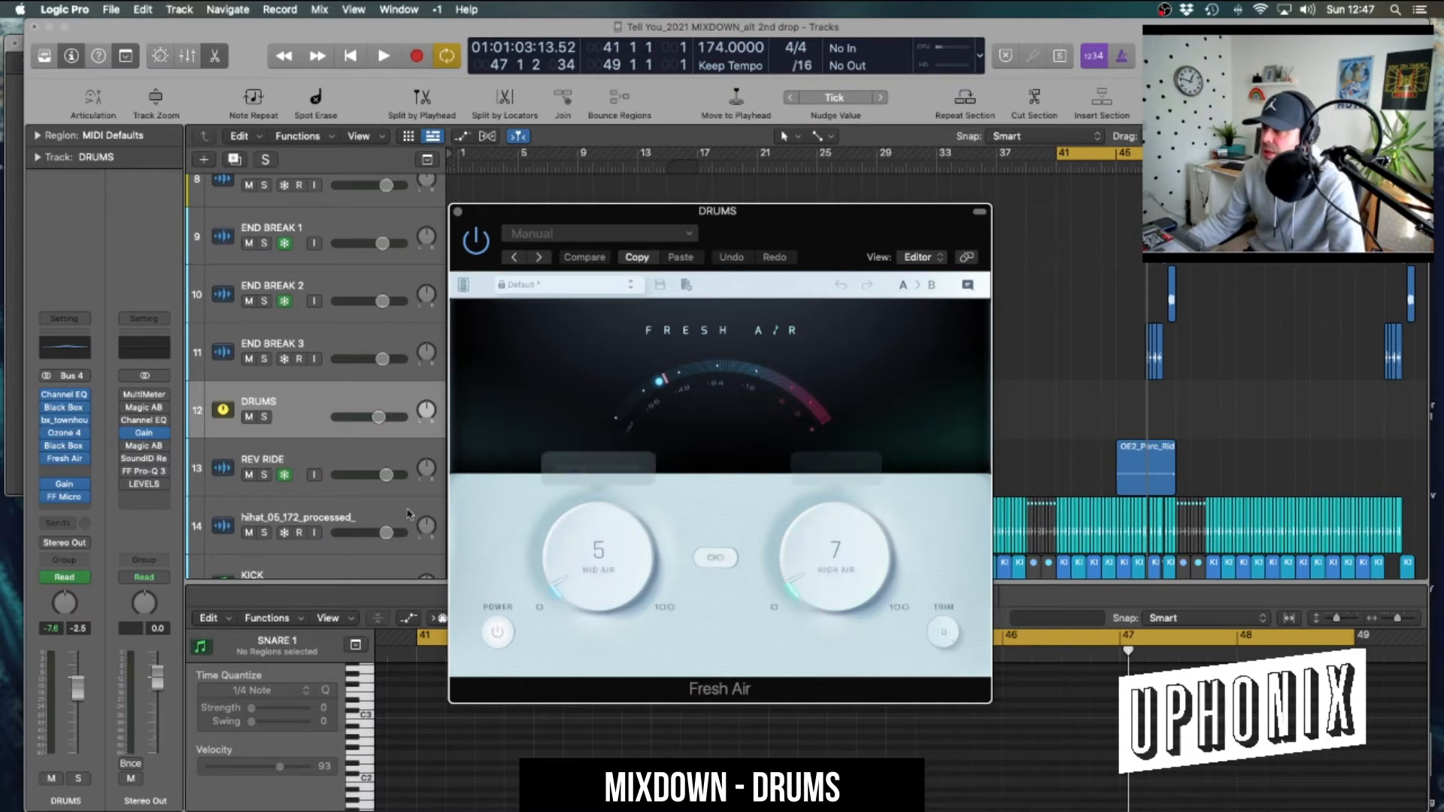
click(457, 213)
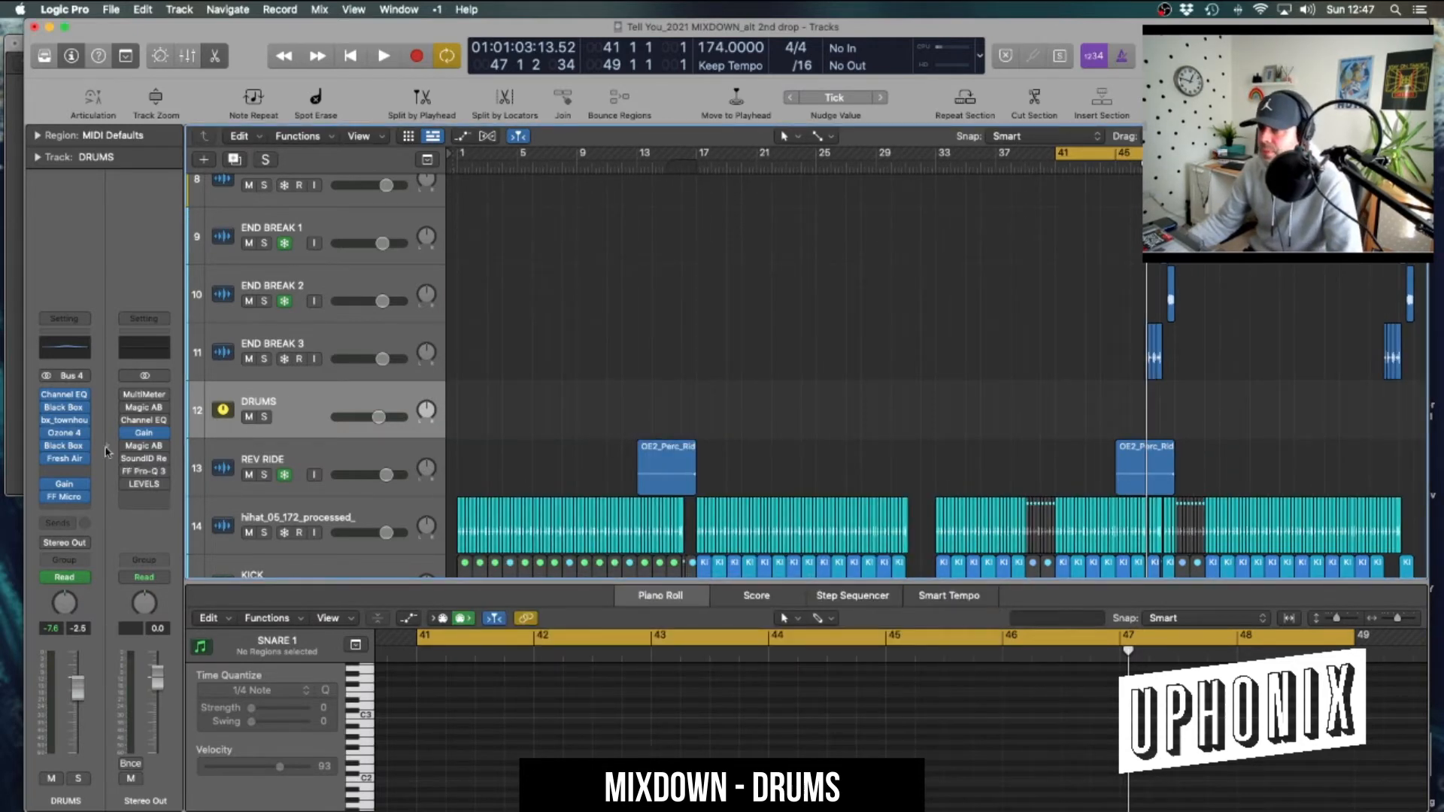
Review the Gain and FF Micro plug-ins at the end of the DRUMS bus chain
click(65, 484)
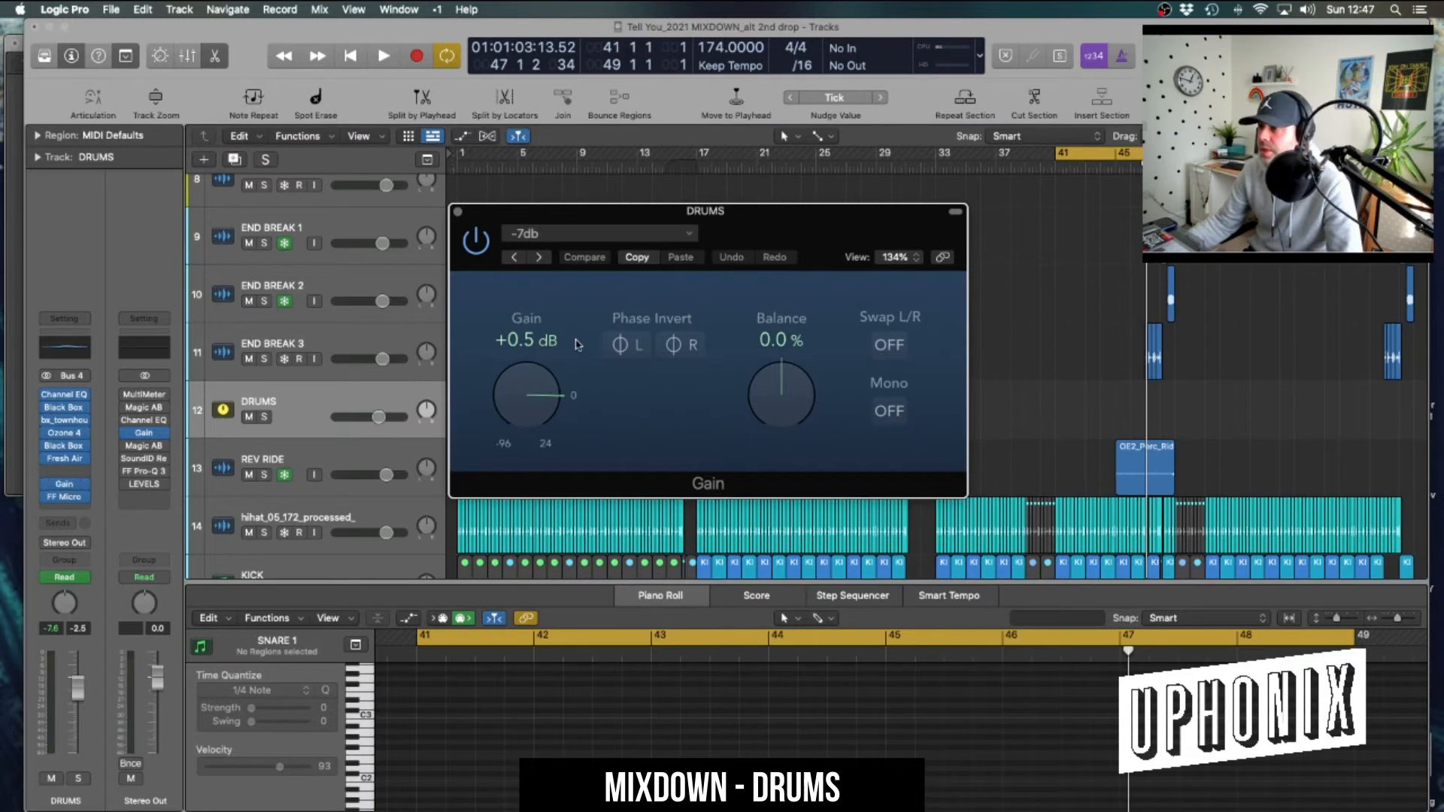
click(458, 212)
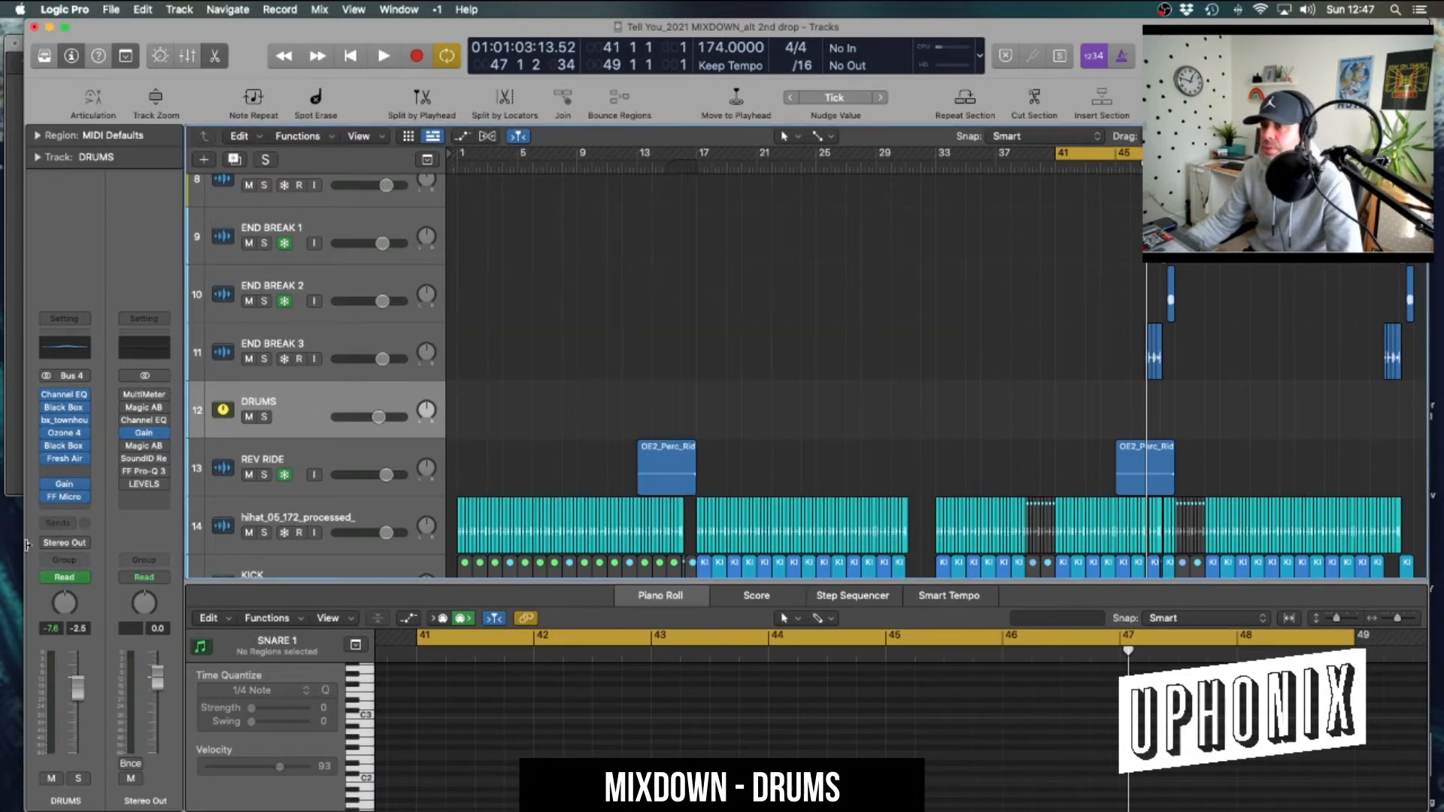
click(68, 497)
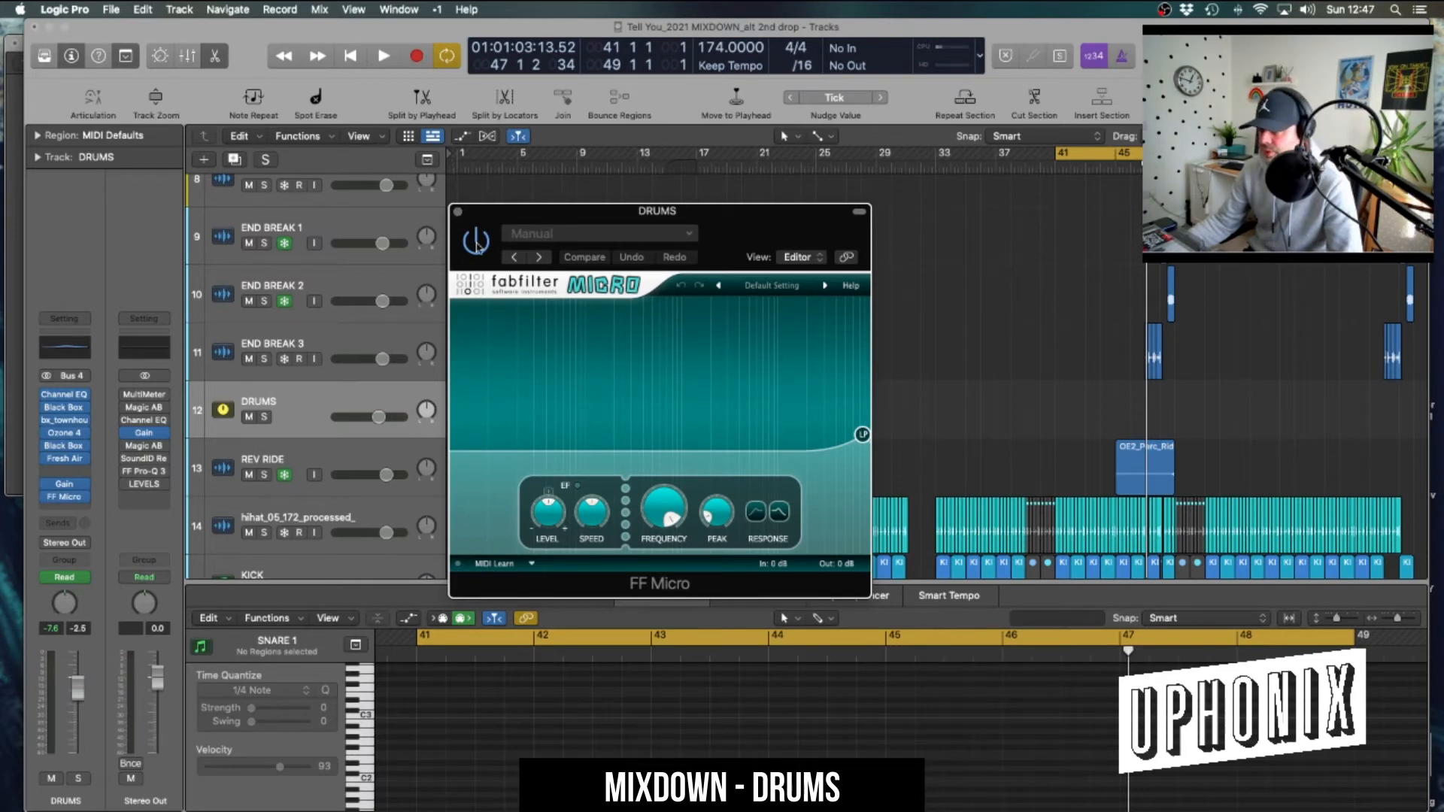
click(458, 213)
Show the DRUMS track's Frequency automation and play the end of the arrangement before hiding the automation
key(a)
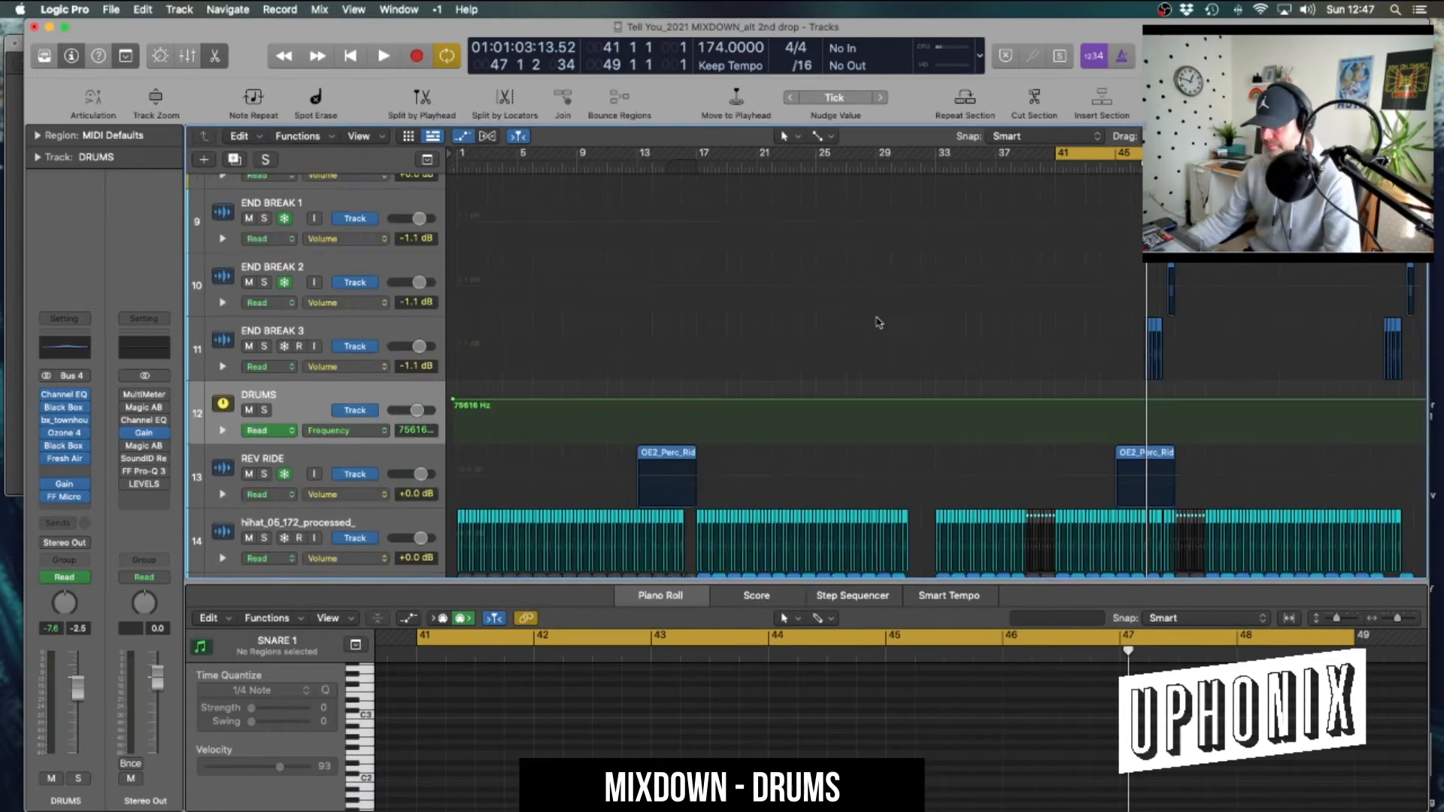
scroll(933, 339, right, 15)
key(space)
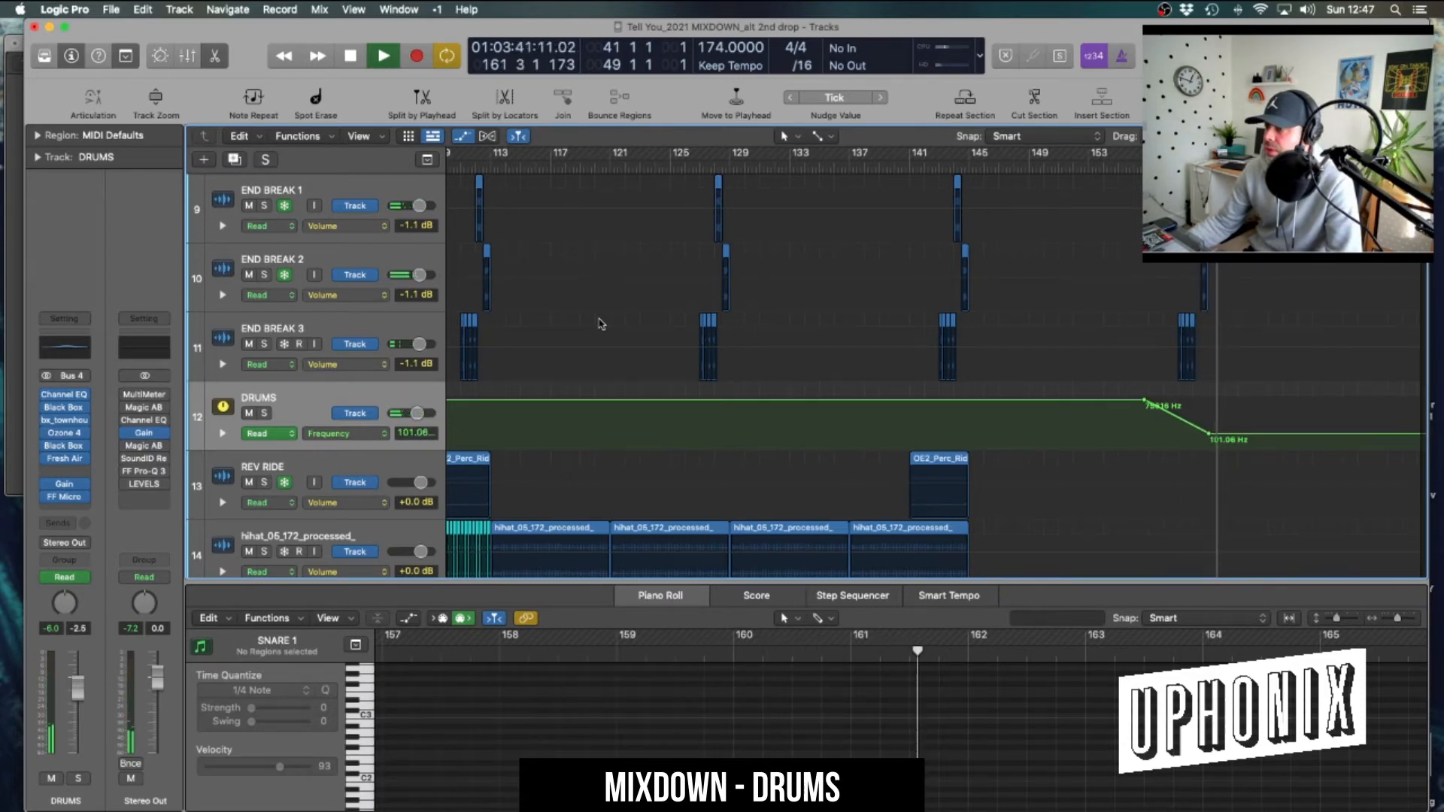
key(a)
Look through the track list and the Mixer for the HATS SEND bus and select its channel strip
scroll(598, 450, down, 3)
scroll(598, 450, down, 5)
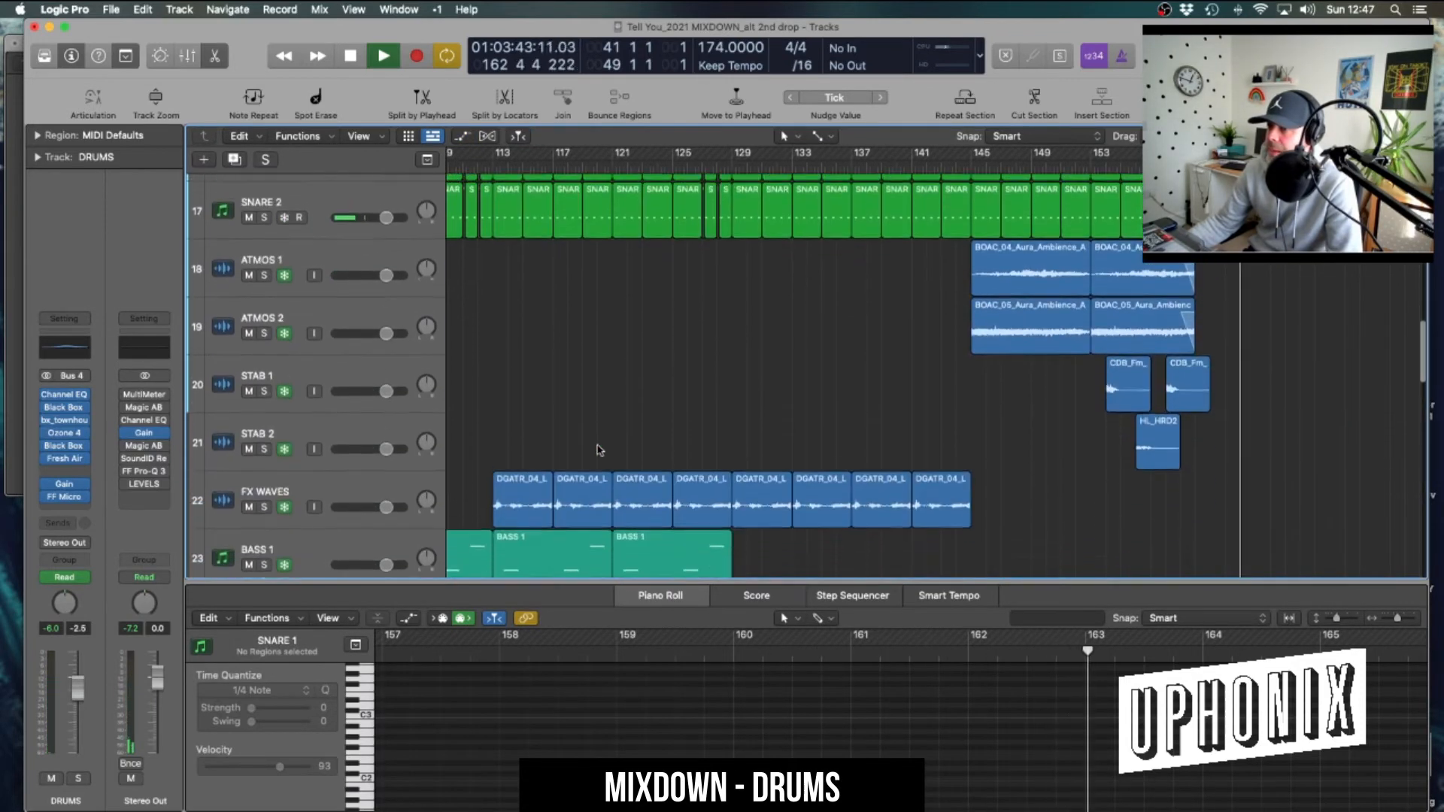
scroll(598, 450, up, 1)
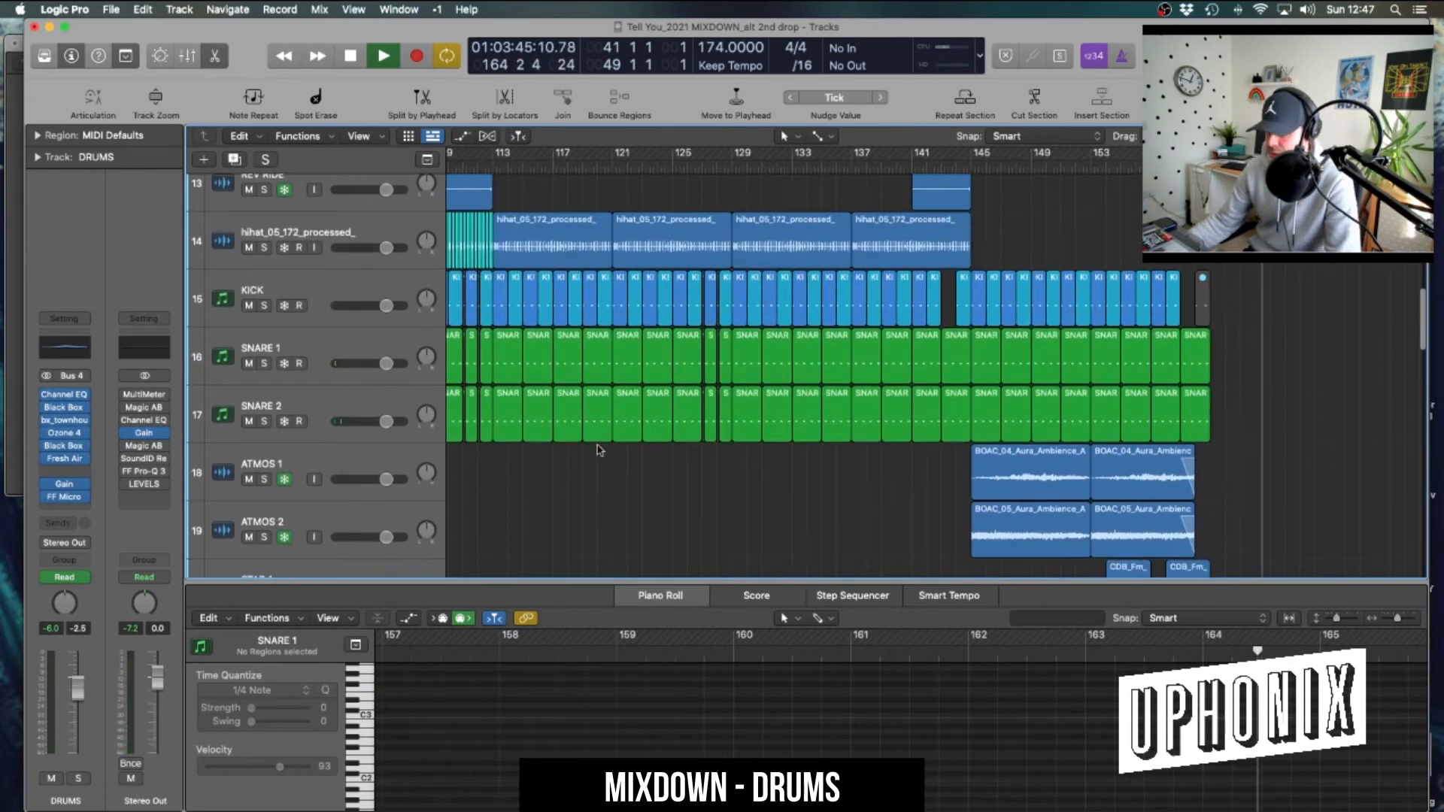
key(super+2)
scroll(513, 389, right, 10)
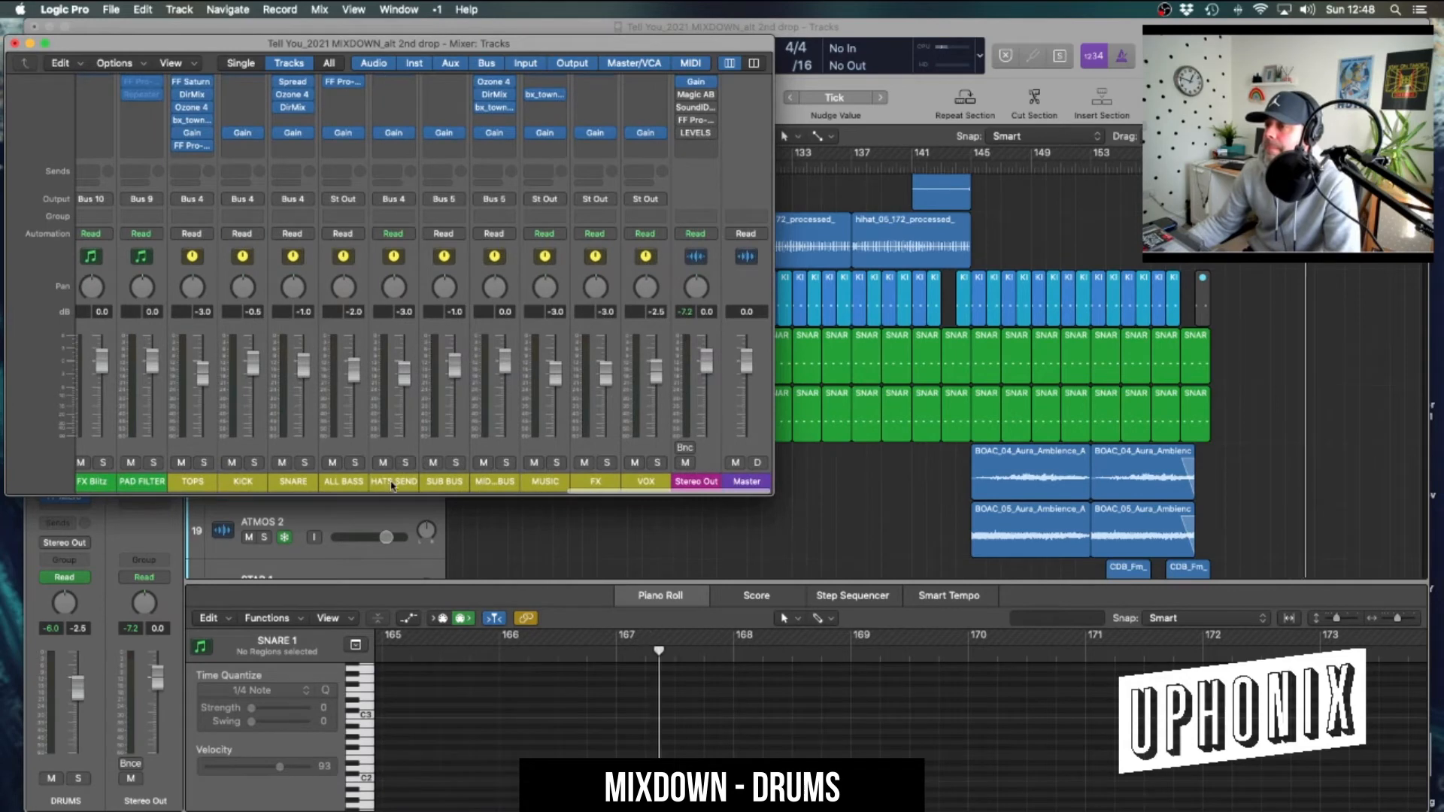
click(370, 394)
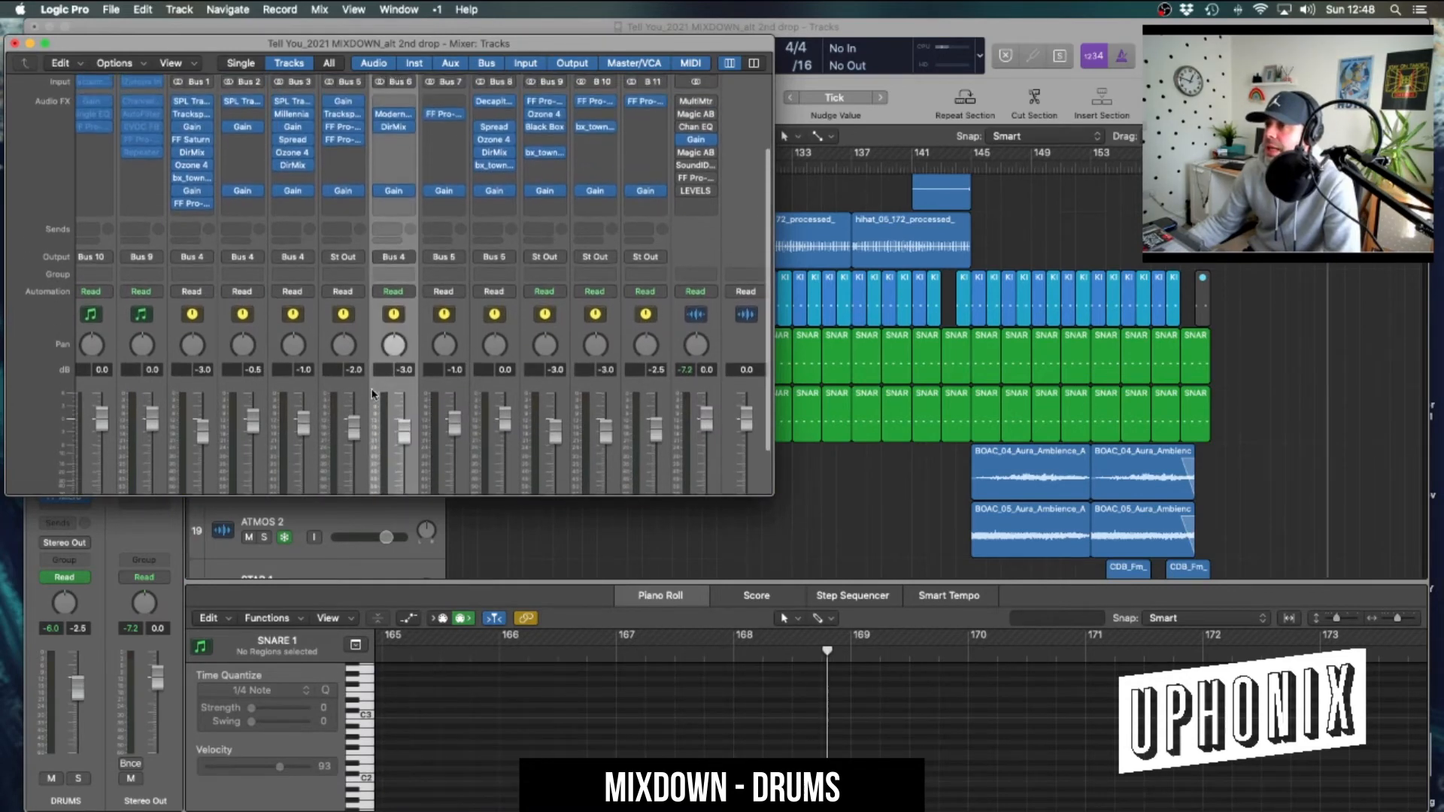
key(super+2)
Stop playback and look through the track list for the hi-hat track that feeds HATS SEND
scroll(342, 441, up, 10)
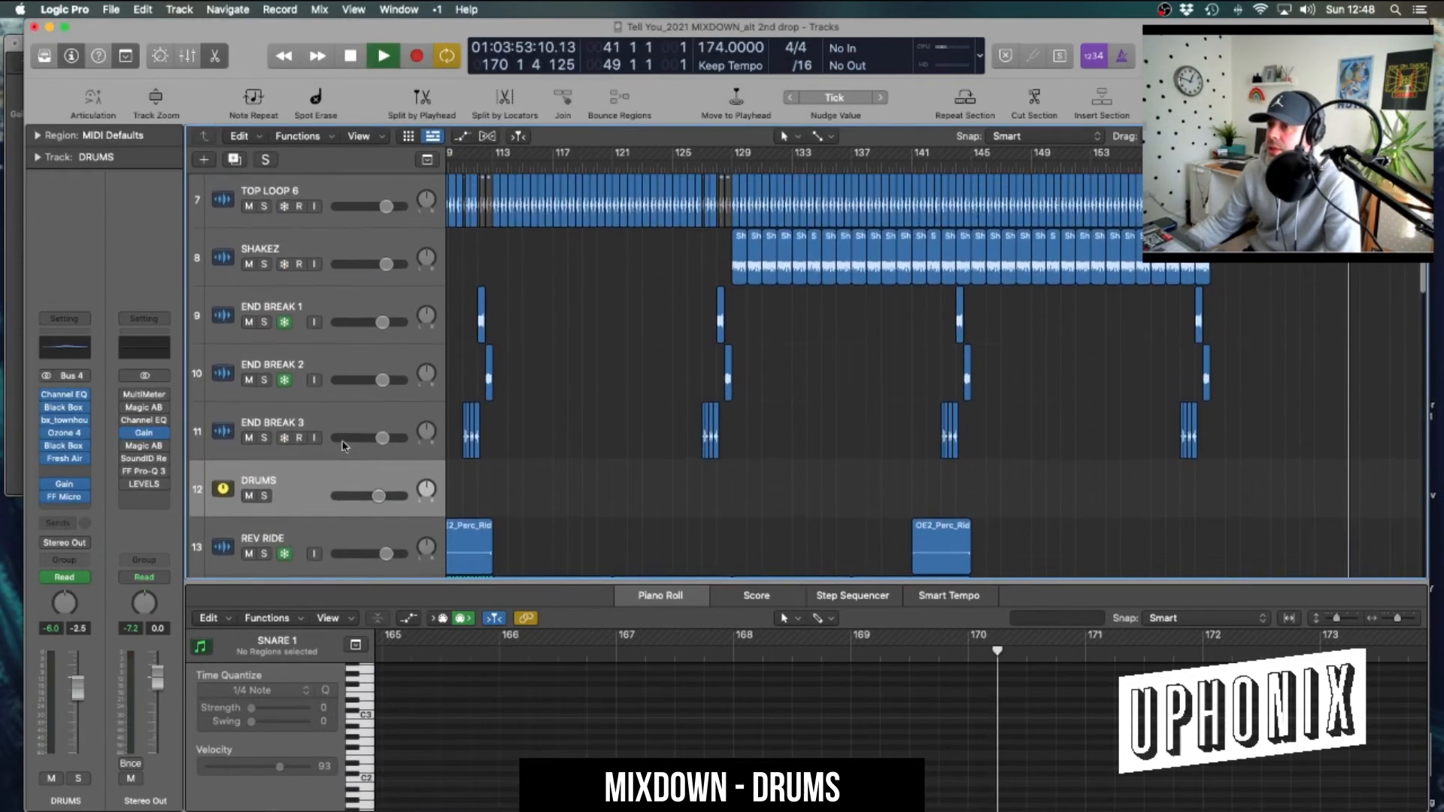
scroll(342, 449, down, 20)
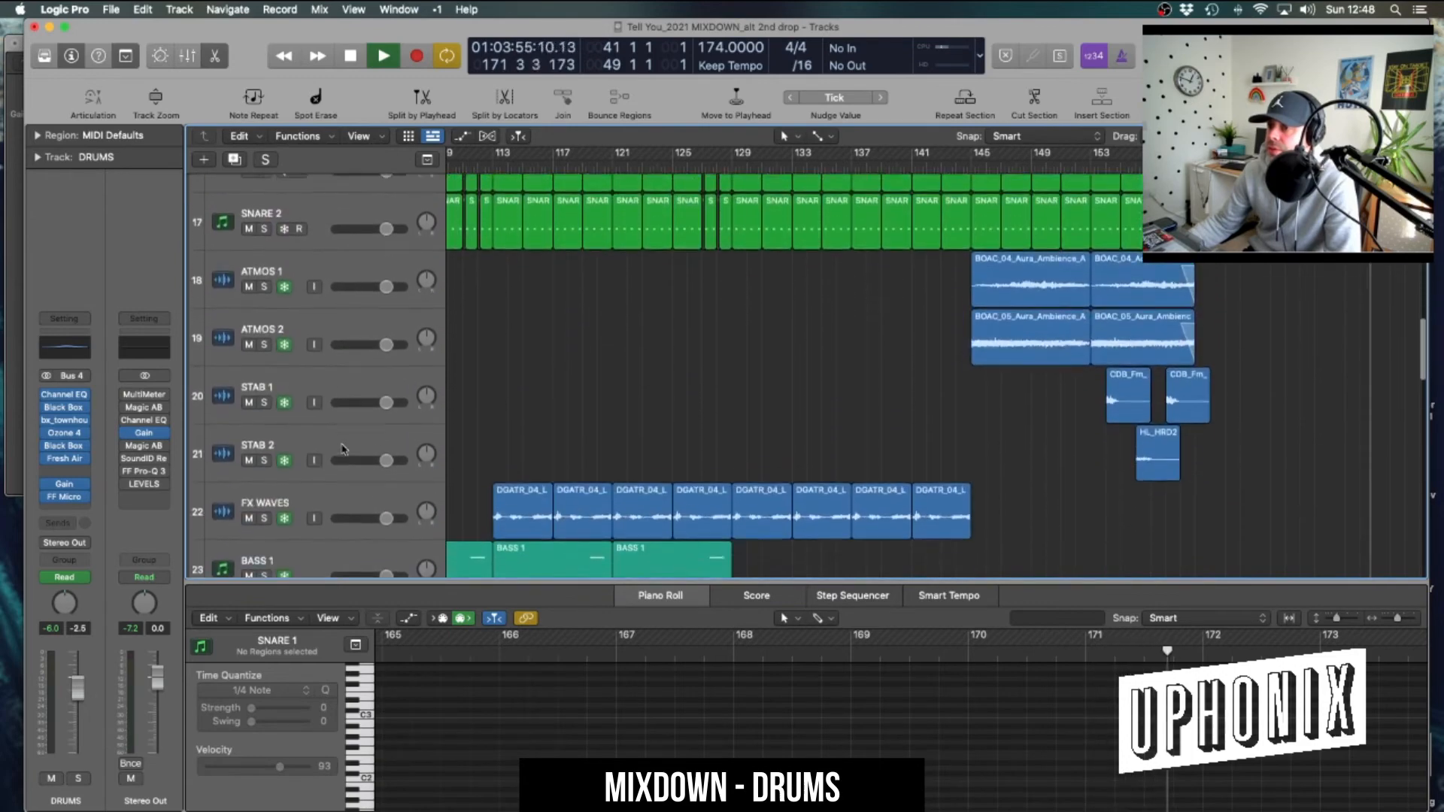
scroll(342, 449, up, 20)
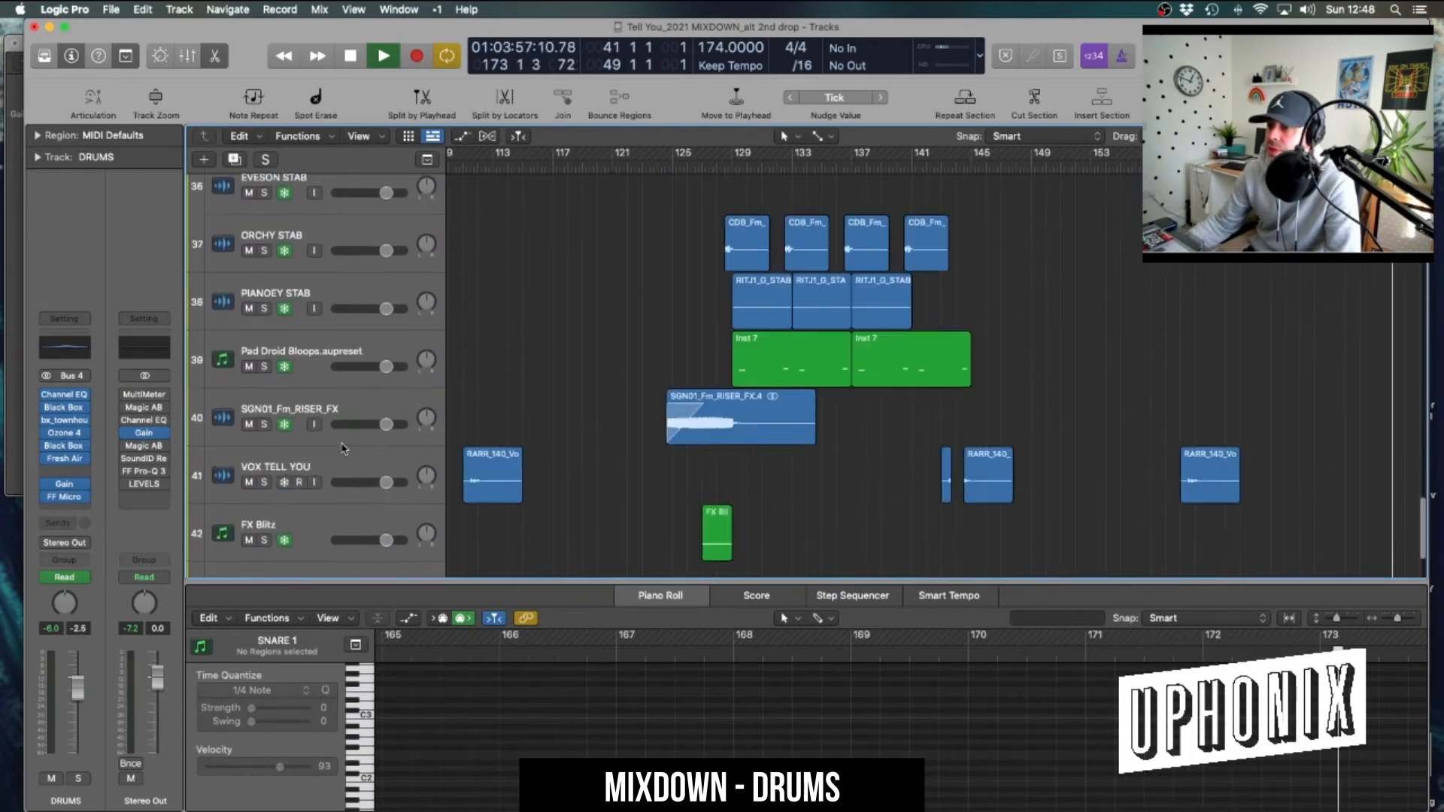
scroll(343, 449, up, 6)
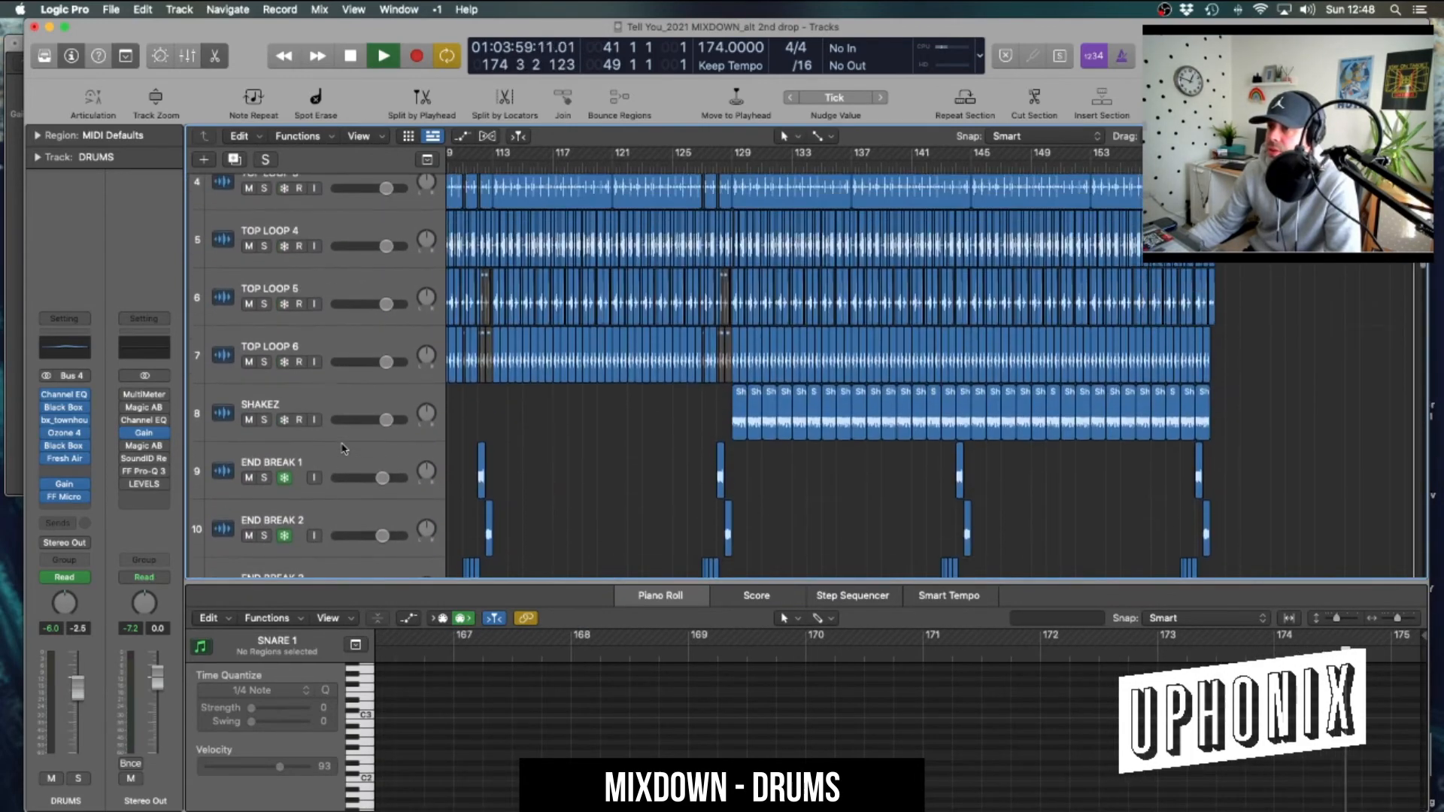
key(space)
scroll(342, 449, down, 6)
scroll(342, 449, down, 7)
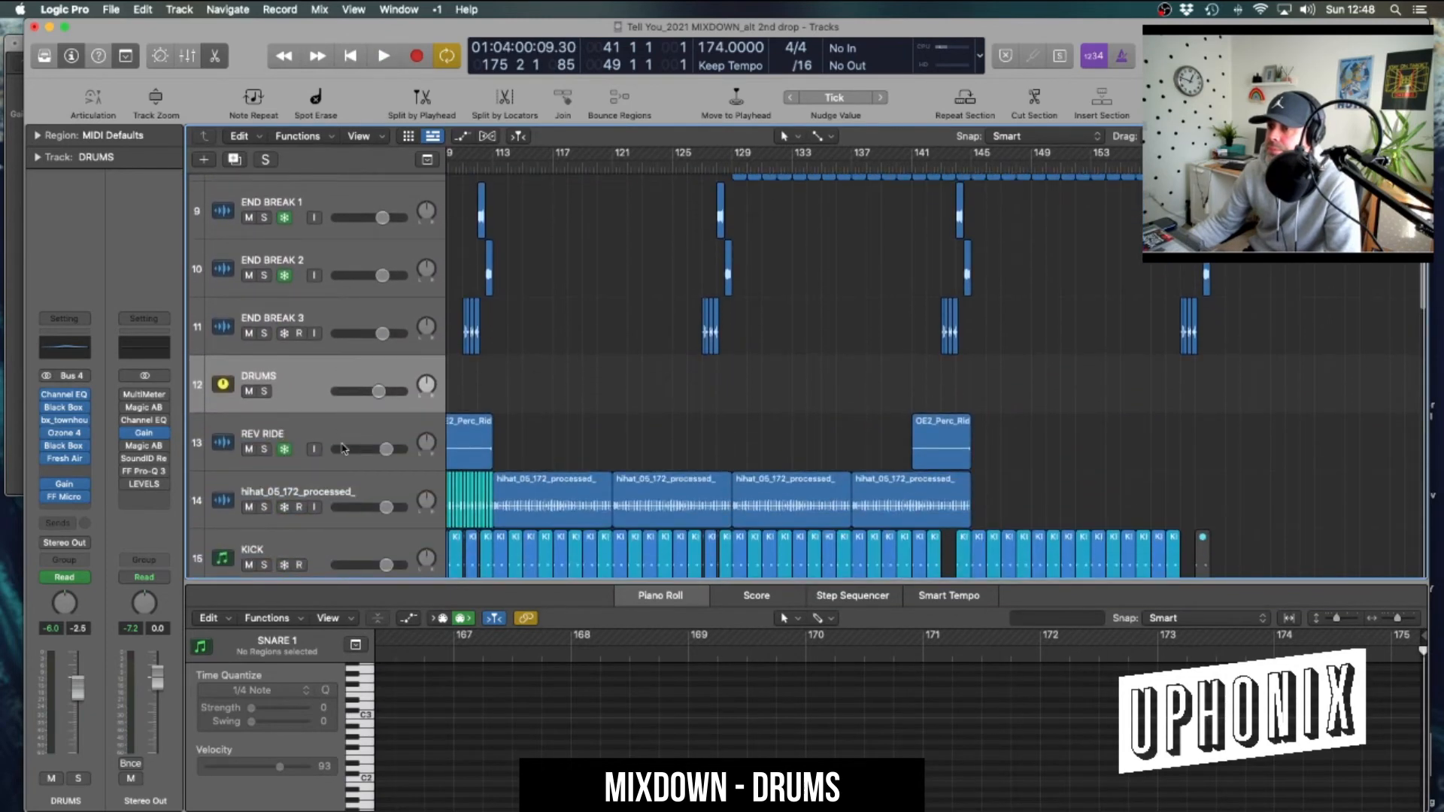
scroll(343, 449, down, 1)
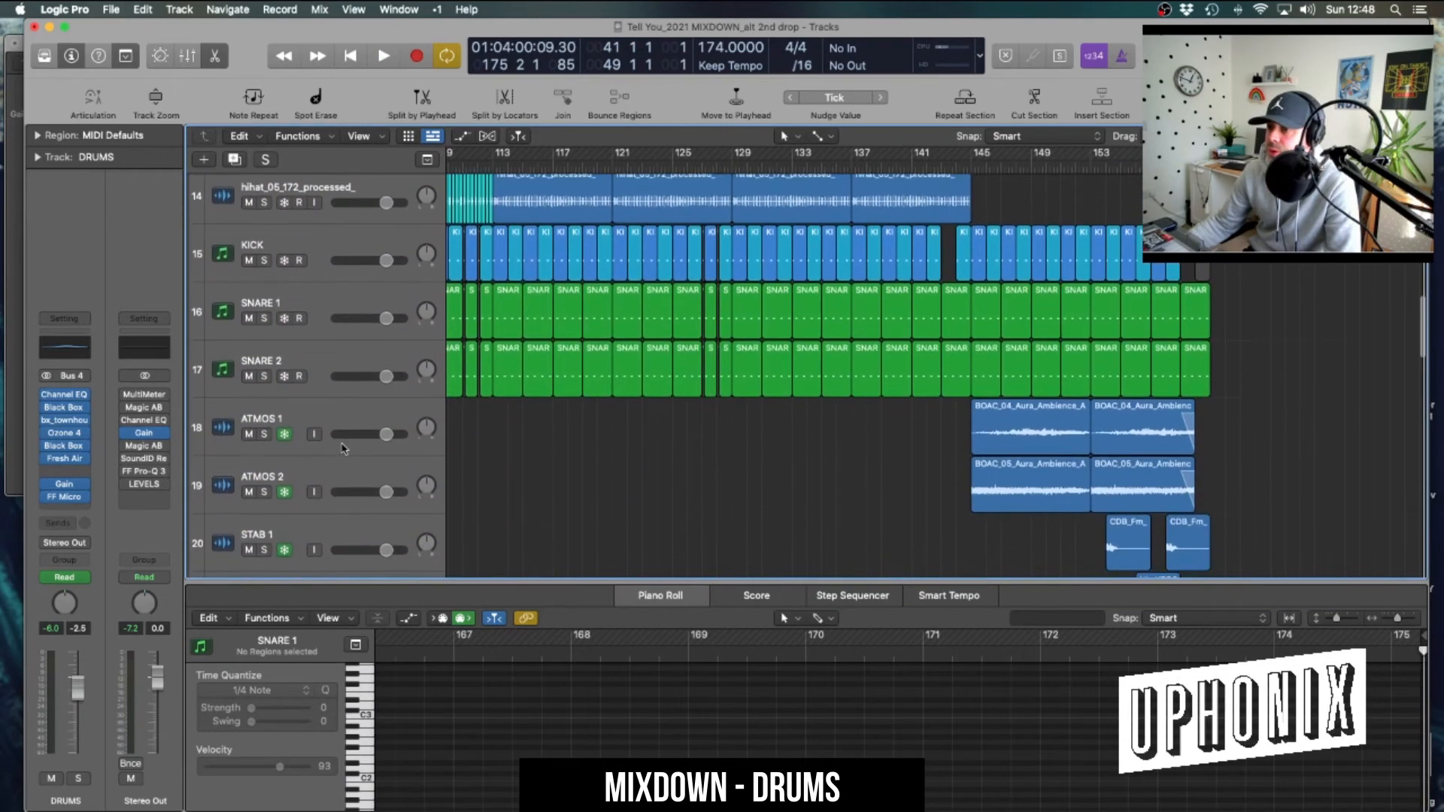
scroll(342, 449, up, 4)
Select the hihat_05_172_processed_ track and show the HATS SEND strip through its Bus 6 send, keeping that routing
click(342, 410)
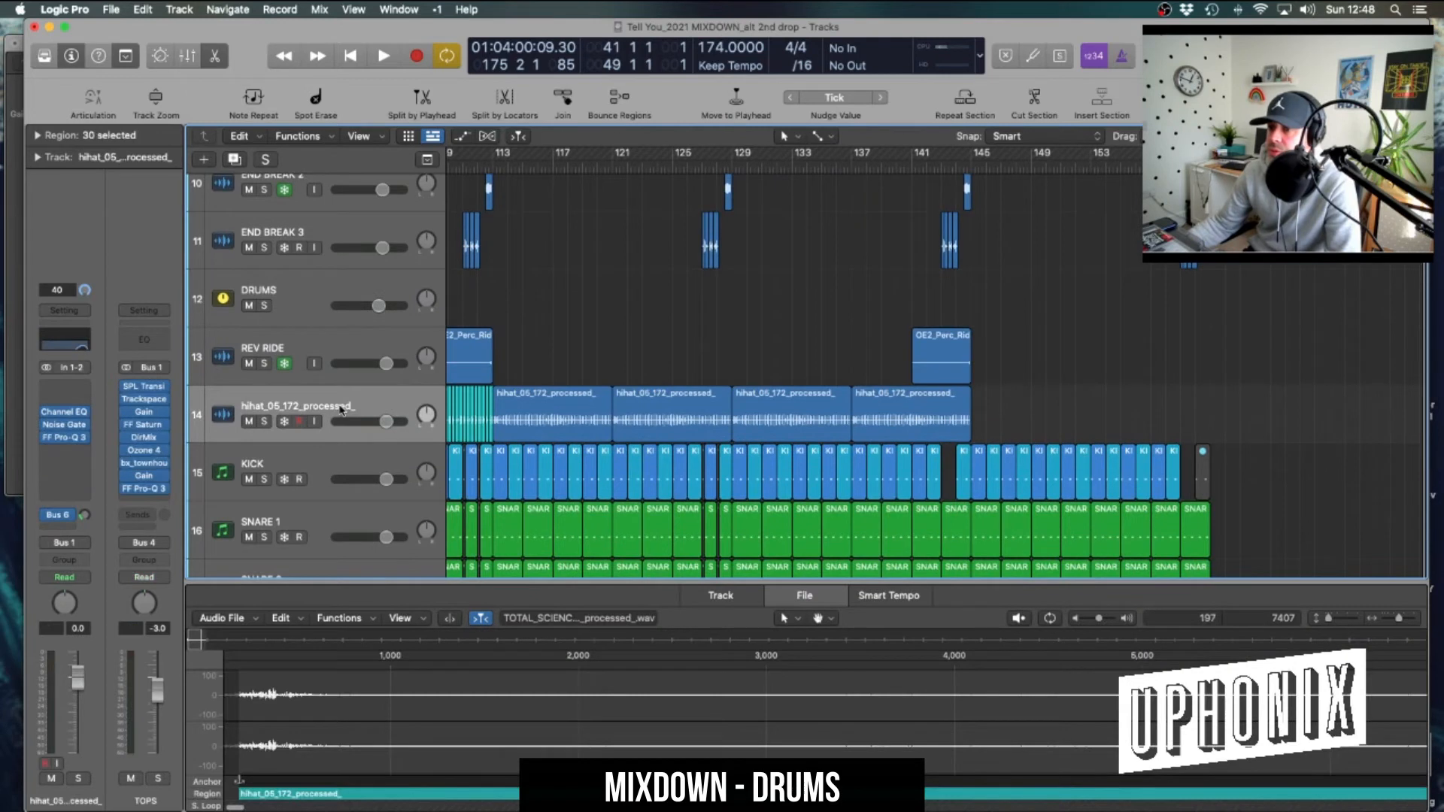
click(59, 517)
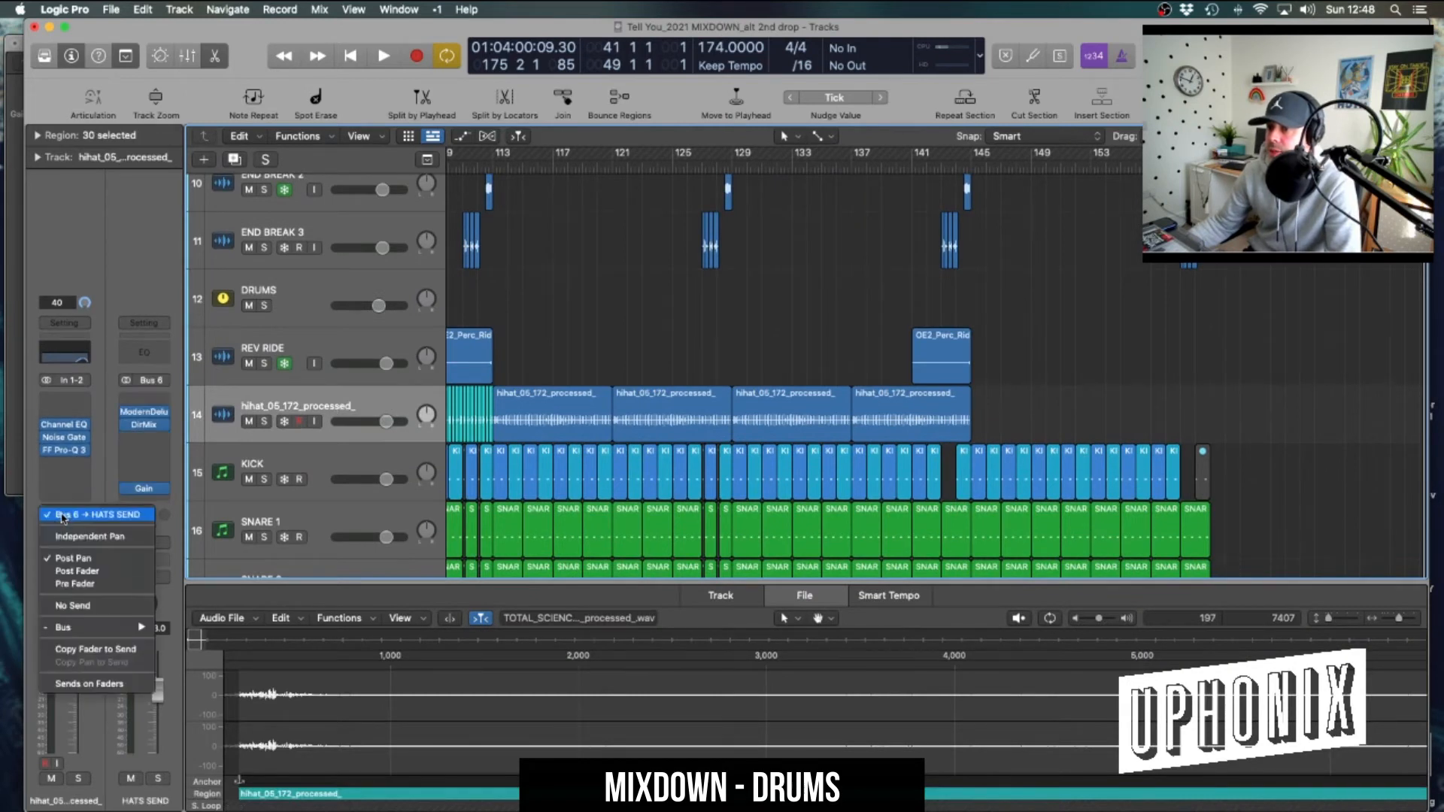
click(81, 518)
Review the ModernDeluxe amp and the Direction Mixer on the HATS SEND bus
mouse_move(146, 418)
click(145, 421)
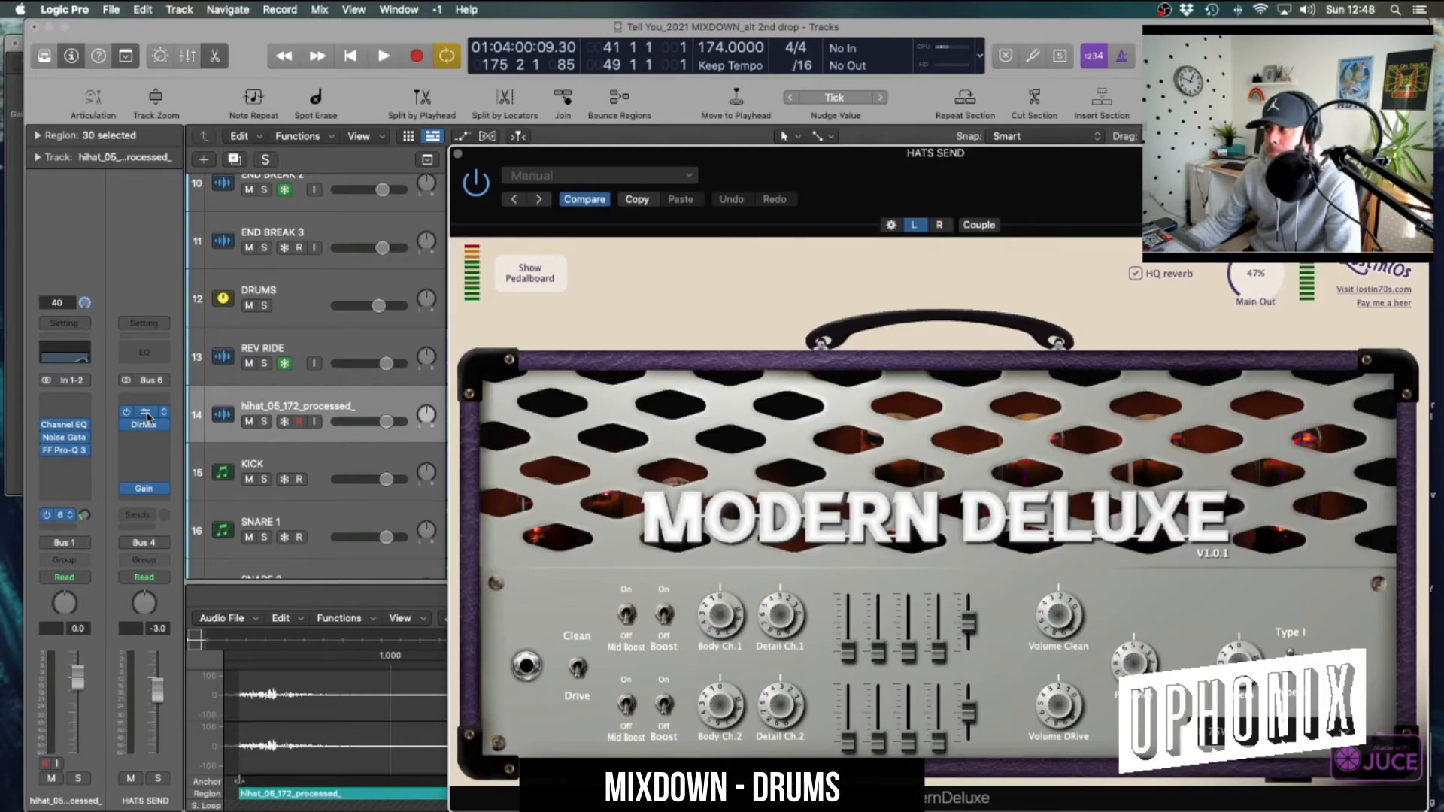
click(457, 157)
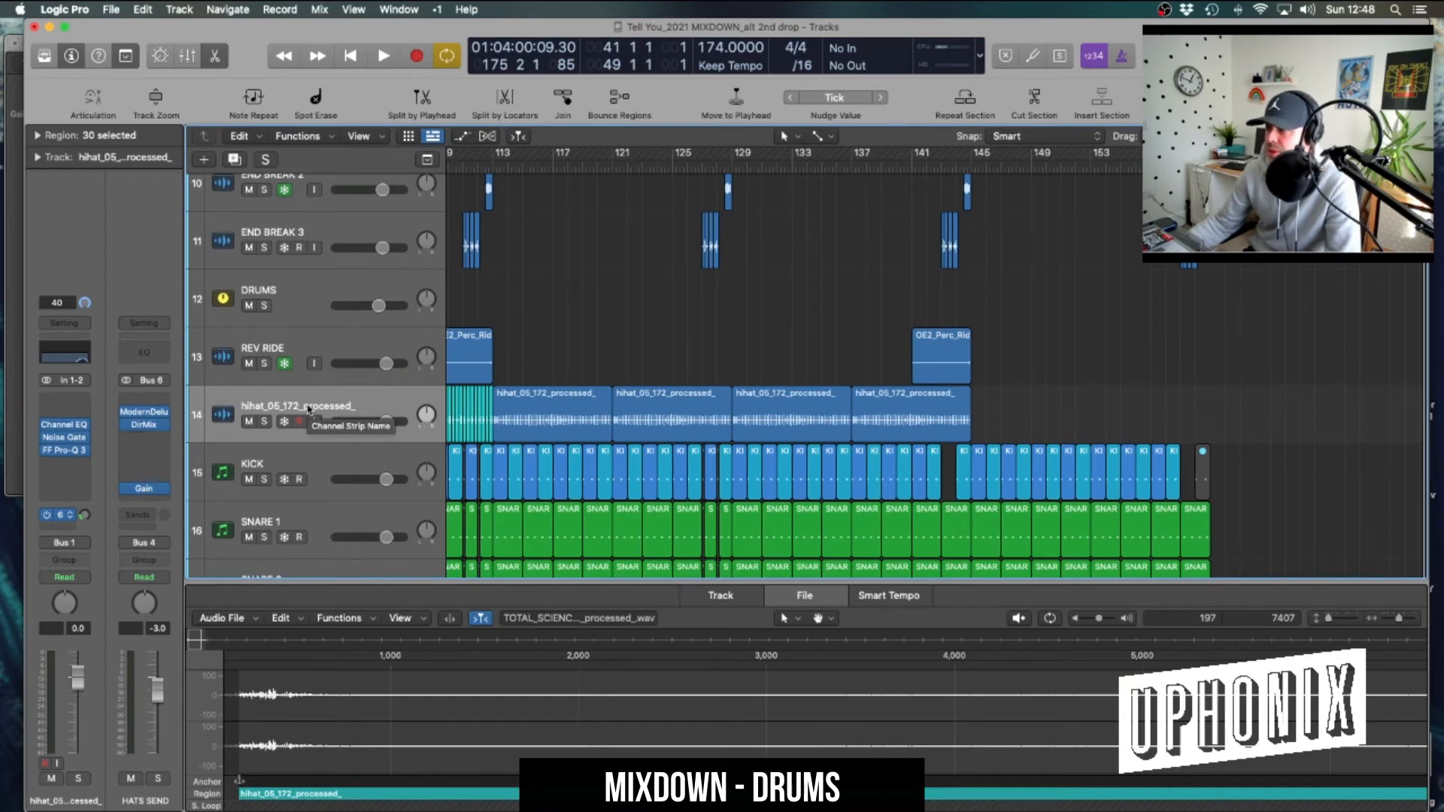
click(143, 412)
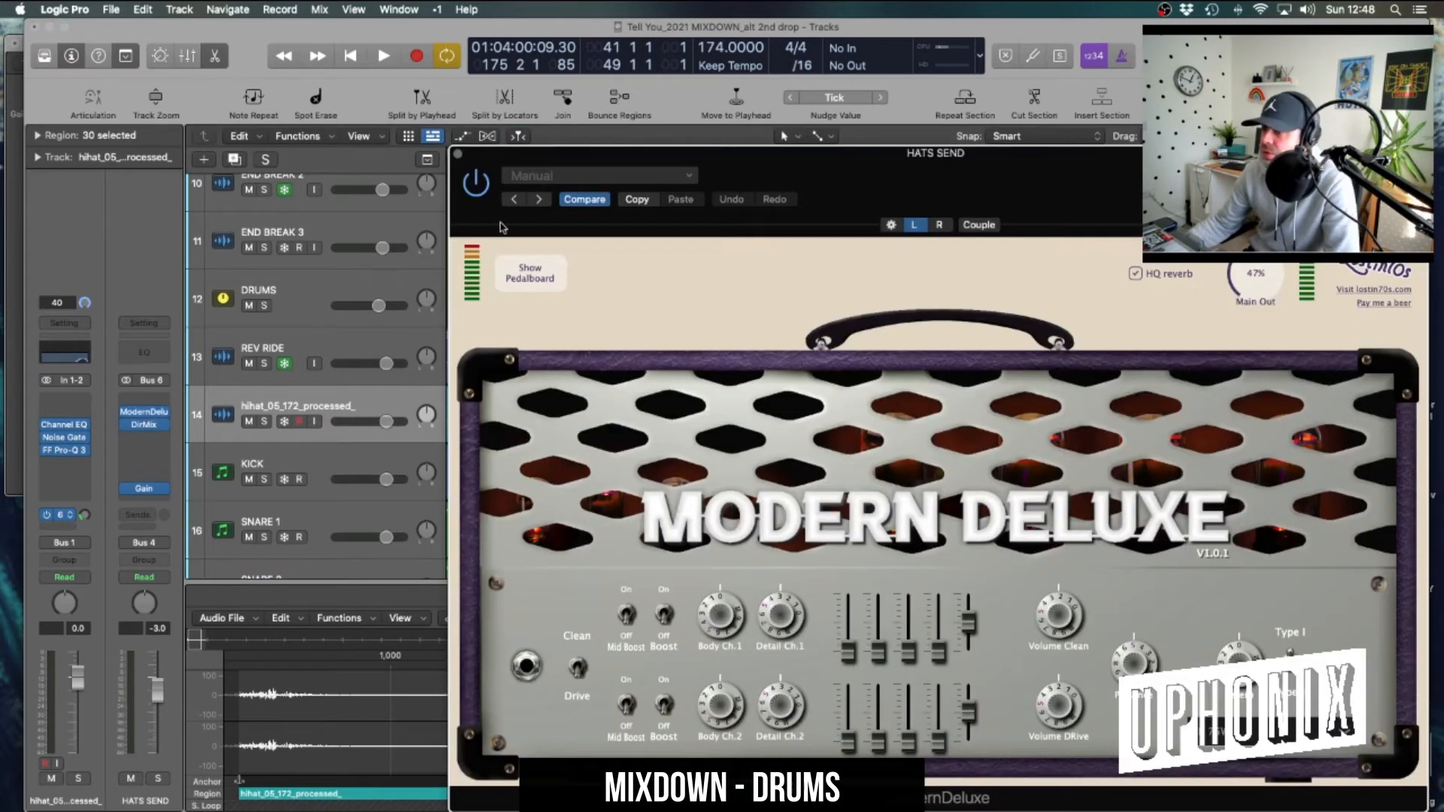
click(458, 157)
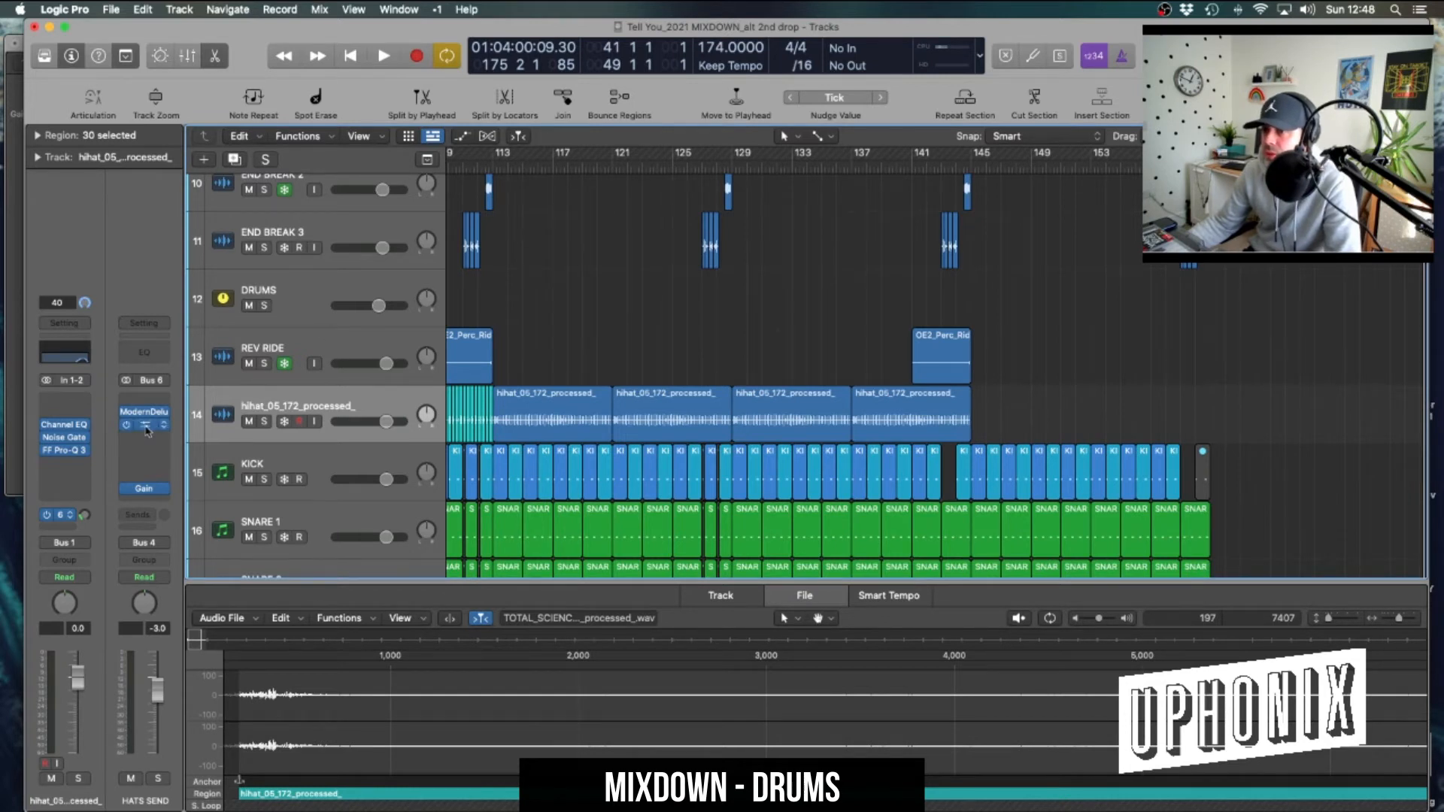
click(146, 426)
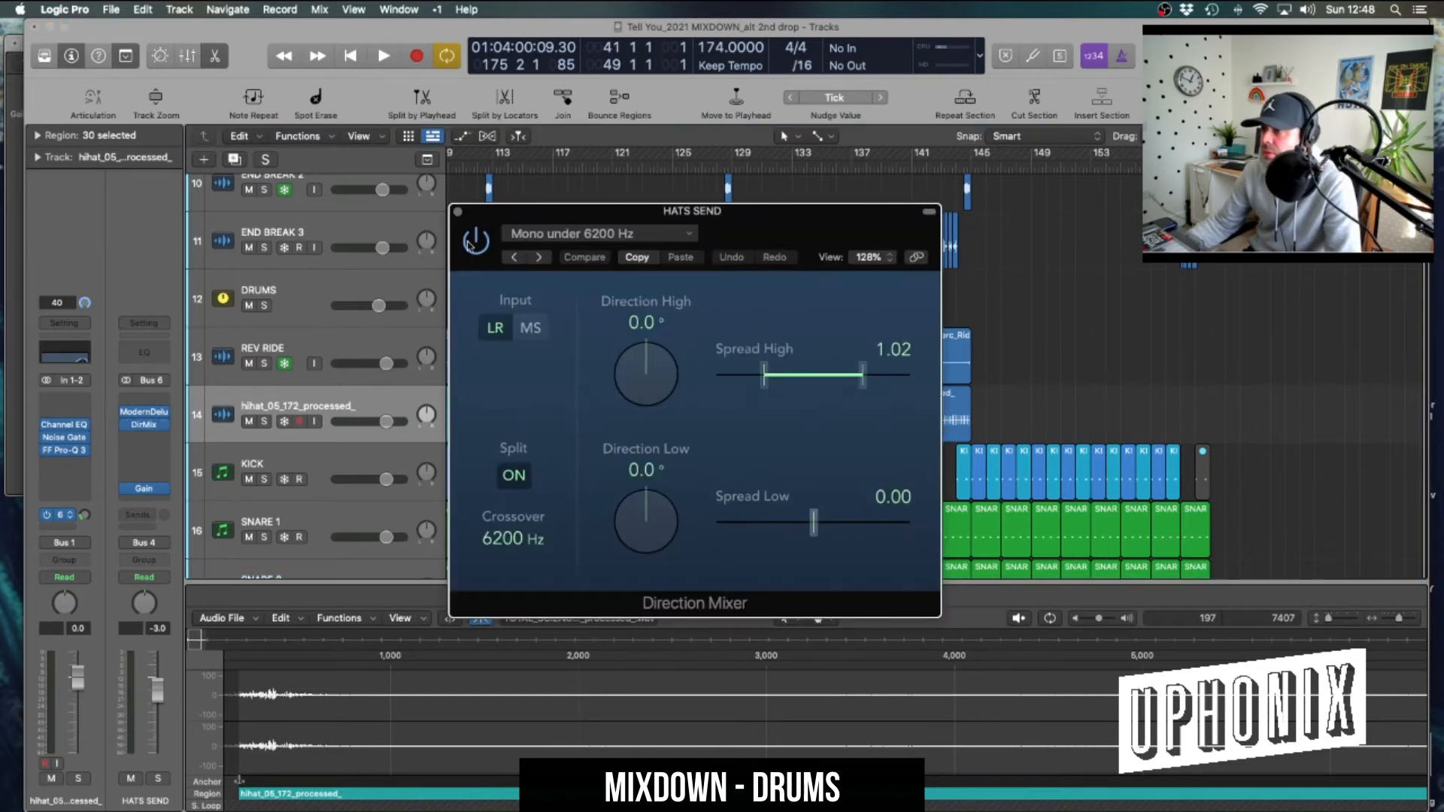
click(458, 214)
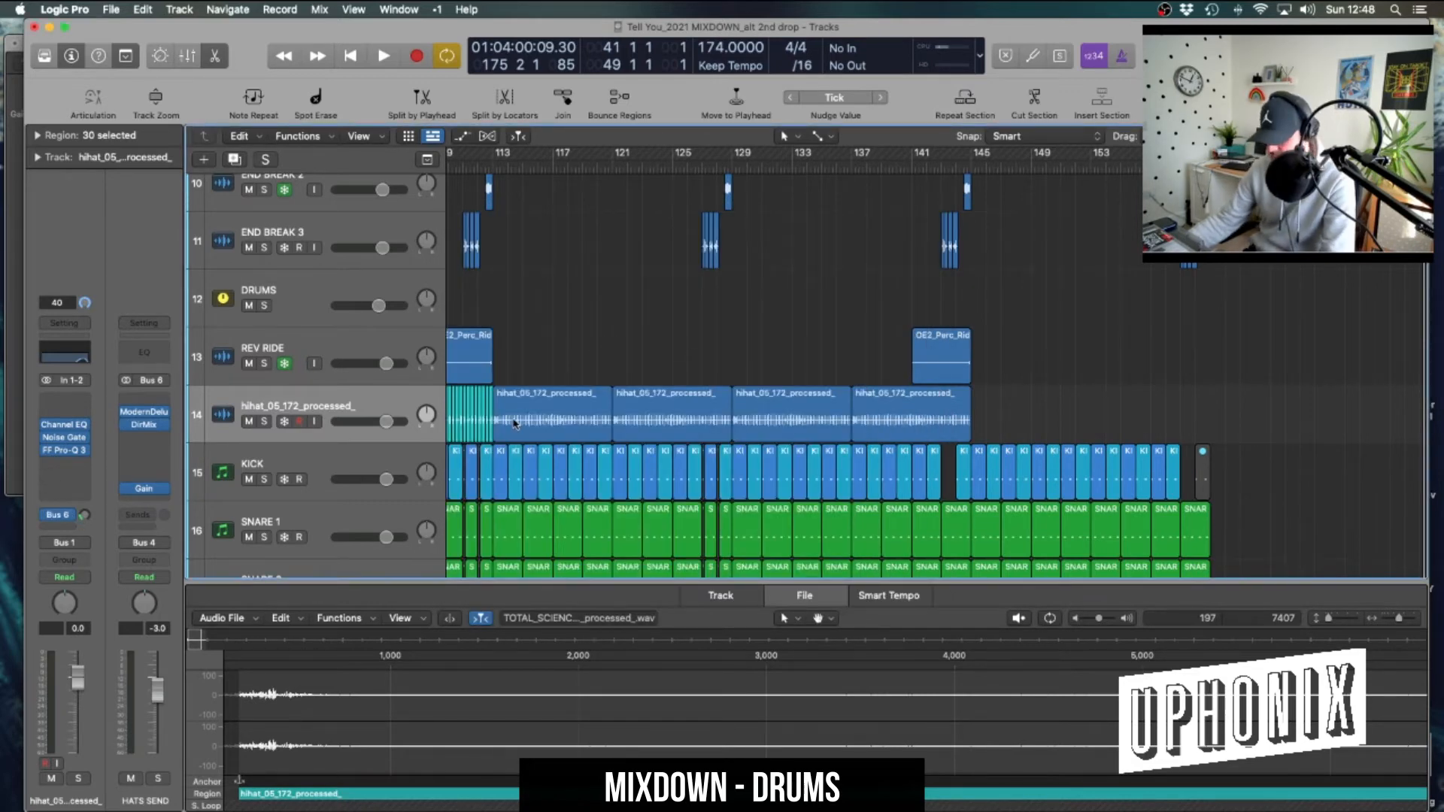
Look up the bass buses in the Mixer, select the MID BASS BUS channel strip and close the Mixer
key(x)
scroll(676, 365, down, 5)
scroll(572, 421, right, 5)
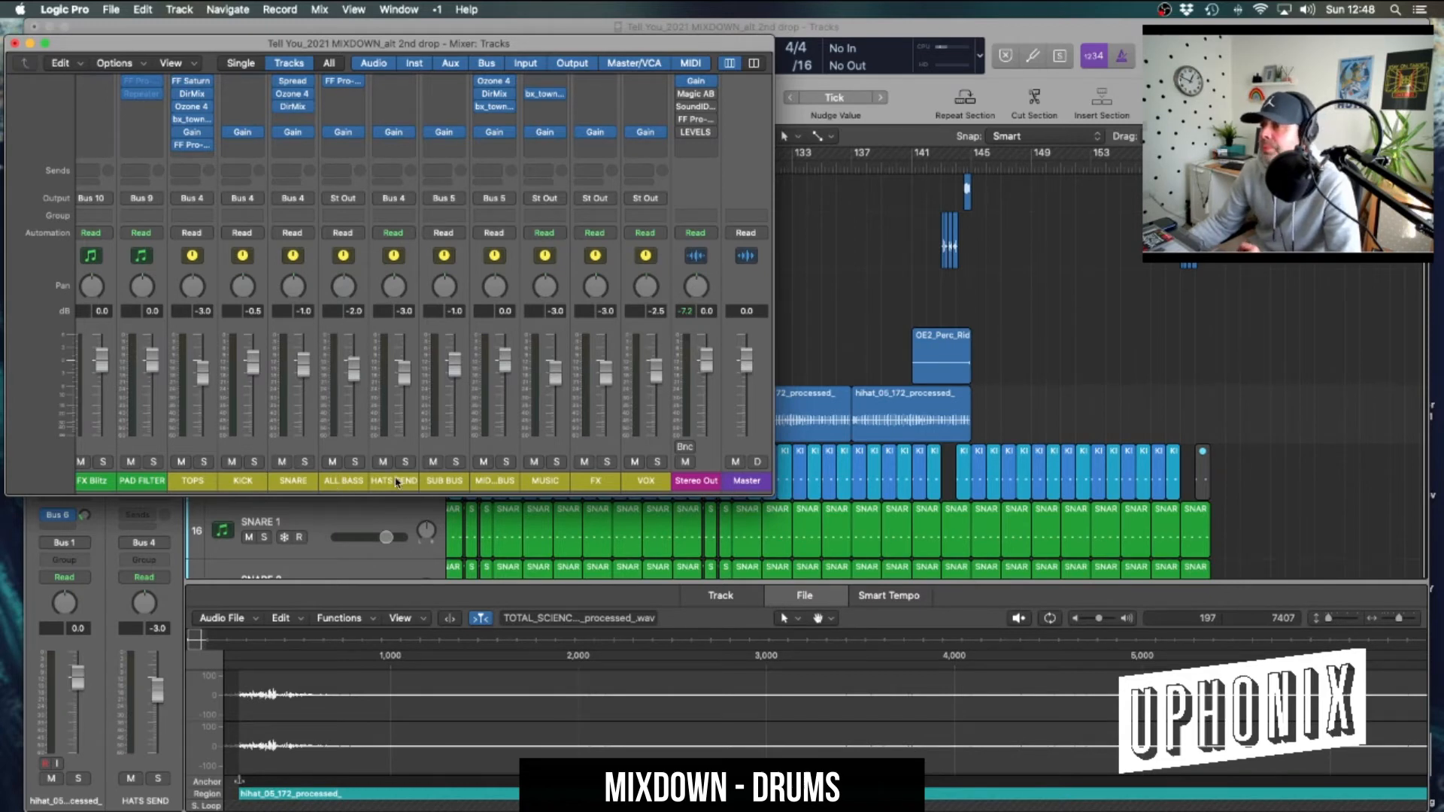
click(482, 480)
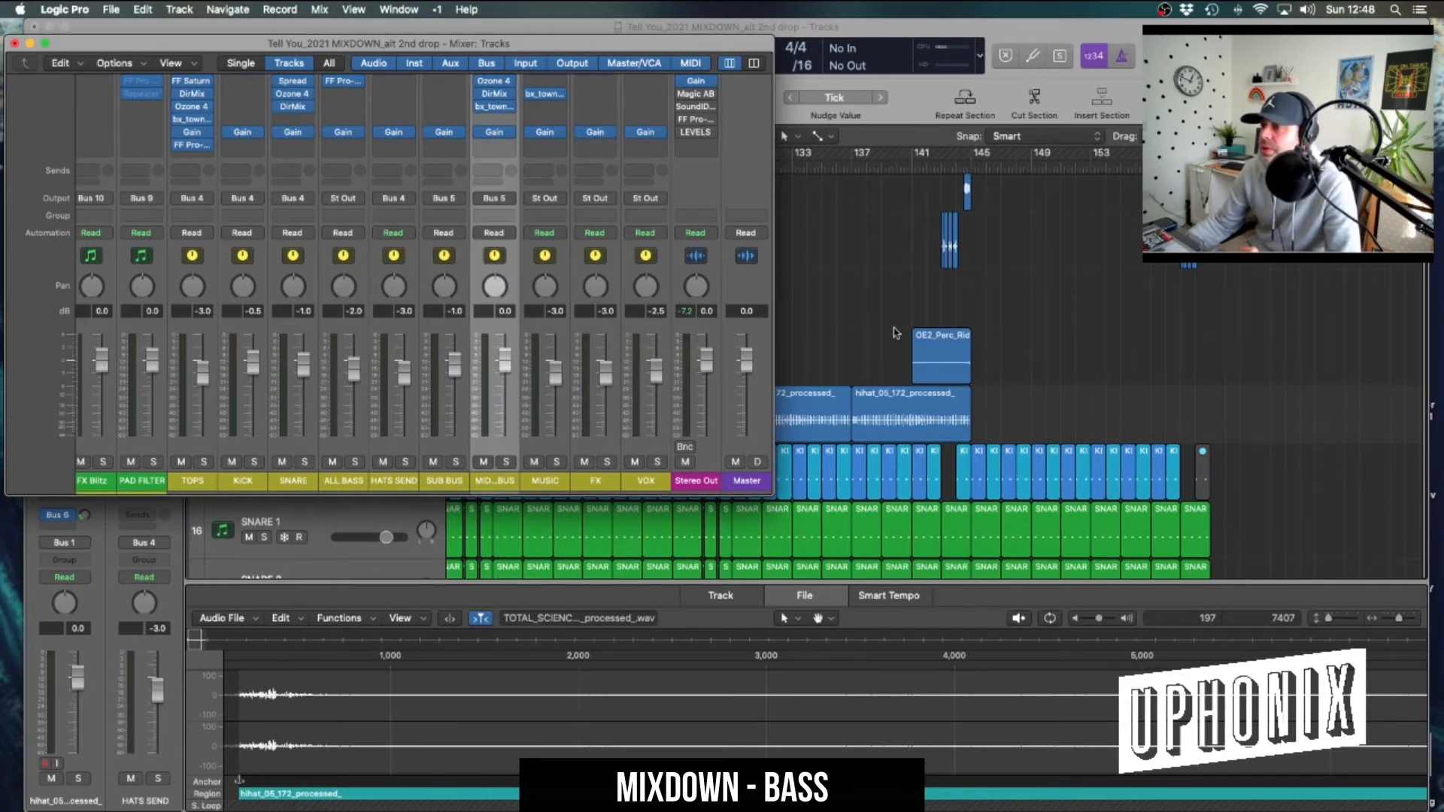
key(super+w)
Compare the plug-ins and output buses of the BASS 1, BASS 1 SUB, BASS 2 and BASS 2 SUB tracks
scroll(283, 378, down, 10)
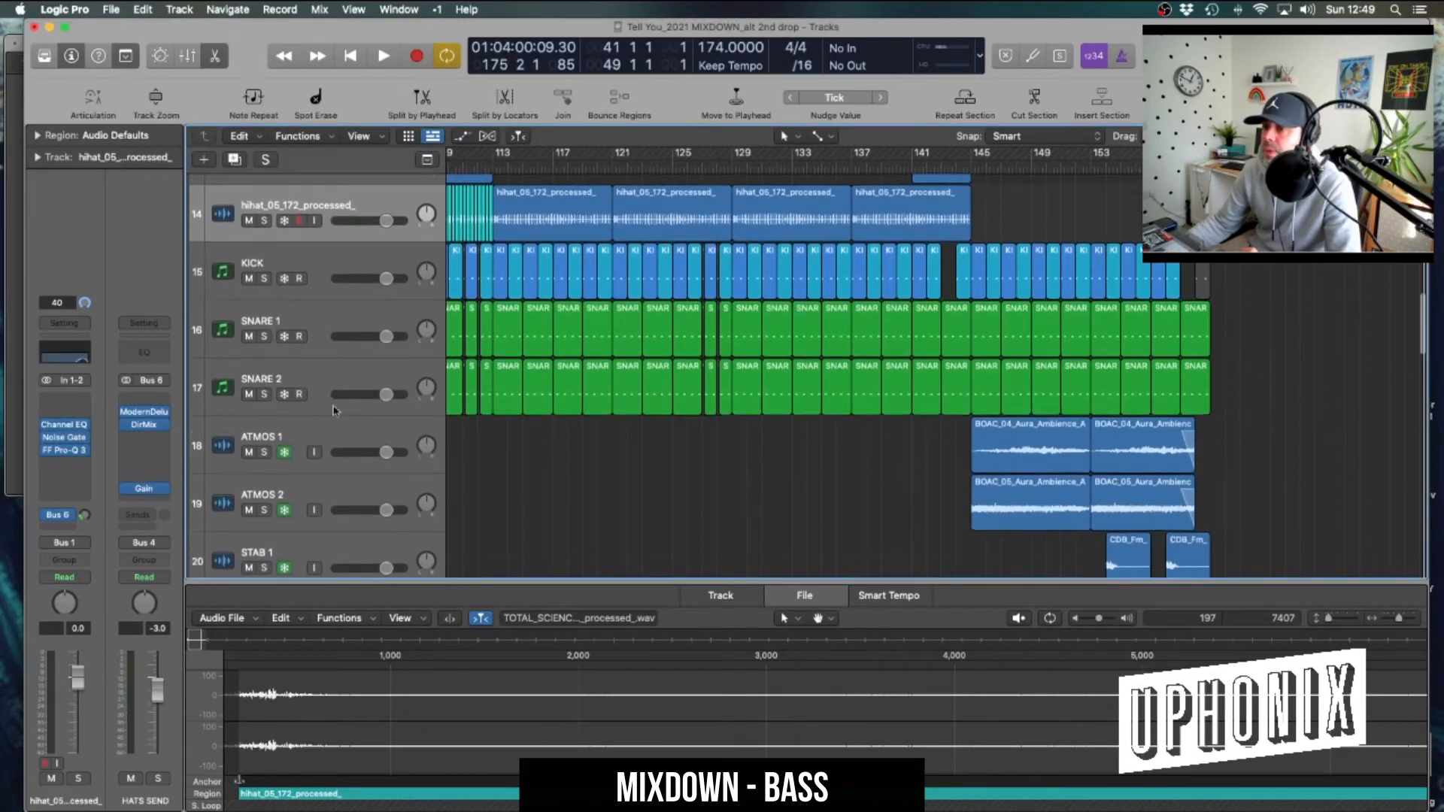
scroll(282, 378, down, 5)
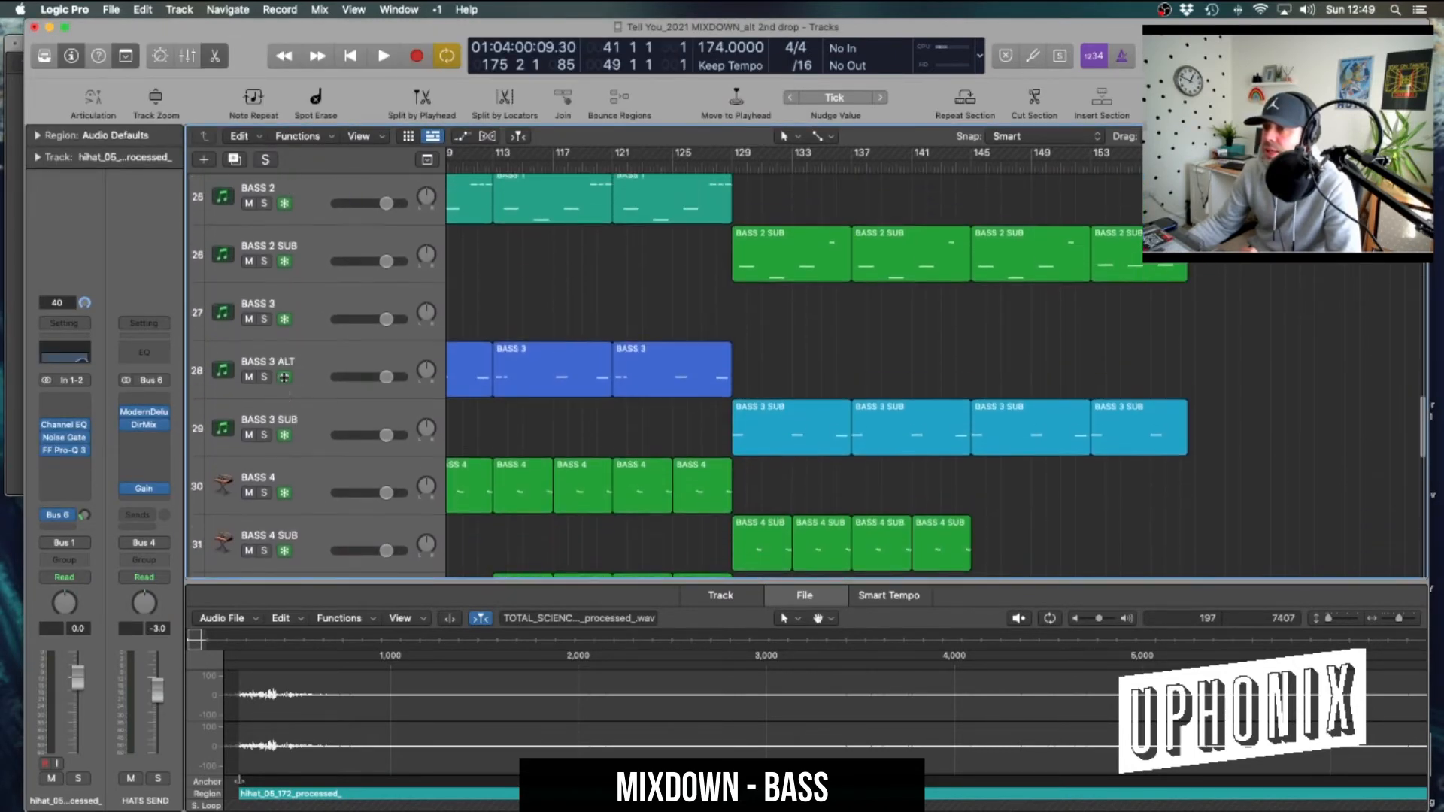
click(304, 199)
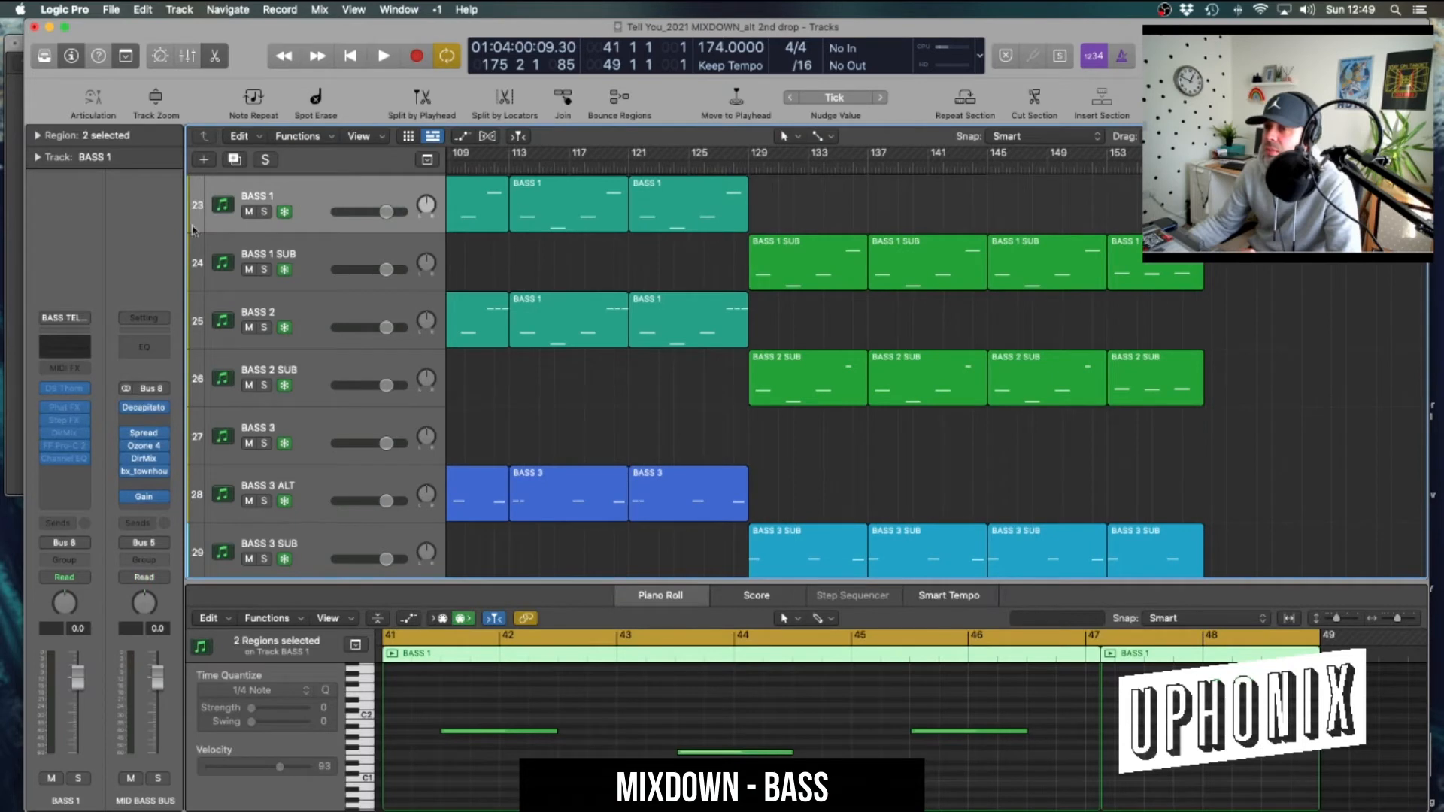
click(309, 253)
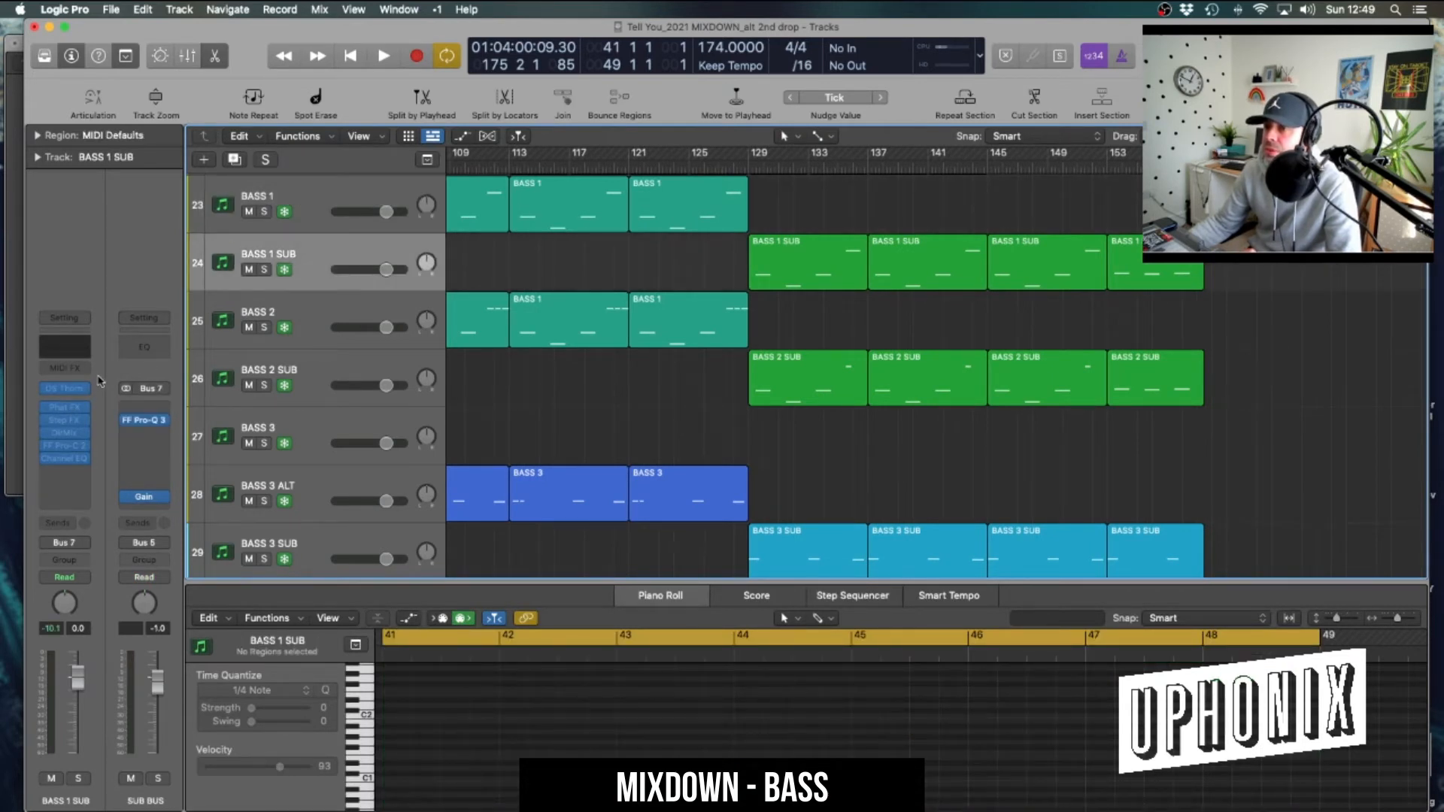
click(309, 311)
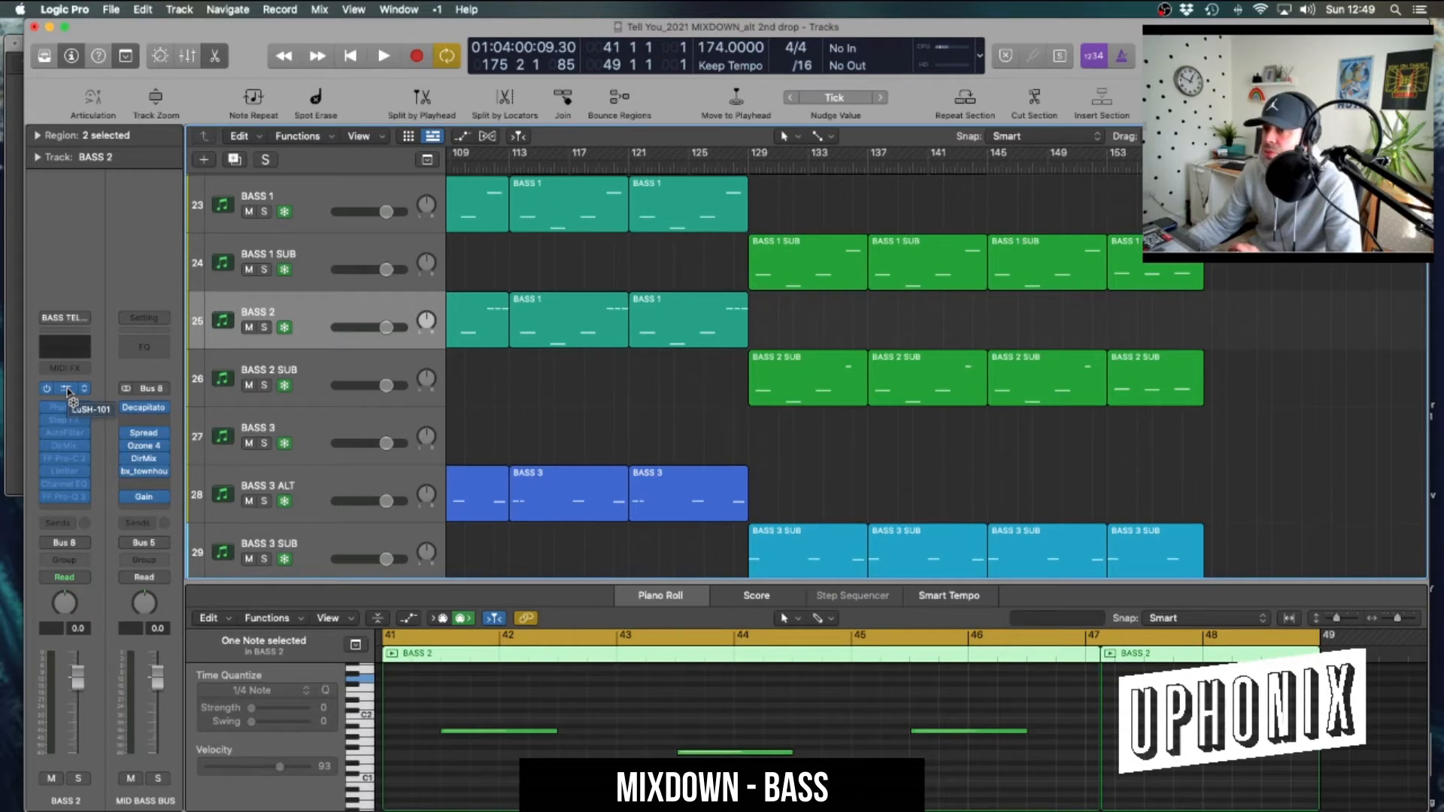
click(292, 371)
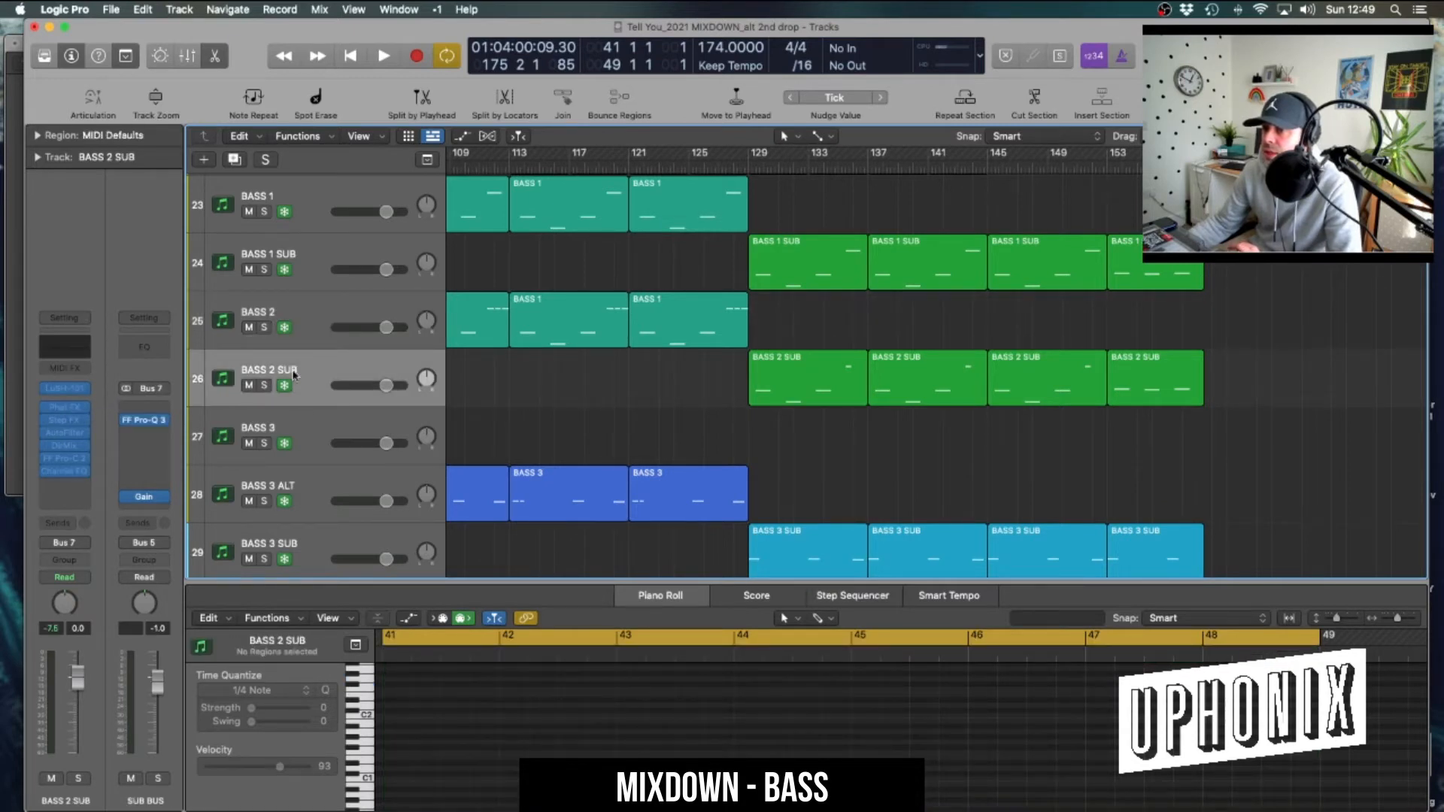
Compare the plug-ins and output buses of the BASS 3, BASS 3 ALT, BASS 3 SUB and BASS 4 tracks
click(308, 425)
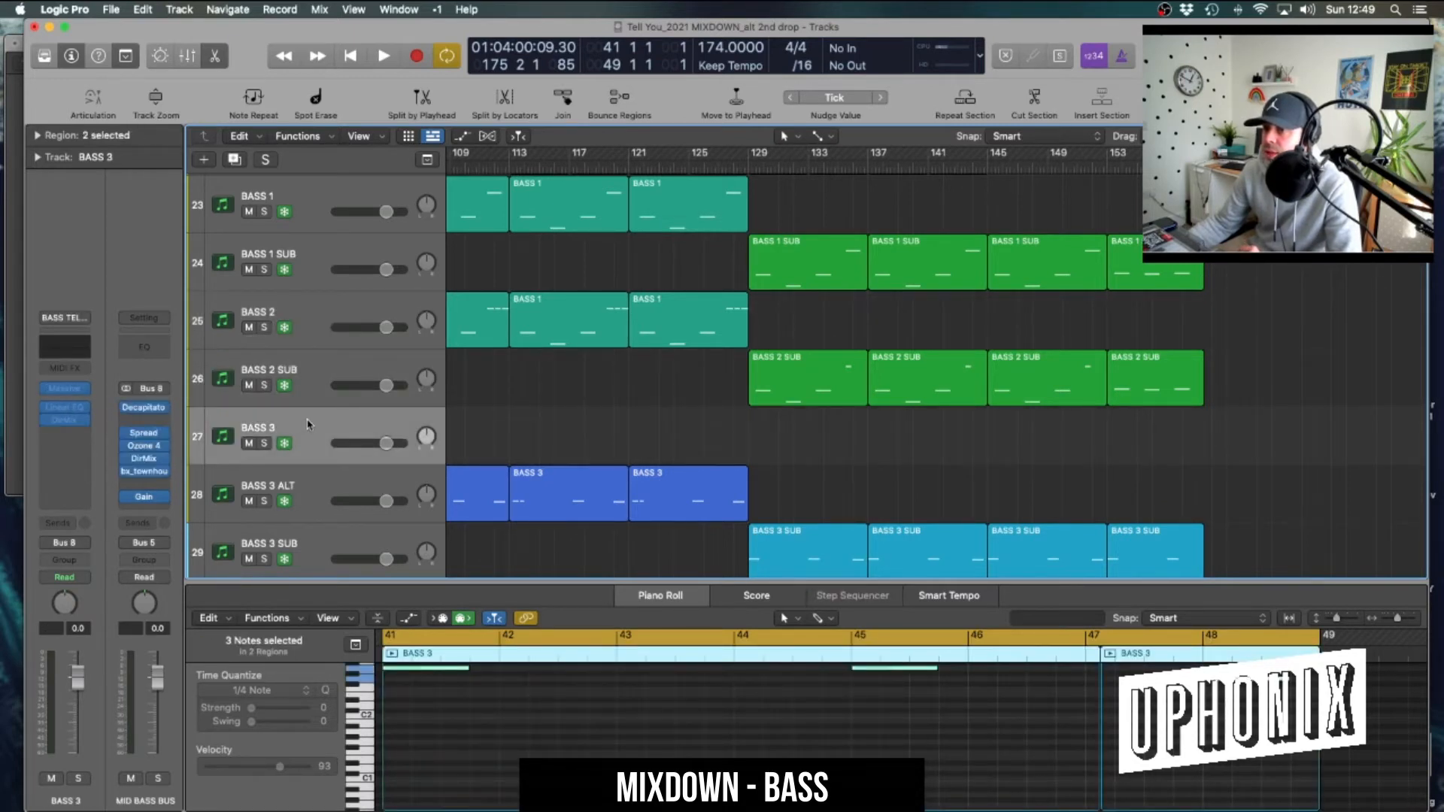
click(316, 480)
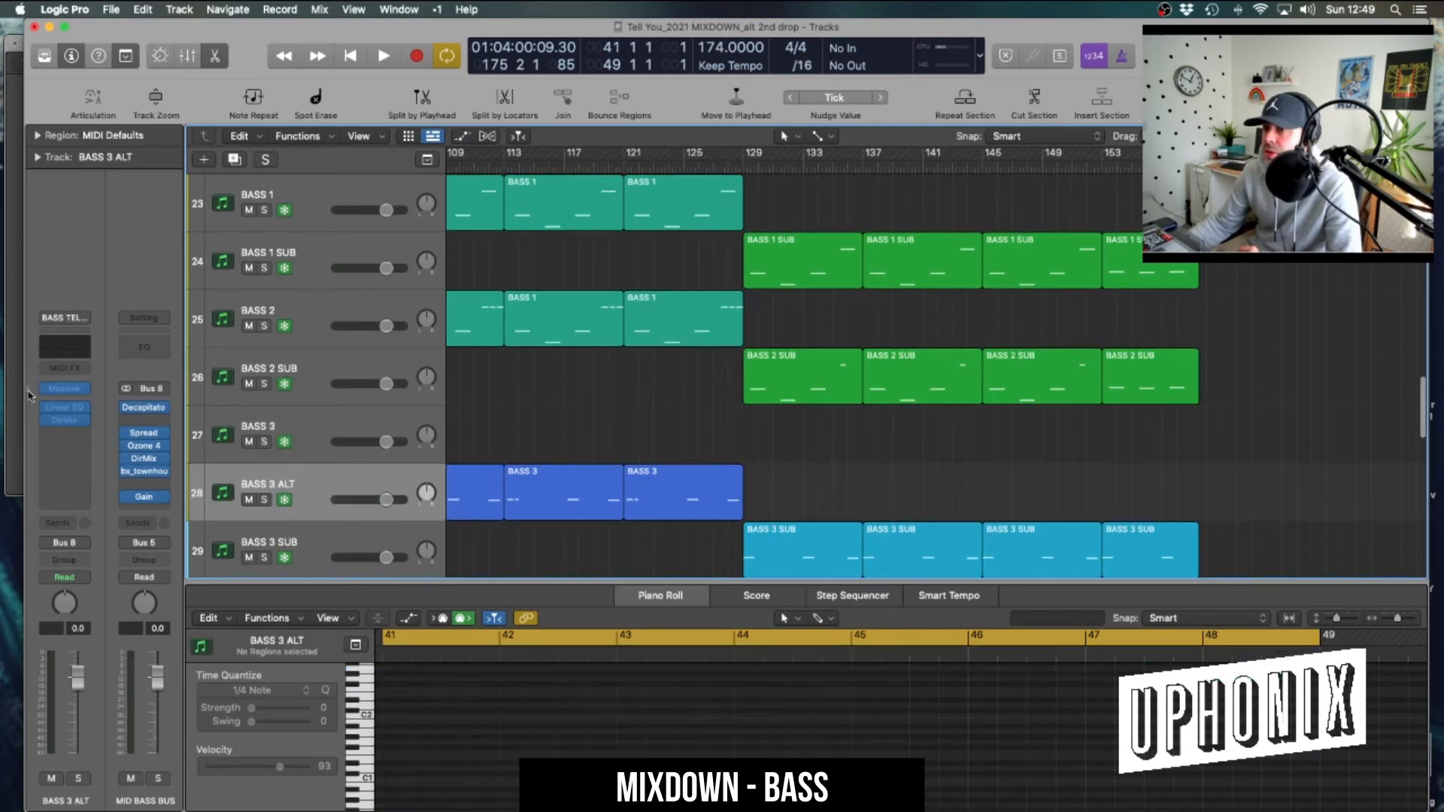
scroll(316, 444, down, 3)
click(322, 449)
scroll(322, 449, down, 3)
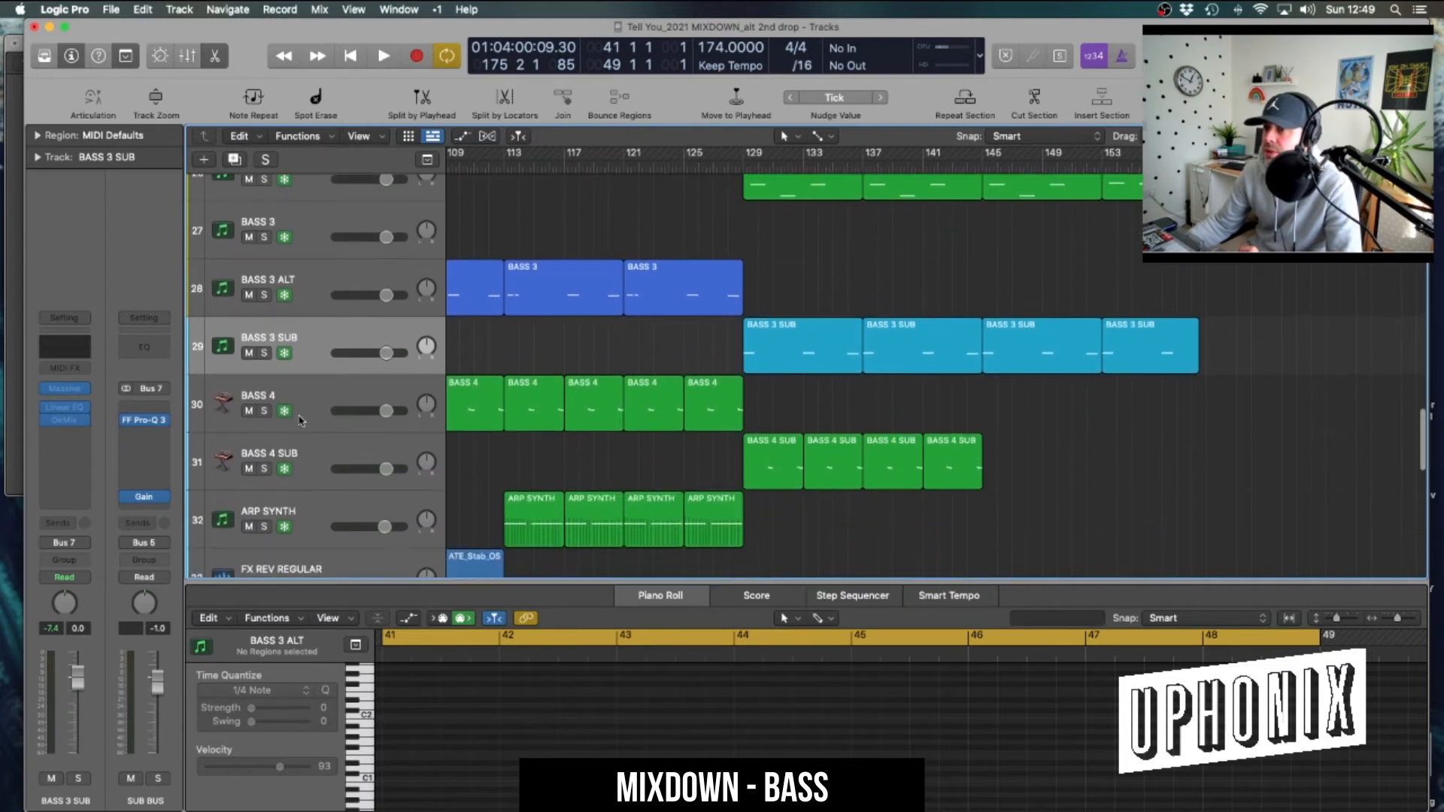
click(315, 376)
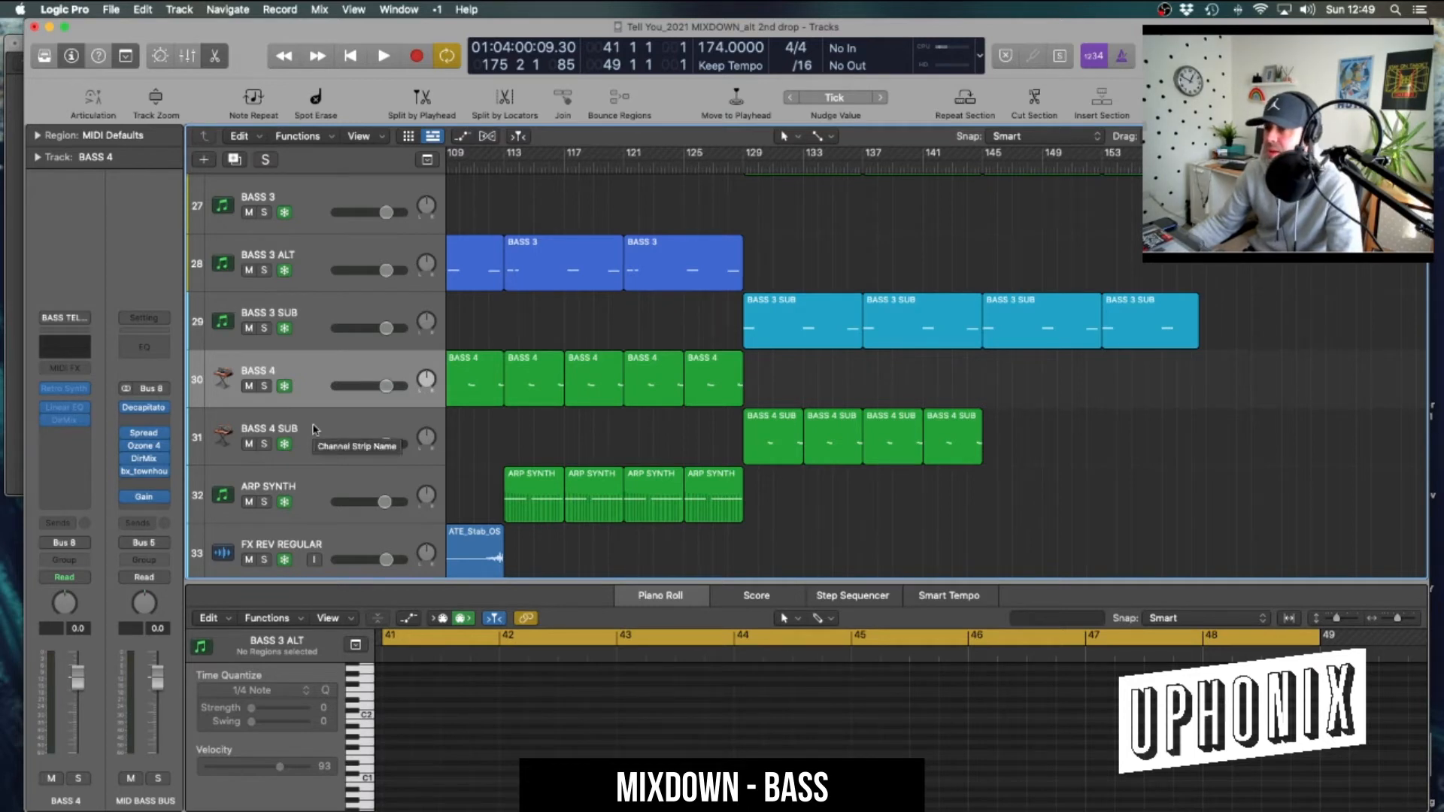
click(314, 385)
Select the BASS 2 track, set the cycle range from bar 129 to bar 161 and start playback there
scroll(307, 380, up, 8)
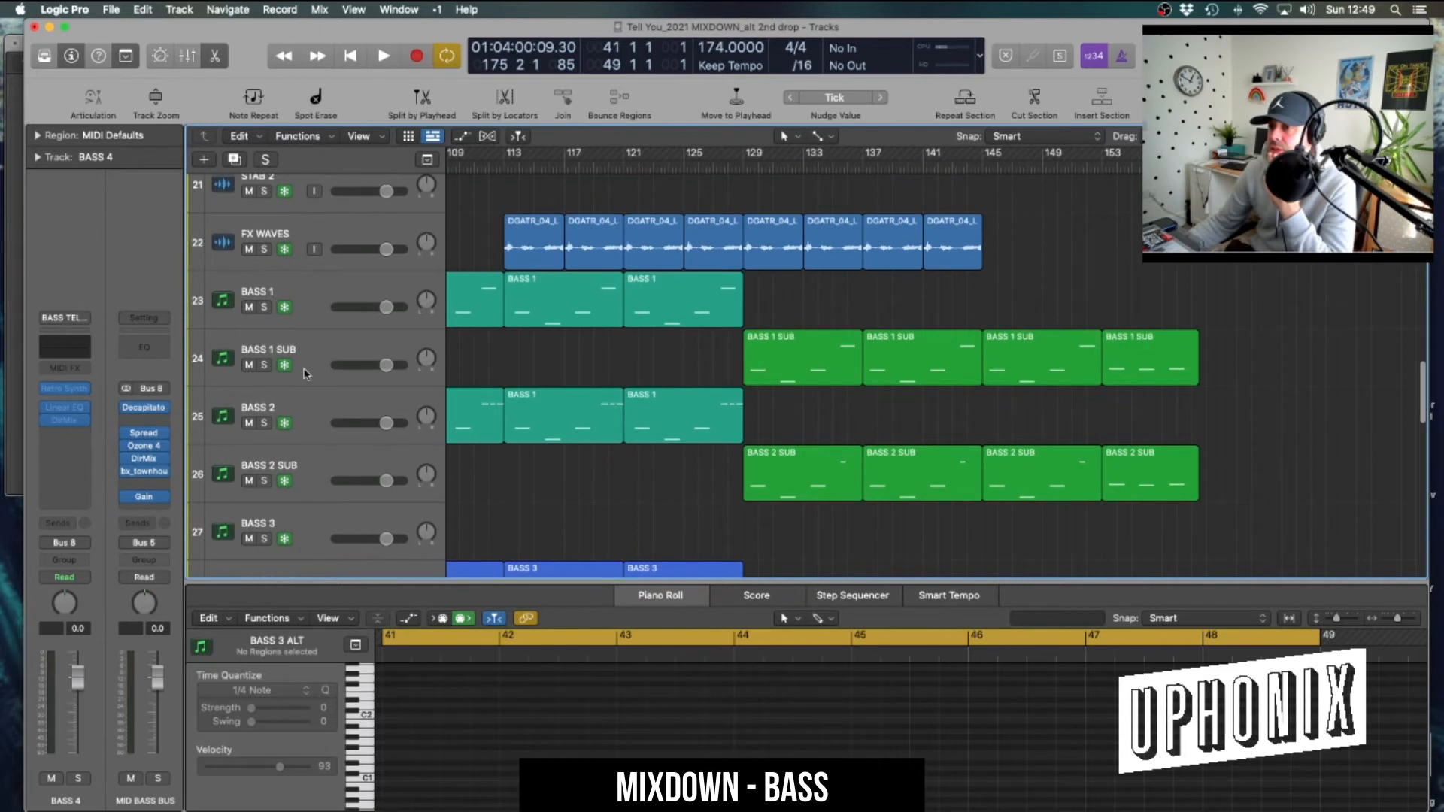
click(315, 406)
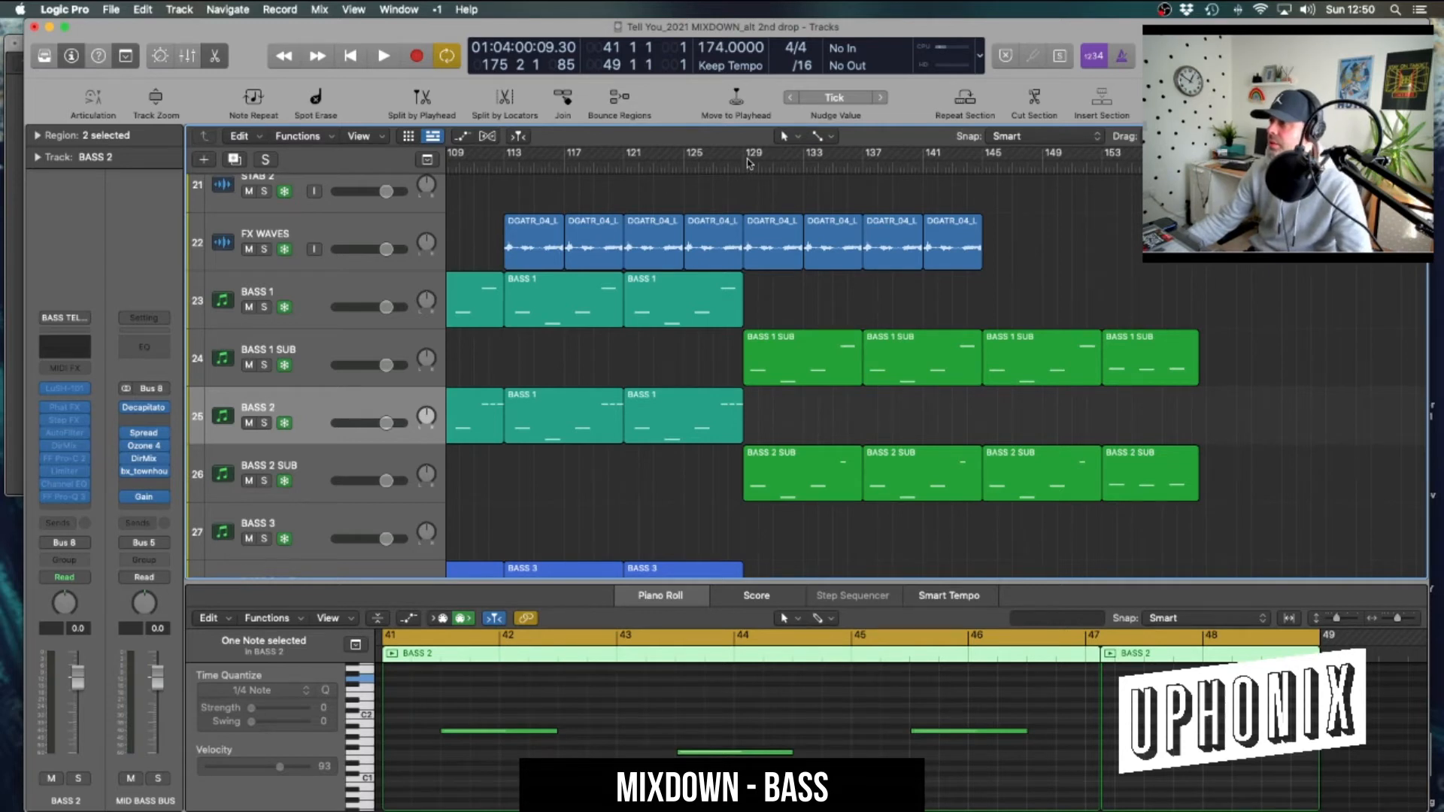
drag(747, 163, 1233, 157)
scroll(868, 269, left, 3)
scroll(867, 268, left, 2)
key(space)
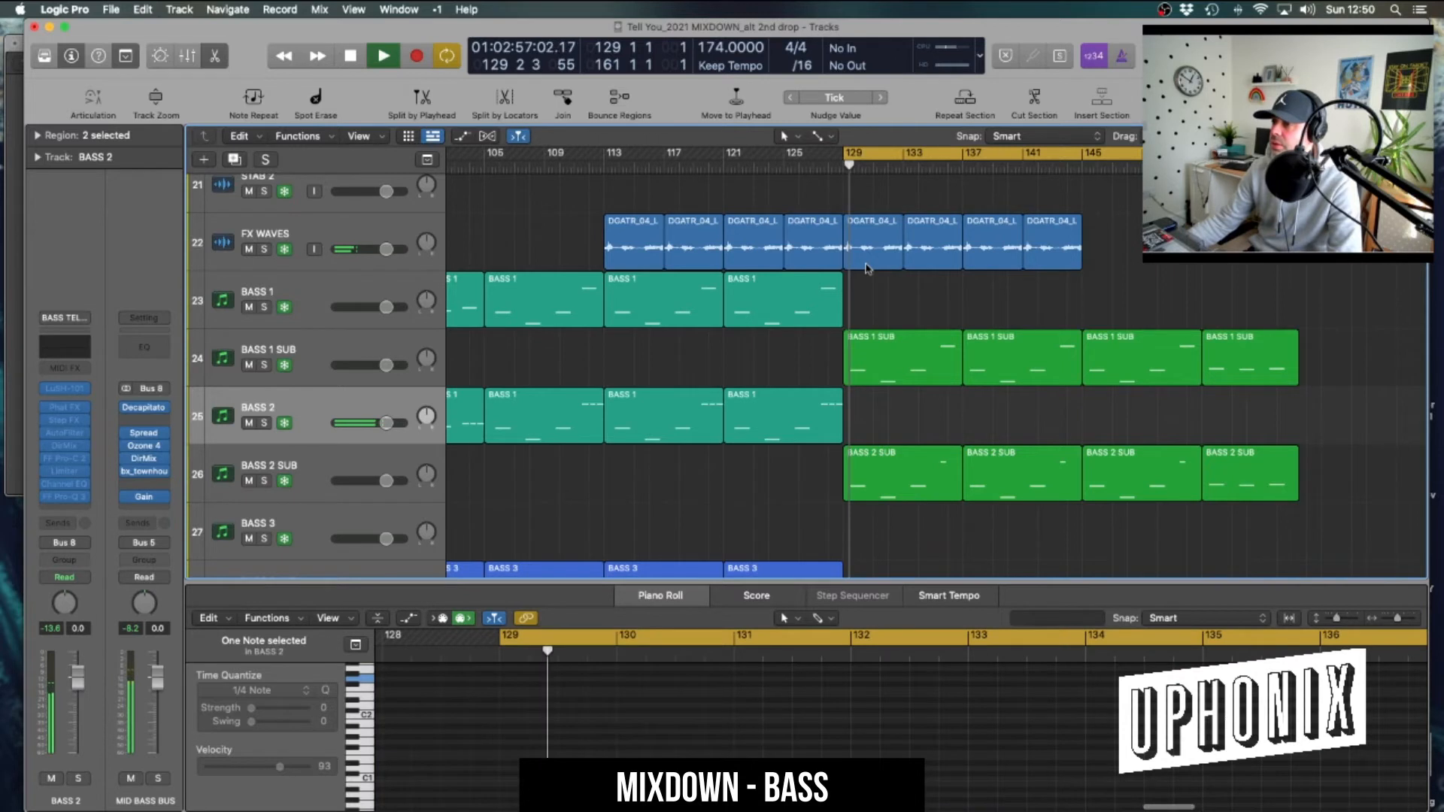
Play the bass section from about bar 113 and the changeover to the SUB regions at bar 129
click(602, 166)
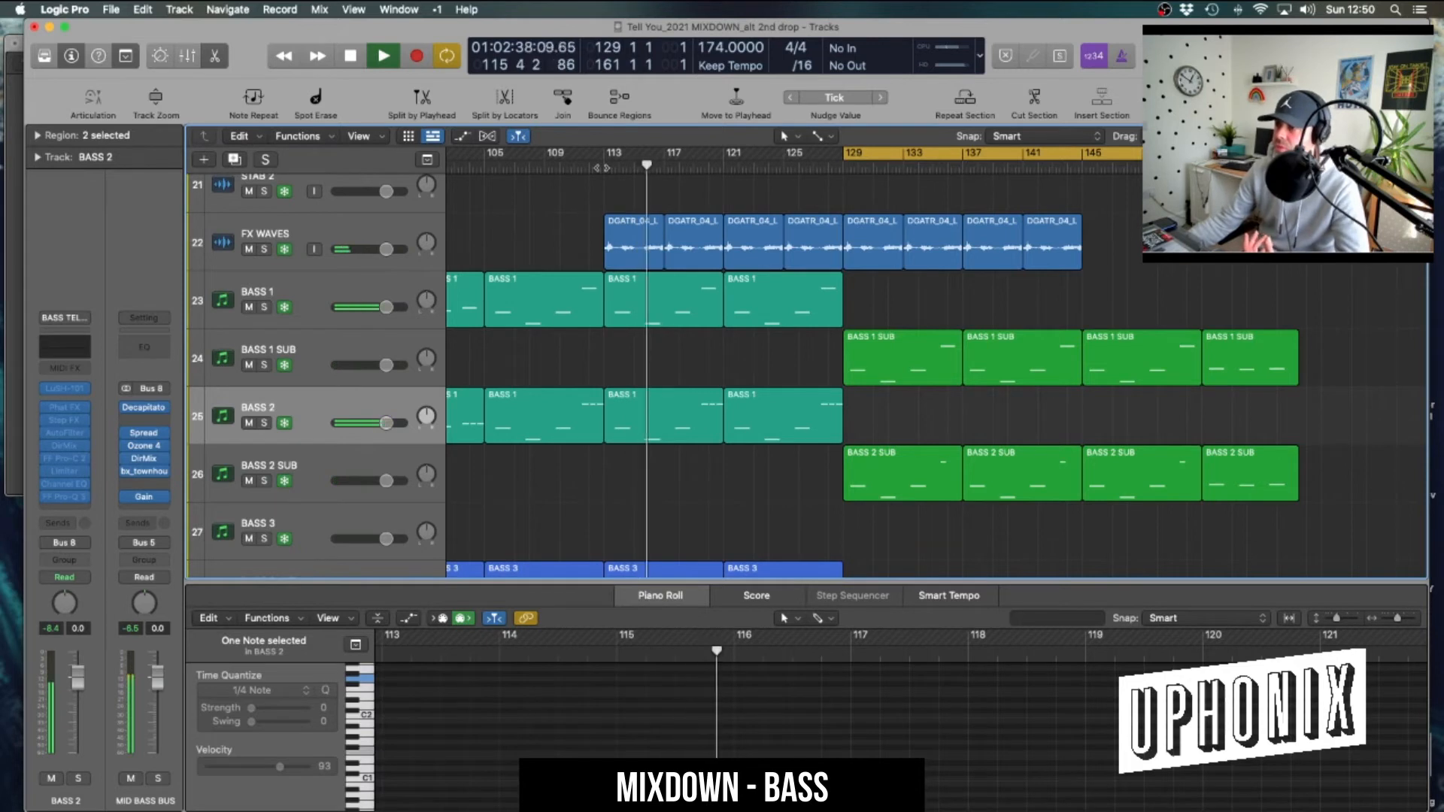
click(828, 166)
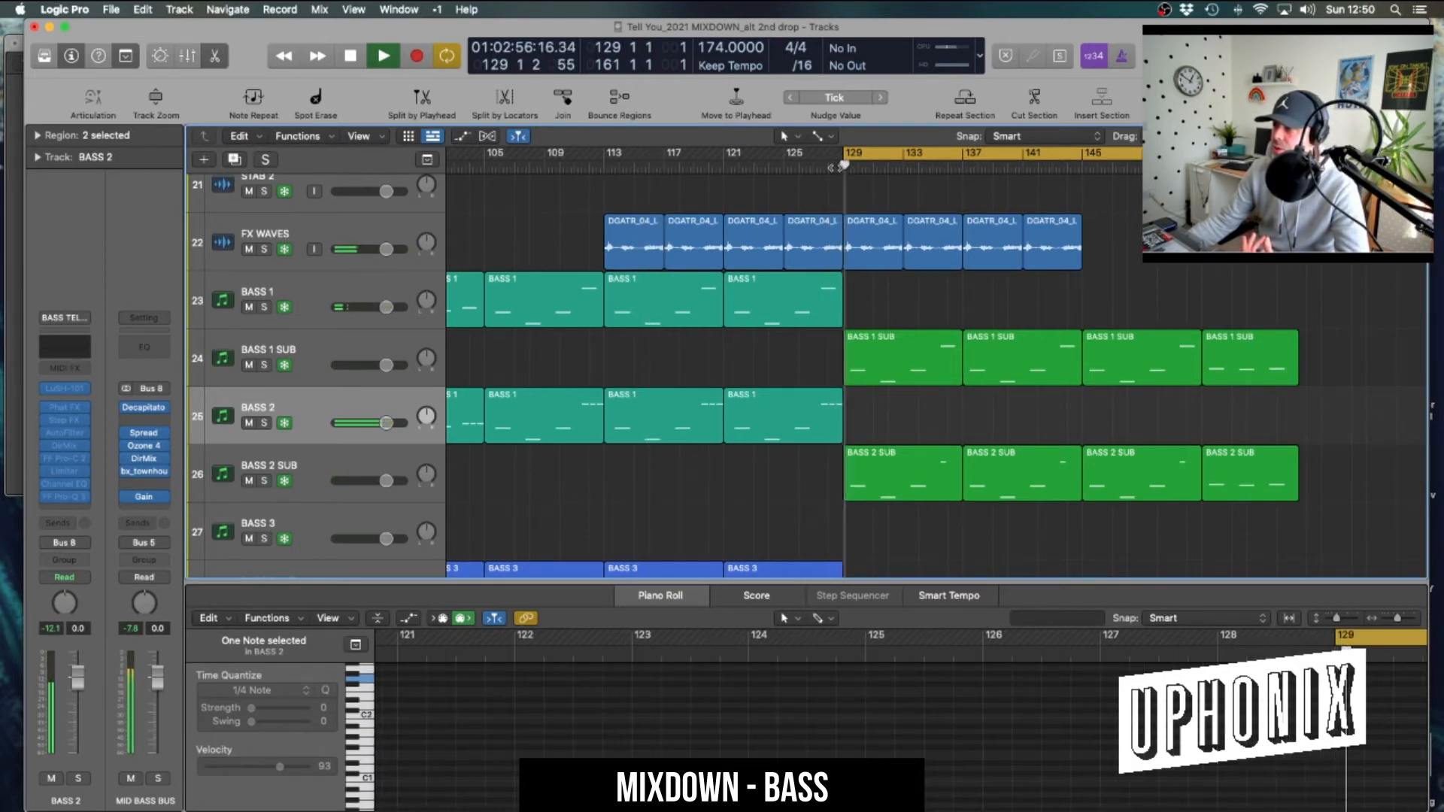
Select the BASS 1 SUB track and review the FF Pro-Q 3 low-pass filter on its SUB BUS
click(416, 380)
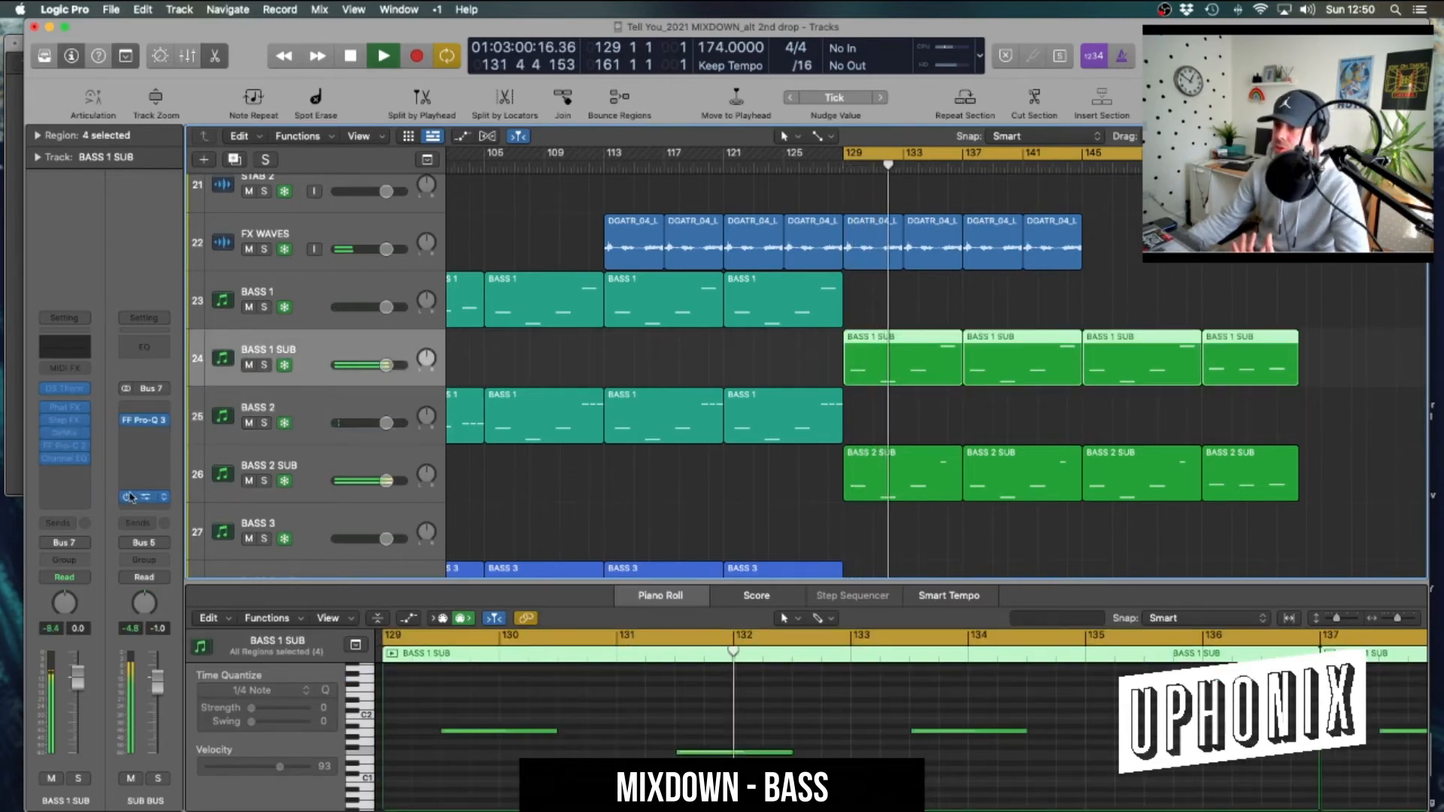
click(148, 423)
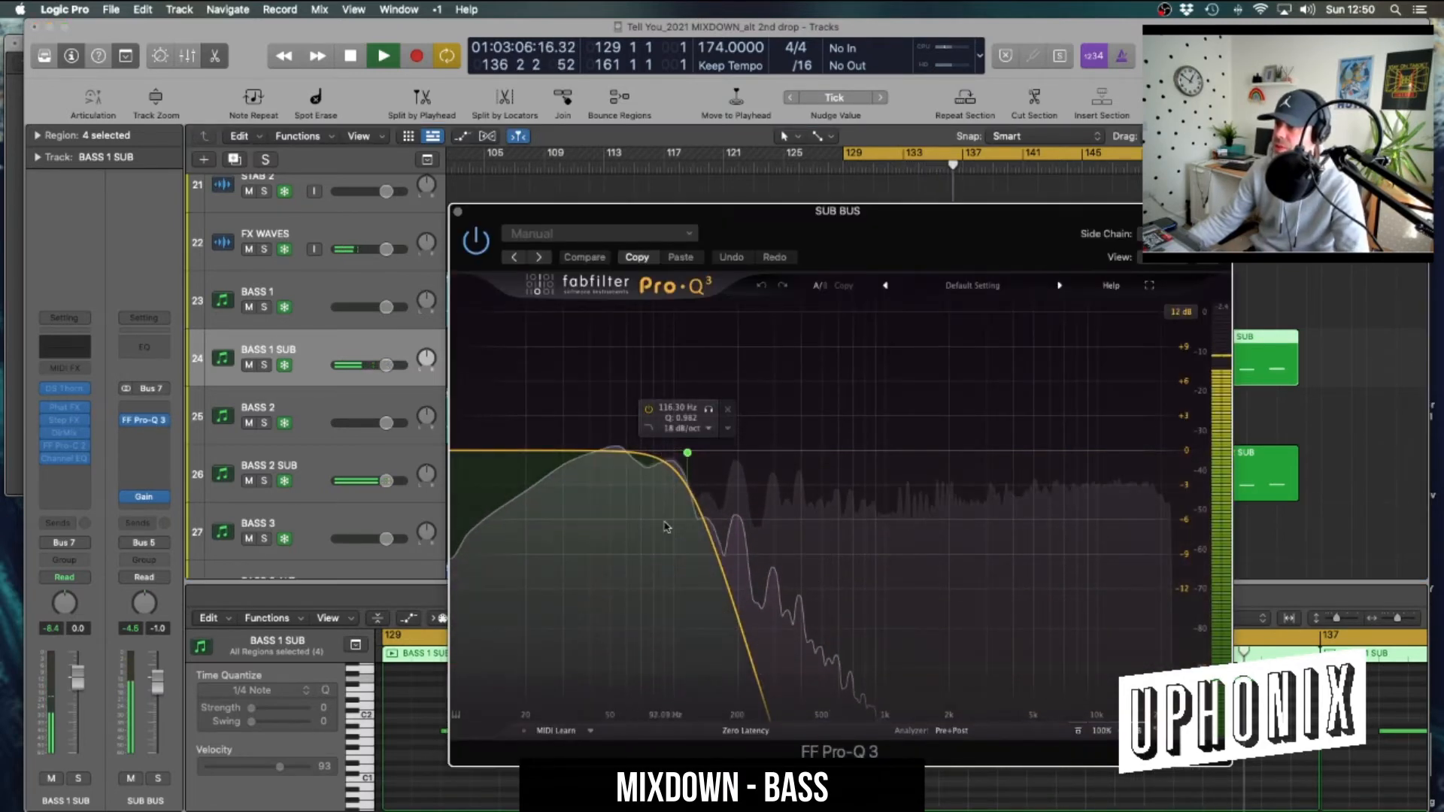
key(super+w)
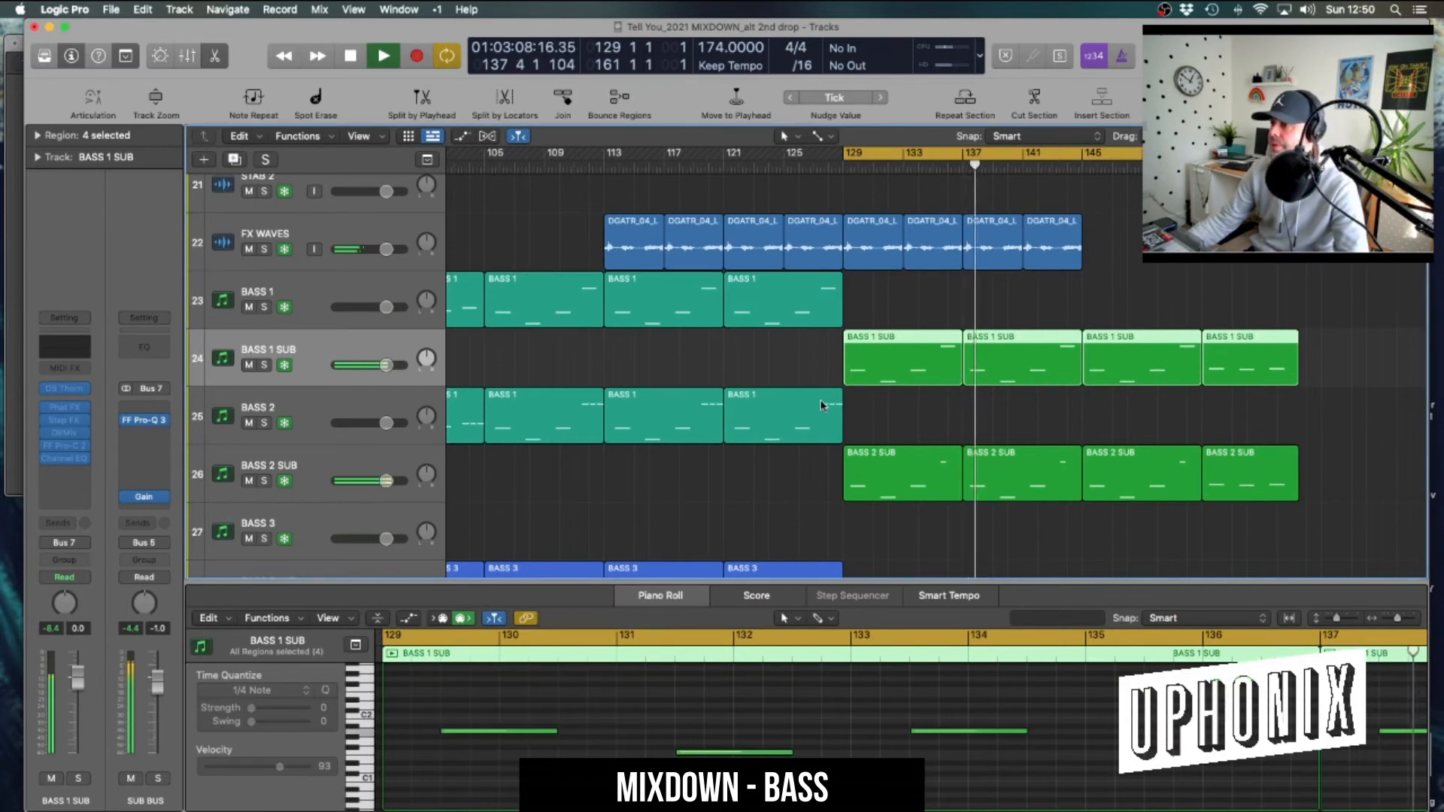
Look through the BASS 2 SUB, BASS 3 SUB and BASS 4 SUB tracks during playback, clear the region selection and stop playback
scroll(812, 410, down, 5)
scroll(804, 416, down, 1)
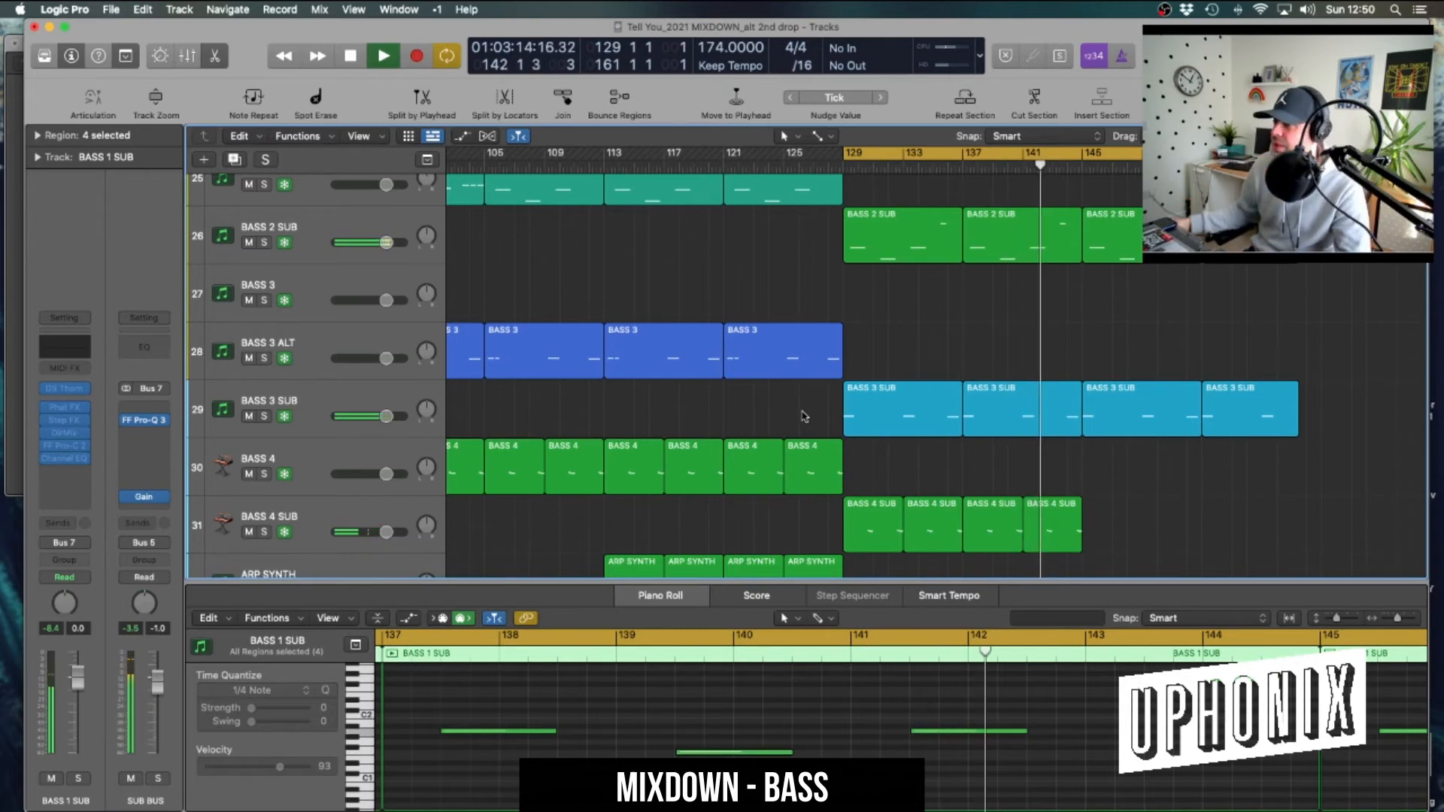
scroll(945, 390, up, 3)
click(950, 387)
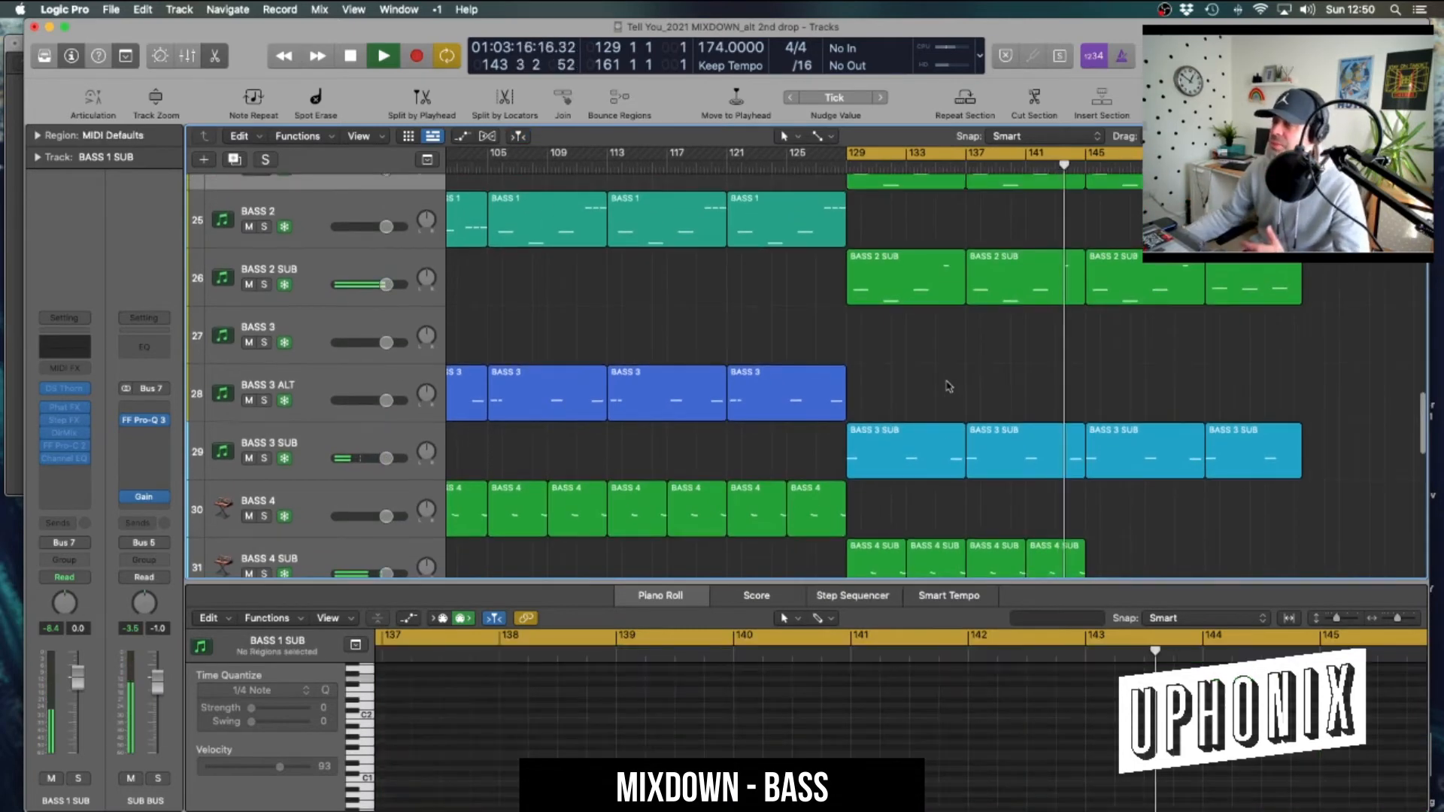
scroll(933, 429, down, 6)
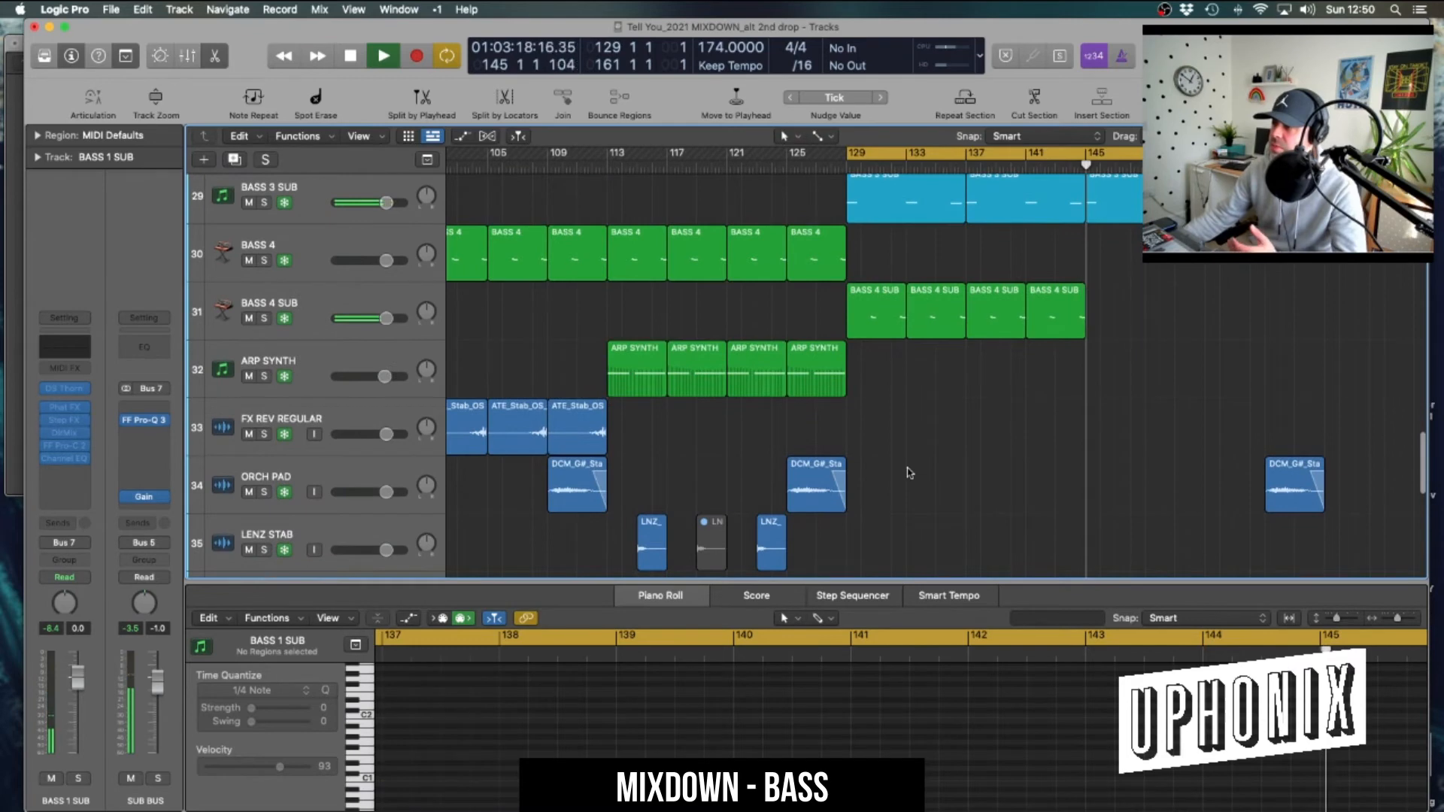
click(1015, 154)
key(space)
scroll(759, 442, down, 3)
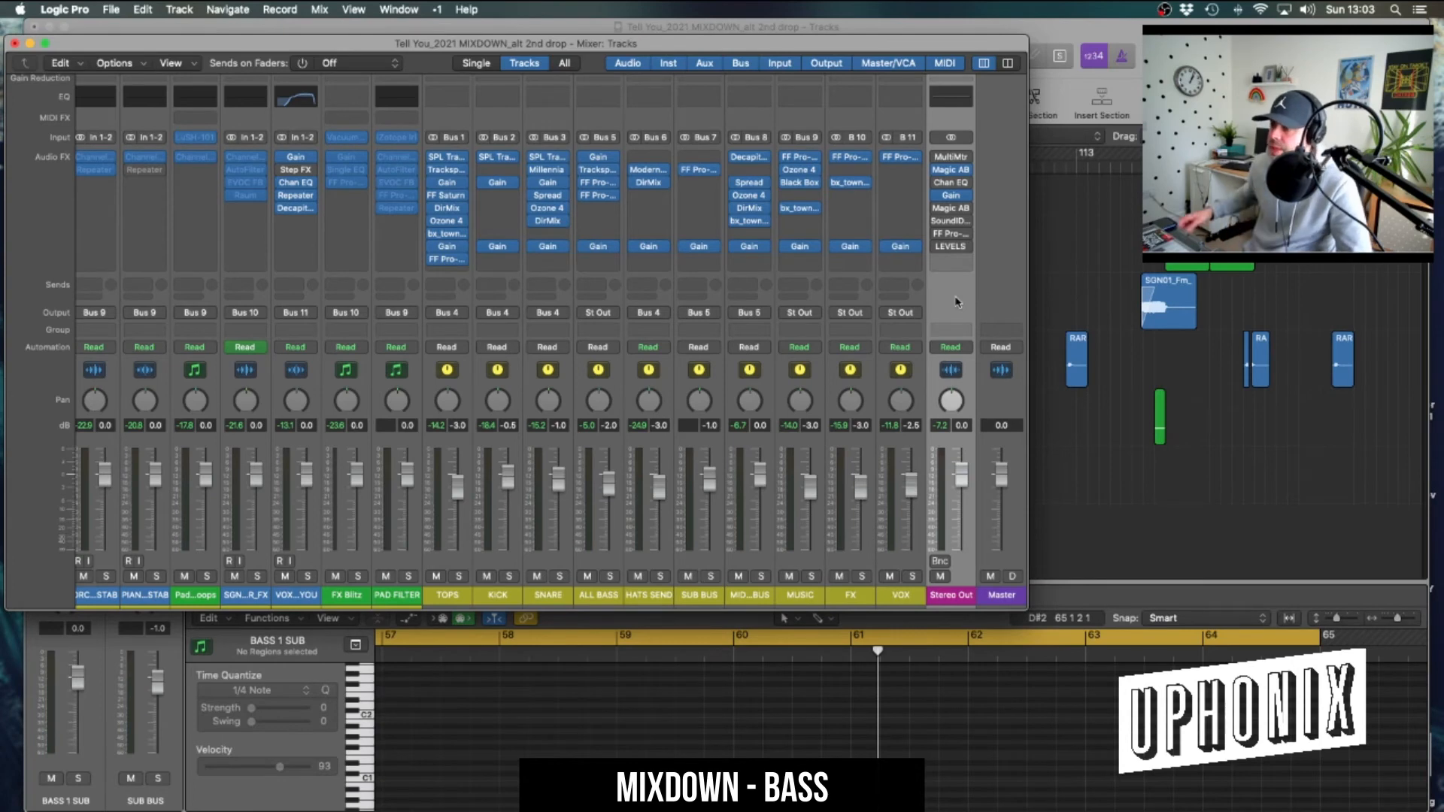
Select the MID BASS BUS strip in the Mixer and review its Decapitator and Stereo Spread settings
click(744, 598)
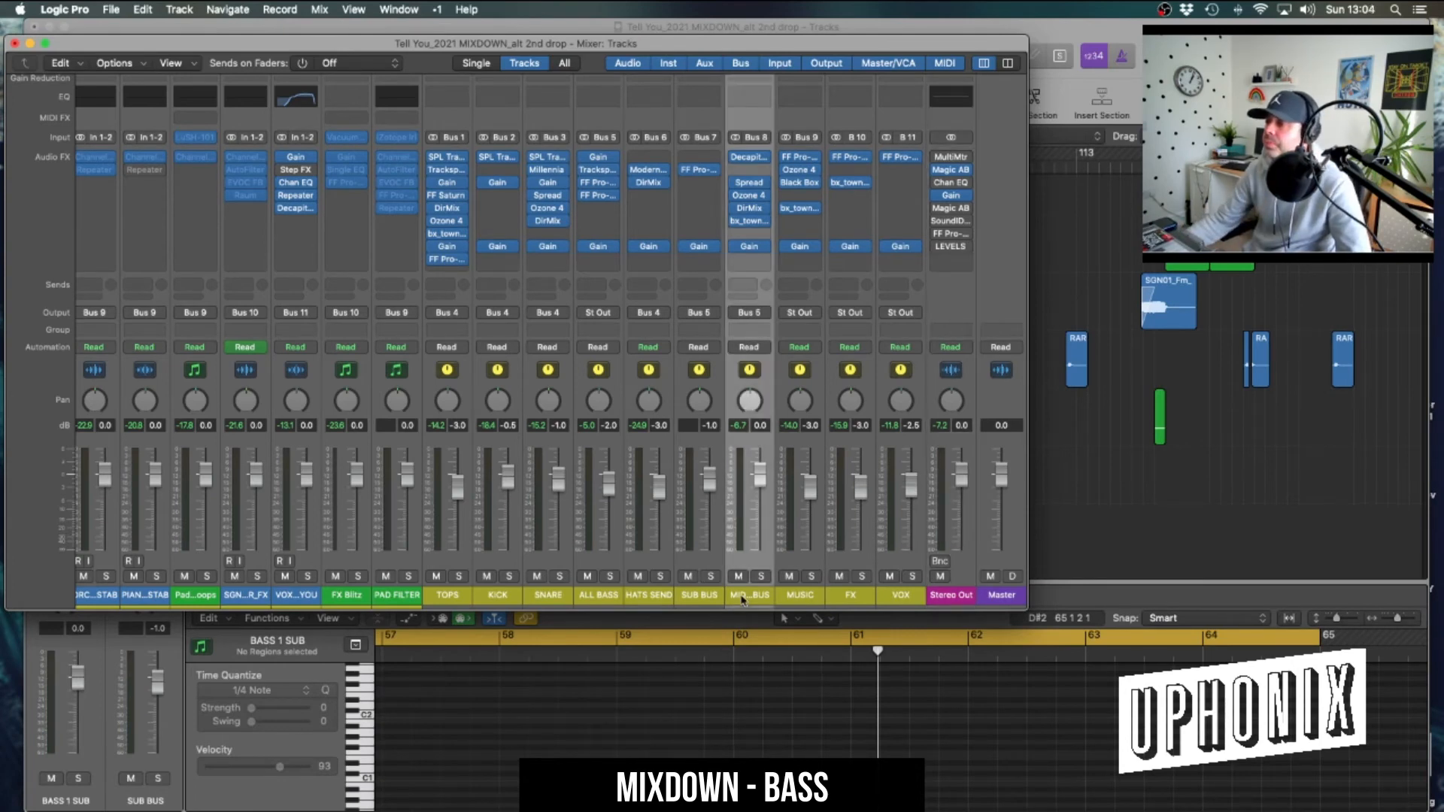
click(751, 160)
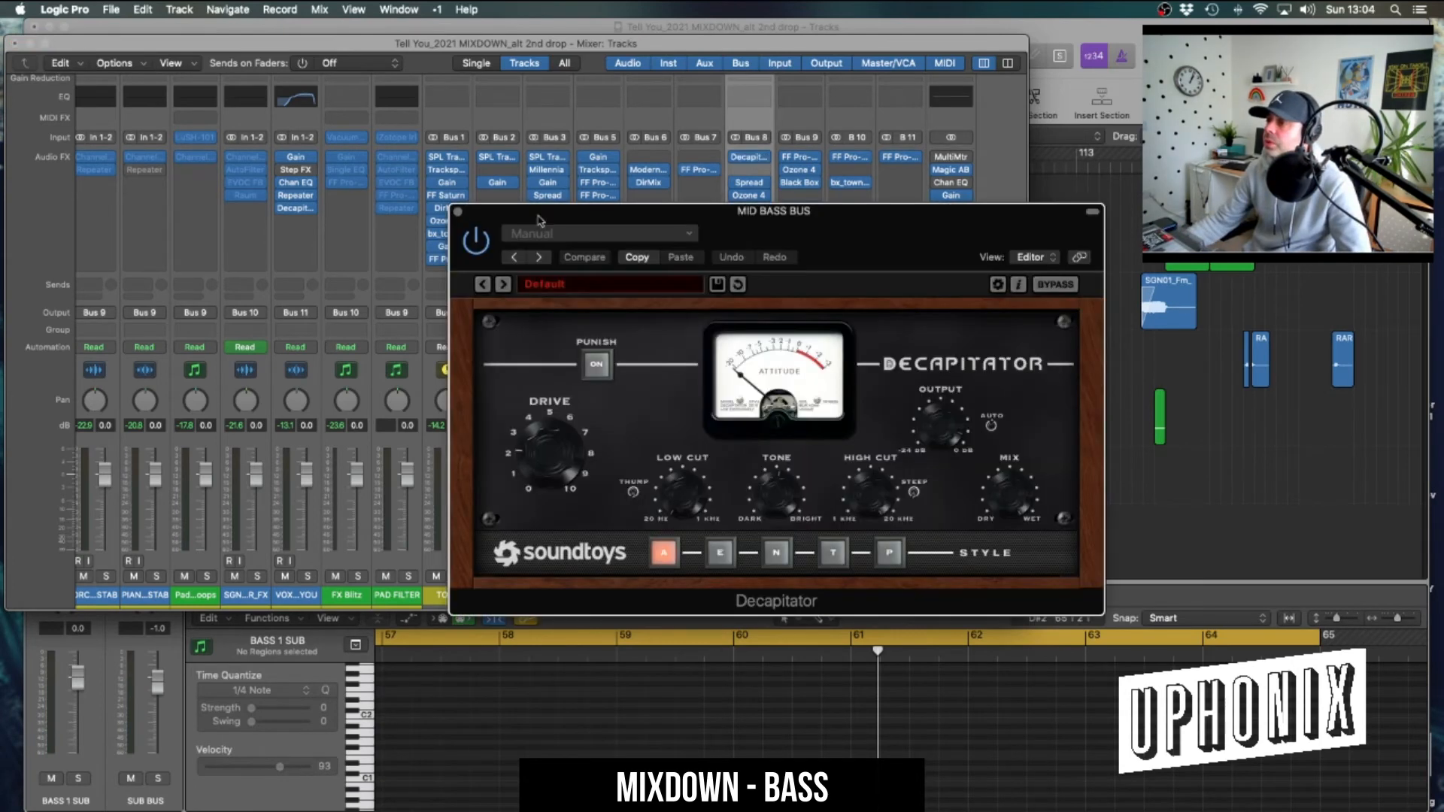
click(753, 159)
click(749, 182)
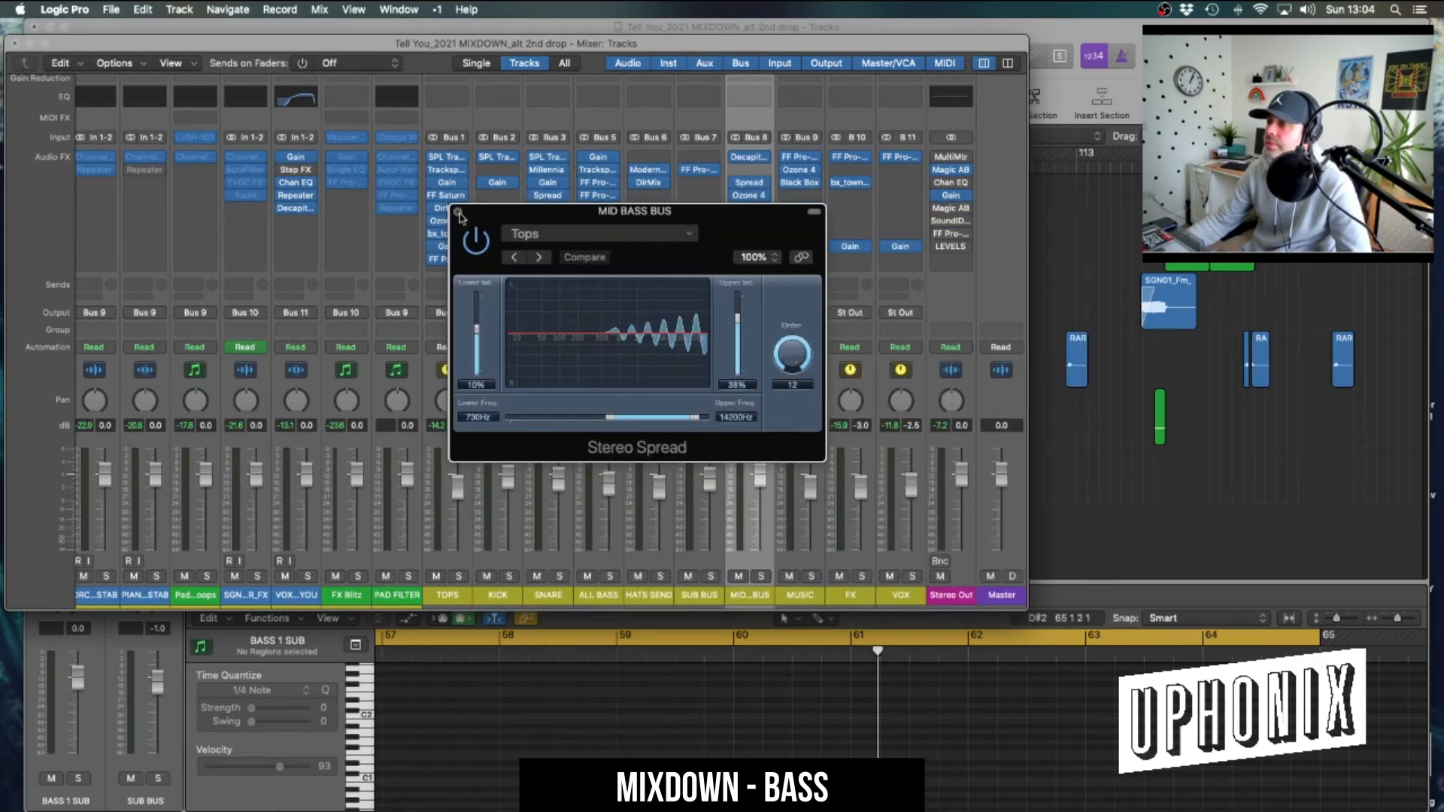
click(459, 213)
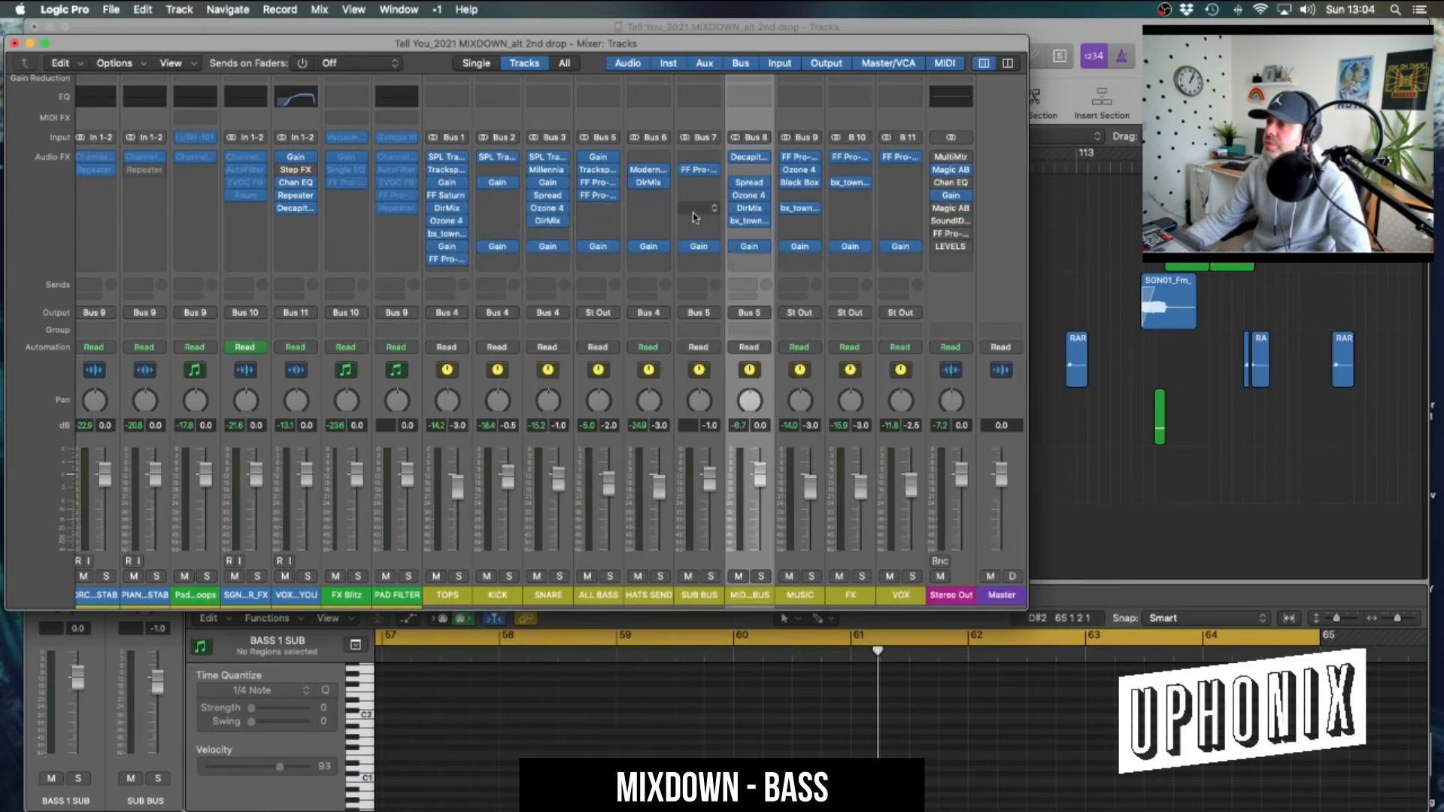
Review the Ozone 4 multiband stereo imaging and the Direction Mixer settings on the MID BASS BUS
click(750, 197)
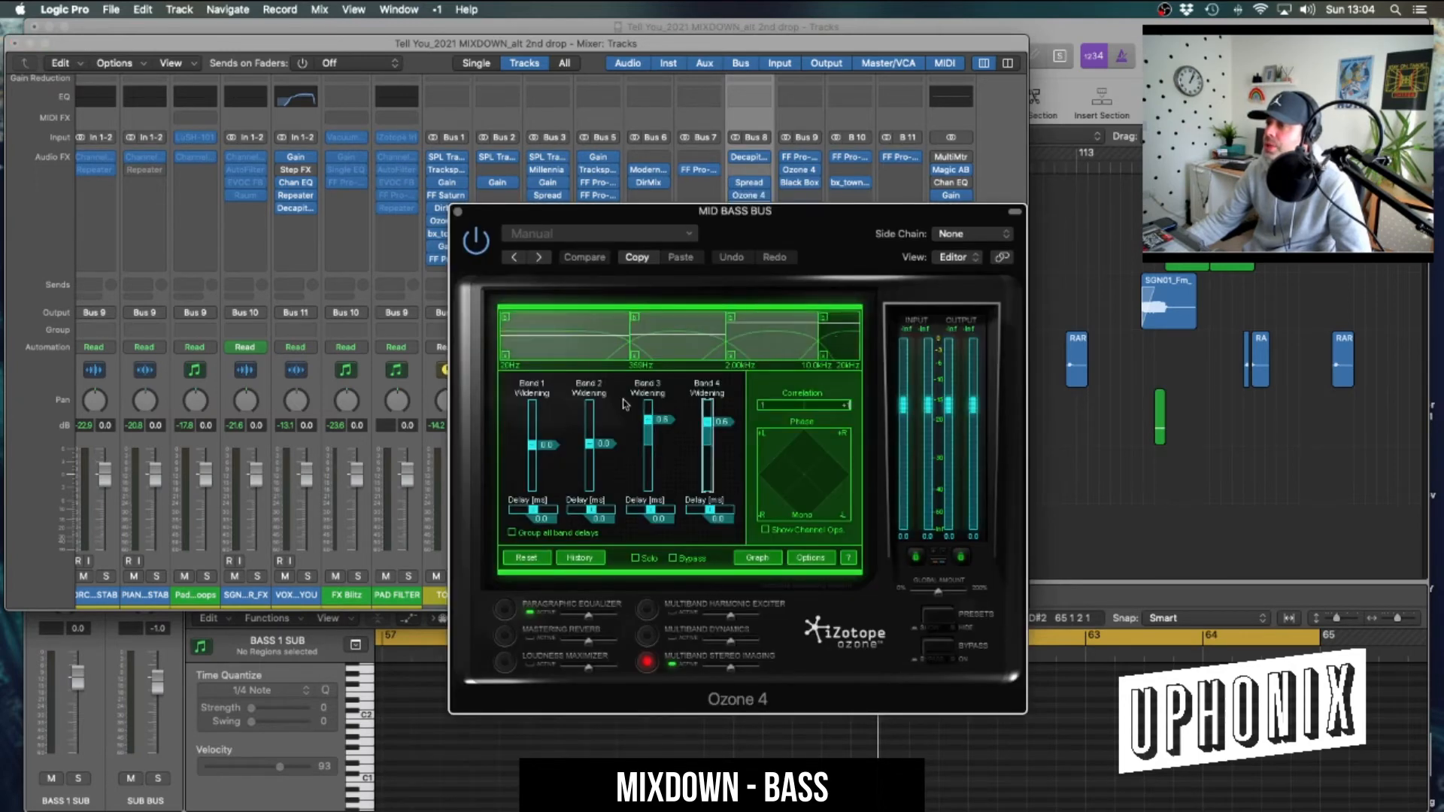
click(458, 212)
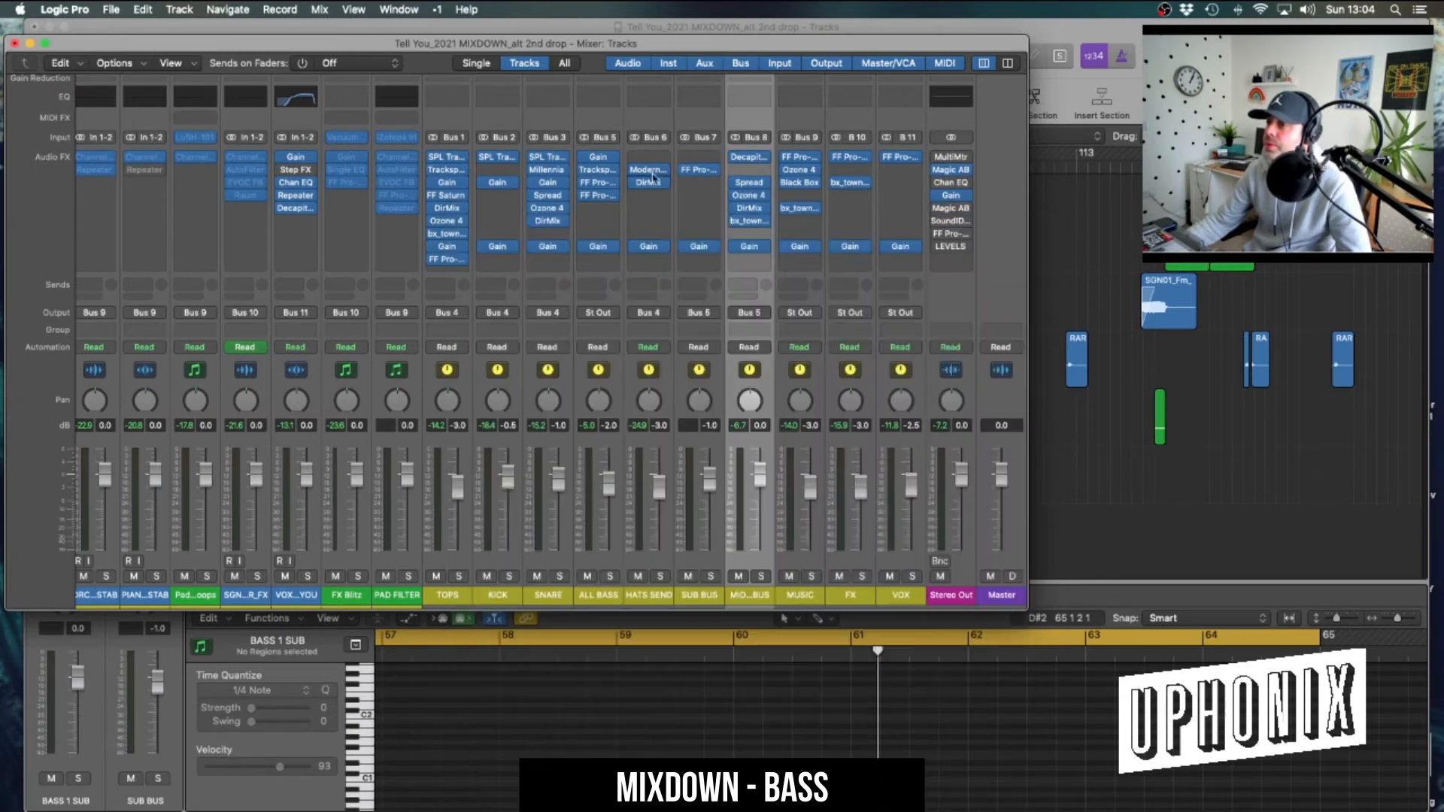
click(753, 209)
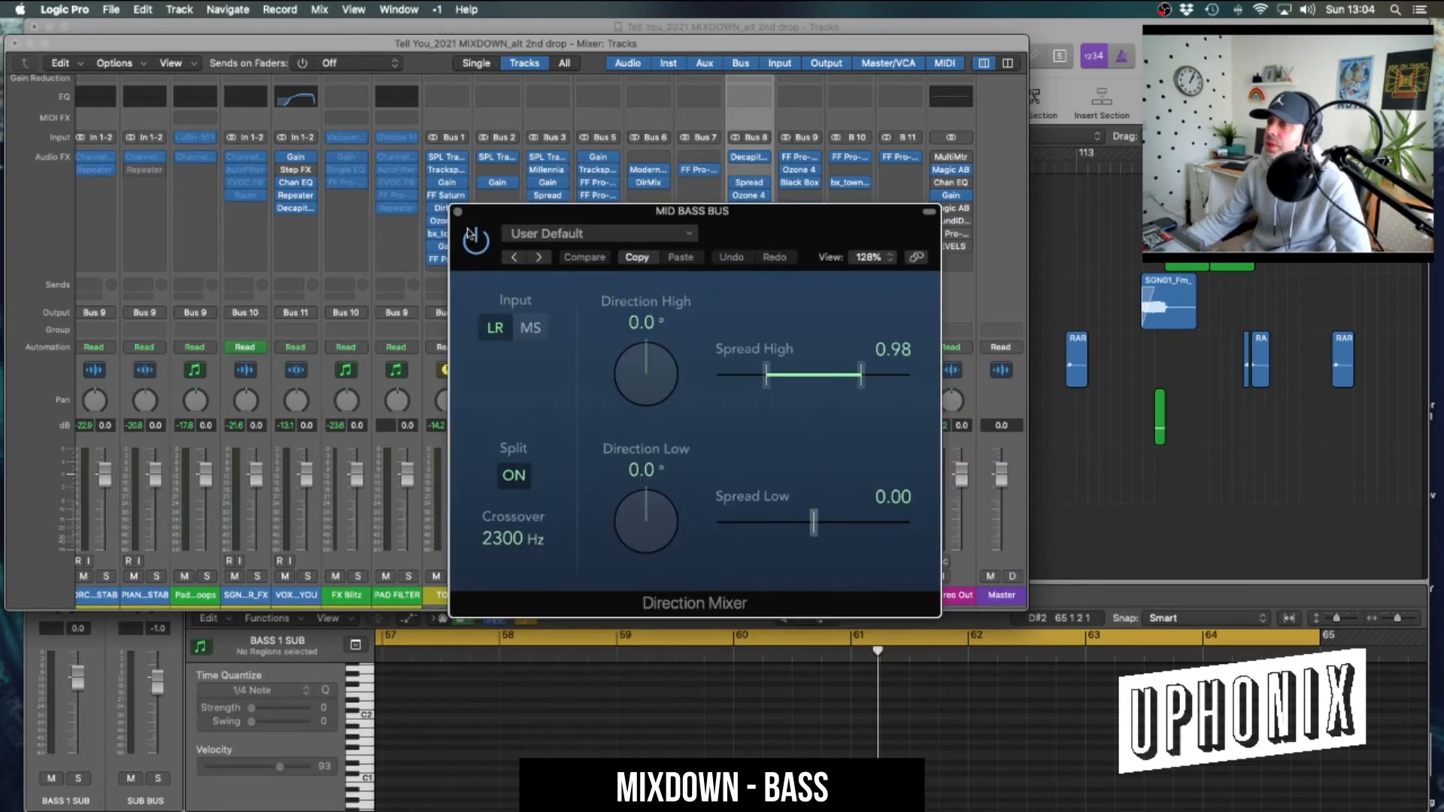
click(457, 211)
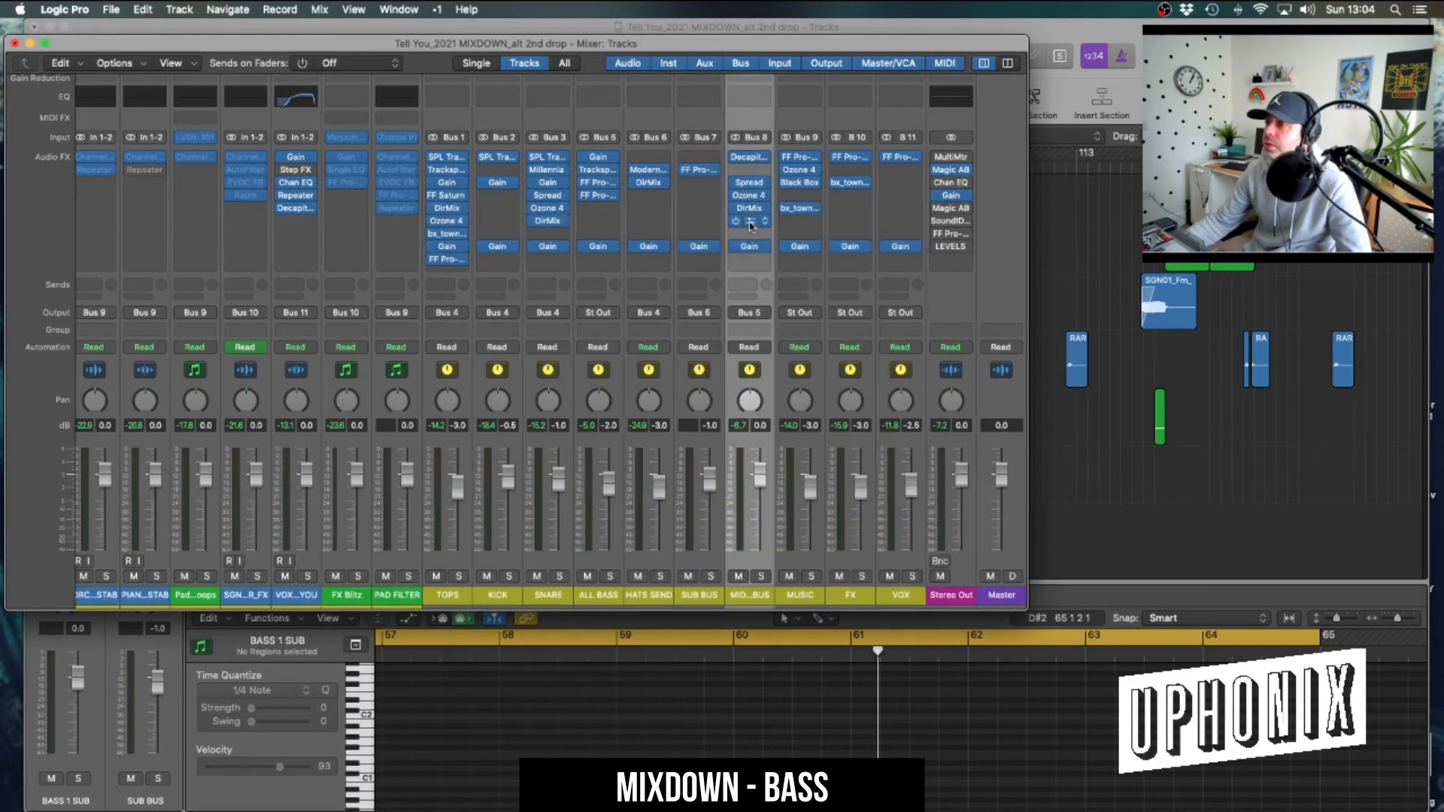
Review the bx_townhouse Buss Compressor and the Gain plug-in on the MID BASS BUS
click(750, 222)
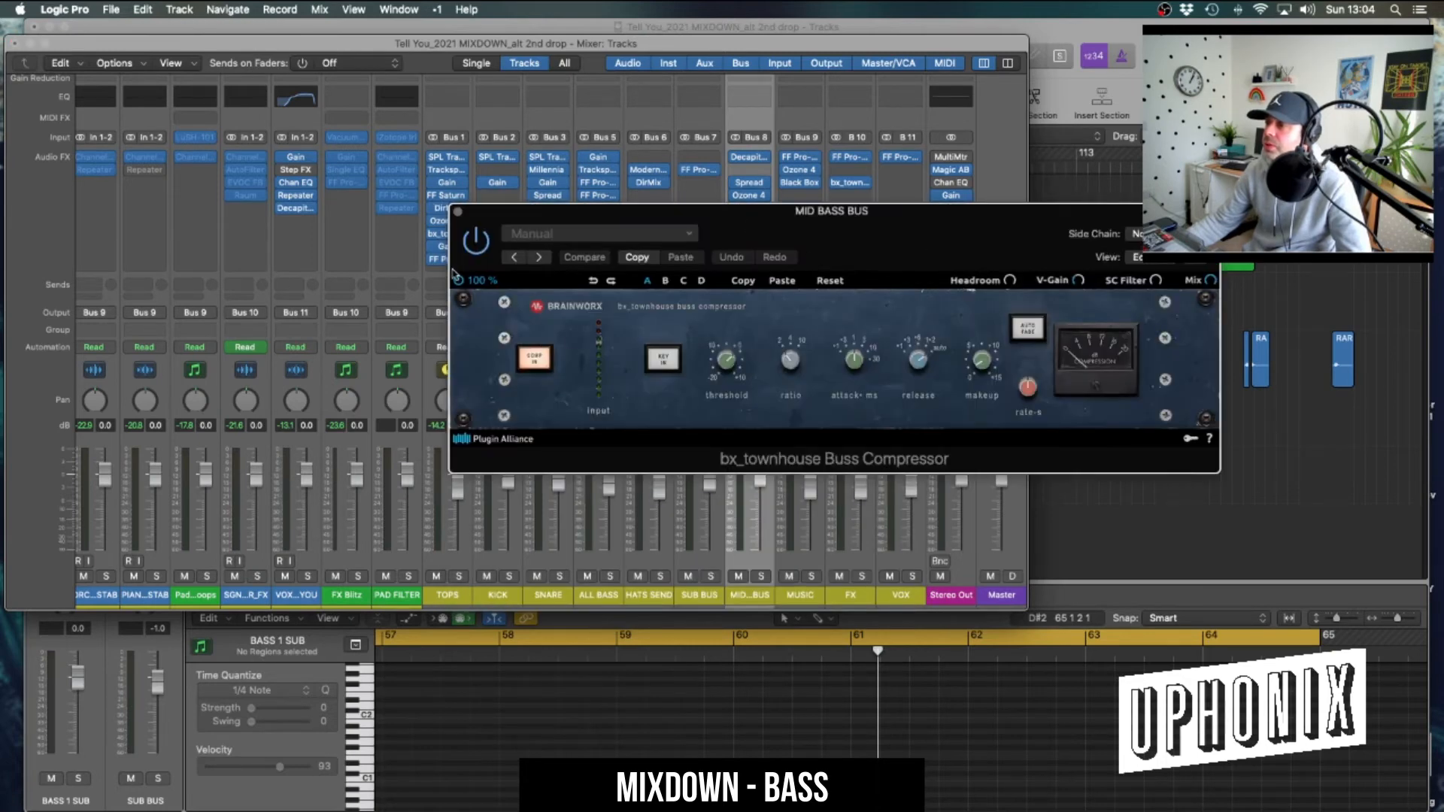
click(459, 216)
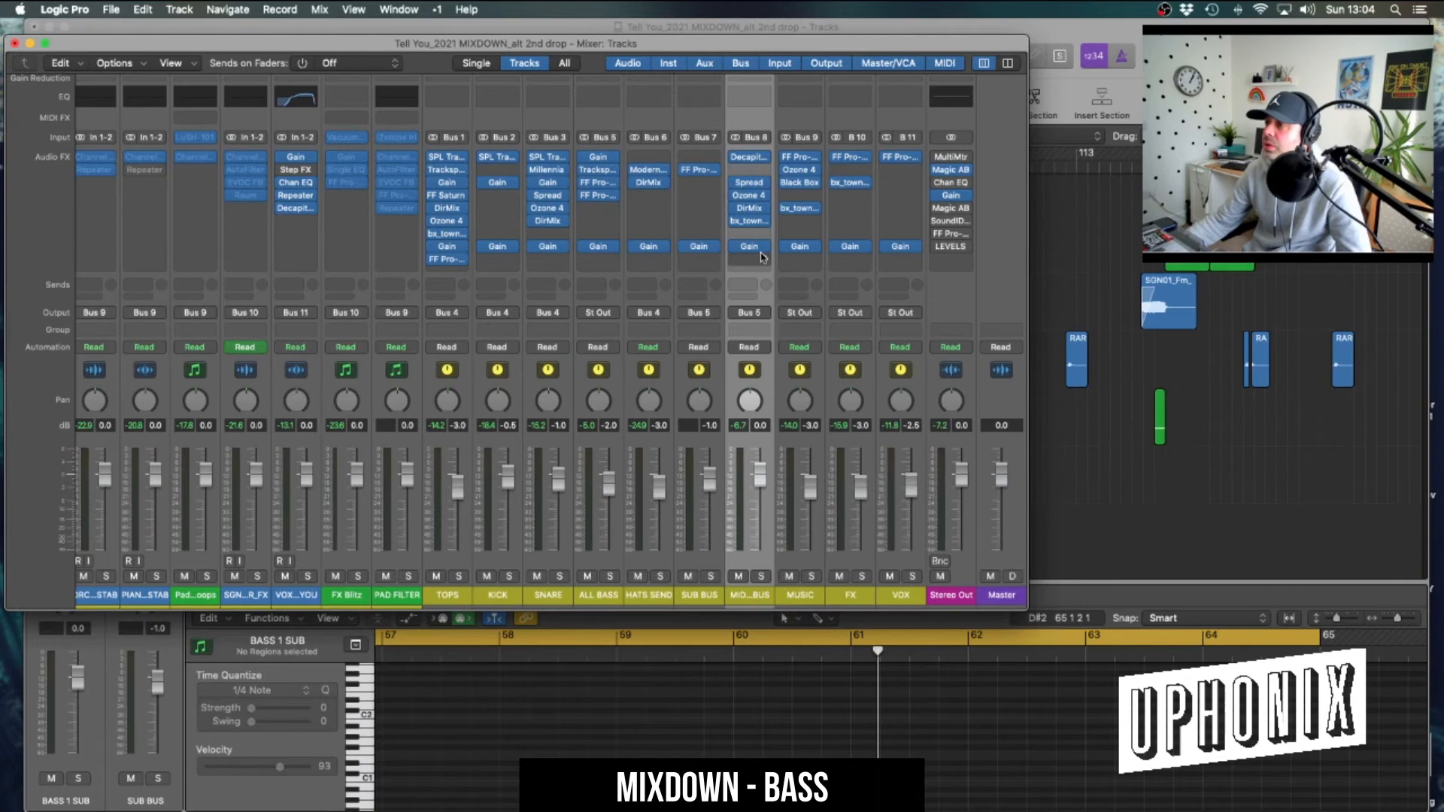
click(750, 251)
click(458, 216)
Select the ALL BASS strip and review the settings of its first Gain plug-in and the Trackspacer side chain
click(595, 598)
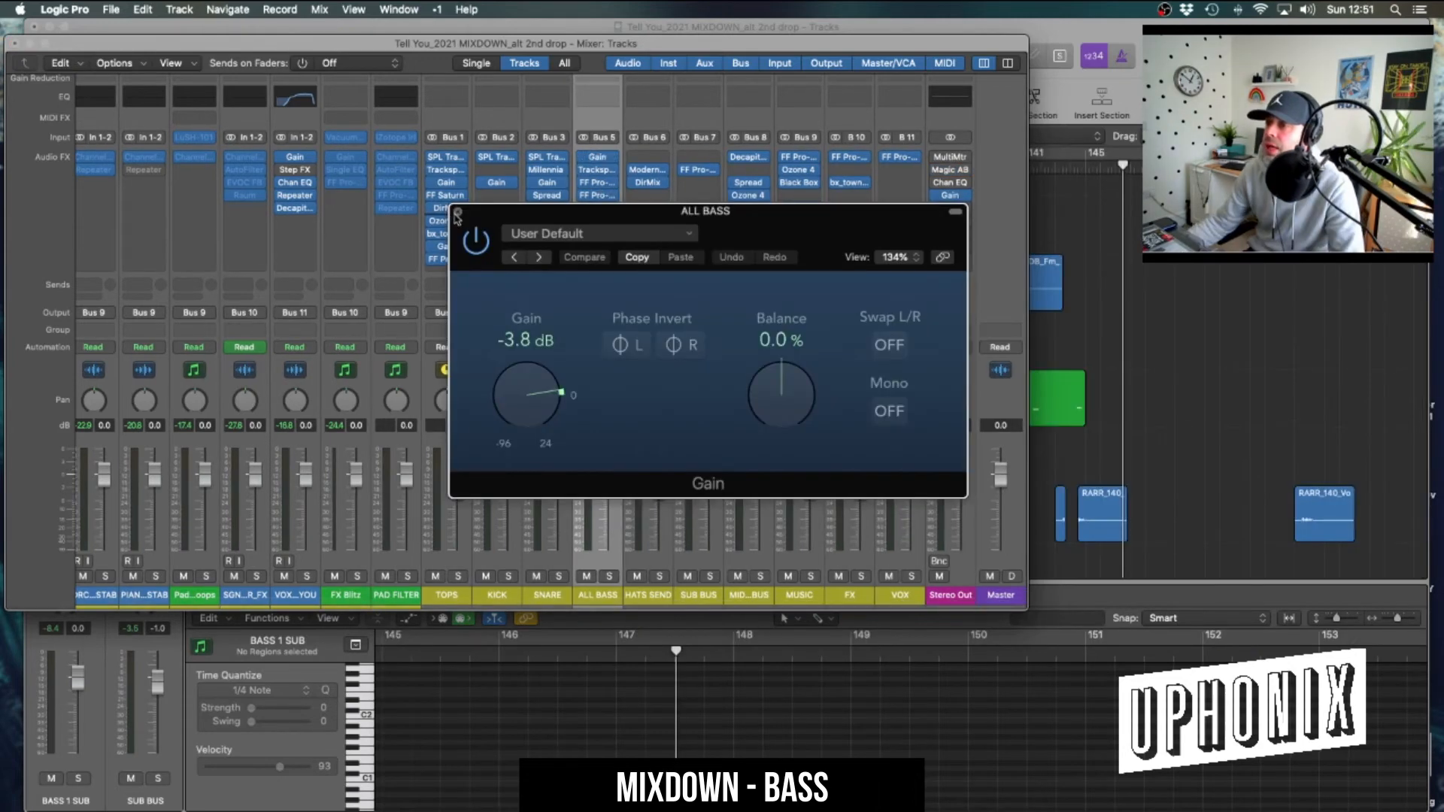
click(458, 216)
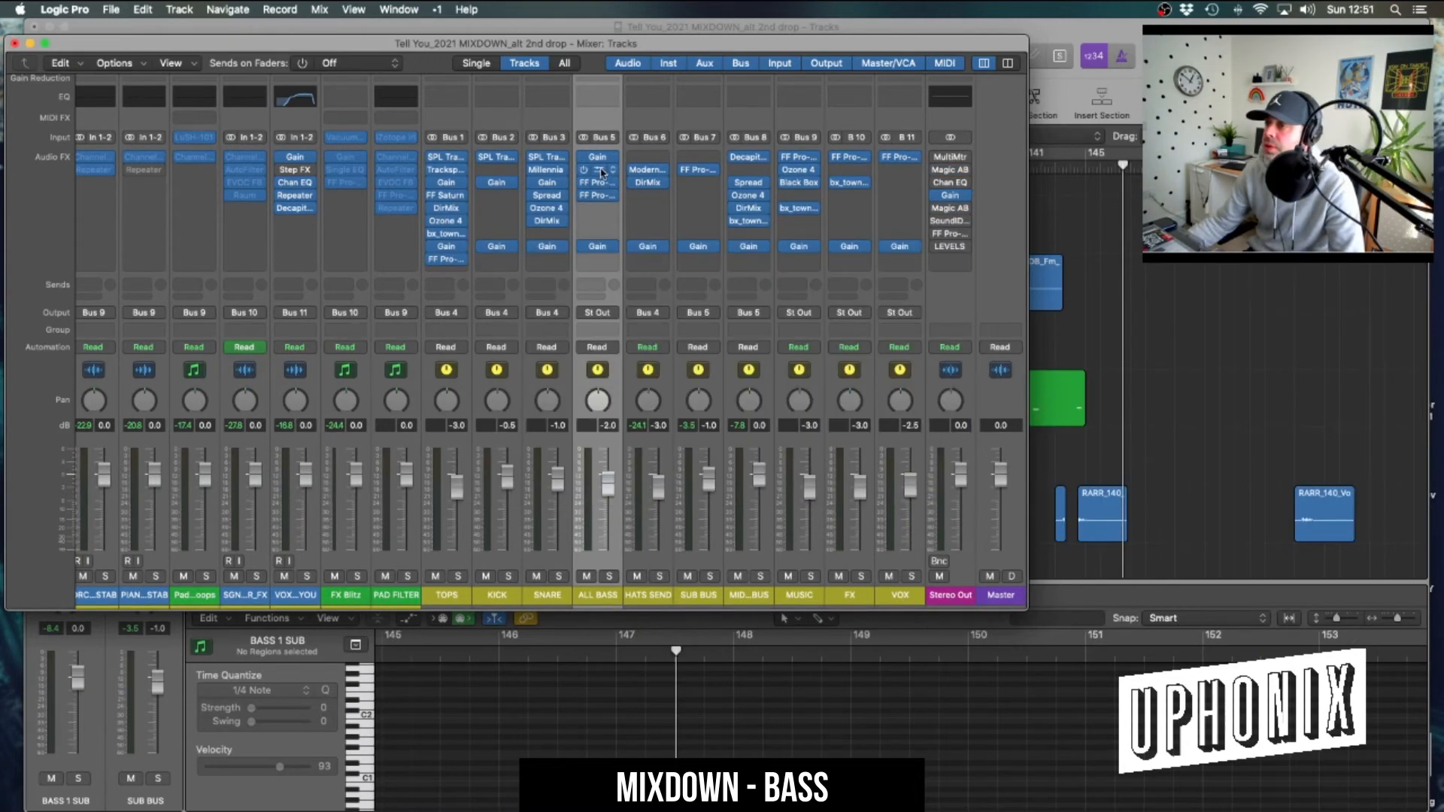
click(601, 173)
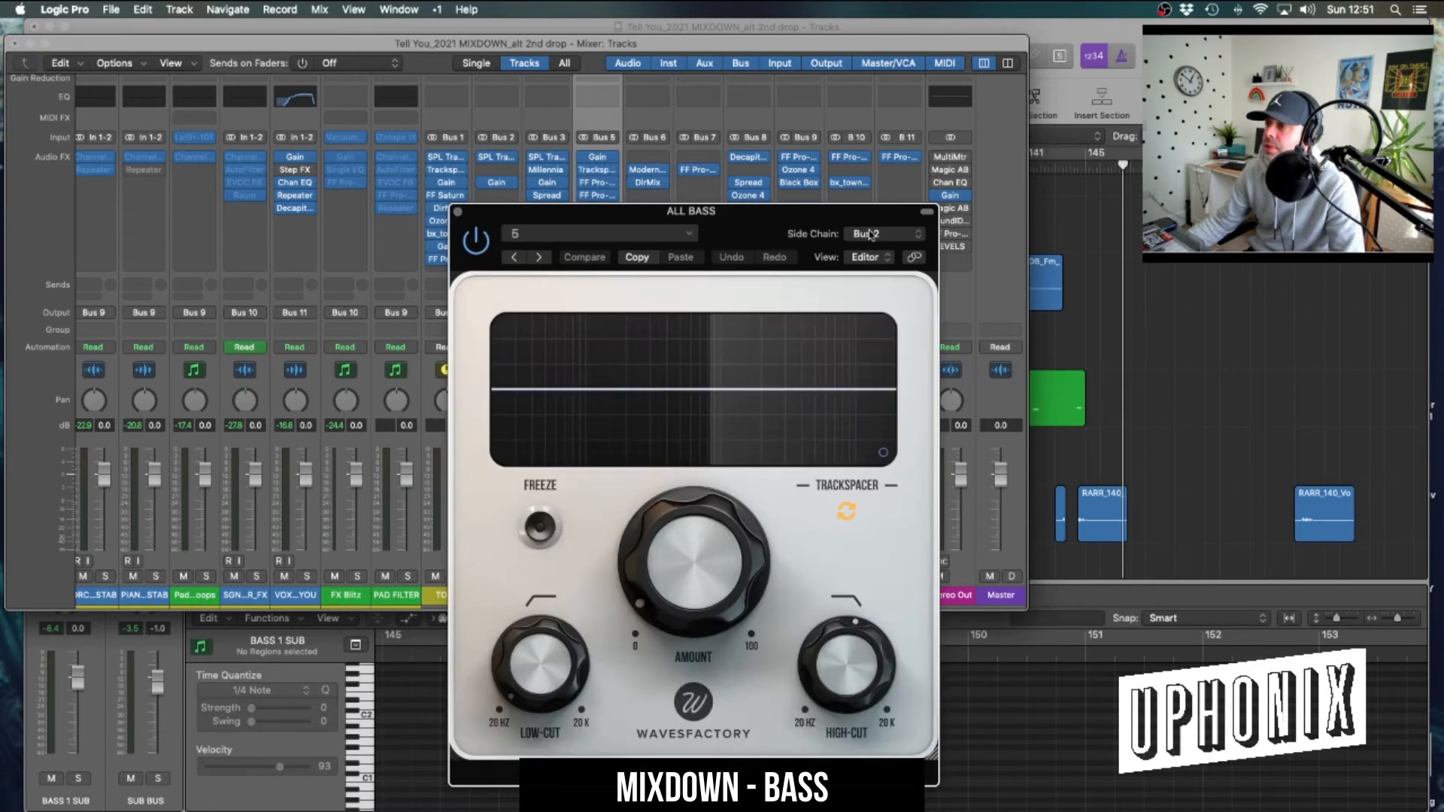
click(458, 213)
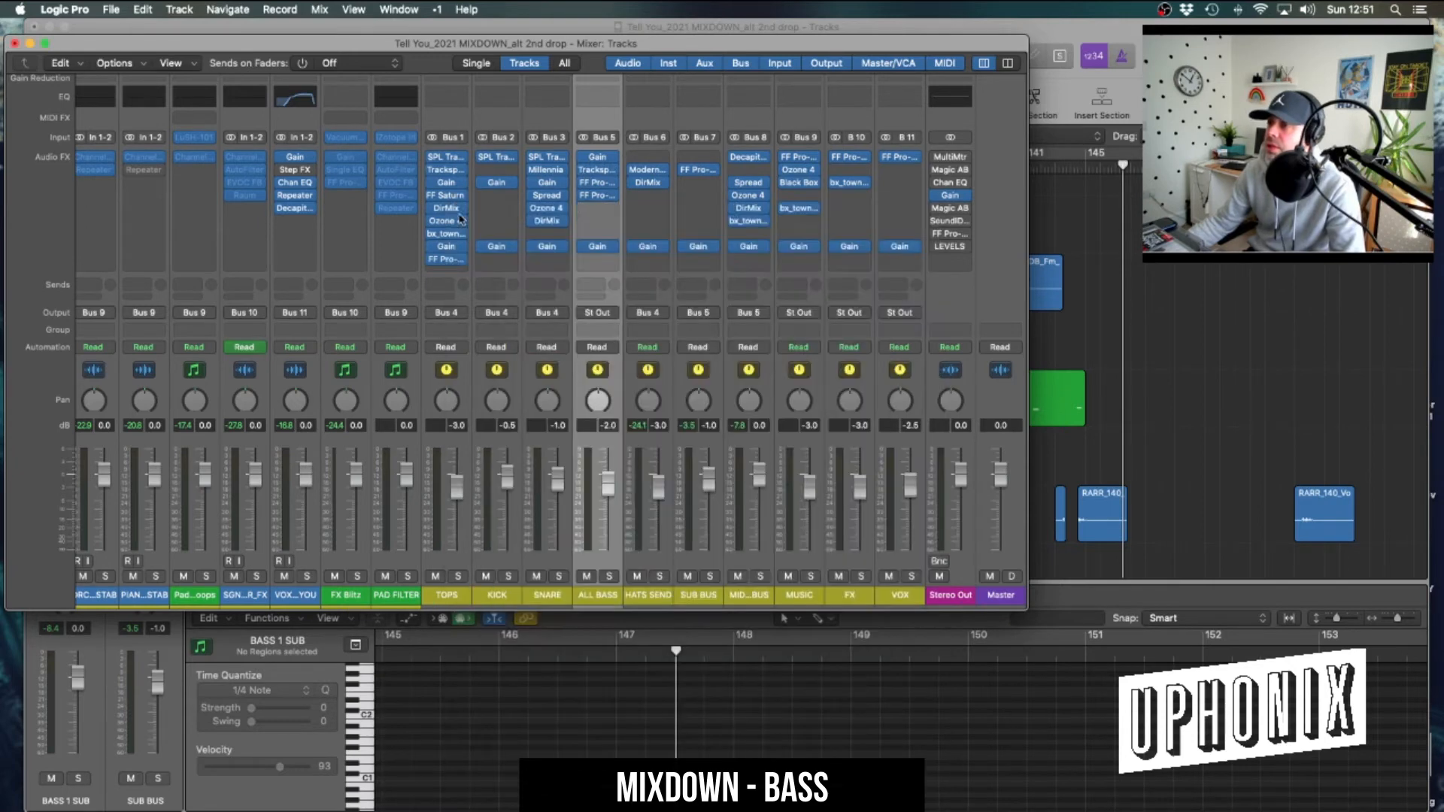
Review the FabFilter Pro-C 2 compressor's threshold, ratio and attack settings on the ALL BASS strip
click(598, 183)
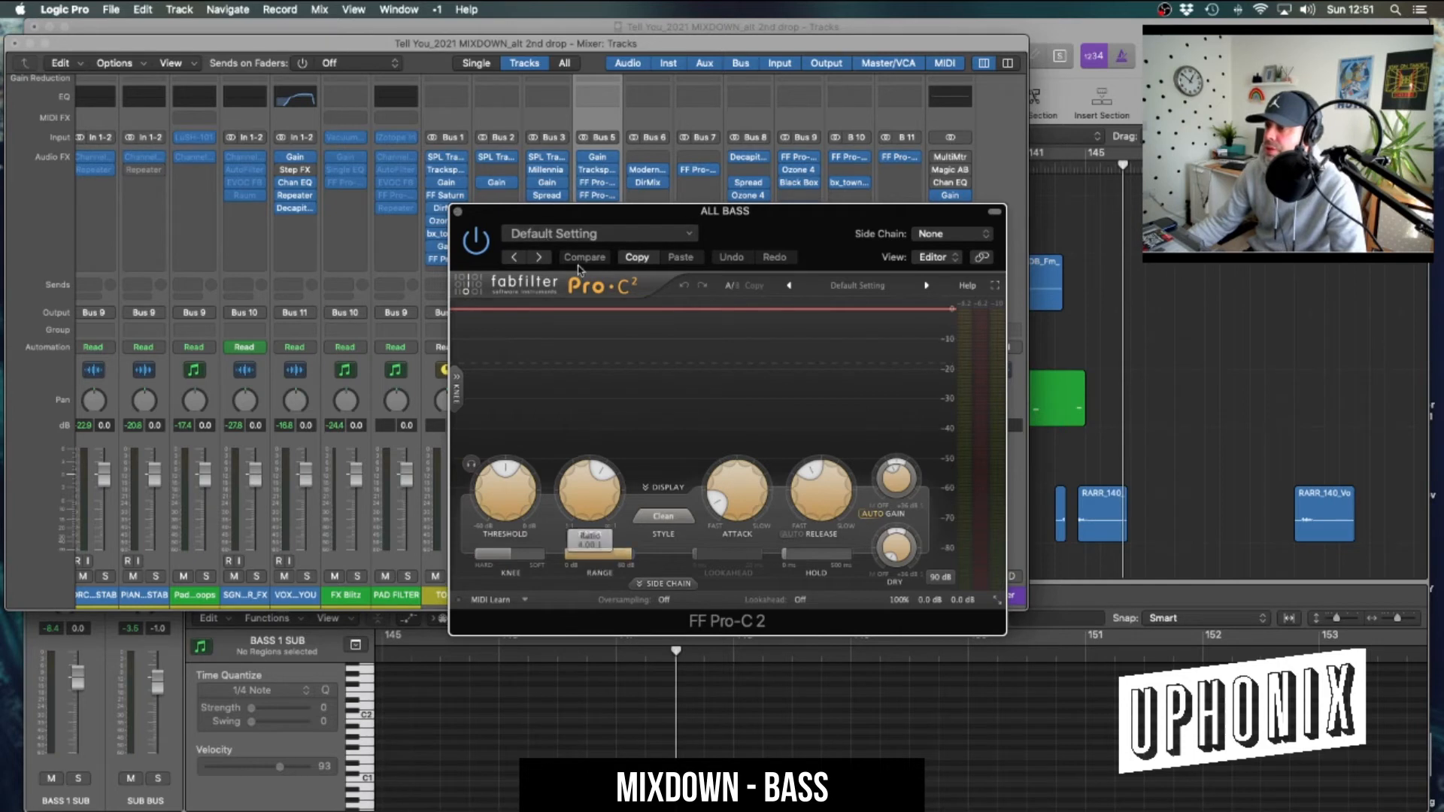
mouse_move(745, 485)
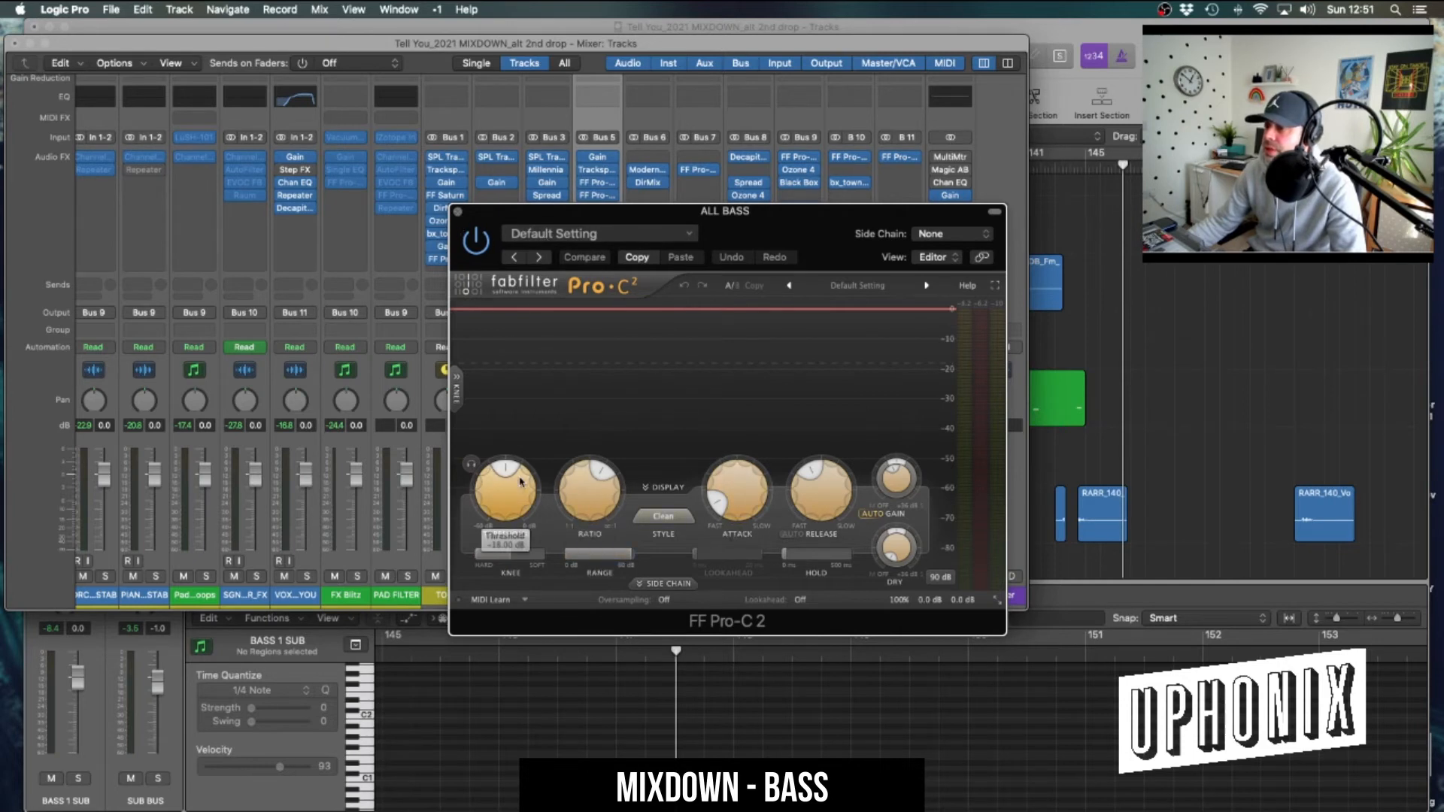
click(458, 216)
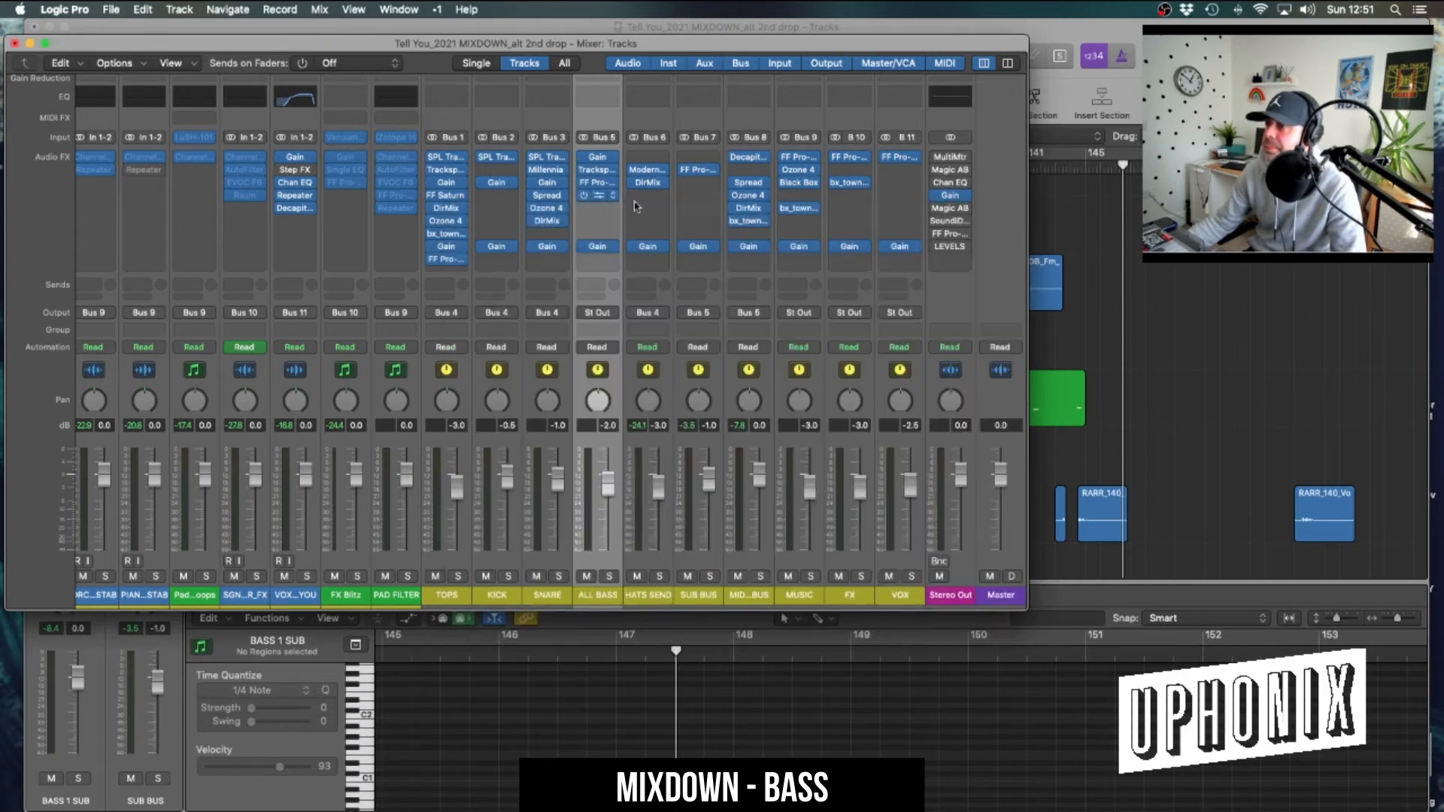
Review the FabFilter Pro-Q 3 curve and the final Gain plug-in on the ALL BASS strip
drag(598, 199, 599, 200)
click(598, 196)
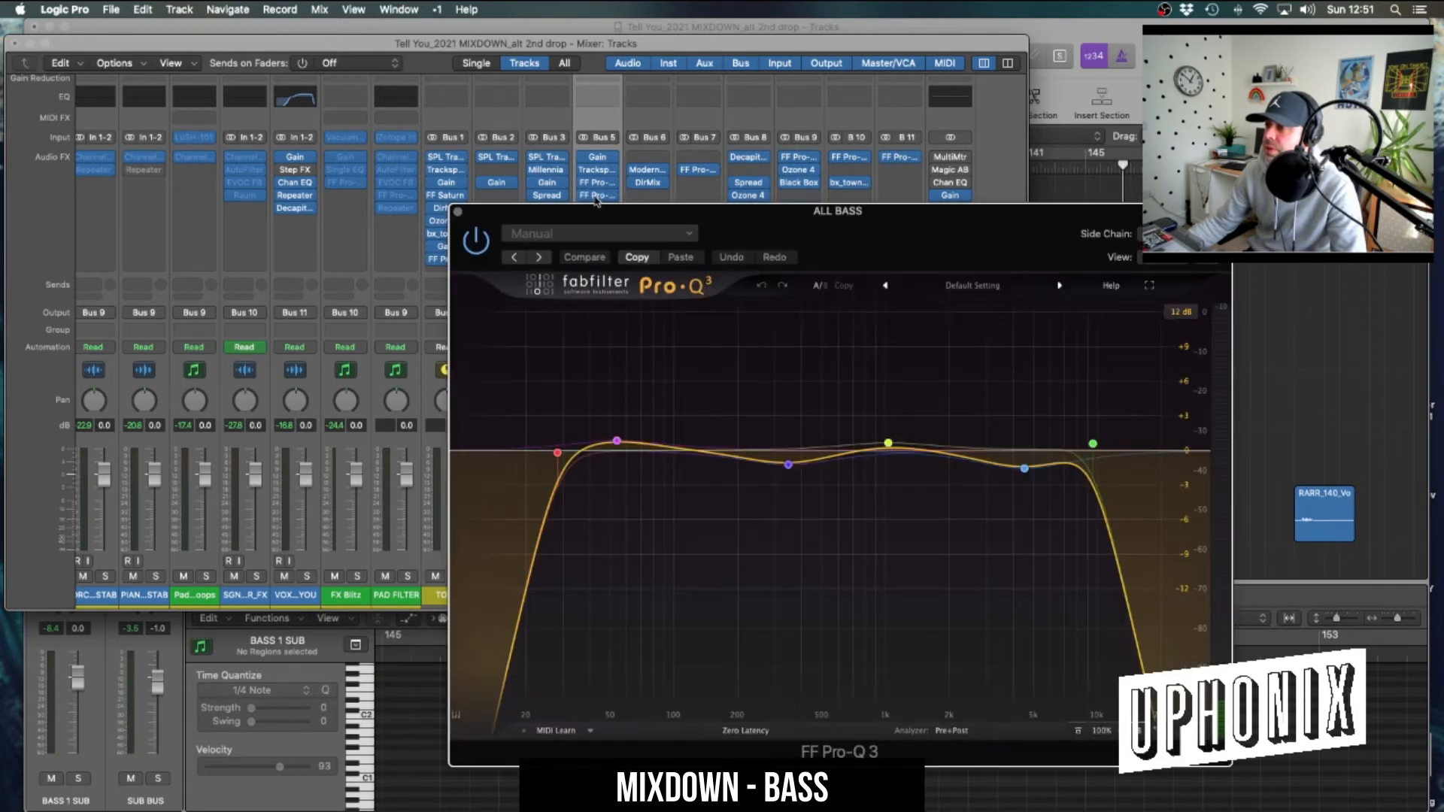
mouse_move(923, 446)
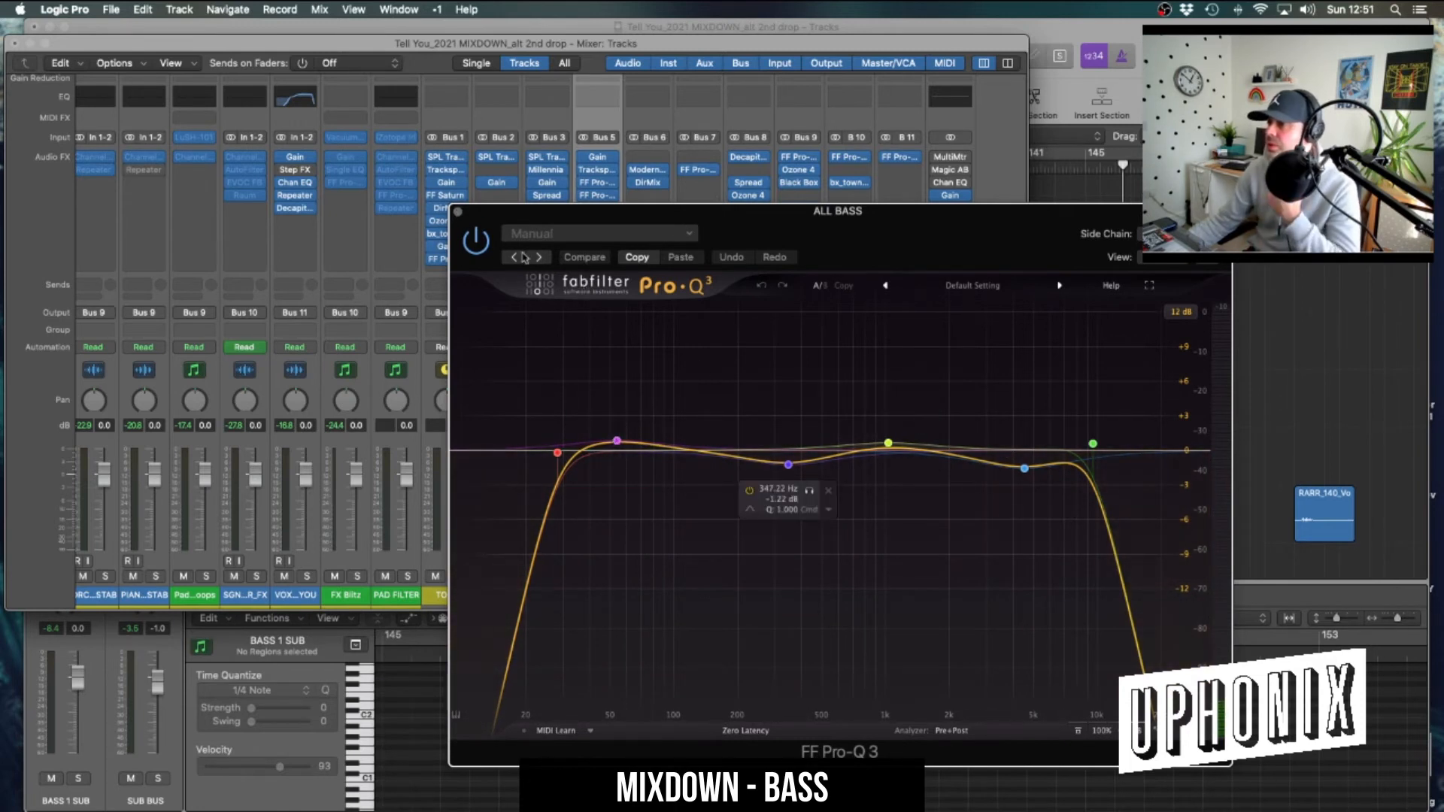
click(457, 212)
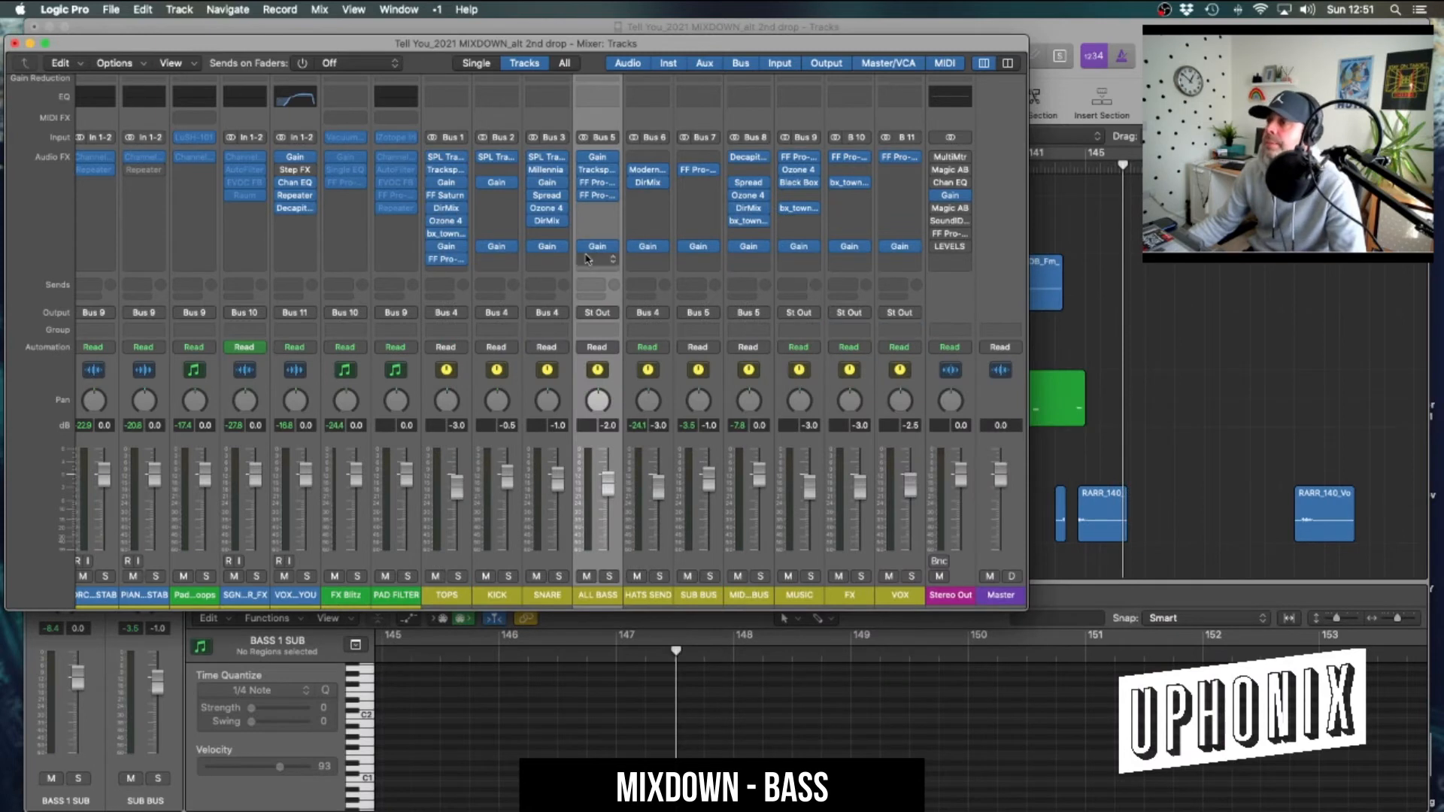
click(595, 247)
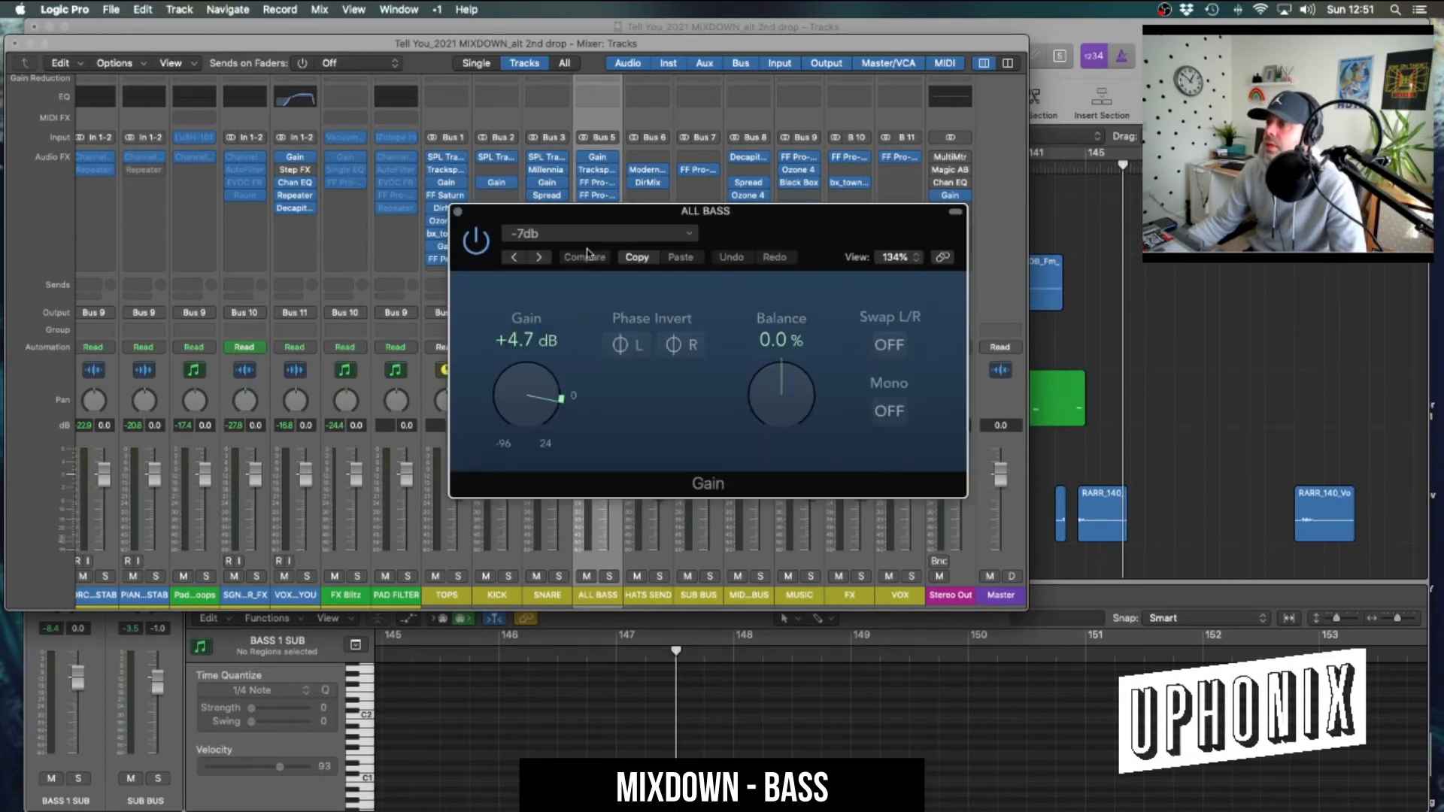
click(458, 213)
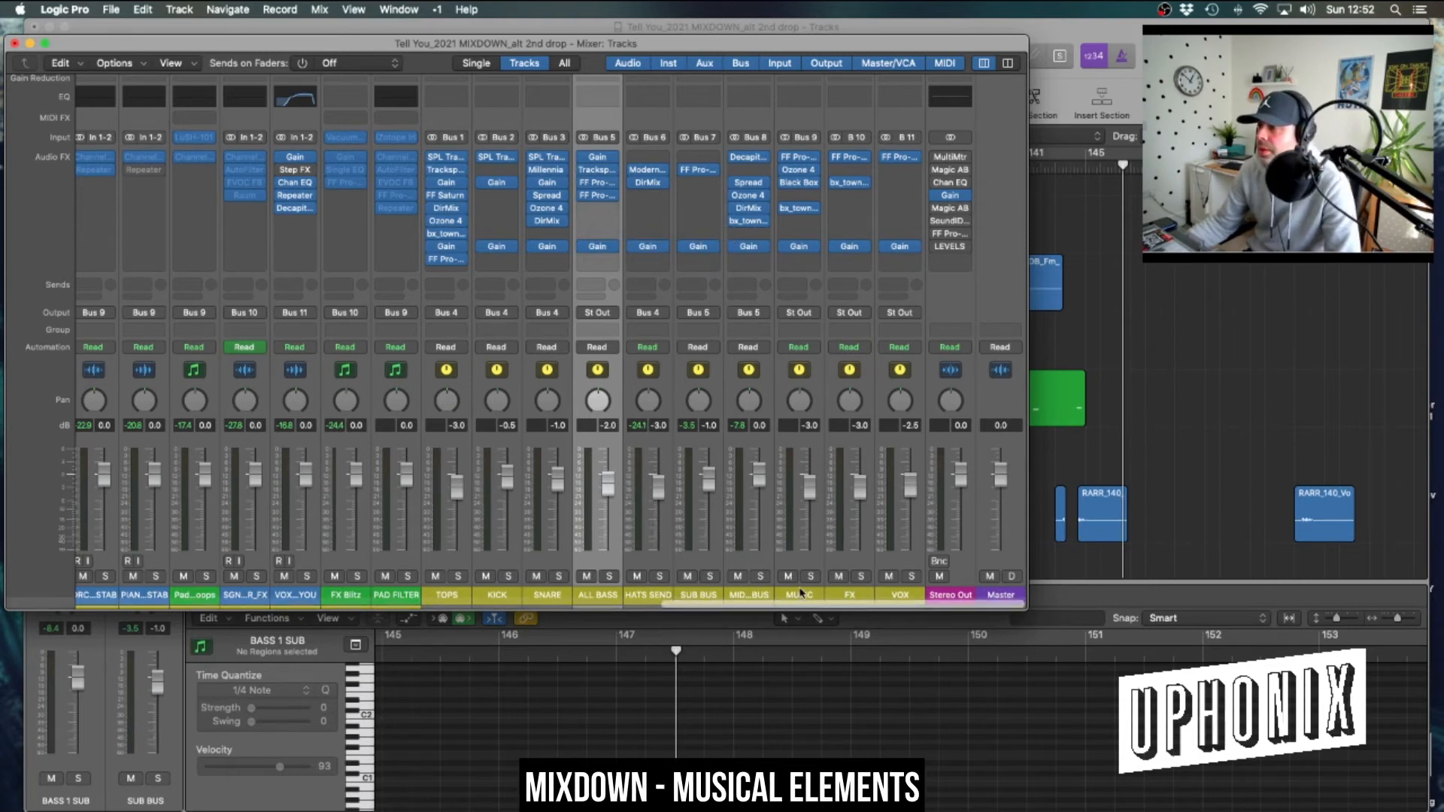
Select the MUSIC and FX bus strips in turn and review the FabFilter Pro-C 2 settings on the VOX bus
click(801, 595)
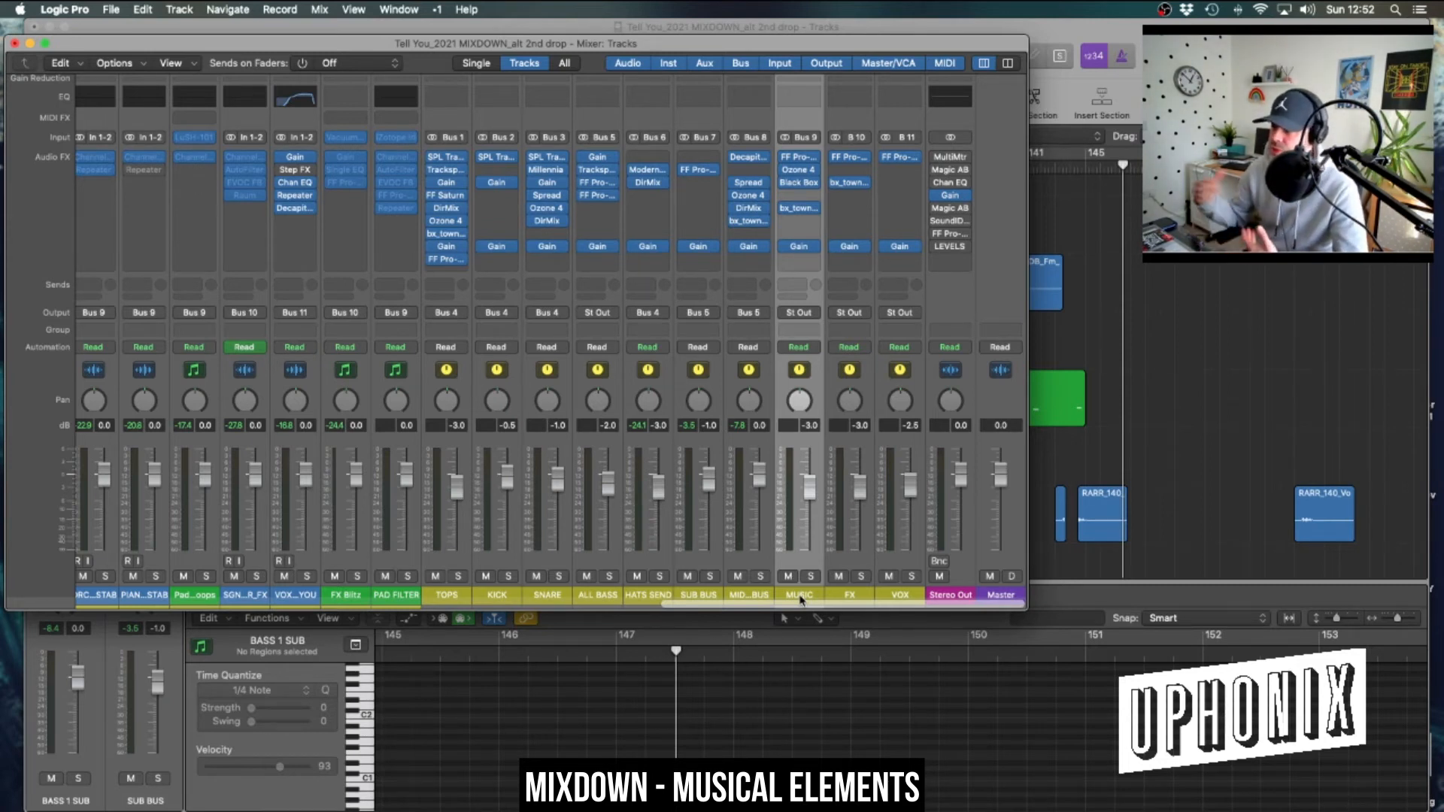
click(865, 595)
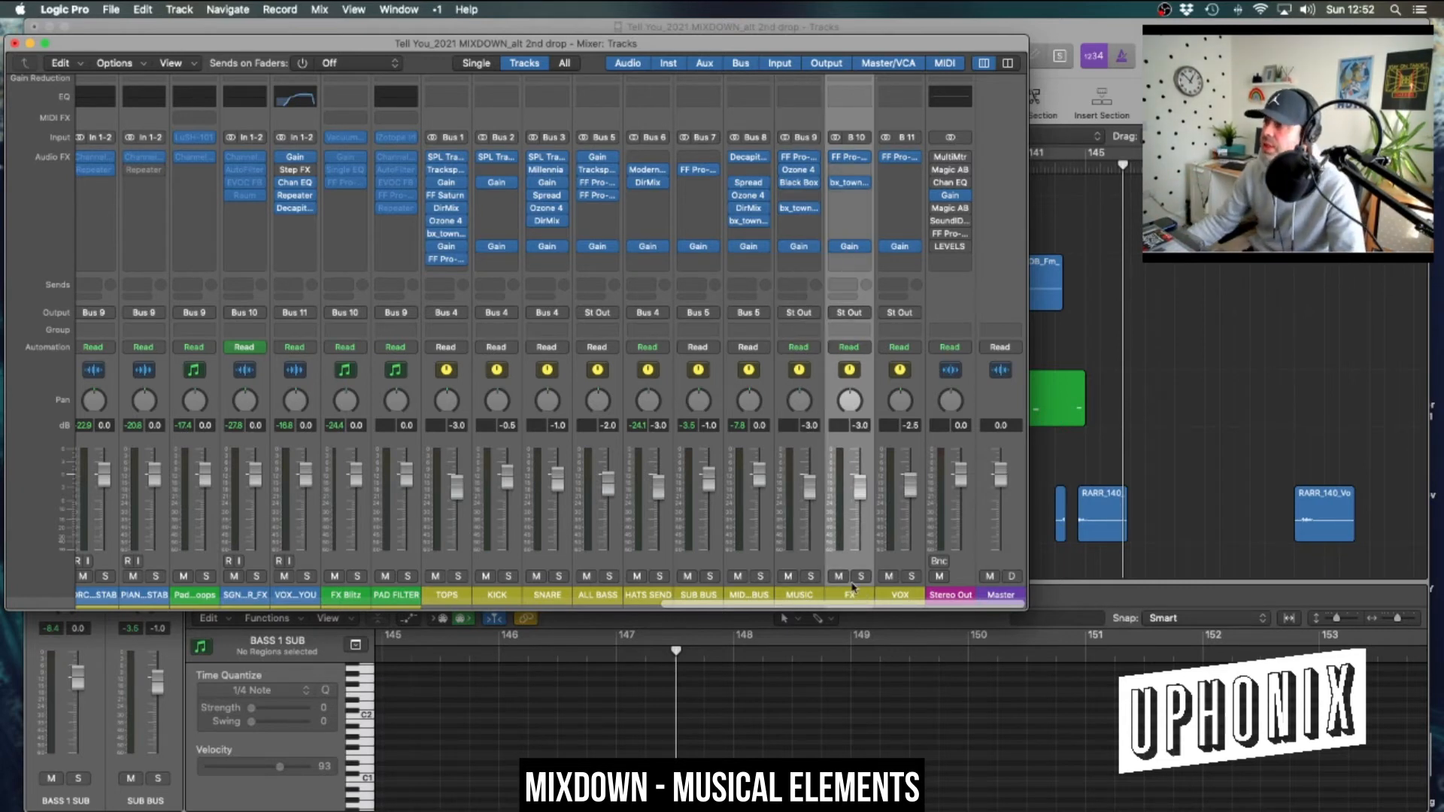
mouse_move(902, 164)
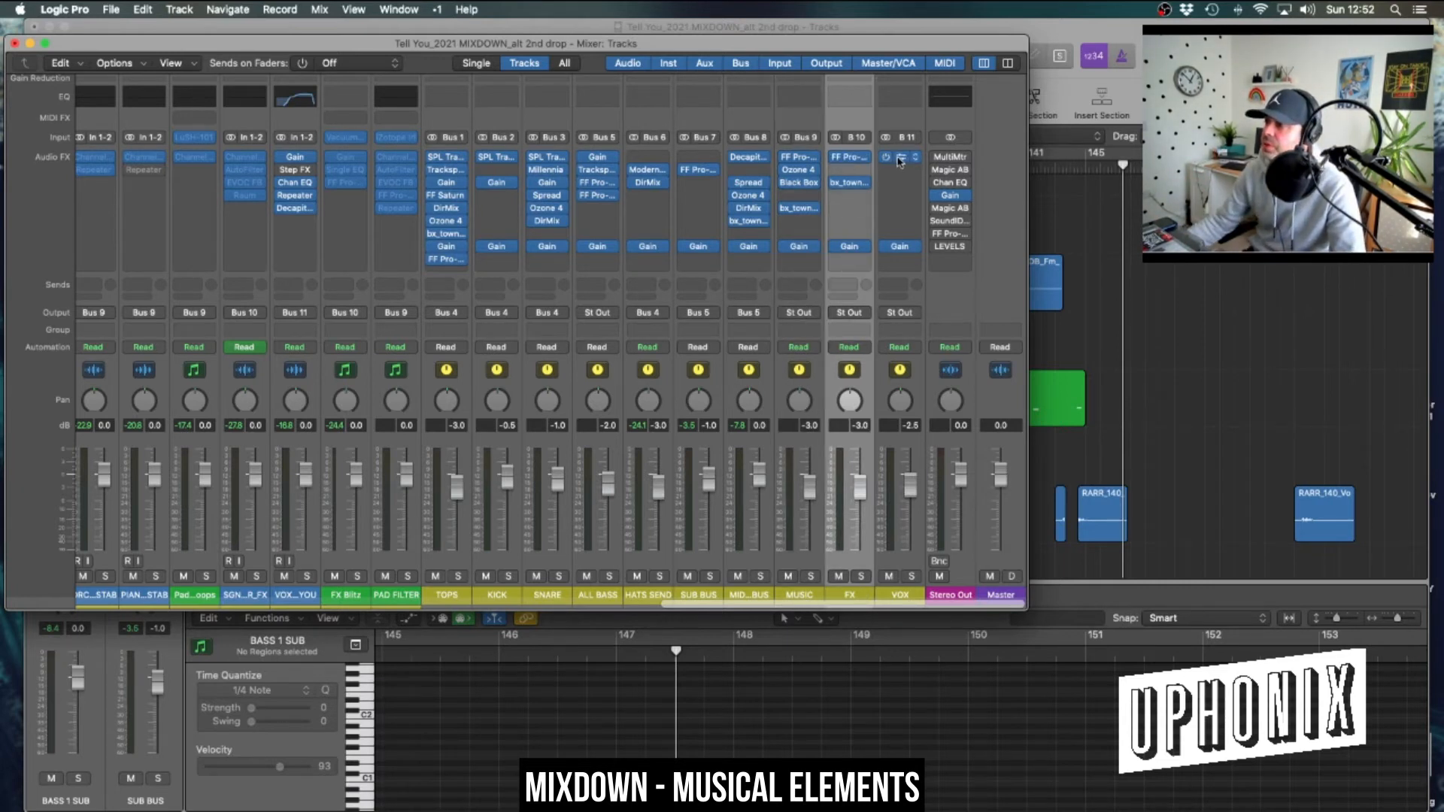
click(902, 159)
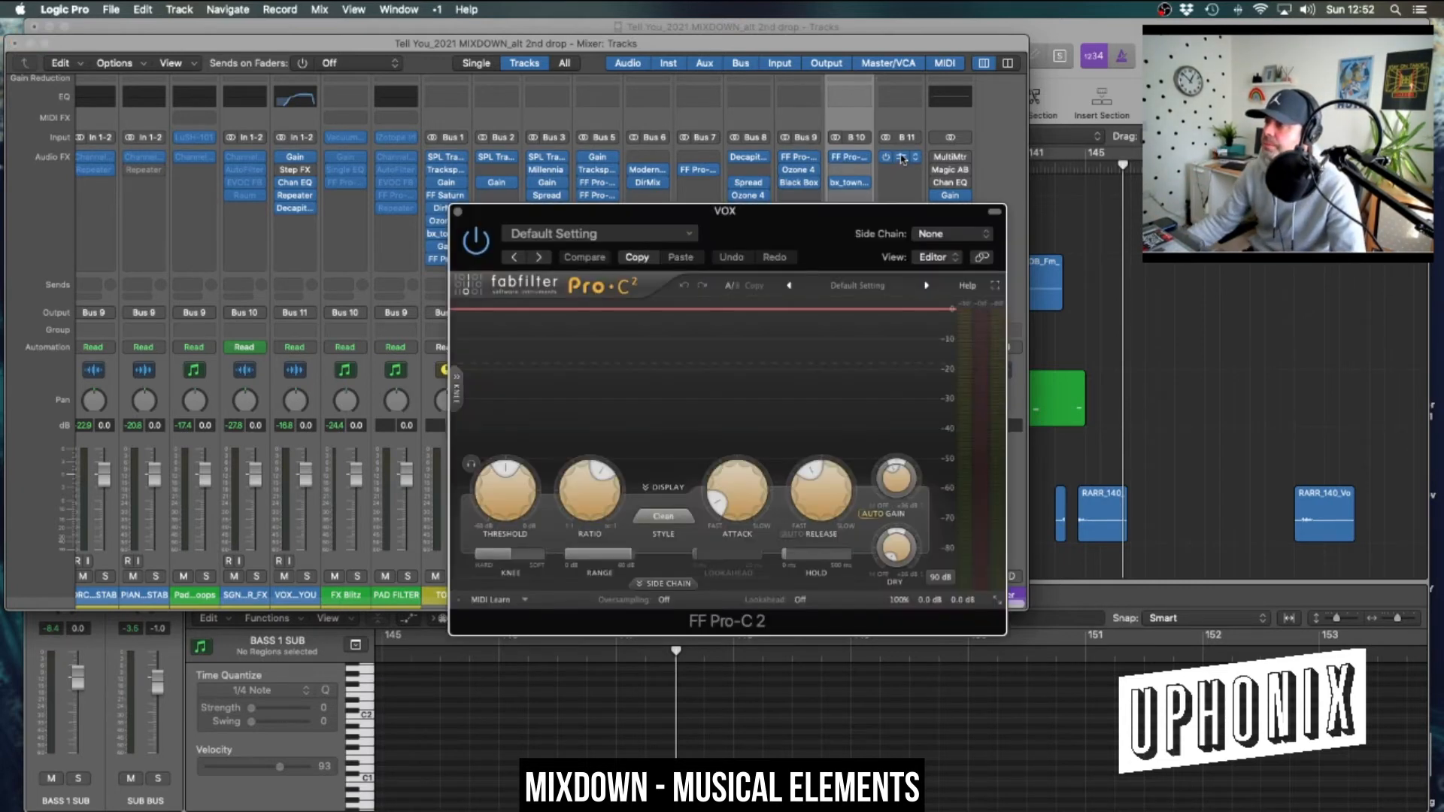
click(458, 212)
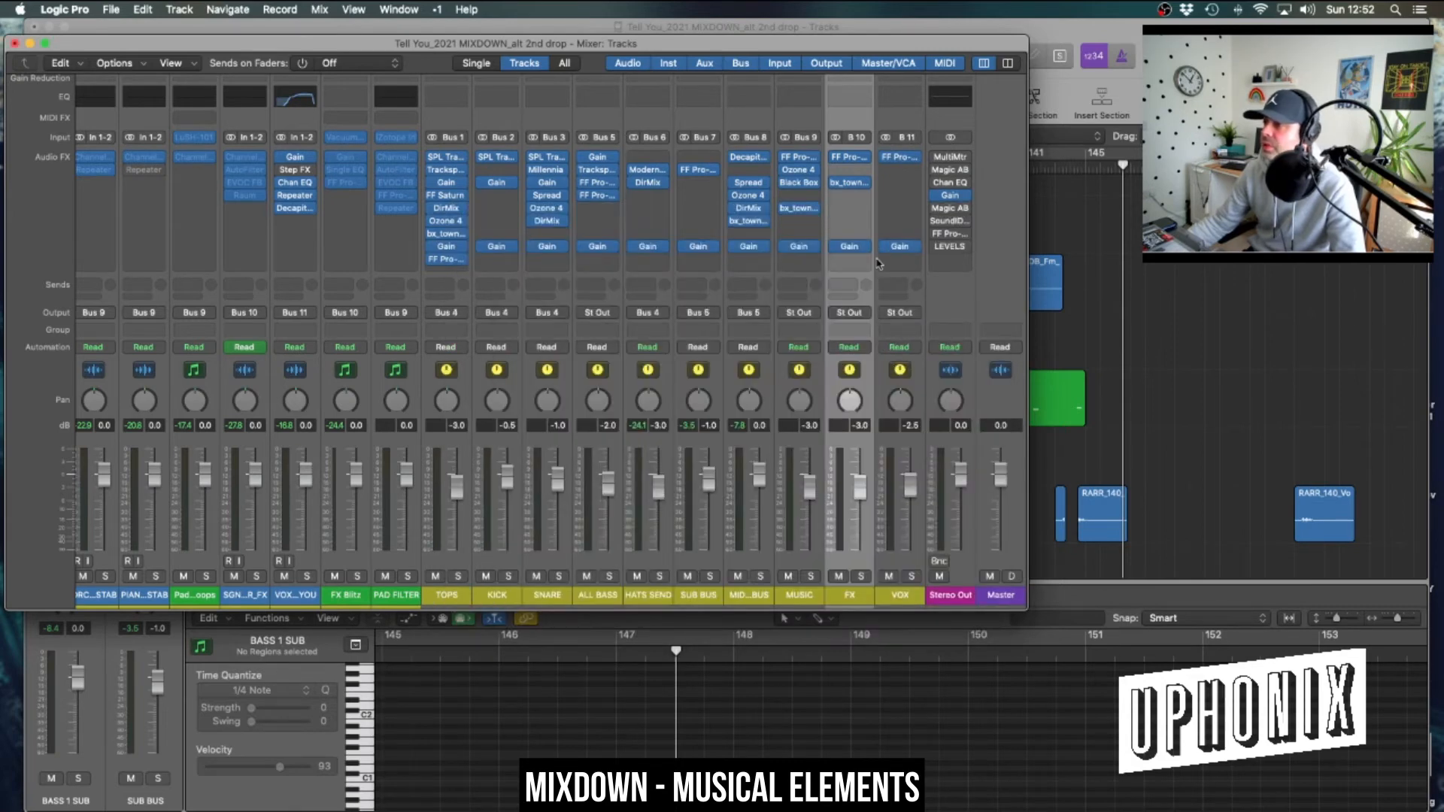
Review the first insert and the bx_townhouse Buss Compressor settings on the FX bus
click(853, 158)
click(460, 213)
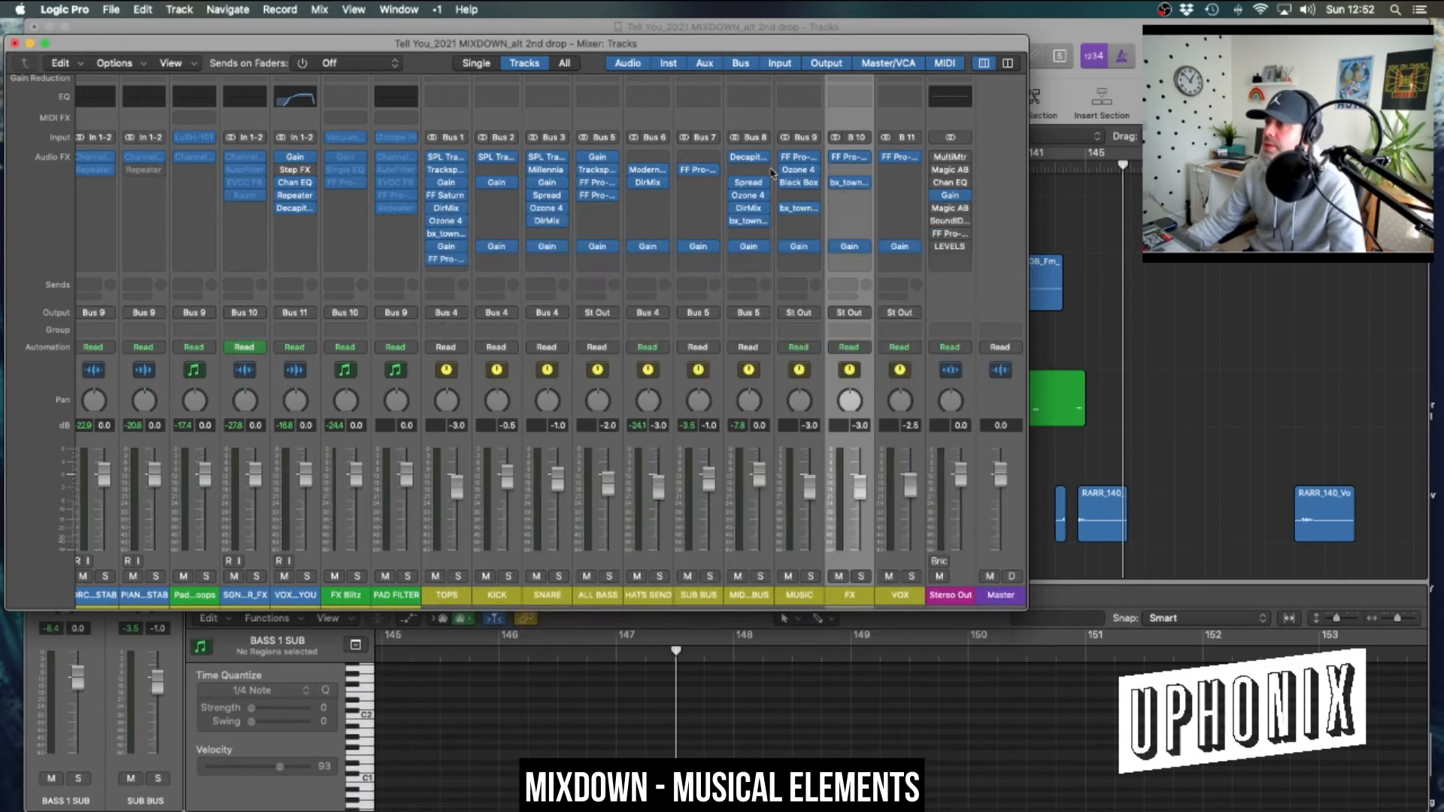
click(856, 183)
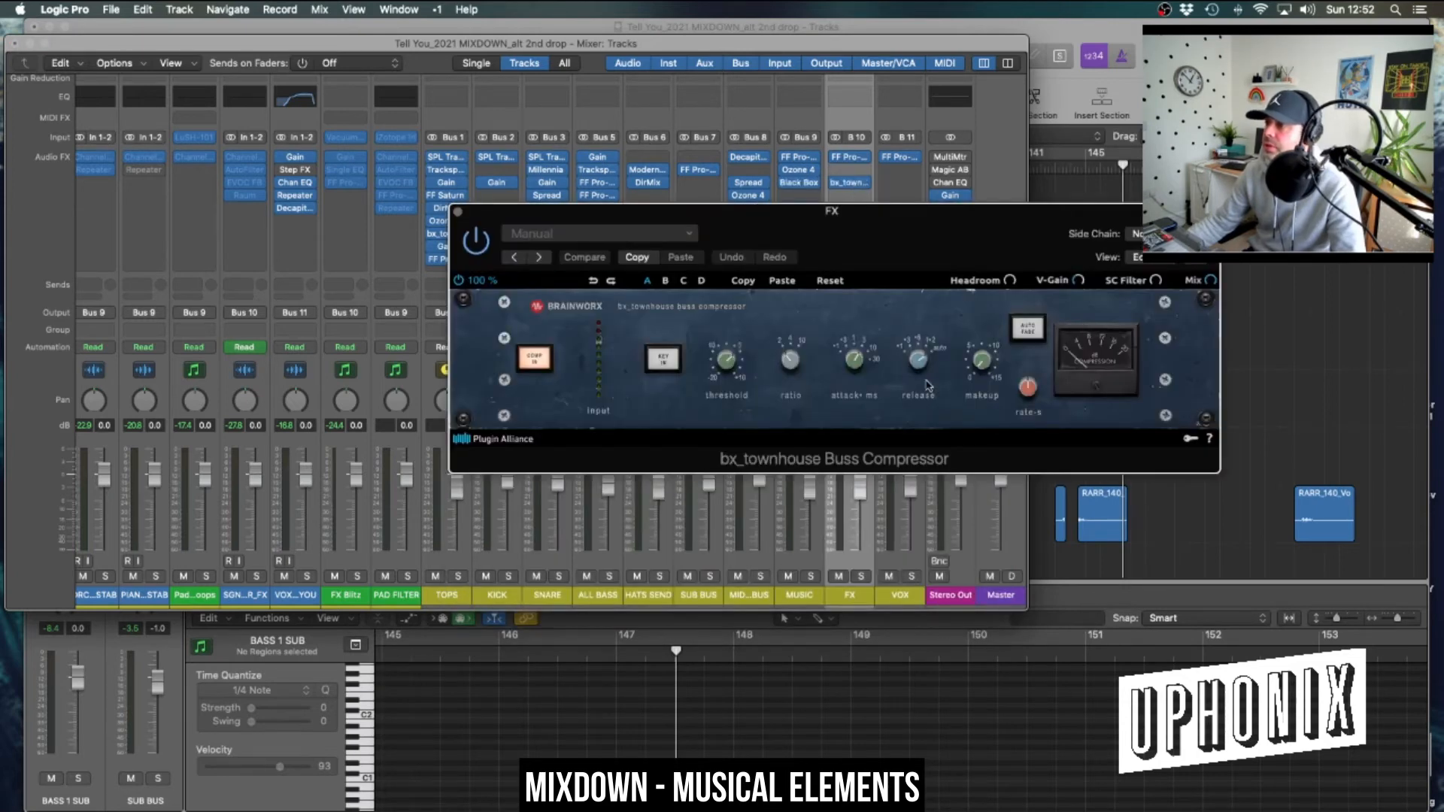
click(457, 215)
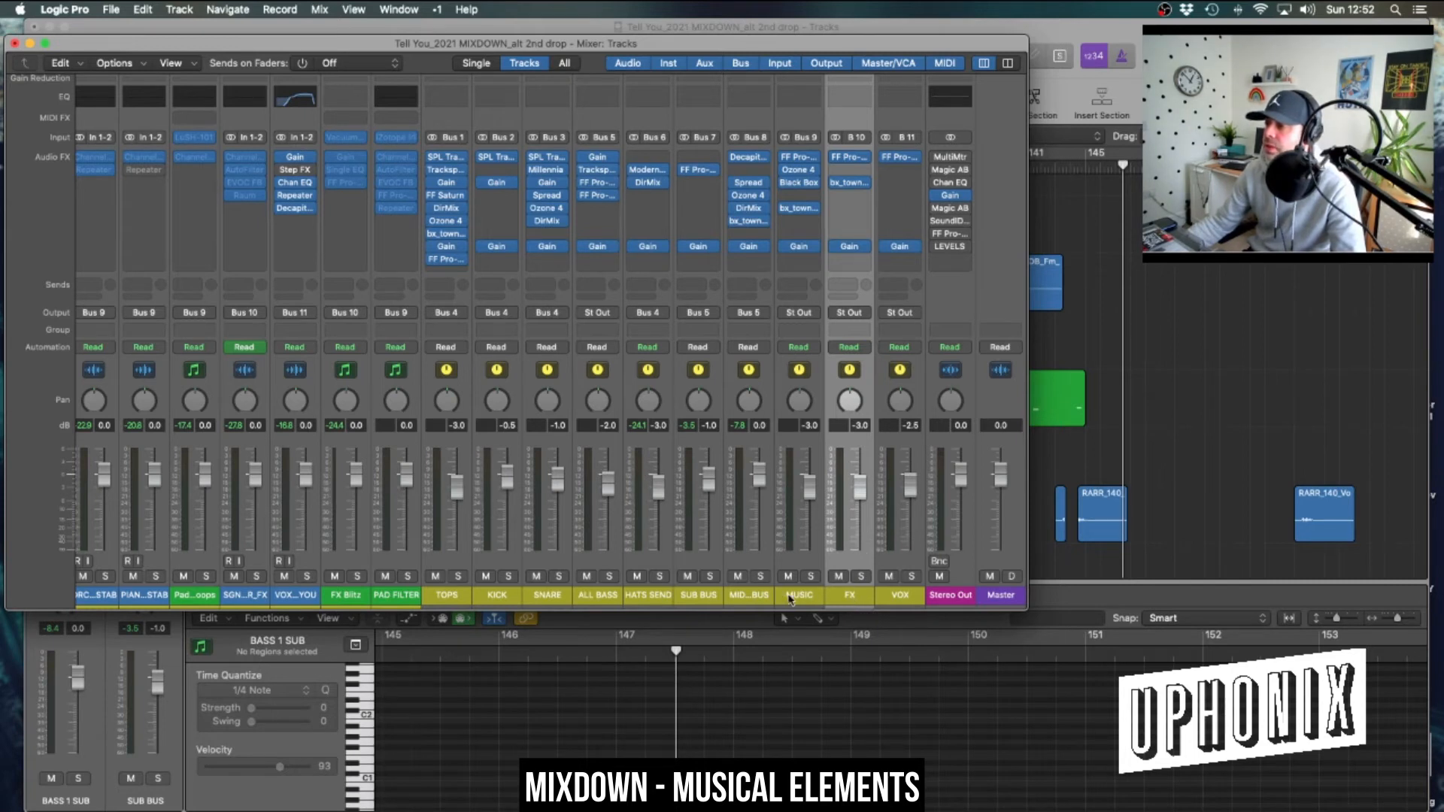
Select the MUSIC bus strip and review its Black Box HG-2 and FabFilter Pro-C 2 settings
click(813, 596)
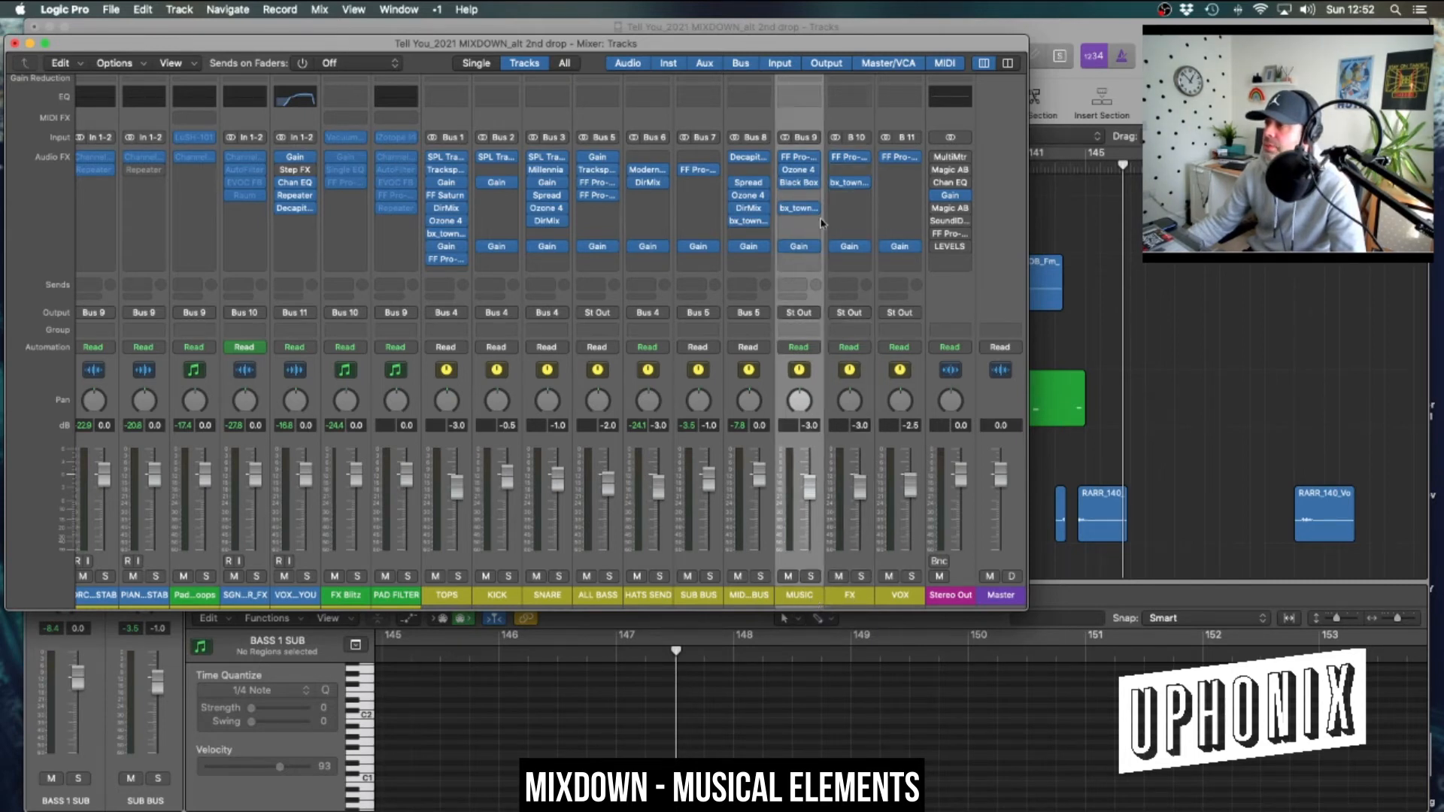
click(801, 183)
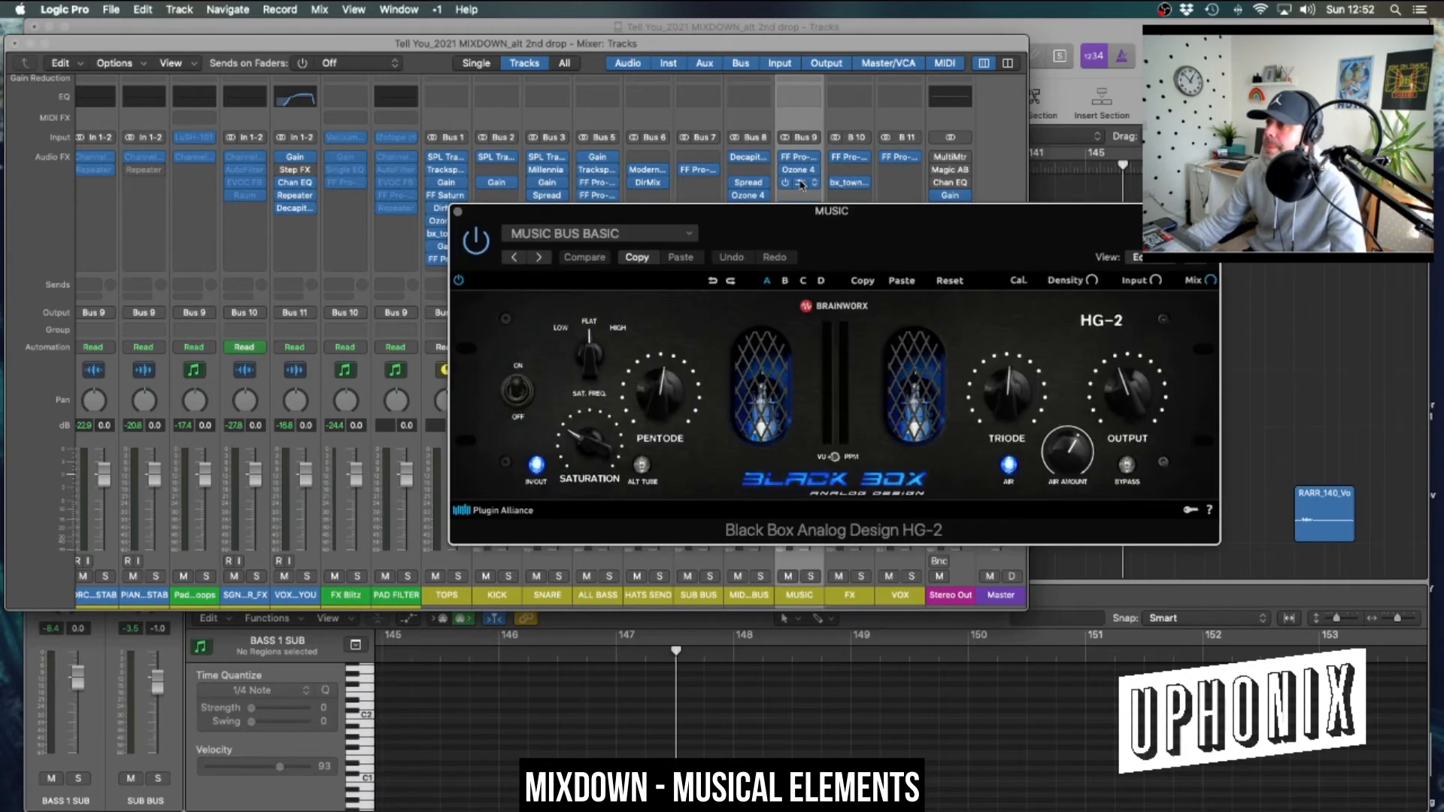
click(458, 215)
click(802, 159)
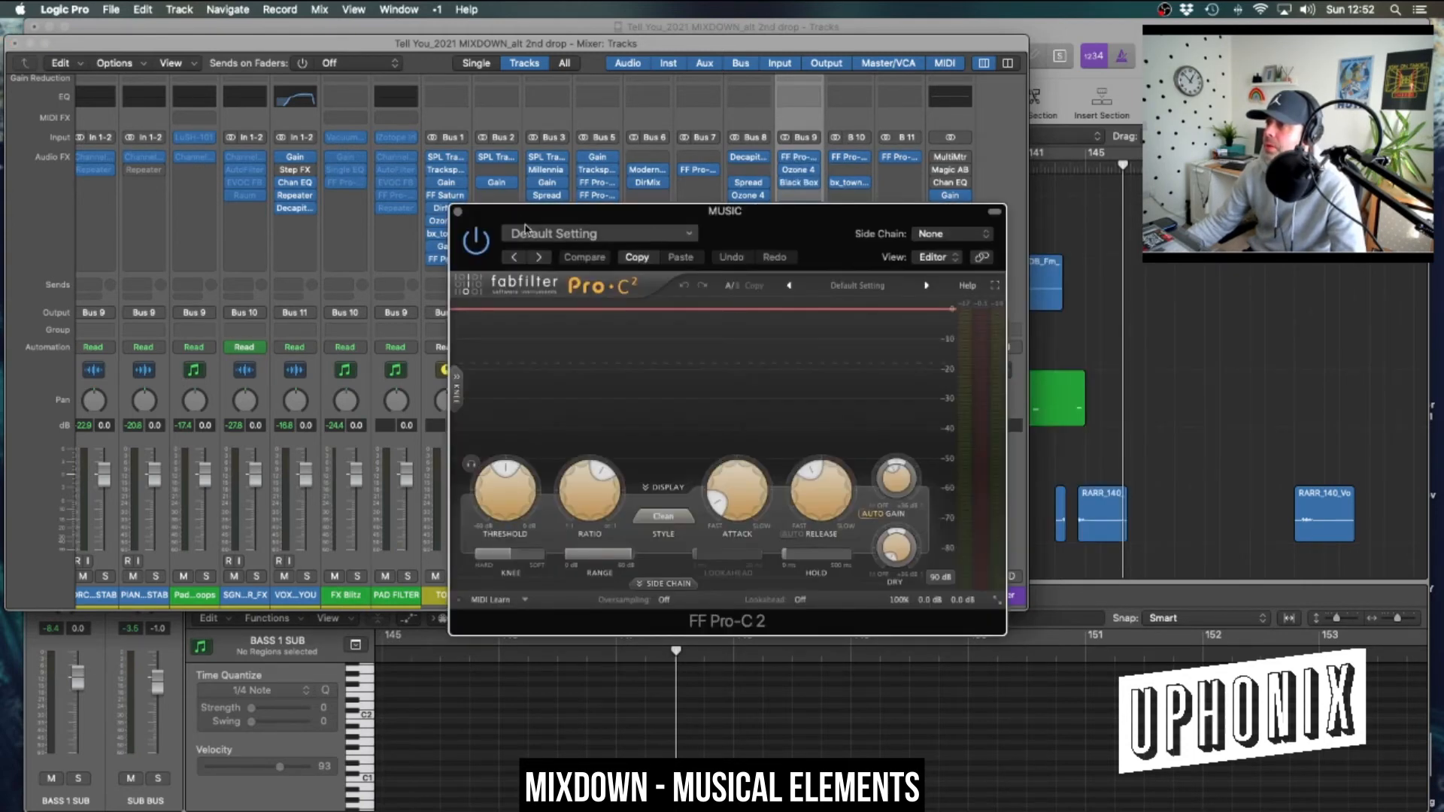
click(459, 216)
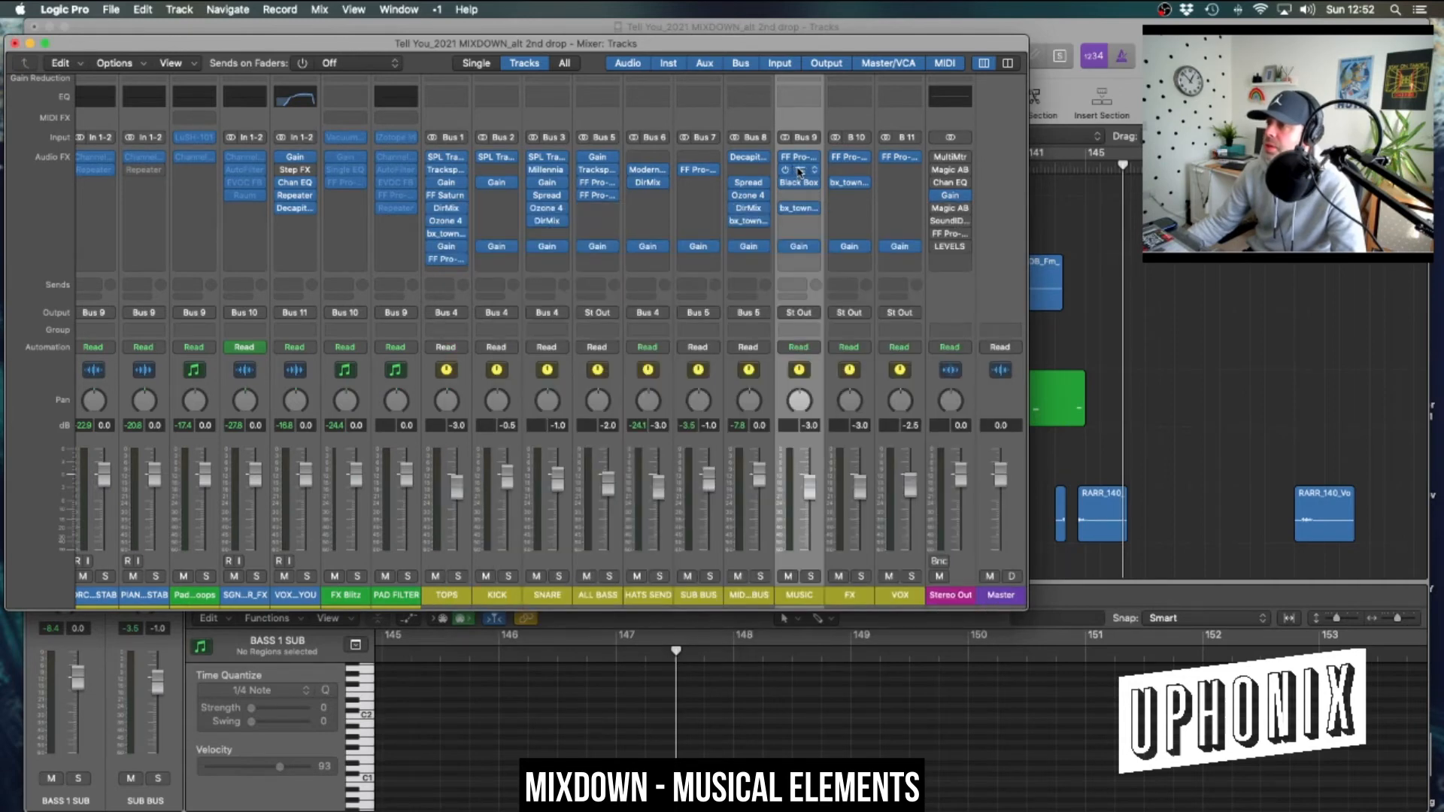
Review the Ozone 4 multiband stereo imaging and the Black Box HG-2 on the MUSIC bus, then return to the arrangement
click(801, 172)
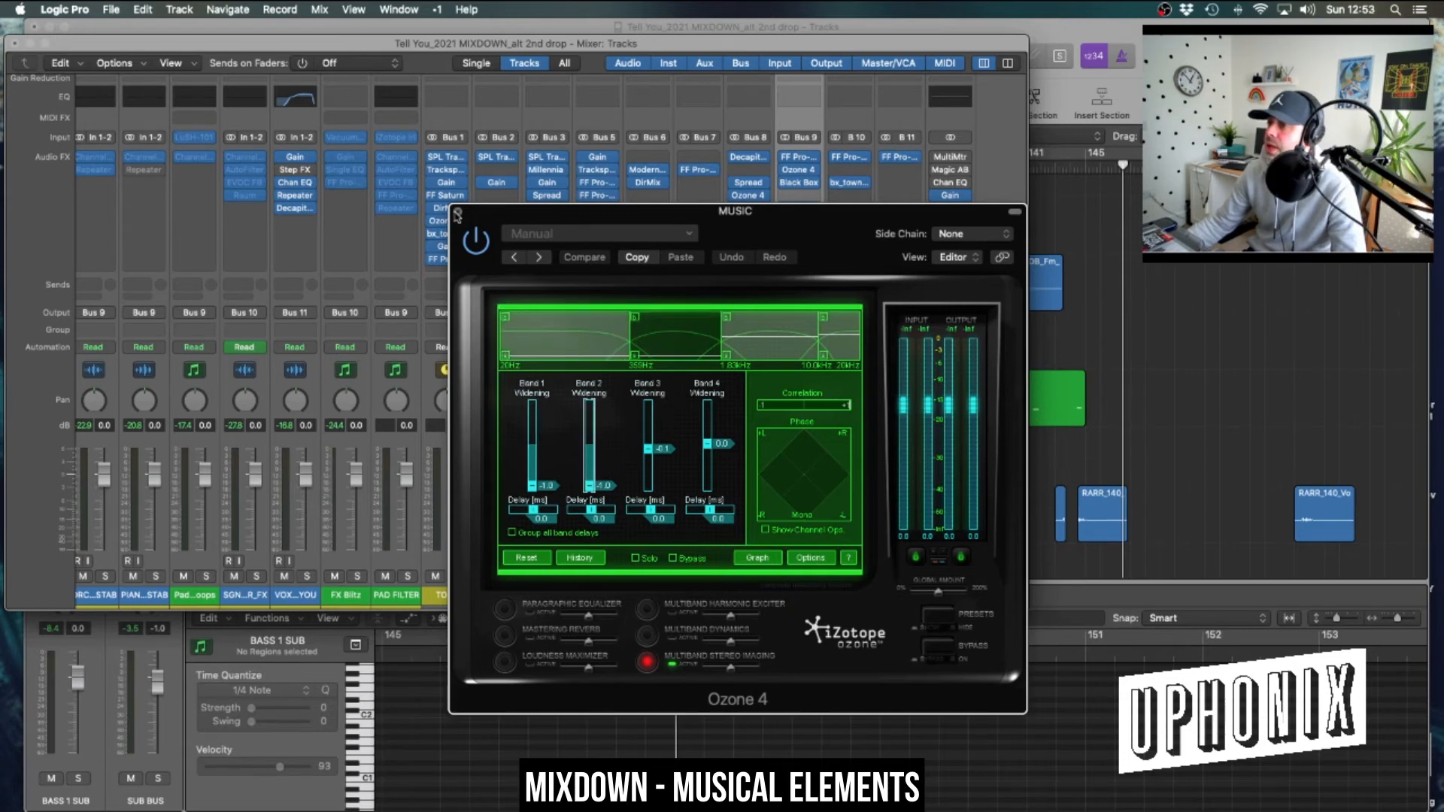
click(458, 212)
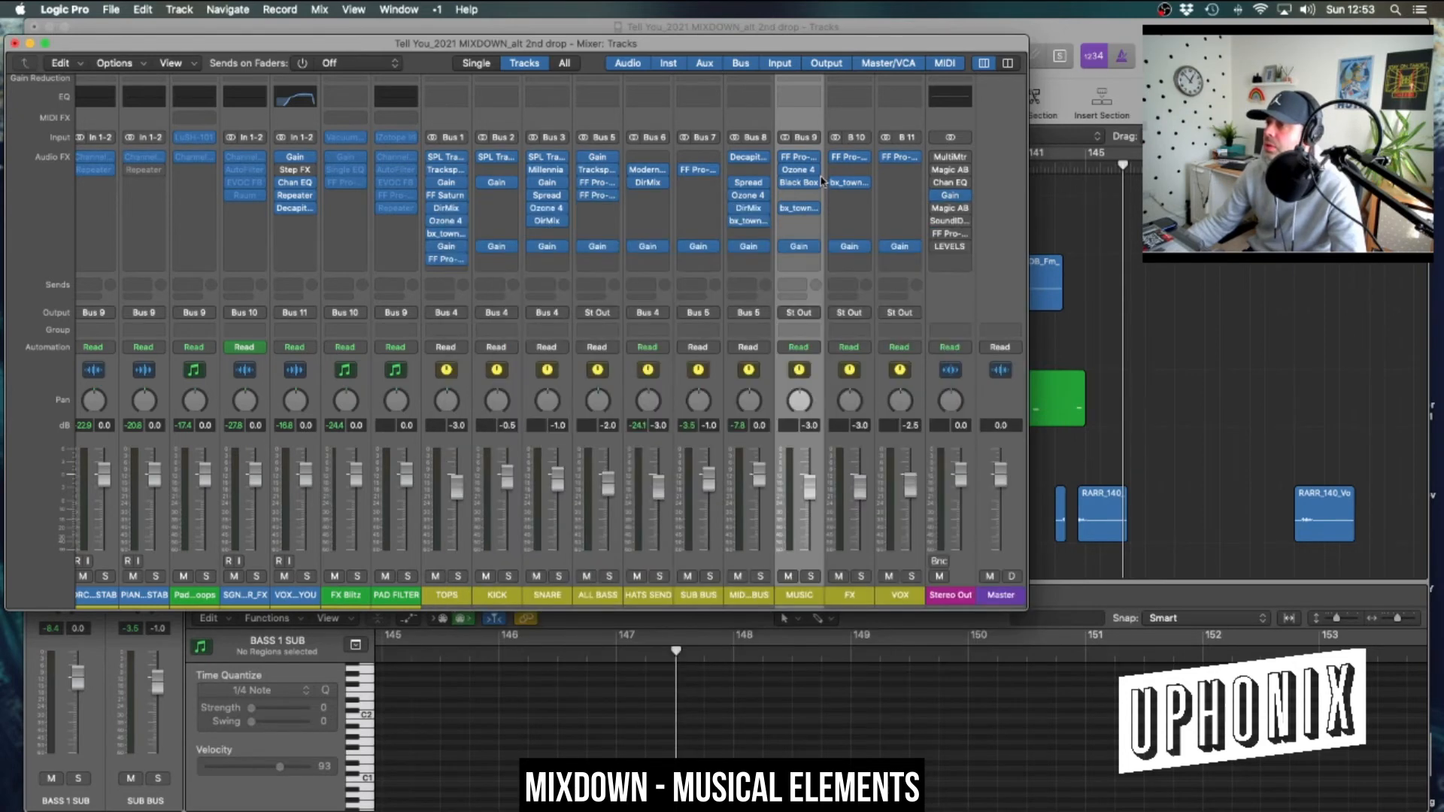
click(802, 185)
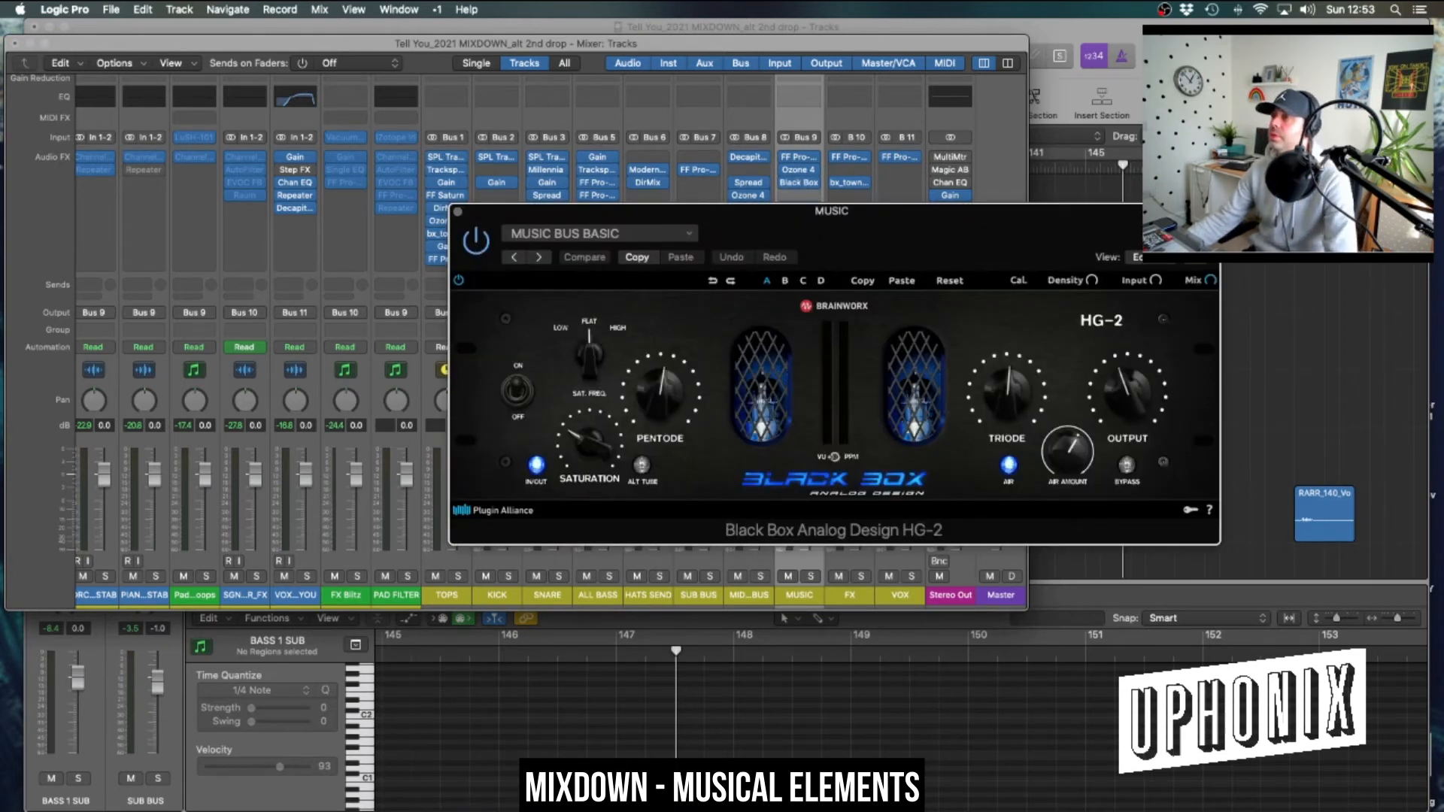
click(1128, 58)
click(460, 214)
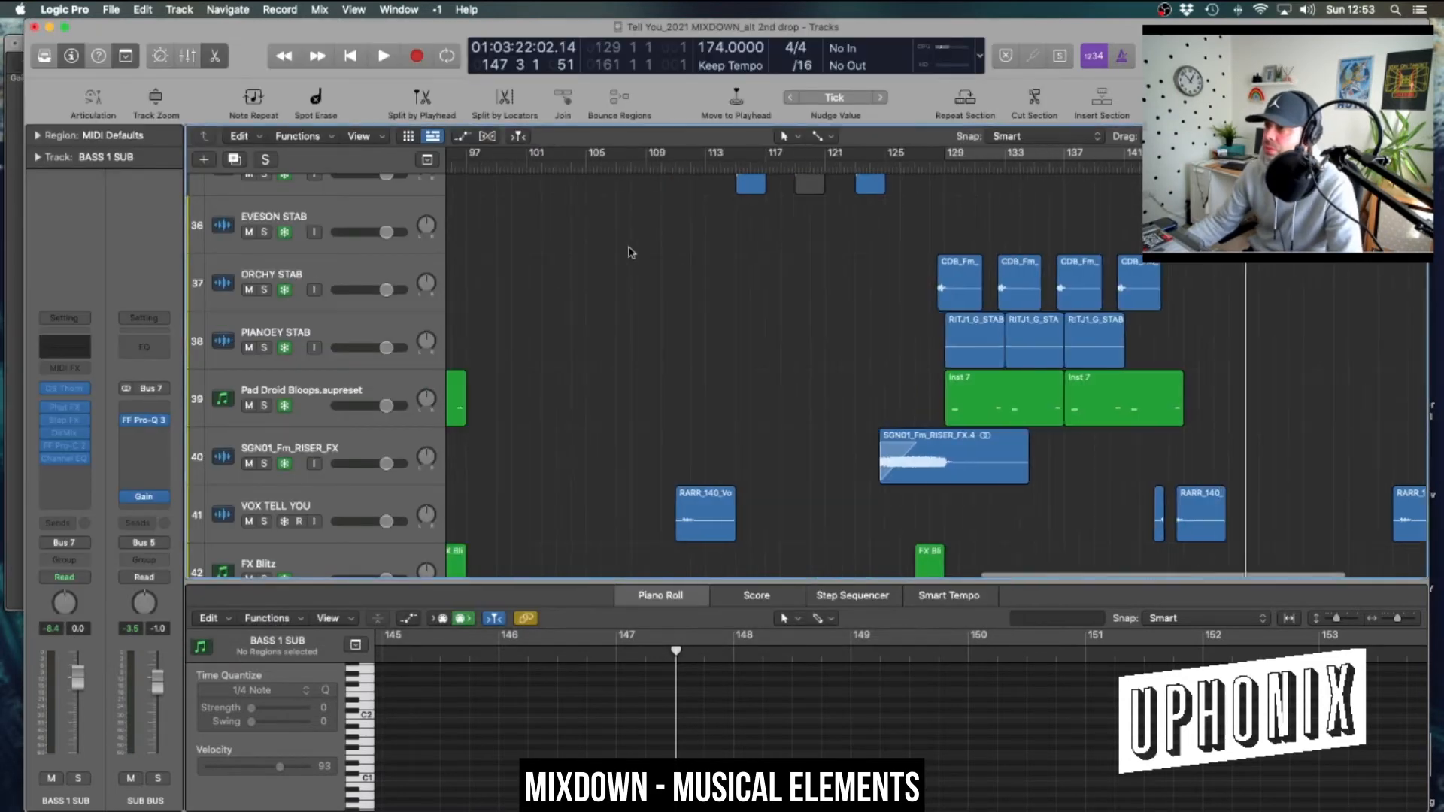
Play the arrangement from the beginning of the project
scroll(645, 245, left, 20)
scroll(645, 245, left, 3)
key(Return)
key(space)
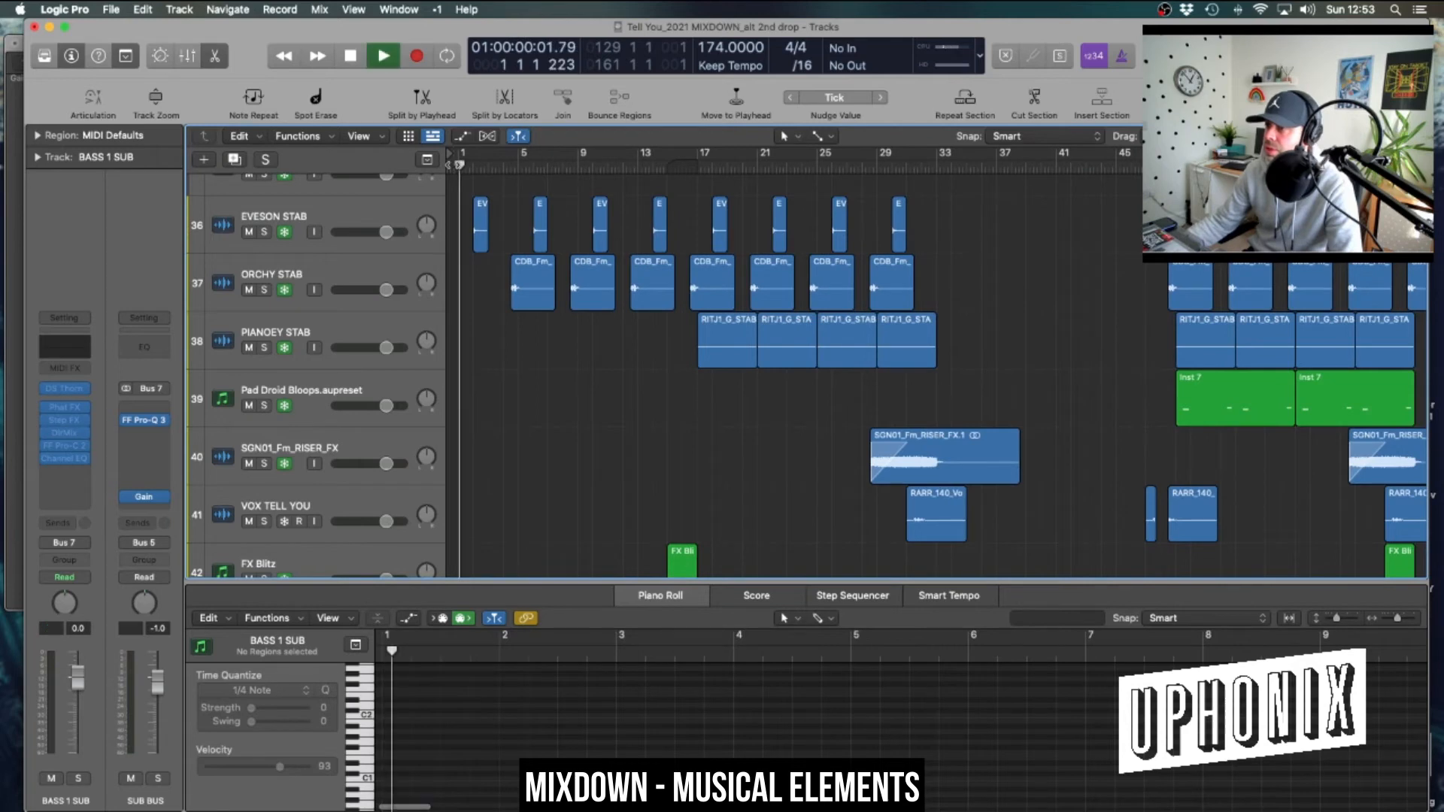
Reopen the Mixer during playback and solo the MUSIC bus
scroll(391, 414, down, 5)
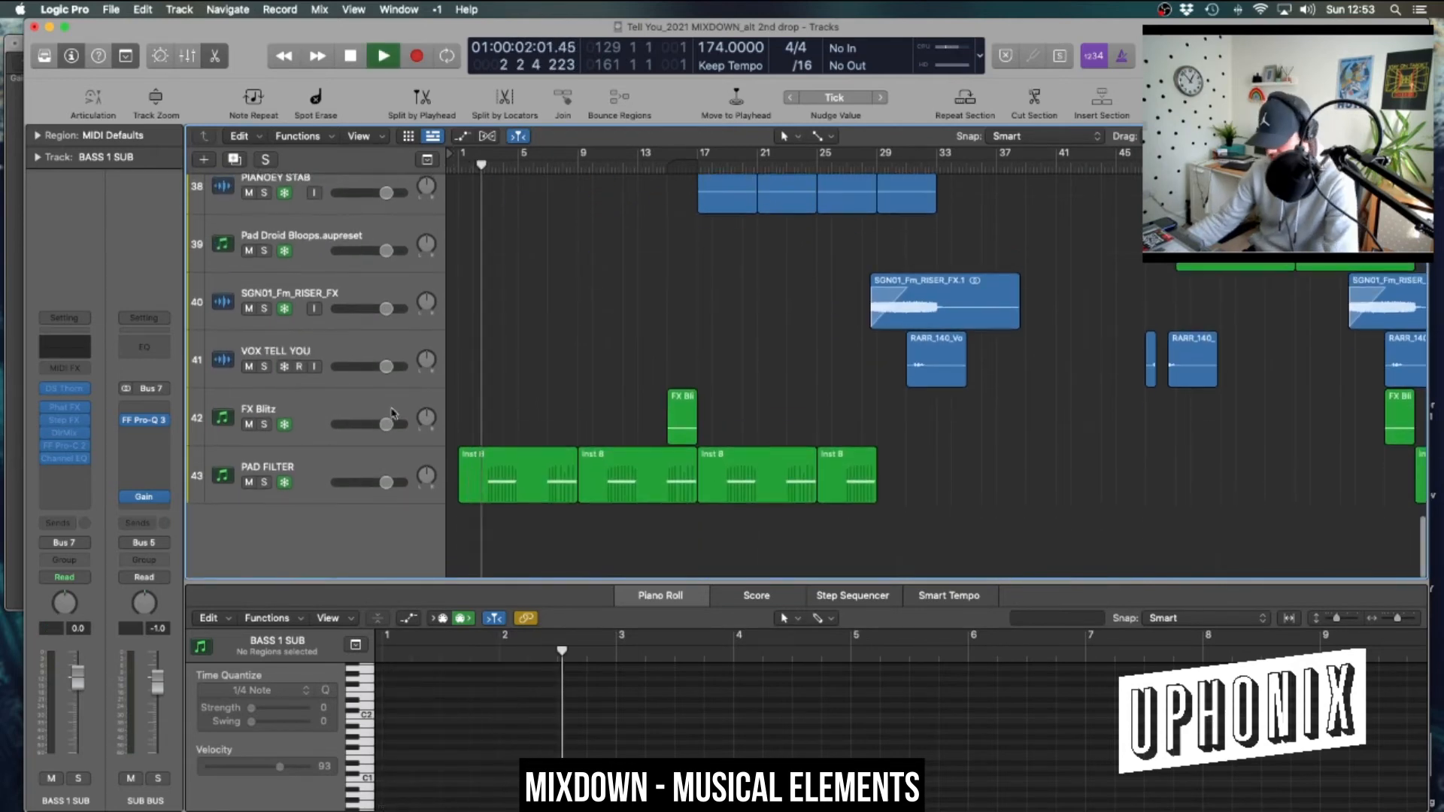
key(x)
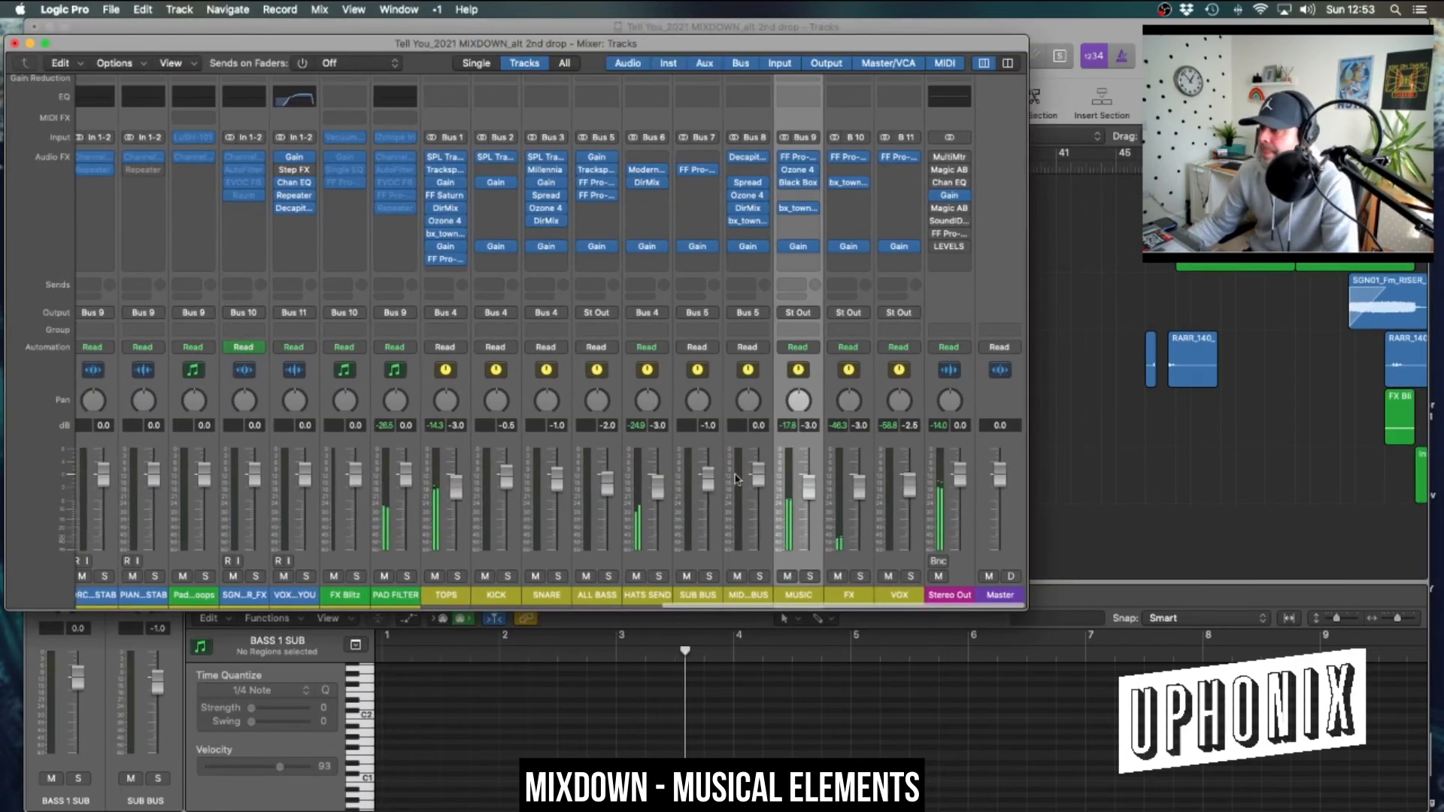
click(810, 576)
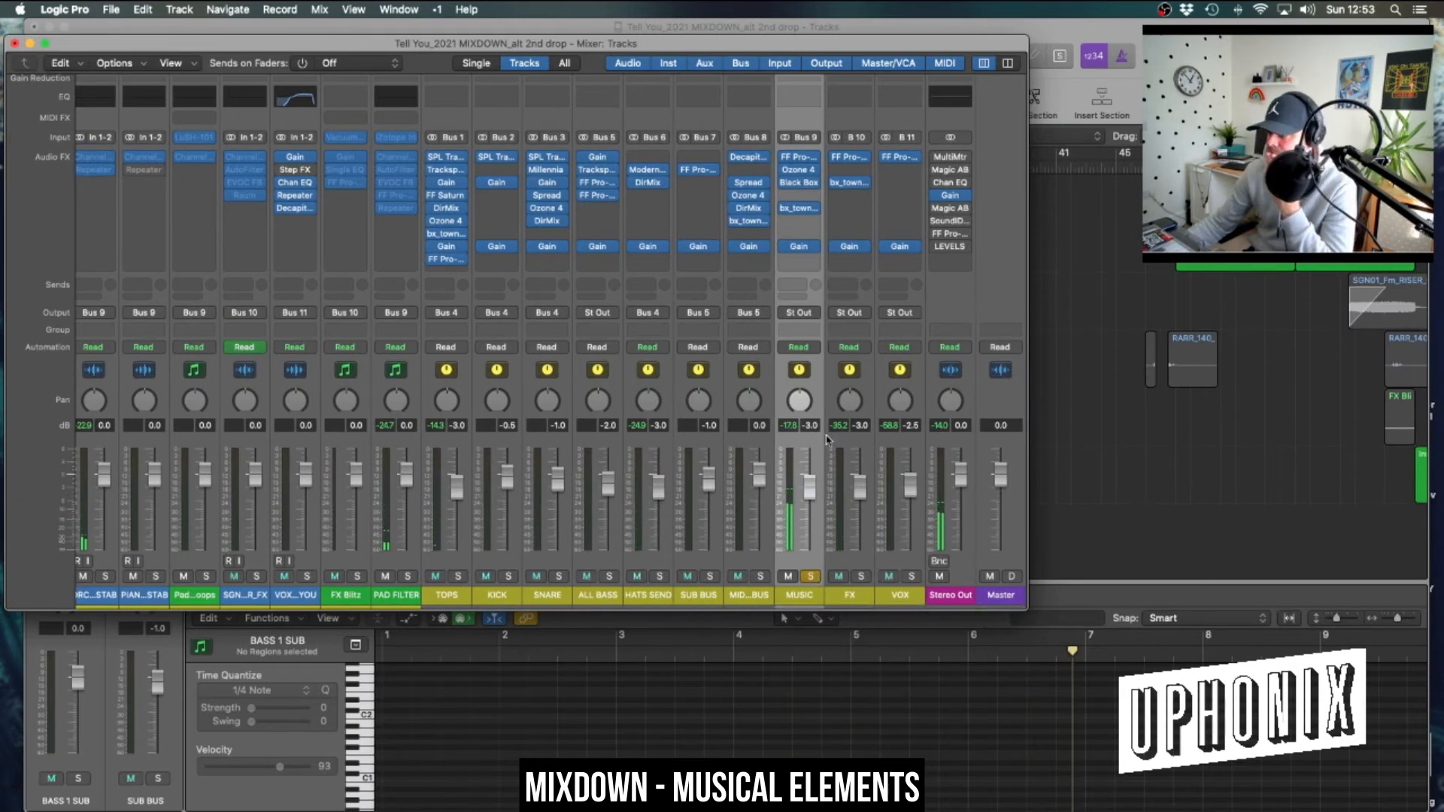
Review the Black Box HG-2 and the bx_townhouse Buss Compressor on the soloed MUSIC bus, moving the compressor window below the inserts
click(799, 183)
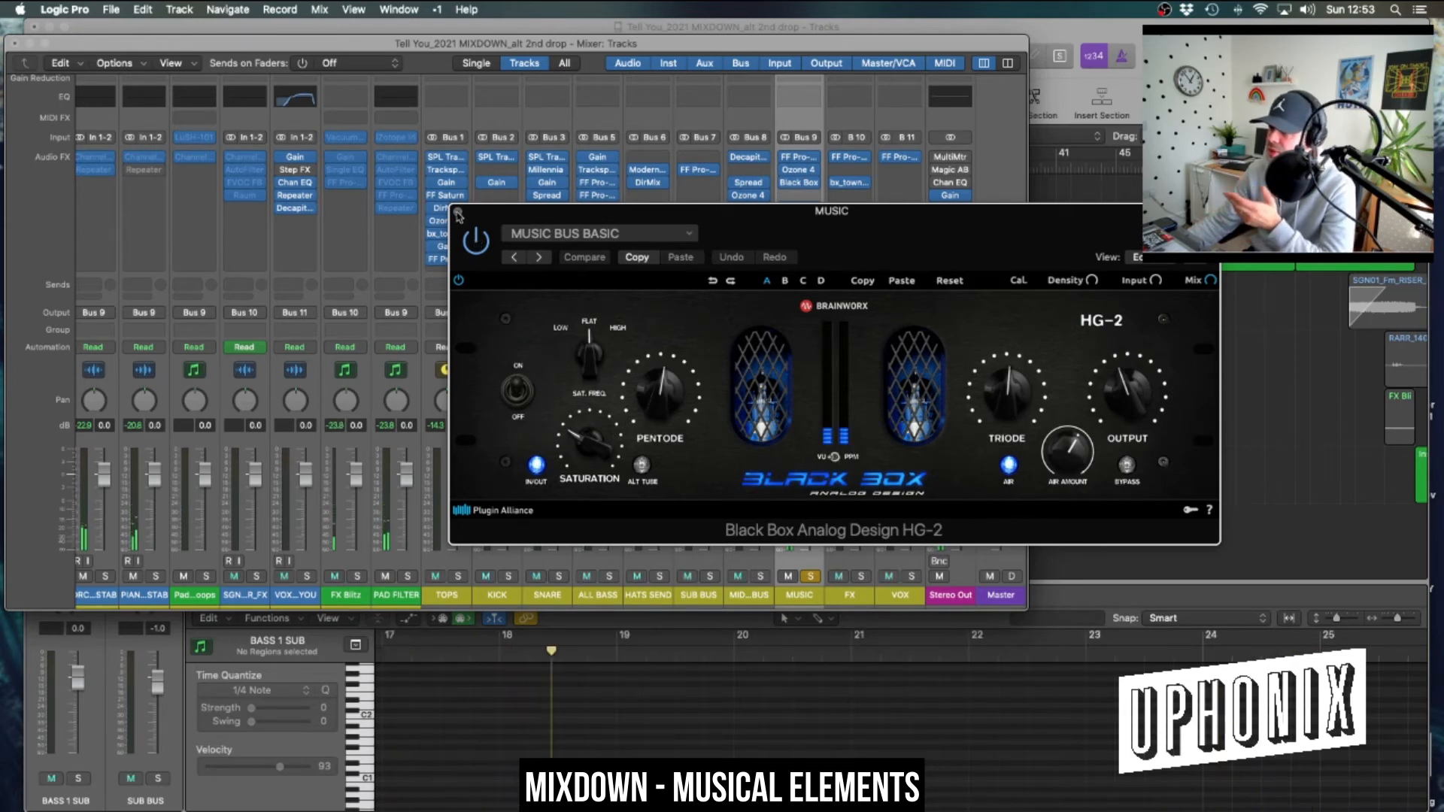
click(458, 215)
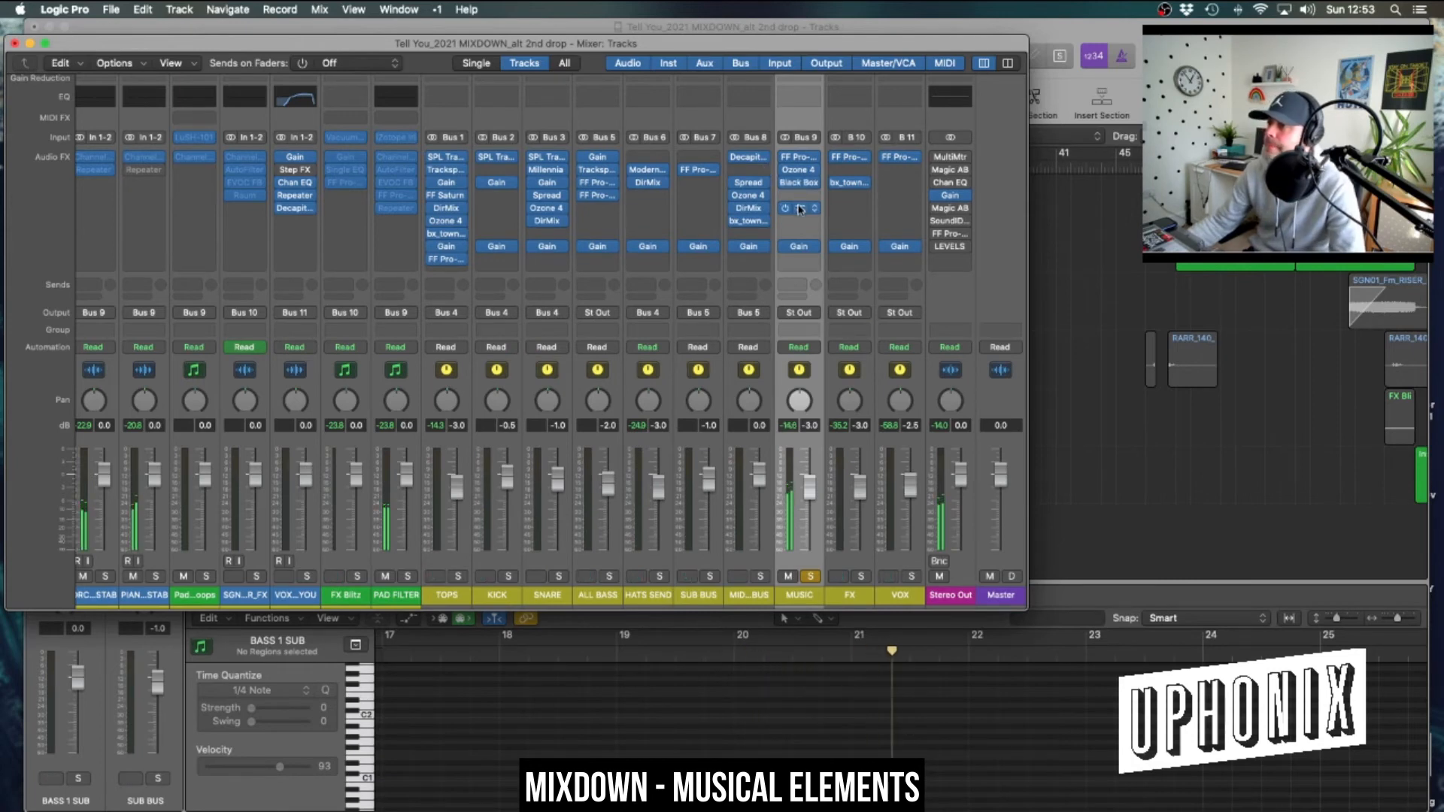
click(799, 209)
drag(798, 208, 816, 304)
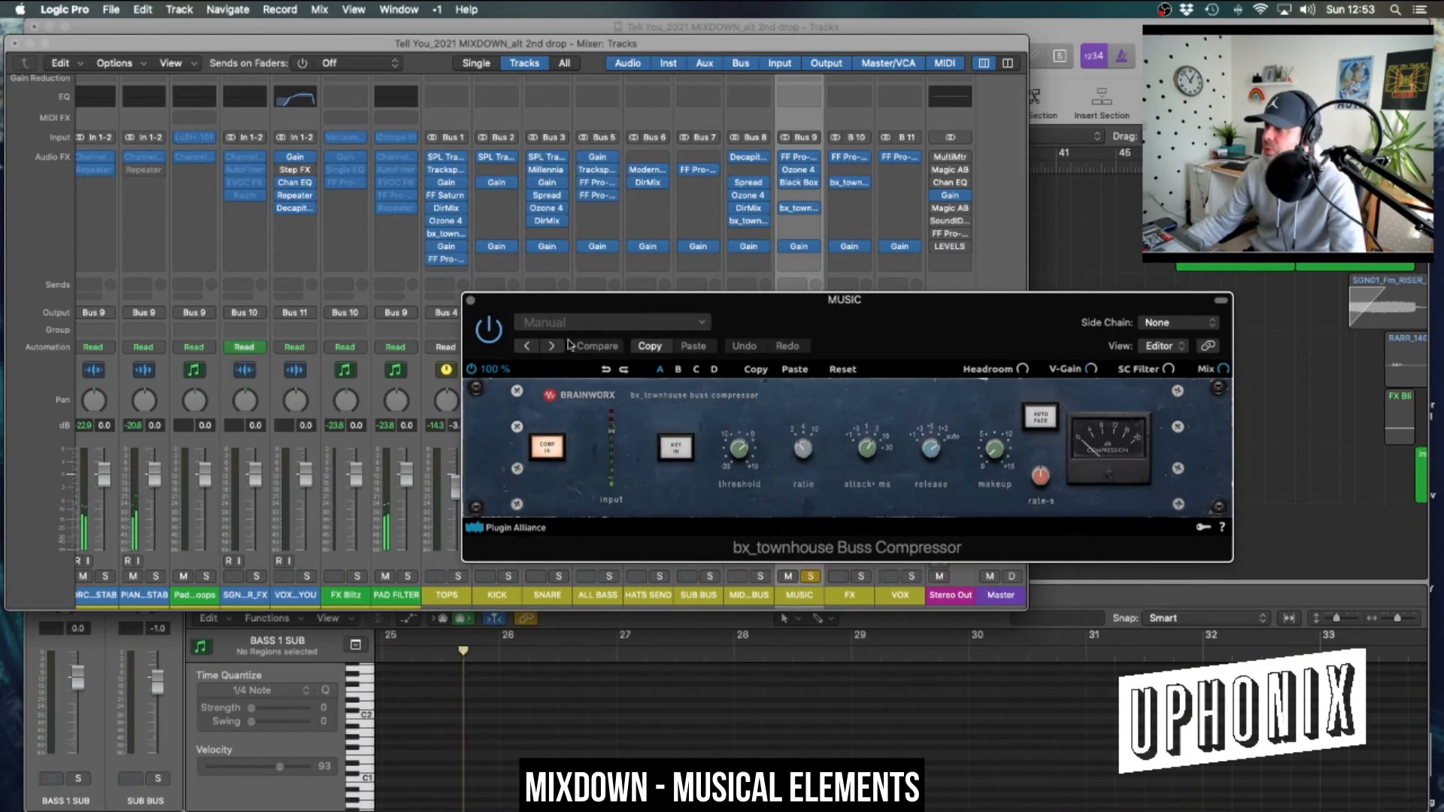
Close the bx_townhouse compressor, check the Gain plug-in on the MUSIC bus, and unsolo the bus
click(470, 300)
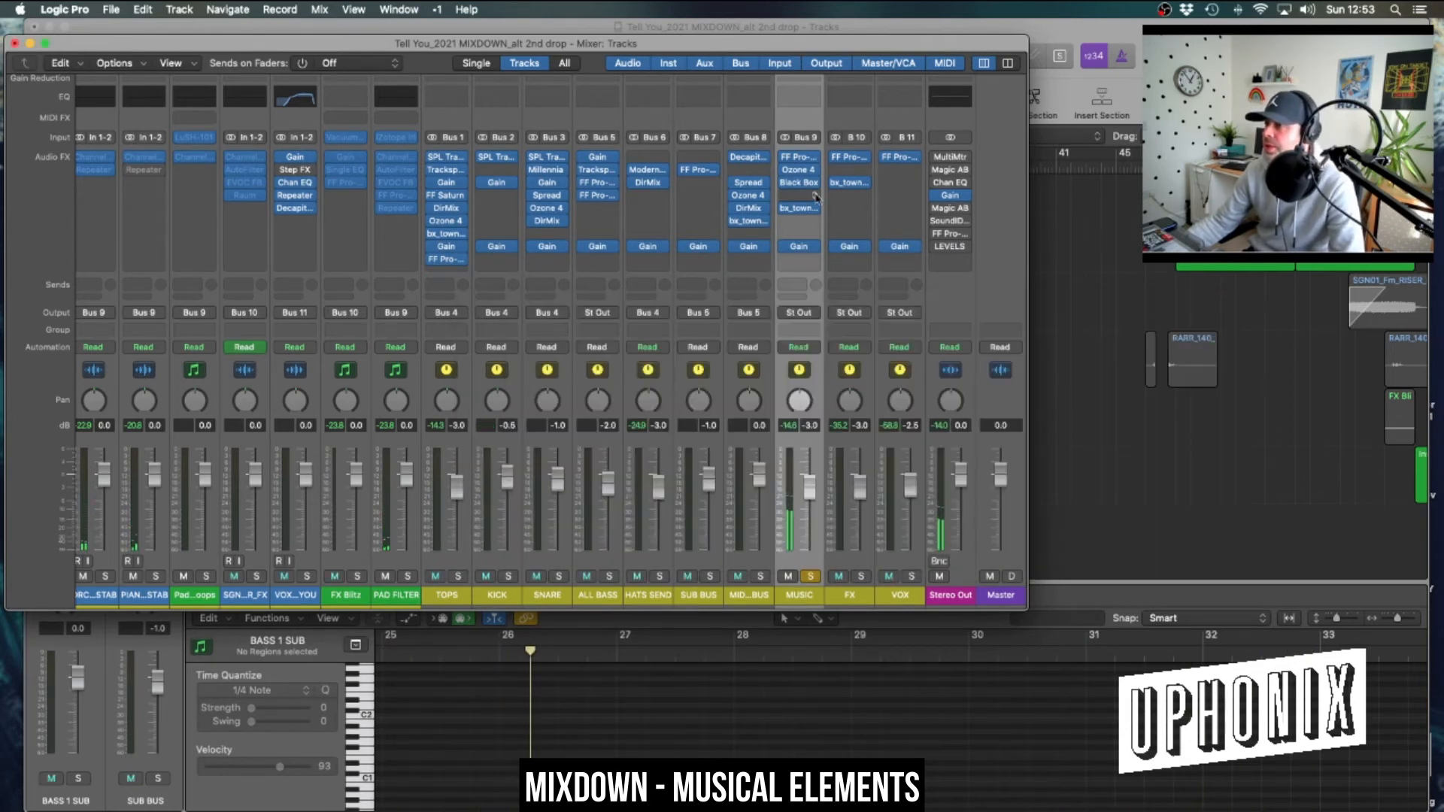
click(803, 247)
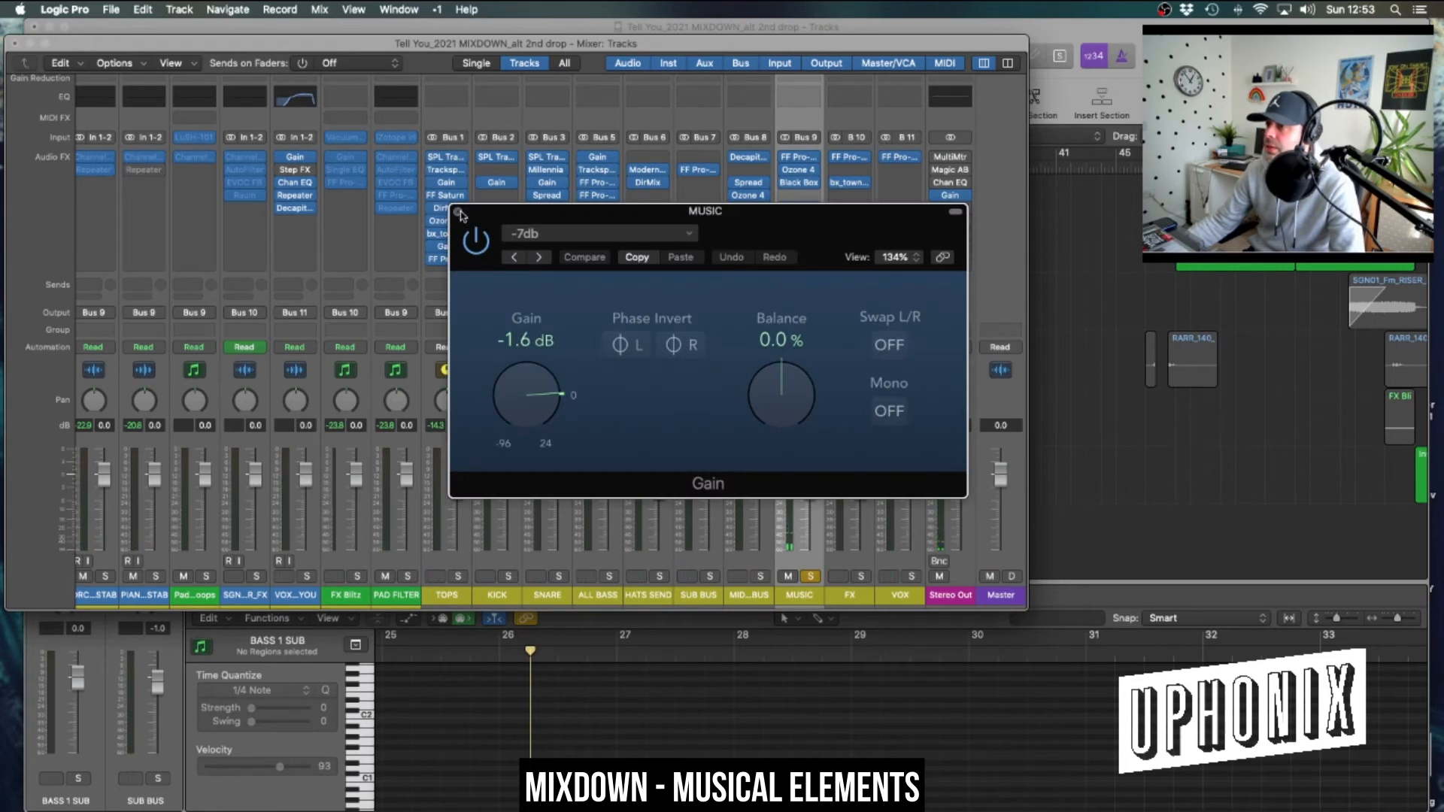
click(459, 213)
click(811, 577)
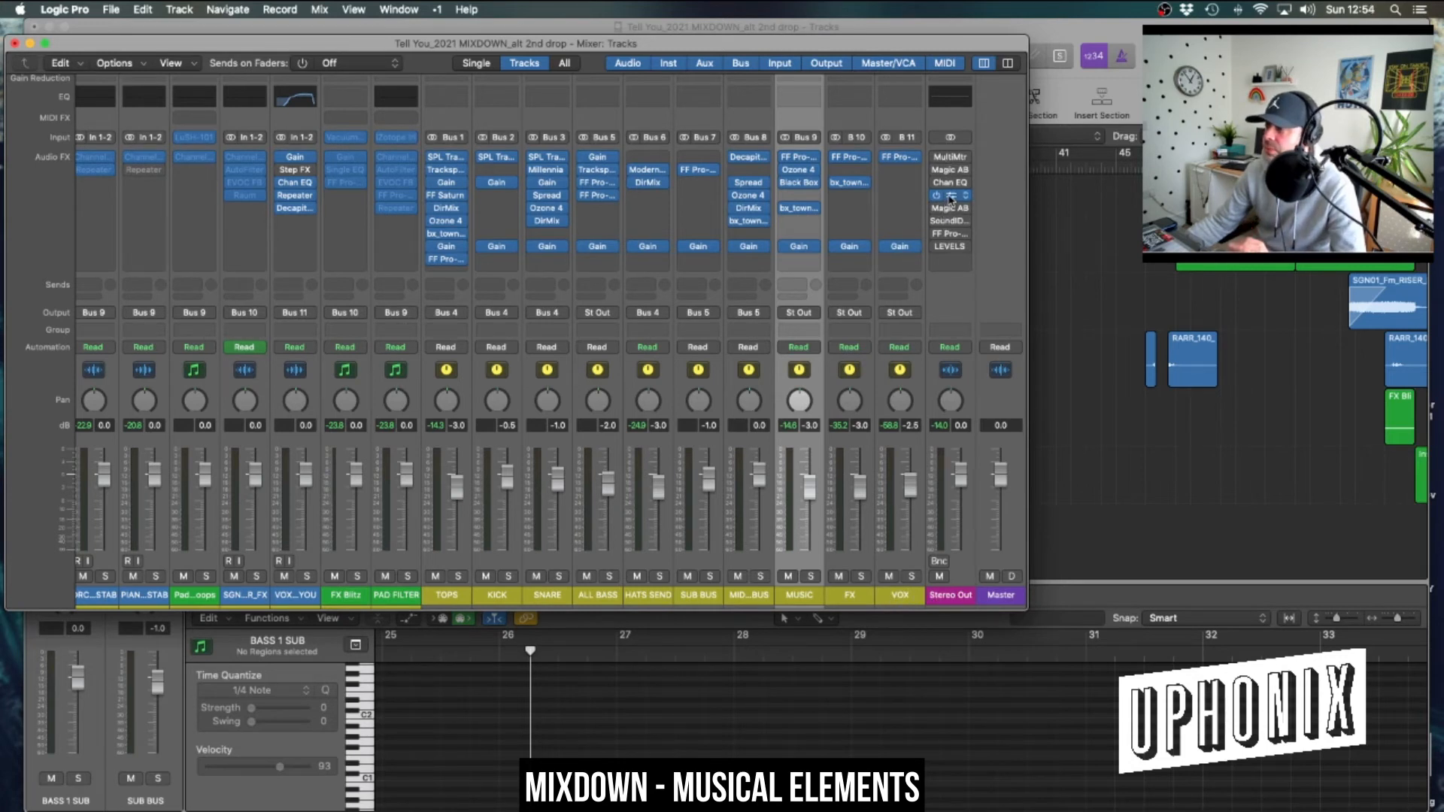
Open the Stereo Out Gain plug-in, play the arrangement from bar 49, and reopen the Mixer with the Gain window moved below the inserts
click(951, 197)
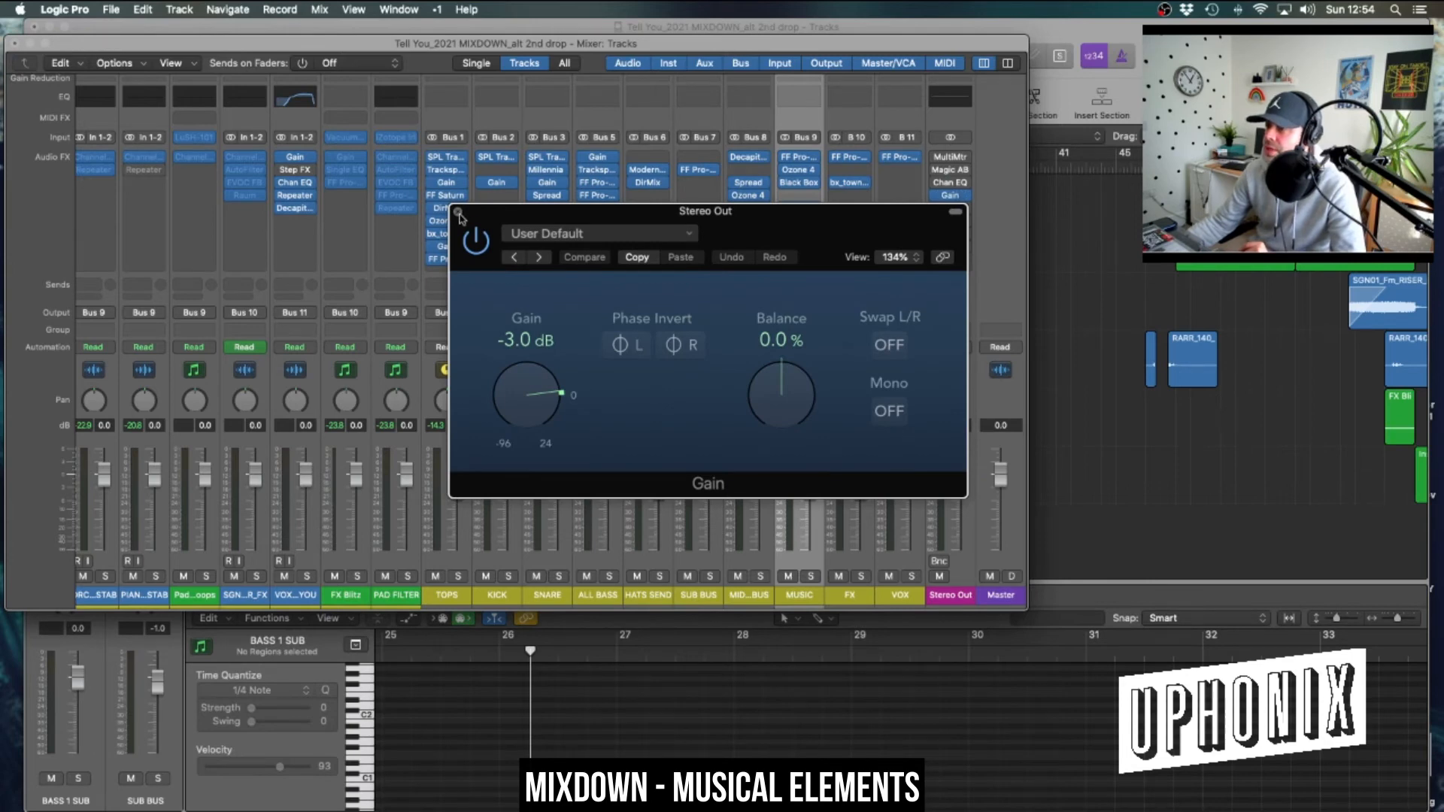
key(super+2)
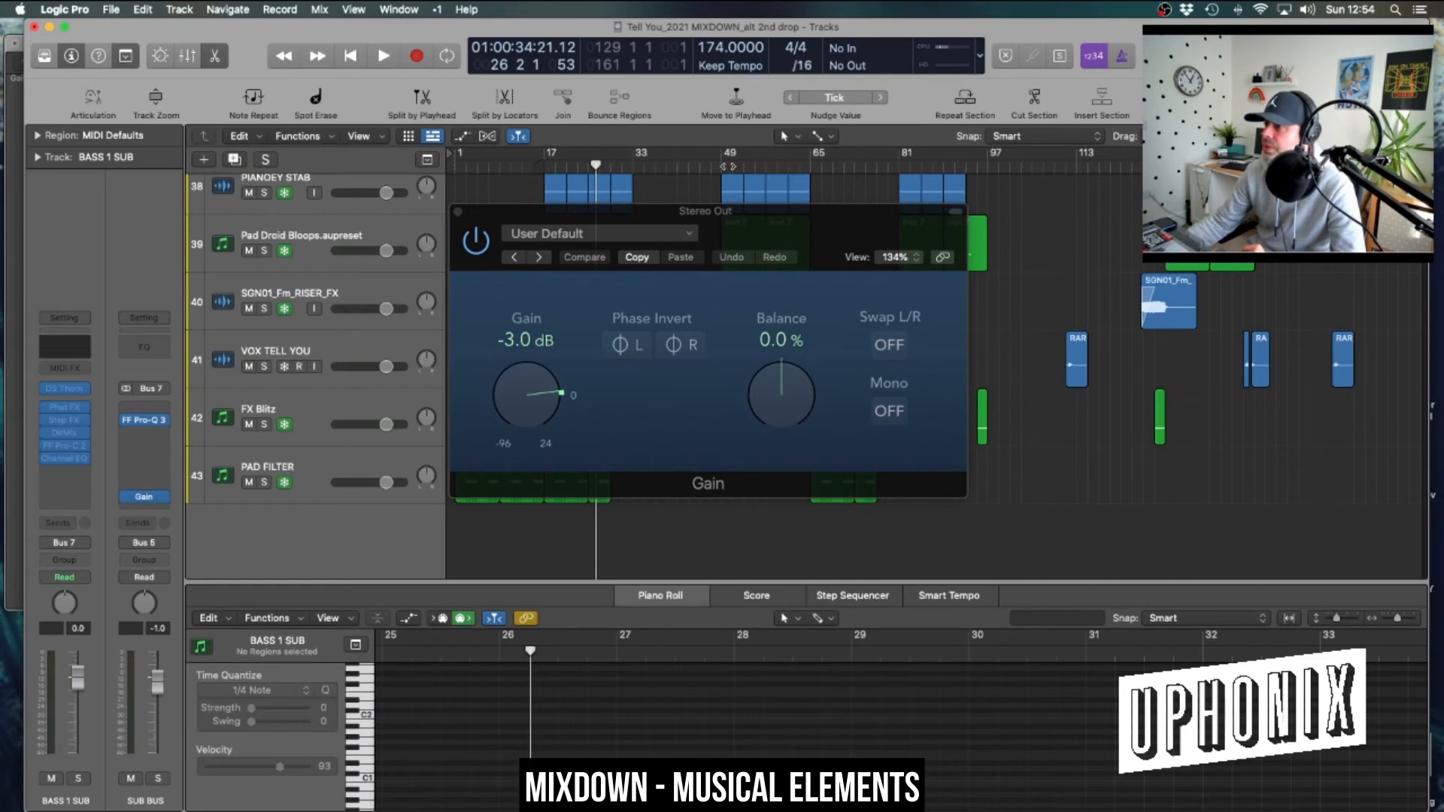
click(722, 166)
key(space)
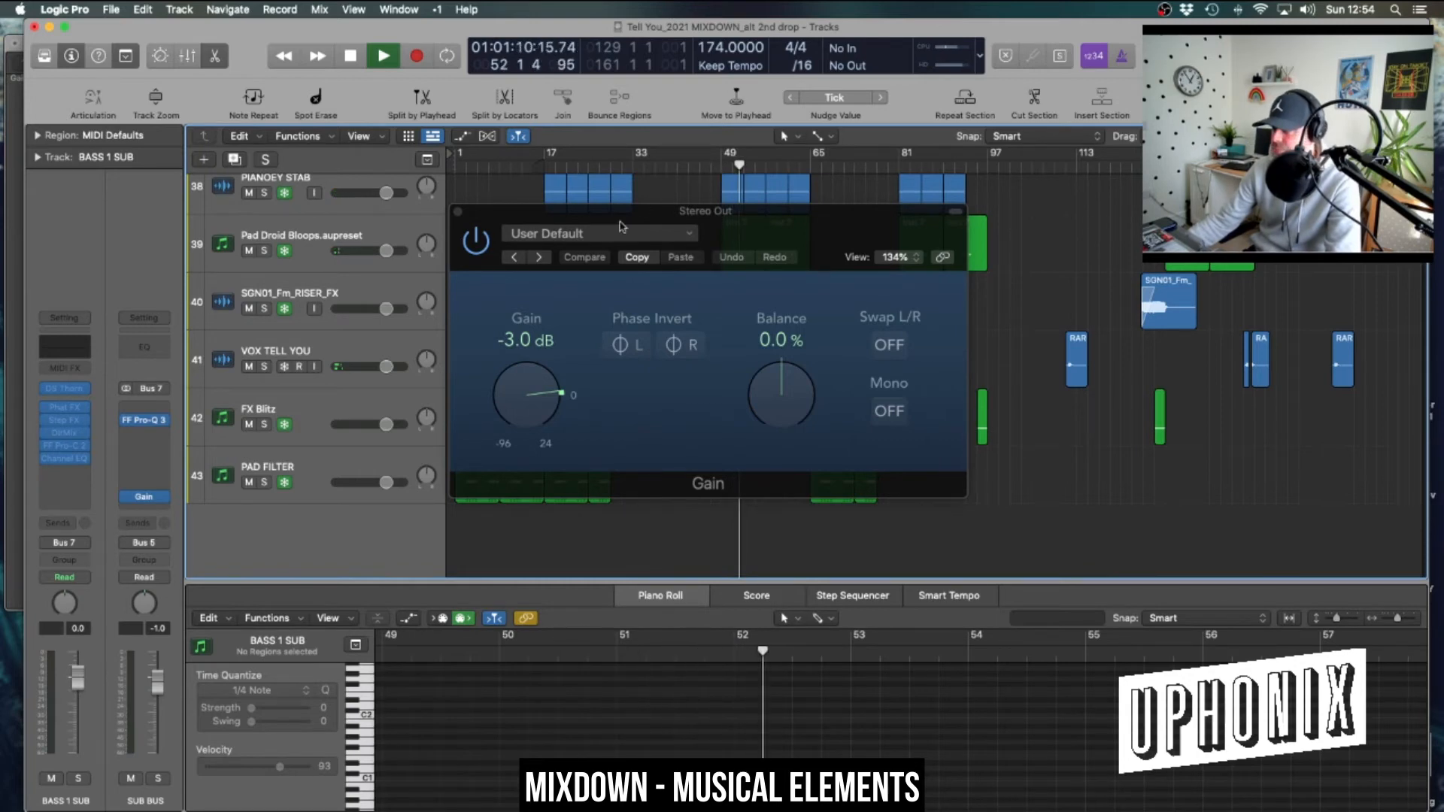
key(x)
drag(824, 216, 645, 512)
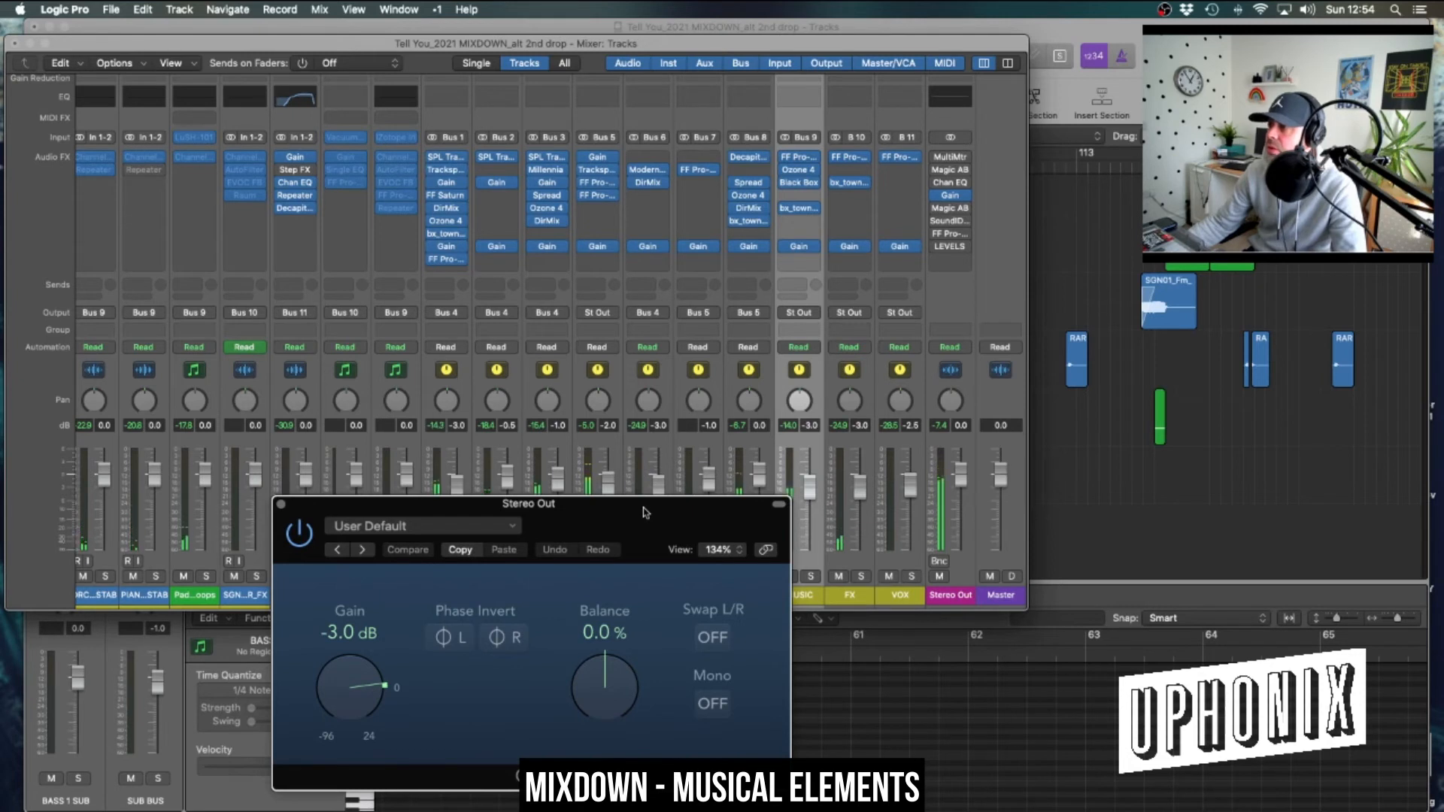
Reset the peak level reading on the Stereo Out channel and close its Gain plug-in
mouse_move(953, 197)
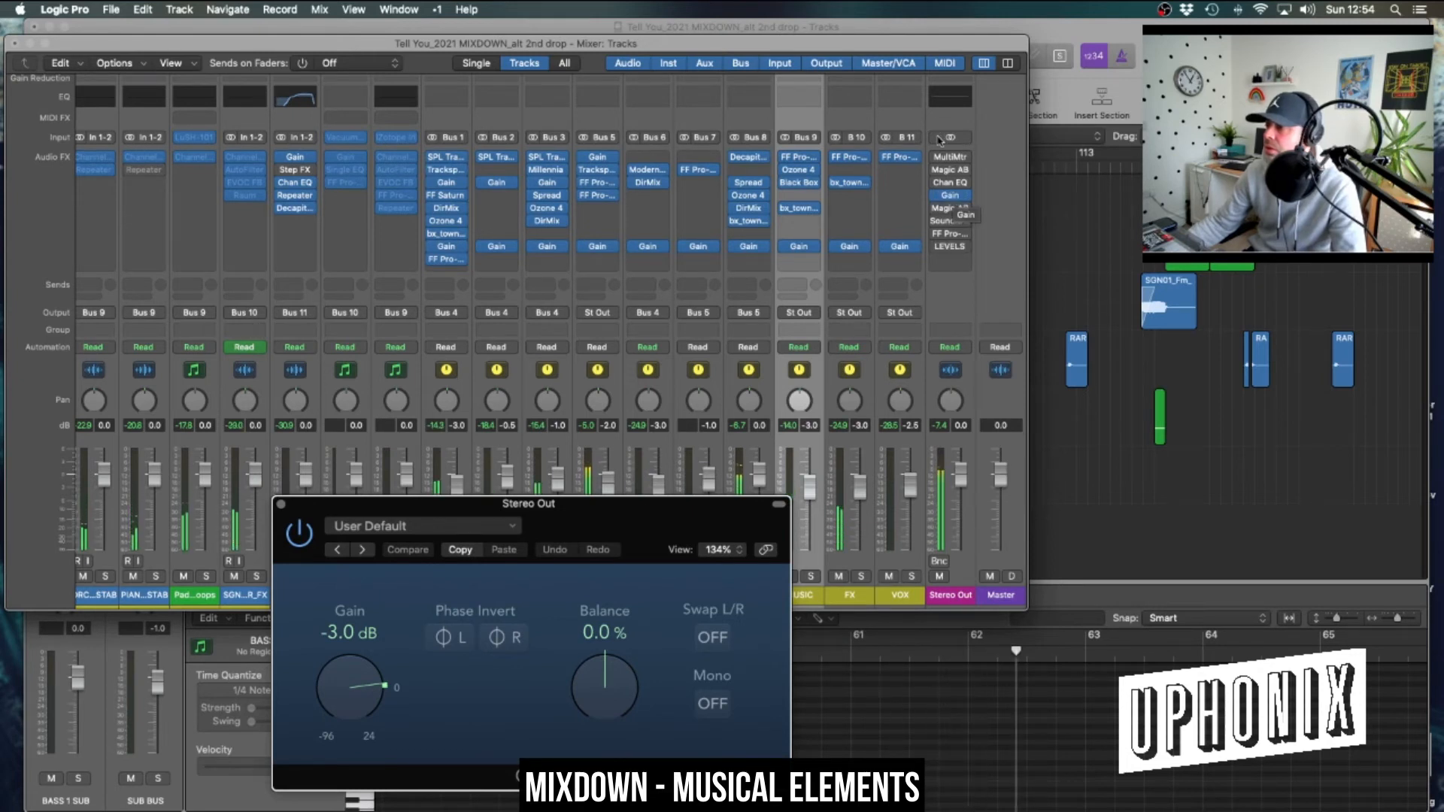
click(945, 430)
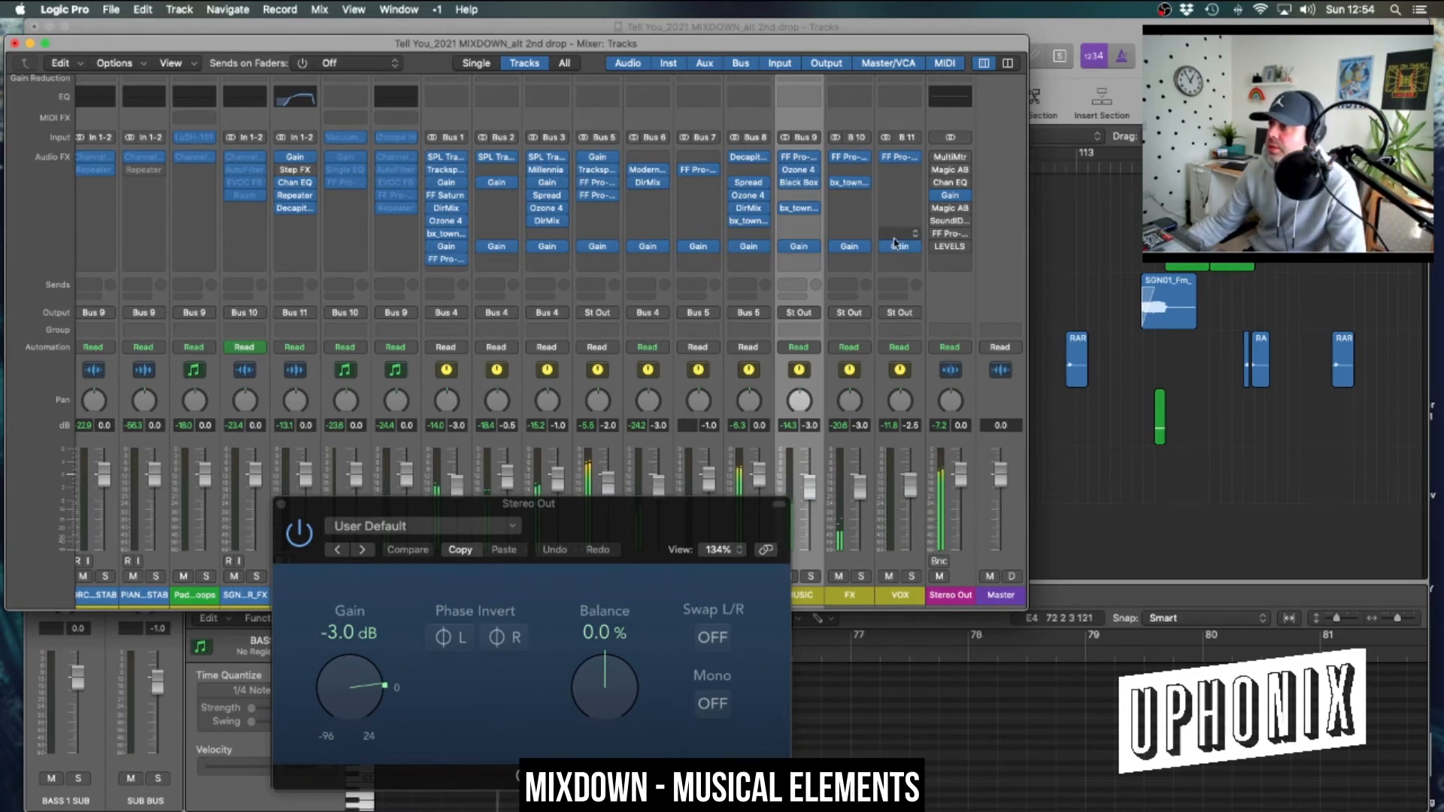
click(282, 509)
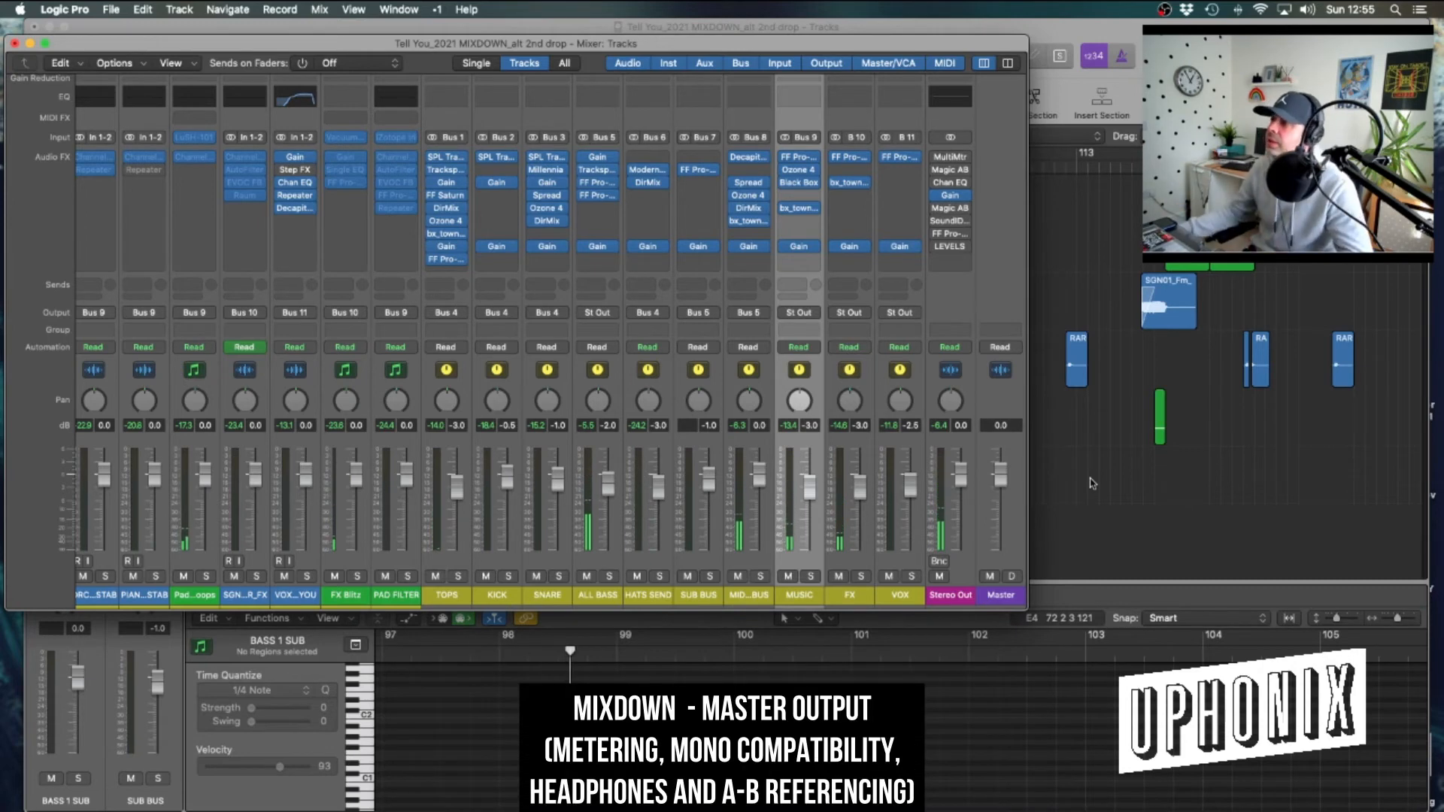
Open LEVELS on the Stereo Out beside the channel strips and check mono compatibility by toggling its mono summing
mouse_move(953, 216)
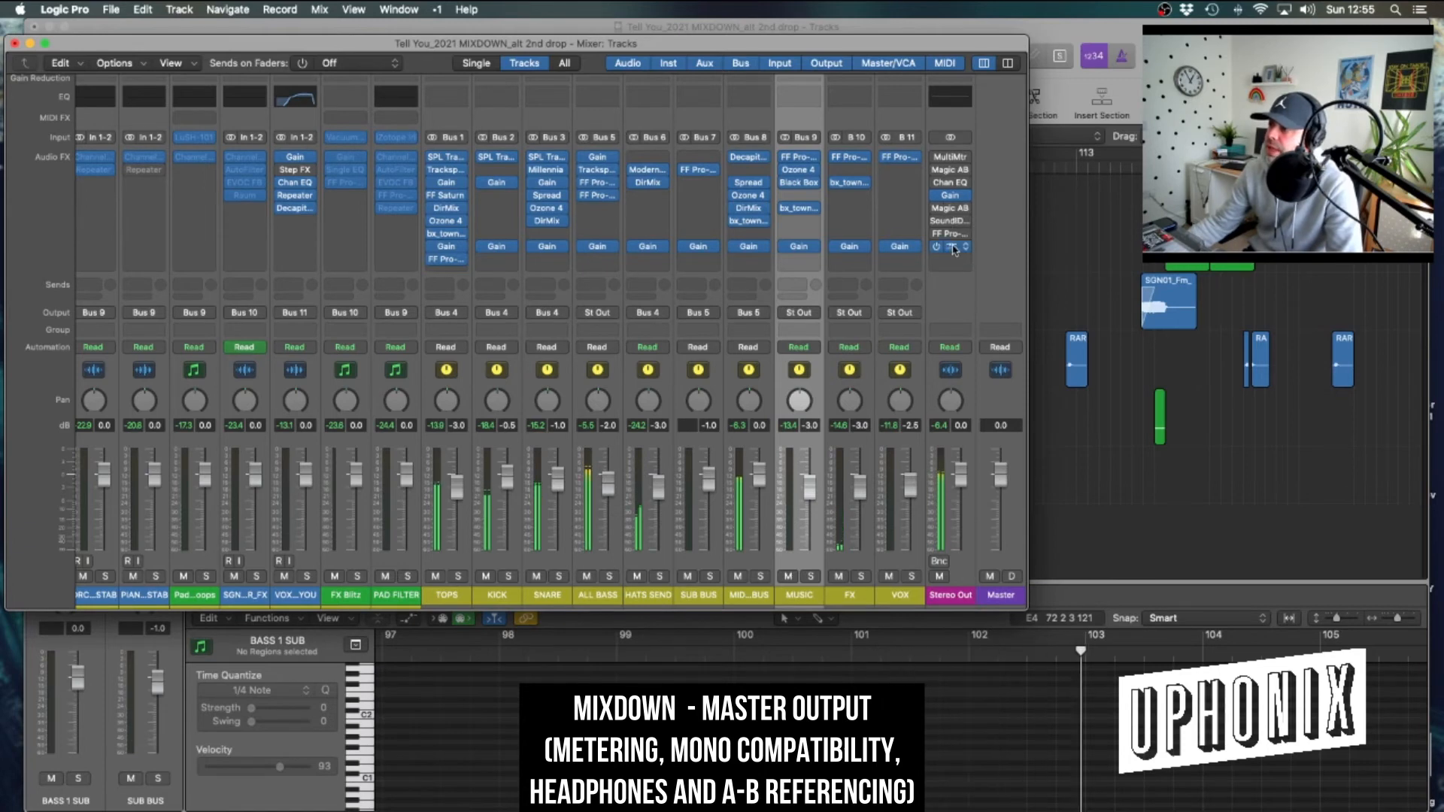
click(951, 247)
drag(814, 215, 1136, 259)
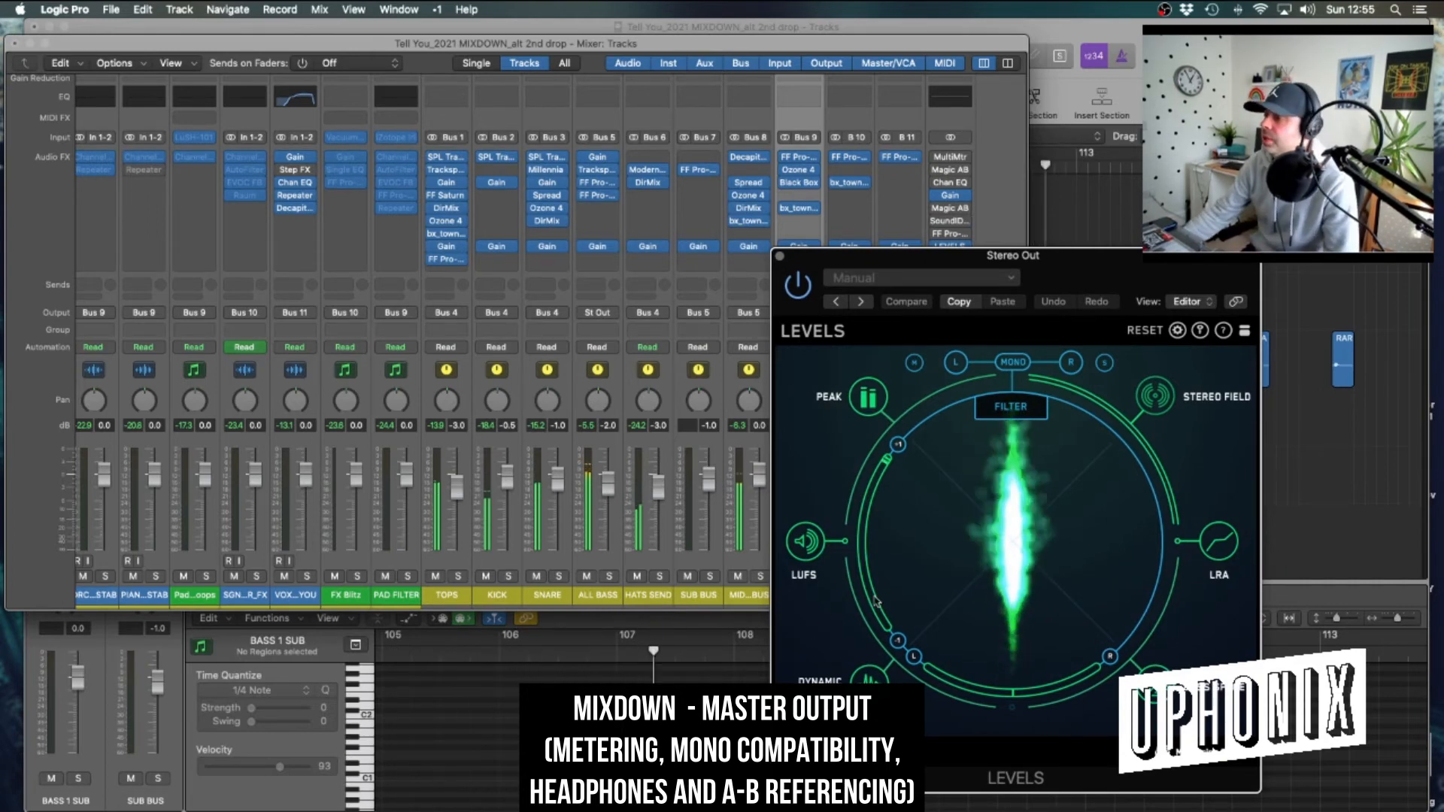
click(1016, 368)
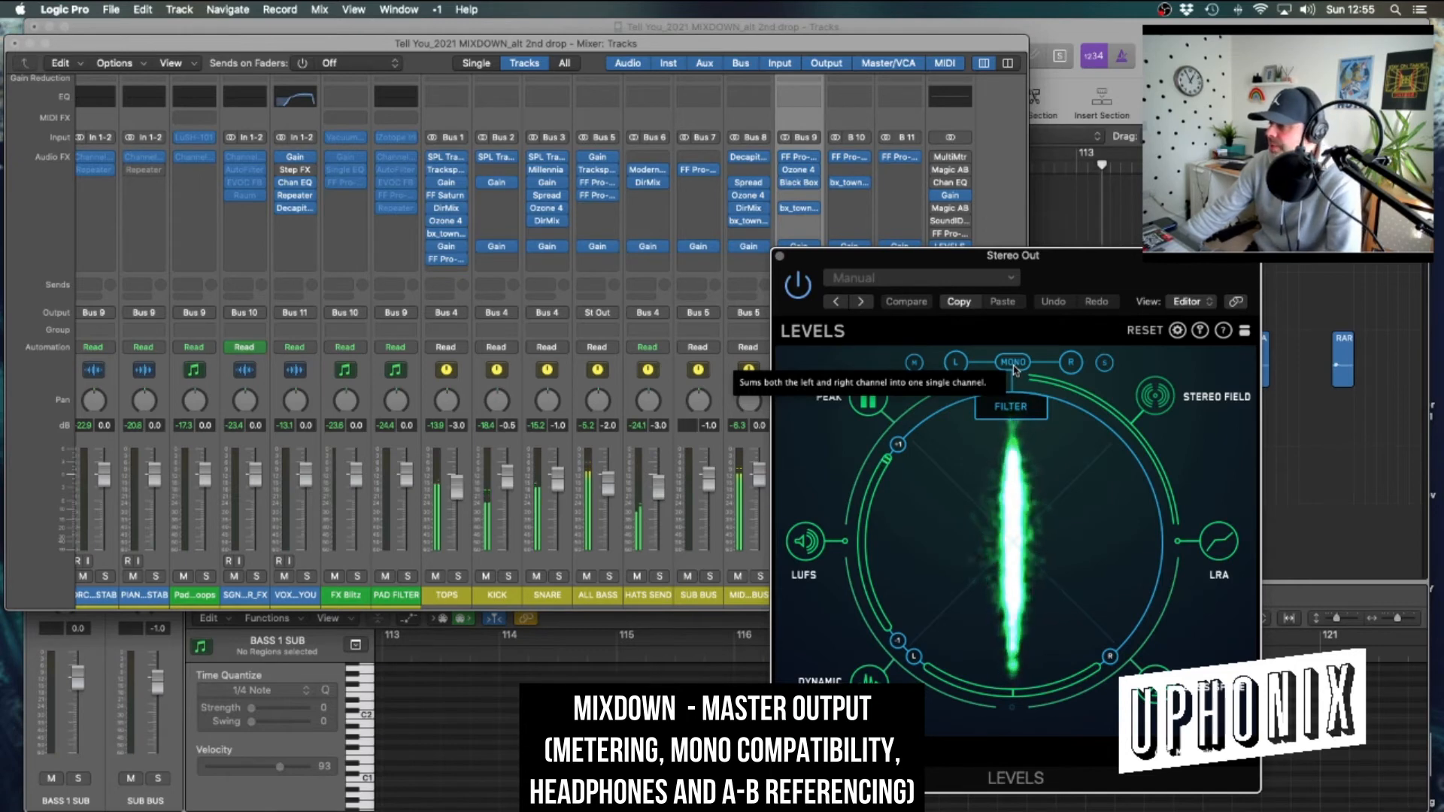
click(1013, 363)
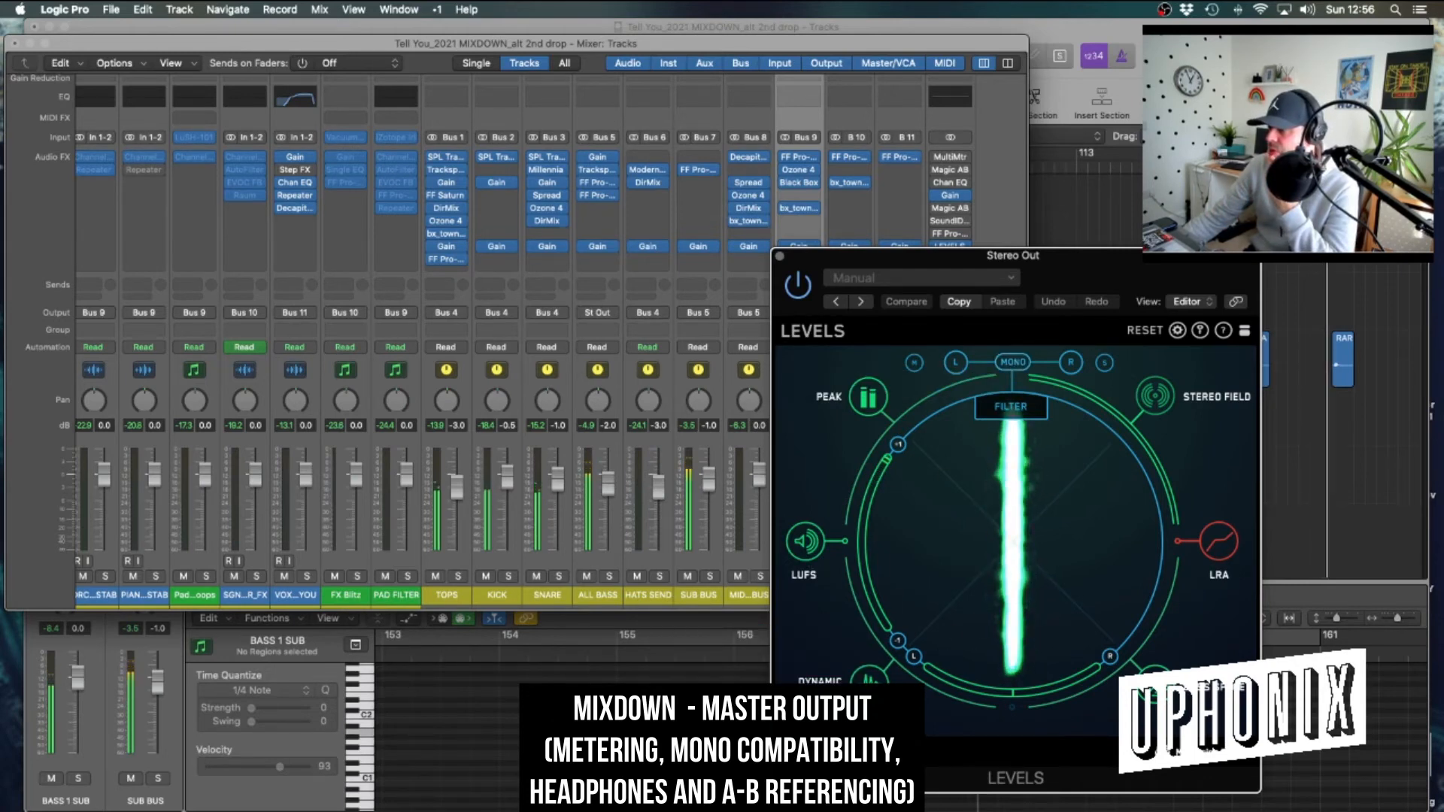
Review the dynamic range and LUFS meters in LEVELS, then close the plug-in
click(869, 679)
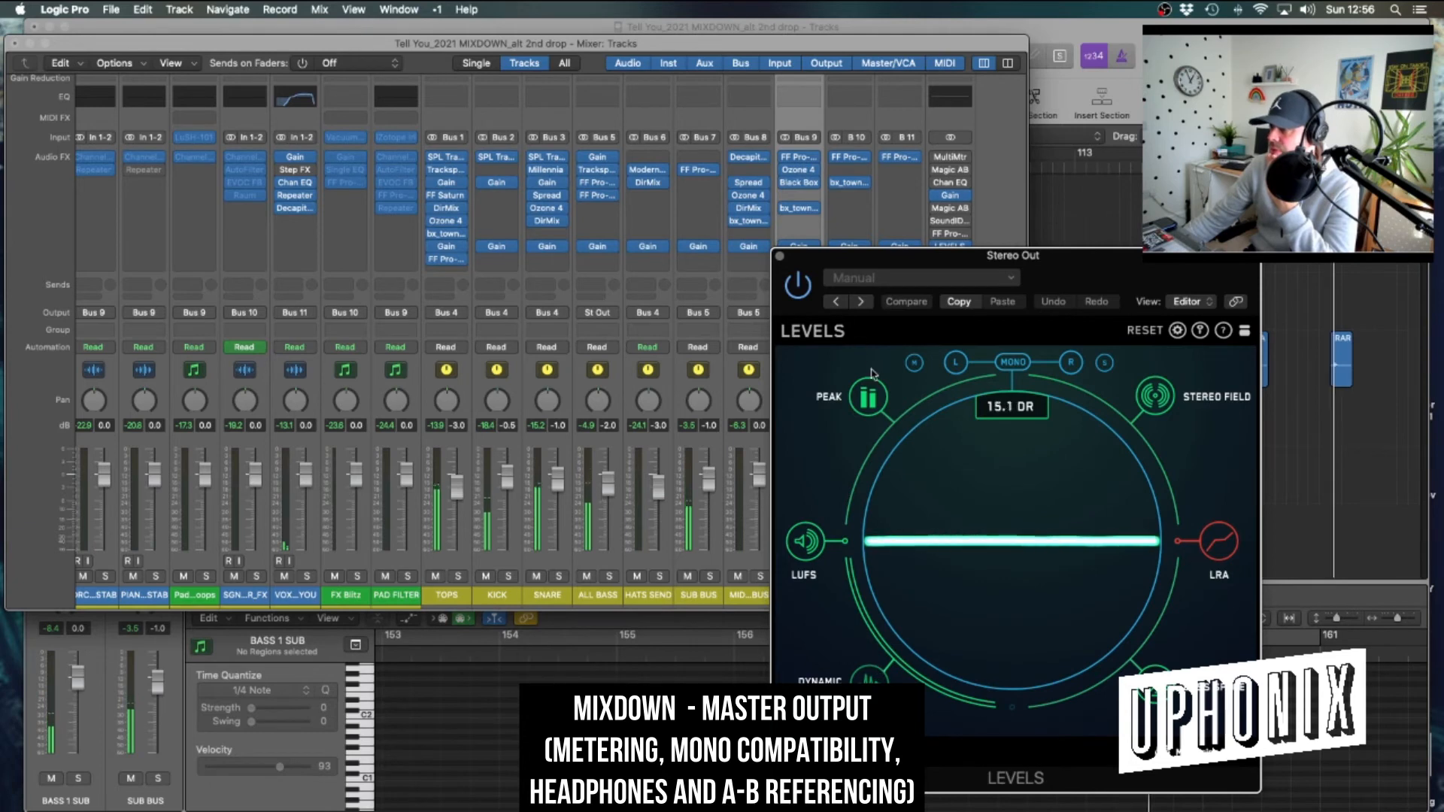
click(809, 542)
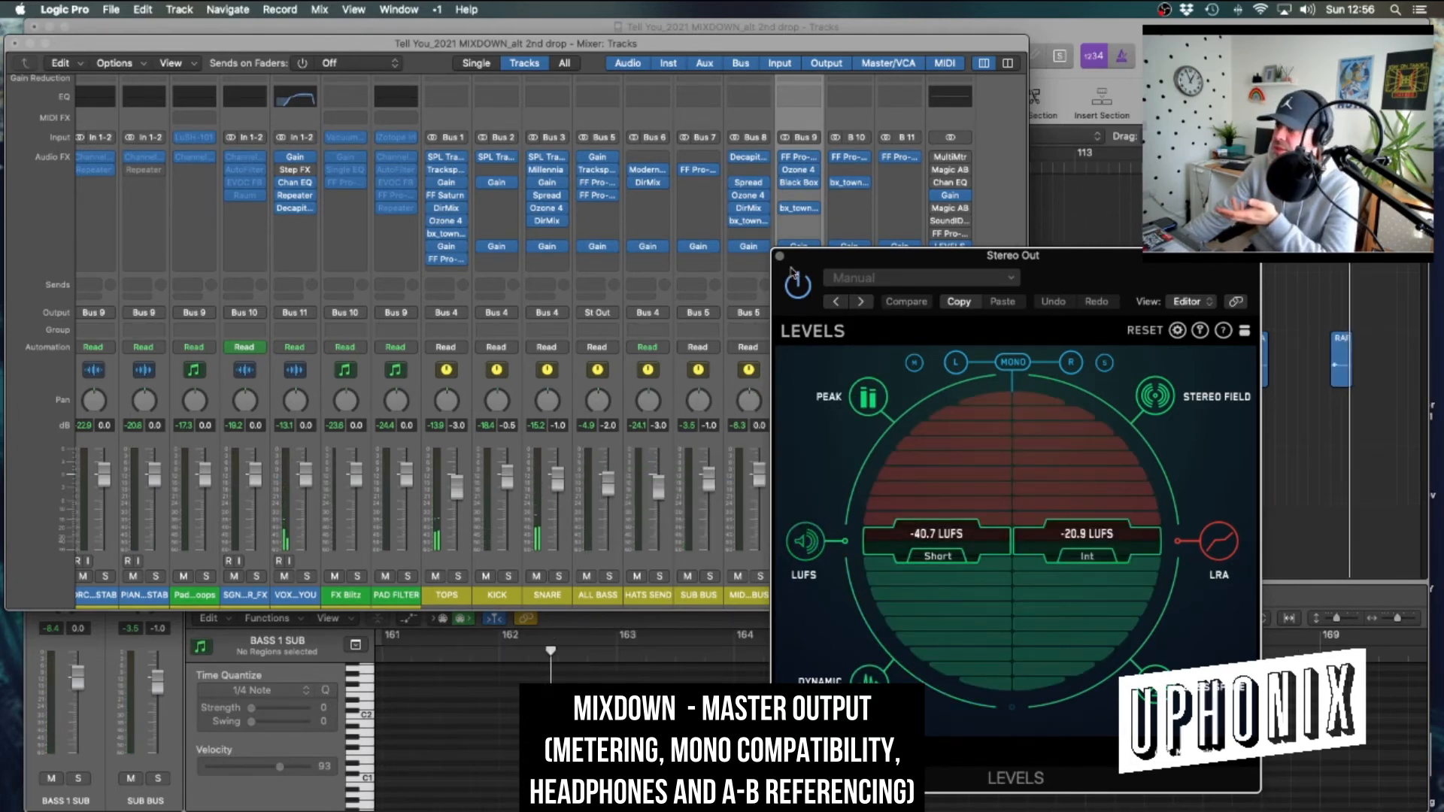
click(780, 256)
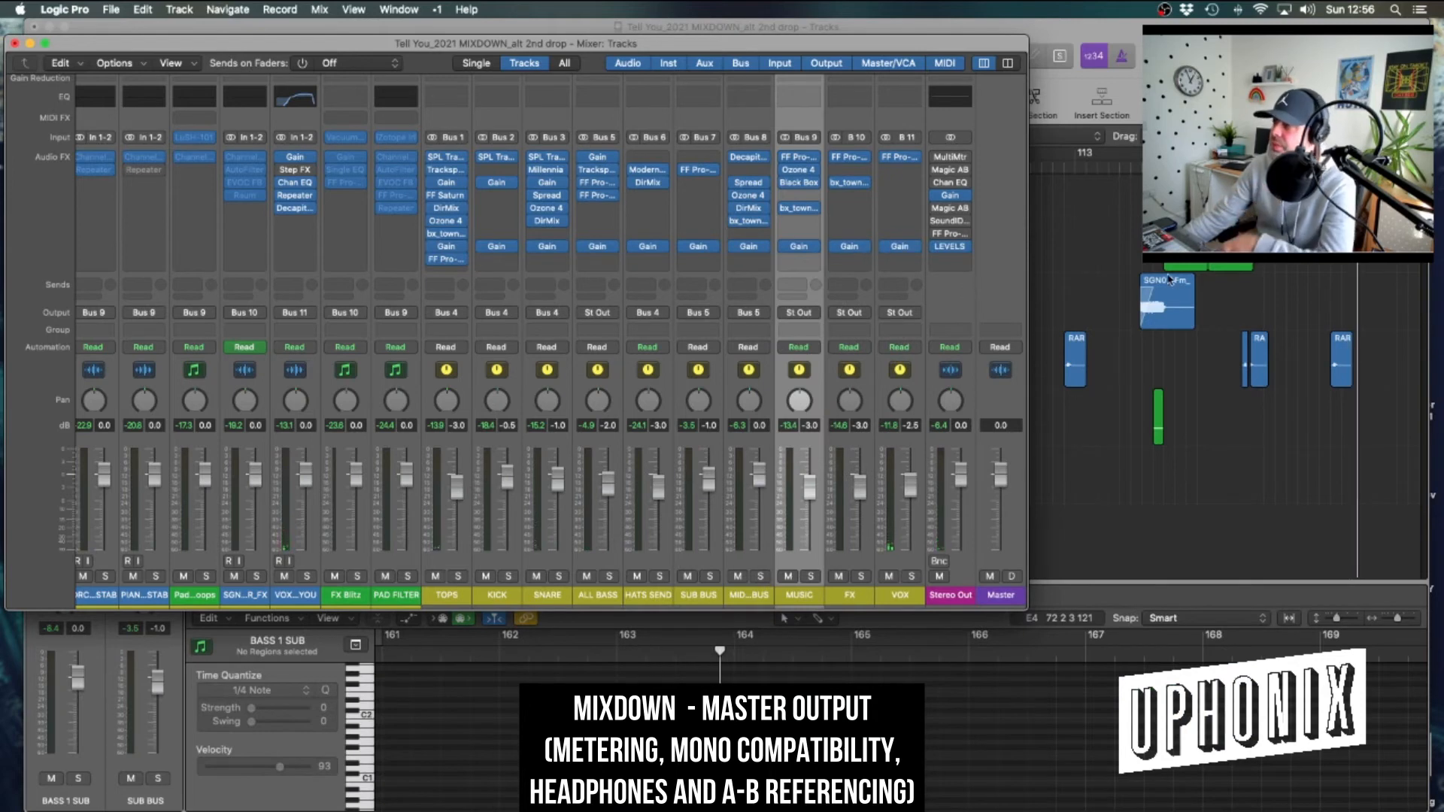
Review the Channel EQ analyzer on the Stereo Out while the arrangement plays, then close it and return to the Mixer
mouse_move(946, 251)
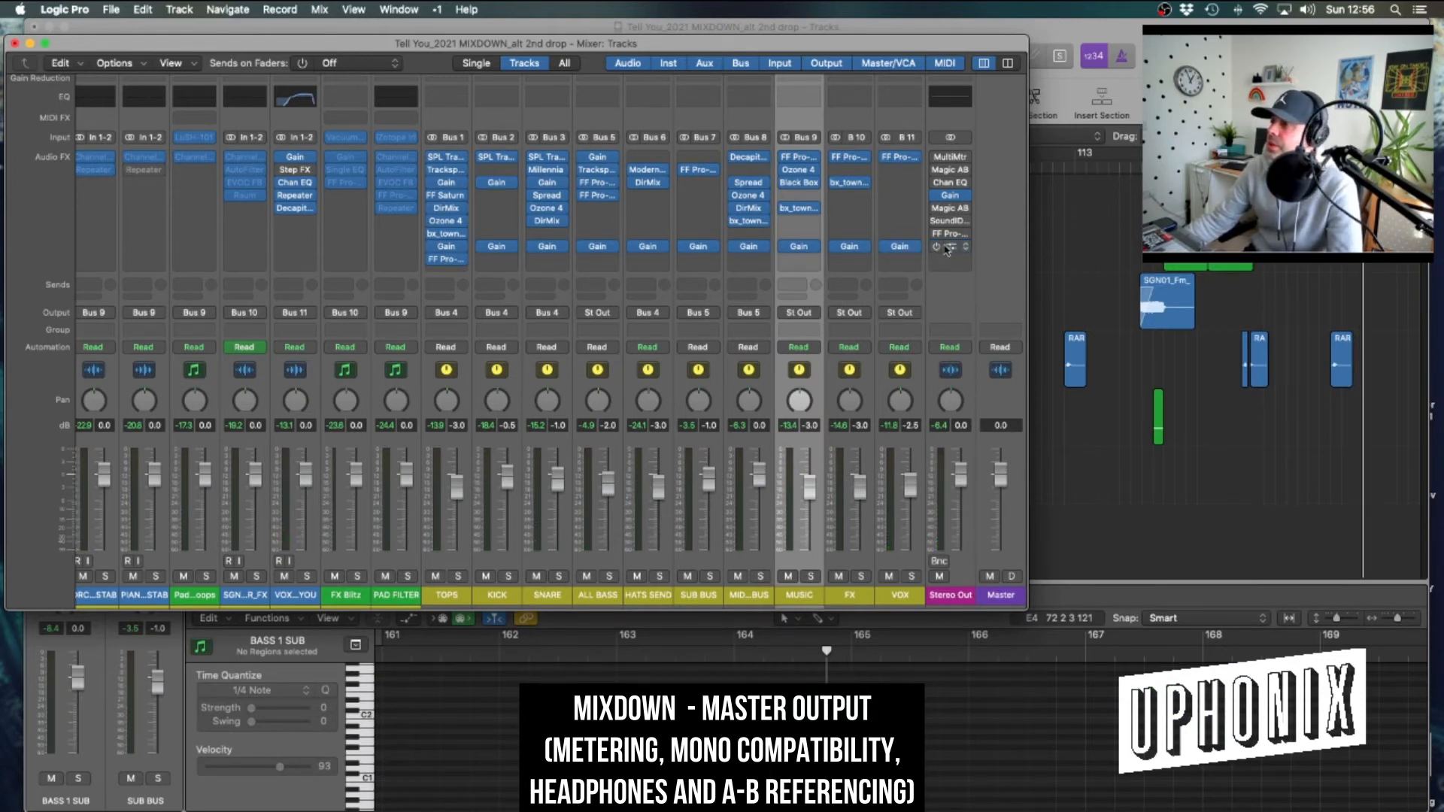
click(951, 183)
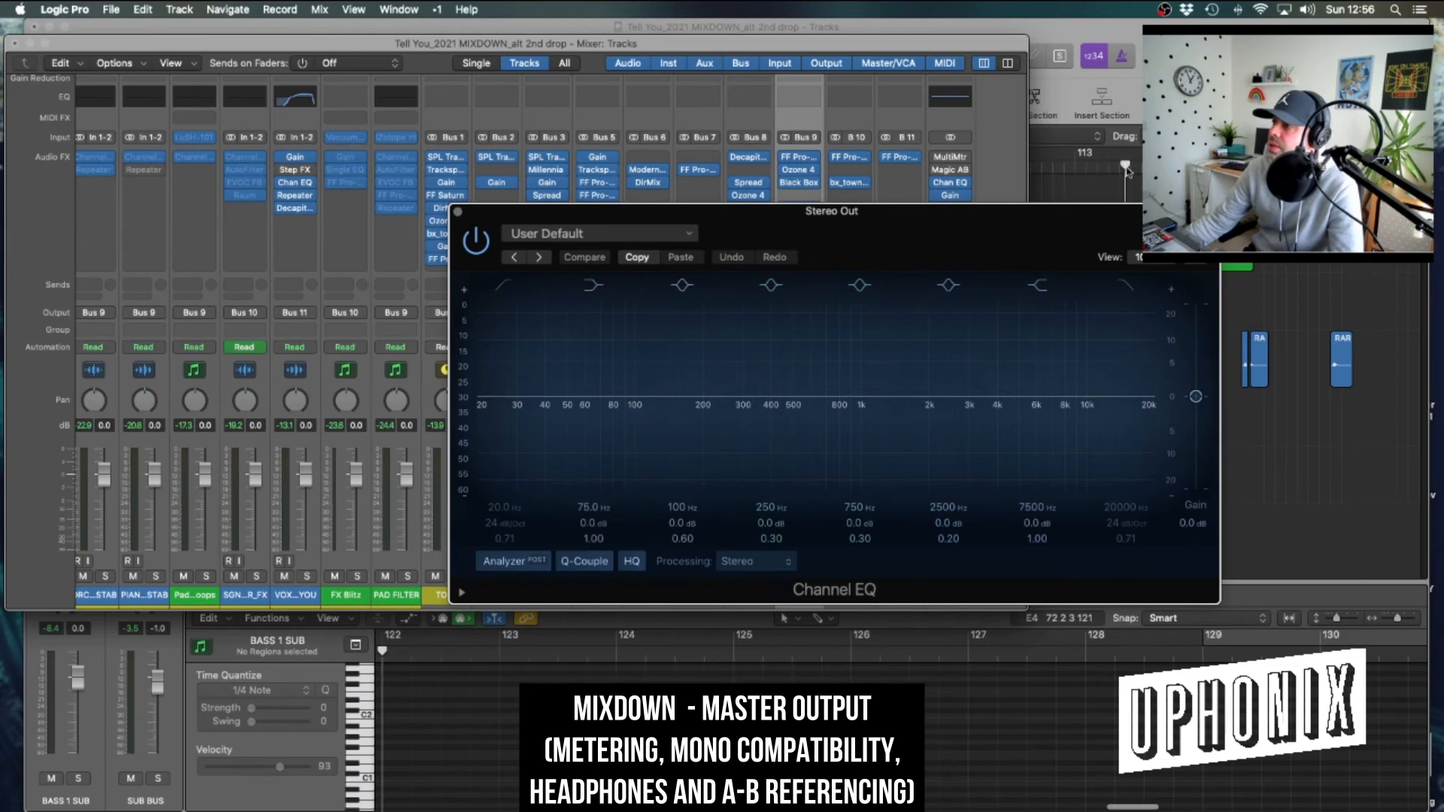
key(x)
key(space)
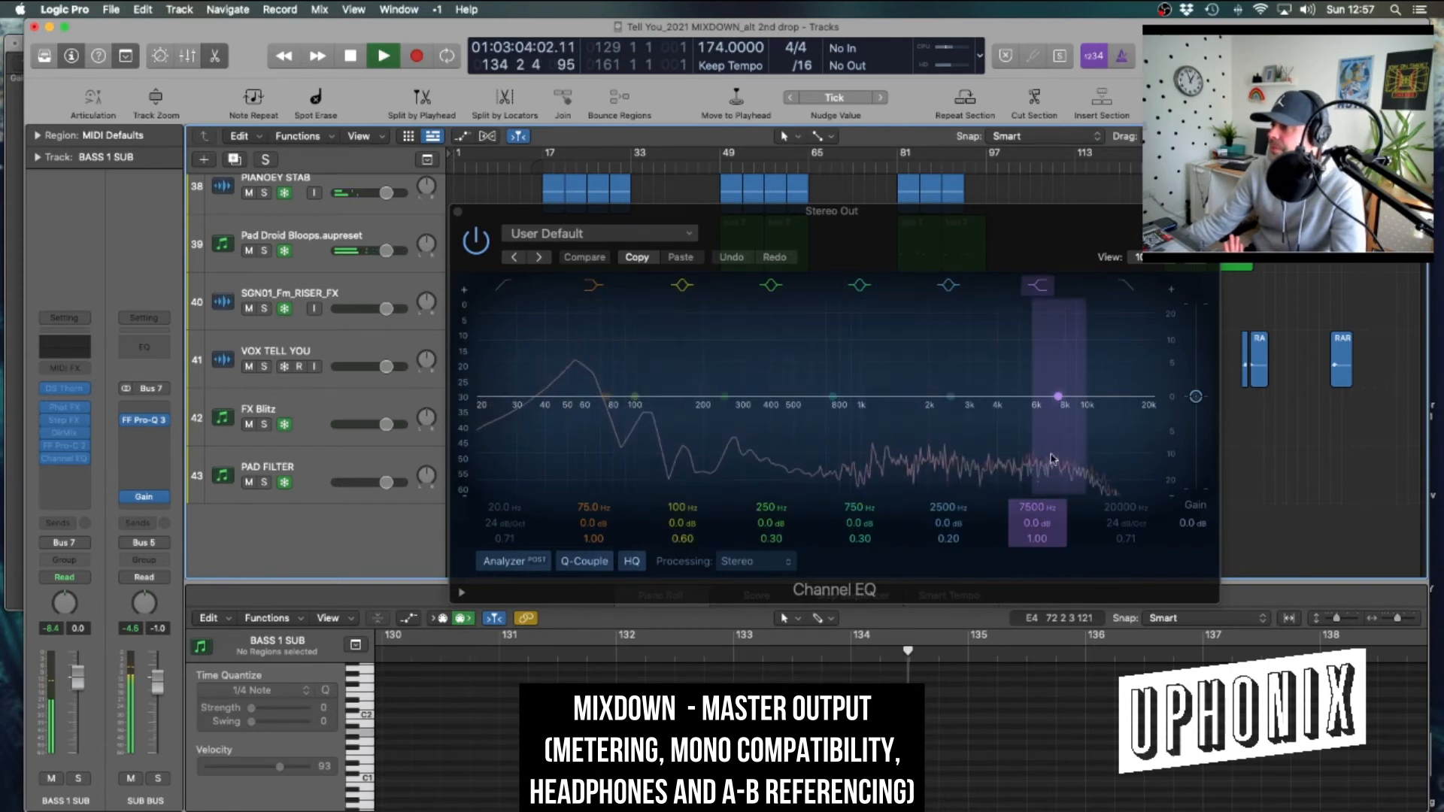
click(457, 212)
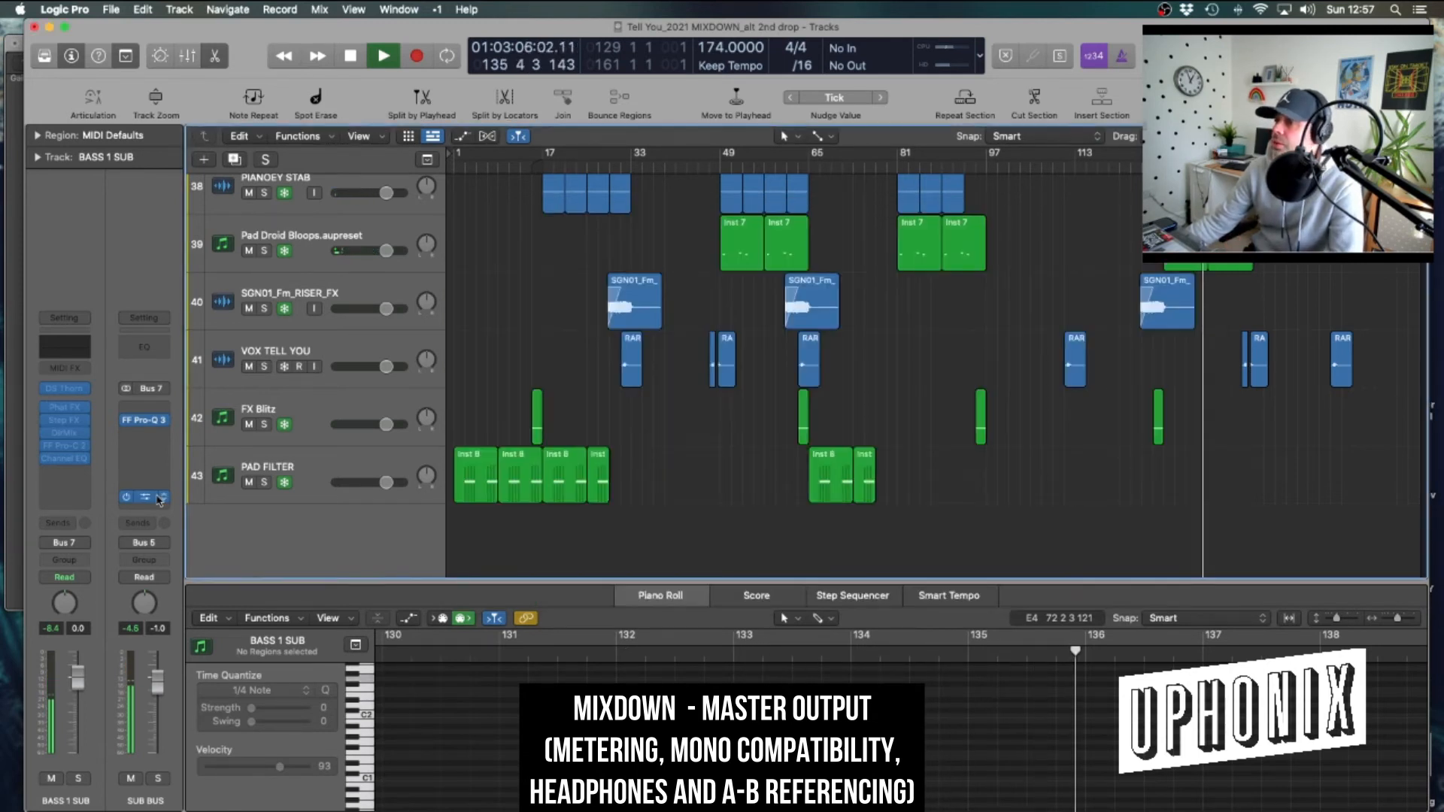
key(x)
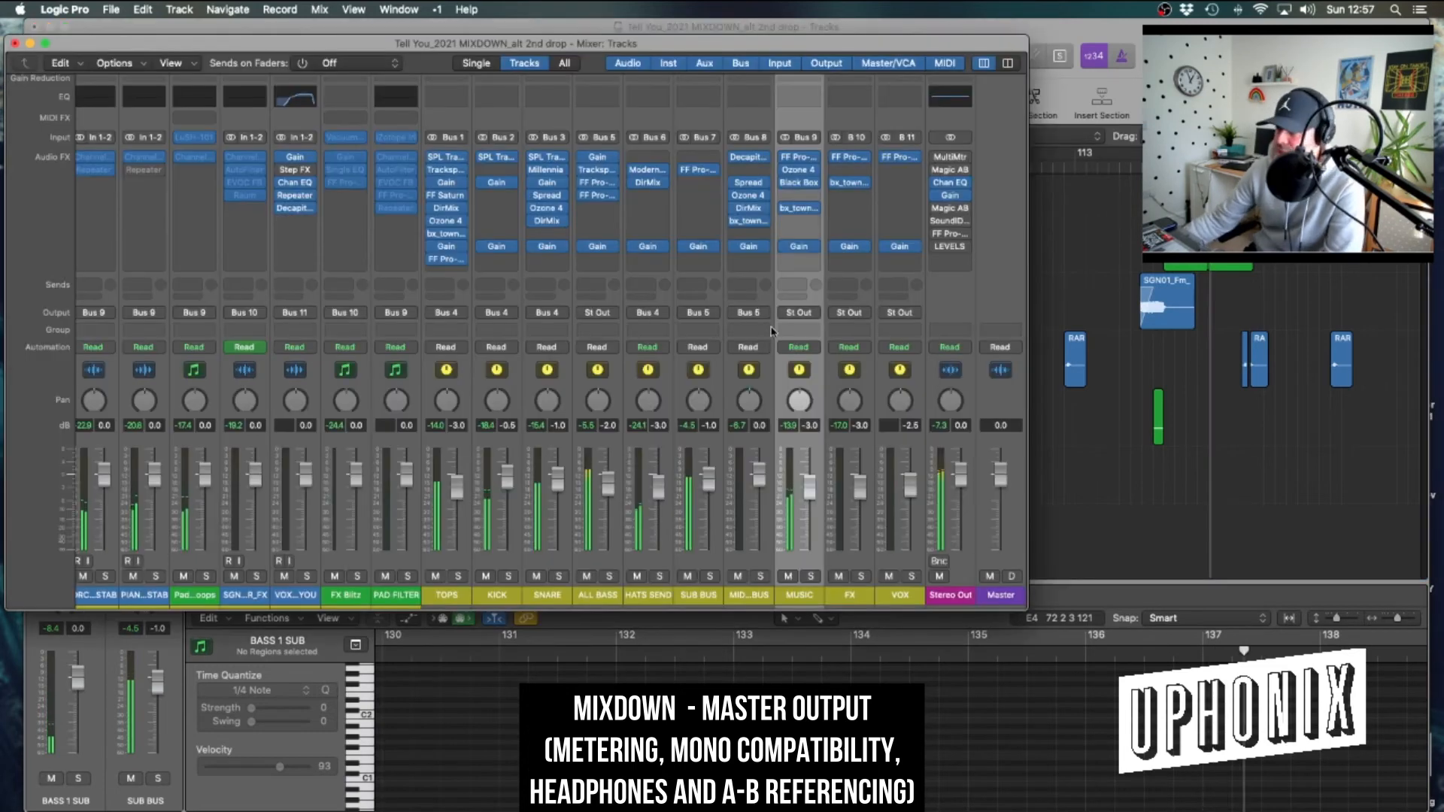
Review the MultiMeter analyzer on the Stereo Out, switch the plug-in off and close it
click(951, 158)
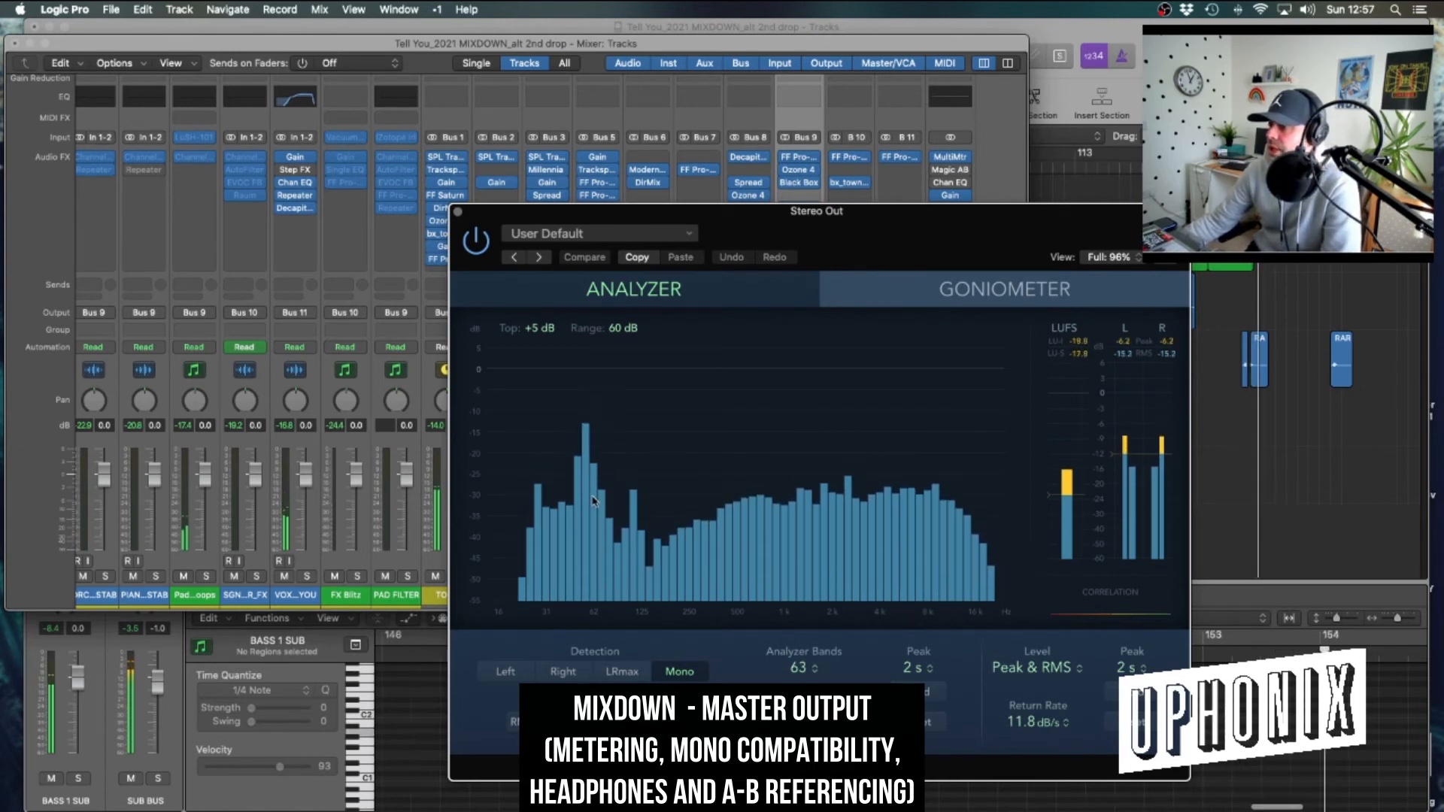
click(471, 243)
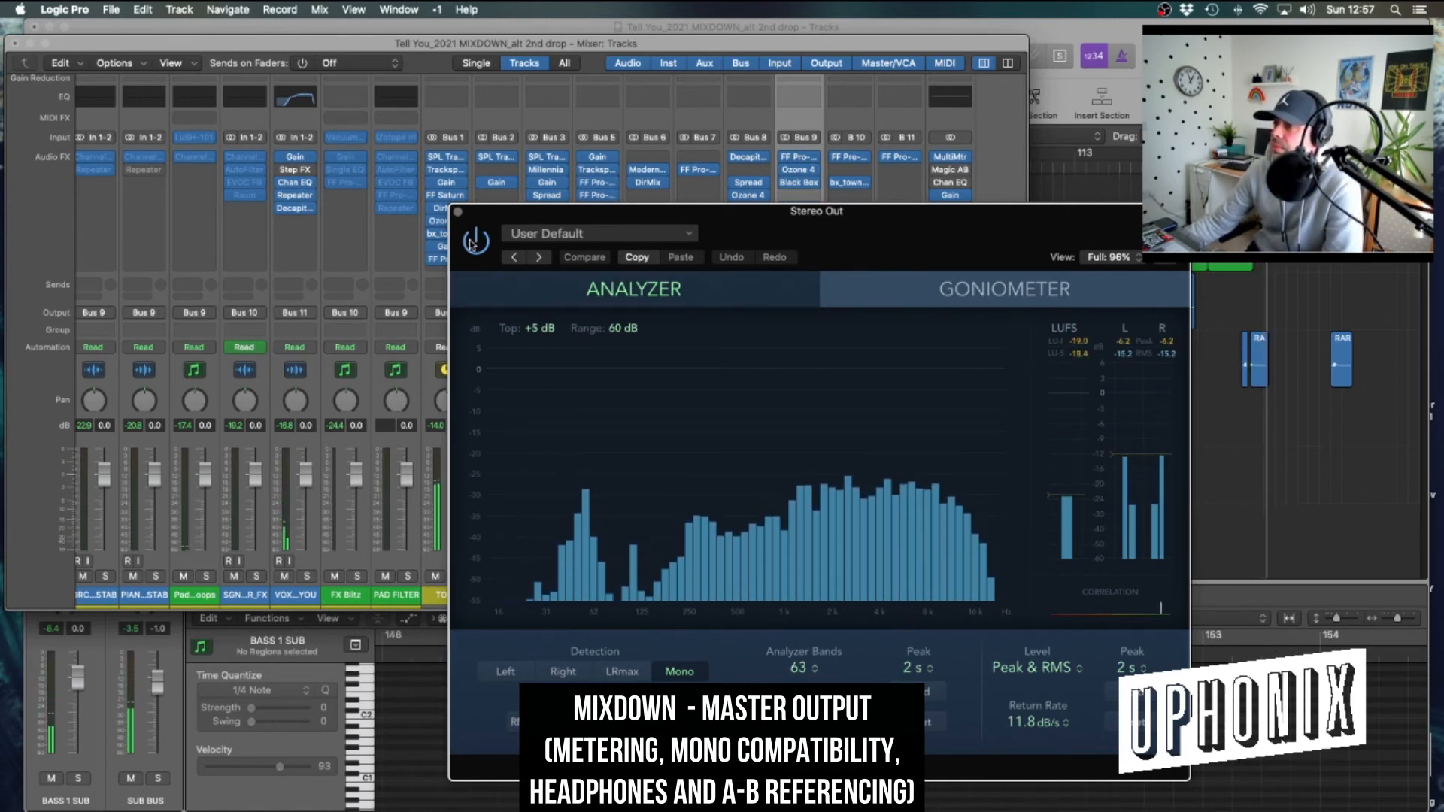
click(457, 212)
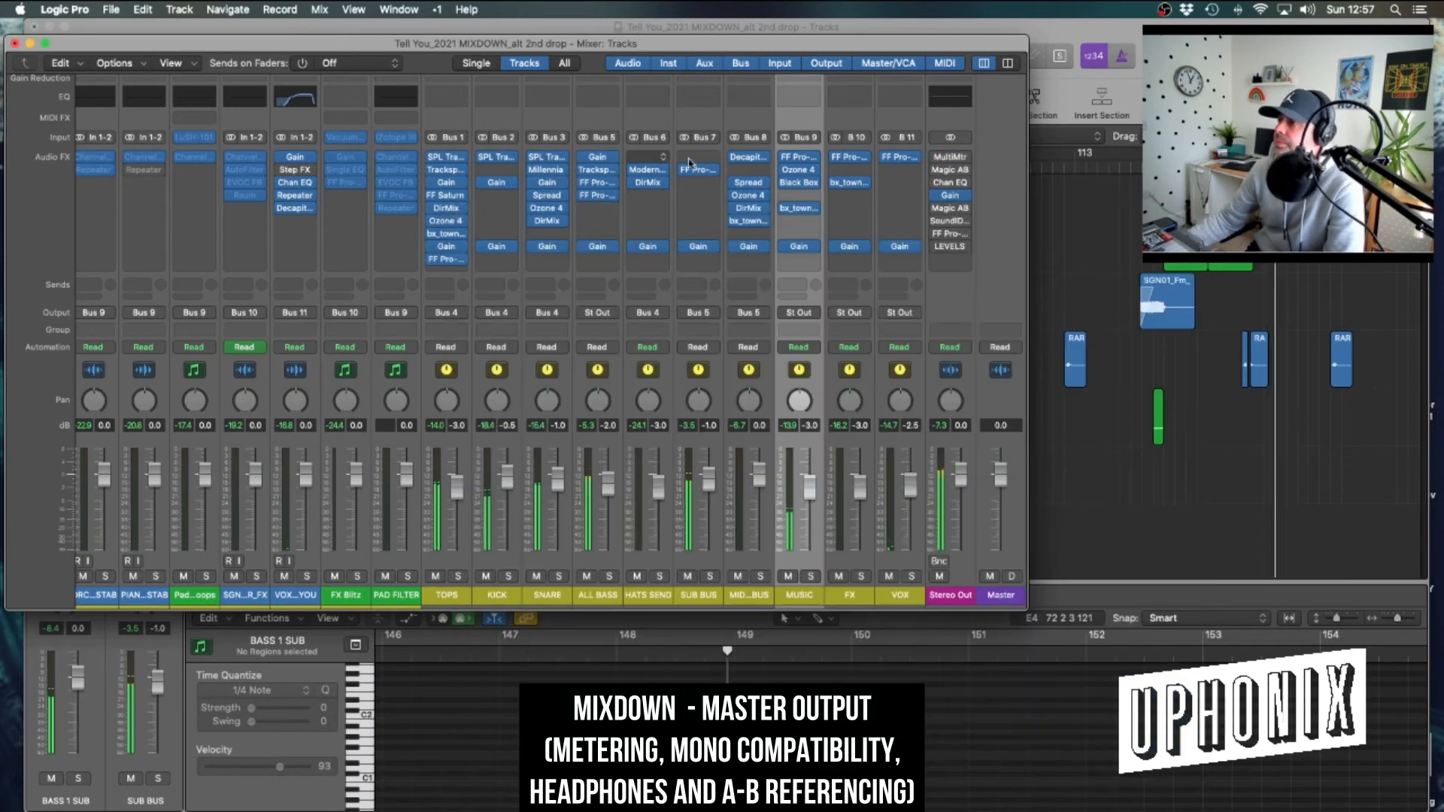
Open SoundID Reference on the Stereo Out to view the headphone calibration, then close it and select the Master channel
click(951, 223)
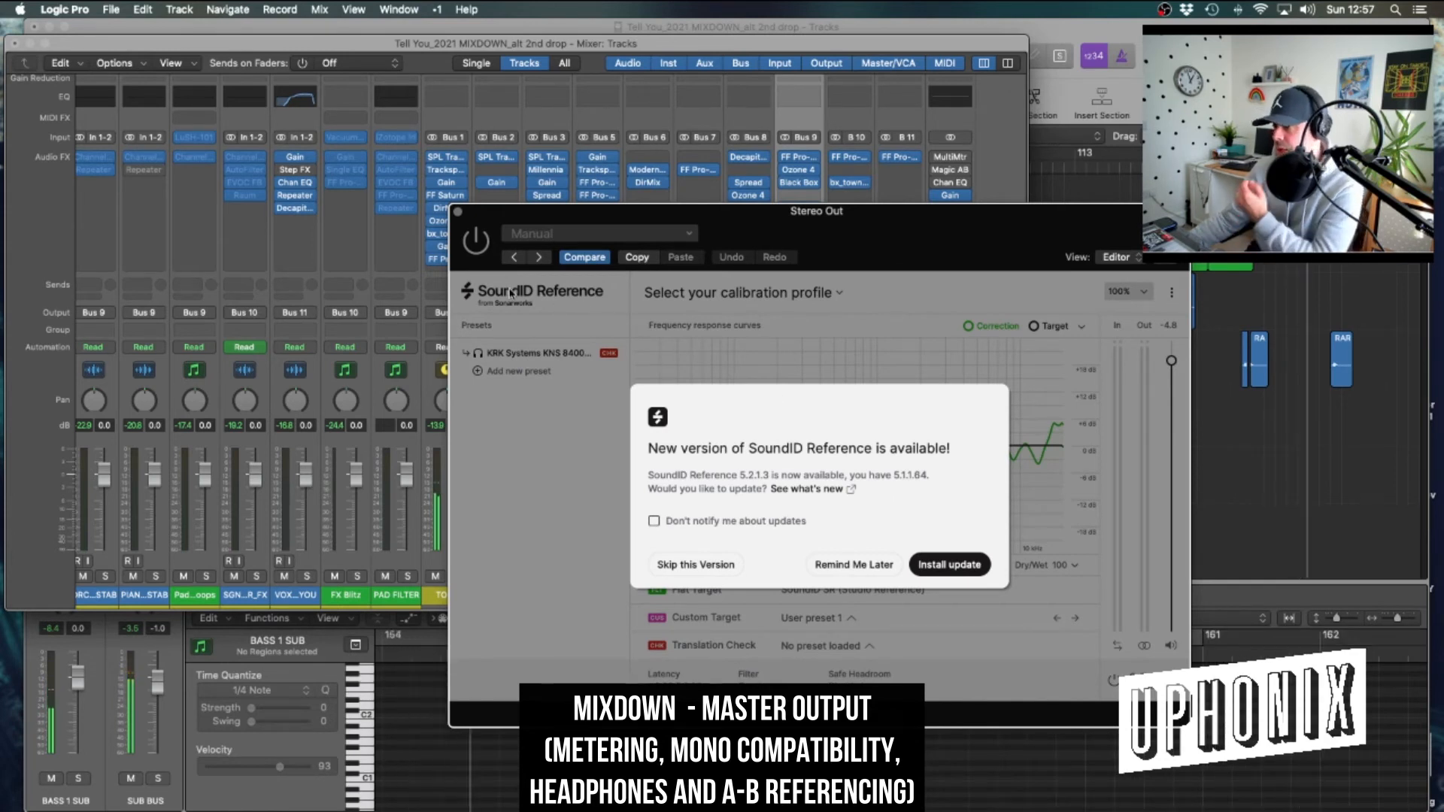
click(458, 213)
click(990, 302)
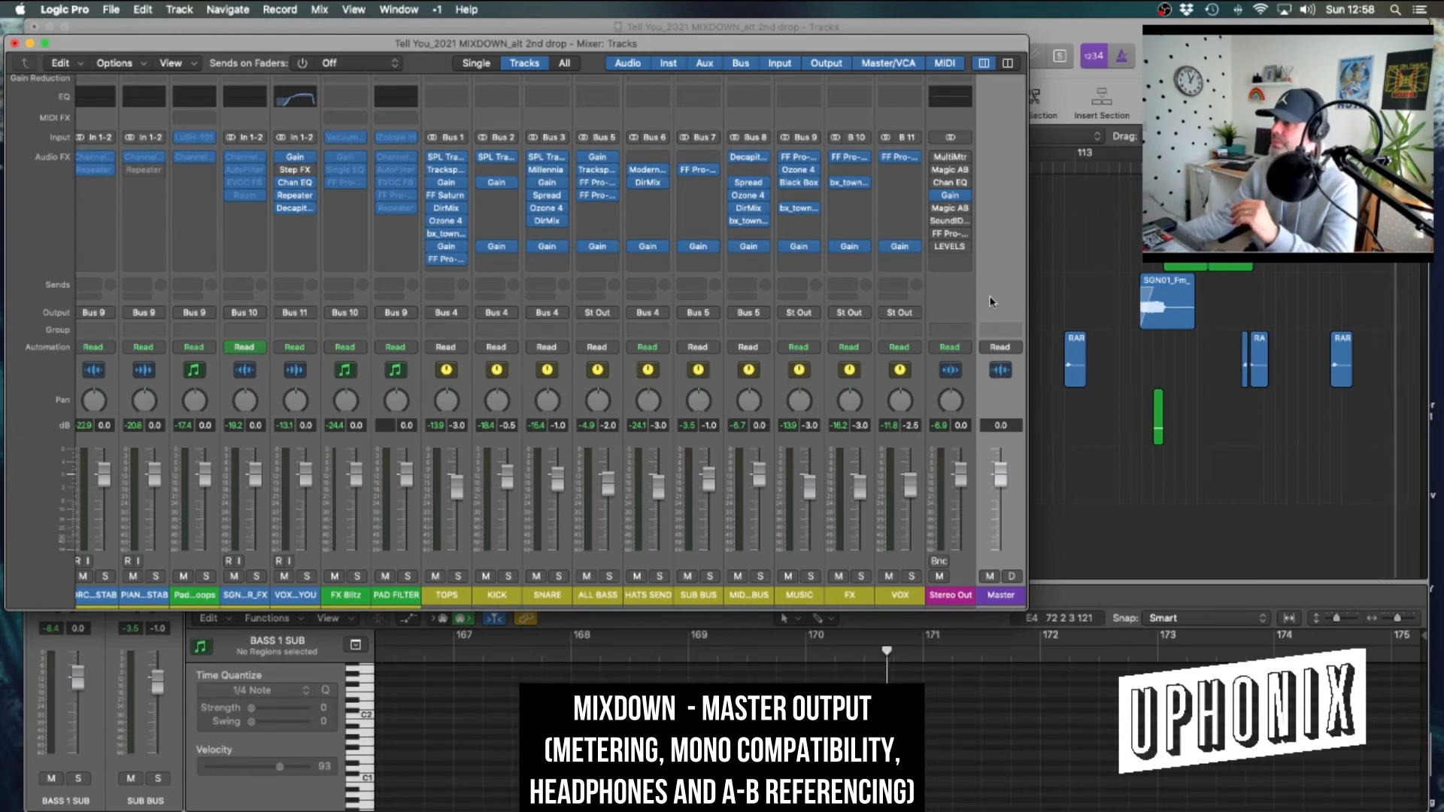
Load the *****SONARWORKS mk3***** preset into the FabFilter Pro-Q 3 on the Stereo Out and close the plug-in
click(949, 234)
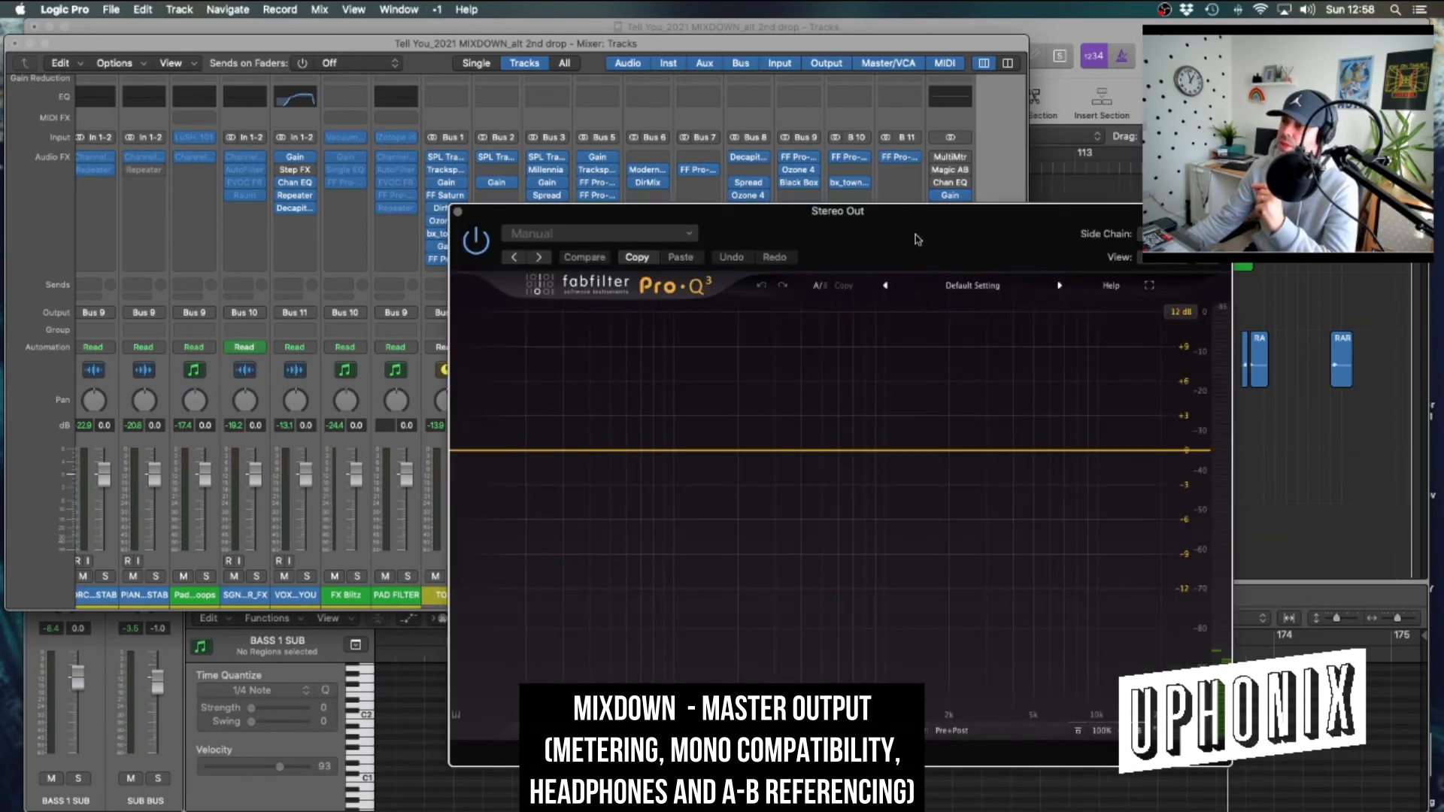
key(super+w)
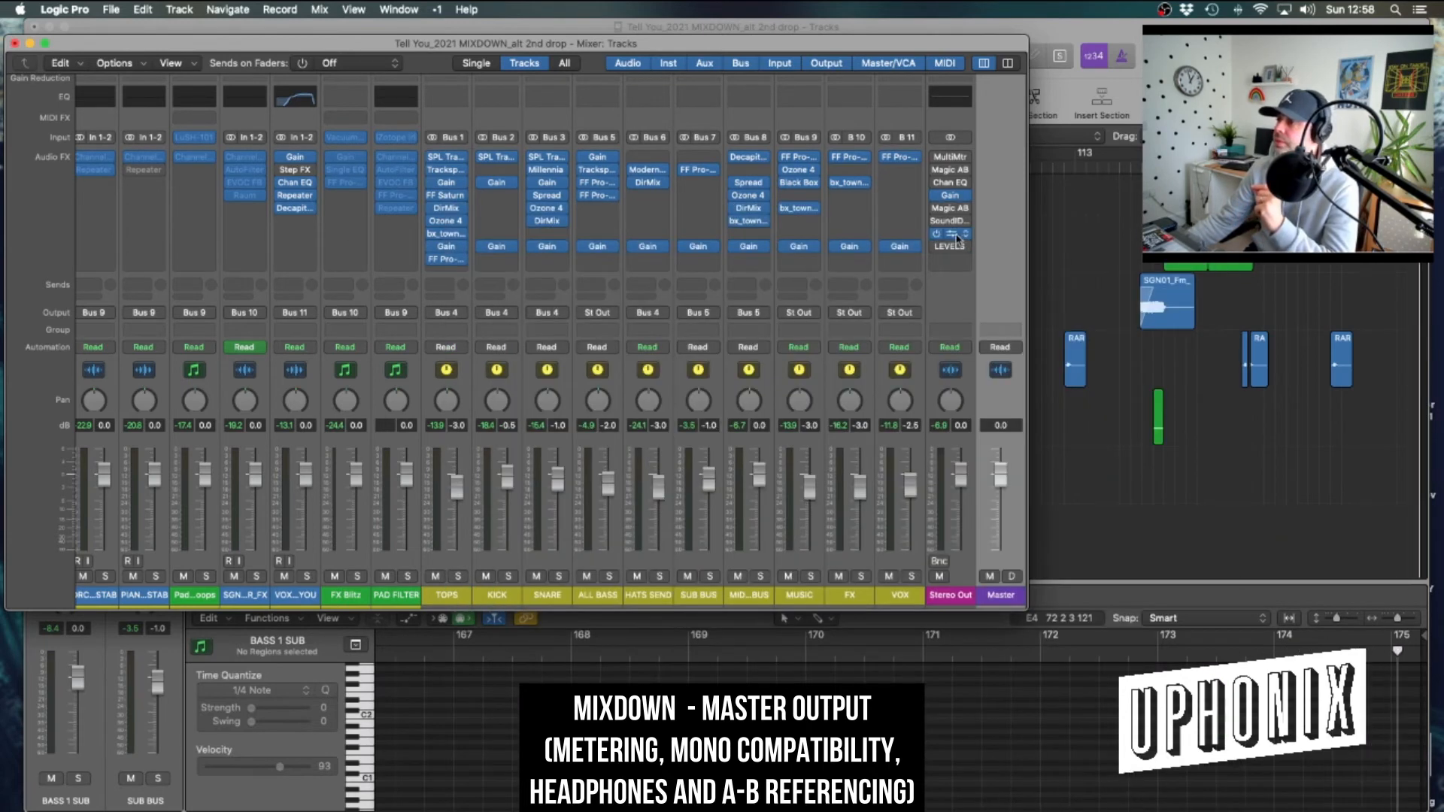
click(954, 235)
click(652, 236)
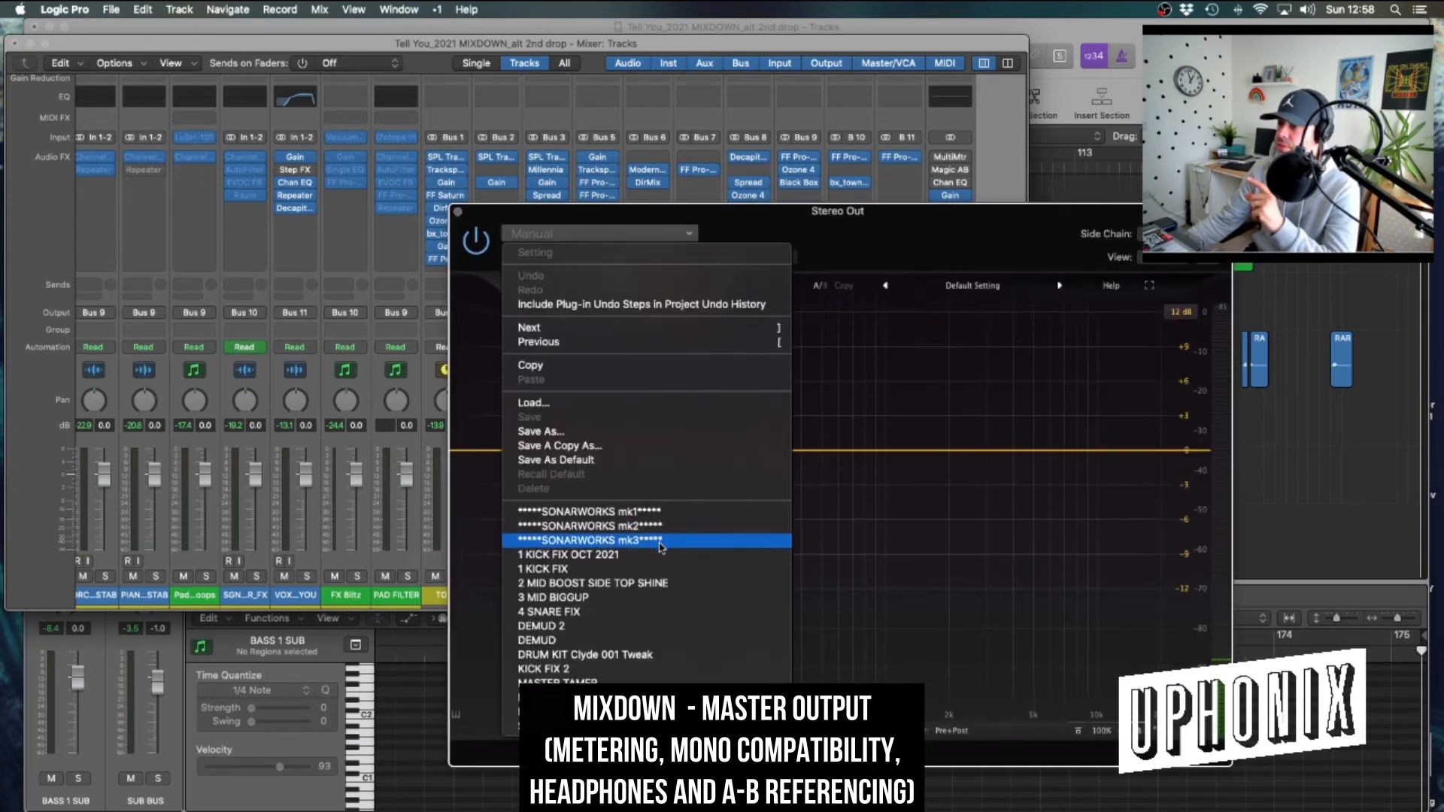
click(660, 541)
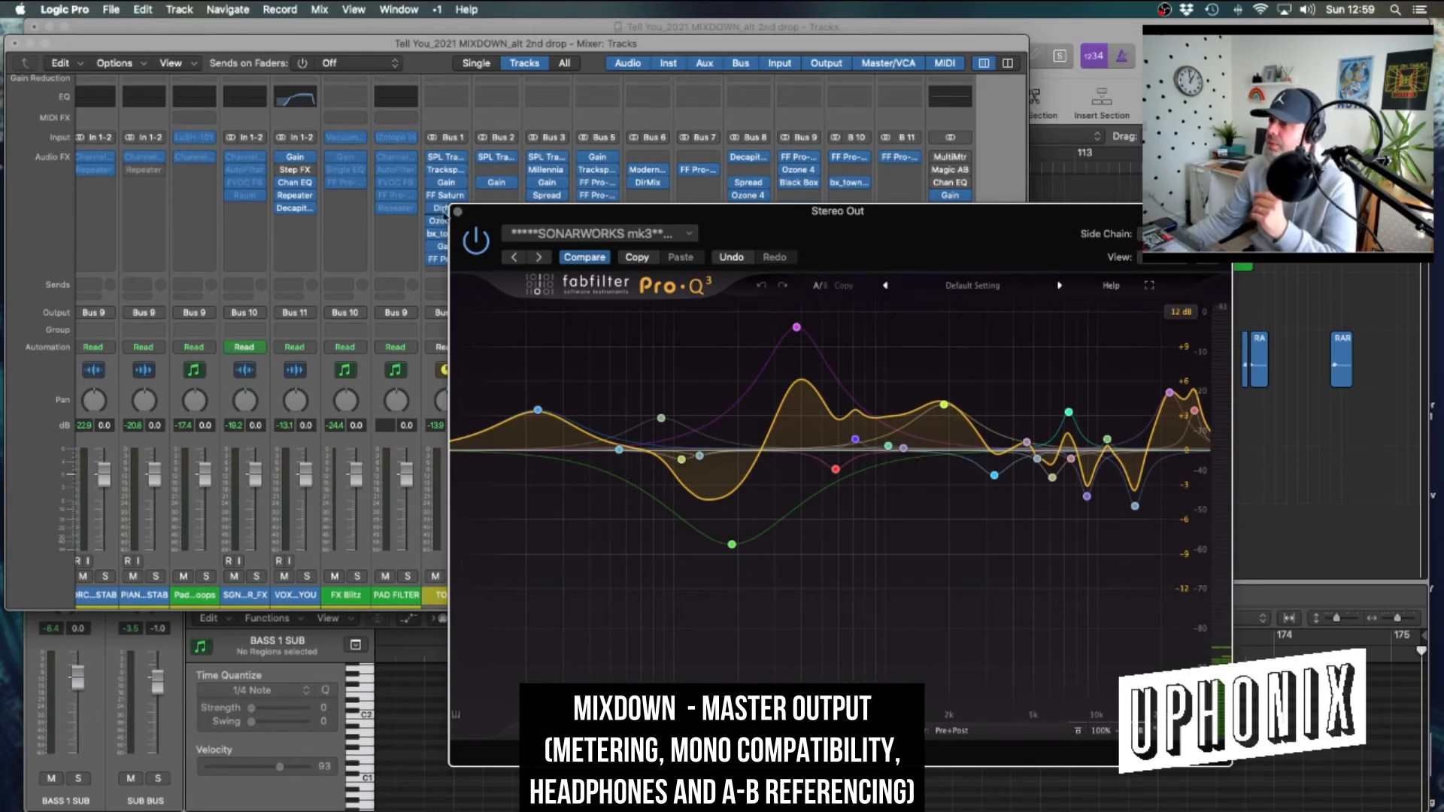
click(458, 214)
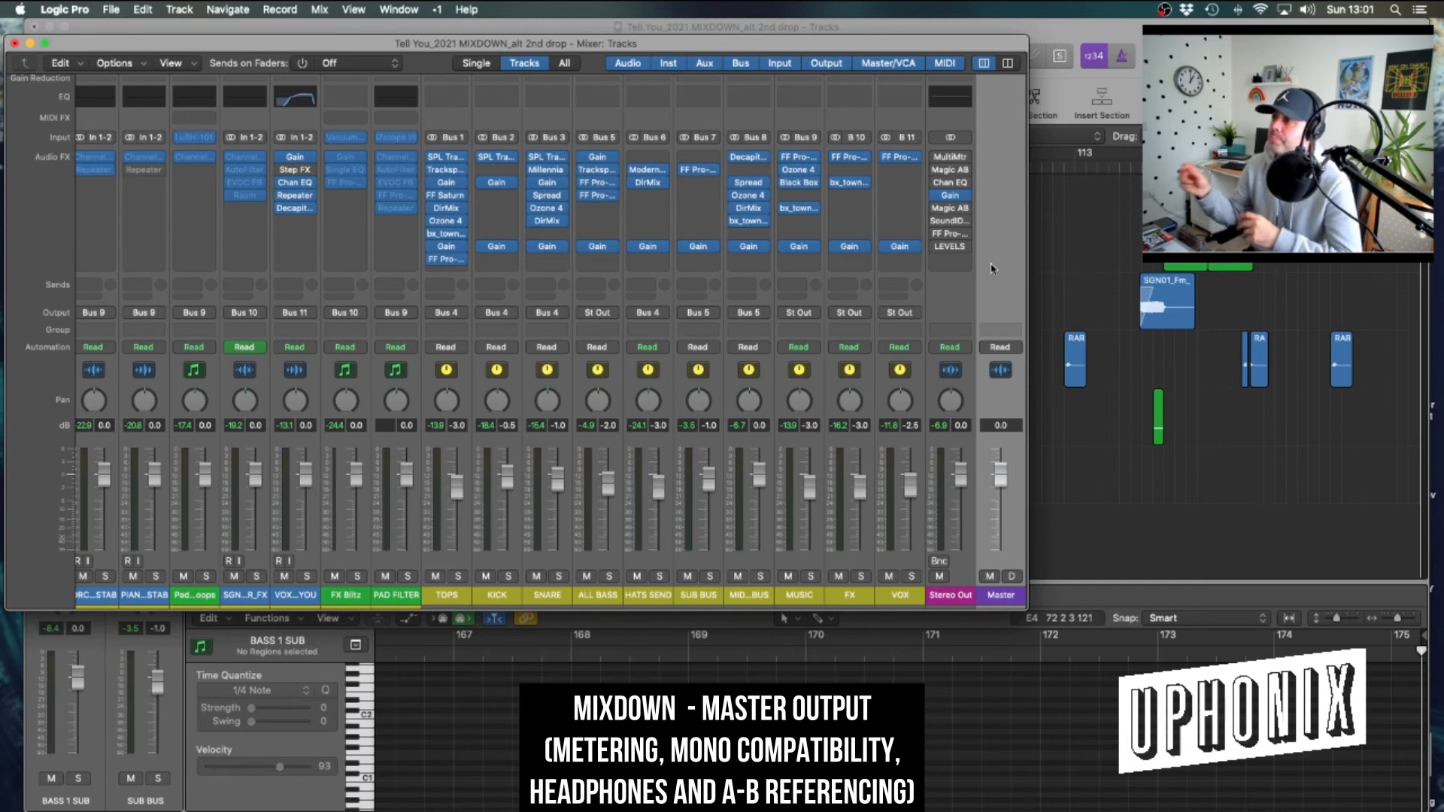
Review the reference track in Magic AB on the Stereo Out while bars 49 to 65 play in a cycle, then return to the Mixer
click(947, 209)
key(x)
key(space)
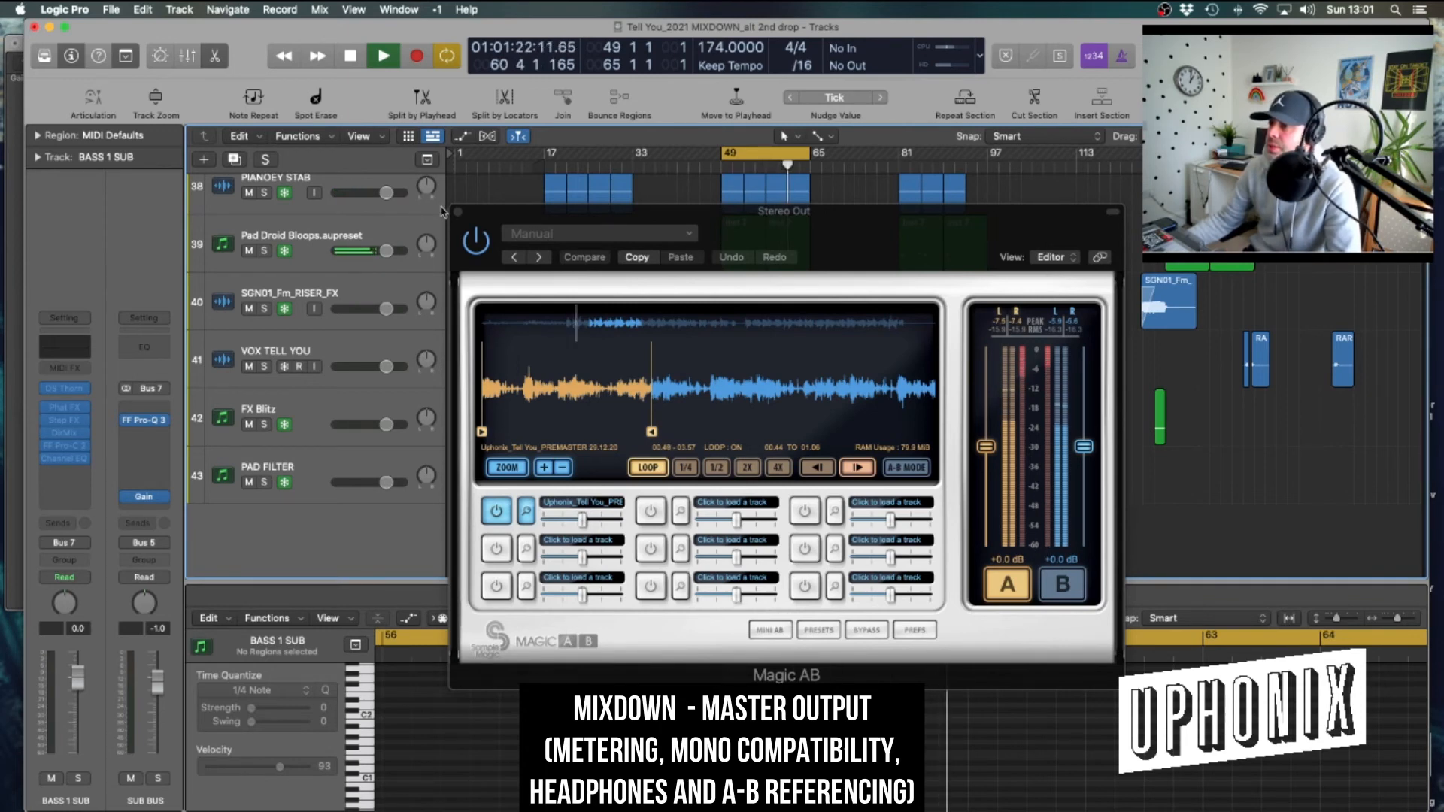
key(super+w)
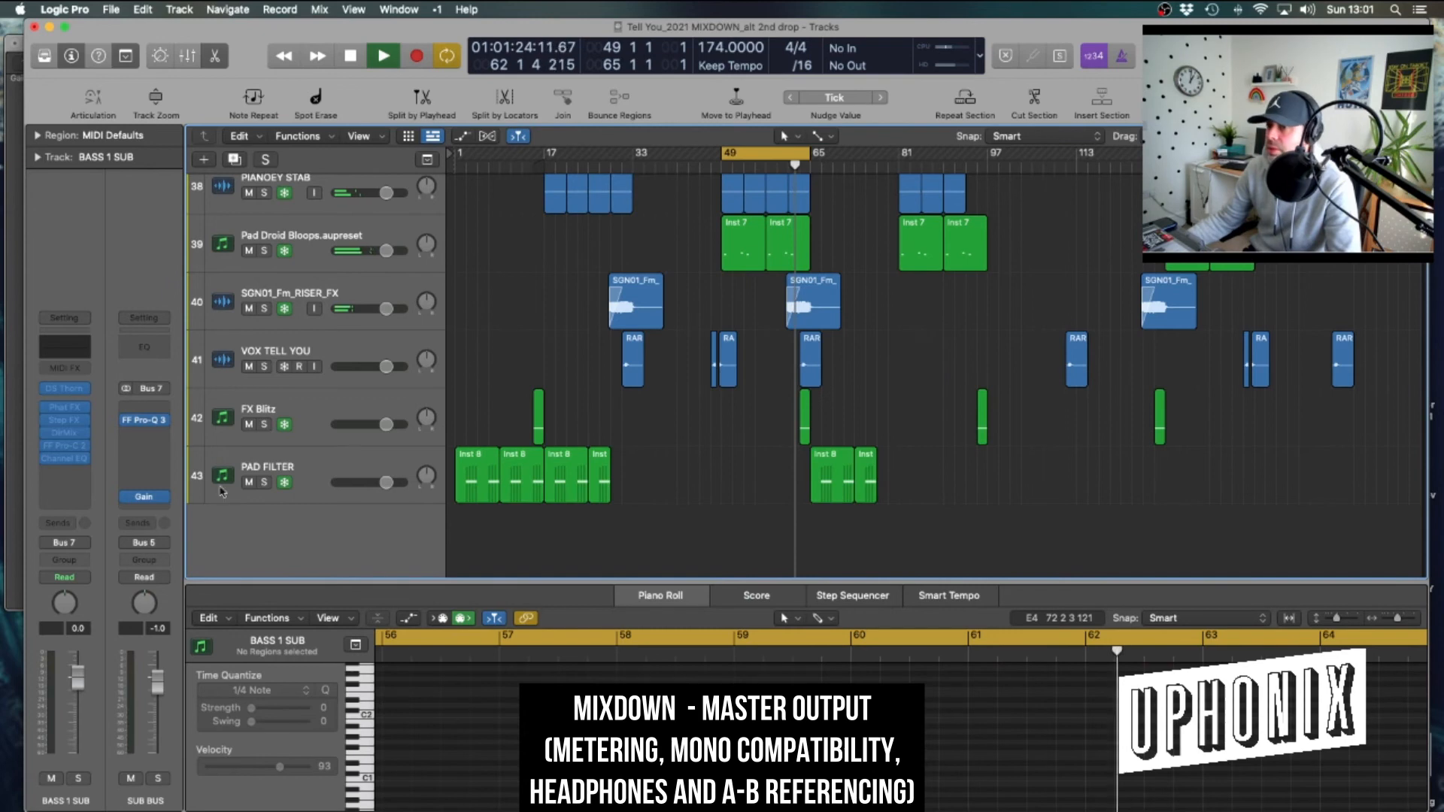
key(x)
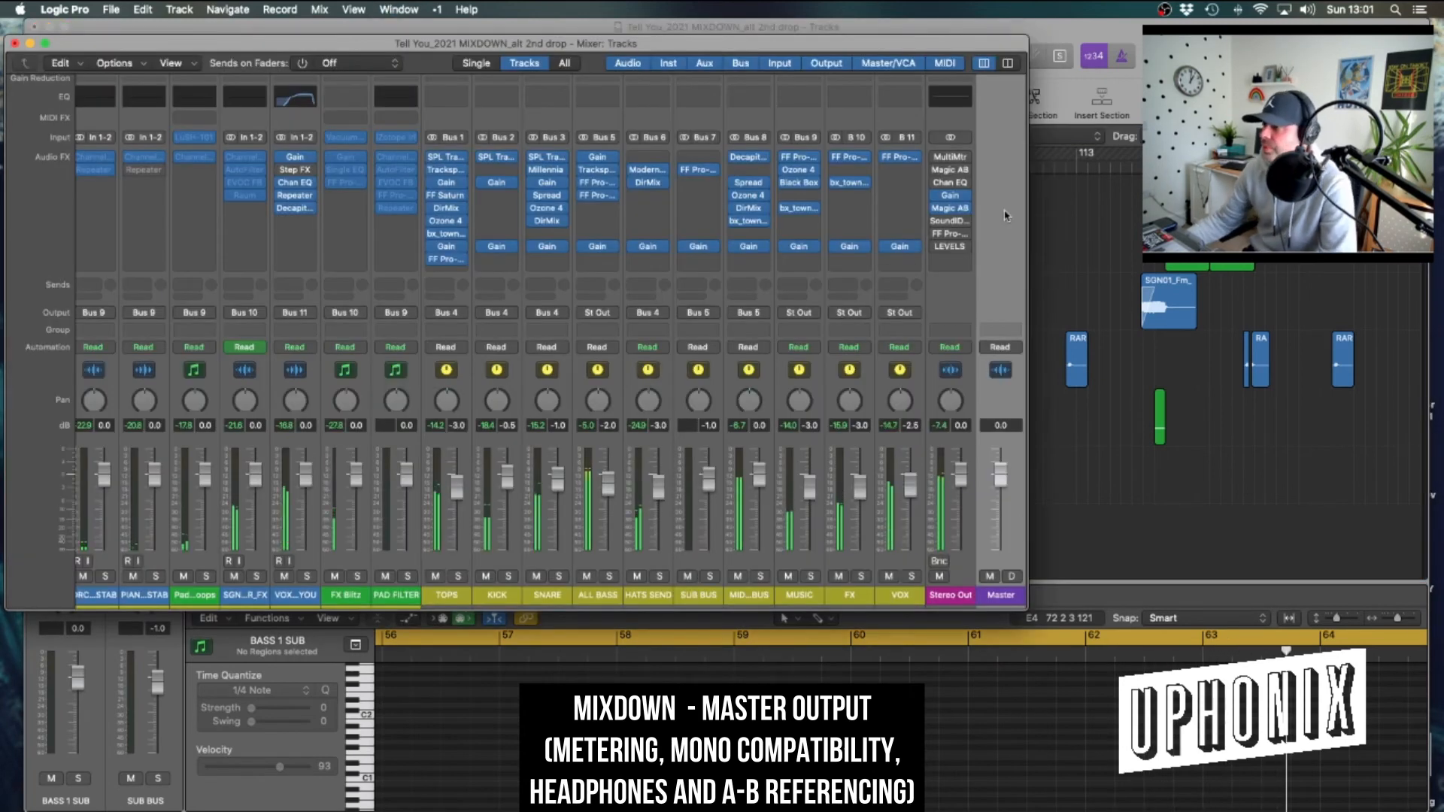
Open the upper Magic AB on the Stereo Out, switch playback to the B reference and move the plug-in window clear of the Stereo Out inserts
click(953, 171)
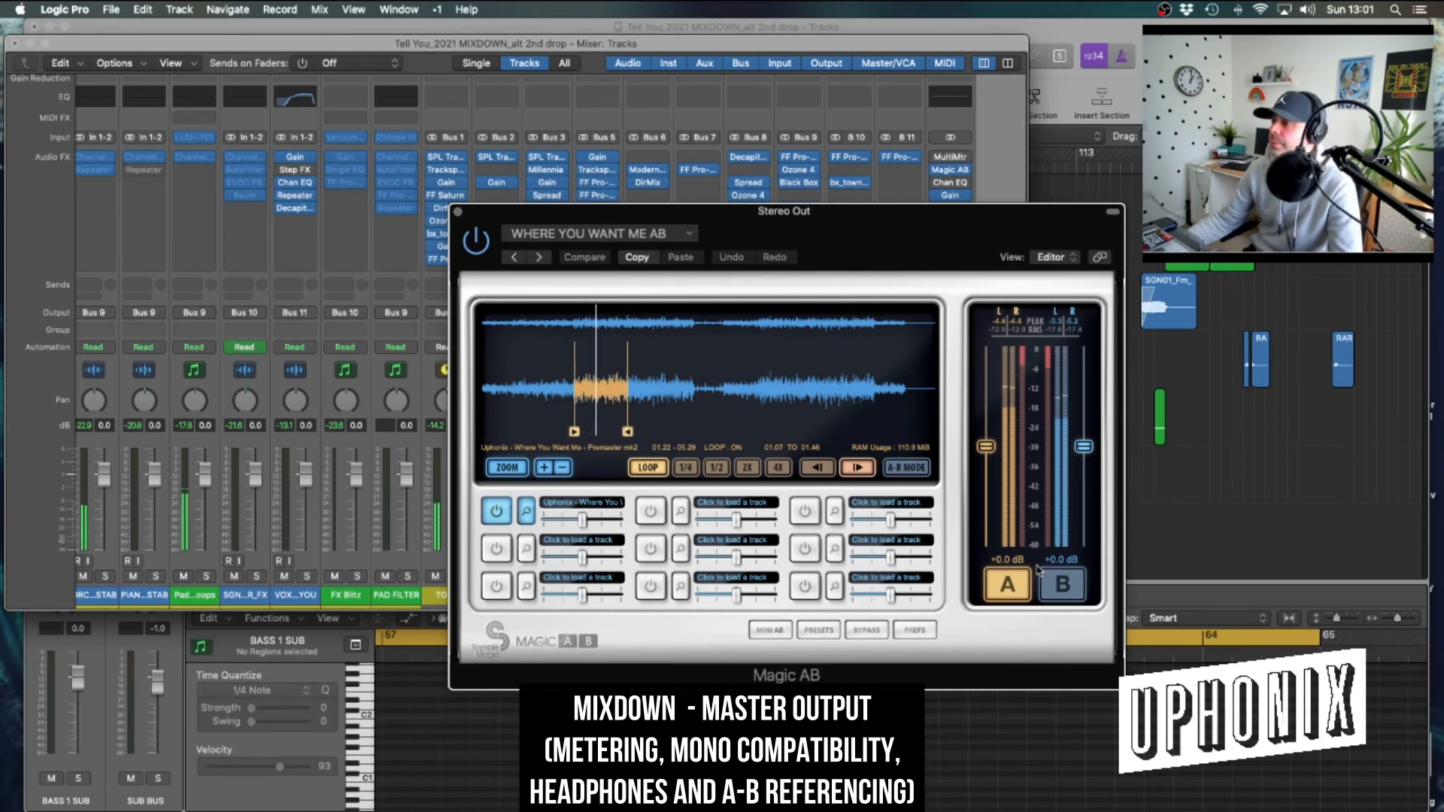
click(1059, 585)
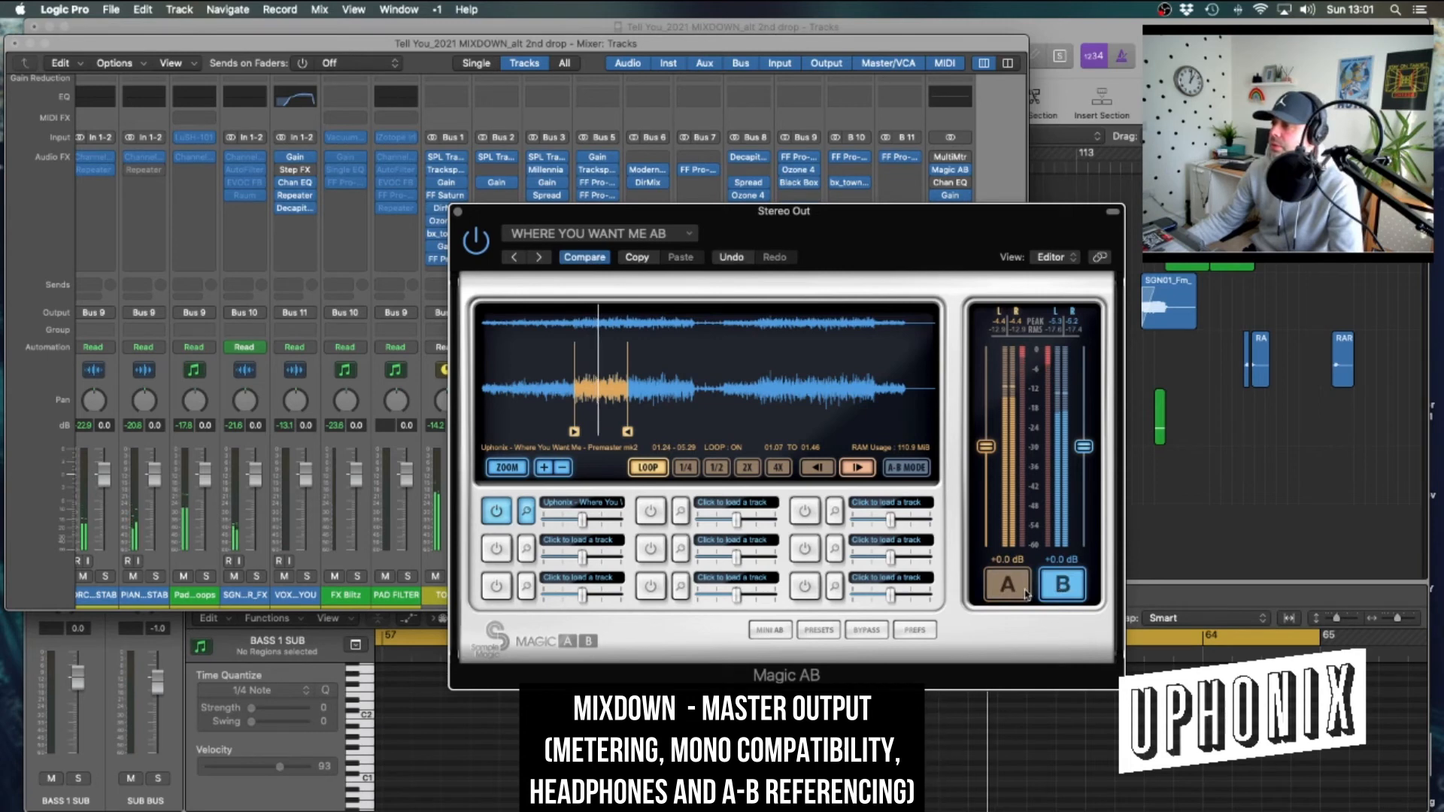
drag(993, 216, 1307, 333)
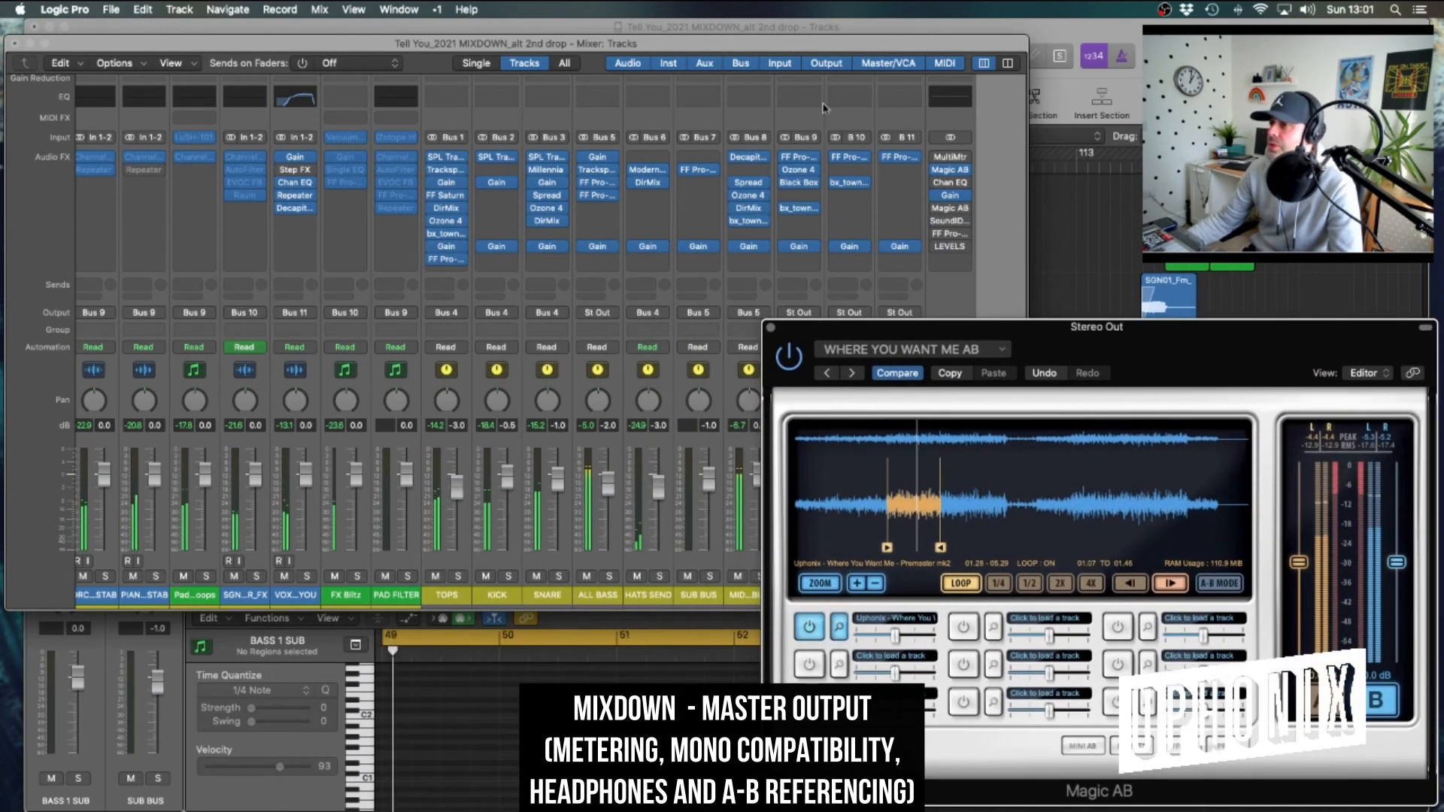
Compare the mix with the reference track by alternating between A and B in Magic AB, finish on A and close the plug-in
click(1324, 699)
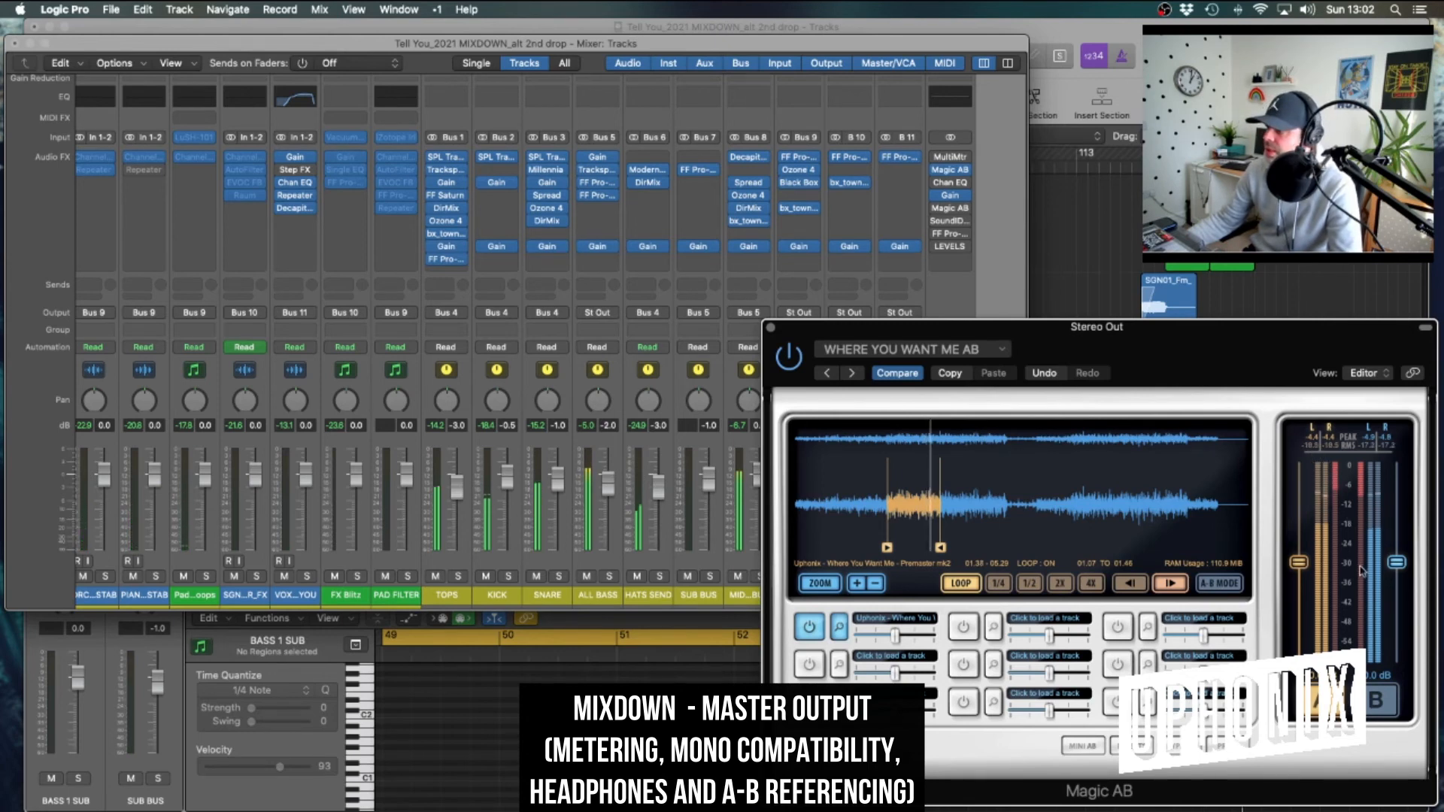
click(1376, 701)
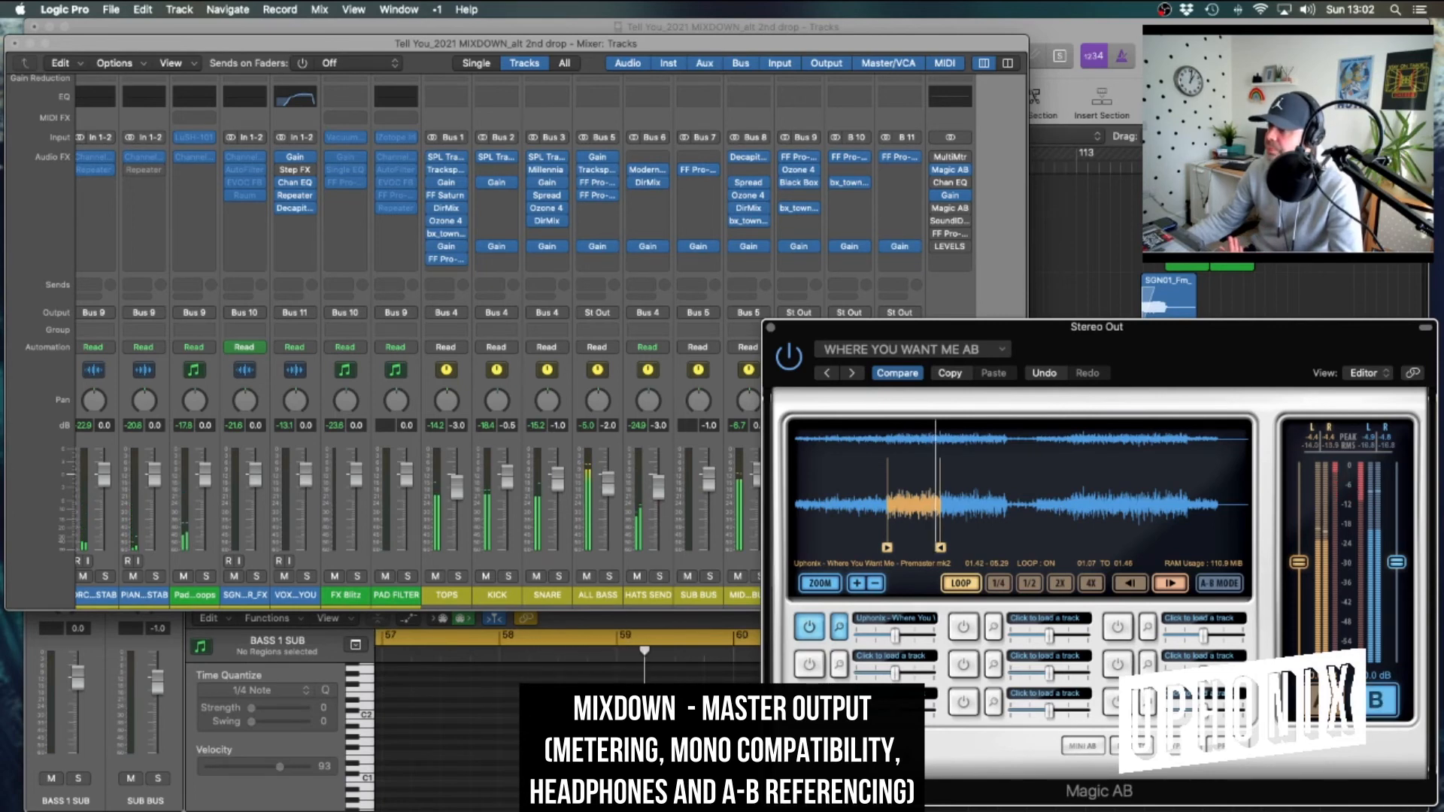
click(1322, 701)
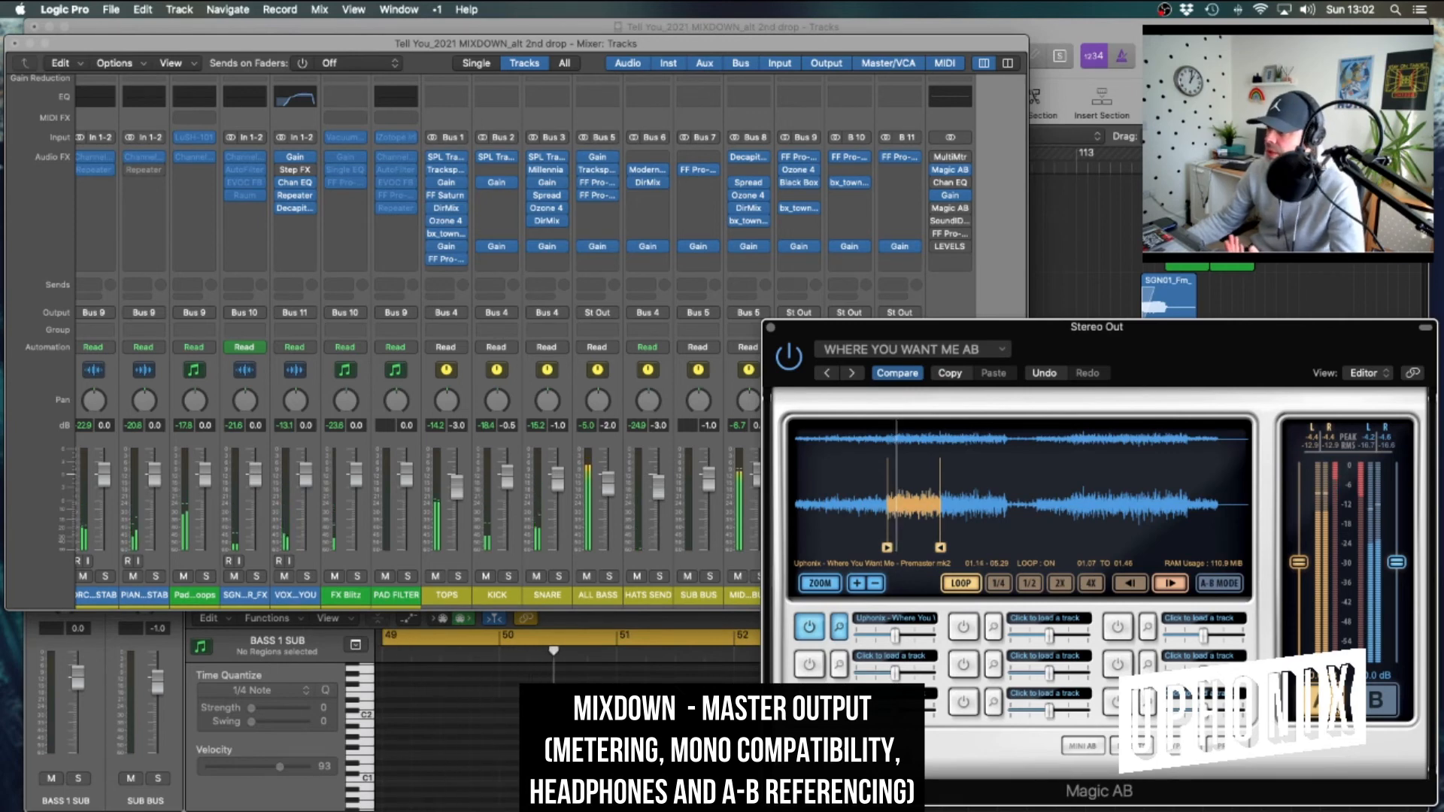
click(1370, 706)
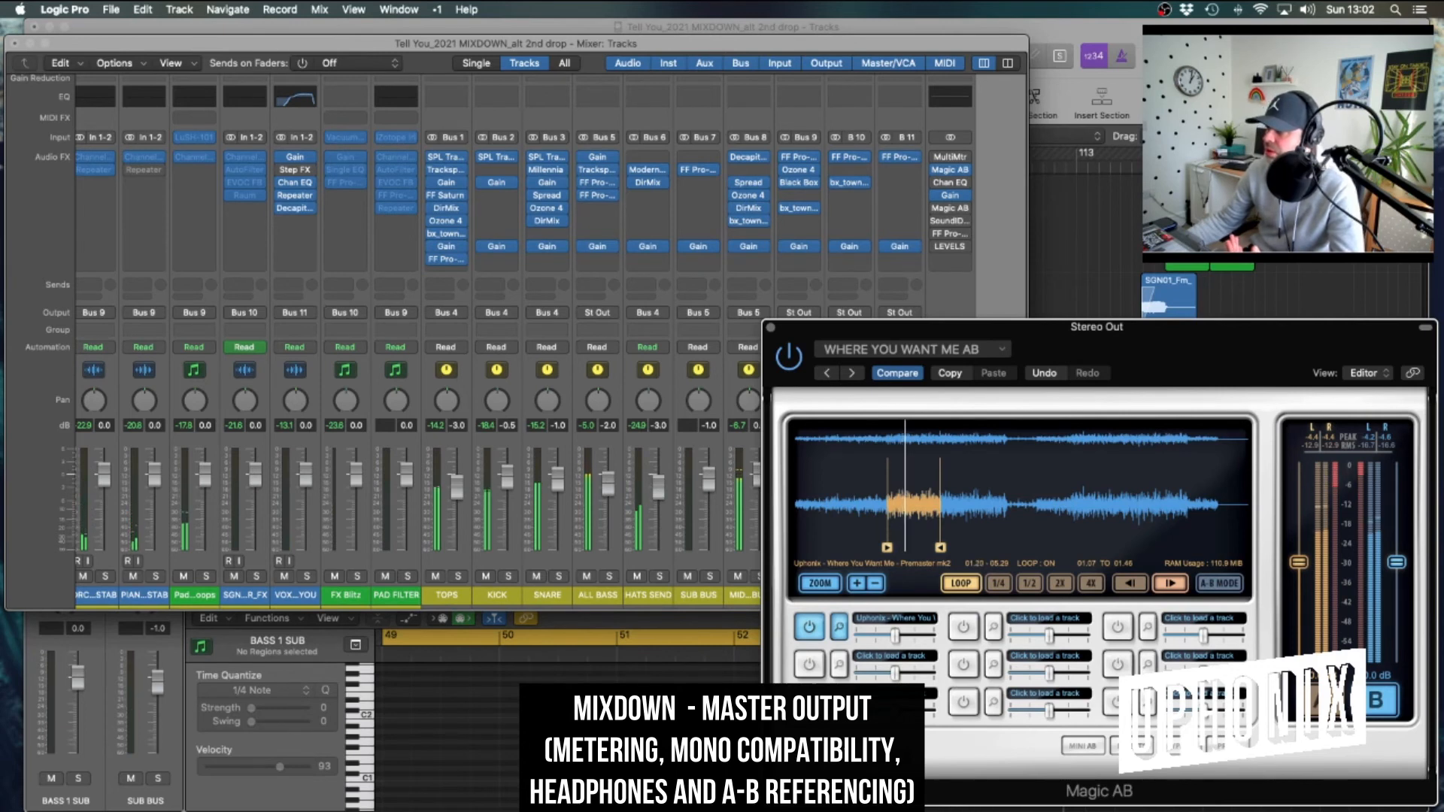
click(1330, 701)
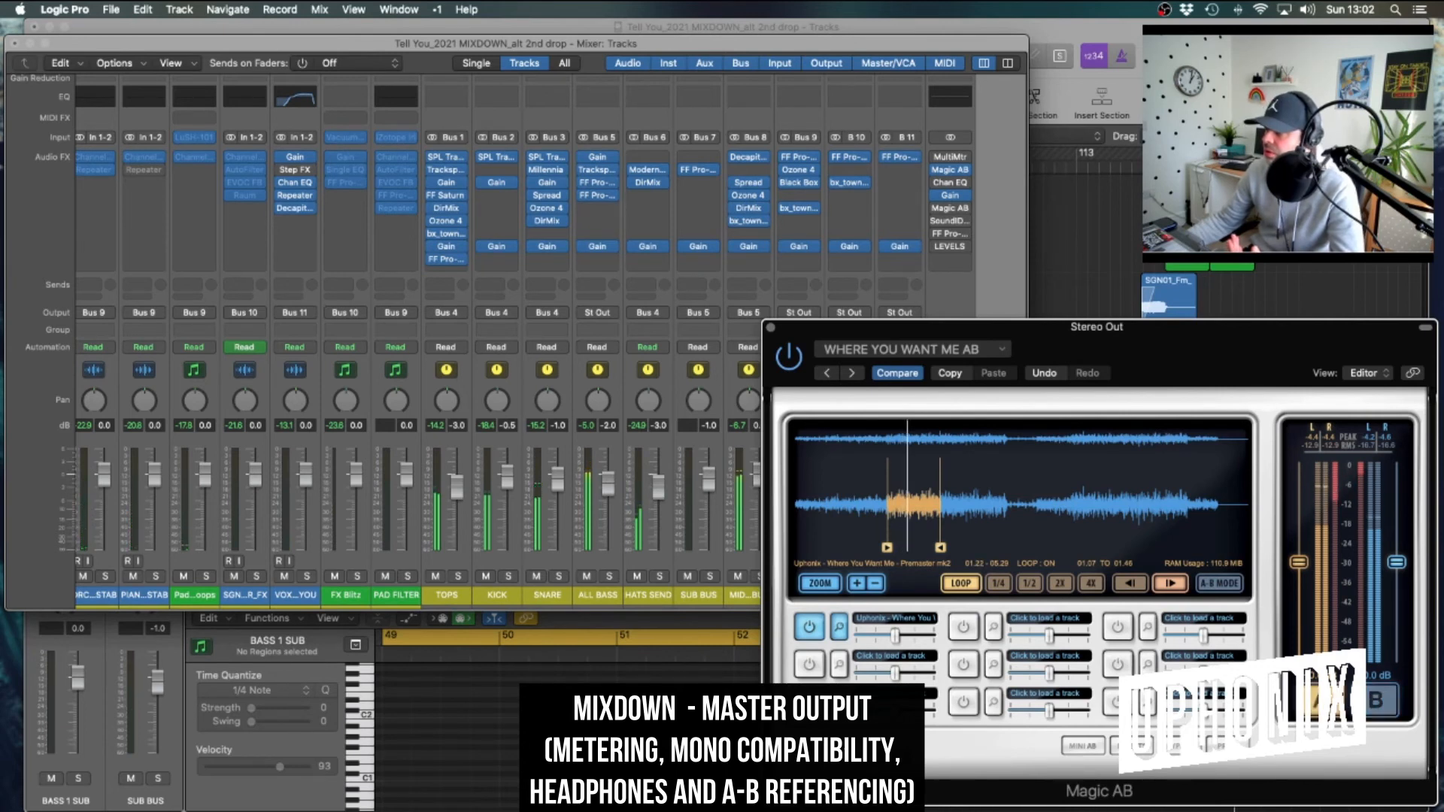
click(771, 329)
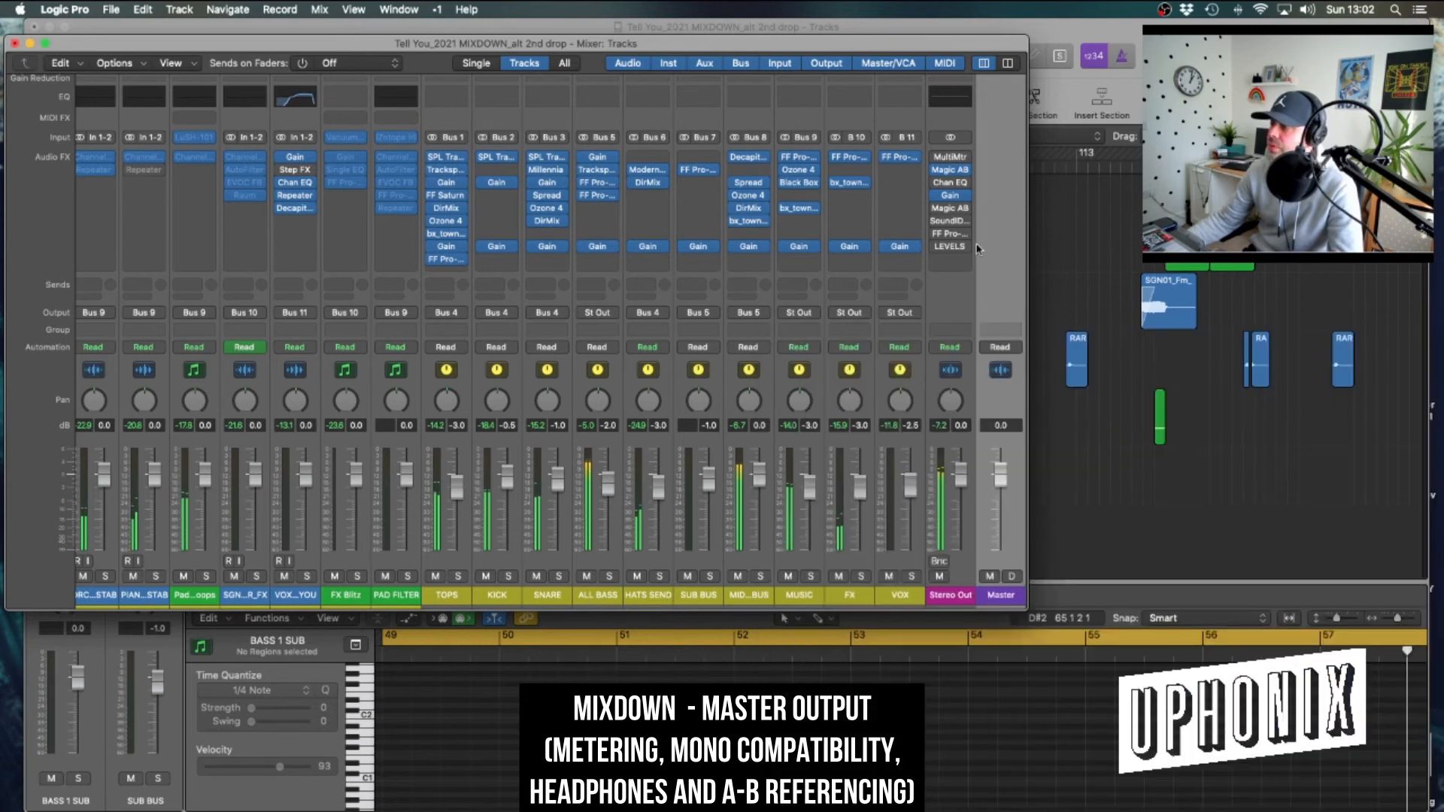
click(952, 170)
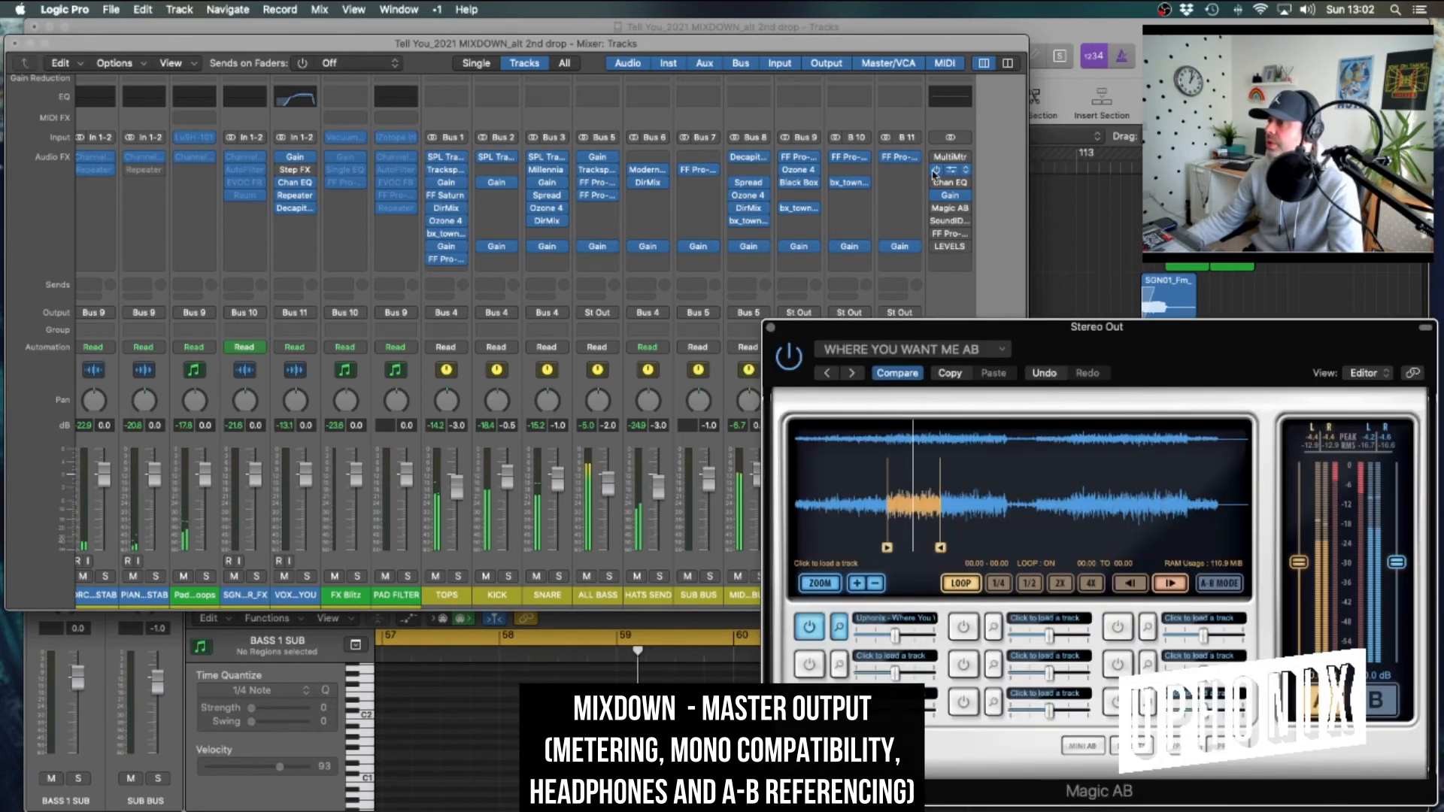
click(771, 328)
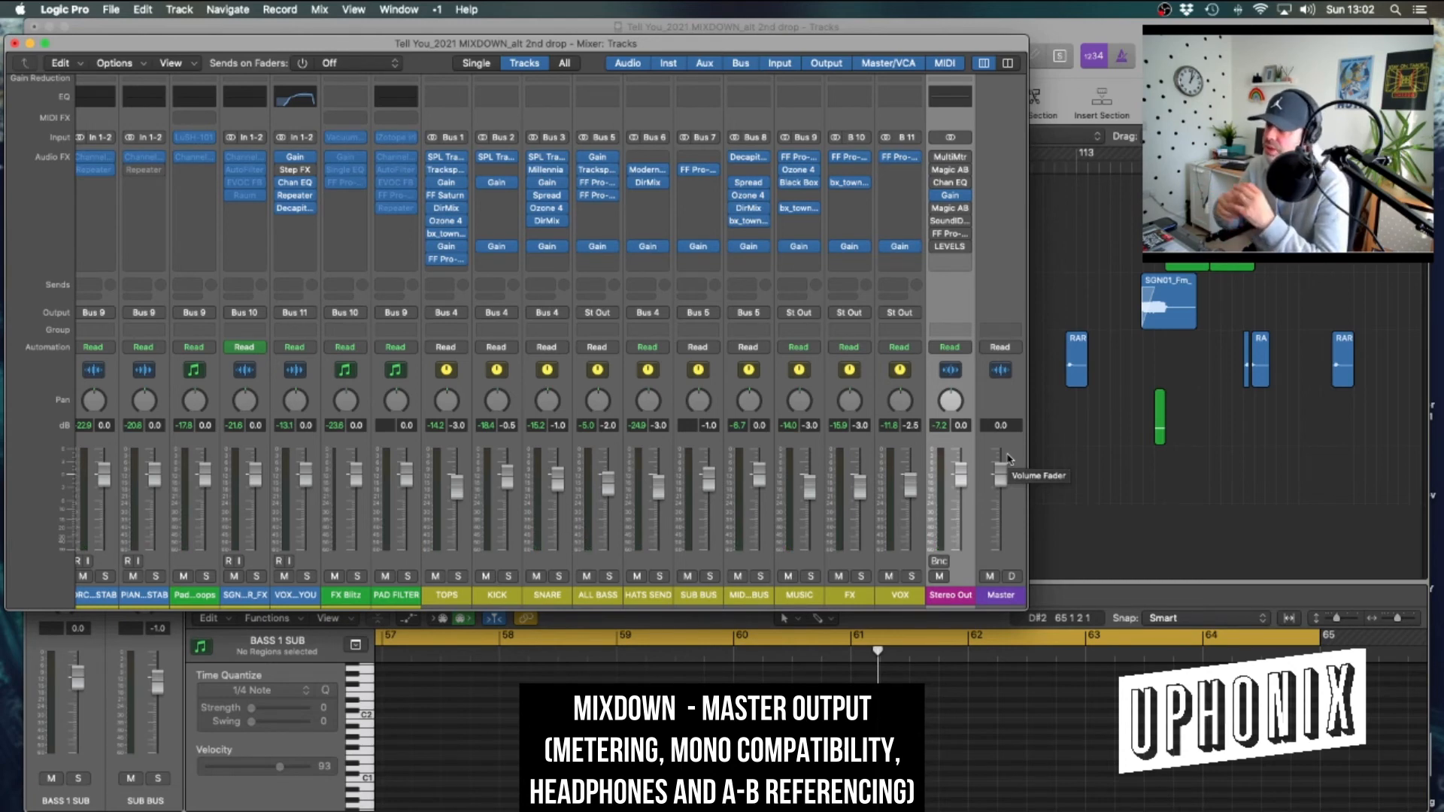
Try a slightly lower B reference level in Magic AB on the Stereo Out, restore it to 0.0 dB and close the plug-in
scroll(1012, 452, left, 1)
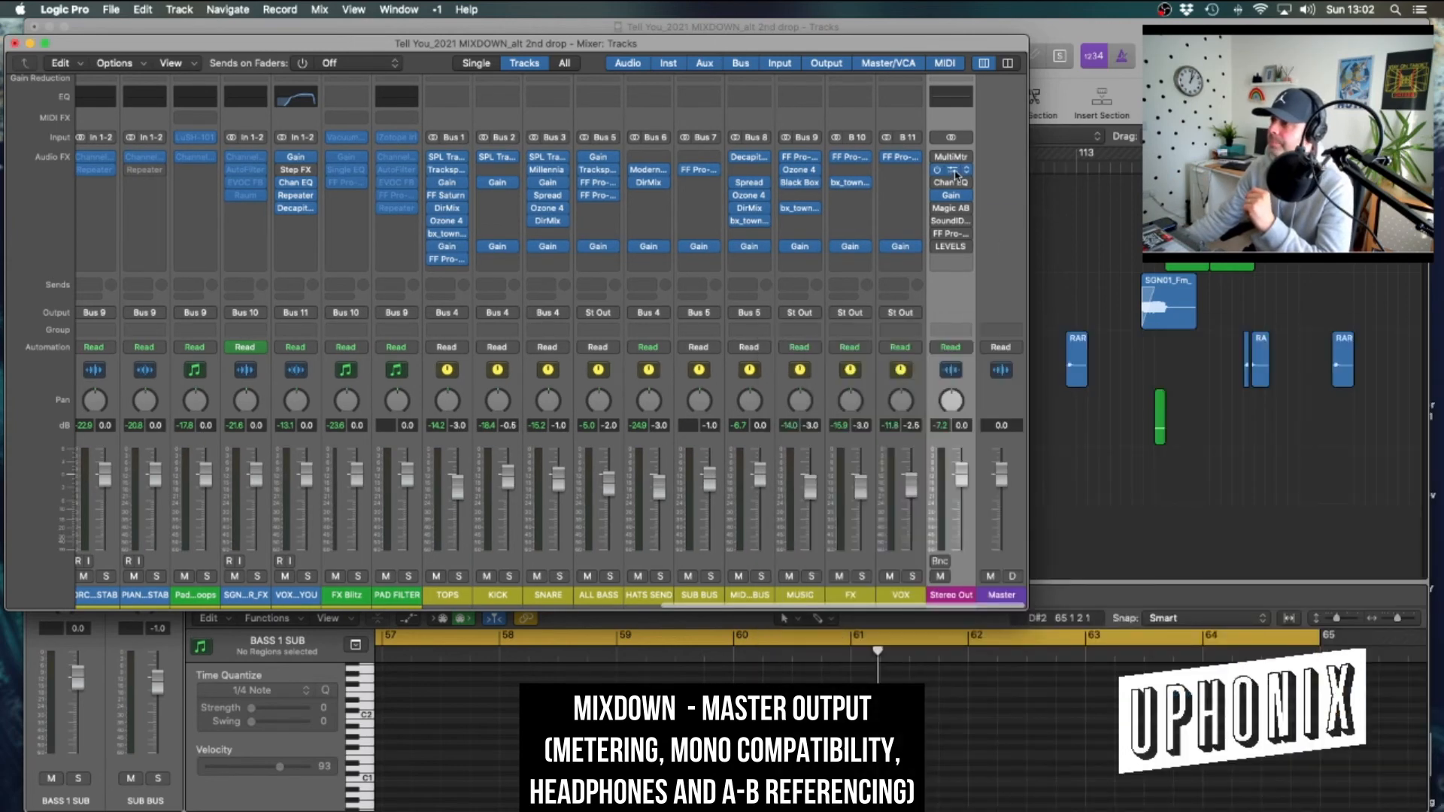
click(952, 172)
mouse_move(1396, 563)
mouse_down()
mouse_move(1395, 608)
mouse_move(1397, 572)
mouse_up()
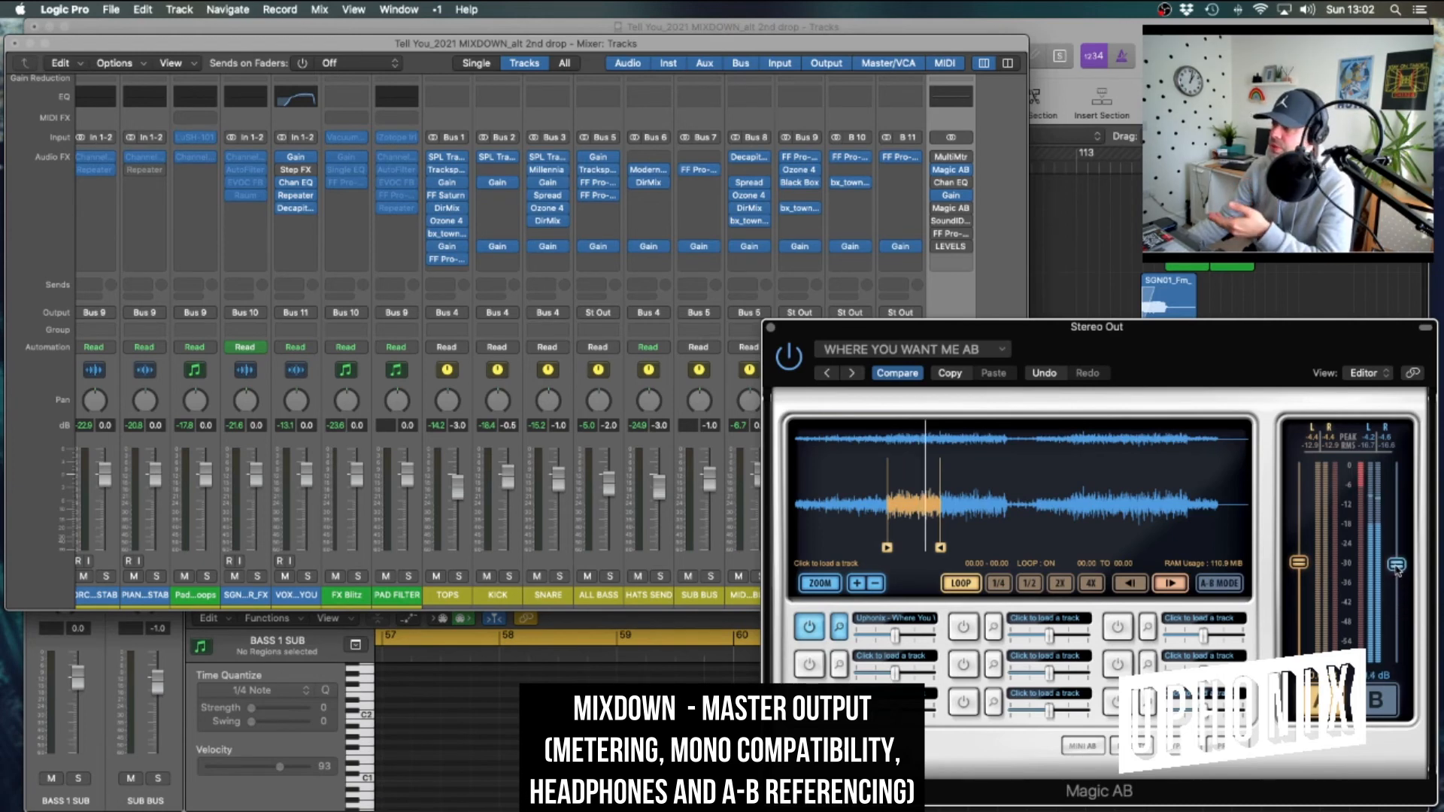
drag(1397, 566, 1396, 565)
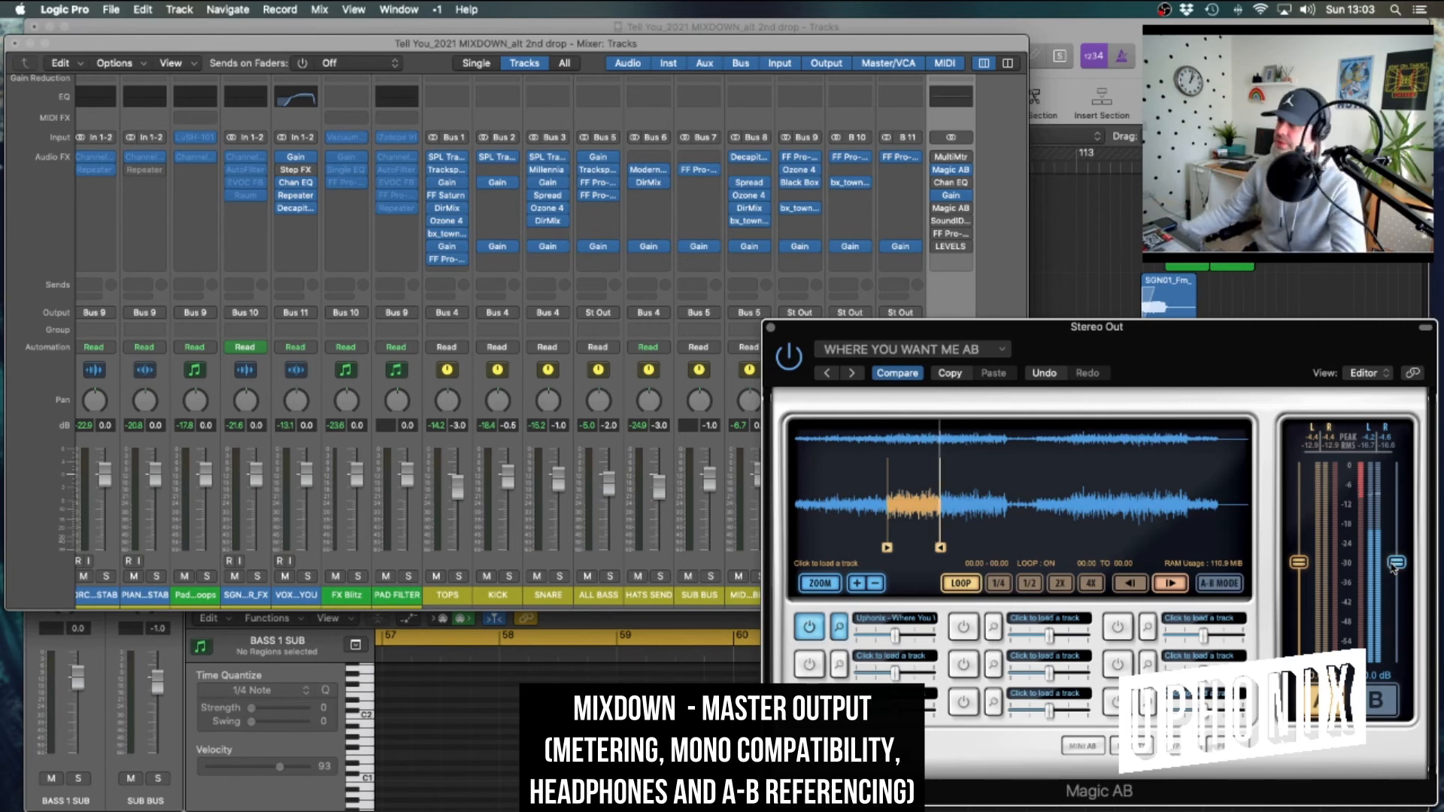
click(770, 328)
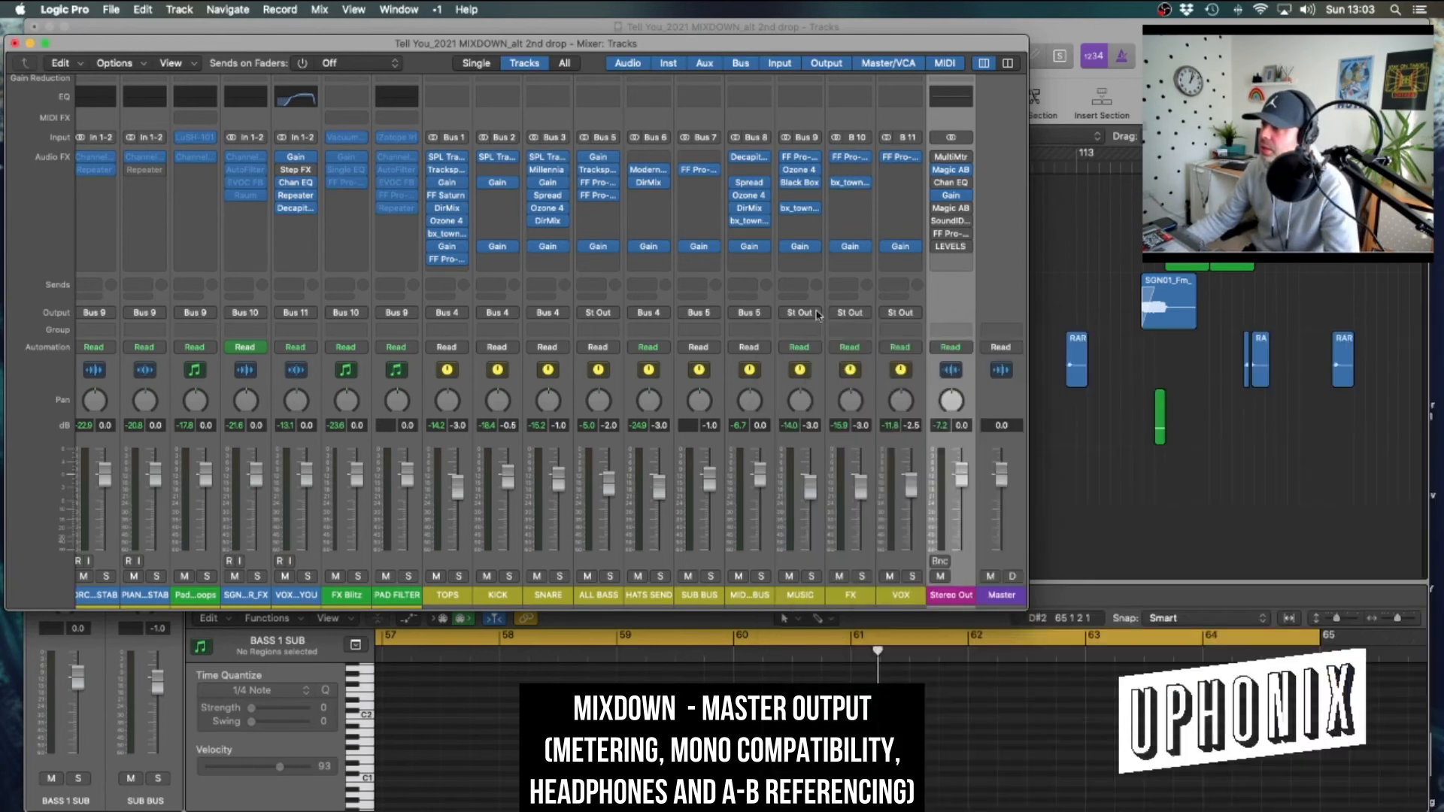